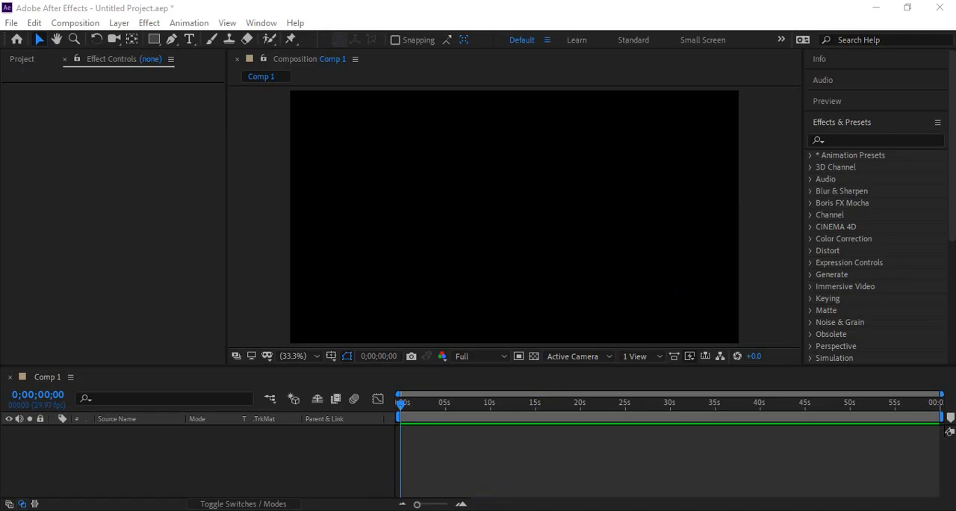
Step: Switch to the Google Meet call, present the entire screen and unmute the microphone
key(alt+Tab)
click(522, 486)
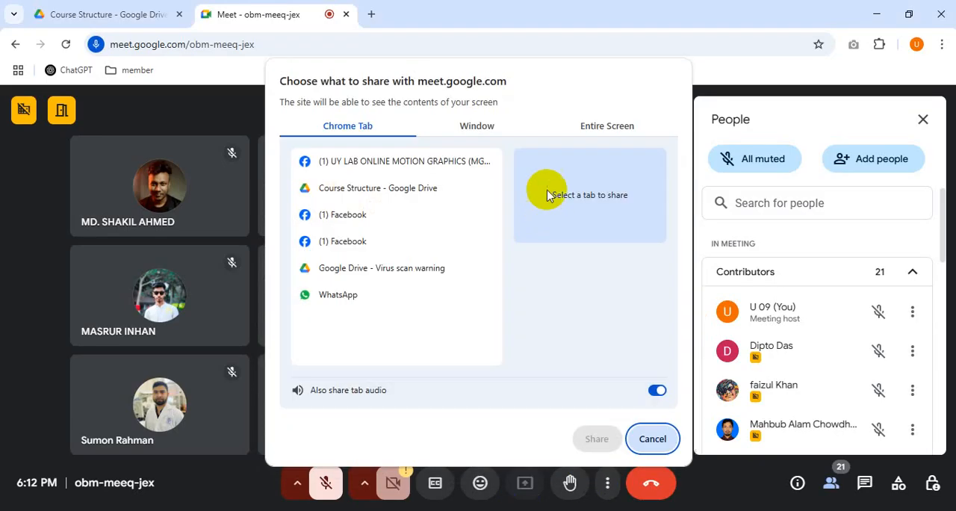
click(596, 132)
click(594, 439)
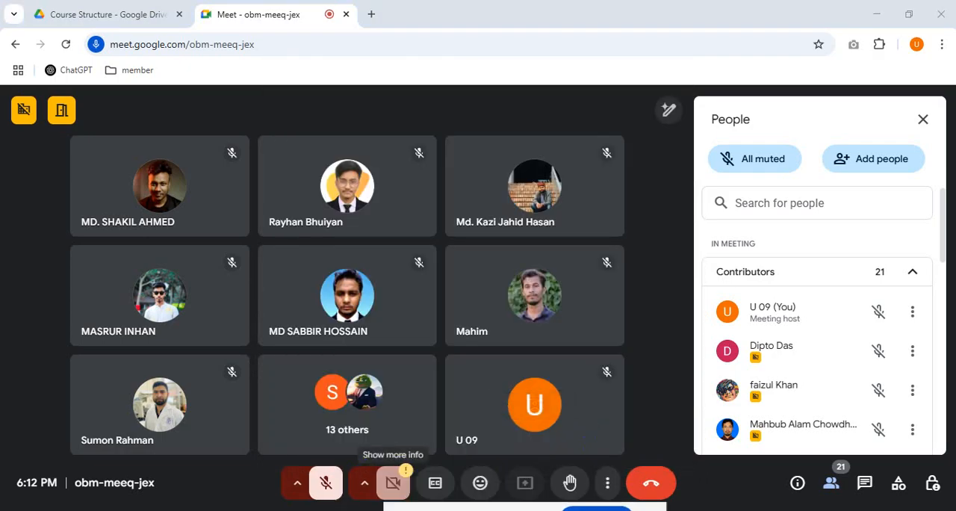
click(330, 487)
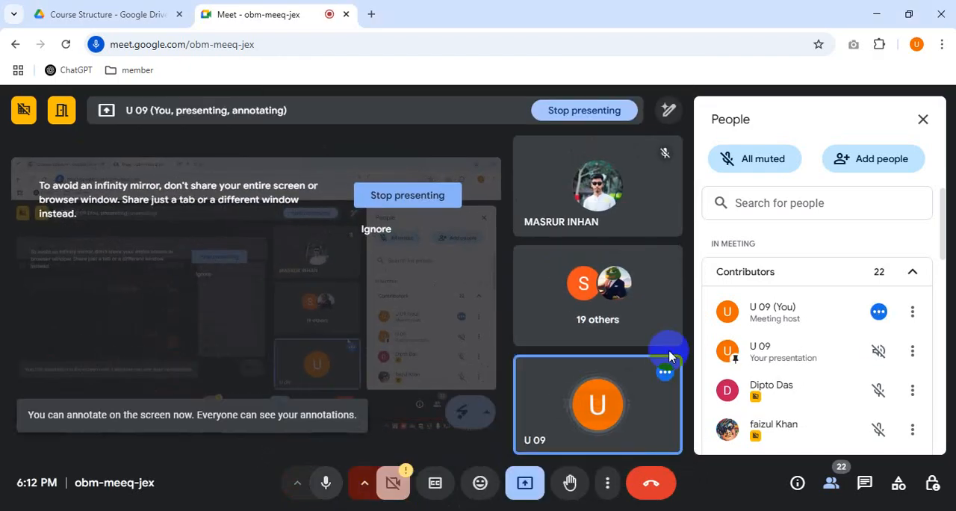
click(933, 486)
click(831, 483)
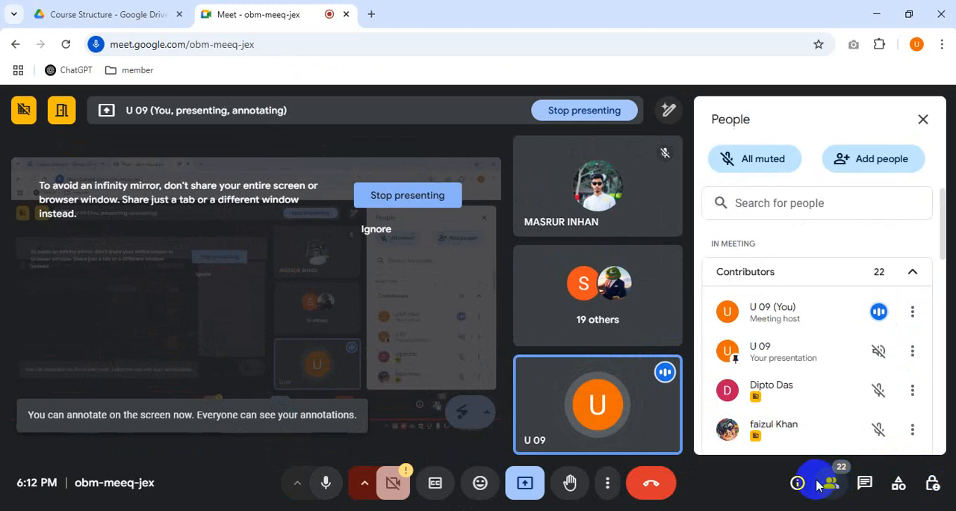
Step: Switch to the Motion Graphics Module (Updated) PDF in Google Drive and locate the Class 08 outline
click(39, 9)
scroll(544, 347, up, 2)
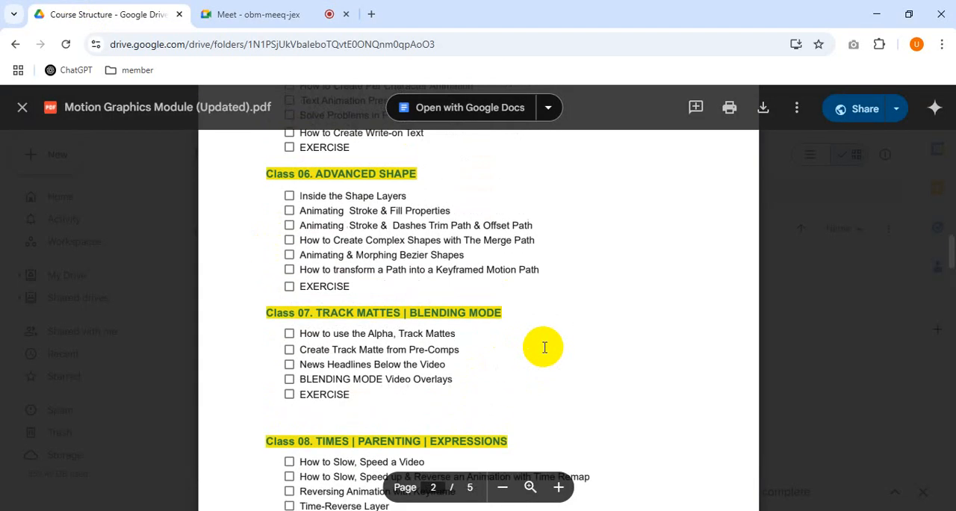
scroll(544, 347, down, 5)
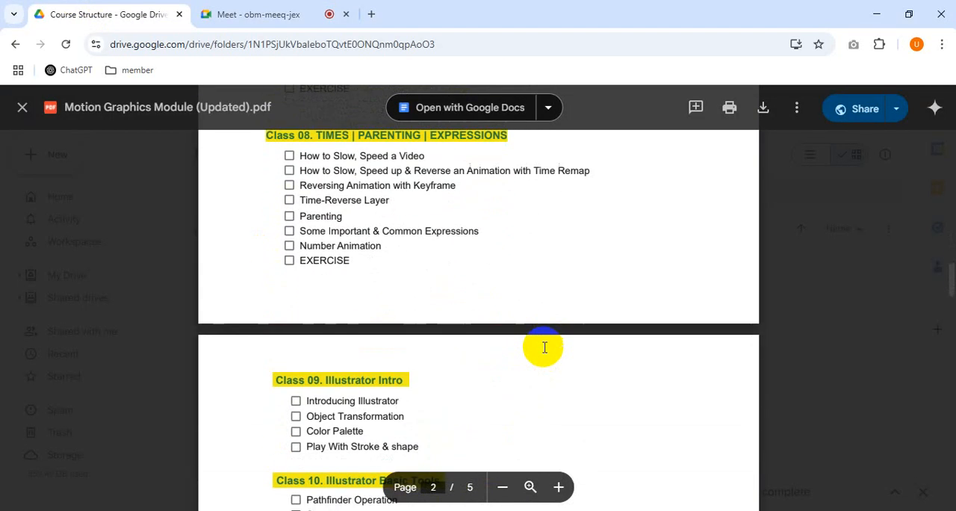
scroll(545, 347, down, 2)
scroll(545, 347, up, 3)
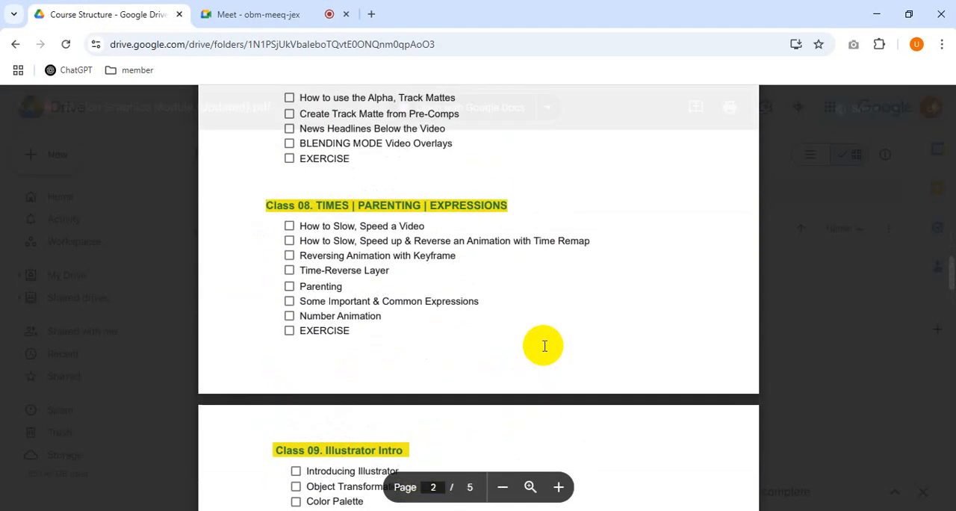
click(281, 6)
click(147, 6)
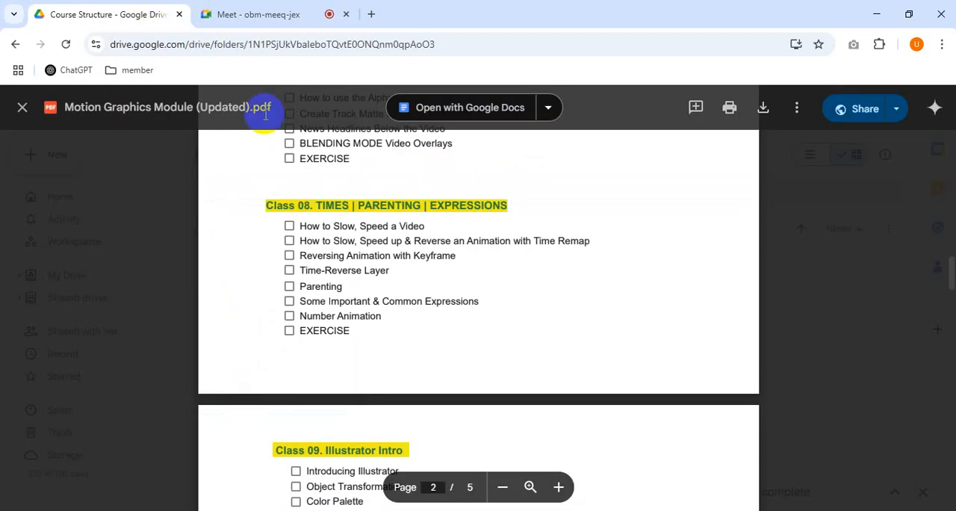
click(282, 9)
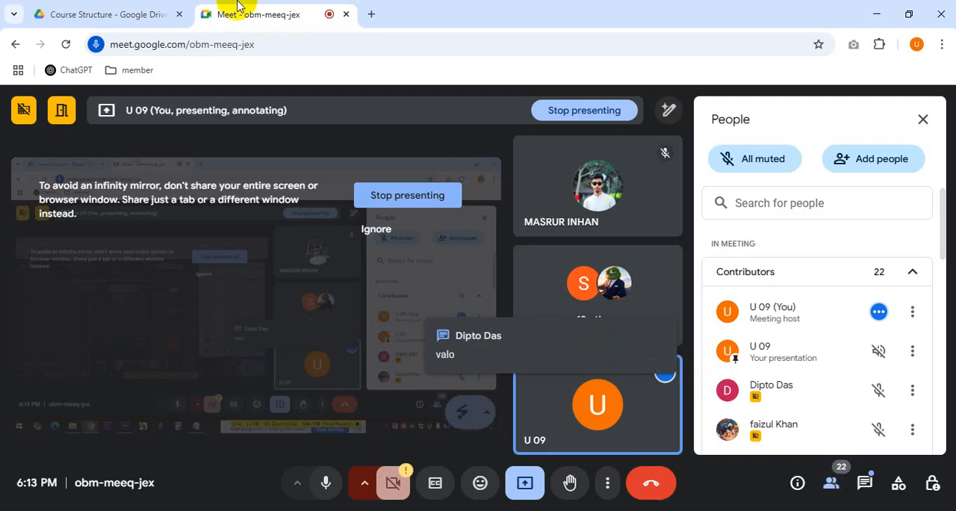
click(124, 6)
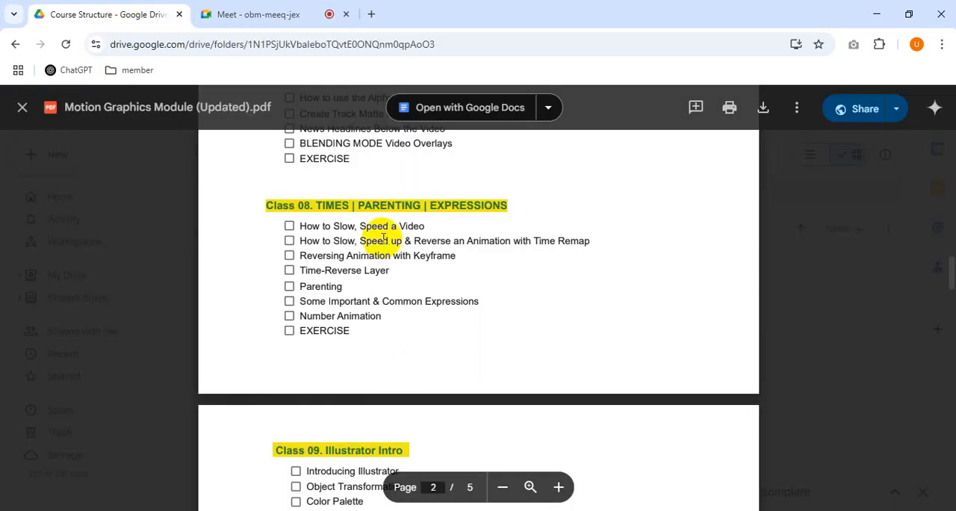
Step: Review the Class 08 topics on times, parenting and expressions, highlighting the line about slowing and speeding a video
scroll(384, 275, up, 1)
scroll(384, 276, down, 1)
drag(270, 214, 373, 332)
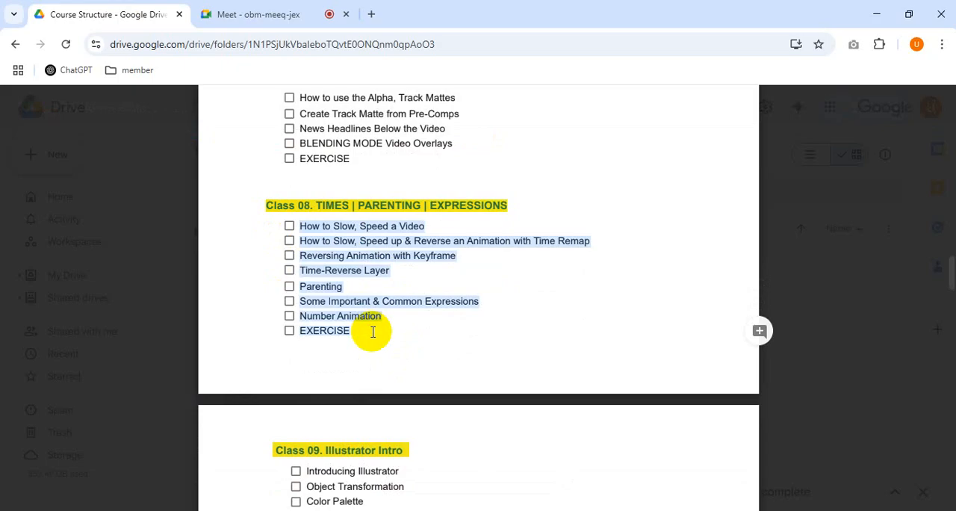
click(373, 332)
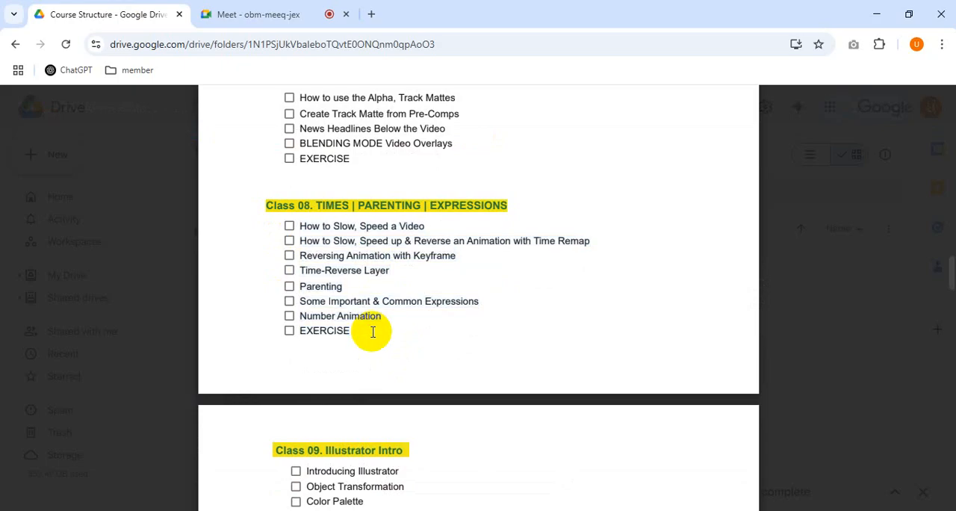
drag(297, 226, 427, 226)
click(351, 237)
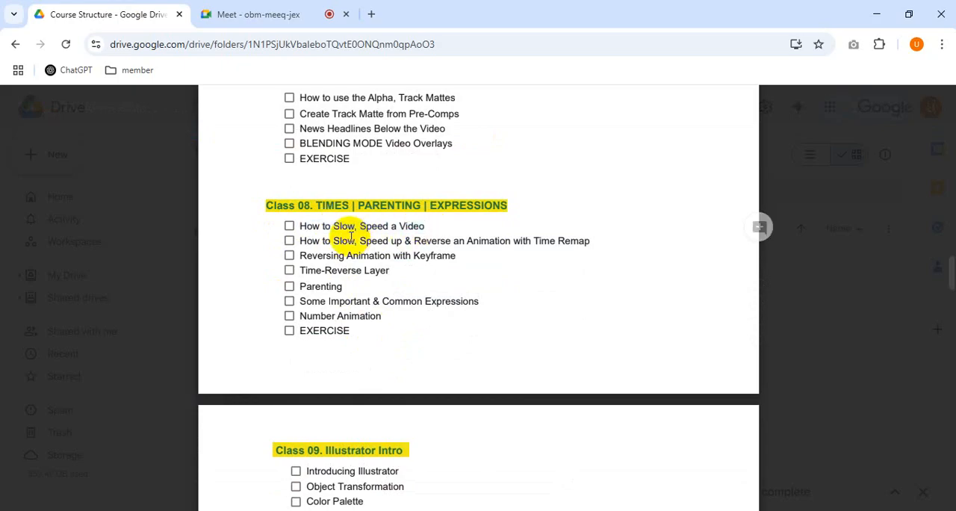
drag(331, 226, 438, 226)
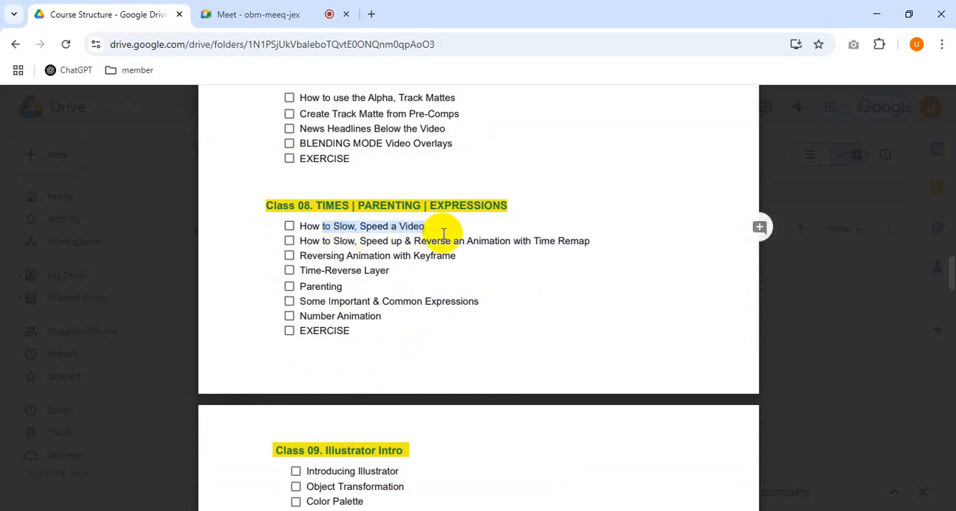
Step: Switch to After Effects and import the runners_-_8153 (540p) video from the class elements folder into the project
click(250, 14)
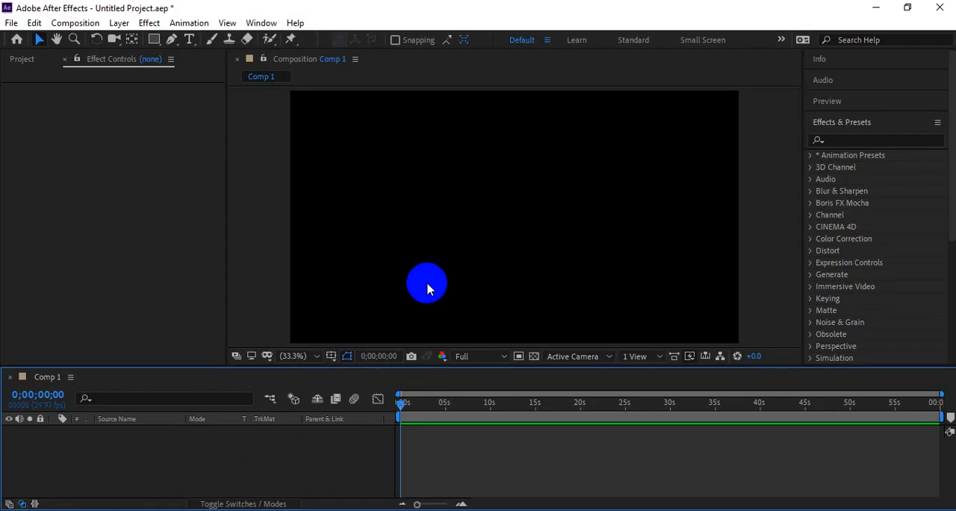
click(490, 245)
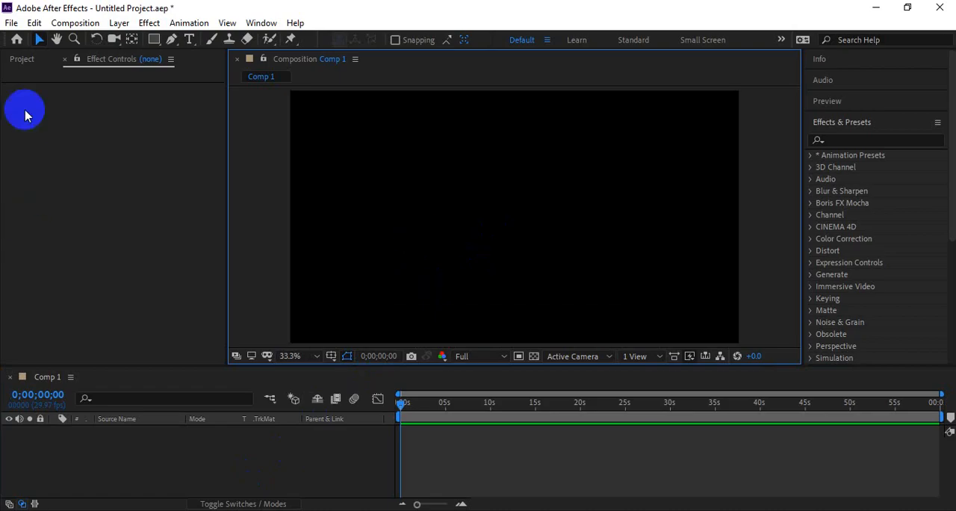
click(22, 58)
click(132, 286)
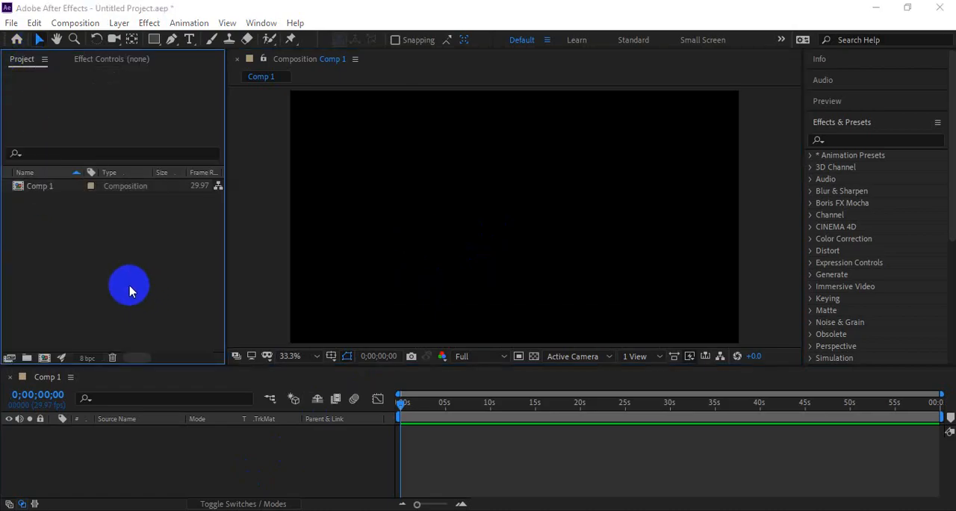
double_click(129, 292)
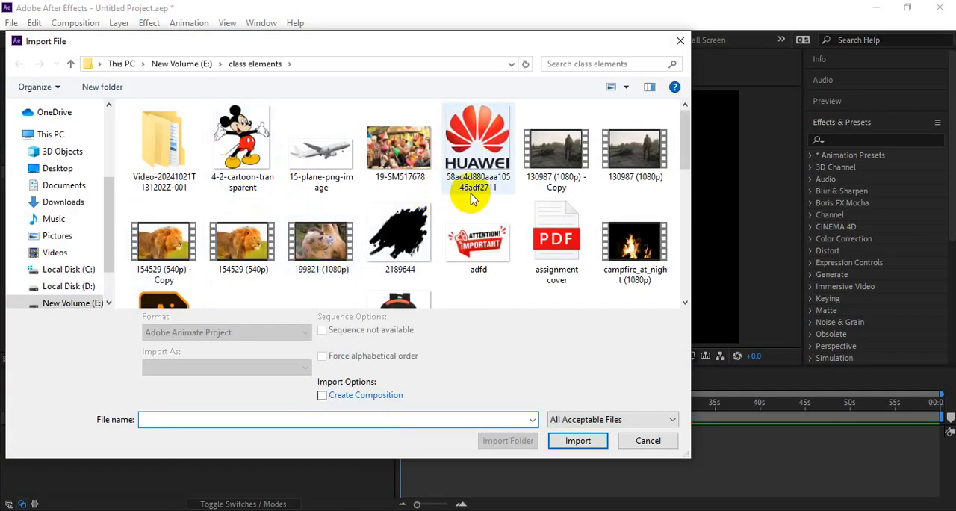
scroll(384, 214, down, 1)
scroll(291, 228, down, 5)
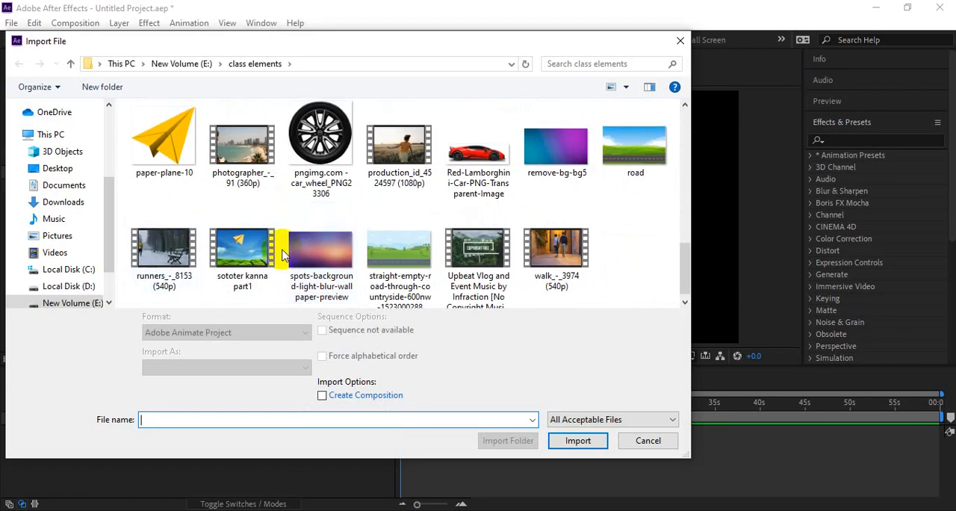
click(187, 242)
click(576, 440)
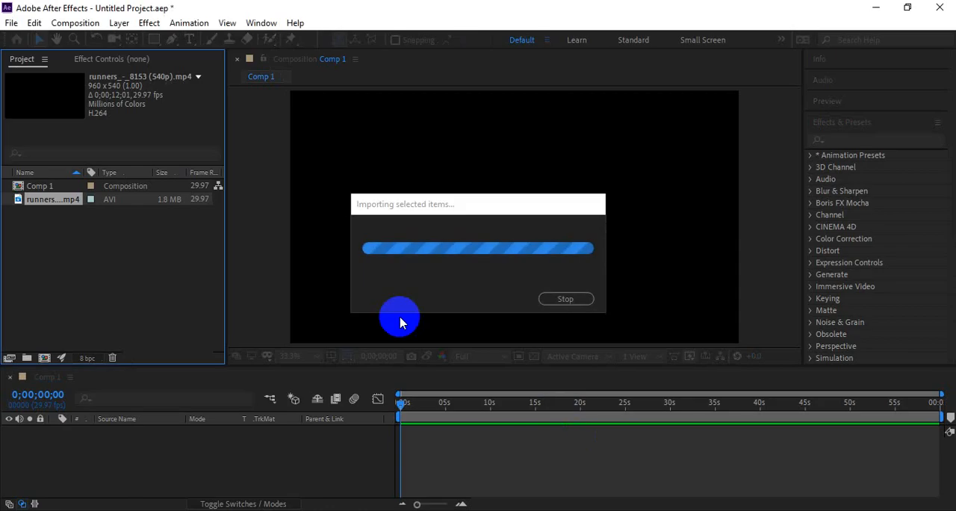
Step: Add the imported runners clip to Comp 1 and scale it to fit the composition frame
drag(45, 203, 277, 449)
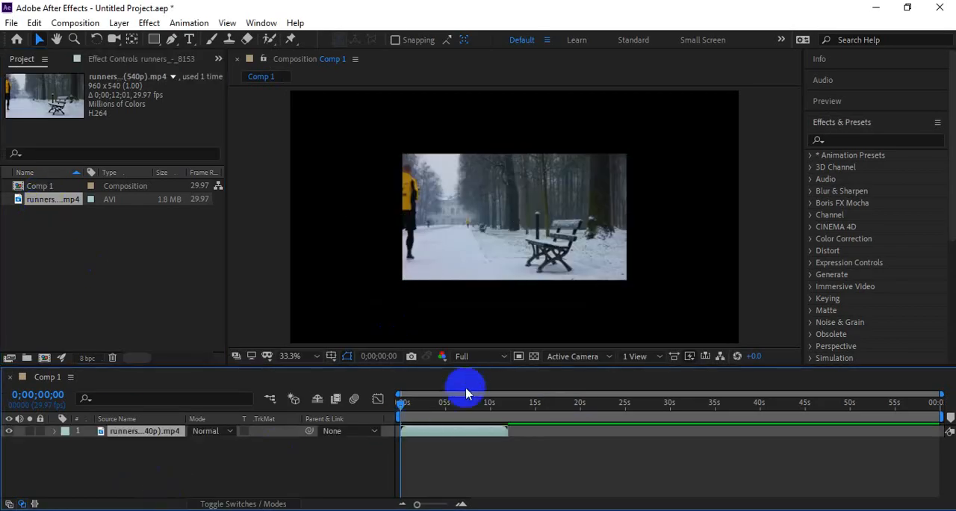
key(ctrl+alt+f)
Step: Preview the runners clip from the start of the composition to check its original playback speed
key(space)
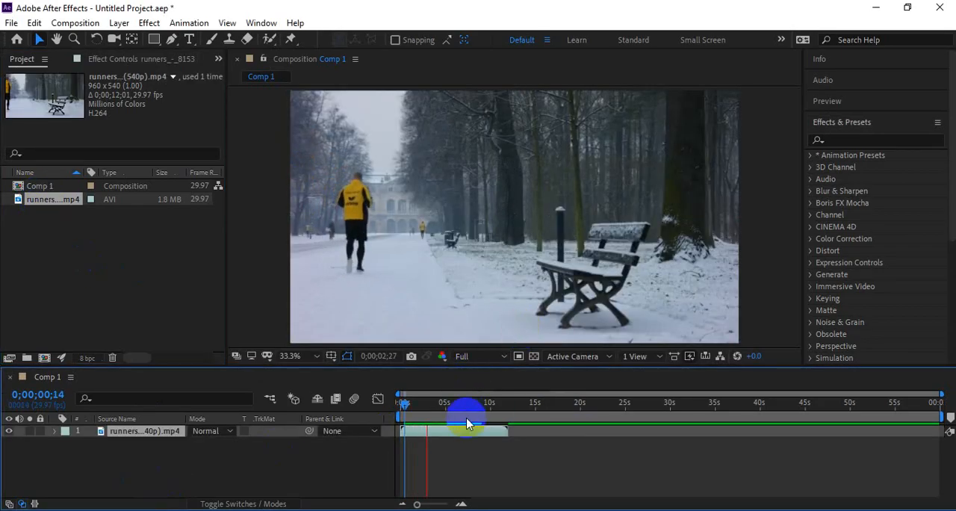
drag(405, 405, 299, 413)
key(space)
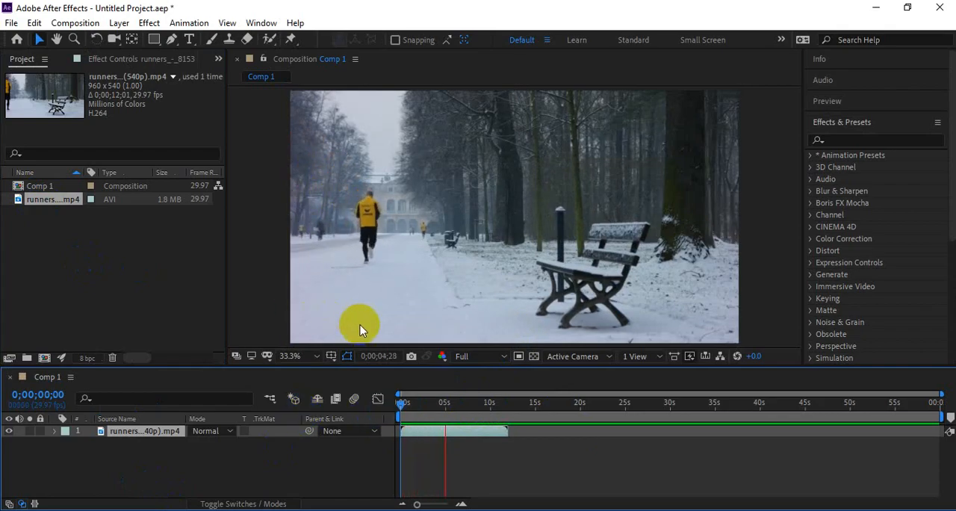
key(space)
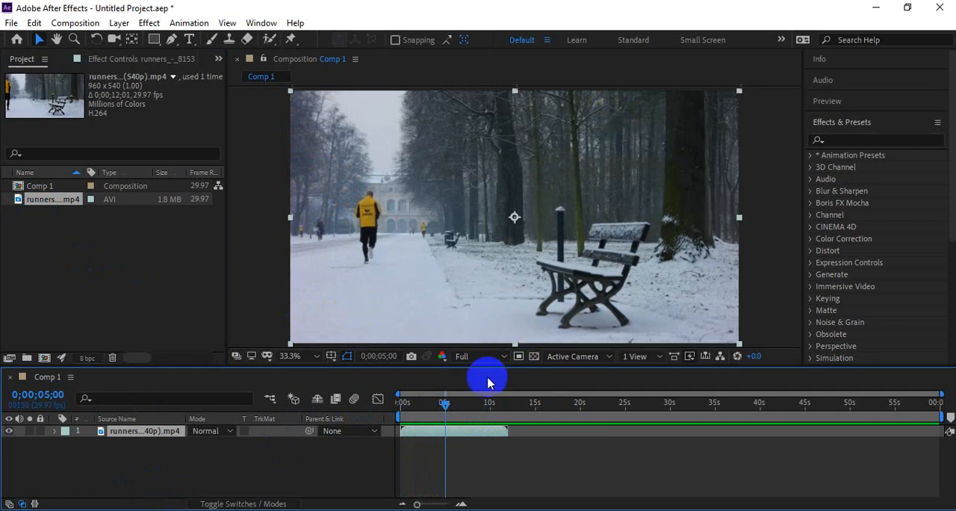
click(440, 443)
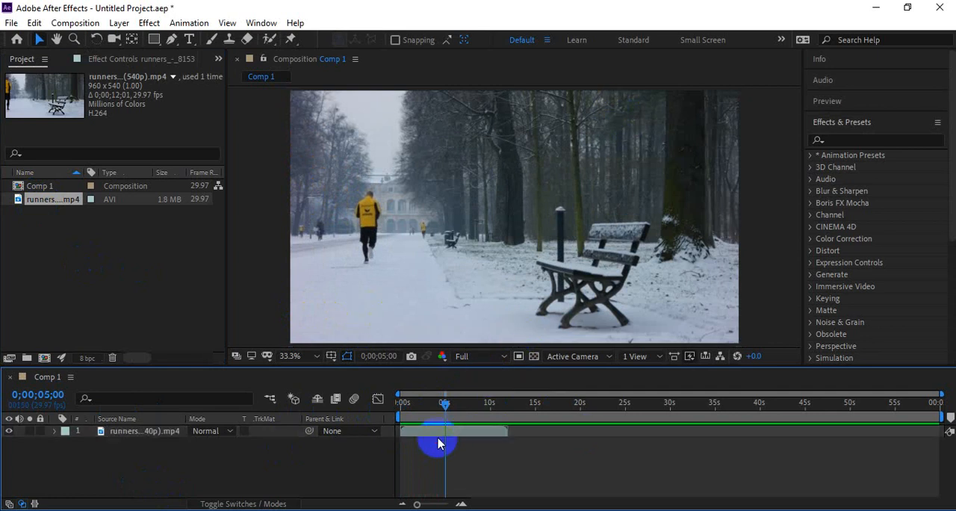
click(437, 431)
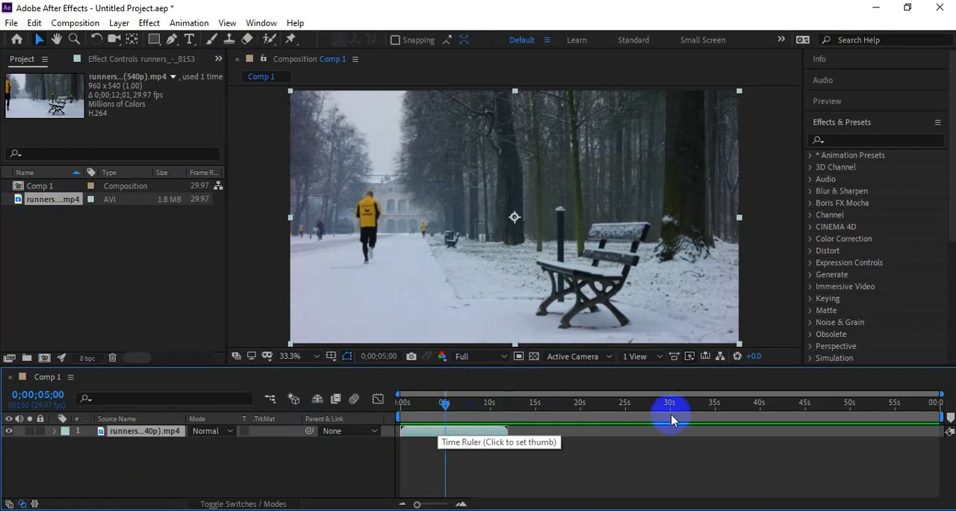
click(475, 445)
click(471, 431)
drag(445, 407, 381, 410)
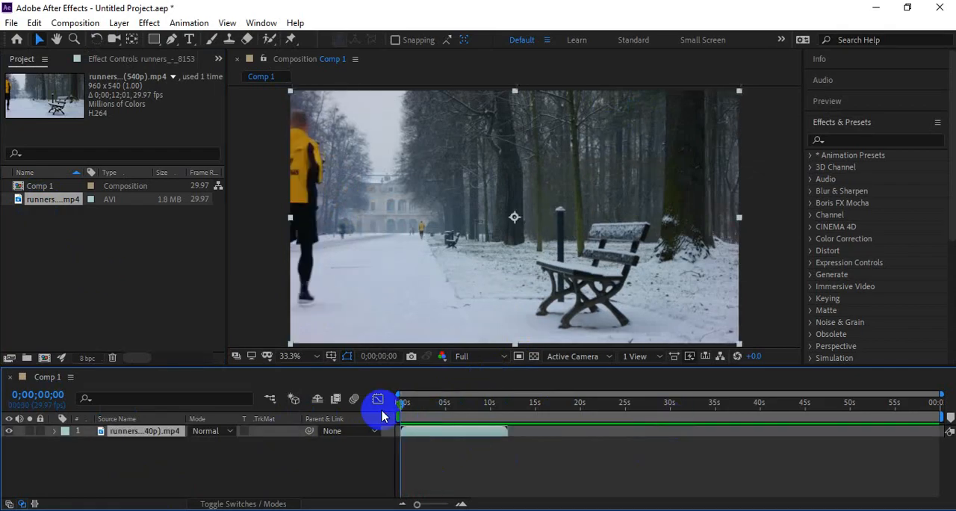
key(space)
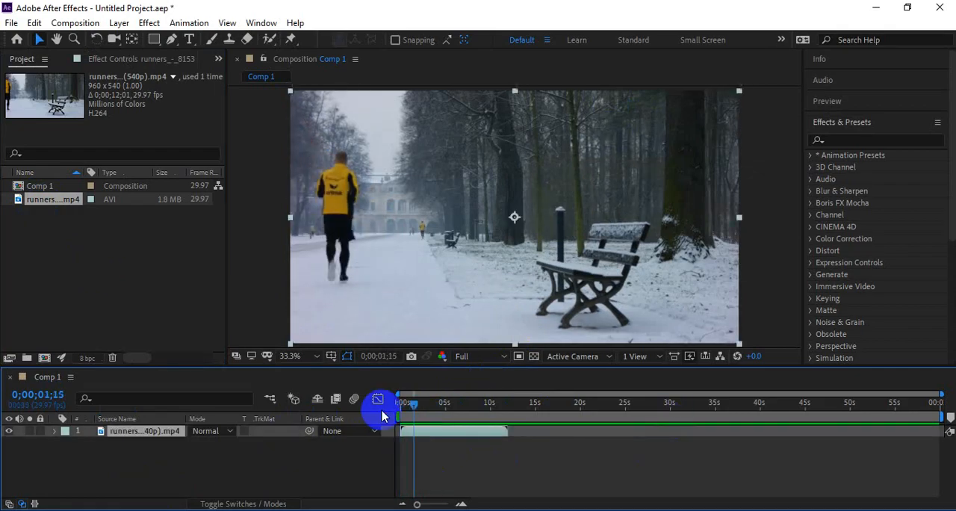
Step: Switch to the Google Meet call, read the in-call messages and return to the participant list
key(alt+Tab)
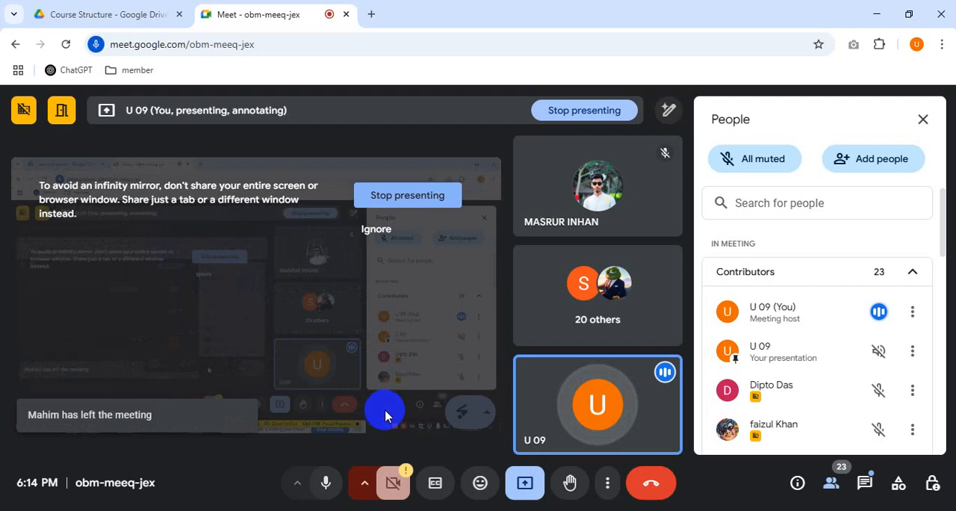
click(864, 483)
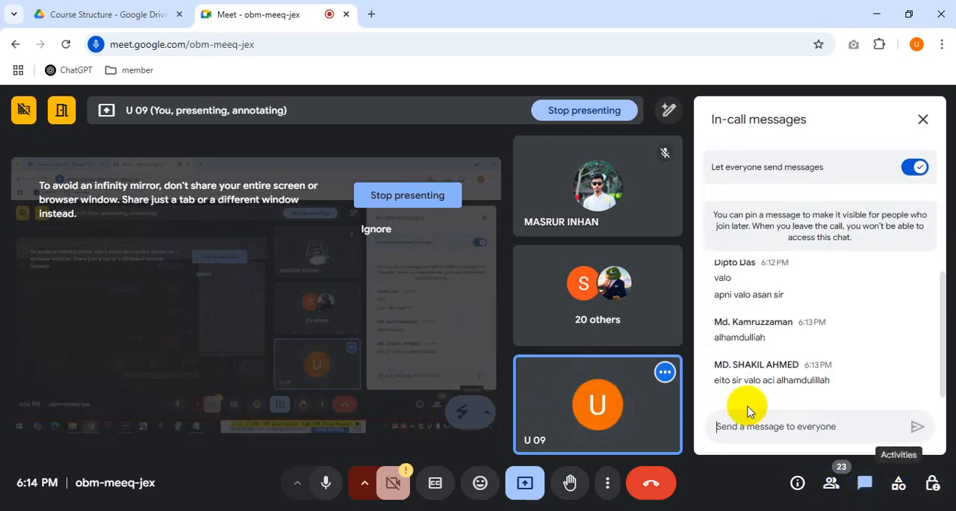
drag(720, 381, 820, 381)
click(830, 482)
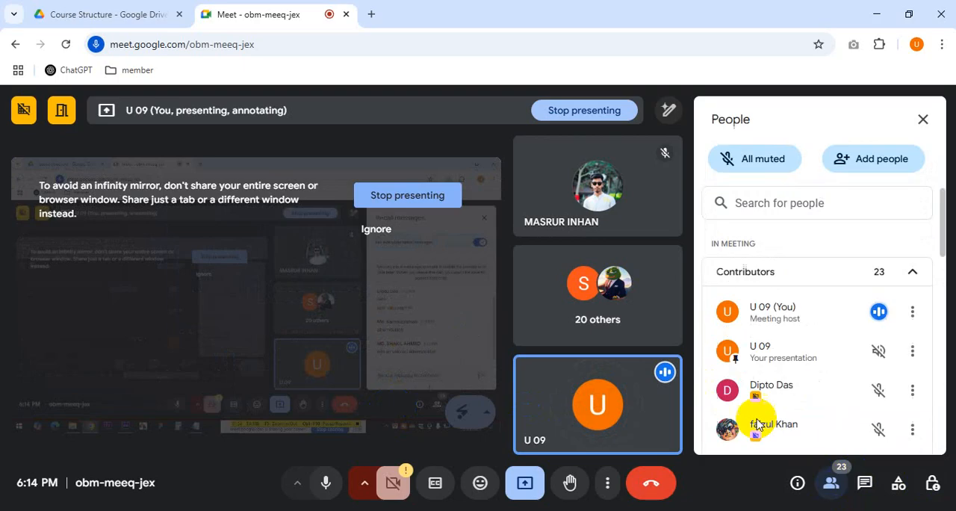
Step: Switch back to After Effects and look over the time options available for the runners layer
key(alt+Tab)
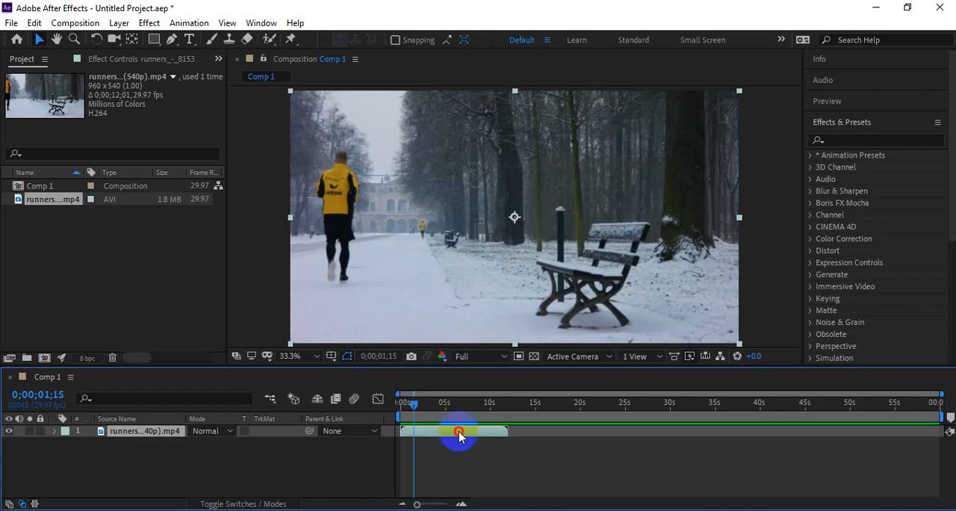
right_click(446, 436)
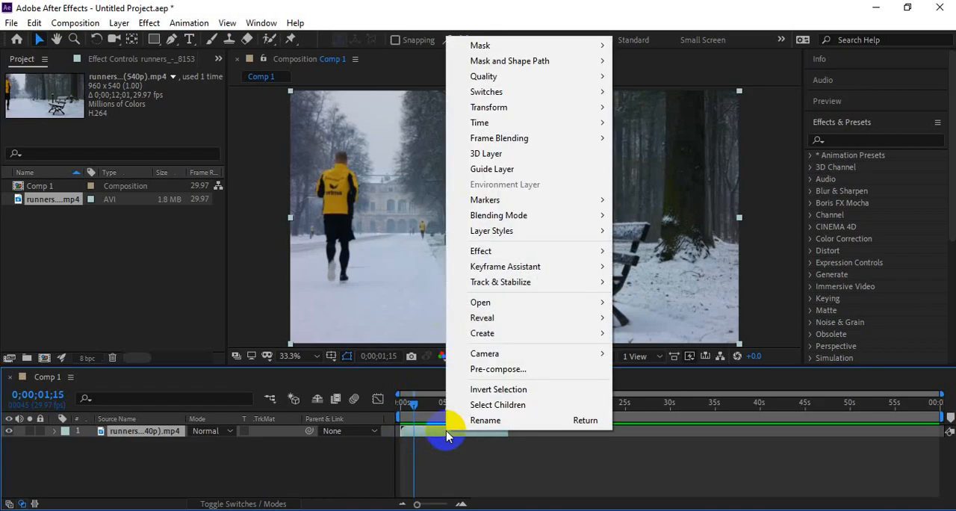
mouse_move(521, 111)
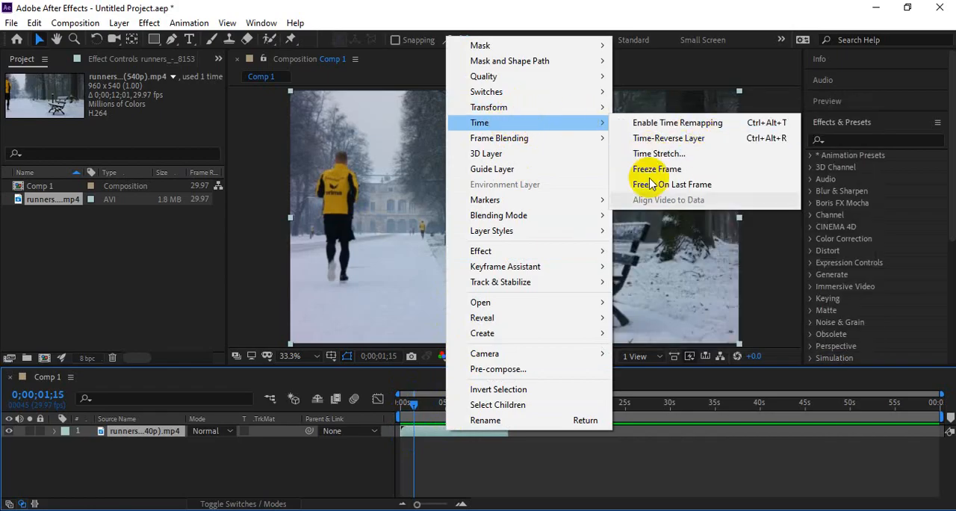
click(565, 480)
Step: Time-stretch the runners layer with a stretch factor of 50, holding the layer in-point in place
right_click(449, 437)
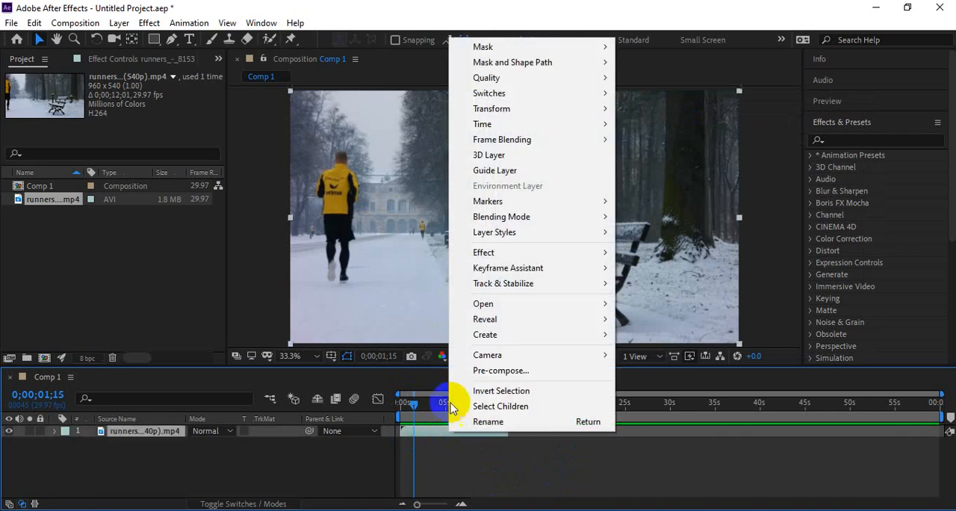
mouse_move(516, 124)
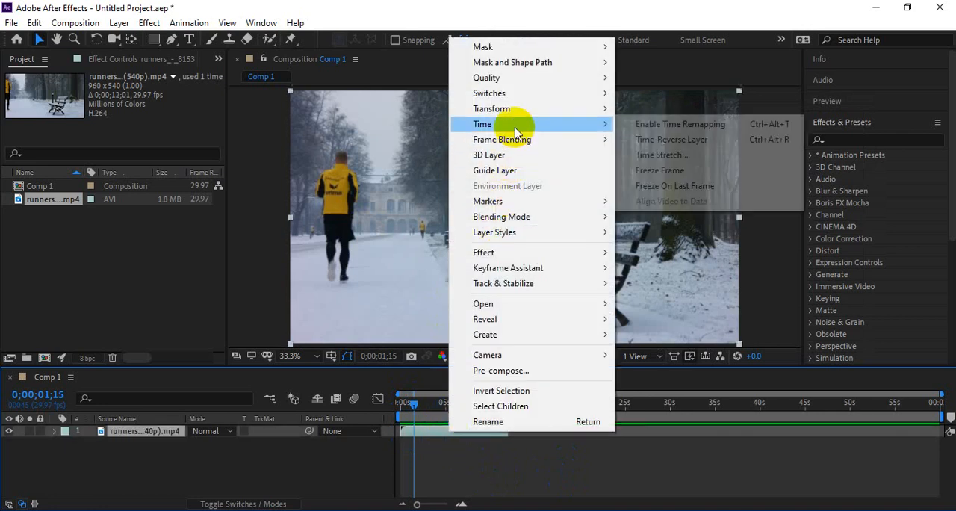
click(694, 159)
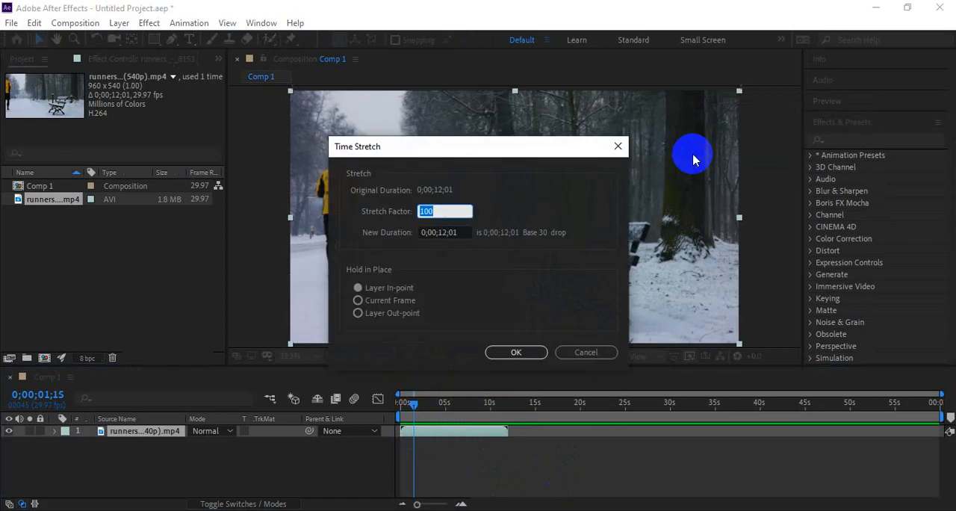
drag(509, 150, 653, 142)
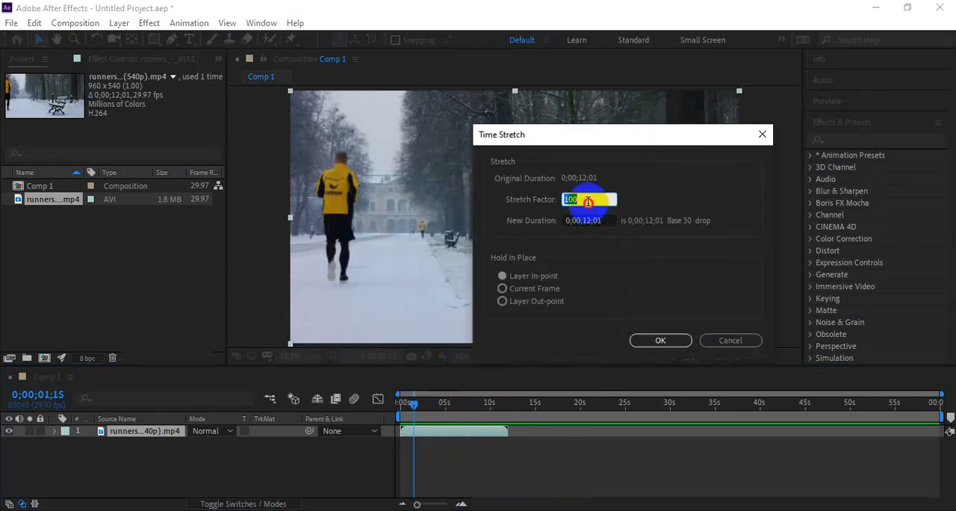
click(522, 208)
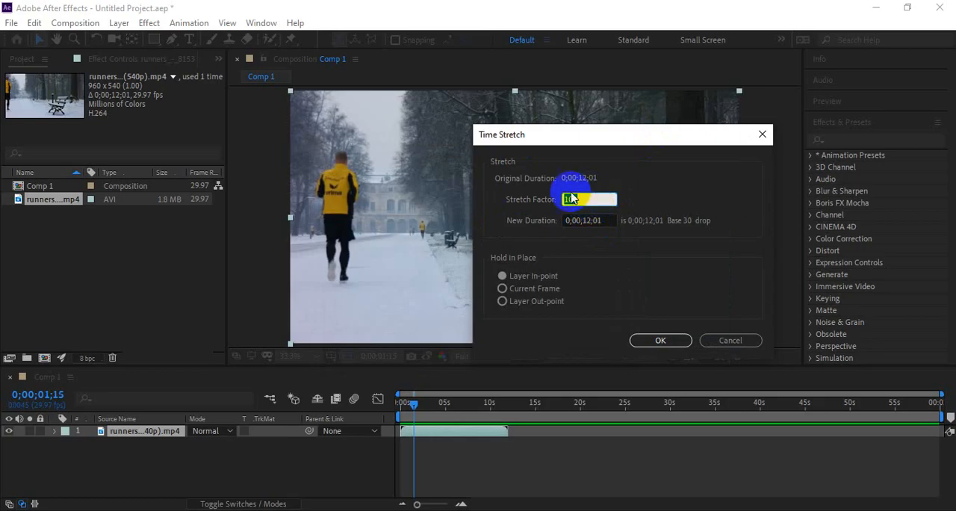
drag(544, 138, 510, 138)
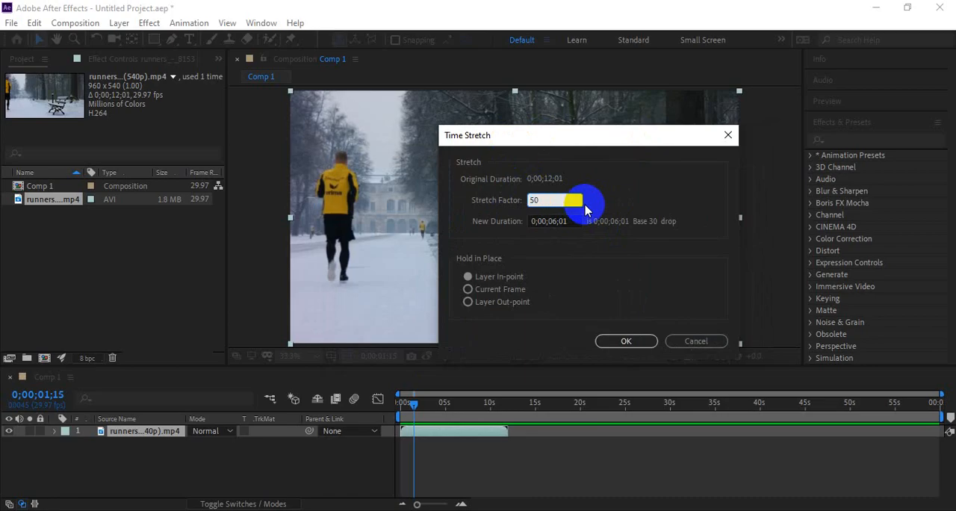
click(609, 341)
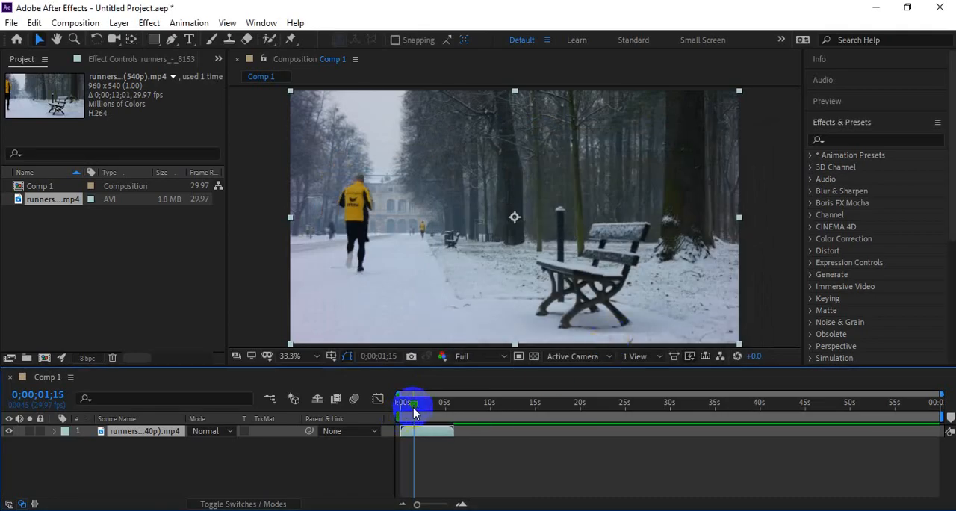
Step: Preview the runners clip from the start of the composition to check its speed at stretch factor 50
drag(414, 409, 399, 411)
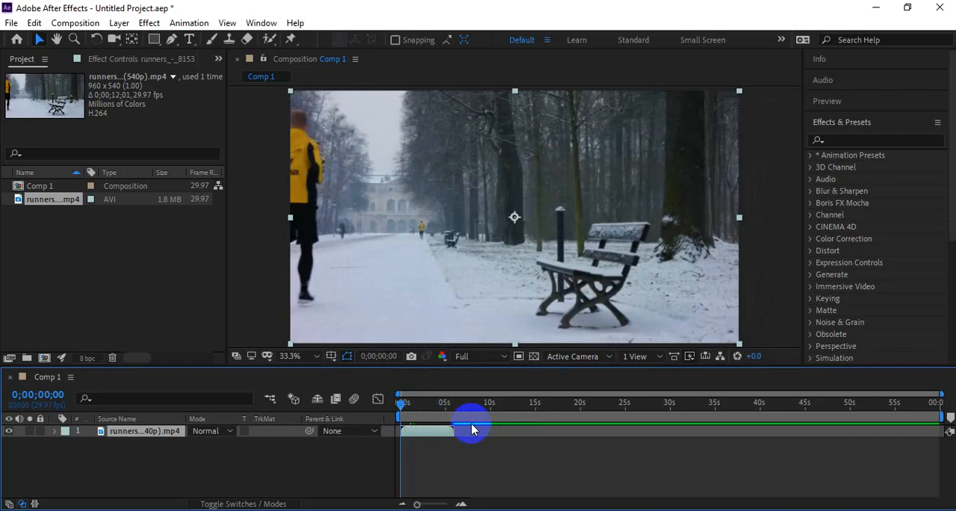
key(space)
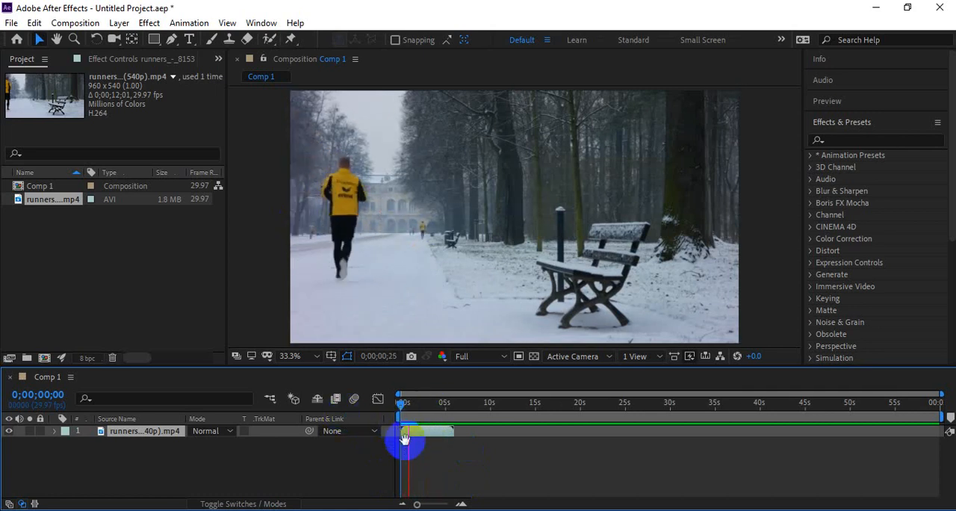
click(407, 433)
Step: Set the runners layer's time stretch factor to 20
right_click(425, 433)
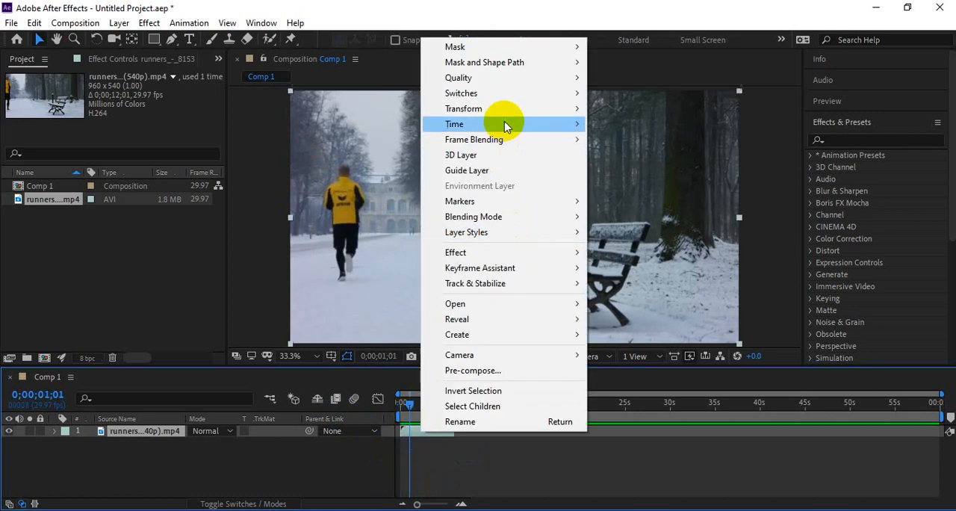
mouse_move(523, 124)
click(635, 154)
text(20)
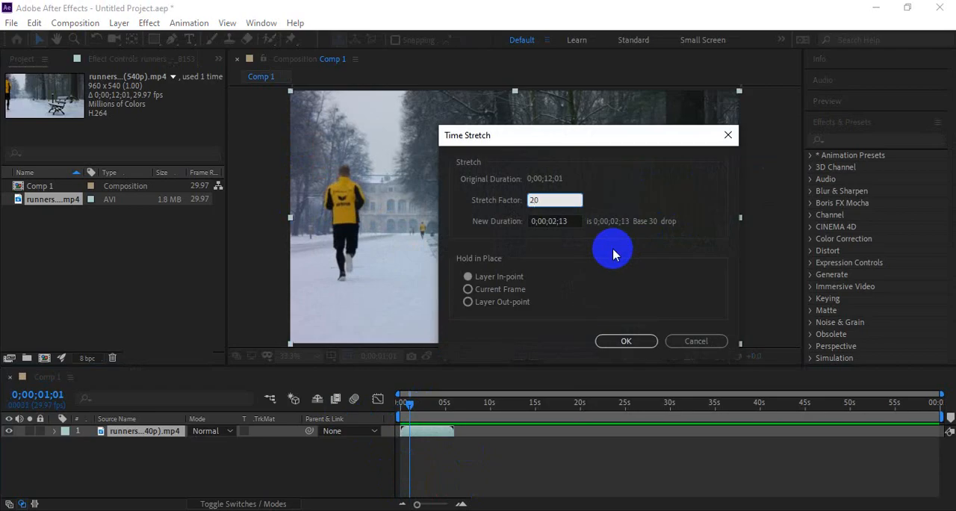
key(Return)
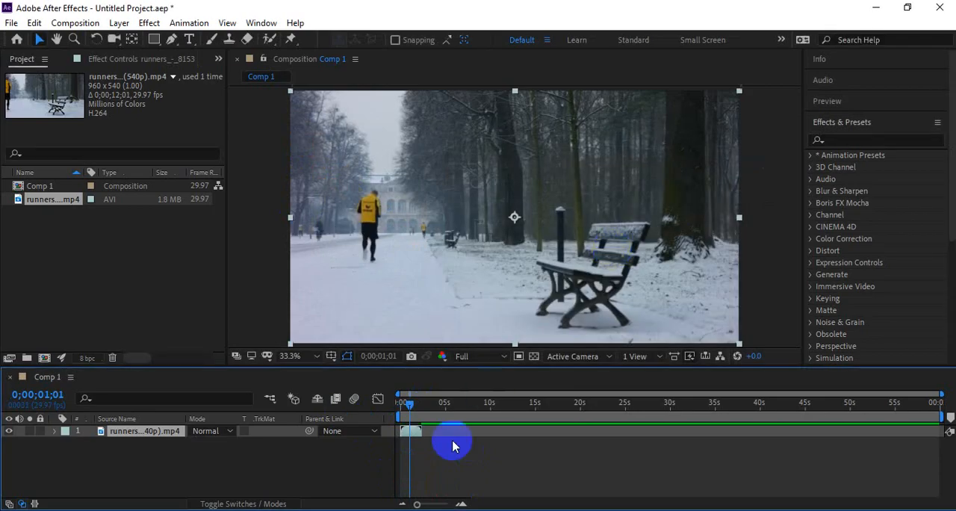
Step: Preview the shortened runners clip from the start of Comp 1 at its stretch factor of 20
drag(401, 413, 381, 399)
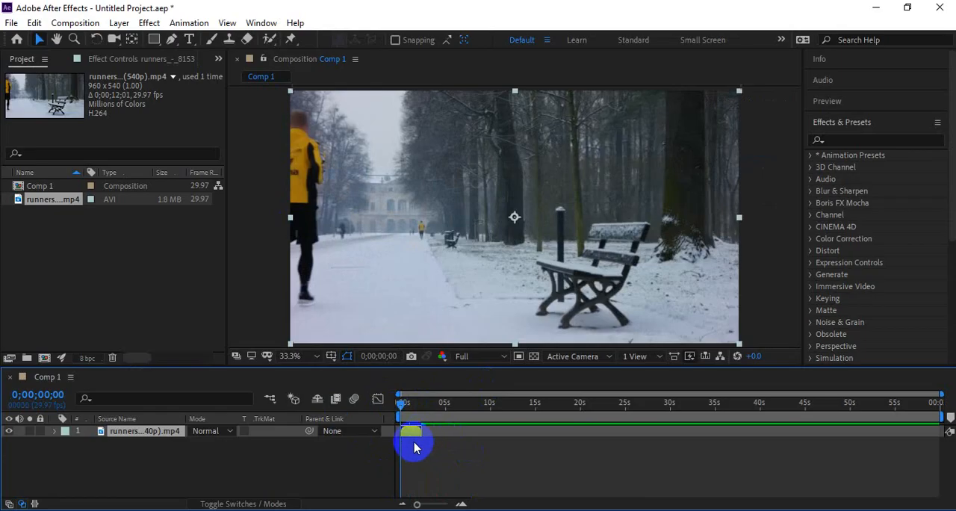
key(space)
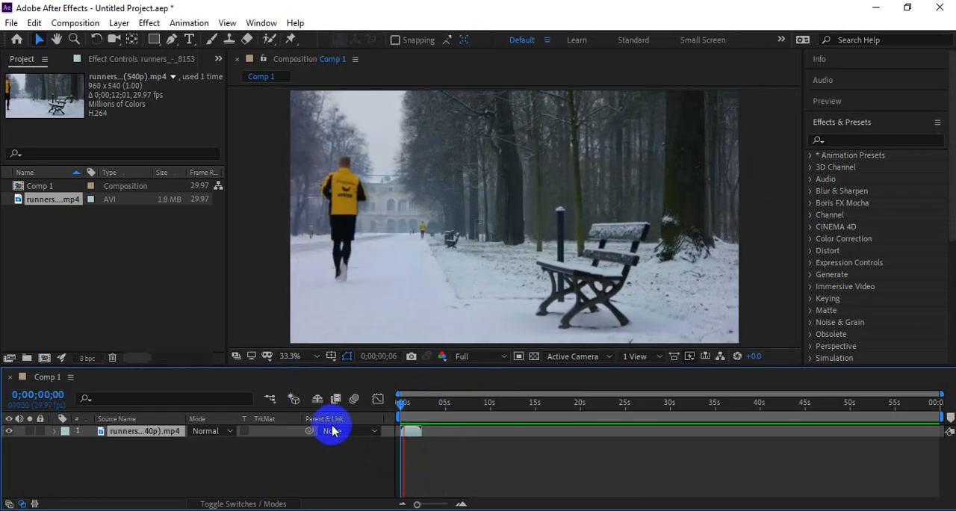
key(space)
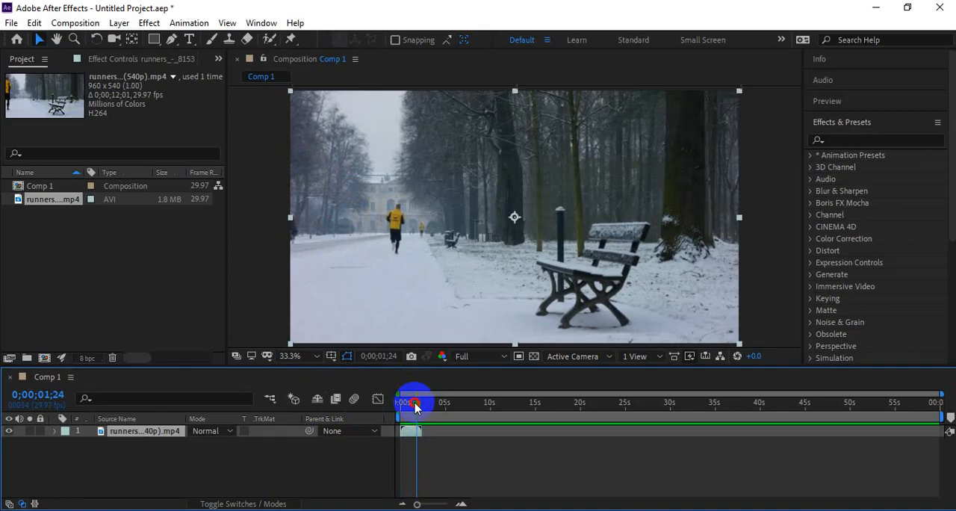
Step: Replay the sped-up clip from the start with the composition view enlarged to 100% around the runners
drag(415, 404, 374, 409)
scroll(300, 250, up, 2)
drag(307, 269, 656, 216)
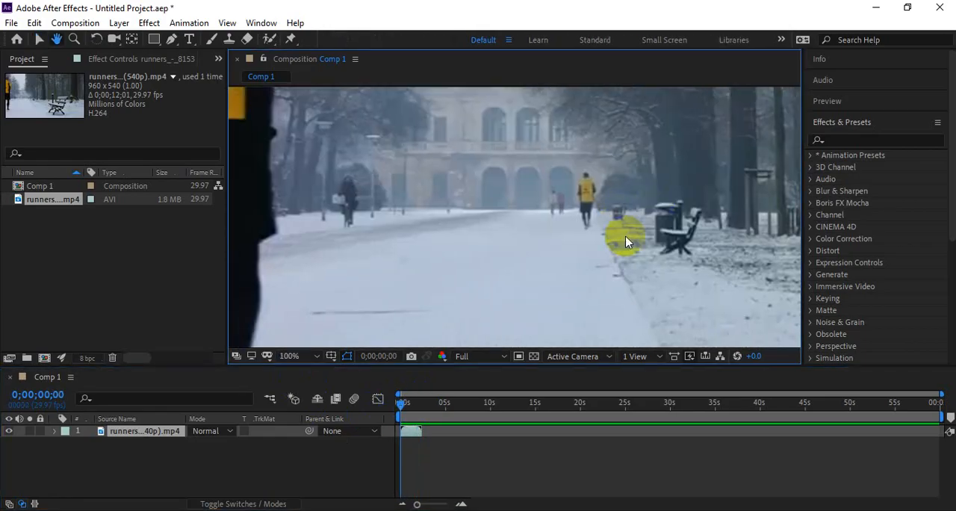
key(v)
key(space)
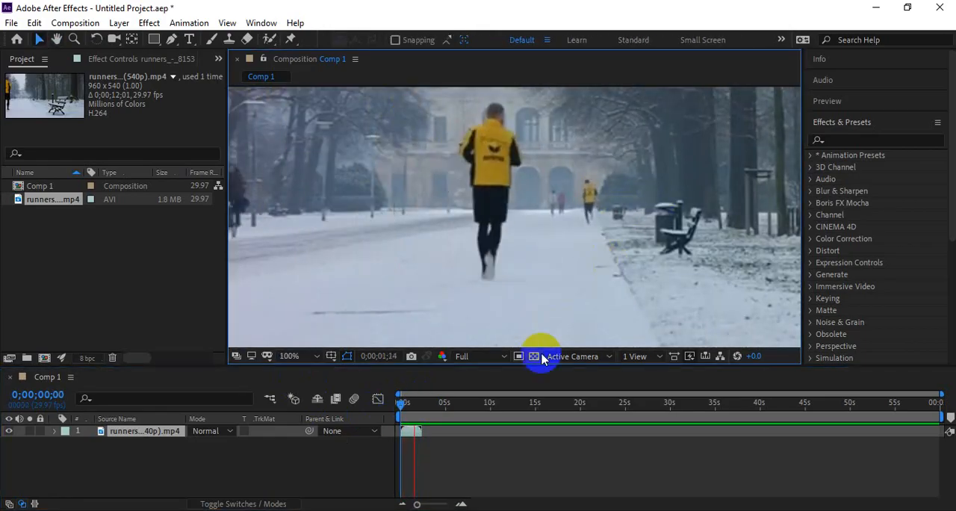
key(space)
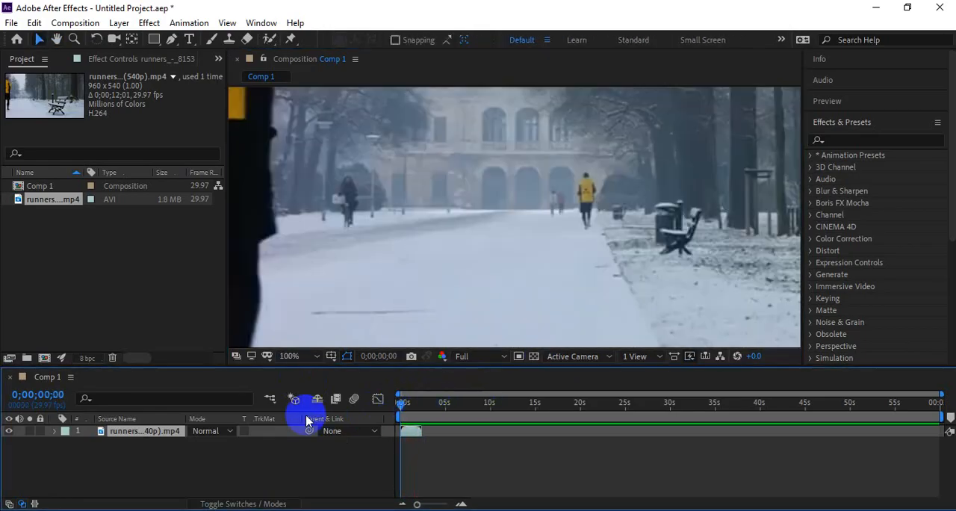
key(space)
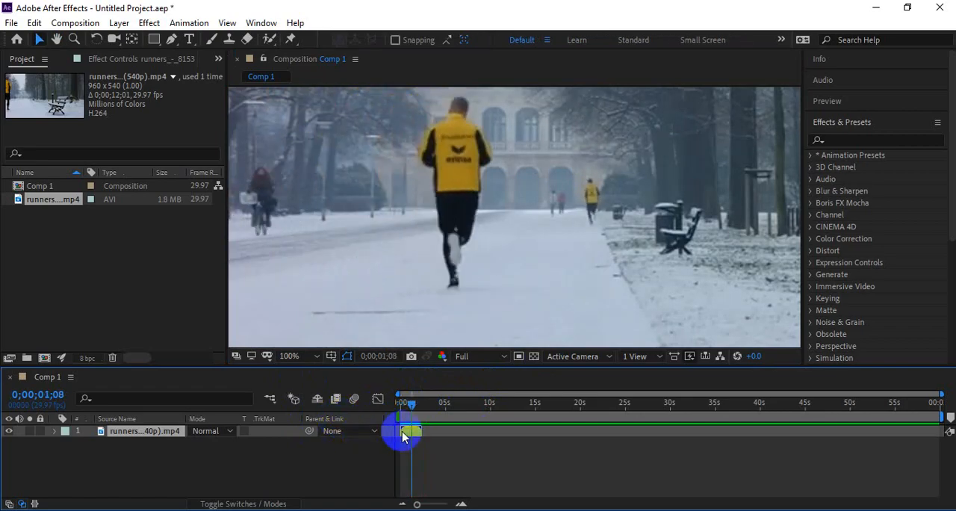
Step: Set the runners layer's time stretch factor to 150
right_click(403, 436)
mouse_move(537, 124)
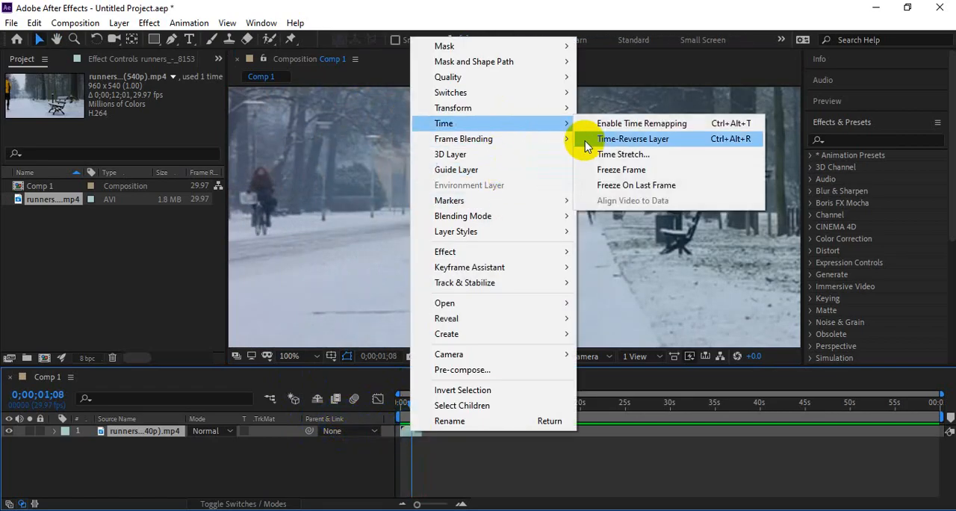
click(634, 155)
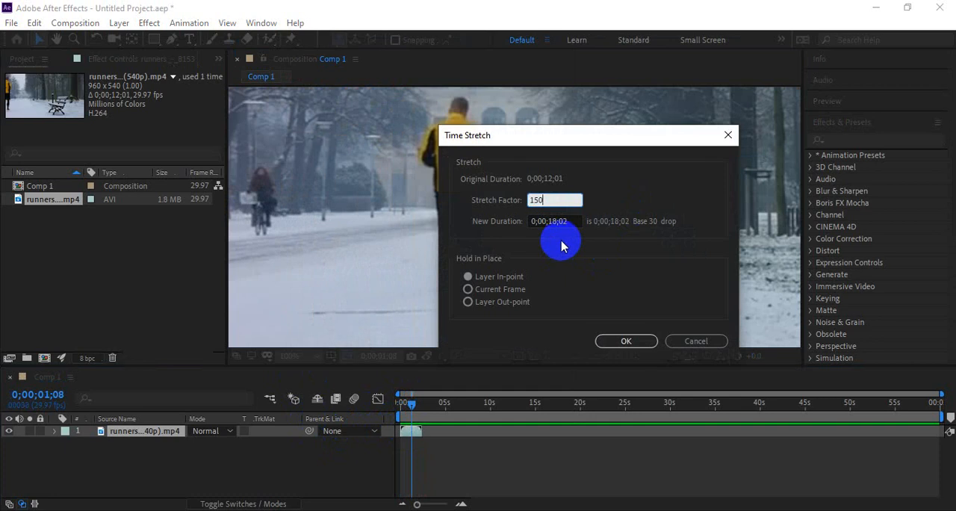
key(Return)
Step: Preview the slowed clip from the start of the composition at 50% view magnification
drag(430, 415, 363, 451)
scroll(464, 182, down, 2)
scroll(535, 202, down, 2)
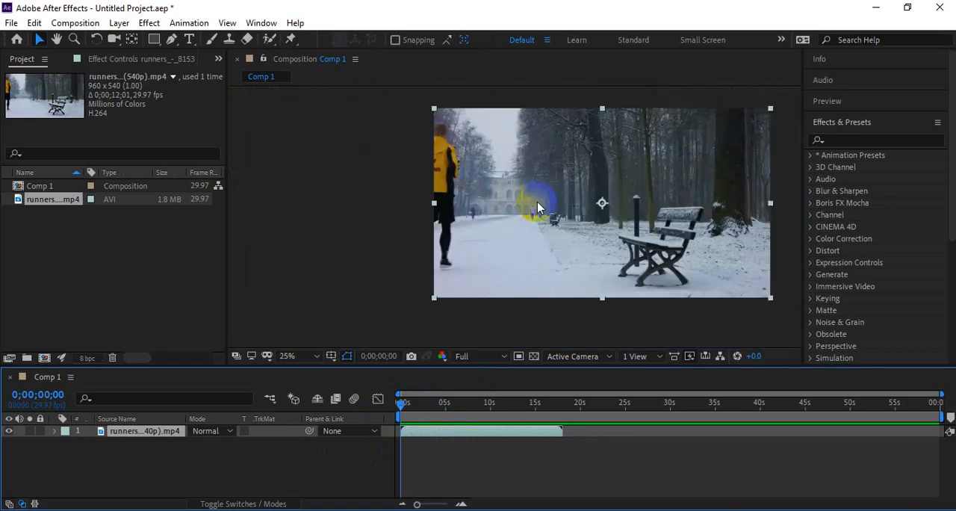
scroll(576, 203, down, 2)
scroll(581, 202, up, 2)
drag(580, 203, 504, 219)
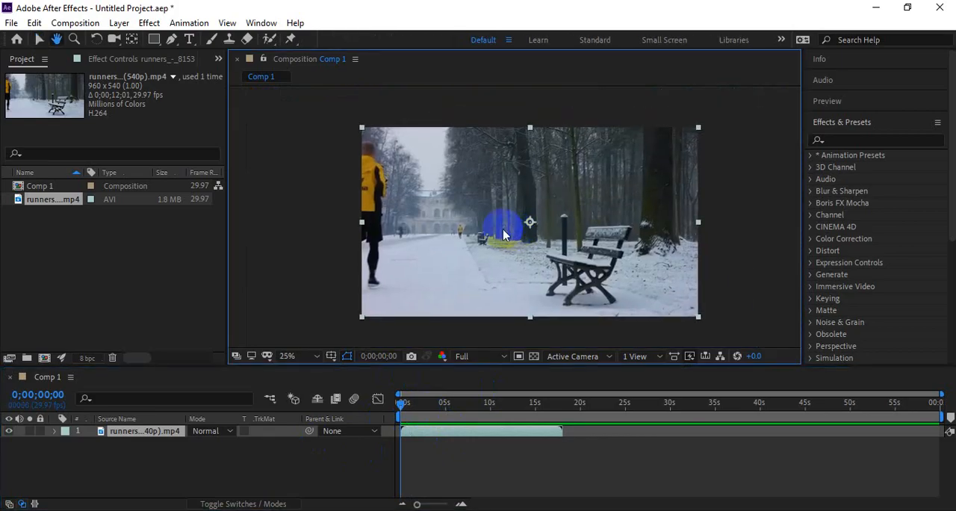
scroll(503, 220, up, 2)
key(space)
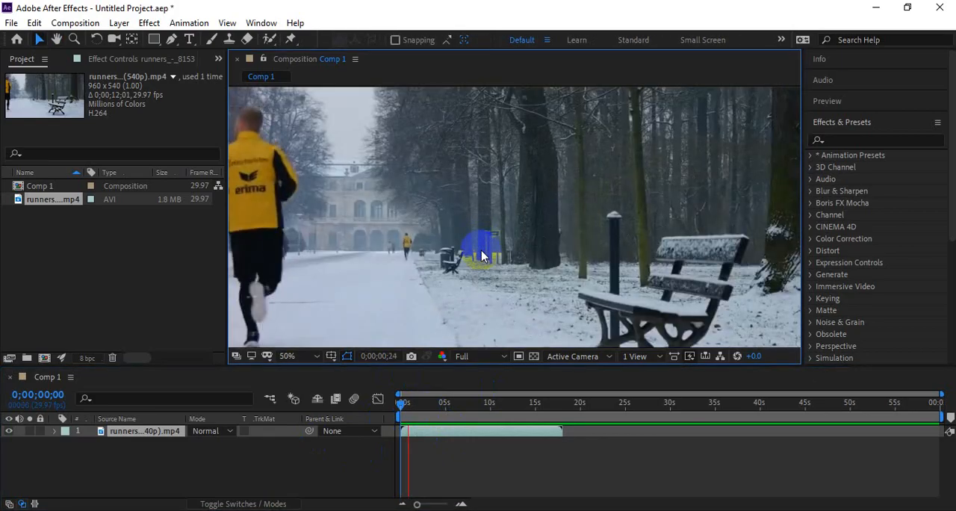
key(space)
Step: Recentre the main runner in view and replay the slowed clip from the current time and again from the start
drag(376, 242, 435, 242)
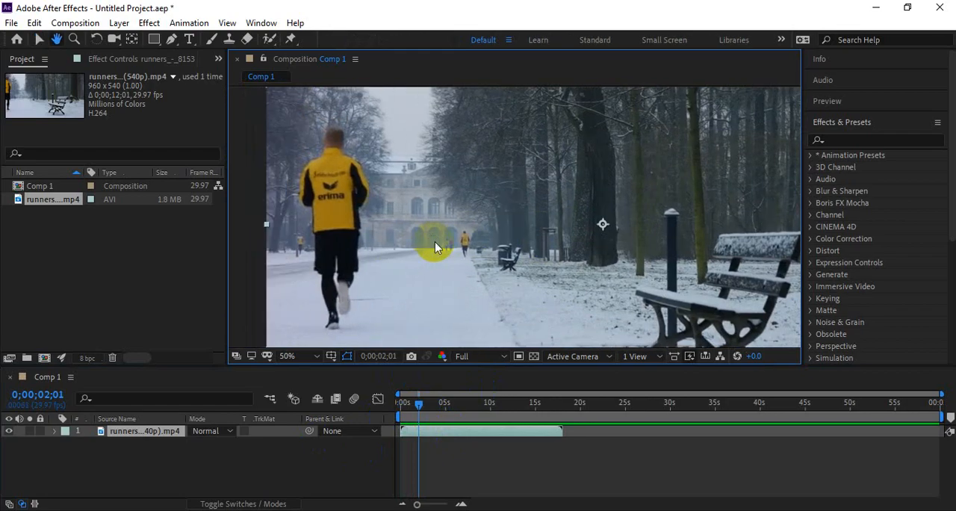
key(space)
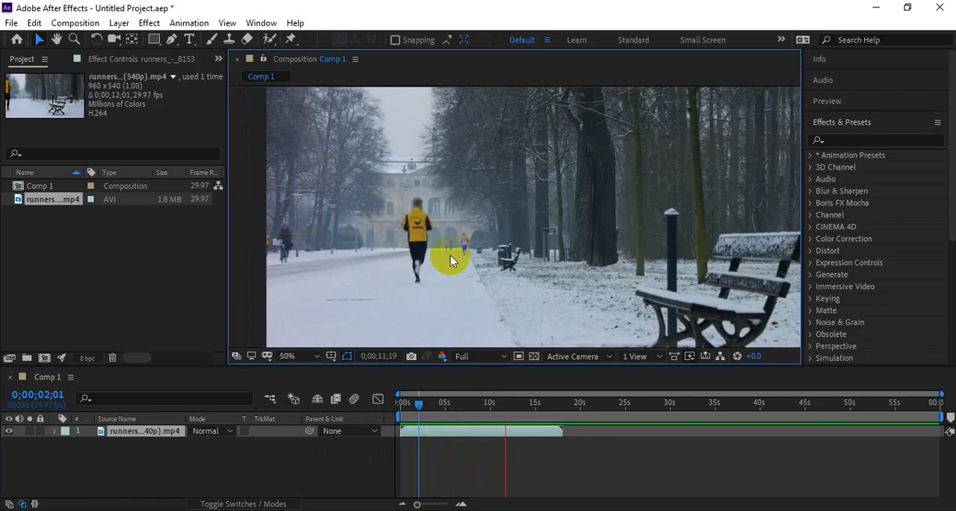
drag(420, 404, 257, 410)
key(space)
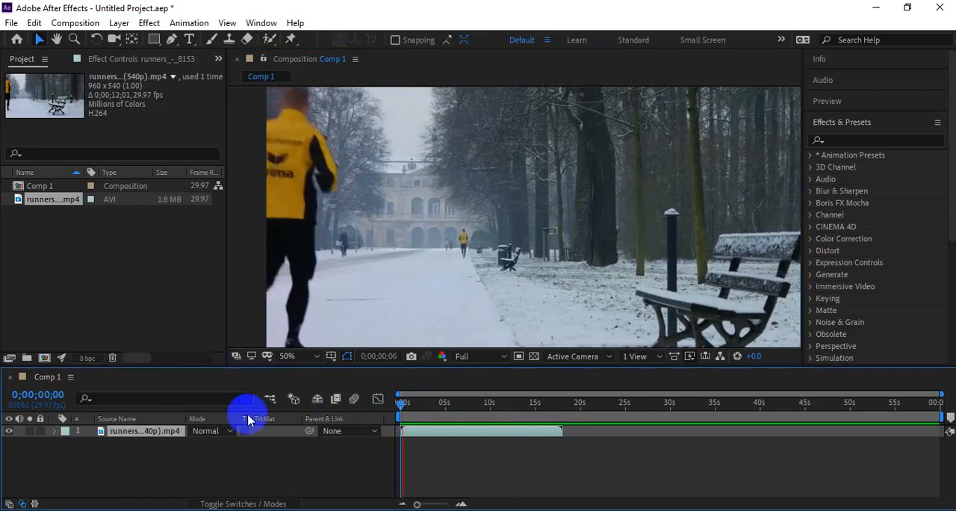
right_click(454, 440)
Step: Set the runners layer's time stretch factor to 200
right_click(439, 433)
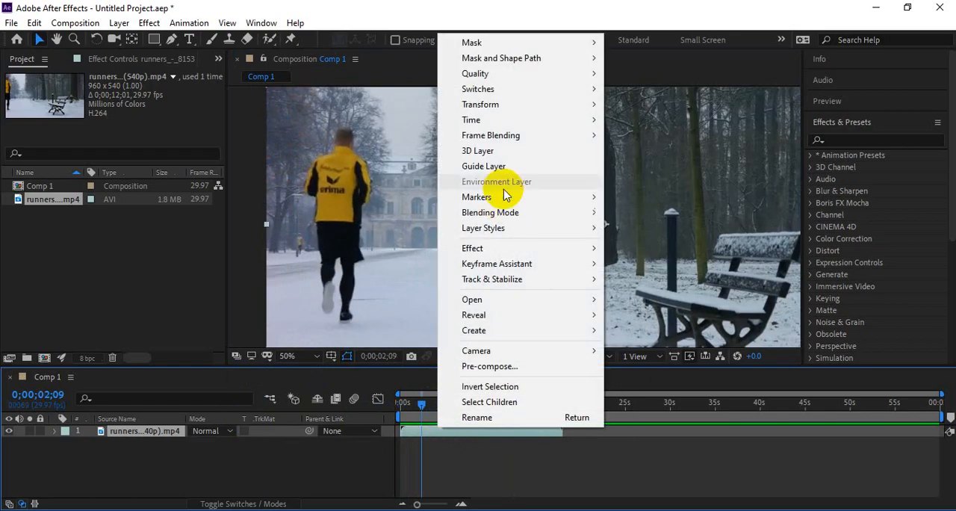
mouse_move(497, 119)
click(657, 152)
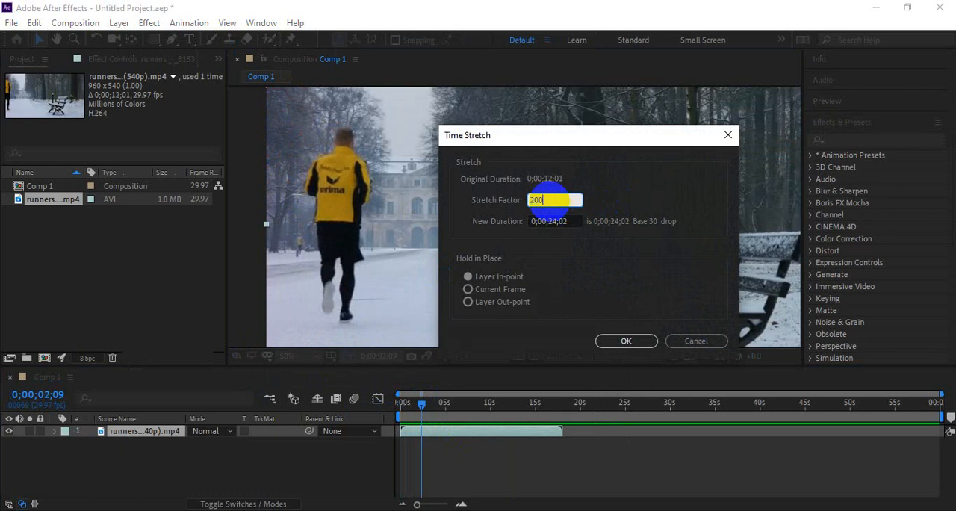
click(636, 342)
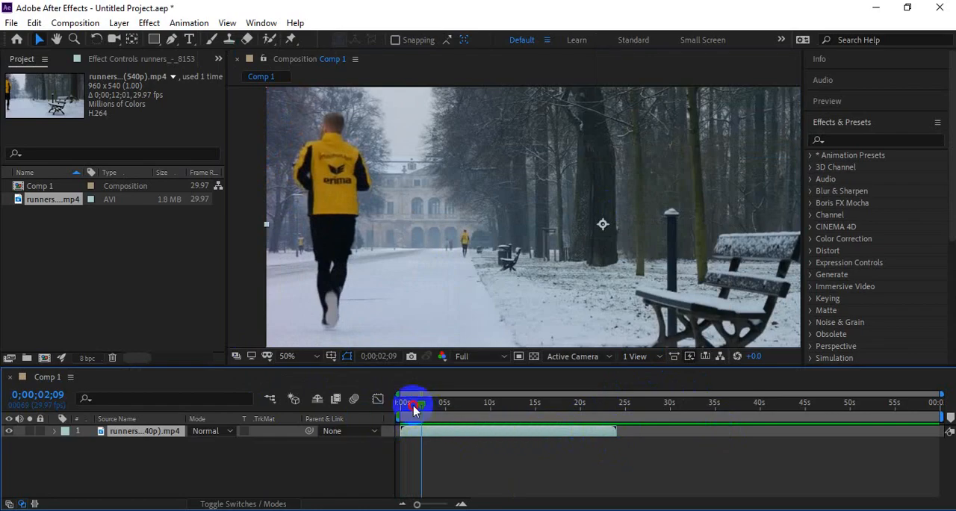
Step: Preview the clip from the start at stretch factor 200 and switch to the Google Meet call
drag(414, 406, 382, 408)
key(space)
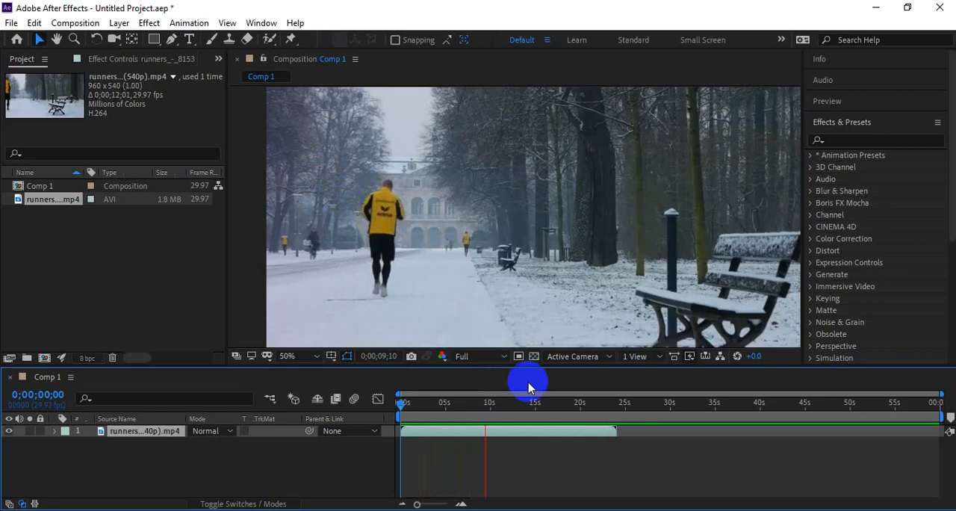
key(space)
key(alt+Tab)
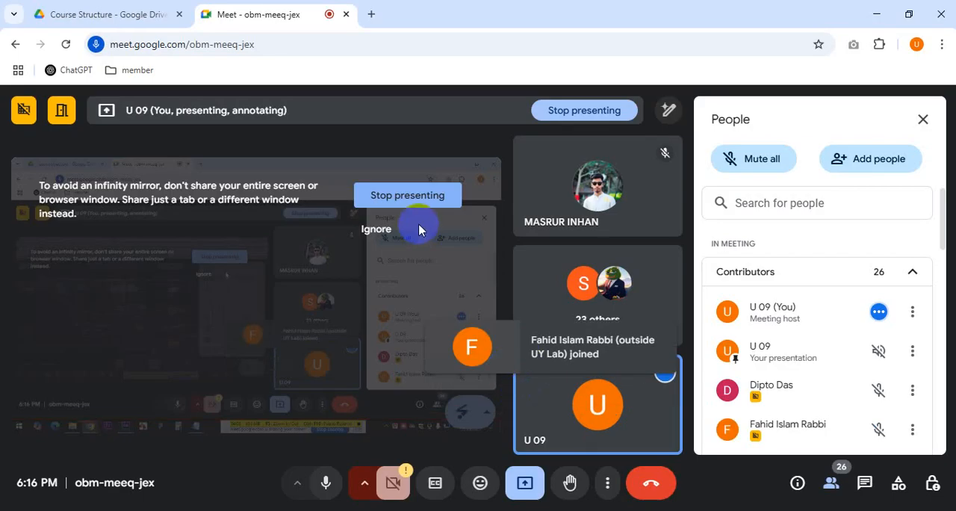
Step: Review the Class 08 topic on slowing, speeding up and reversing an animation with Time Remap in the course outline PDF
click(101, 6)
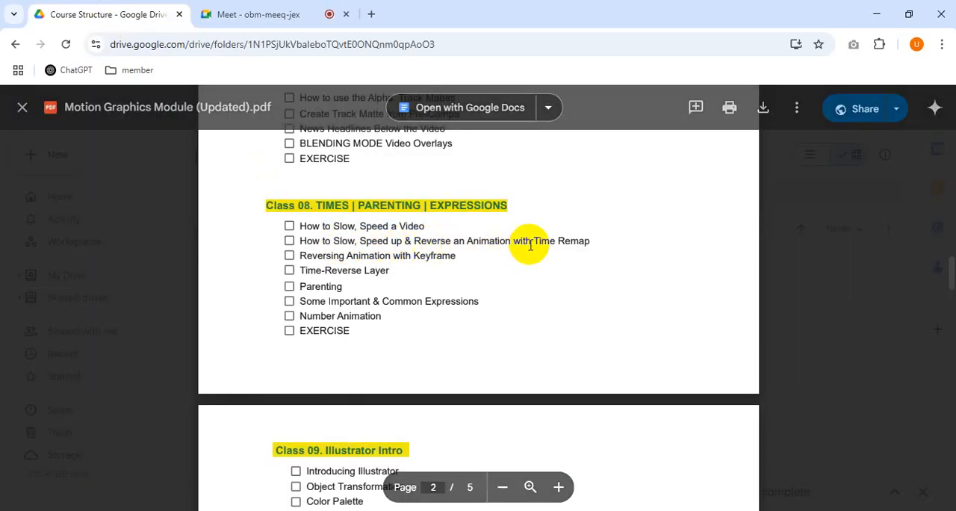
drag(587, 244, 299, 241)
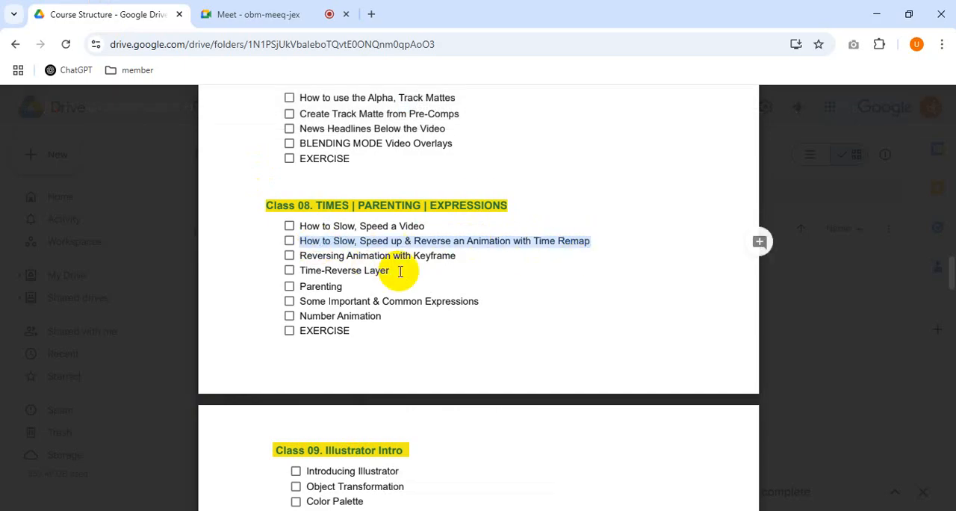
click(344, 228)
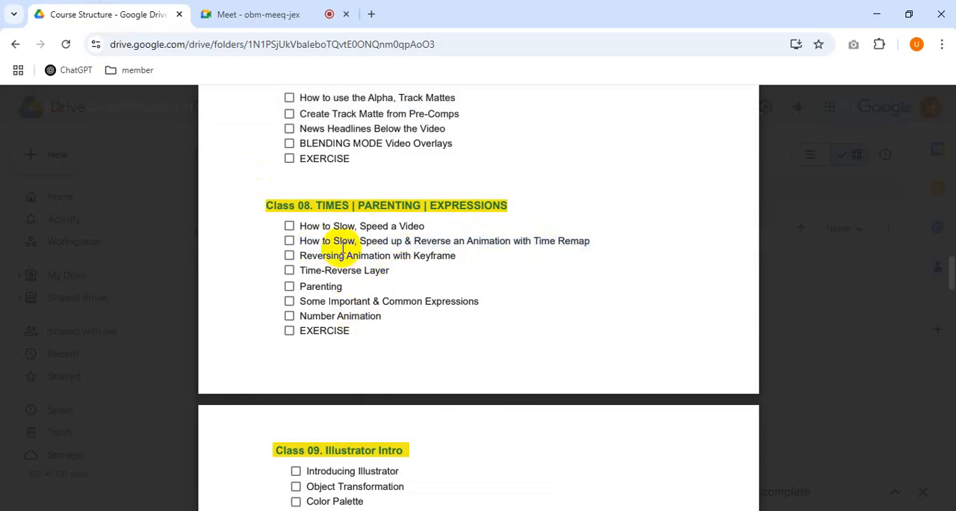
drag(338, 241, 452, 241)
click(519, 241)
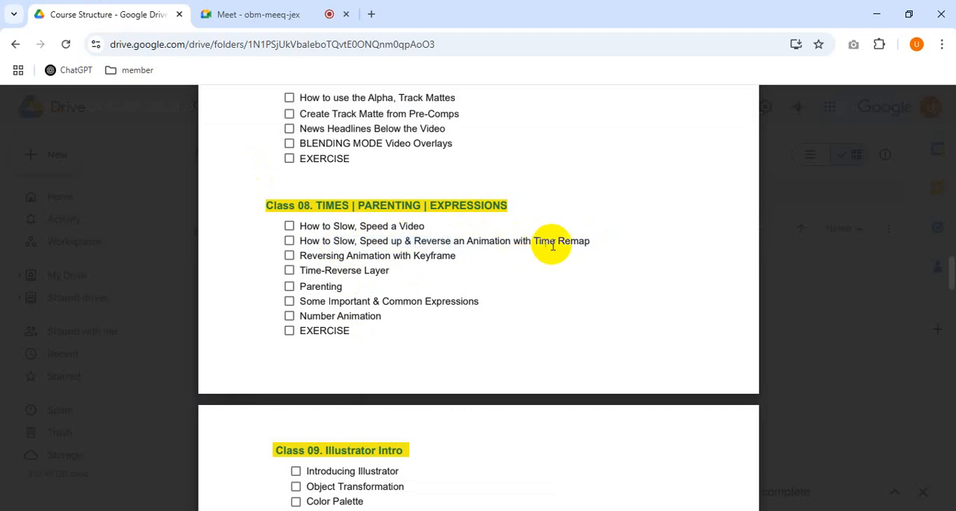
drag(533, 242, 576, 240)
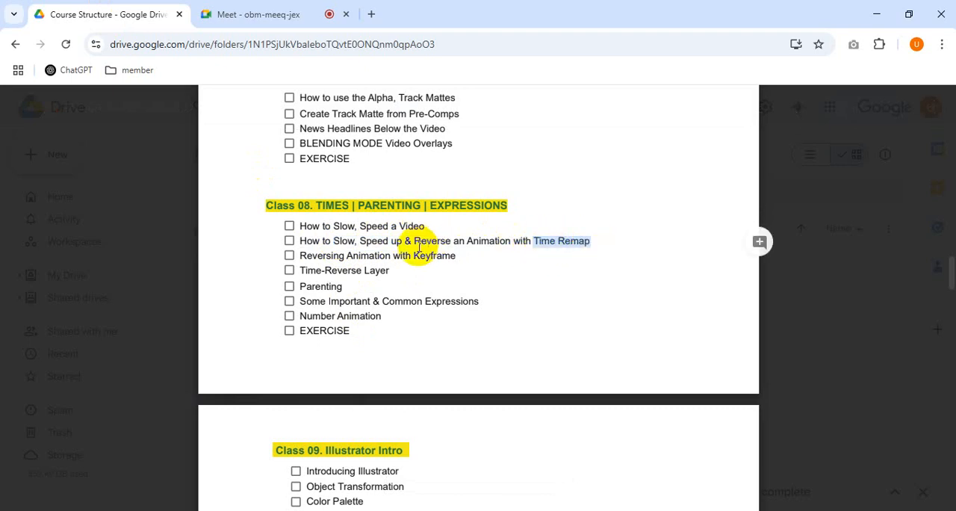
drag(405, 241, 431, 243)
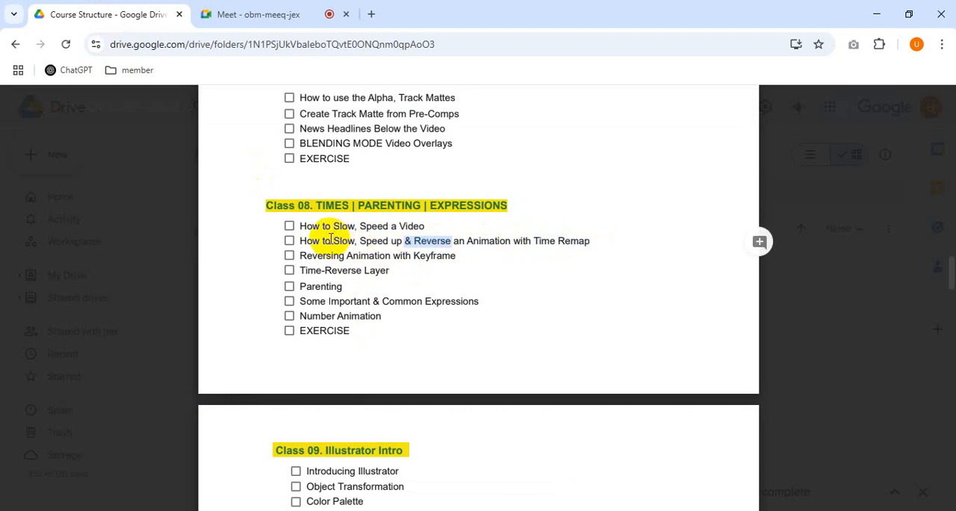
drag(331, 239, 482, 247)
click(479, 249)
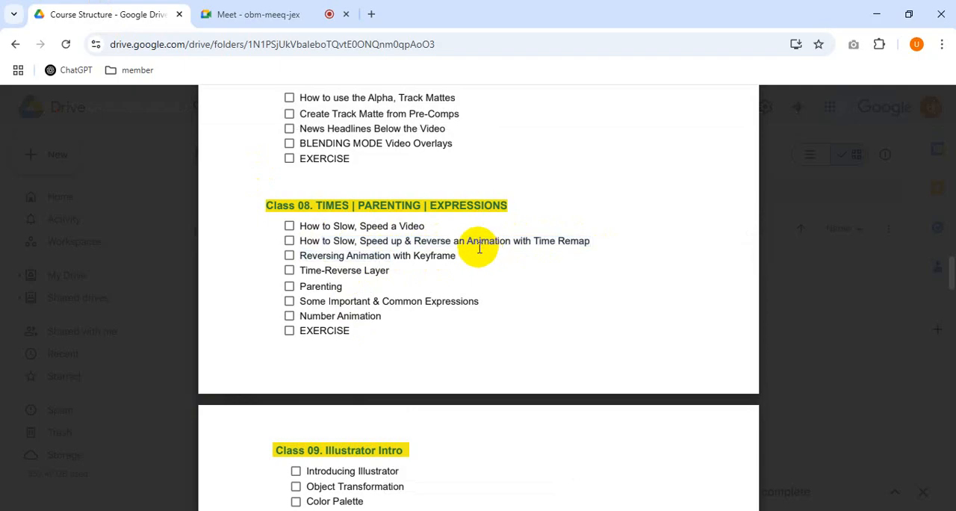
Step: Switch to After Effects and use Time Stretch to restore the runners layer to its original duration of 0;00;12;01
key(alt+Tab)
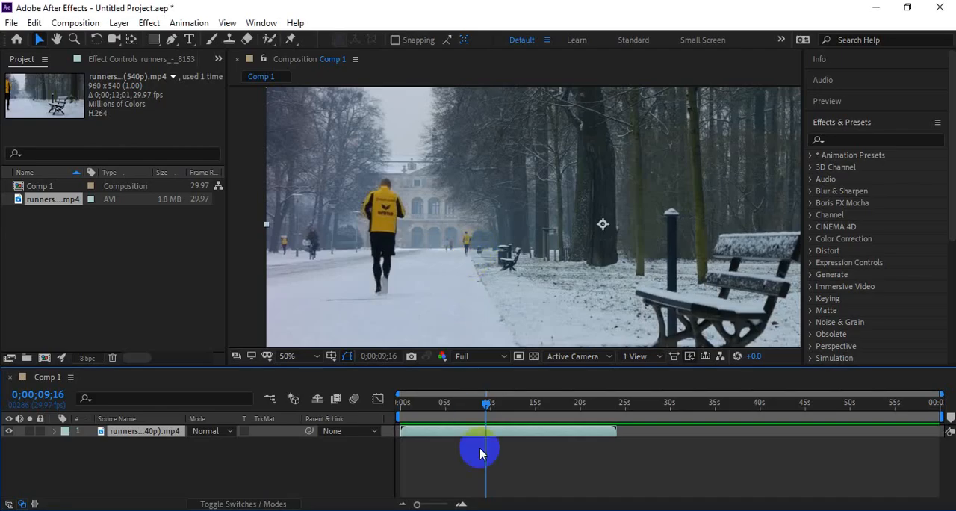
right_click(467, 428)
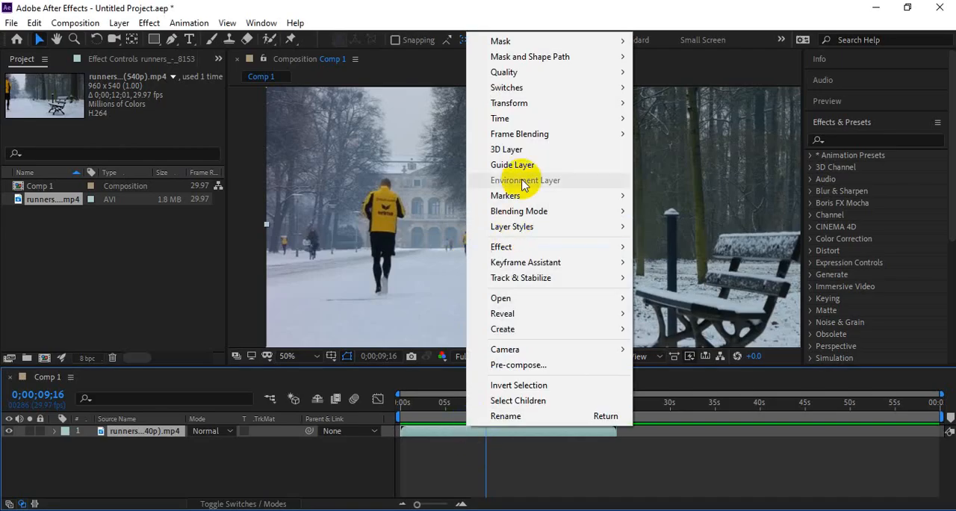
mouse_move(538, 118)
click(672, 150)
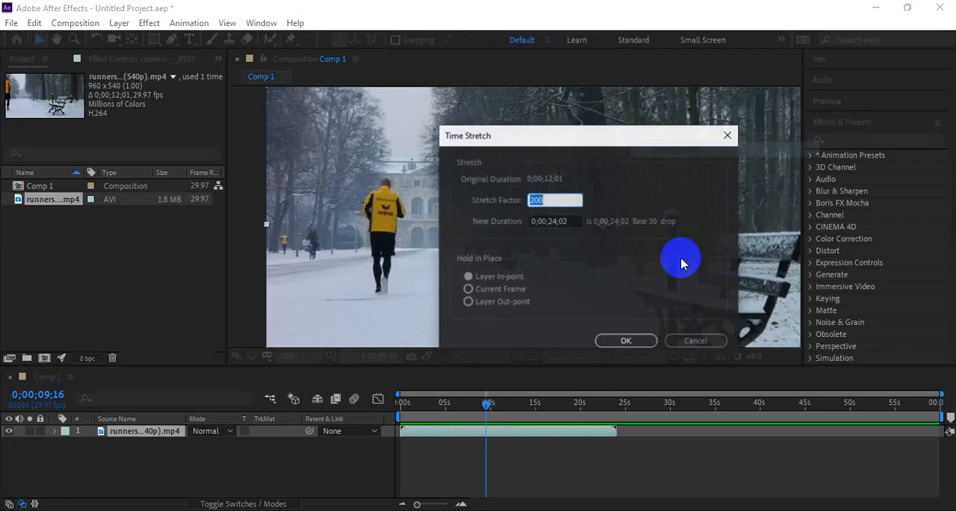
key(Return)
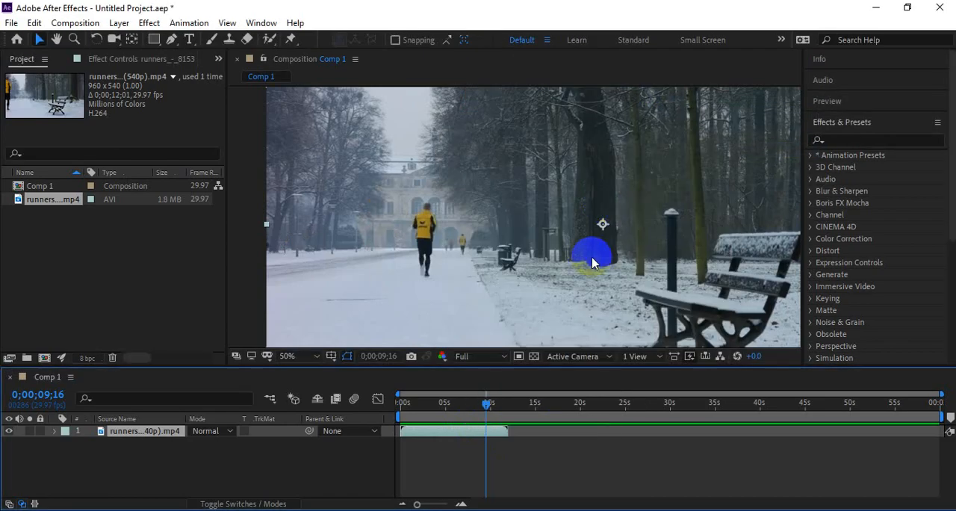
Step: Preview the runners clip from the start of the composition at its original speed
key(Home)
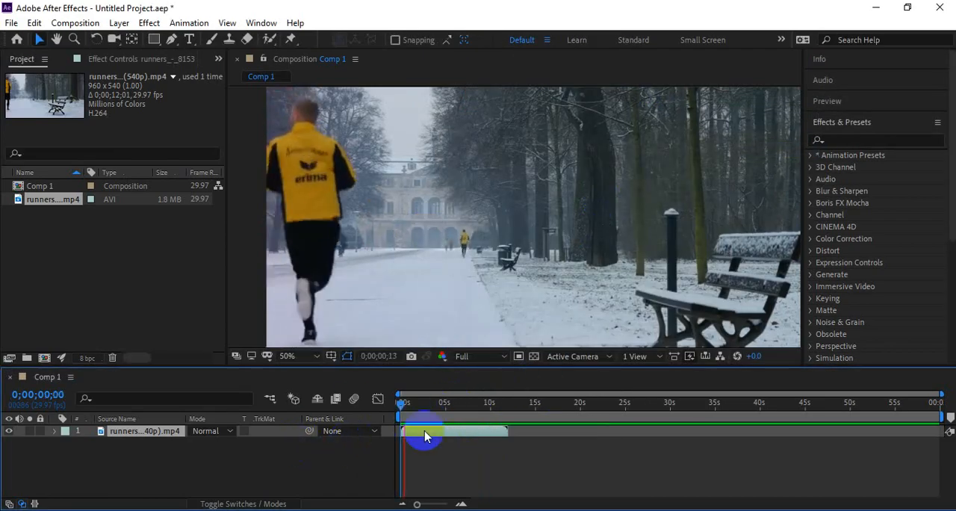
key(space)
scroll(423, 436, up, 2)
key(space)
scroll(631, 443, down, 1)
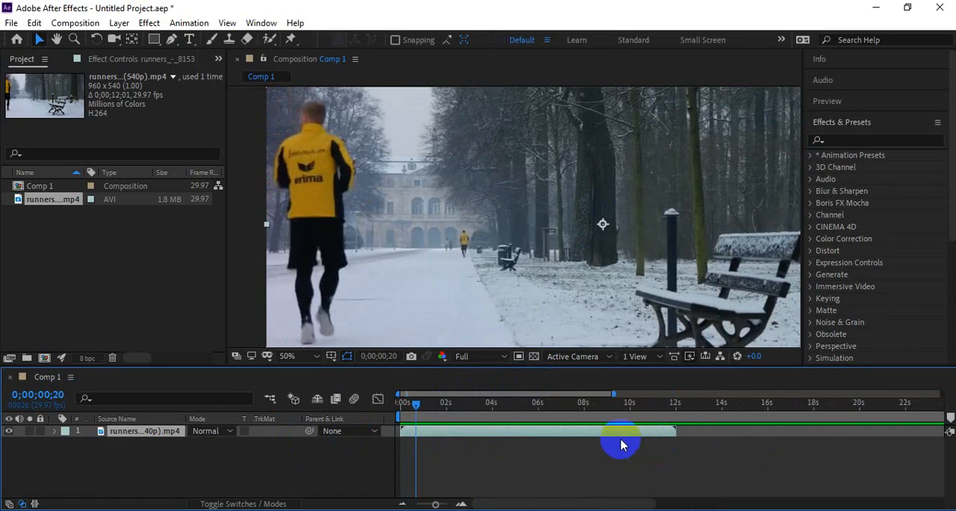
drag(417, 405, 259, 400)
key(space)
scroll(436, 443, up, 1)
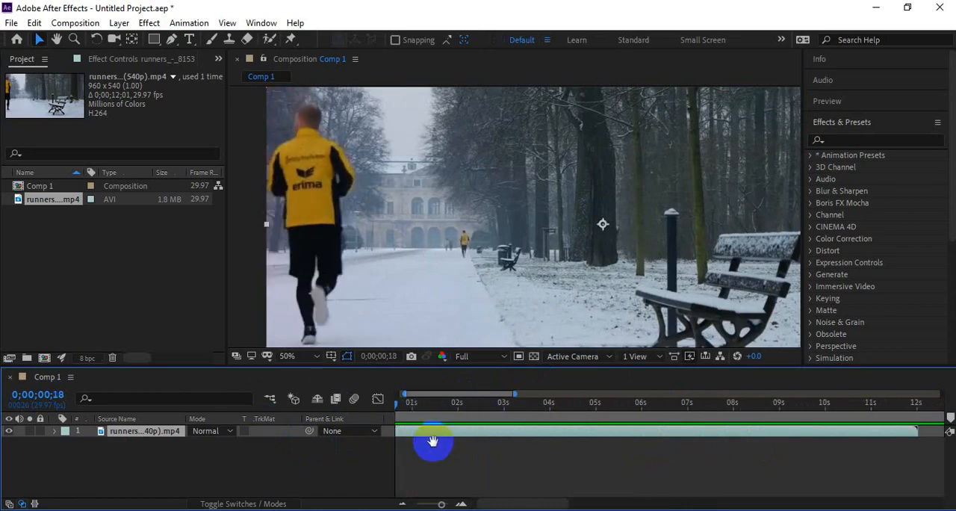
drag(444, 413, 348, 426)
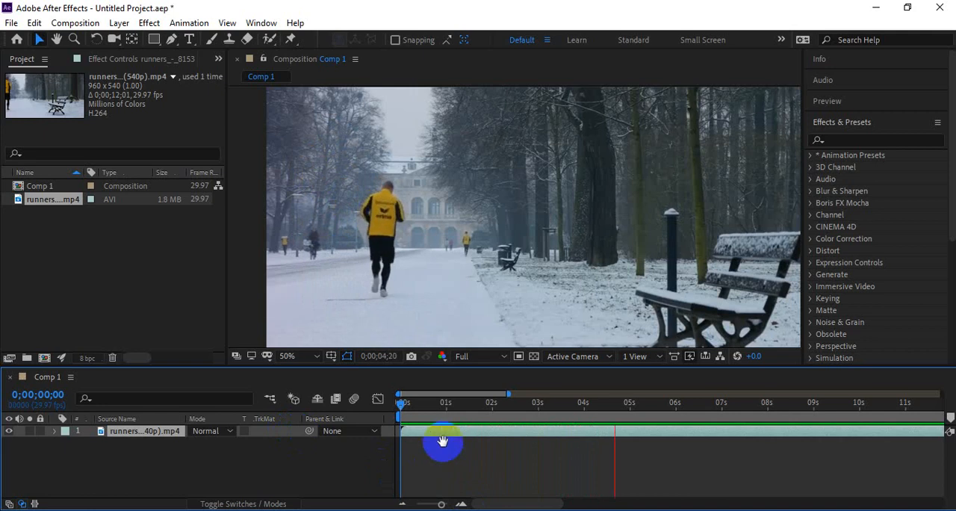
click(420, 411)
key(space)
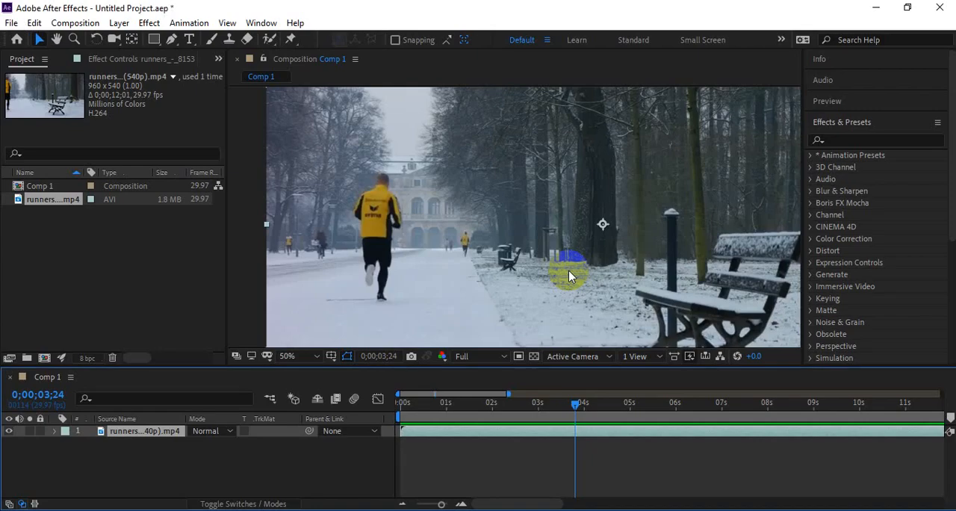
Step: Enable time remapping on the runners layer
right_click(467, 434)
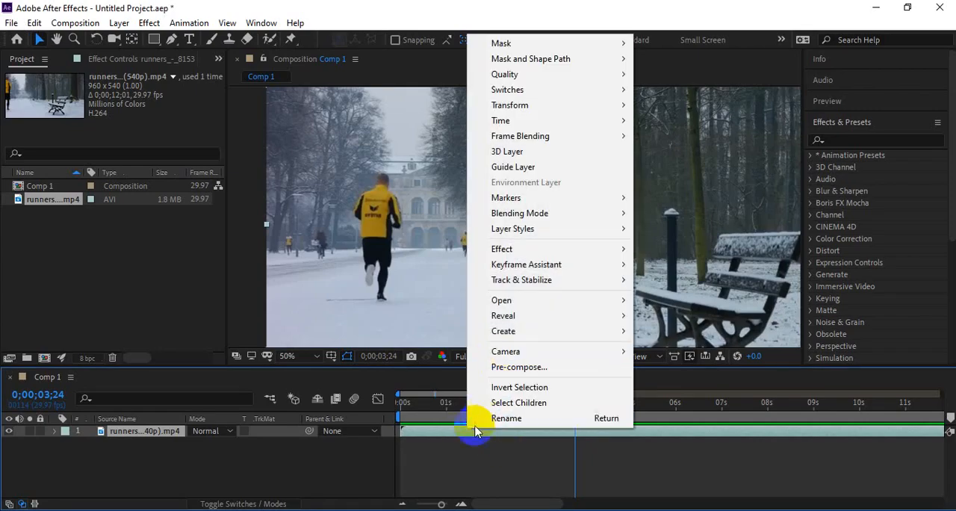
click(425, 404)
right_click(472, 427)
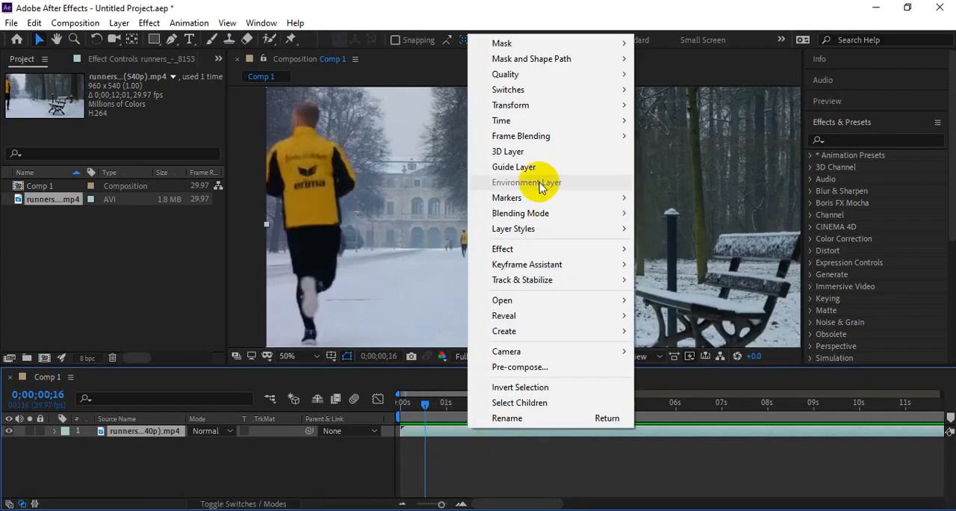
mouse_move(540, 127)
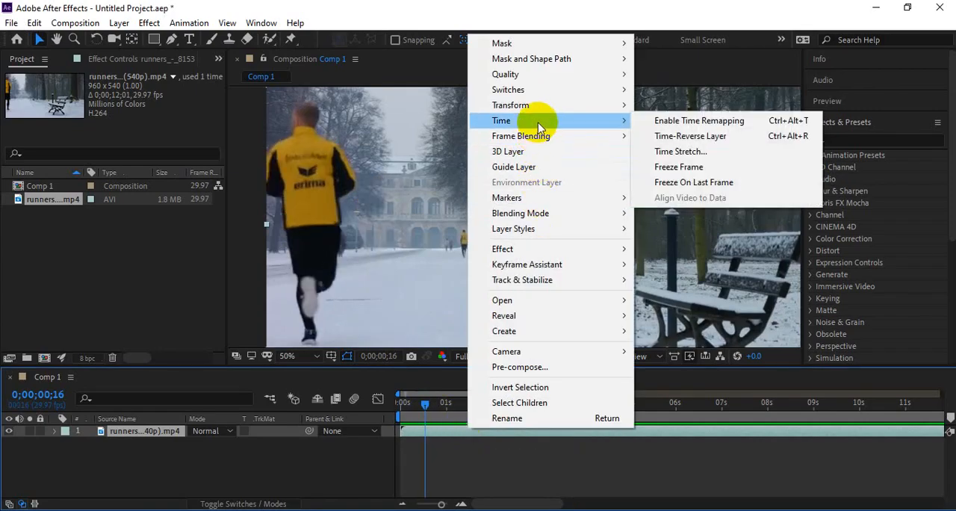
click(667, 125)
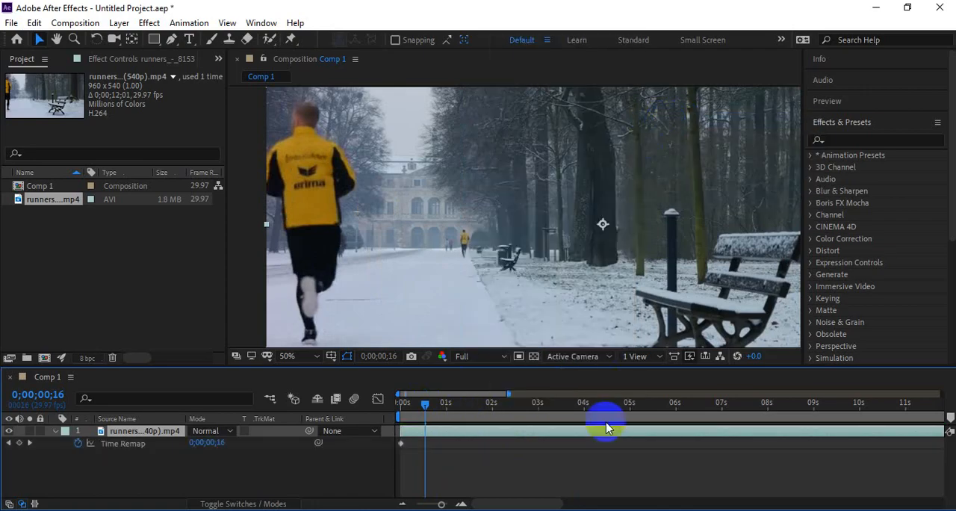
Step: Examine the Time Remap keyframes at both ends of the runners layer and the layer's time options
drag(427, 408, 469, 409)
scroll(504, 431, down, 5)
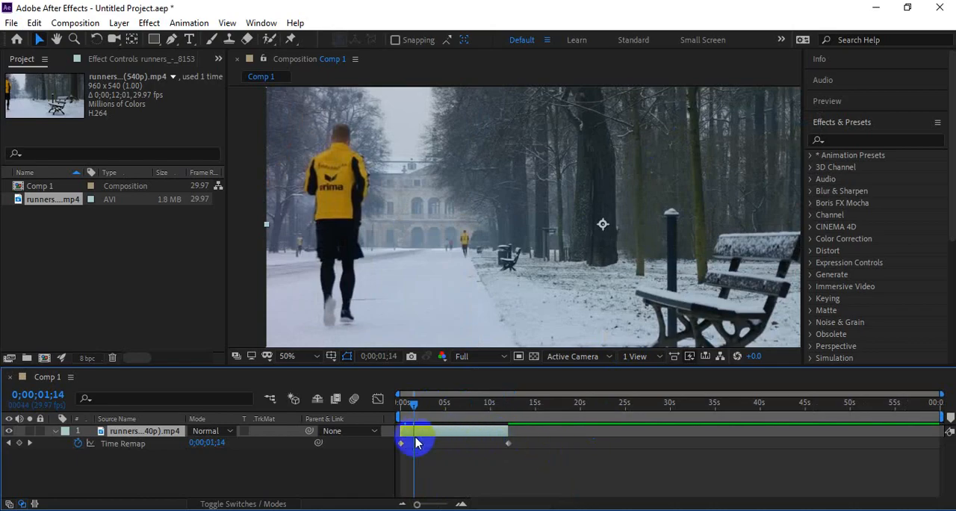
scroll(409, 440, up, 5)
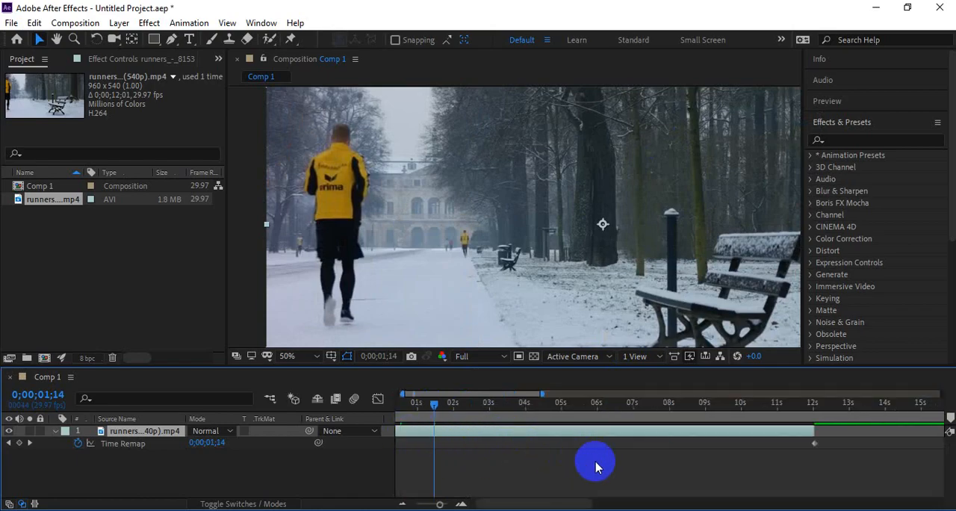
key(h)
key(v)
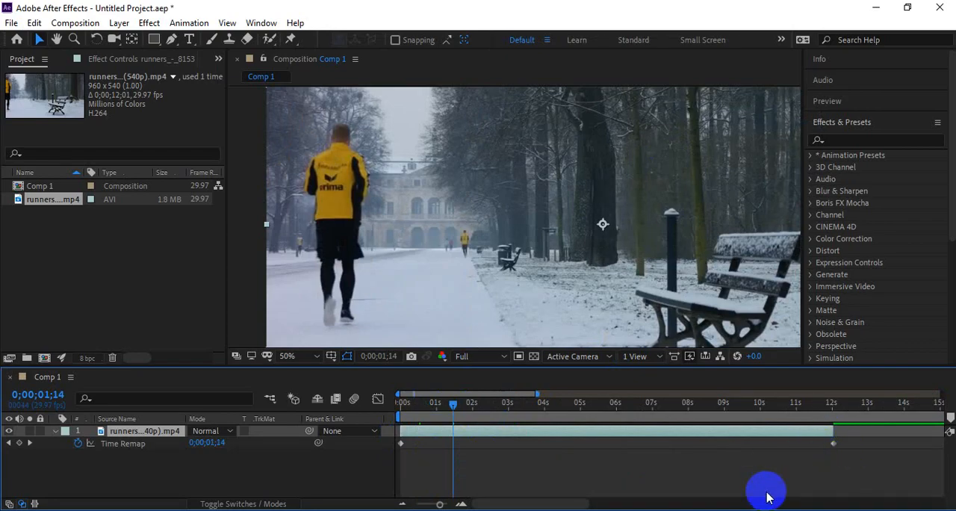
mouse_move(453, 404)
mouse_down()
mouse_move(422, 404)
mouse_move(439, 404)
mouse_up()
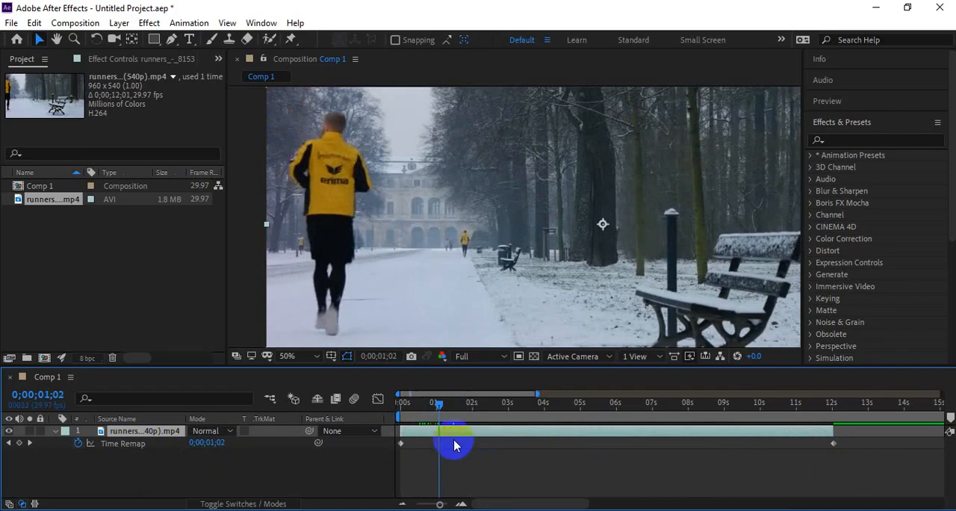
right_click(528, 438)
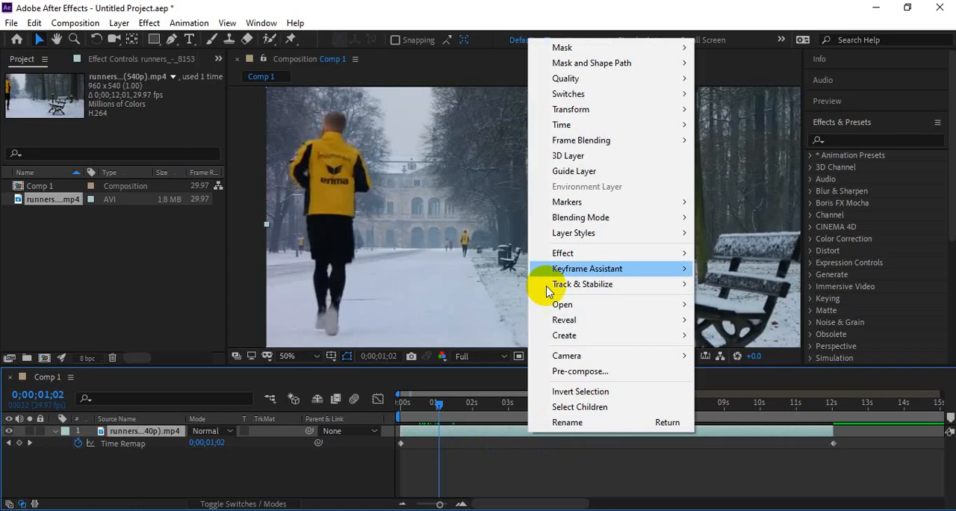
mouse_move(608, 124)
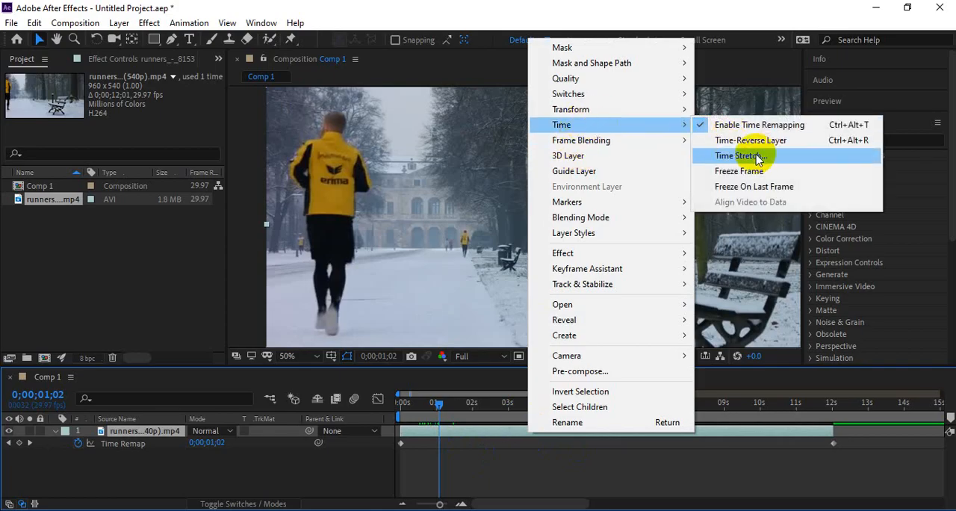
click(485, 443)
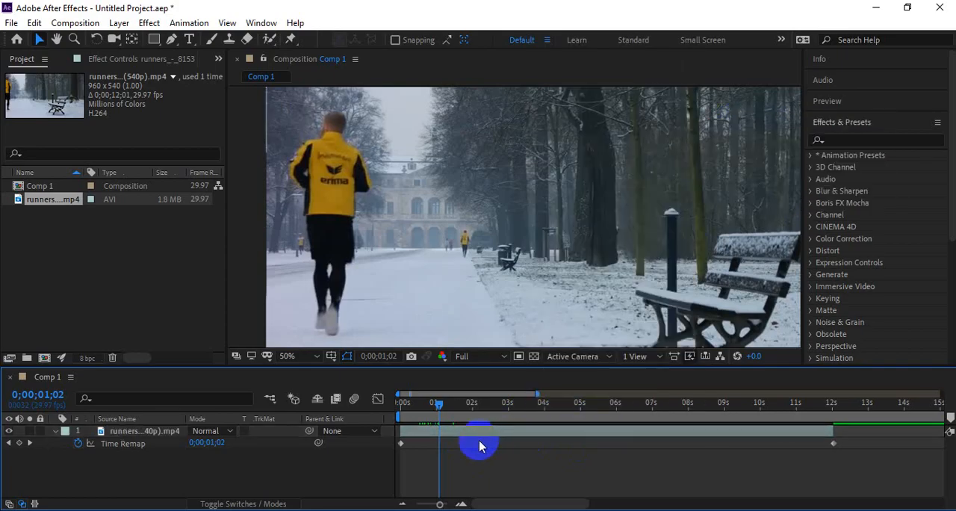
Step: Add a Time Remap keyframe at 0;00;02;00 on the runners layer with the value 0;00;03;28
drag(444, 409, 470, 414)
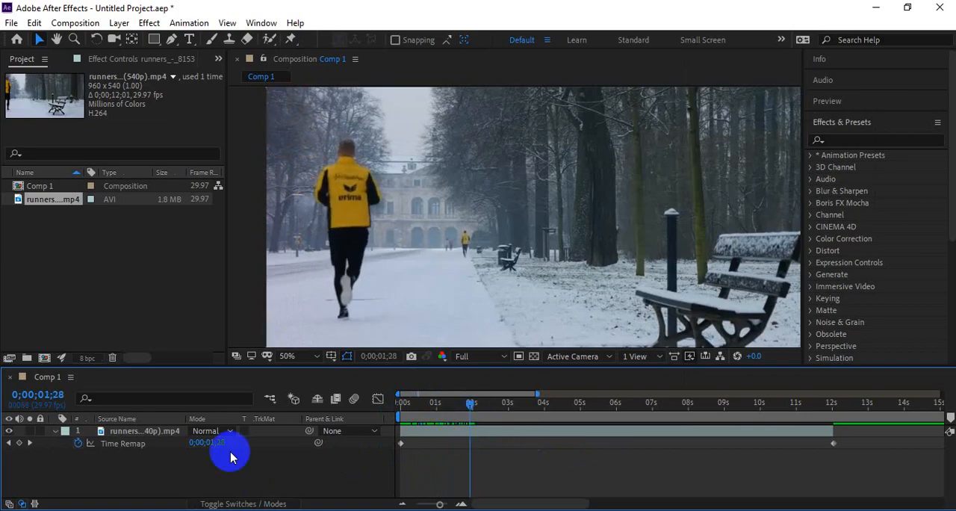
drag(471, 410, 474, 410)
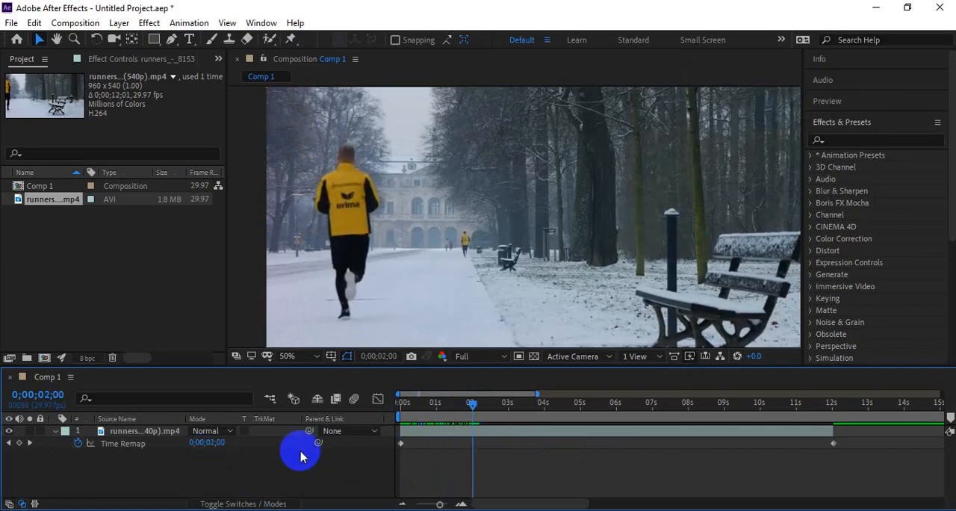
click(206, 444)
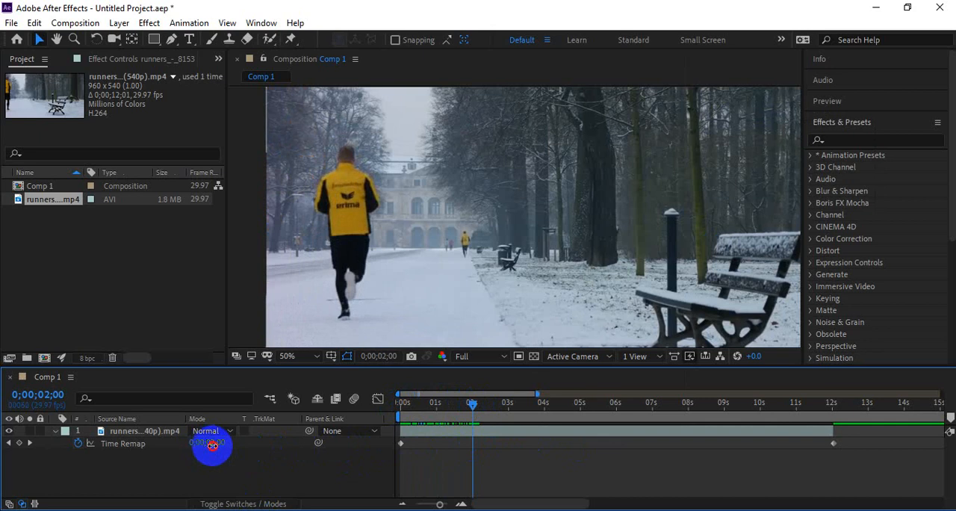
drag(213, 445, 231, 448)
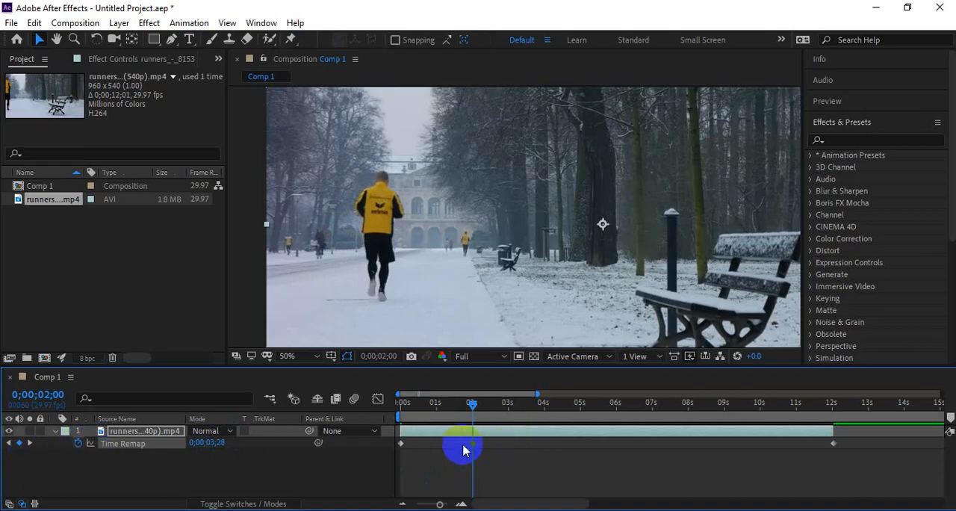
Step: Preview the time-remapped clip repeatedly from the start through the keyframe at two seconds
drag(467, 413, 322, 403)
key(space)
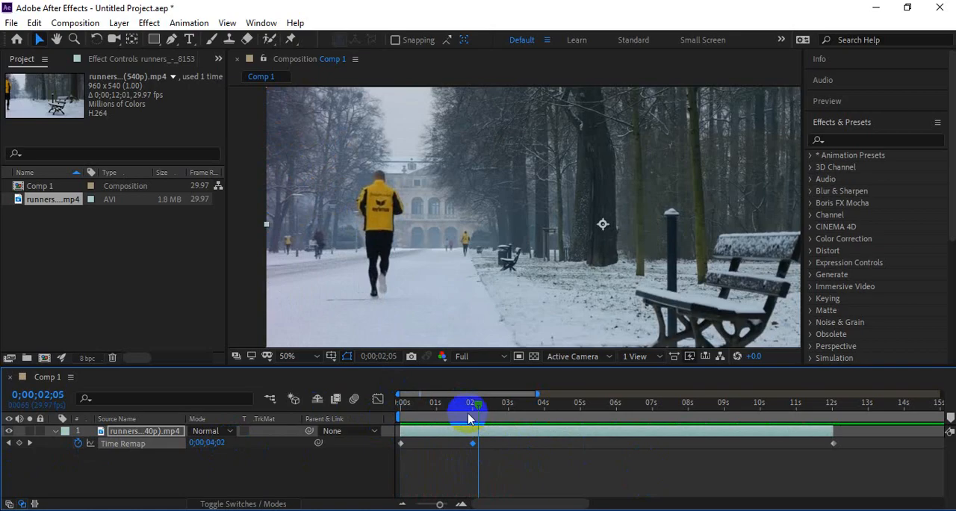
drag(470, 406, 356, 412)
key(space)
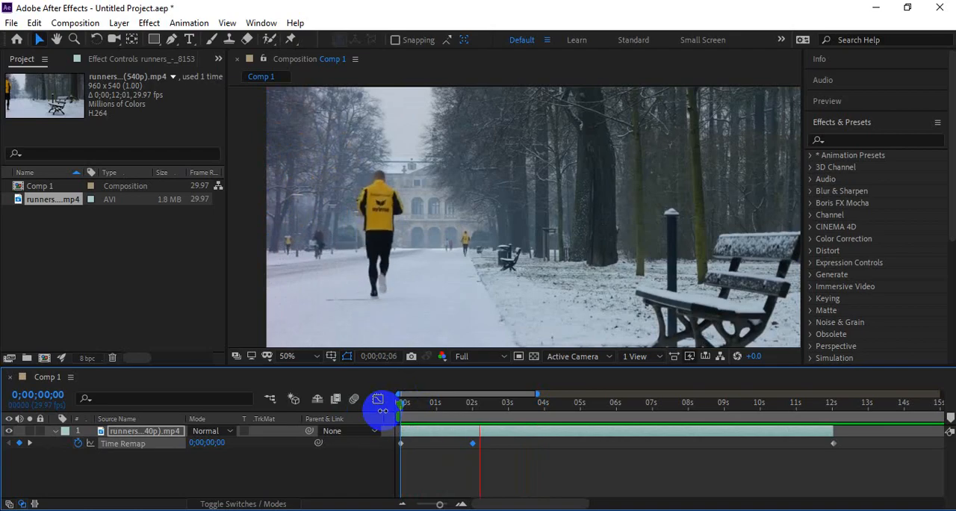
drag(464, 402, 369, 413)
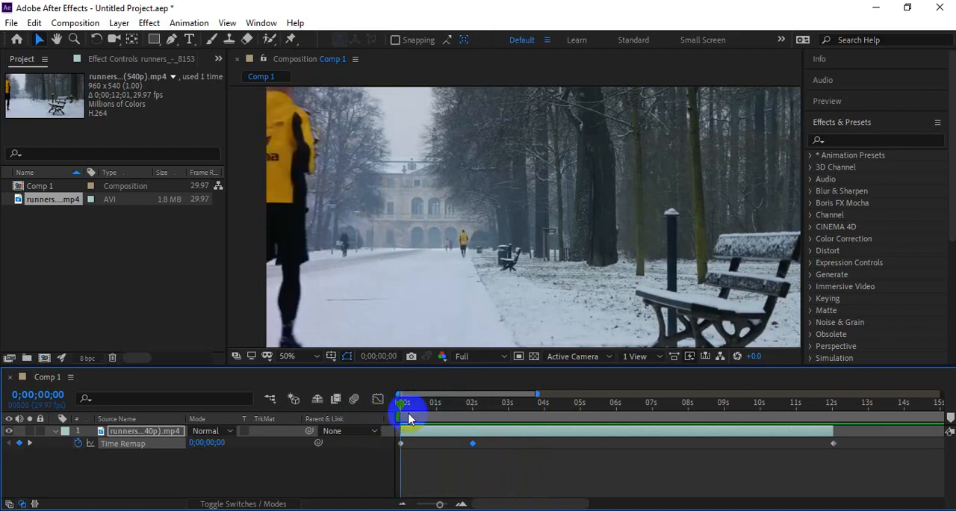
key(space)
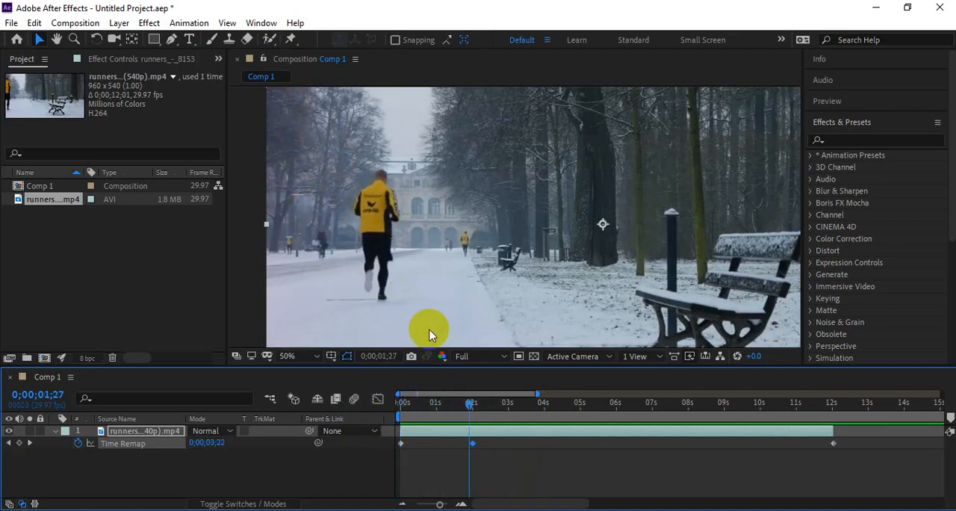
Step: Replay the time-remapped clip from the start past the three-second mark
key(space)
key(space)
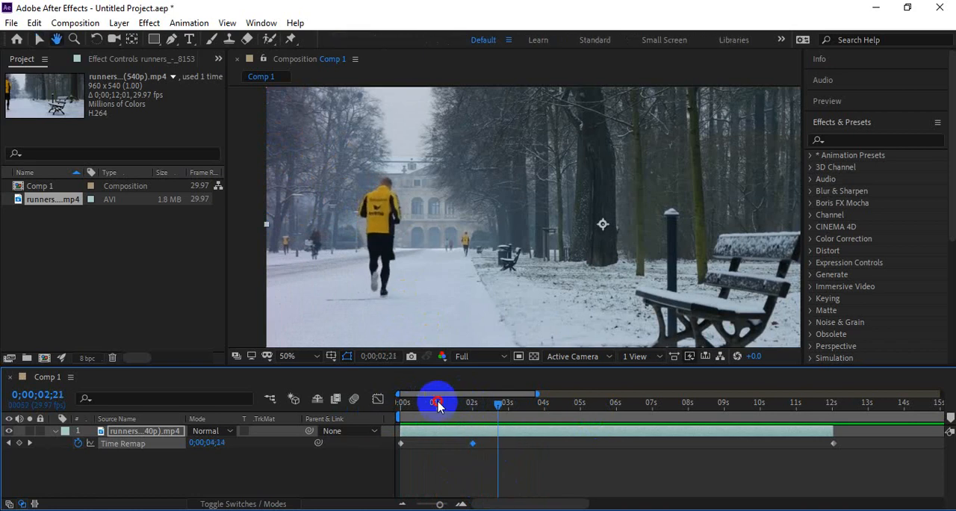
drag(438, 404, 379, 405)
key(space)
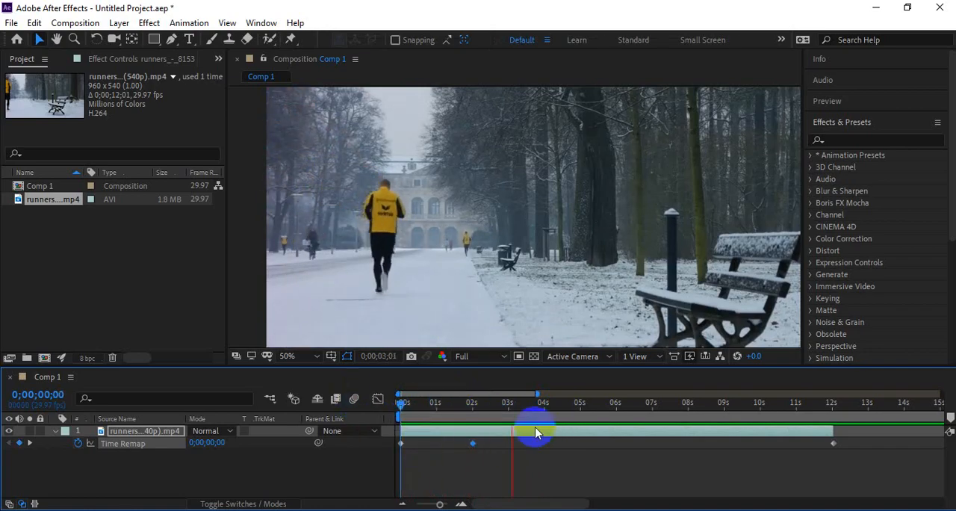
Step: Add a Time Remap keyframe at 0;00;02;28 on the runners layer with the value 0;00;04;13
click(520, 407)
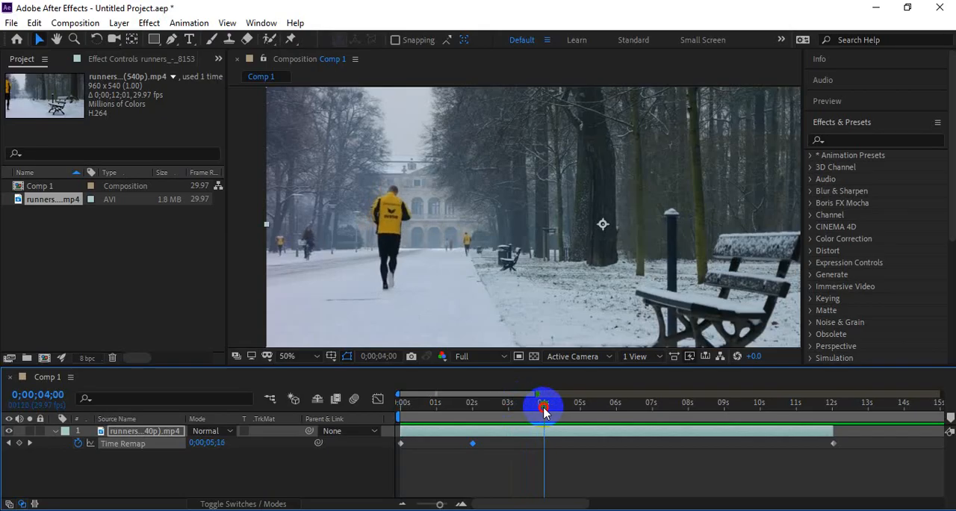
drag(543, 408, 504, 410)
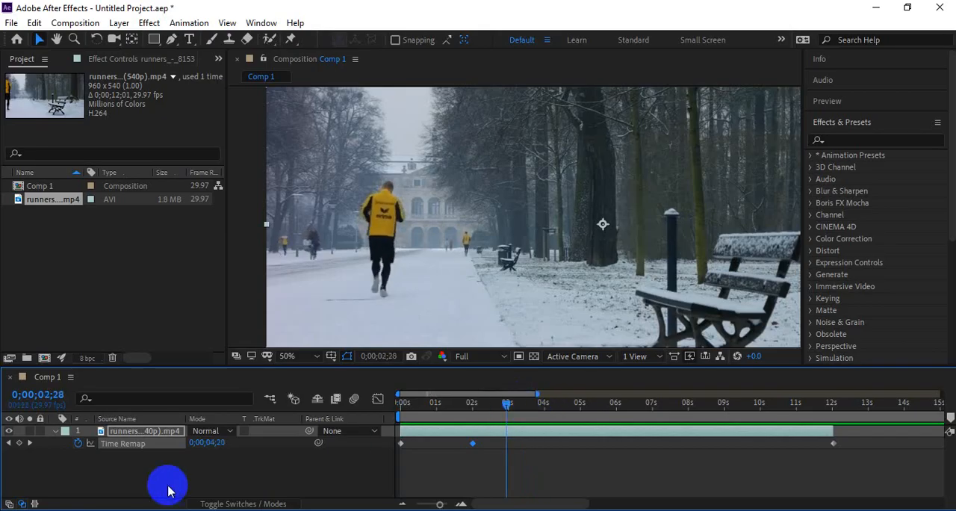
drag(217, 446, 213, 446)
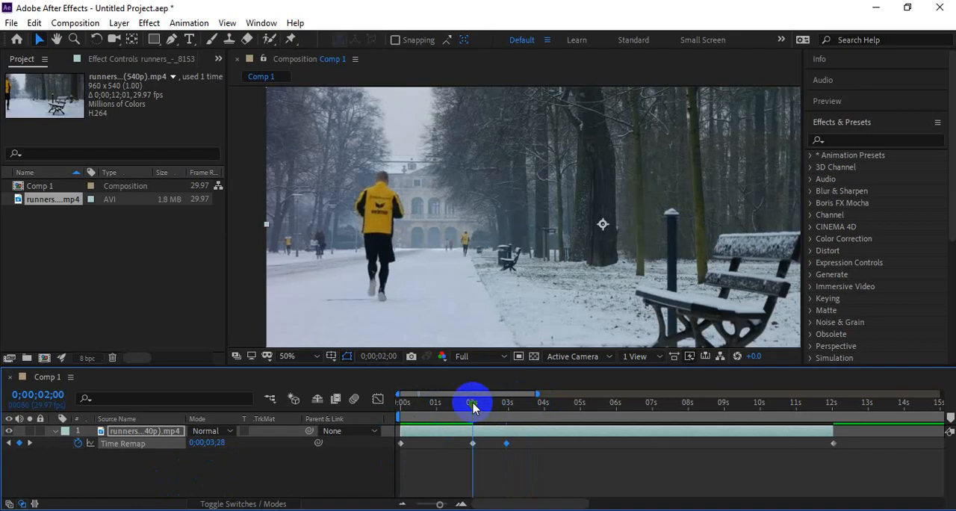
Step: Preview the clip from the start through the Time Remap keyframe at 0;00;02;28
click(583, 479)
click(514, 444)
drag(438, 404, 351, 404)
key(space)
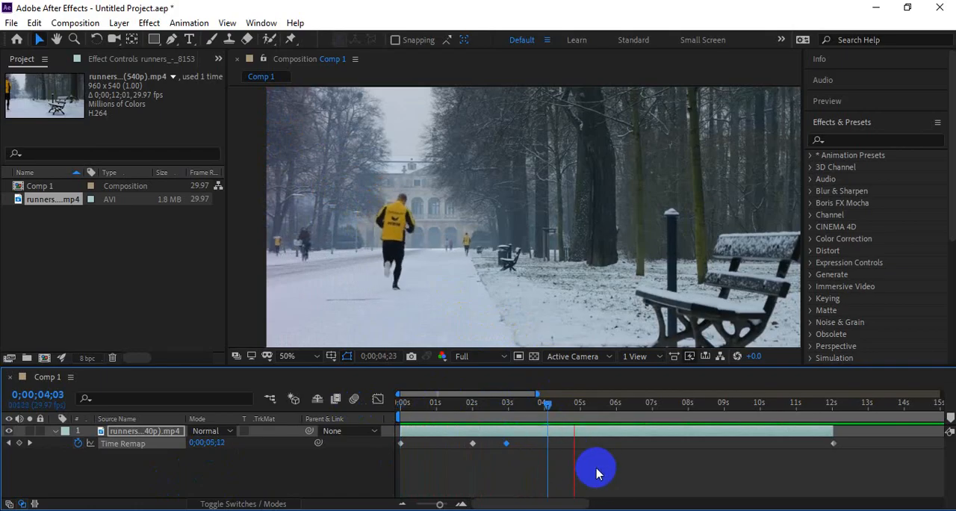
click(558, 411)
Step: Add a Time Remap keyframe at 0;00;03;22 with the value 0;00;04;16 and preview the clip from the start
drag(559, 410, 536, 403)
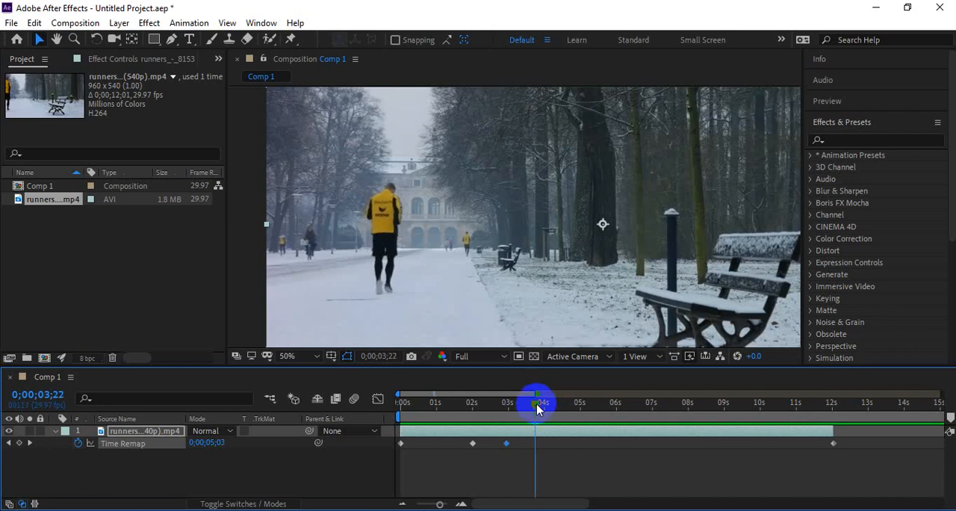
click(218, 444)
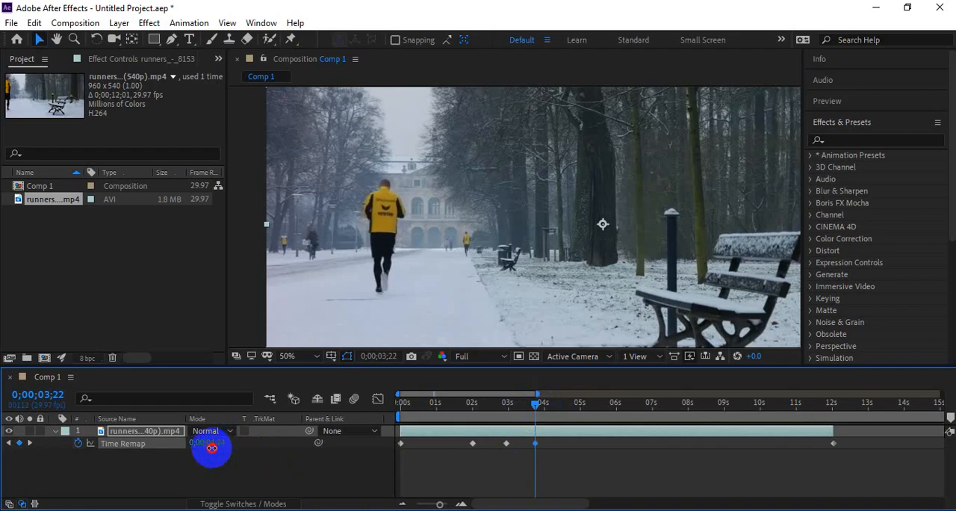
drag(192, 451, 205, 451)
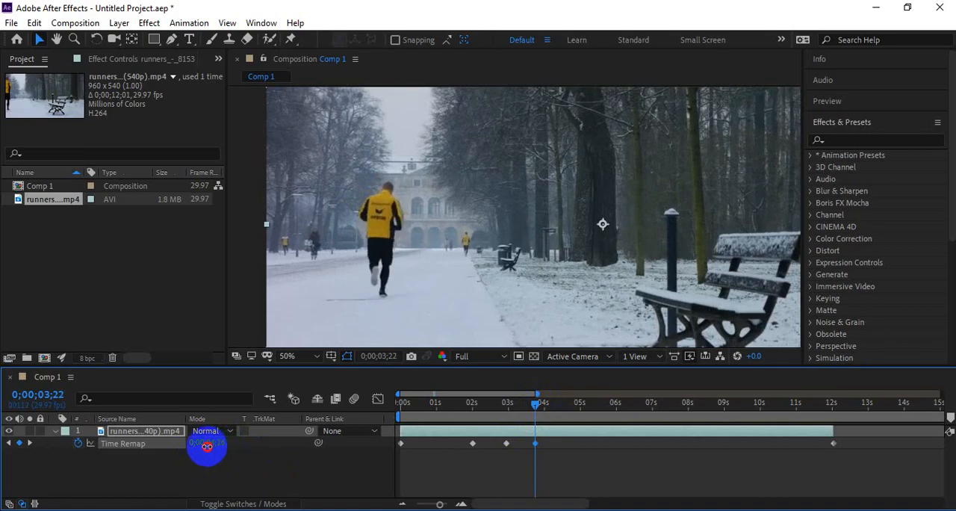
drag(535, 404, 323, 420)
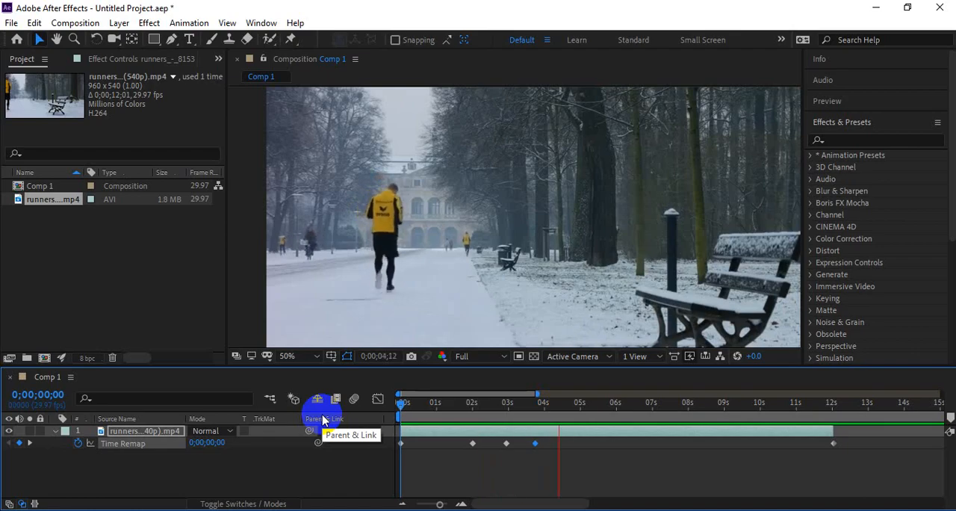
Step: Set the Time Remap keyframe at 0;00;03;22 to 0;00;00;00 and preview the reversed section between the last two added keyframes
mouse_move(527, 402)
mouse_down()
mouse_move(519, 405)
mouse_move(535, 405)
mouse_up()
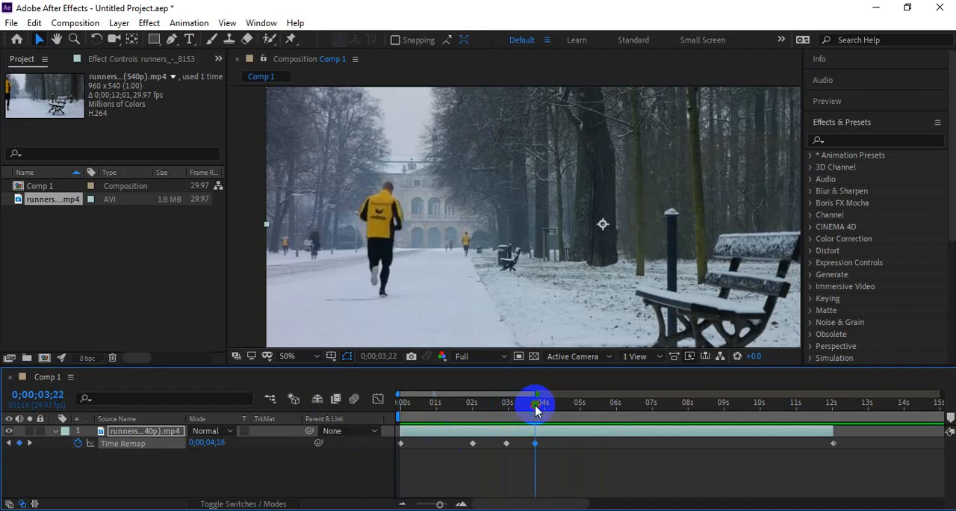
drag(206, 442, 91, 441)
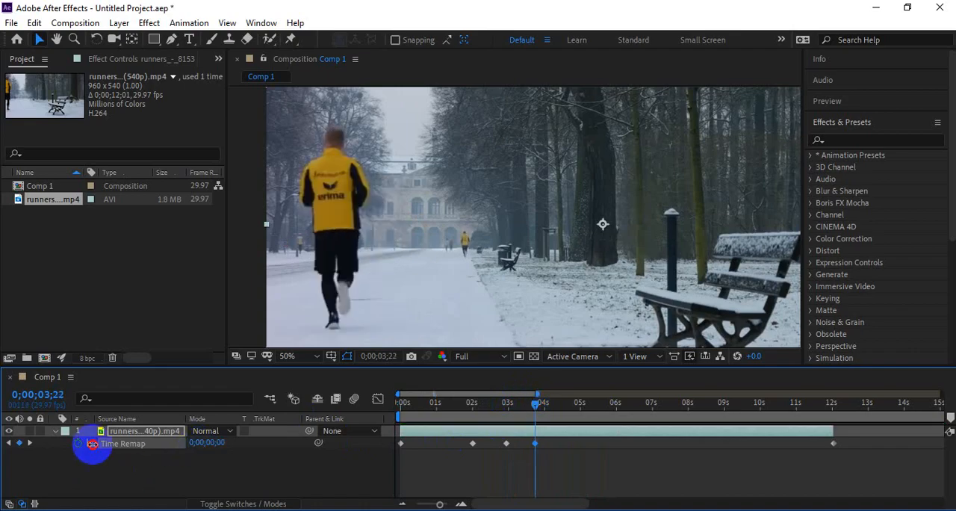
click(480, 403)
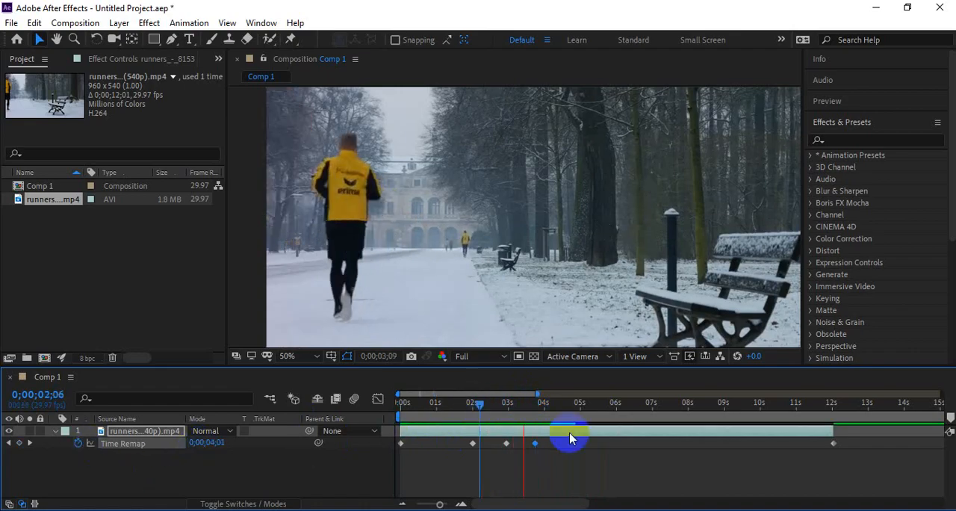
click(497, 408)
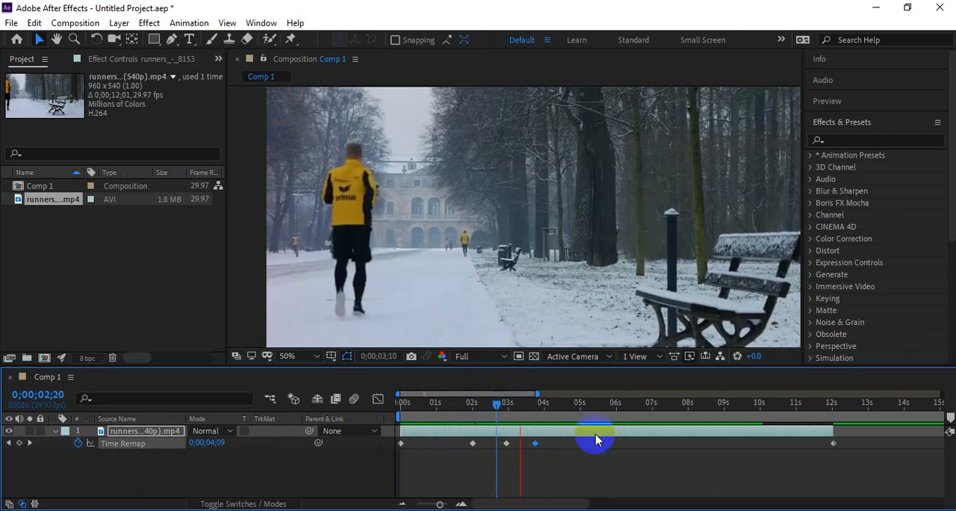
Step: Set the Time Remap keyframe at 0;00;03;22 to 0;00;01;25 and preview the section around it
click(512, 408)
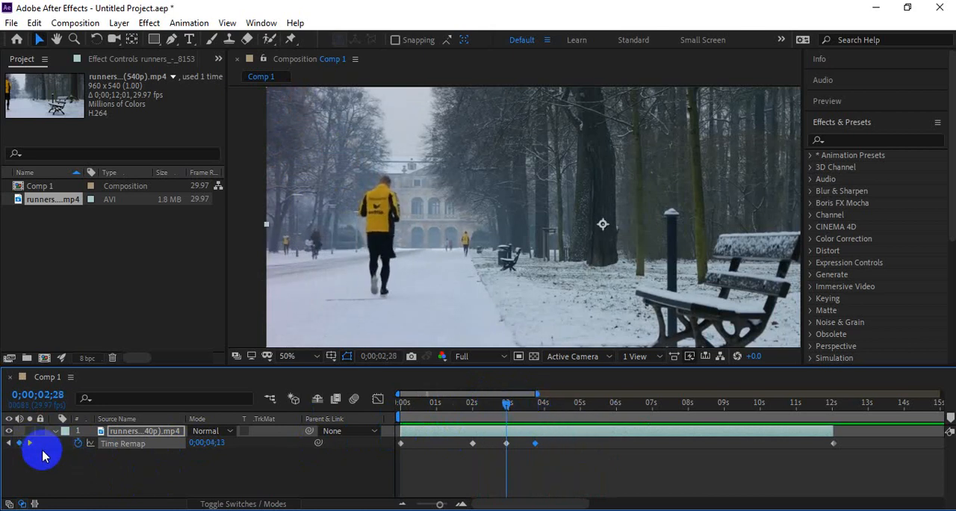
drag(212, 445, 257, 441)
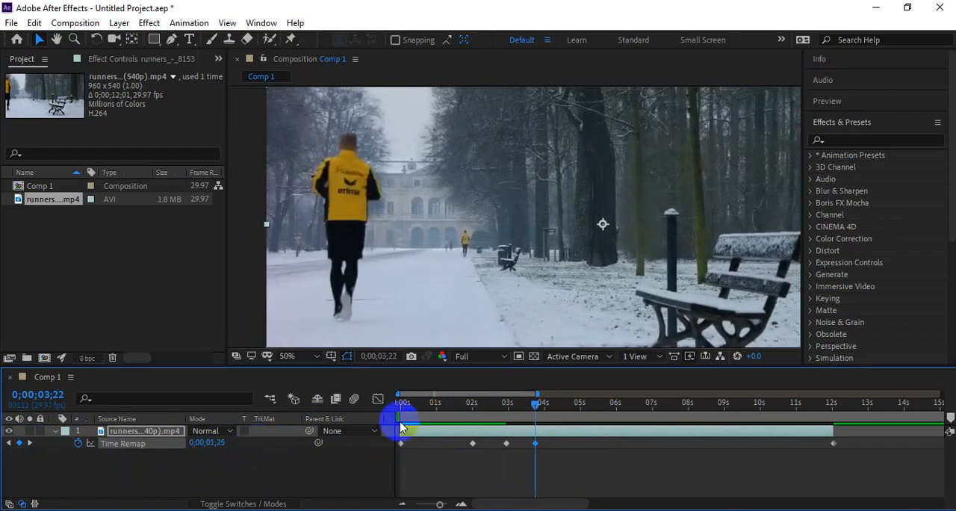
click(507, 403)
key(space)
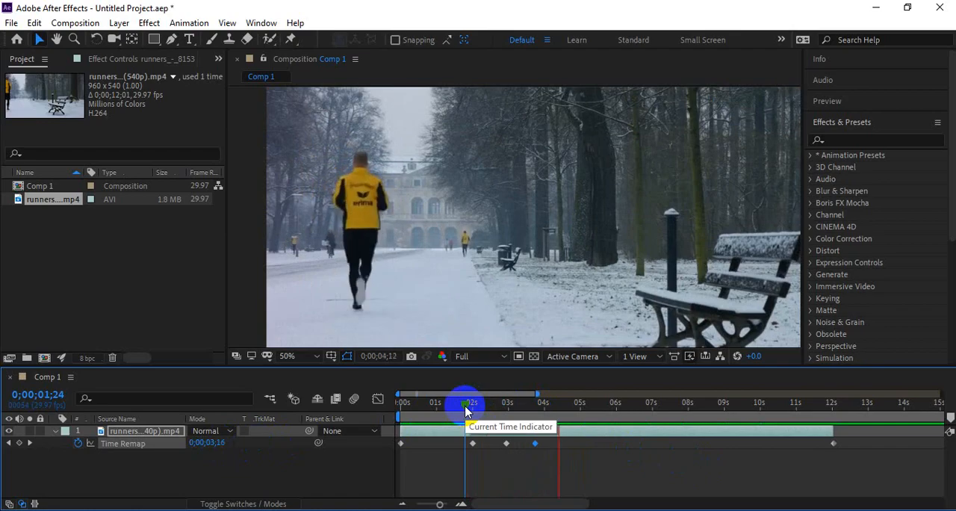
Step: Preview the speed-up, slow-down and reverse sections repeatedly from the start of the composition
key(space)
drag(465, 407, 341, 415)
key(space)
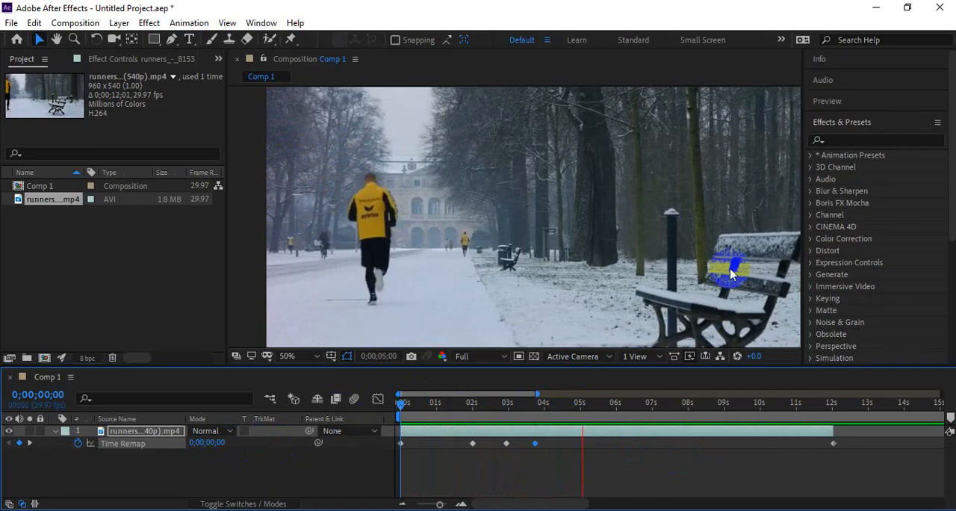
key(space)
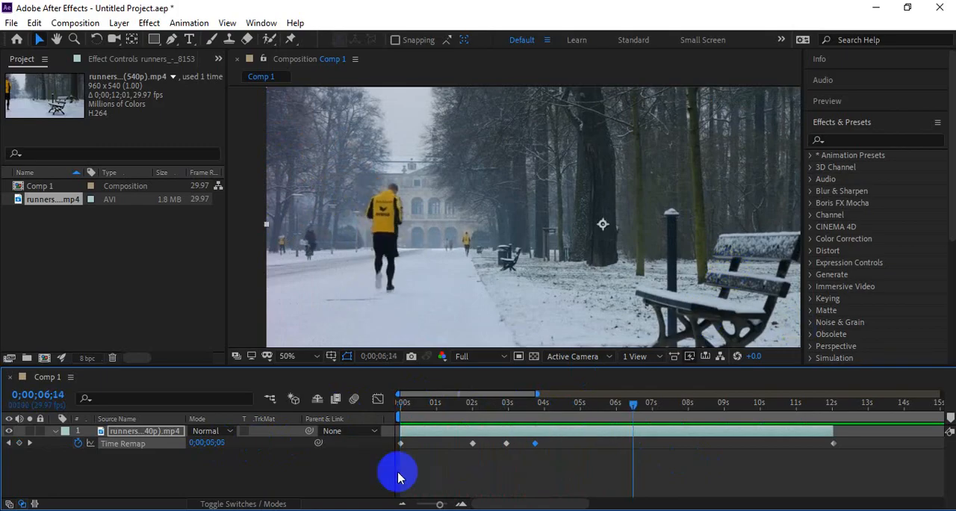
drag(418, 405, 353, 434)
key(space)
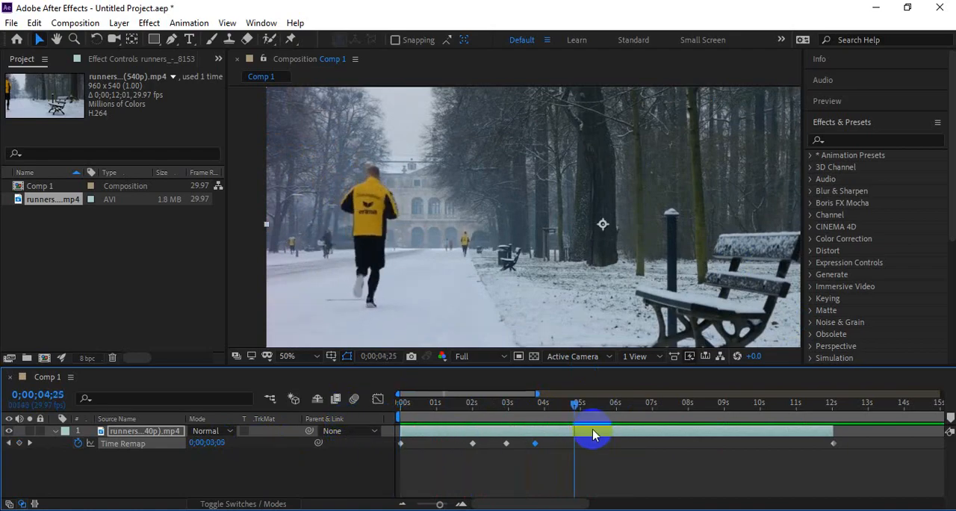
Step: Switch to the Google Meet call in the browser and open the in-call messages to read the student's question
key(alt+Tab)
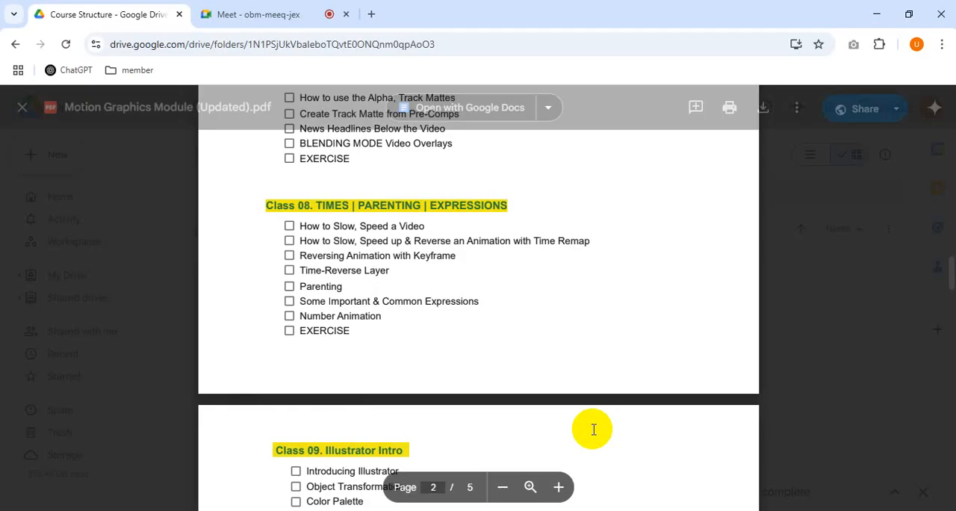
click(277, 7)
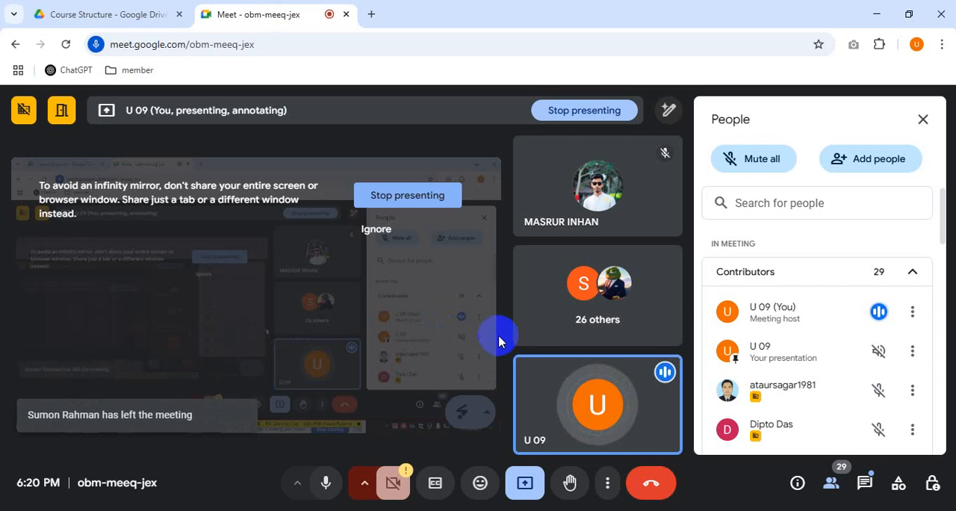
click(863, 480)
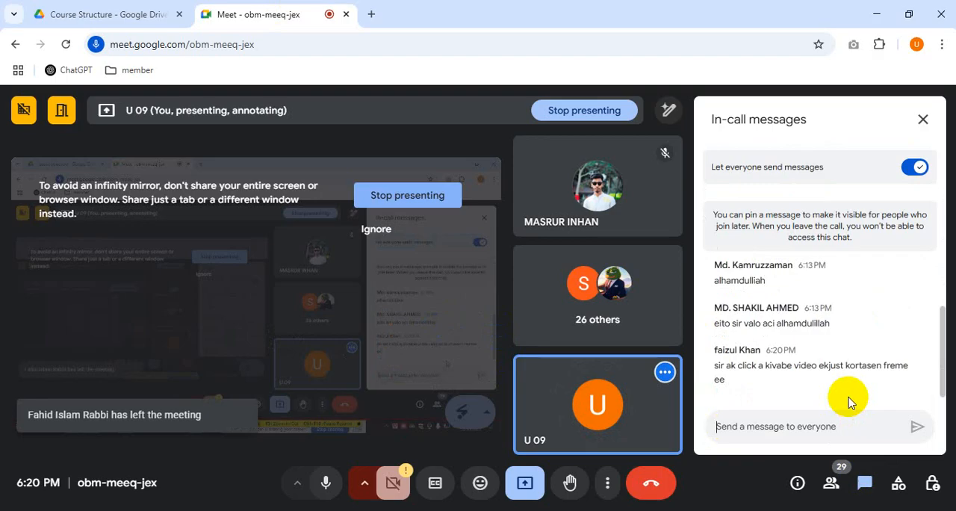
Step: Switch back to After Effects and fit the runners layer to the composition with Fit to Comp
key(alt+Tab)
right_click(715, 333)
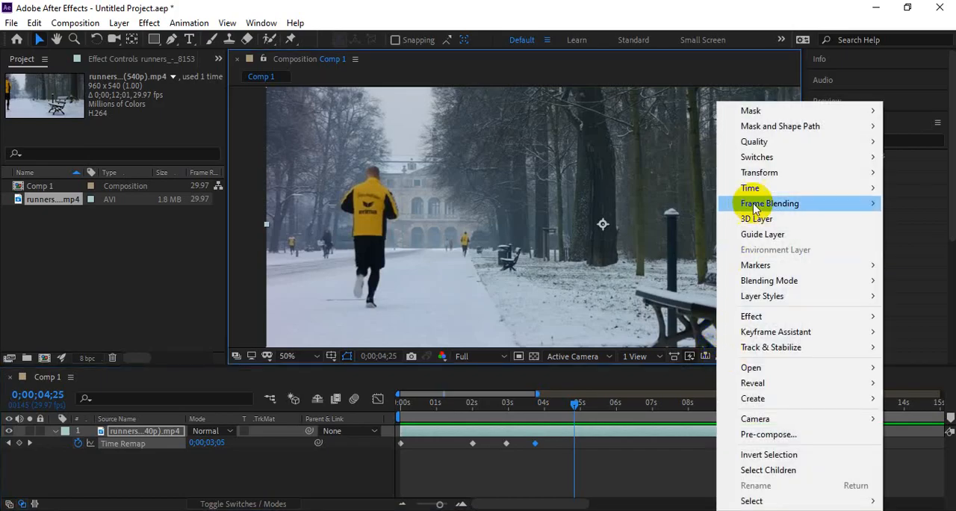
mouse_move(759, 173)
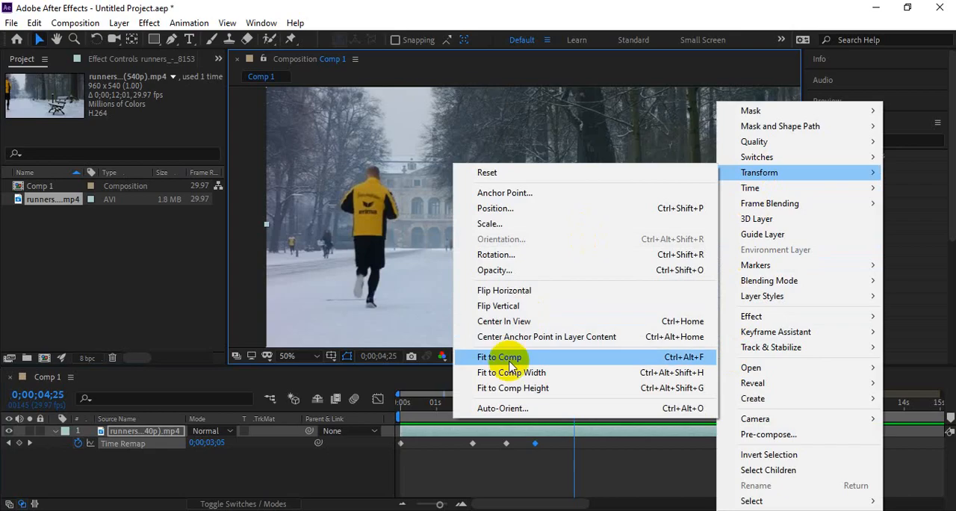
click(510, 358)
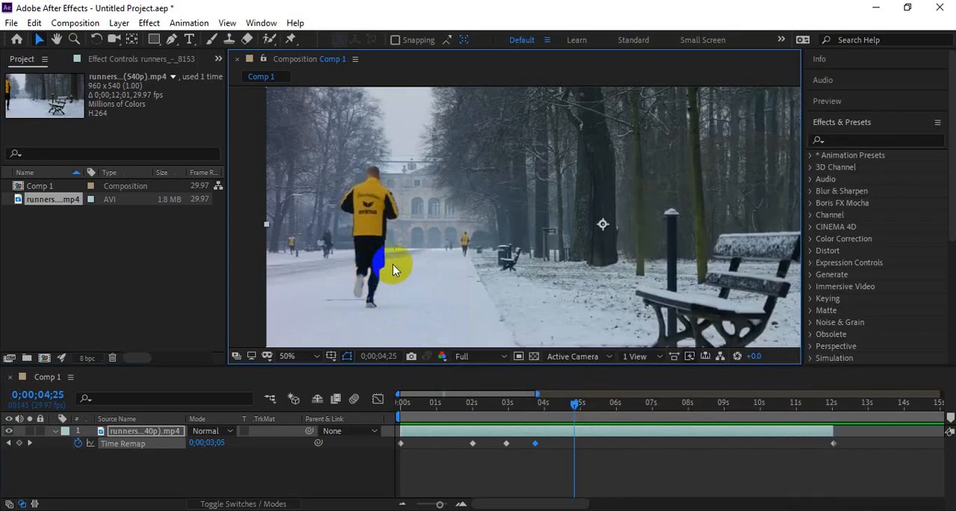
Step: Preview the whole frame of the time-remapped runners clip from the start several times
scroll(396, 269, down, 2)
key(space)
drag(598, 246, 550, 241)
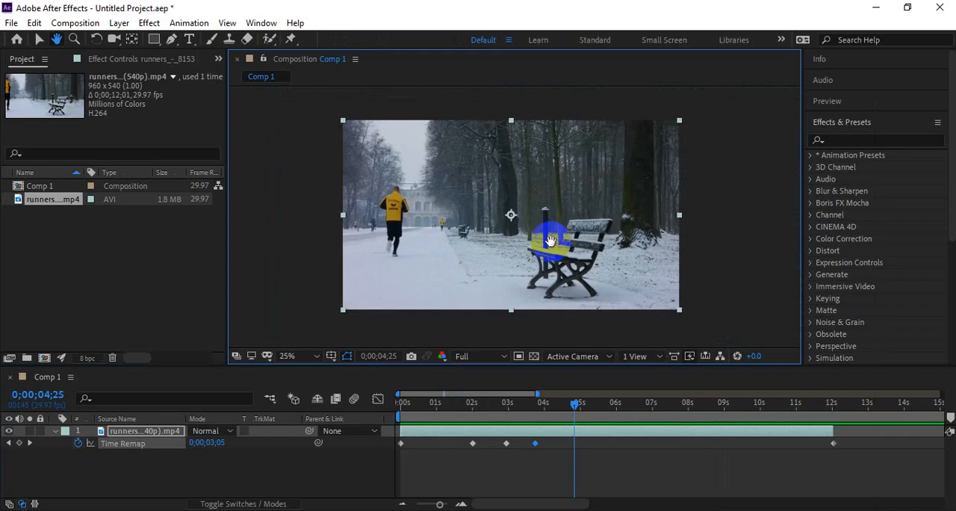
key(space)
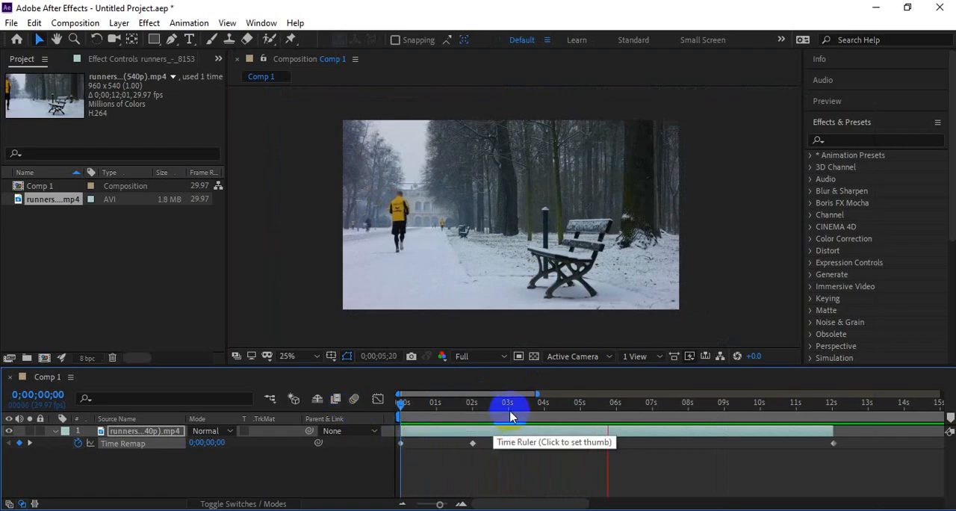
key(space)
drag(457, 413, 356, 415)
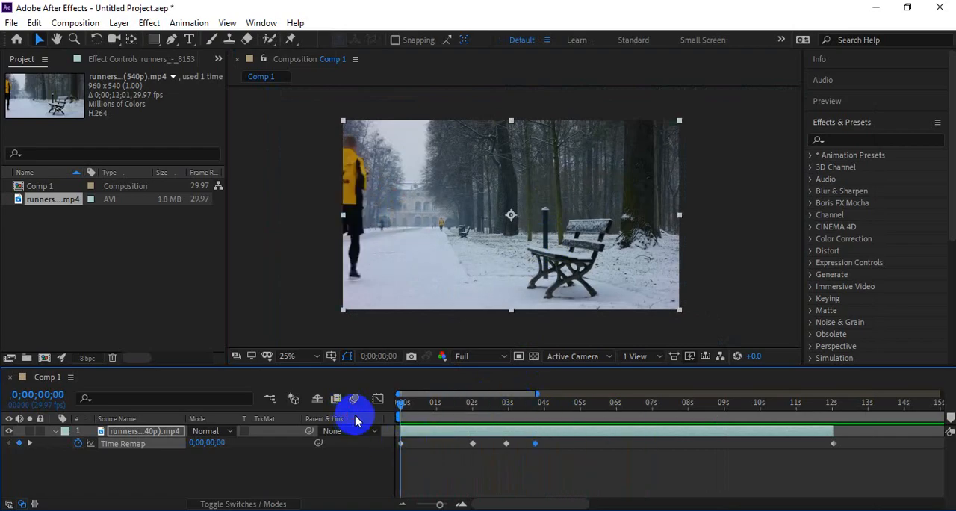
key(space)
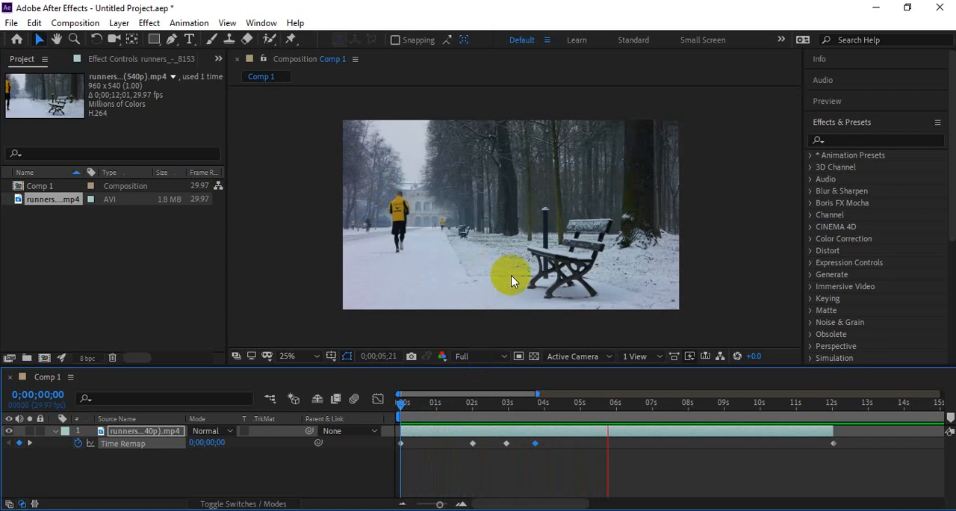
drag(470, 415, 404, 421)
key(space)
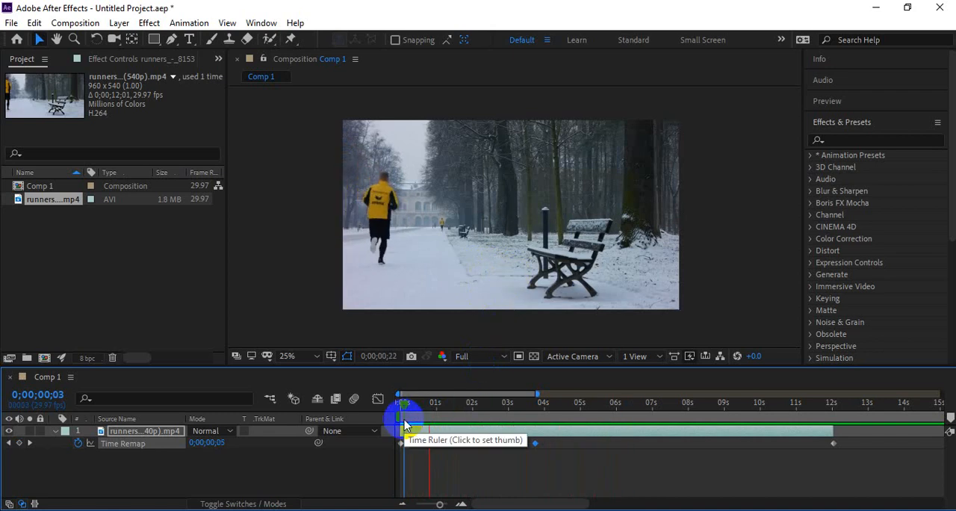
key(space)
Step: Switch to the course outline PDF in Google Drive and highlight the Class 08 topic "Reversing Animation with Keyframe"
key(alt+Tab)
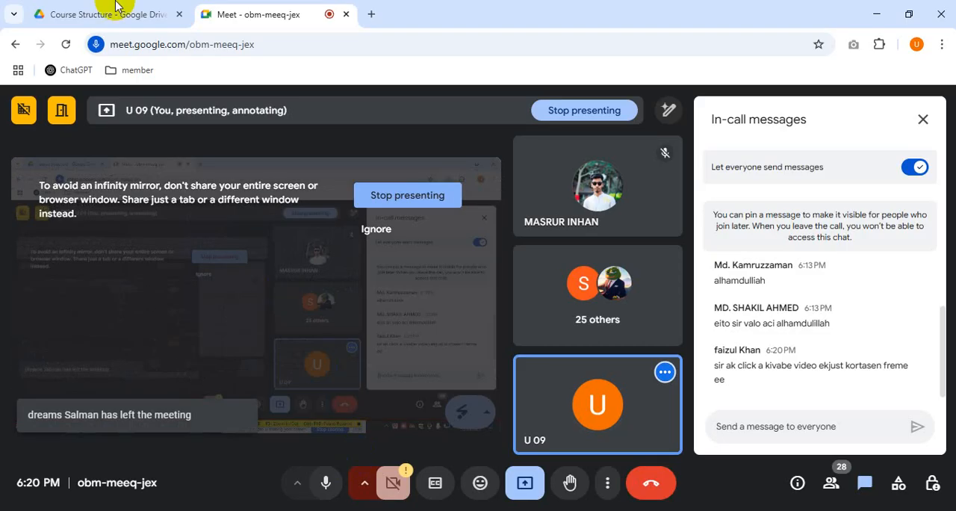
click(15, 11)
click(56, 6)
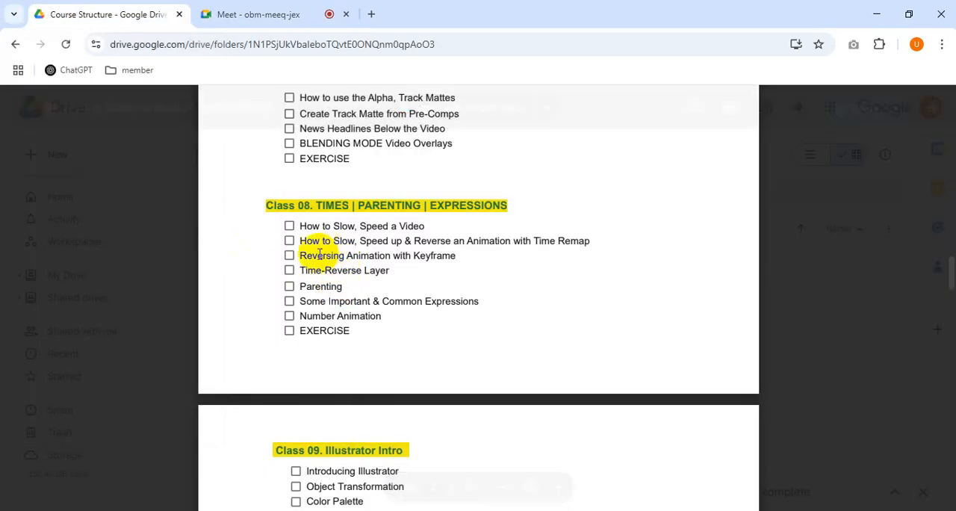
drag(298, 255, 439, 261)
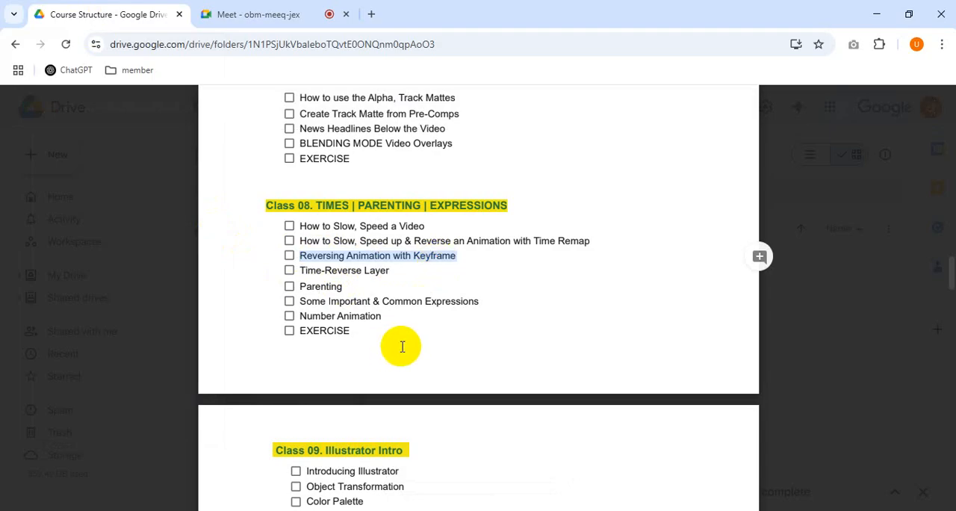
Step: Switch back to After Effects, deselect the runners layer and move the playhead to 0;00;01;01
key(alt+Tab)
click(486, 456)
click(438, 404)
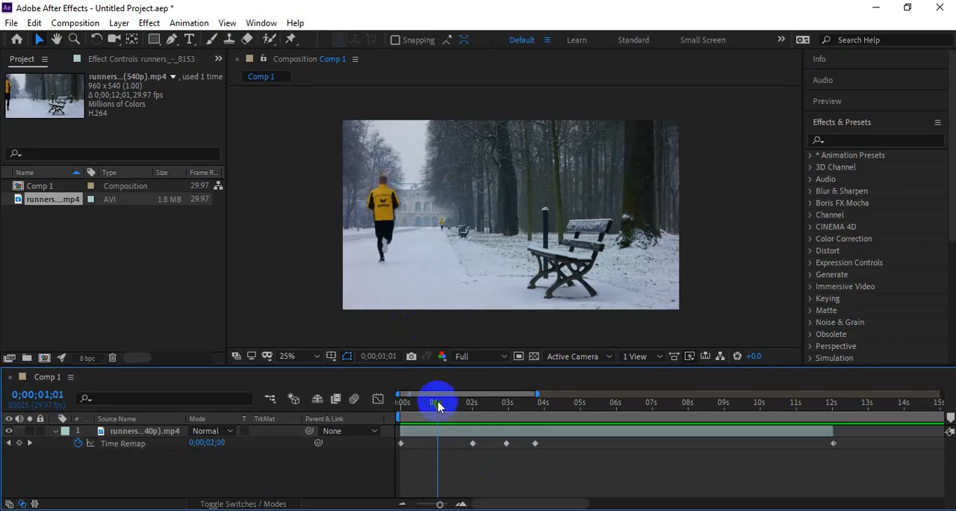
Step: Hide the runners layer, collapse its Time Remap property and return the playhead to 0;00;00;00
click(102, 429)
click(10, 431)
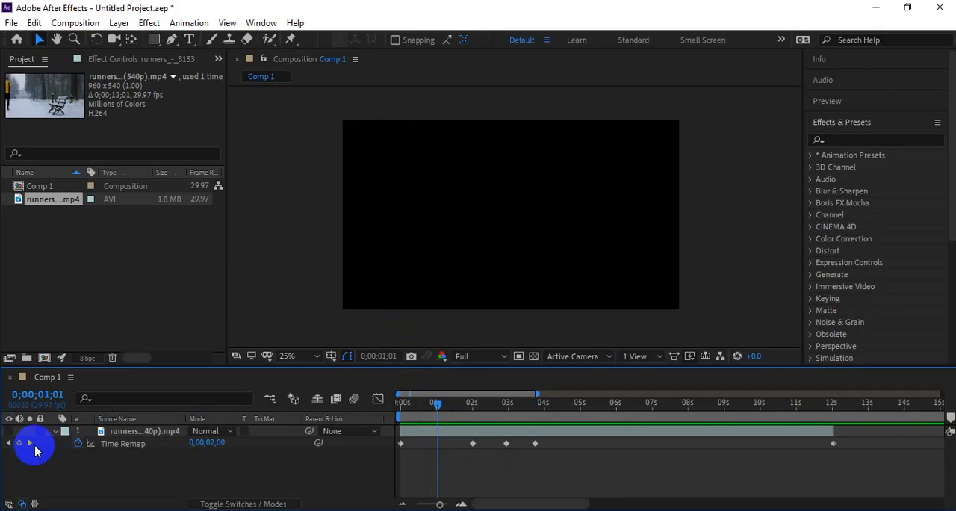
click(54, 430)
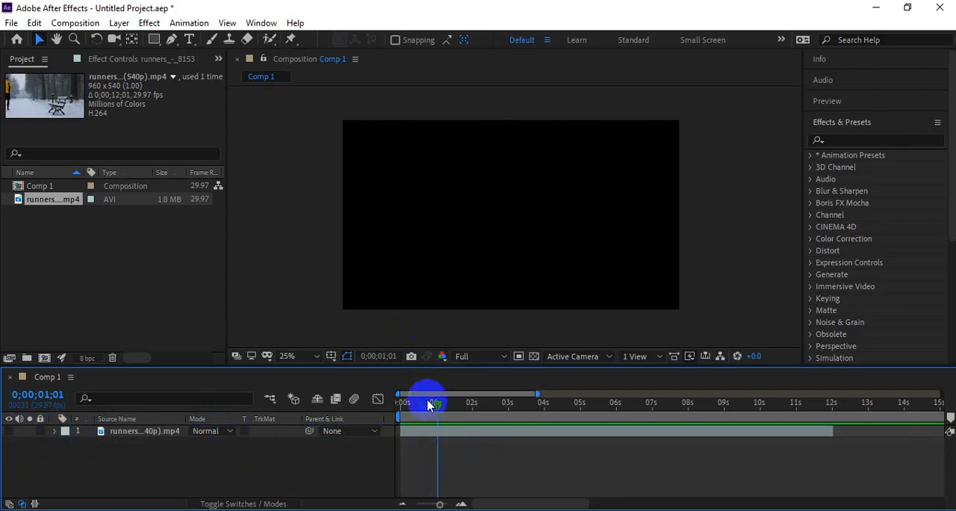
drag(426, 400, 371, 419)
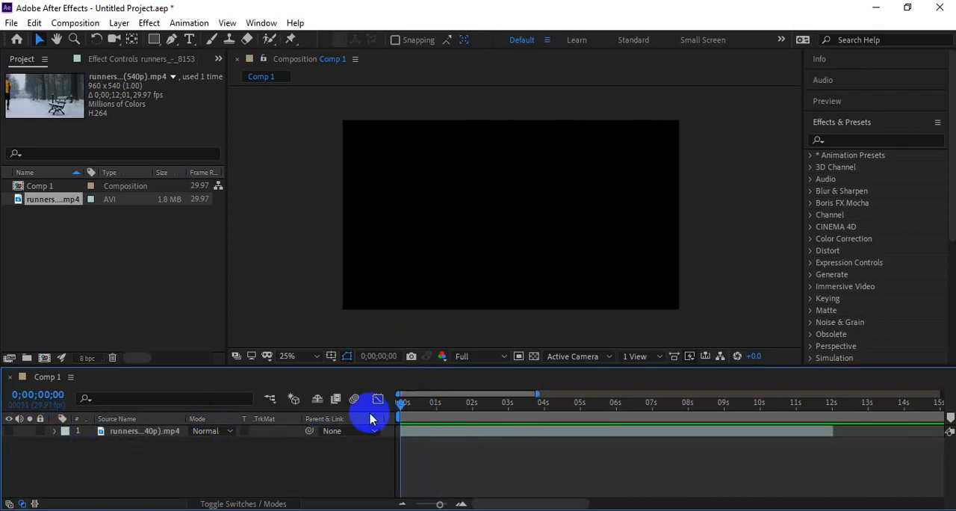
Step: Draw a circle shape near the centre of the composition with the Ellipse tool and fill it with red
click(112, 279)
click(156, 40)
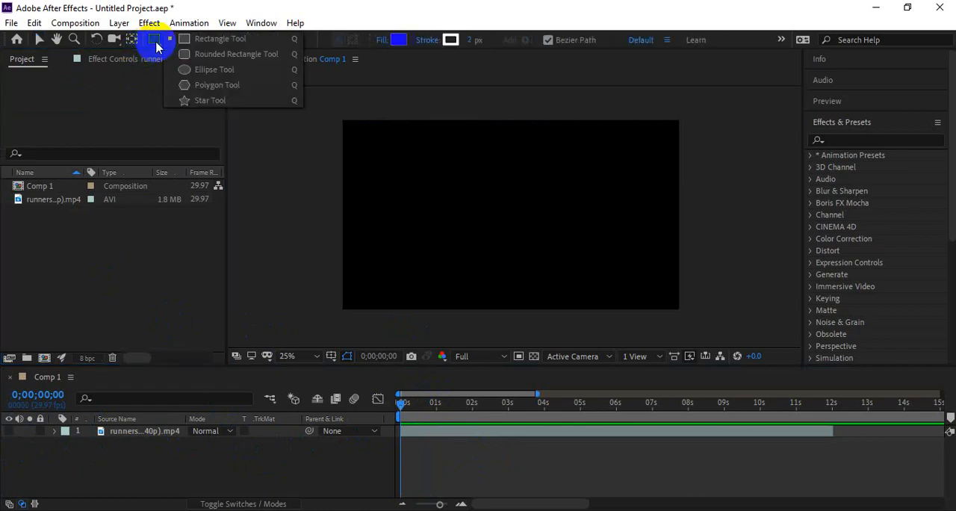
click(203, 69)
drag(467, 178, 525, 233)
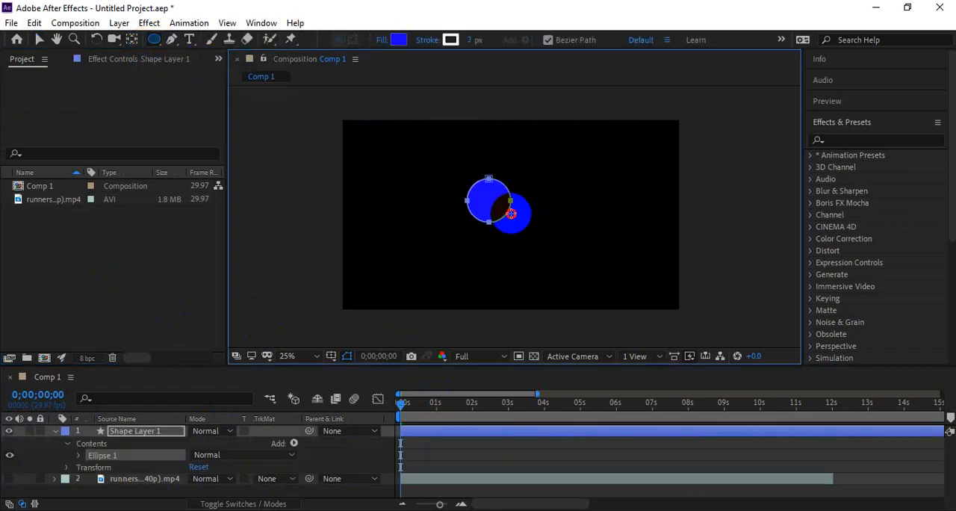
click(396, 39)
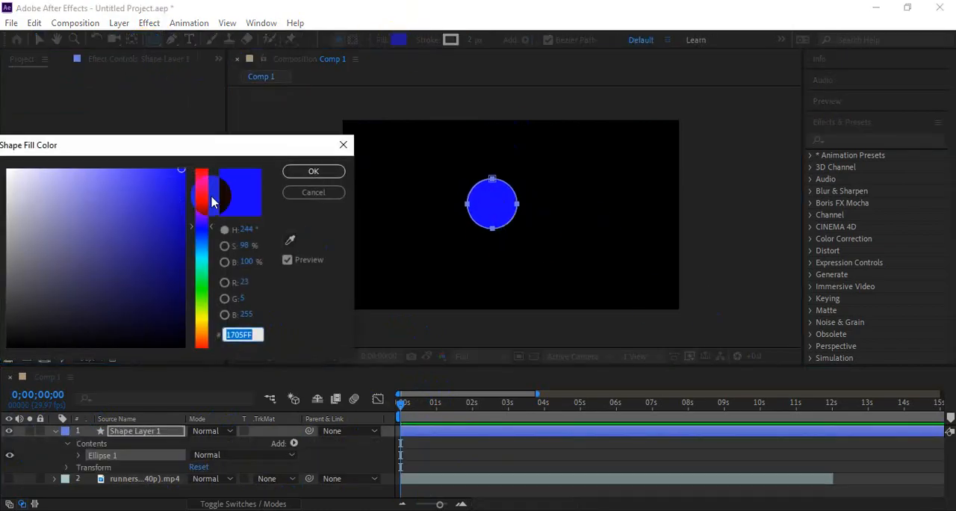
drag(202, 181, 202, 169)
click(313, 171)
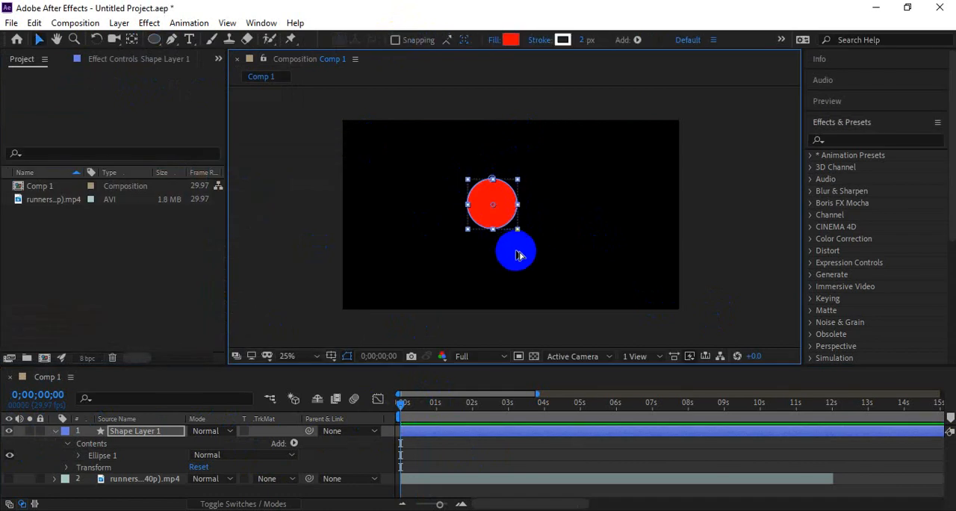
Step: Animate the circle's Position from about 206, 450 at 0;00;00;00 to about 1666, 450 at 0;00;00;27 with keyframes
drag(488, 213, 367, 213)
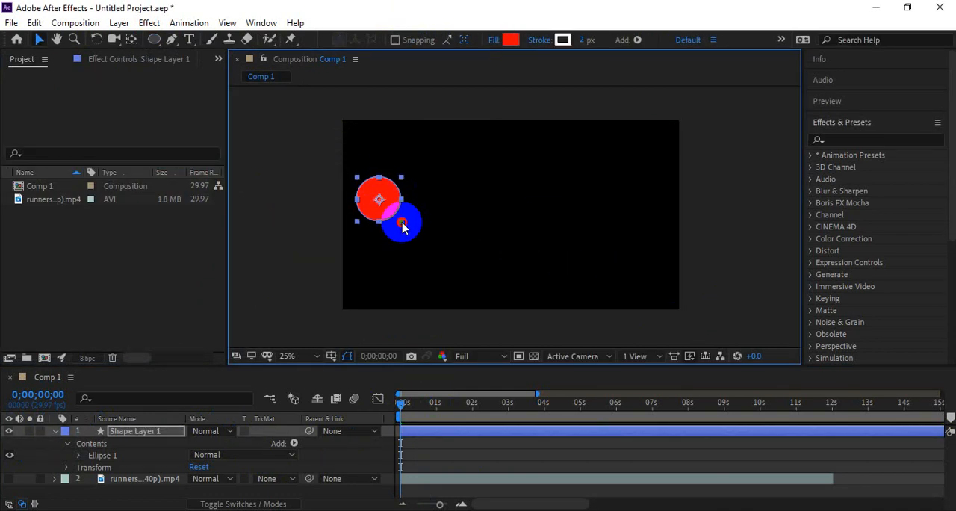
key(p)
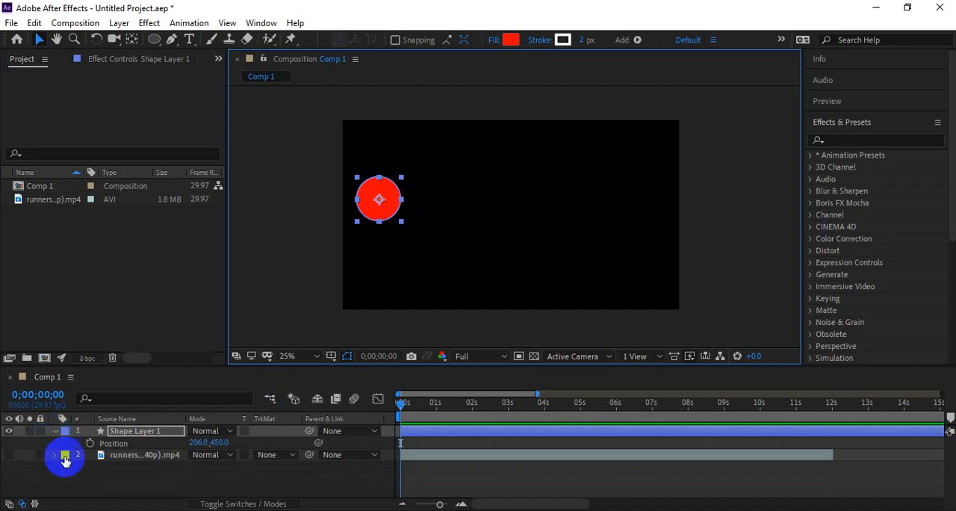
click(90, 442)
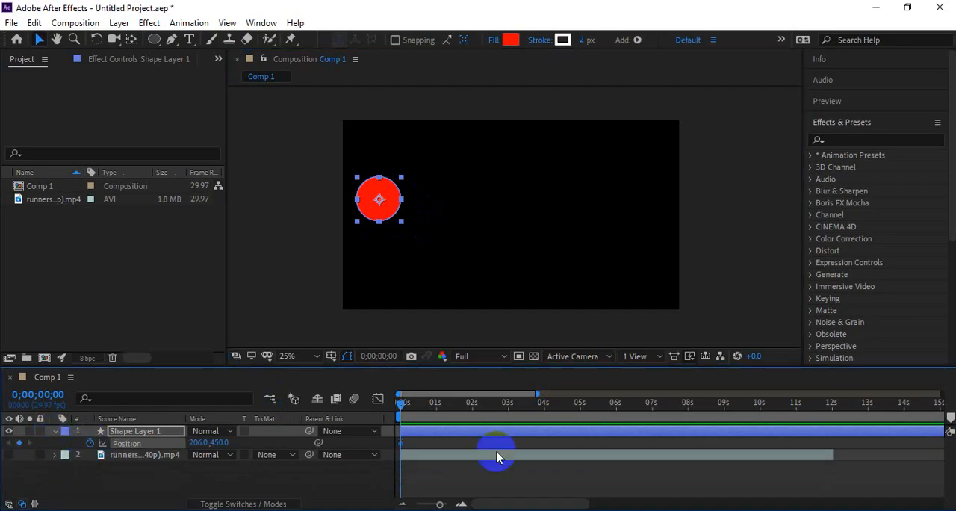
click(433, 402)
drag(386, 226, 630, 226)
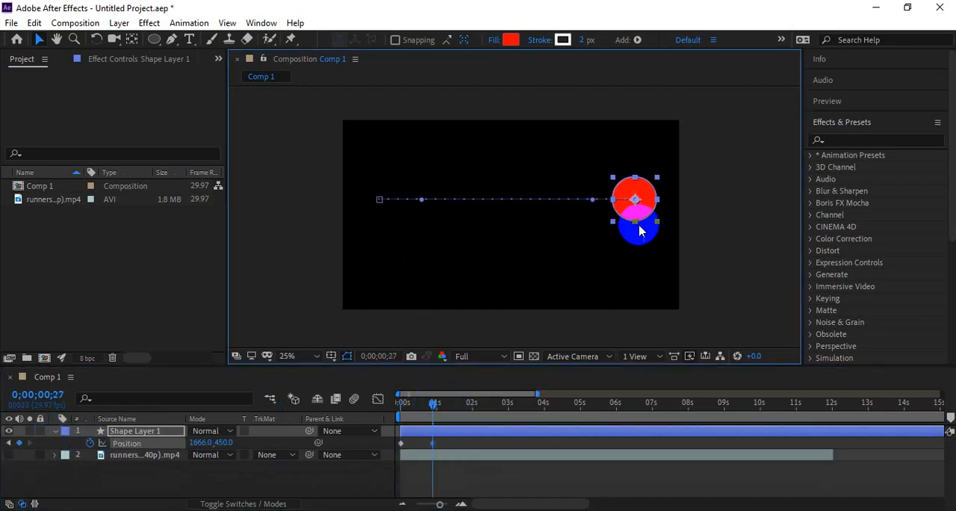
Step: Preview the circle's left-to-right movement from the start several times and return the playhead to the beginning
drag(422, 407, 363, 424)
key(space)
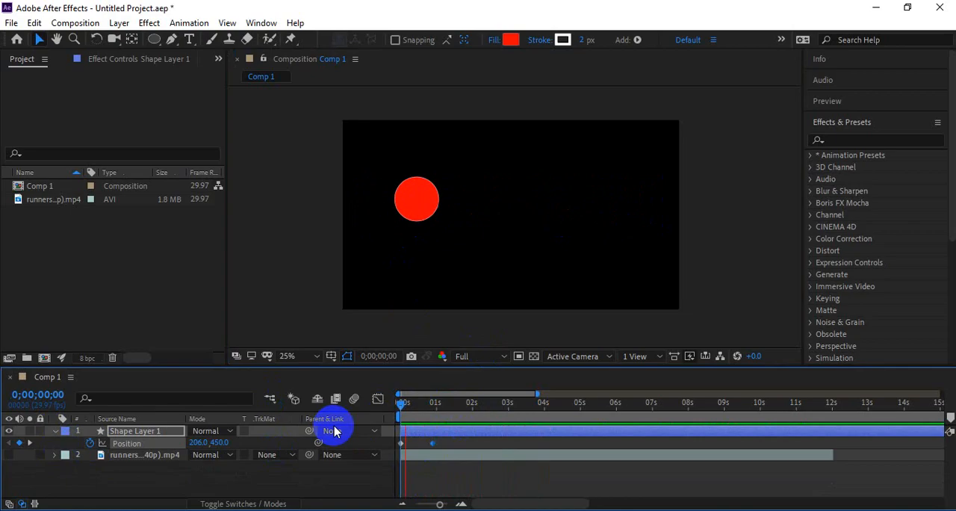
click(443, 404)
drag(446, 412, 396, 404)
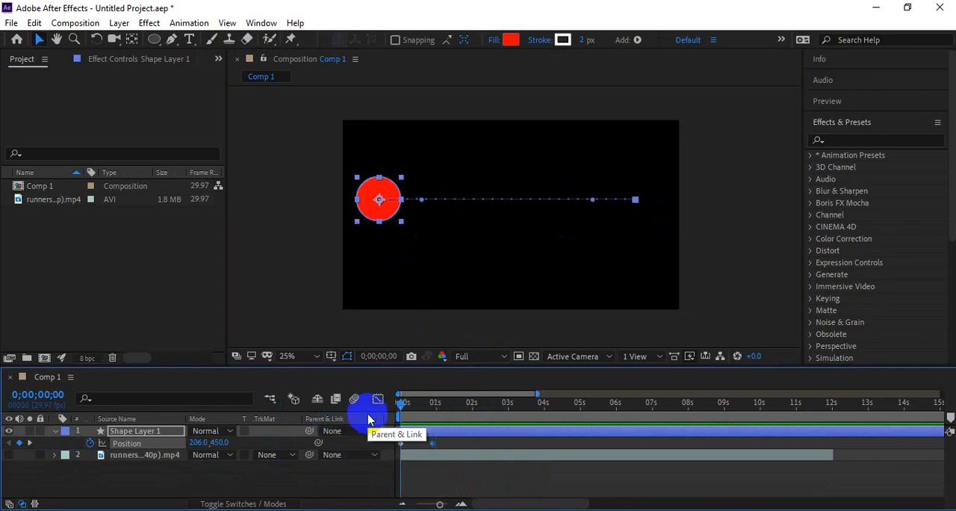
key(space)
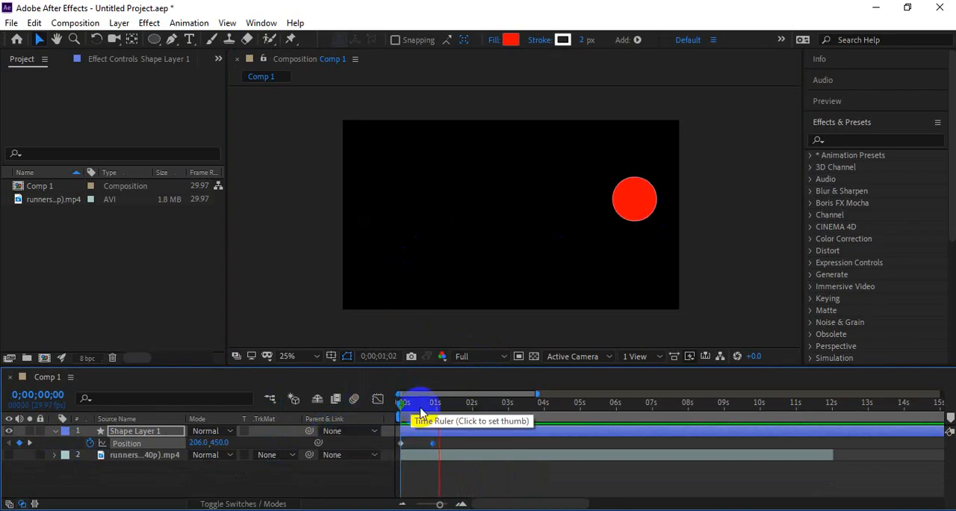
drag(445, 407, 387, 398)
key(space)
key(space)
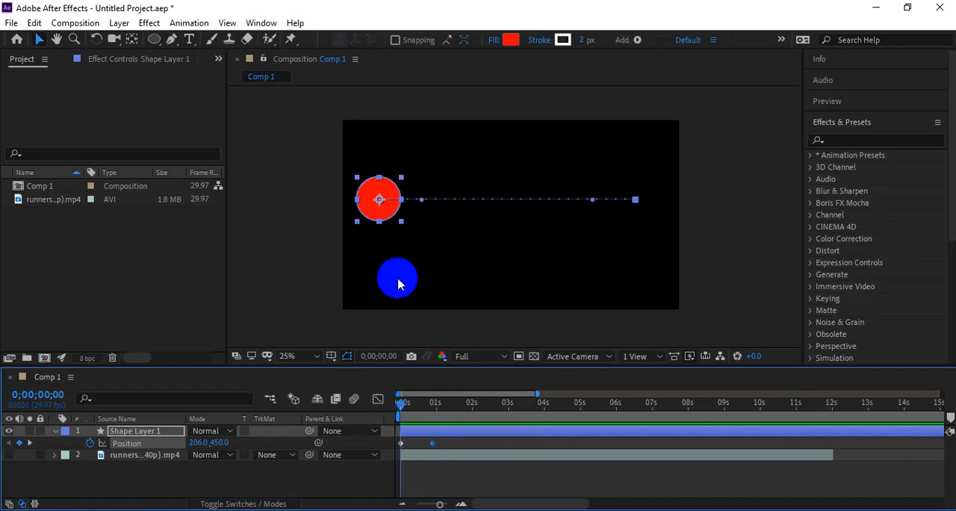
key(space)
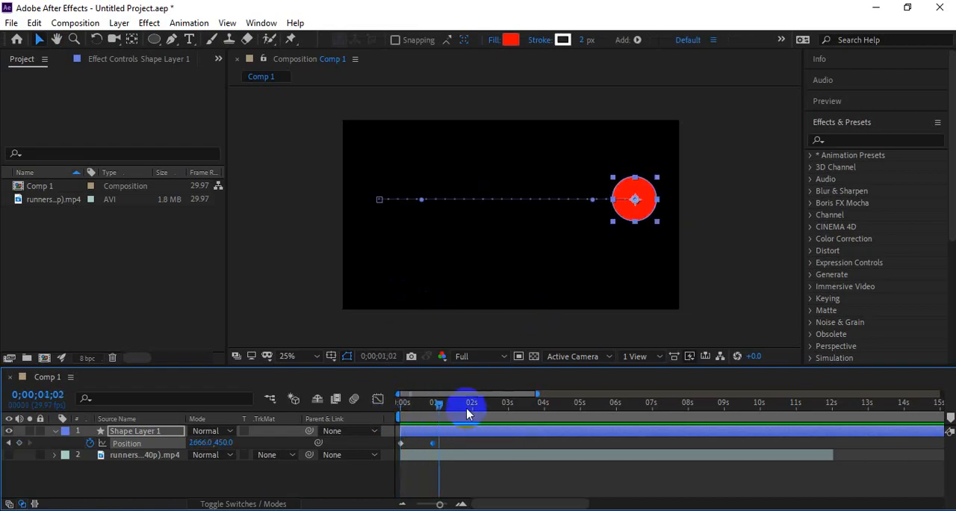
drag(468, 413, 363, 413)
key(space)
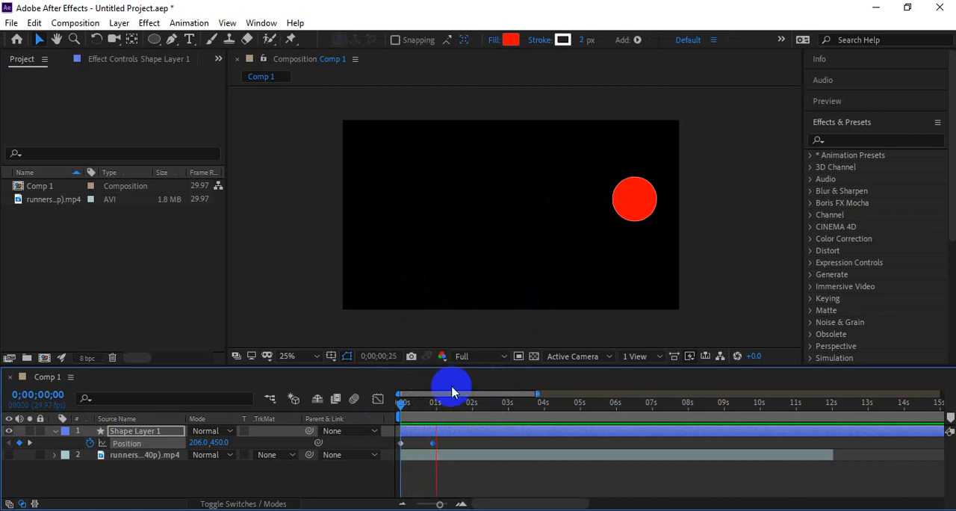
drag(451, 392, 383, 416)
Step: Select both Position keyframes of the circle and apply Time-Reverse Keyframes from the Keyframe Assistant
click(447, 444)
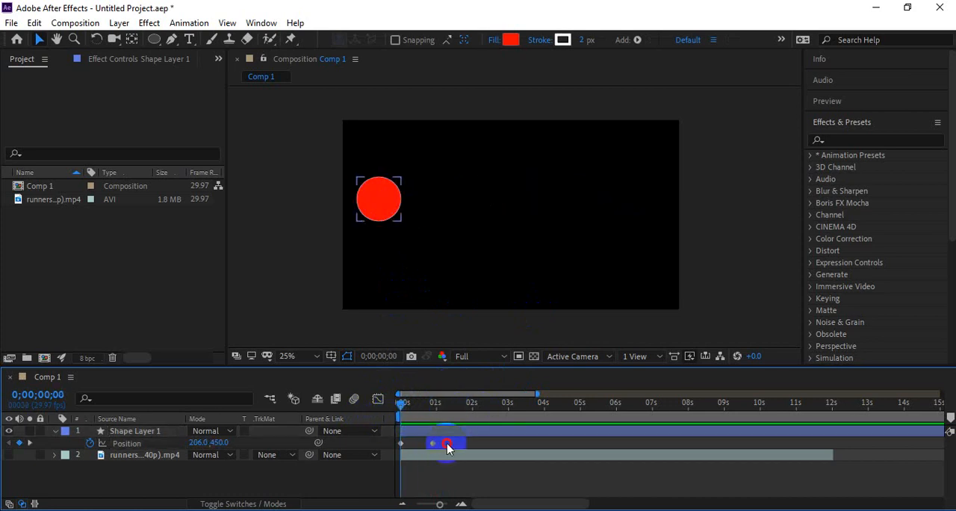
click(381, 442)
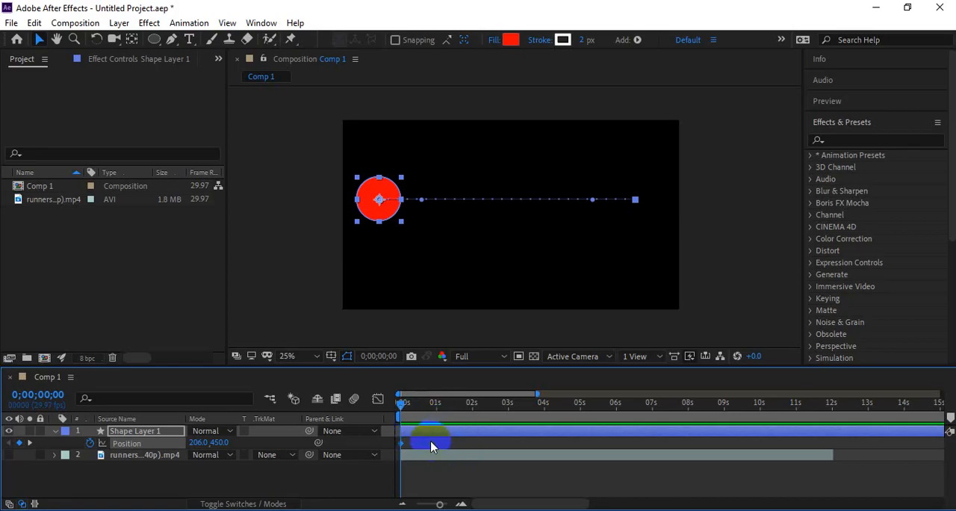
right_click(432, 446)
mouse_move(478, 432)
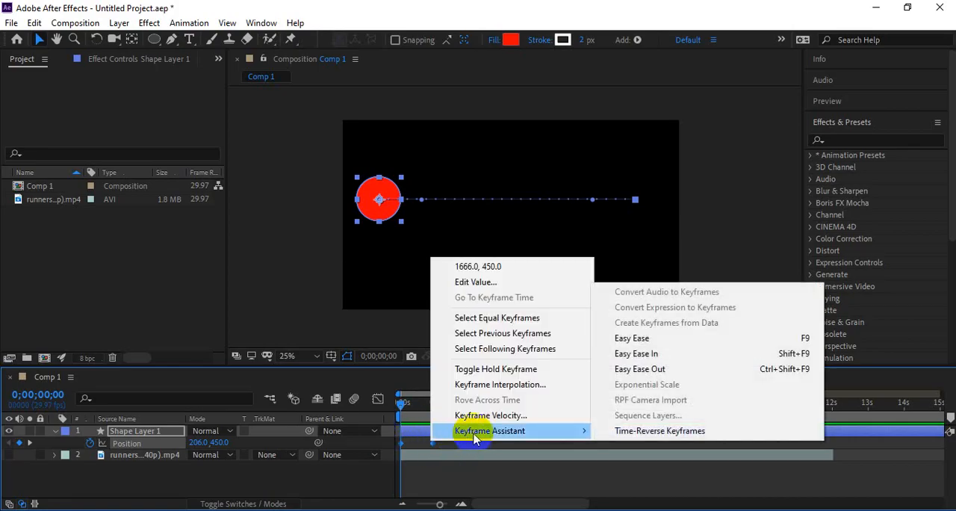
click(635, 438)
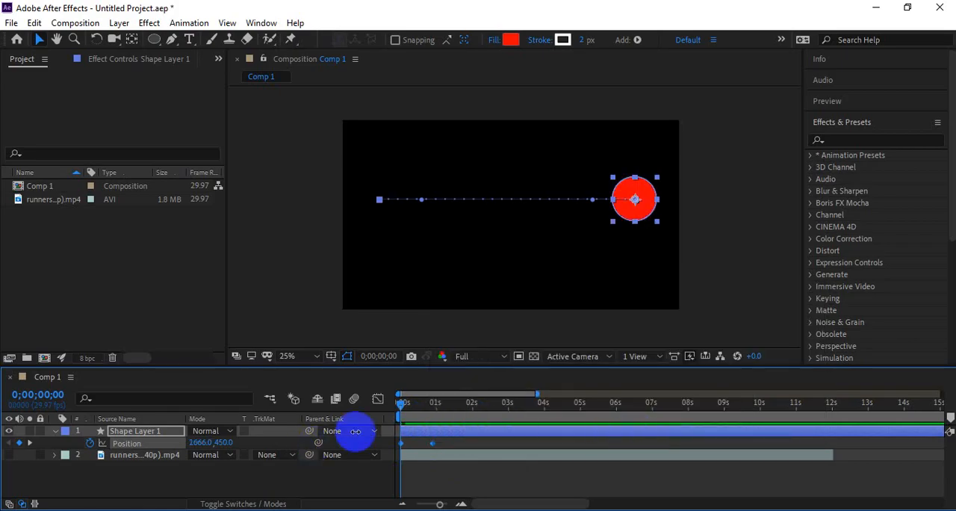
Step: Preview the circle's reversed movement from the start several times
click(414, 437)
key(space)
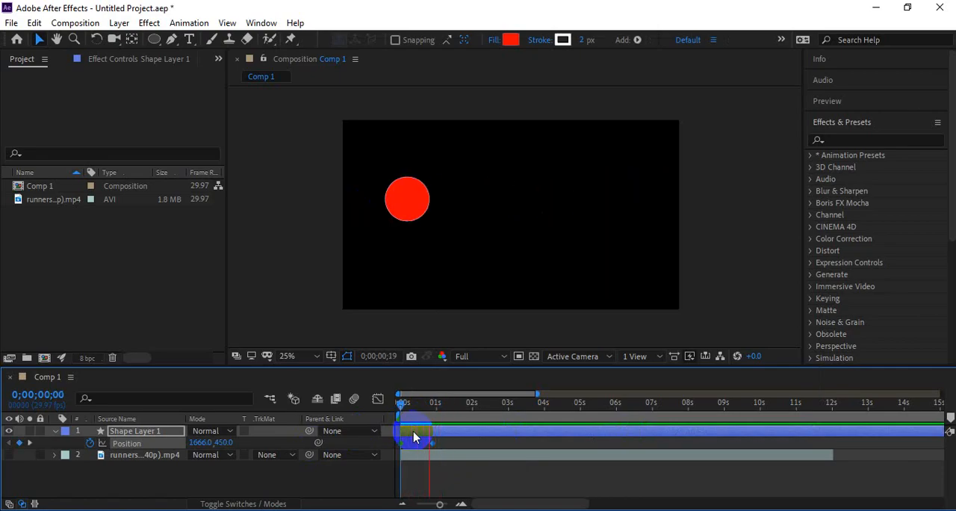
key(space)
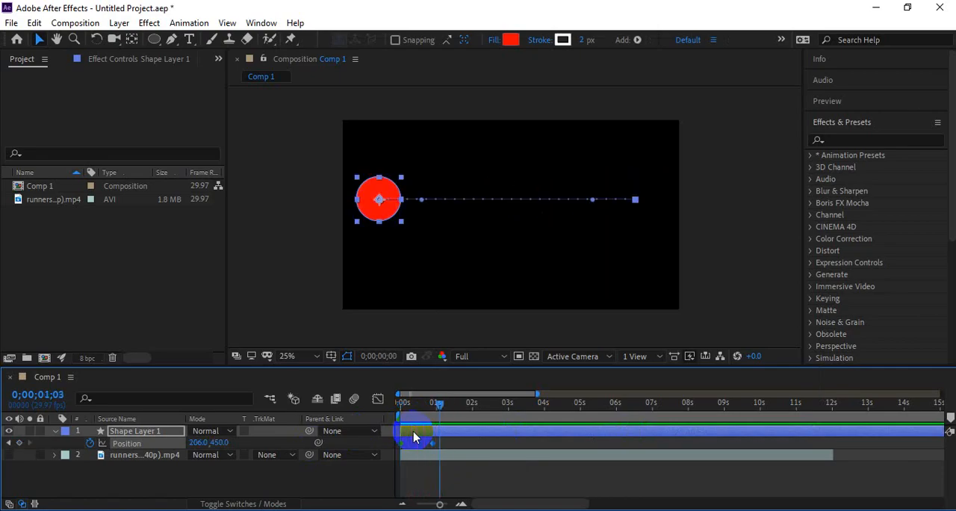
key(space)
key(space)
key(space)
key(space)
key(Home)
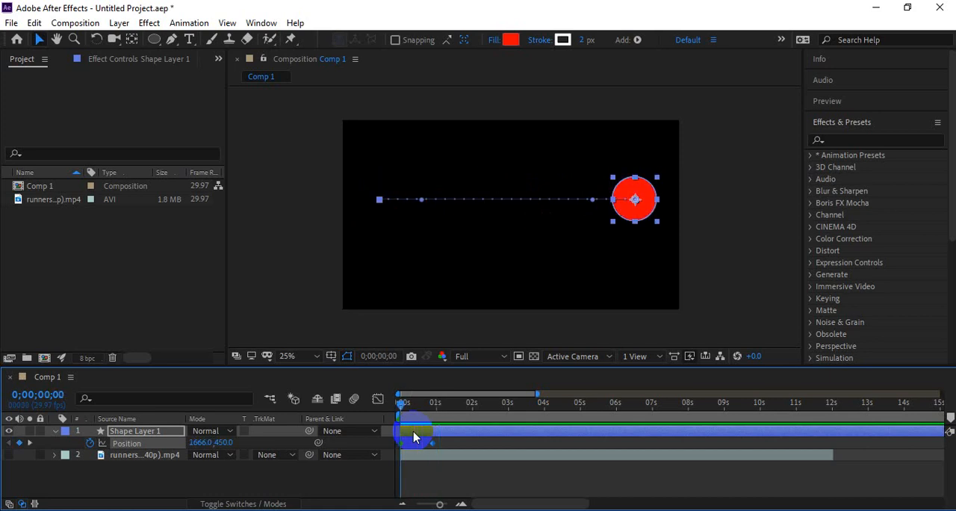
key(space)
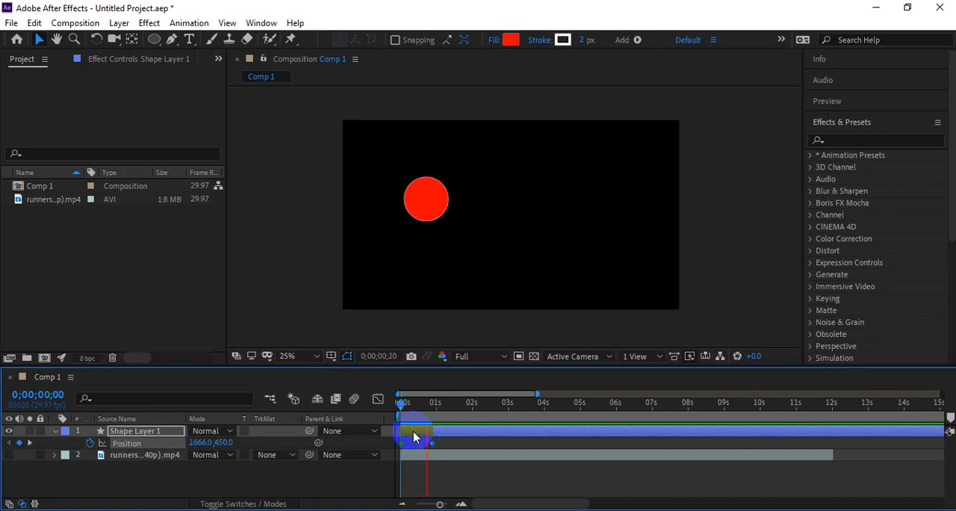
key(space)
key(space)
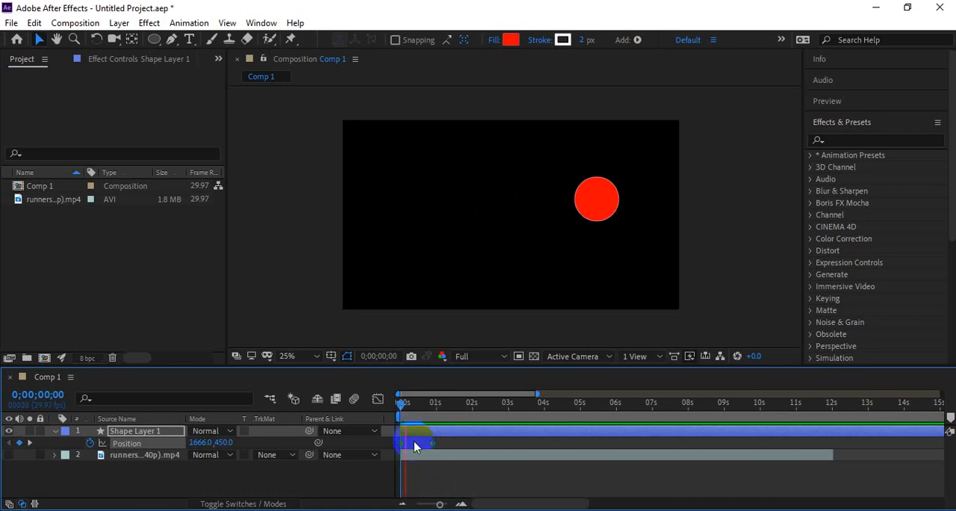
click(439, 407)
key(space)
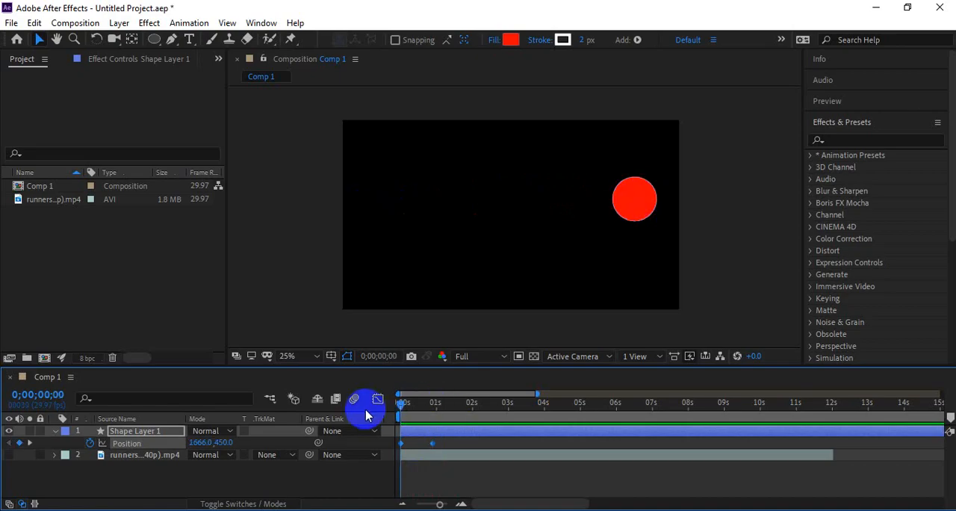
click(450, 409)
key(space)
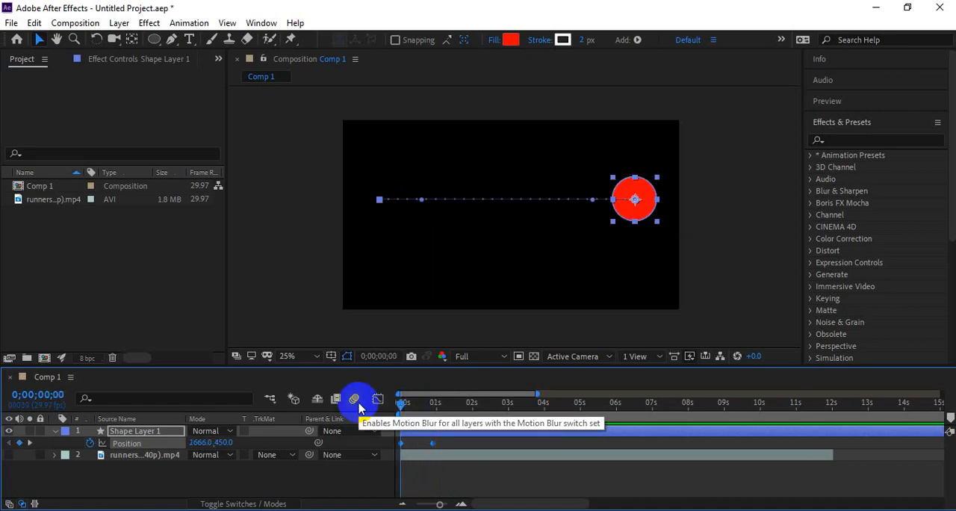
key(space)
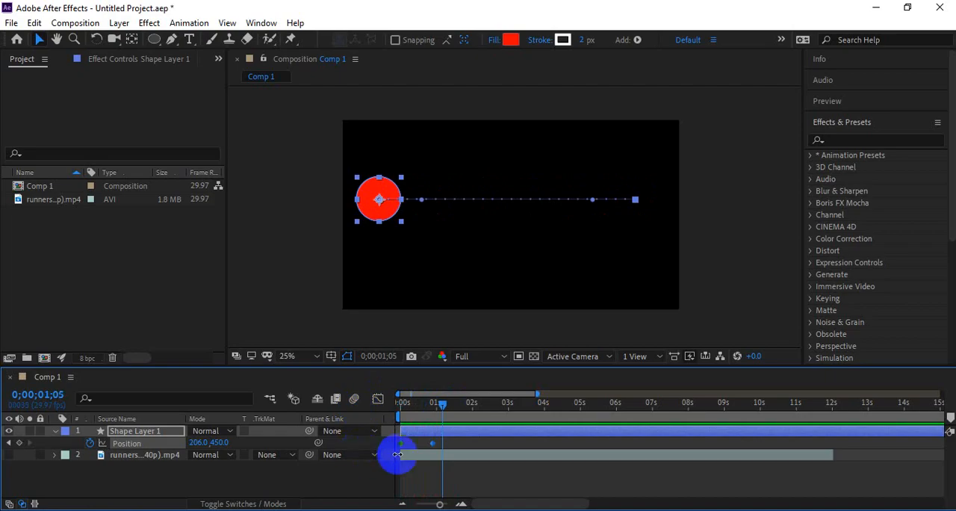
Step: Switch to the course outline PDF in Google Drive and highlight the Class 08 topic "Time-Reverse Layer"
key(alt+Tab)
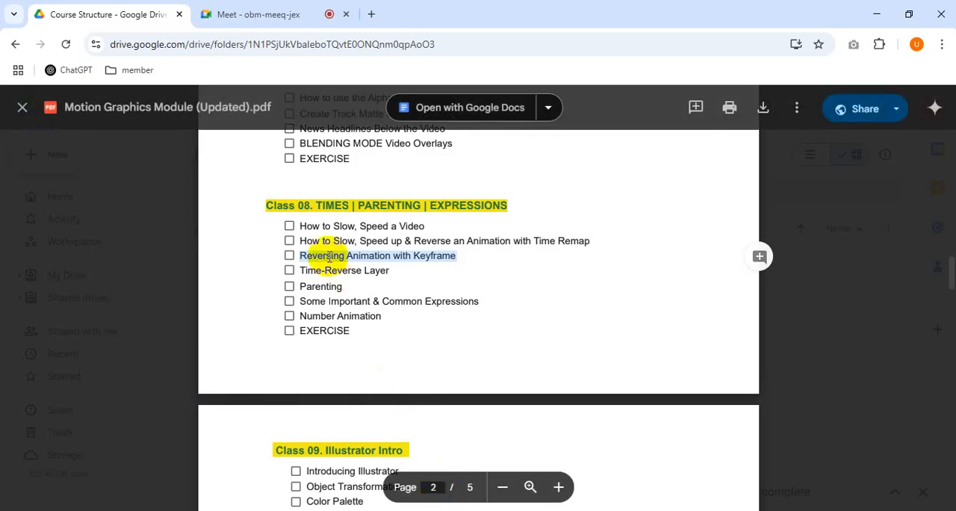
mouse_move(298, 271)
mouse_down()
mouse_move(392, 271)
mouse_move(301, 269)
mouse_up()
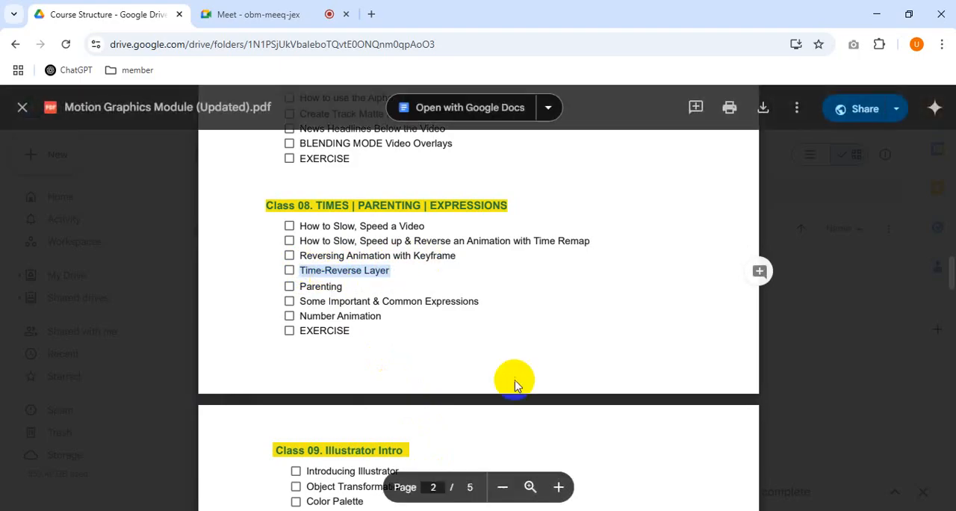
Step: Switch back to After Effects, move the playhead to 0;00;00;19 and deselect the circle layer
key(alt+Tab)
drag(447, 415, 425, 403)
click(233, 493)
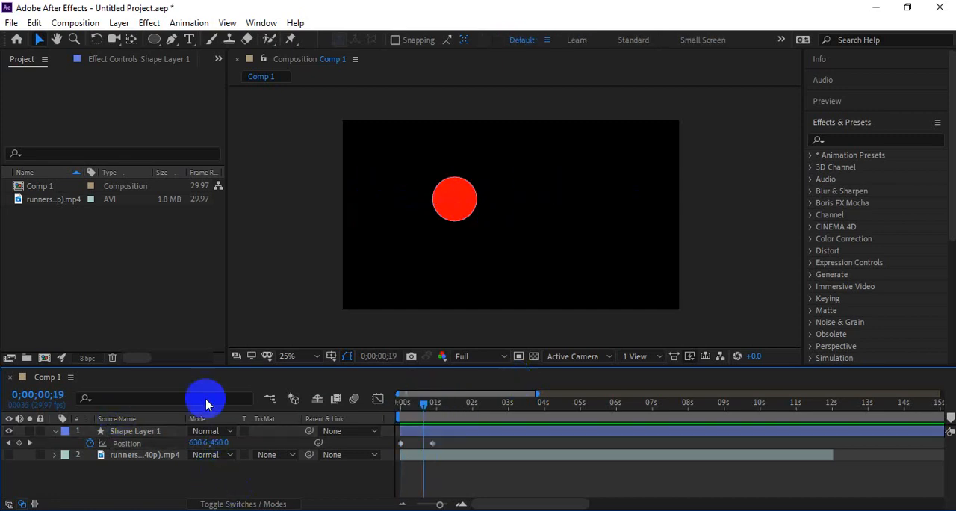
Step: Import the lion video "154529 (540p)" from the class elements folder into the project
click(43, 256)
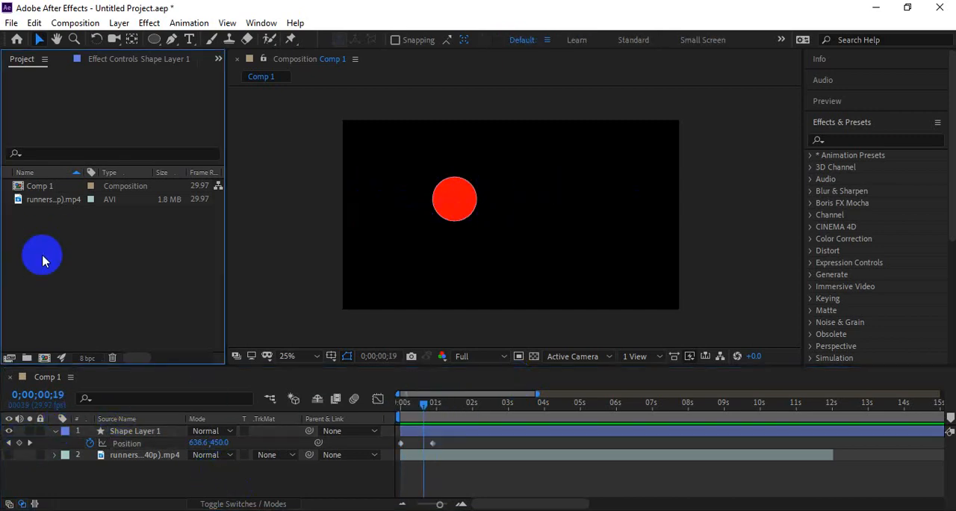
double_click(84, 251)
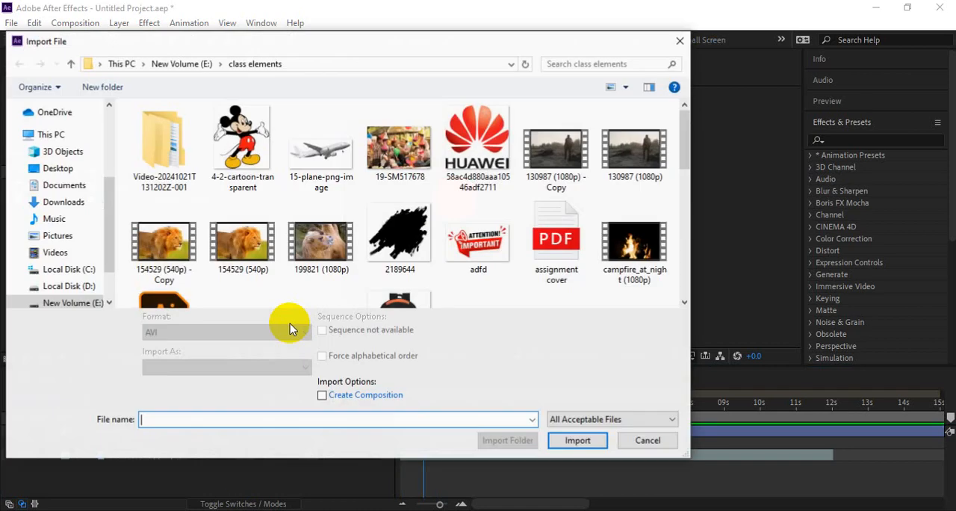
click(262, 254)
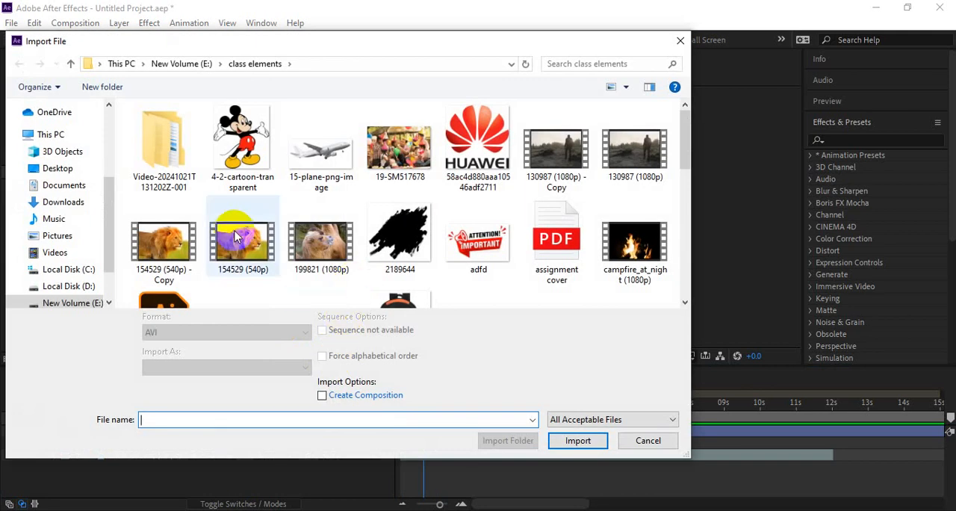
click(577, 440)
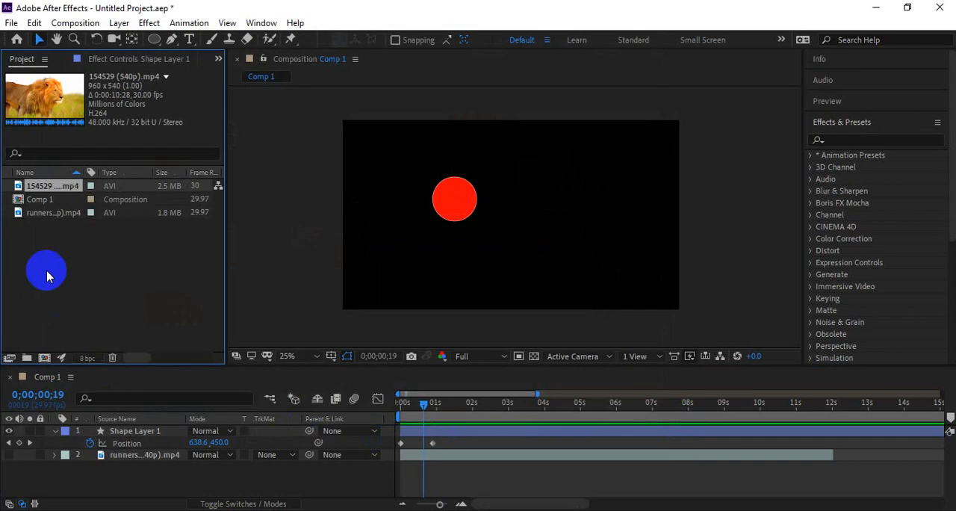
Step: Place the lion clip as the bottom layer of Comp 1, fit it to the composition frame and hide the circle layer
drag(41, 186, 171, 487)
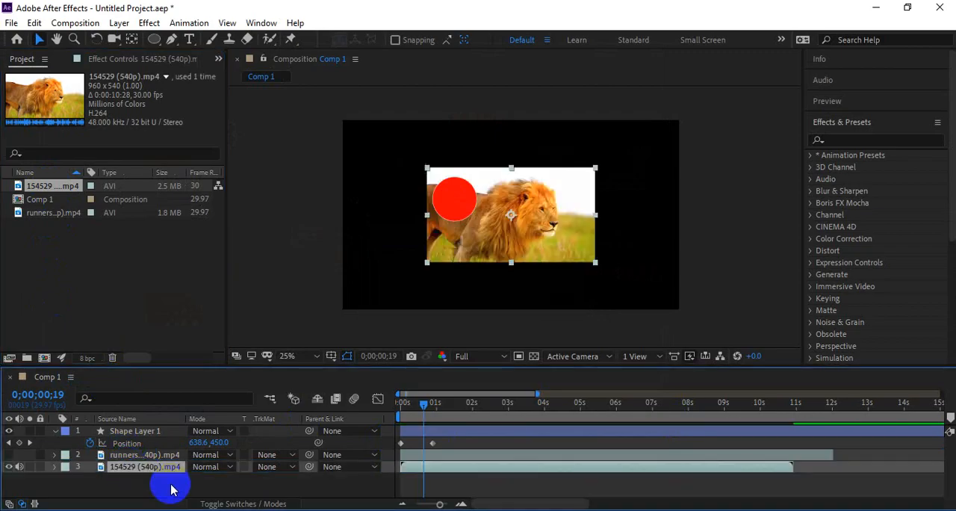
key(ctrl+alt+f)
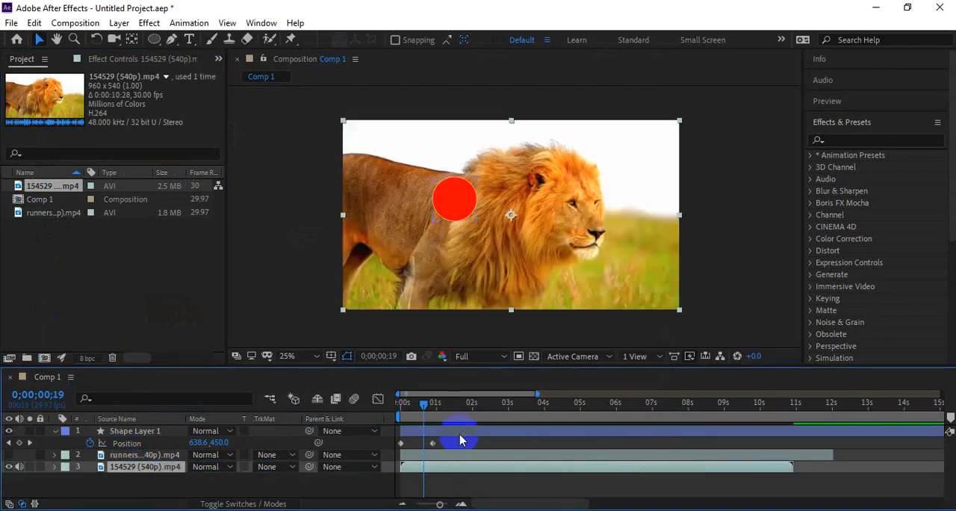
click(440, 432)
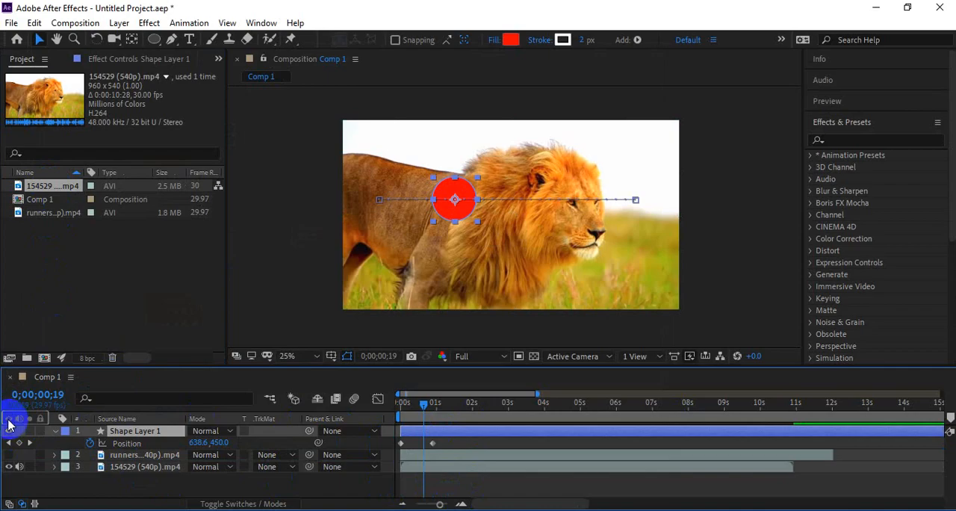
click(9, 431)
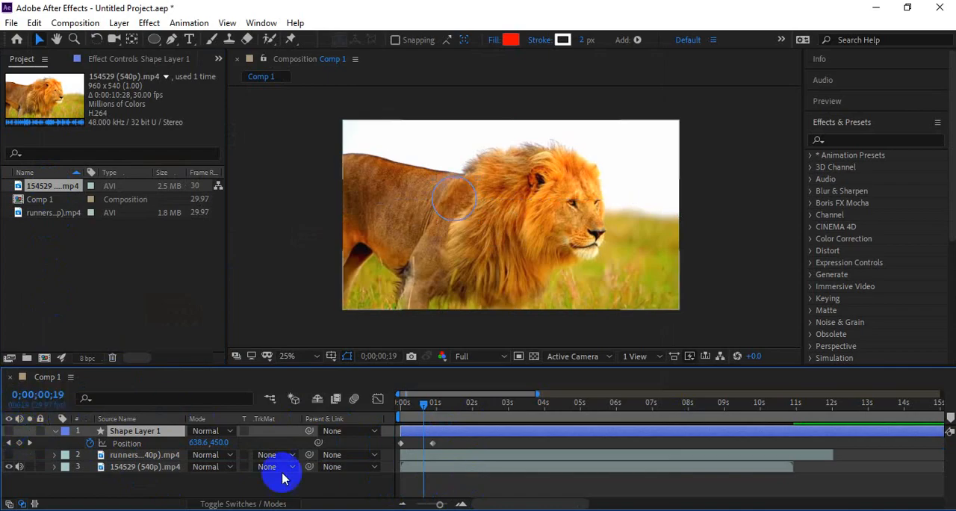
Step: Preview the lion clip from the start of the composition
click(460, 465)
drag(423, 403, 403, 448)
key(space)
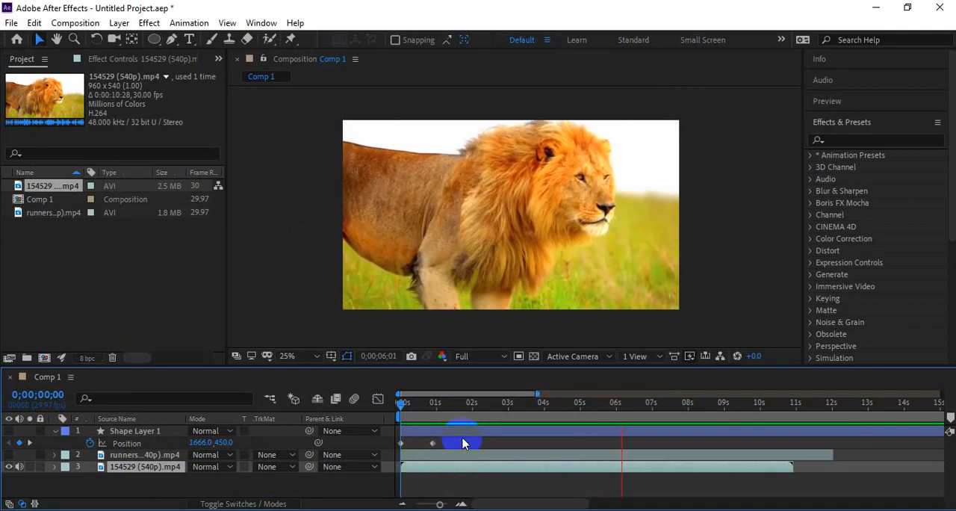
click(526, 467)
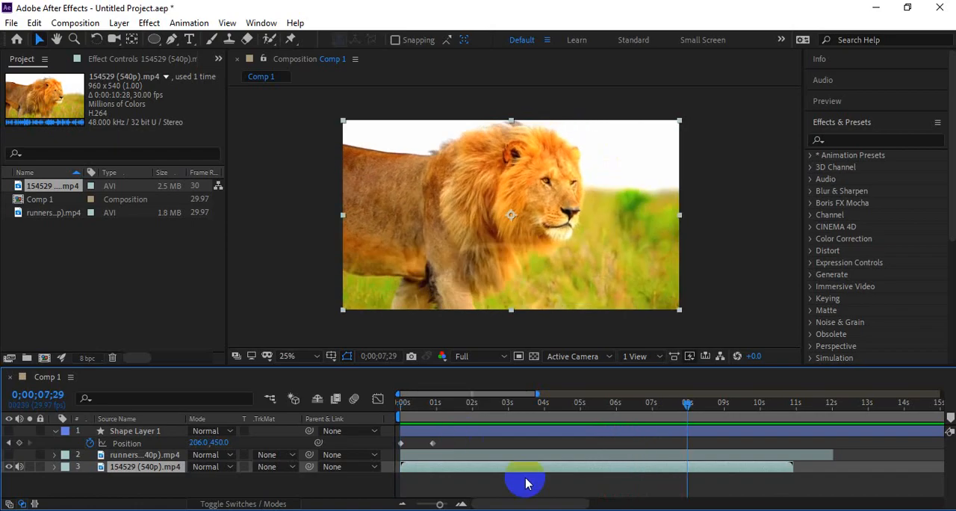
Step: Reverse the lion clip's playback by applying Time-Reverse Layer to its layer
click(601, 409)
right_click(583, 473)
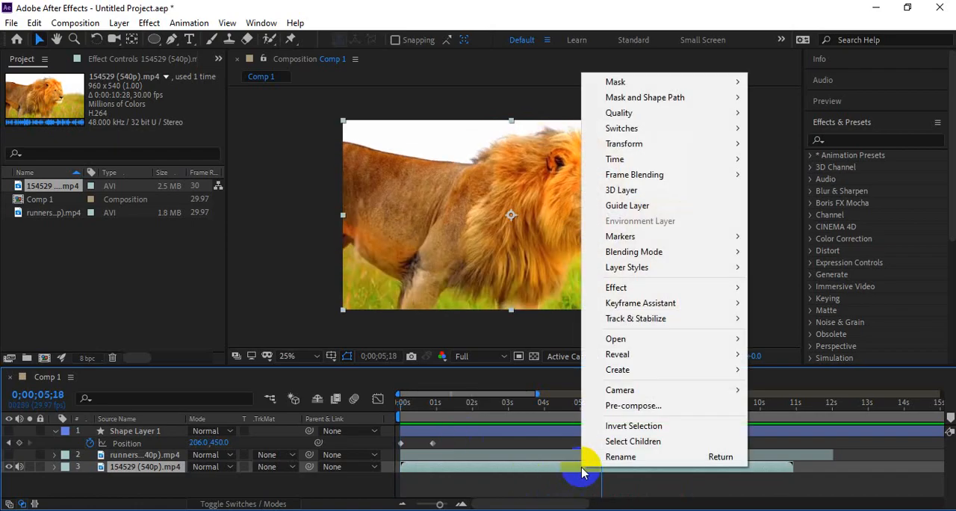
mouse_move(619, 162)
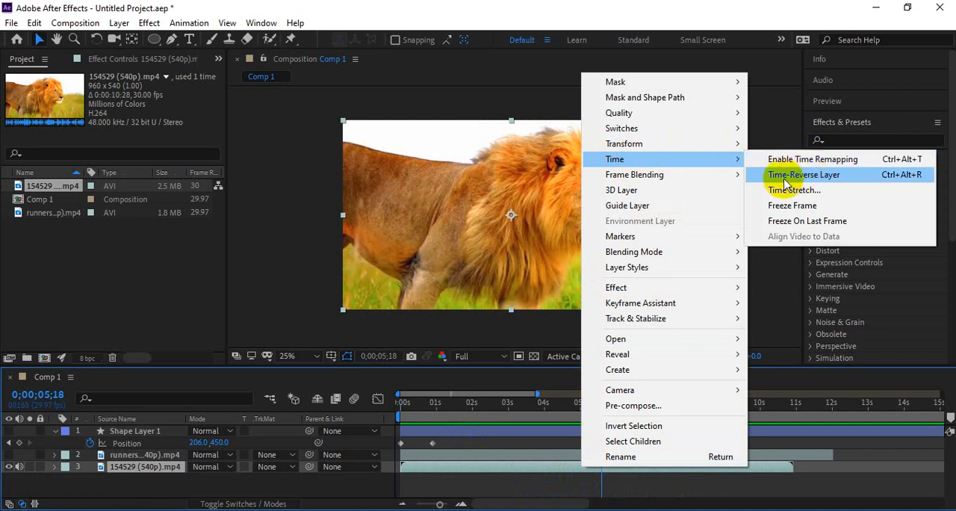
click(835, 179)
Step: Preview the reversed lion clip from the beginning
drag(460, 404, 344, 414)
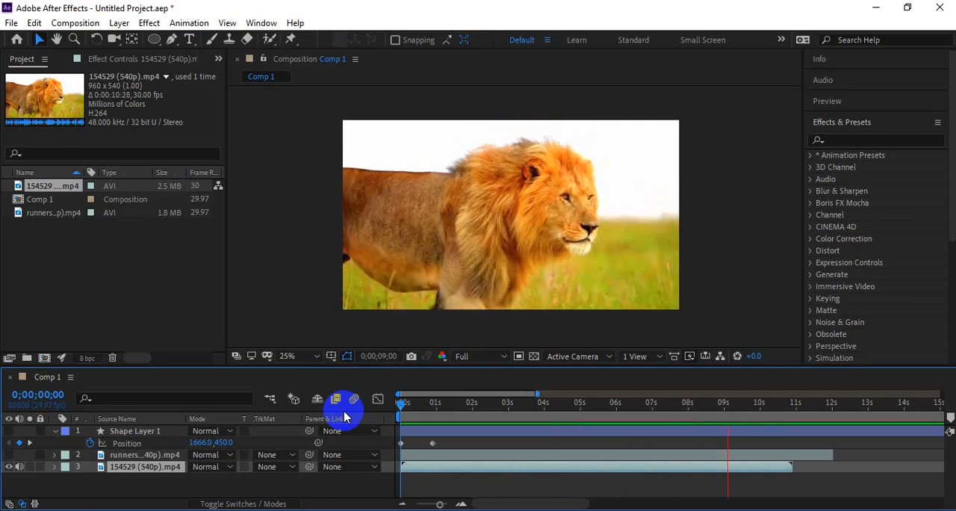
key(space)
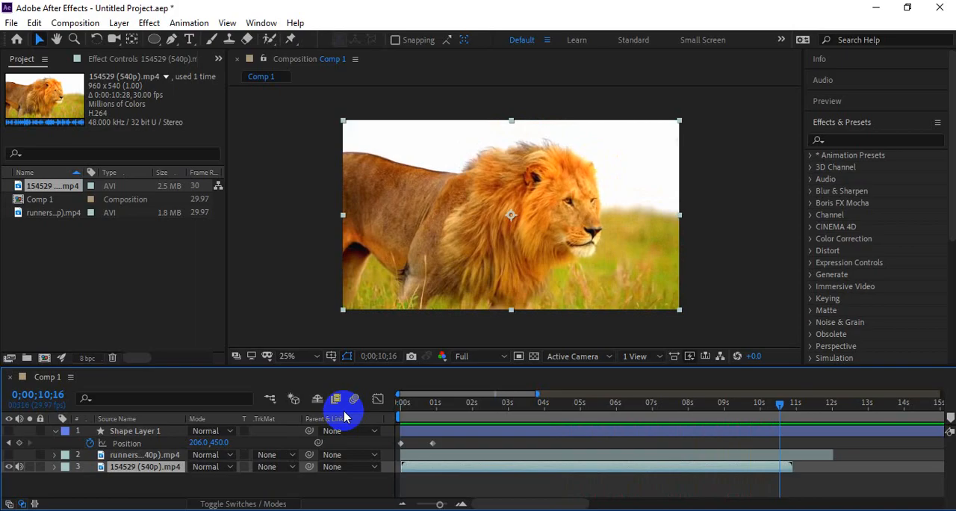
key(space)
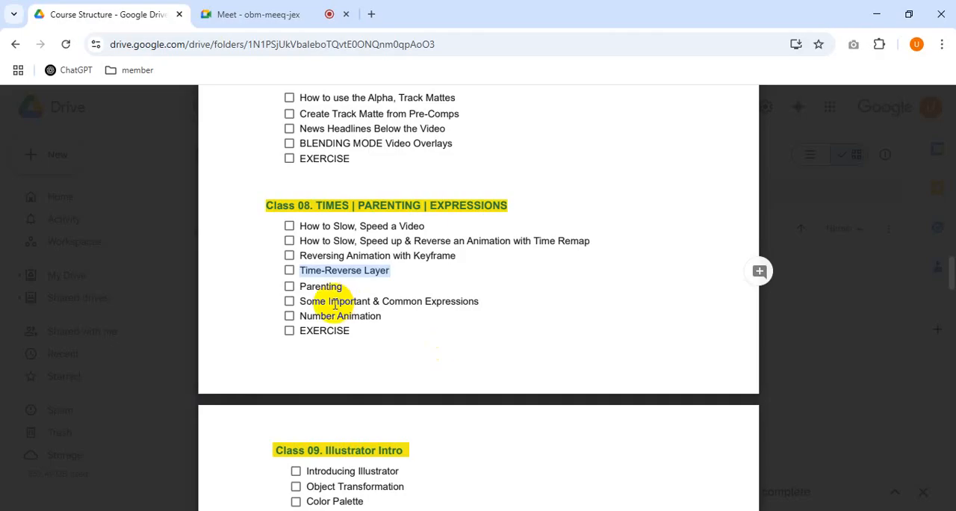
Step: Switch to the course outline PDF in Google Drive and highlight the Class 08 topic "Parenting"
double_click(328, 288)
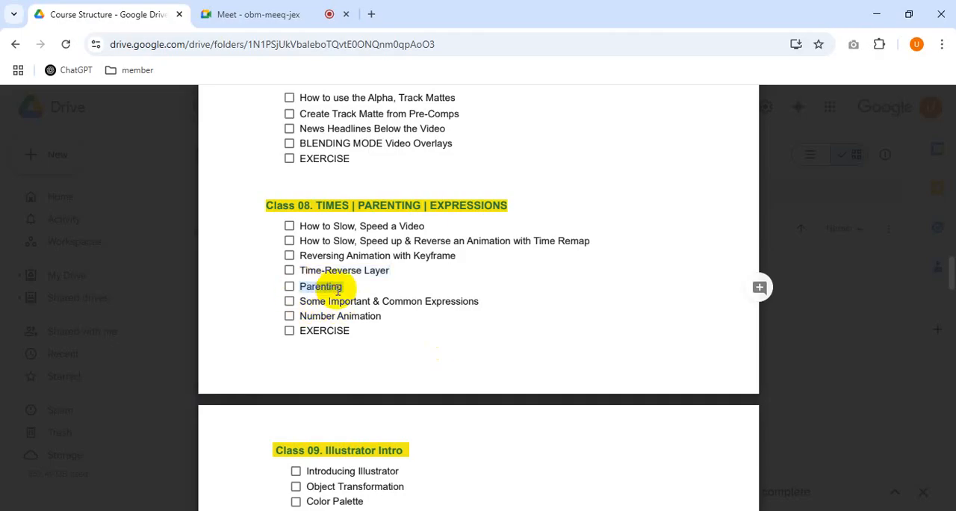
click(329, 286)
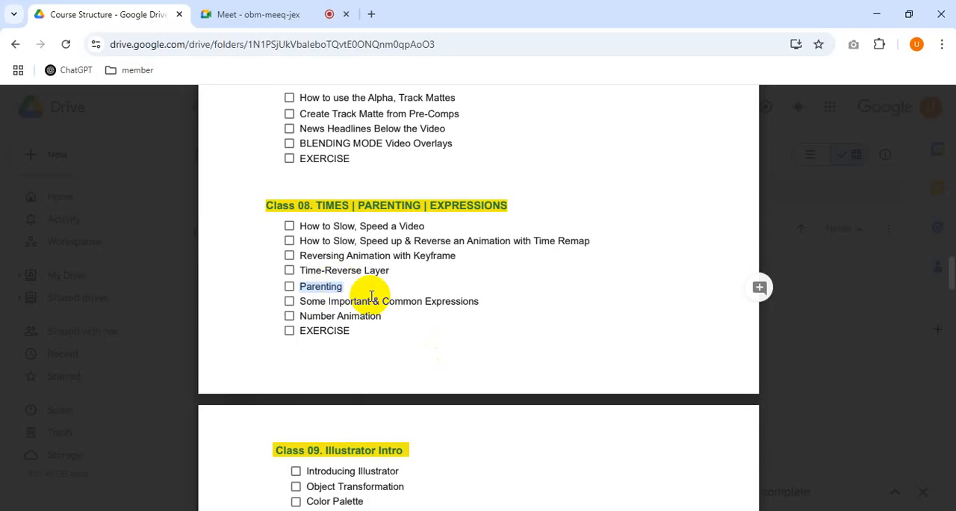
click(344, 285)
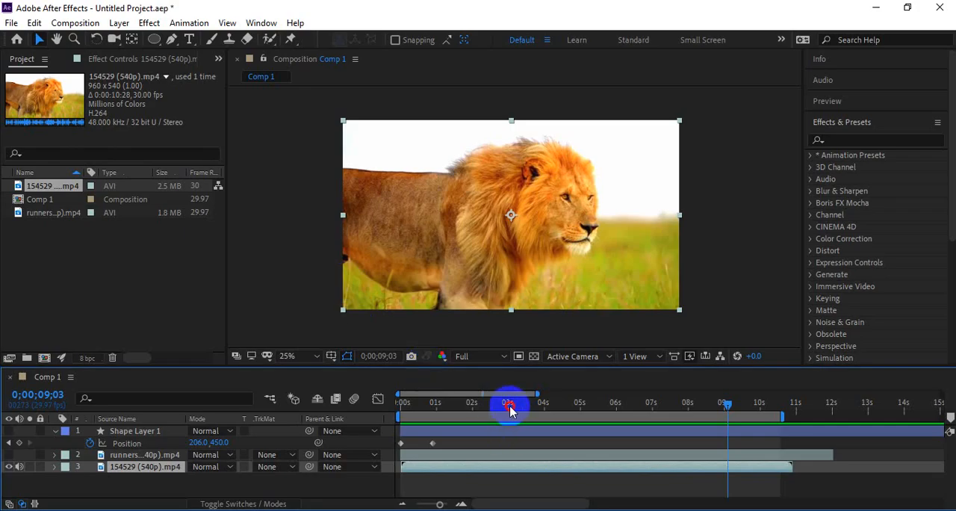
Step: Return the playhead to 0;00;00;00 in After Effects and delete all layers from Comp 1
drag(508, 405, 393, 411)
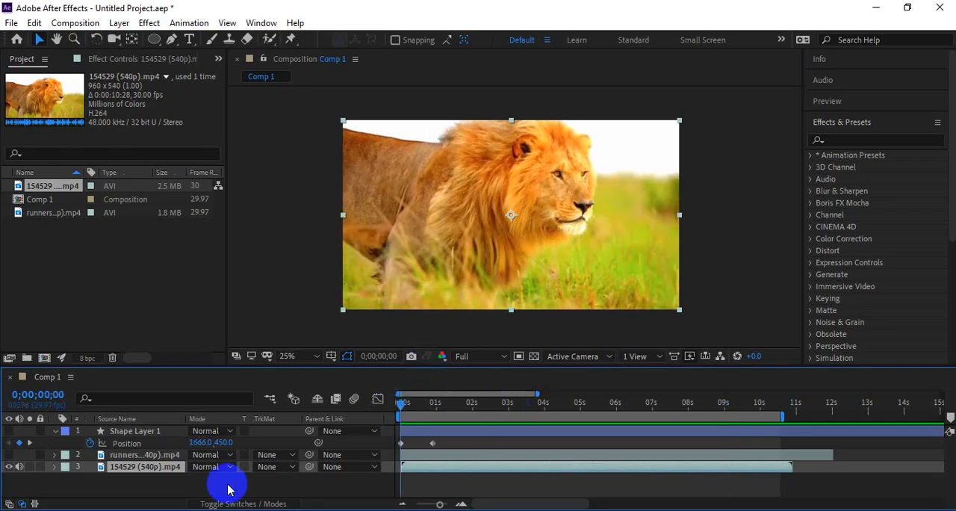
click(65, 426)
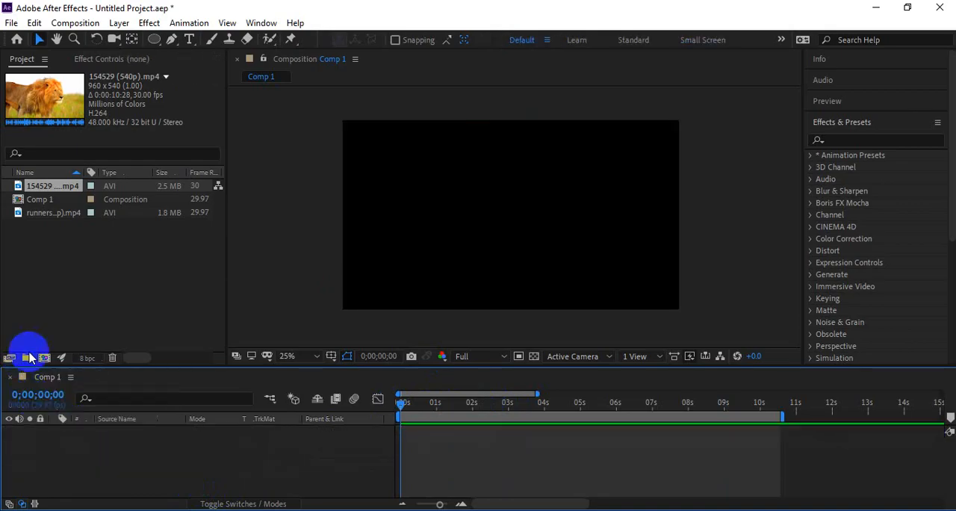
click(252, 309)
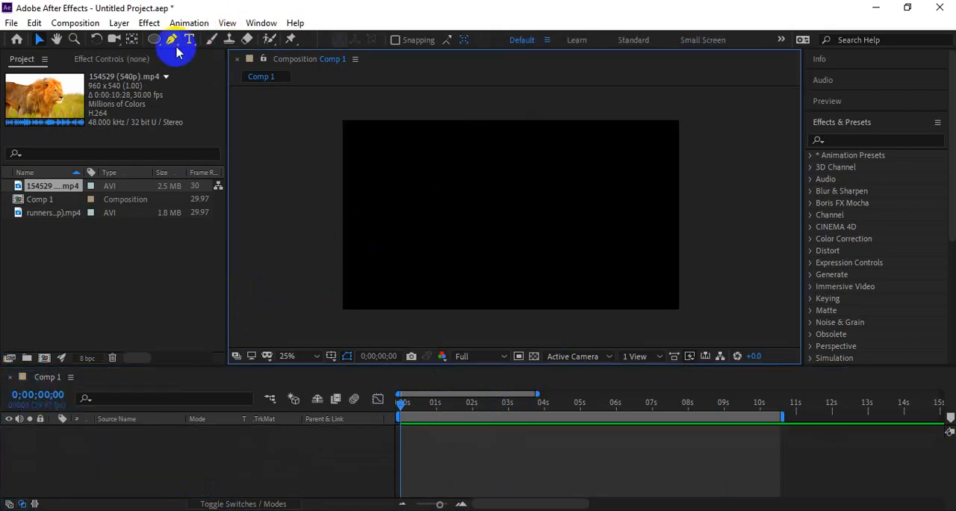
Step: Draw a red circle in the composition, scale it down slightly and place it near the frame's left edge at mid-height
click(153, 44)
drag(392, 181, 453, 241)
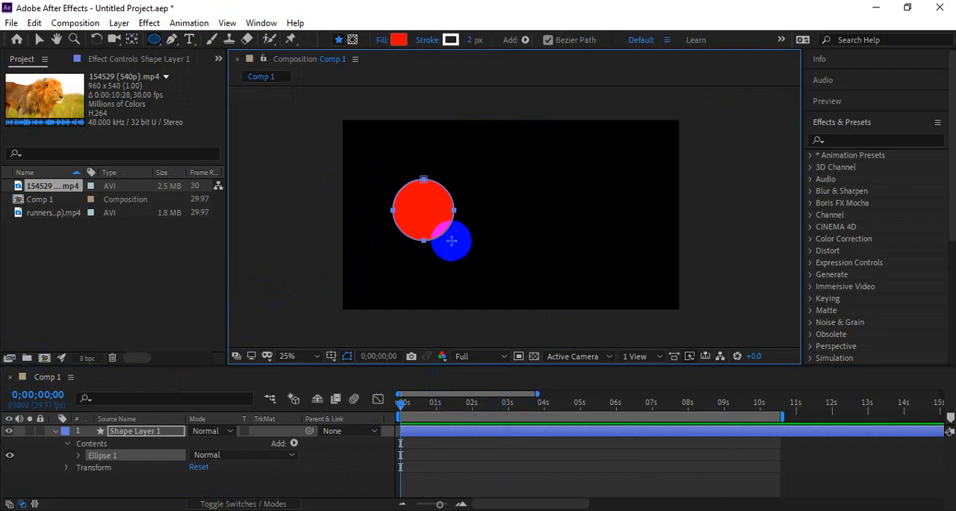
key(v)
click(385, 306)
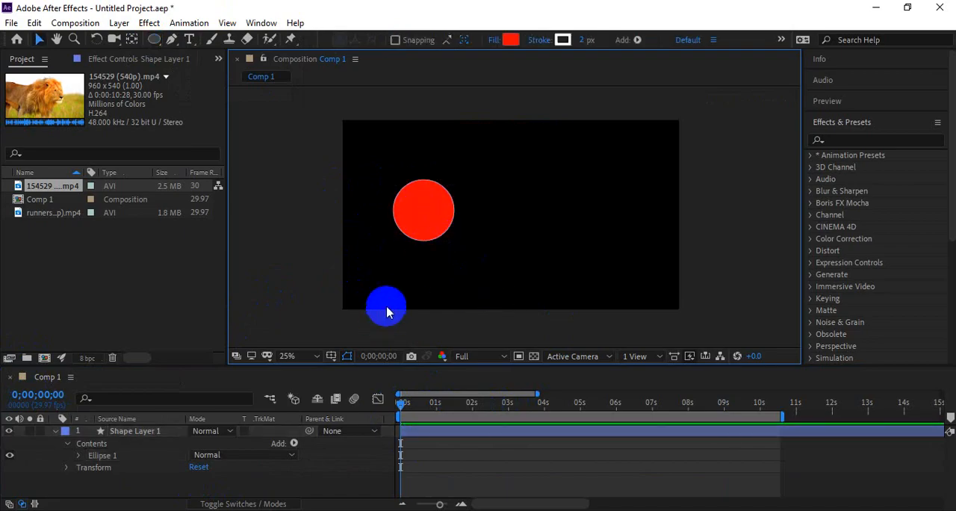
mouse_move(416, 224)
mouse_down()
mouse_move(412, 239)
mouse_move(404, 234)
mouse_move(437, 250)
mouse_move(408, 239)
mouse_up()
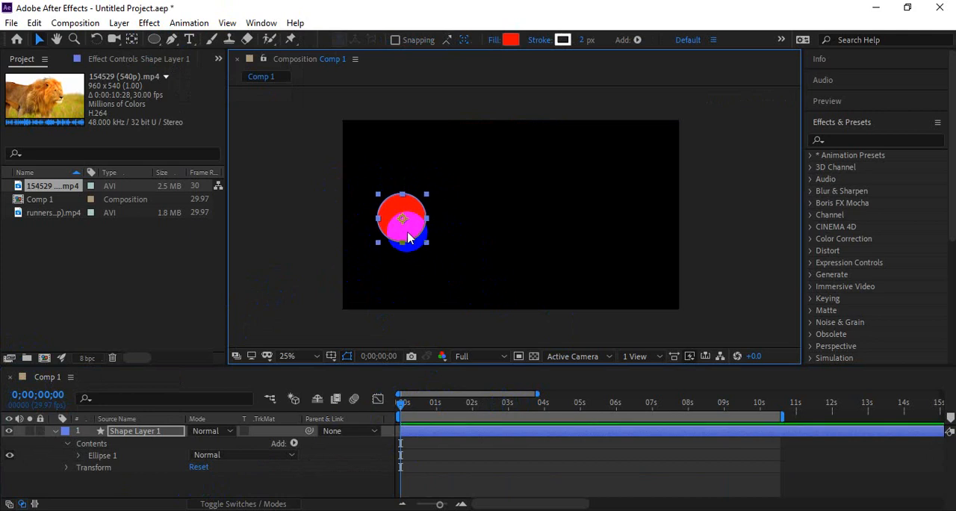
Step: Keyframe the circle's Position from 338, 558 at 0;00;00;00 to 1614, 558 at 0;00;01;03
key(p)
click(89, 443)
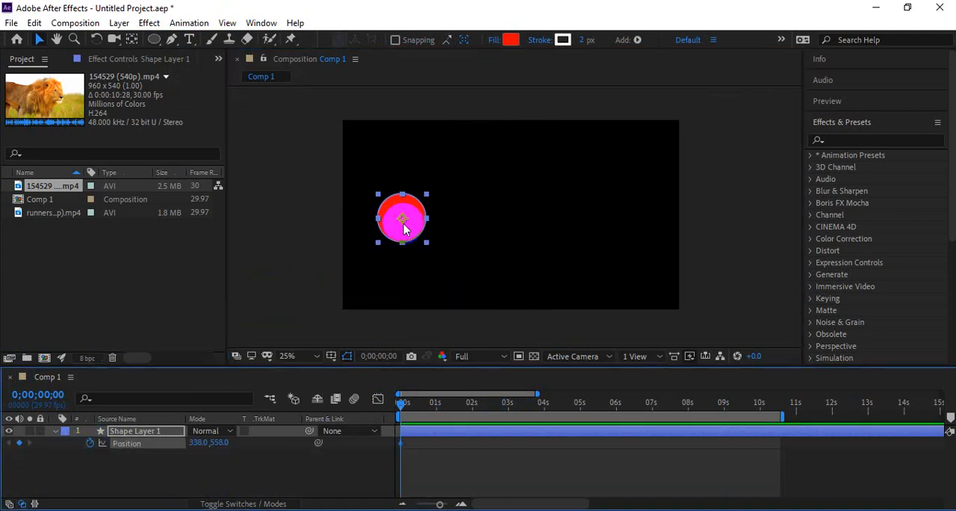
click(439, 404)
drag(421, 239, 639, 234)
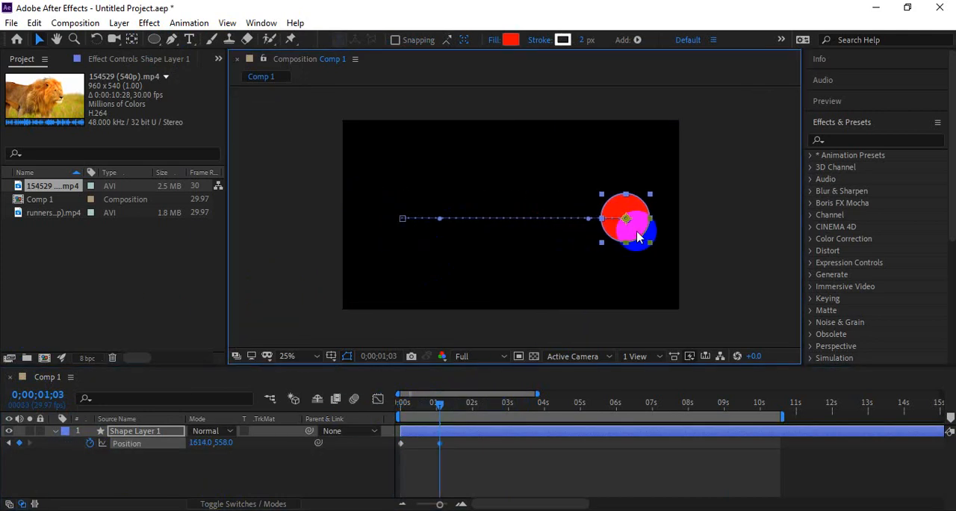
Step: Preview the circle's left-to-right movement from the start, with the layer deselected for a second playback
drag(419, 408, 366, 411)
key(space)
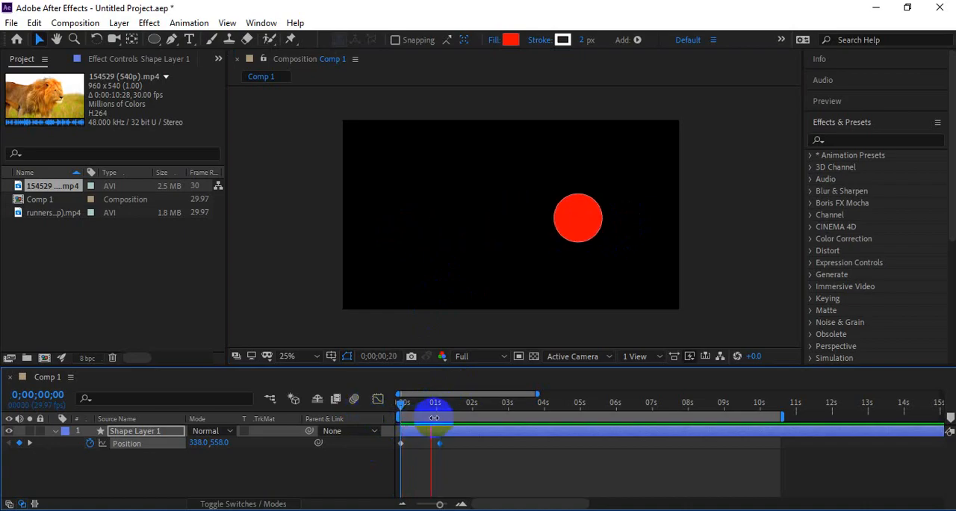
key(space)
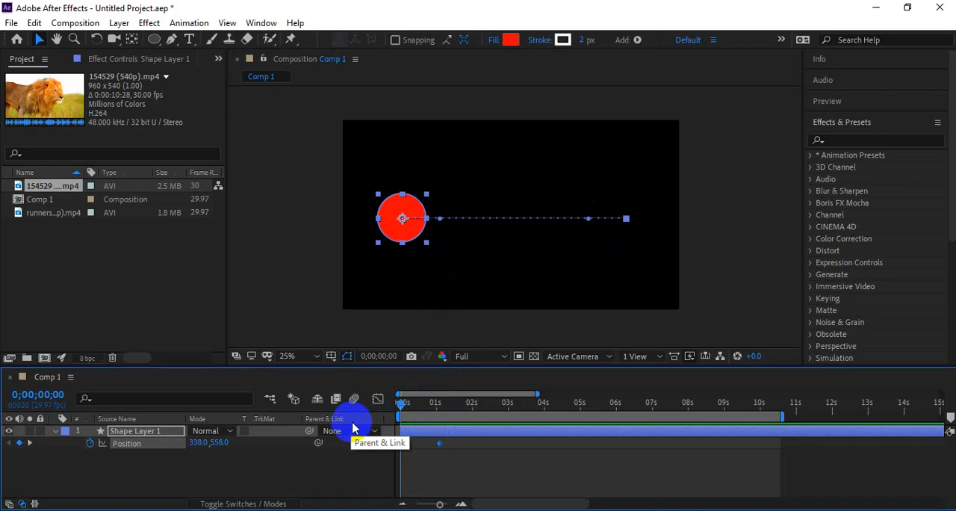
click(396, 325)
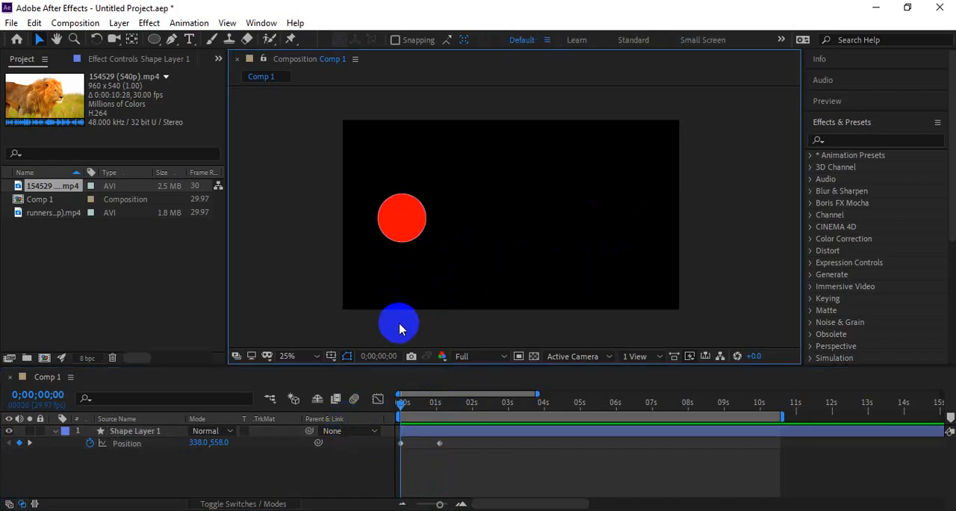
drag(399, 329, 387, 247)
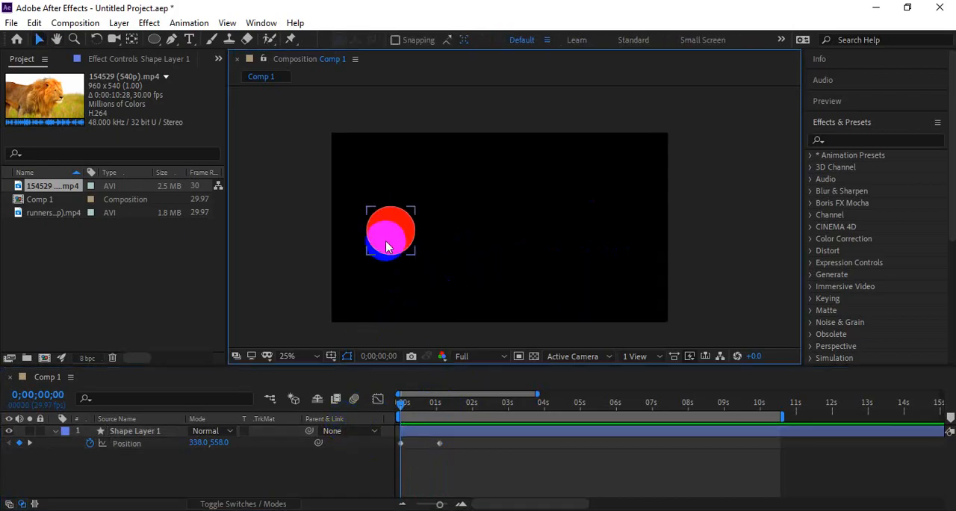
key(space)
key(space)
drag(436, 406, 383, 419)
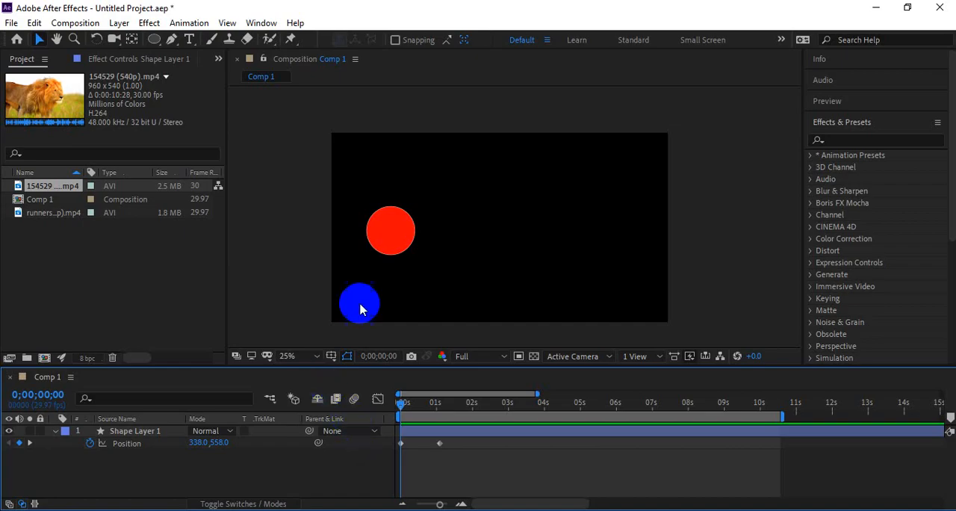
drag(388, 230, 378, 234)
key(ctrl+z)
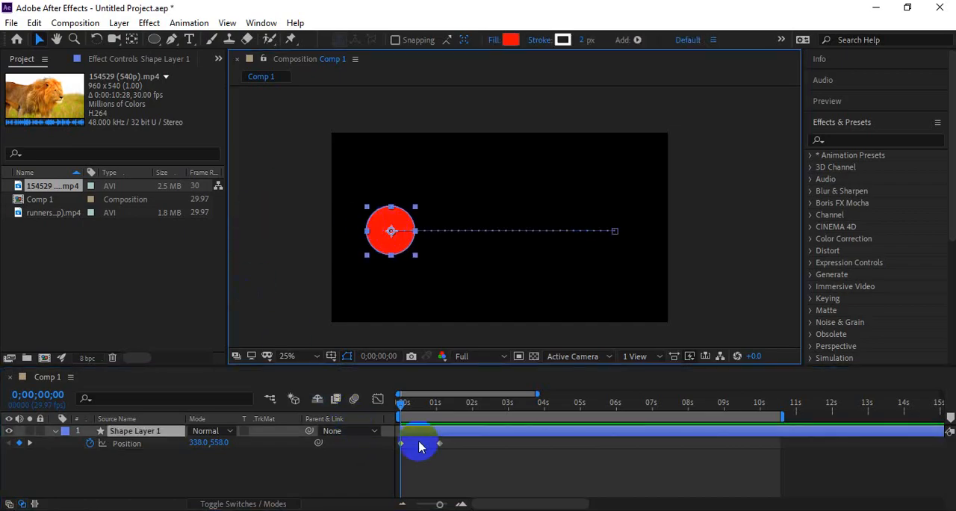
click(433, 457)
Step: Draw a five-pointed star above the circle on a new shape layer and set its fill to cyan
drag(154, 39, 203, 105)
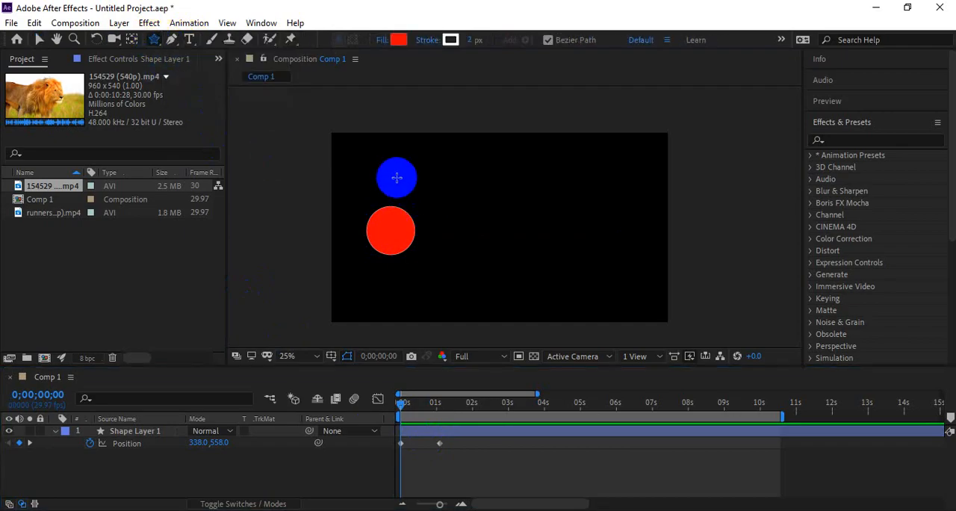
drag(382, 163, 379, 133)
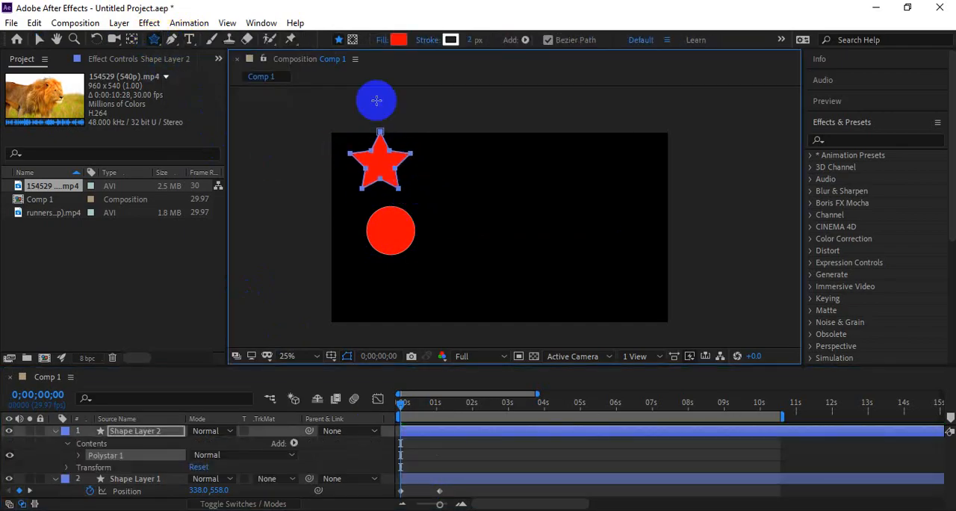
click(398, 39)
click(204, 233)
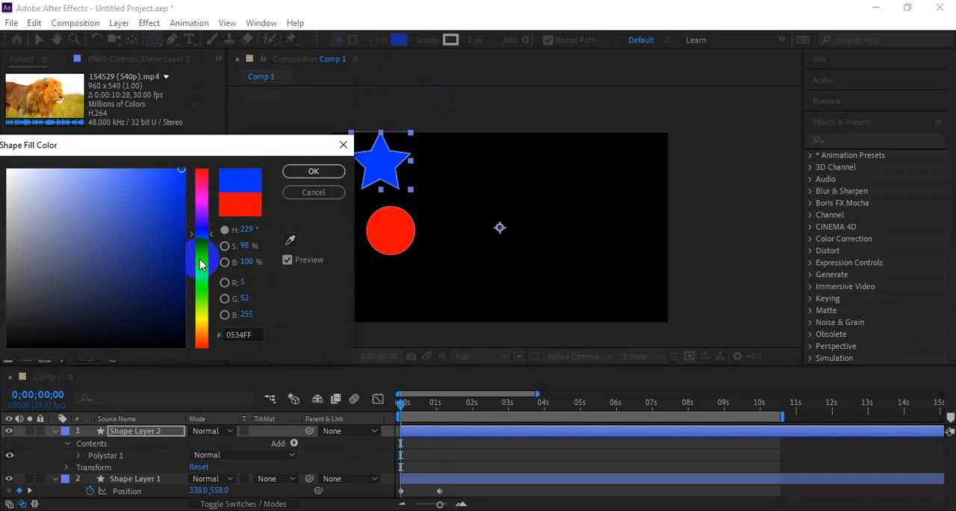
drag(205, 239, 203, 256)
click(302, 171)
Step: Scale the star down slightly and position it directly above the circle
key(v)
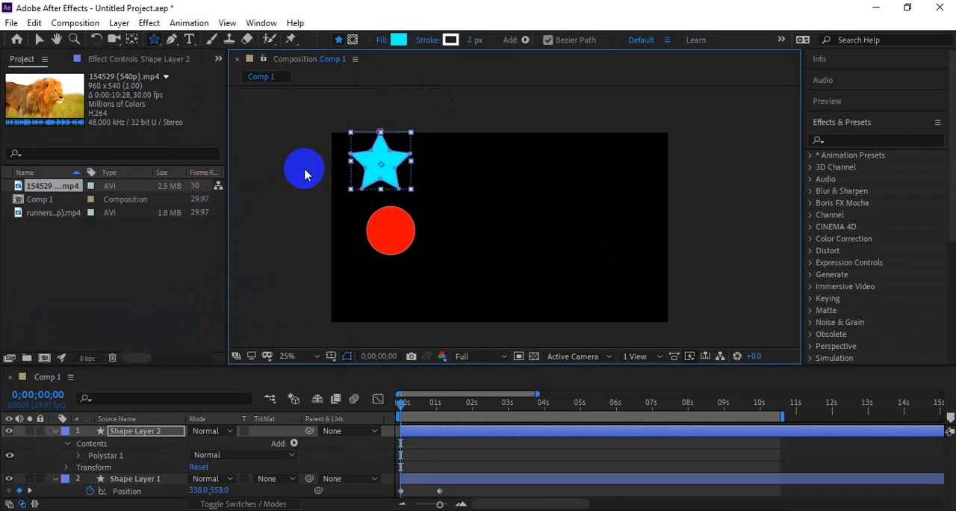
drag(381, 178, 410, 183)
click(280, 223)
click(381, 167)
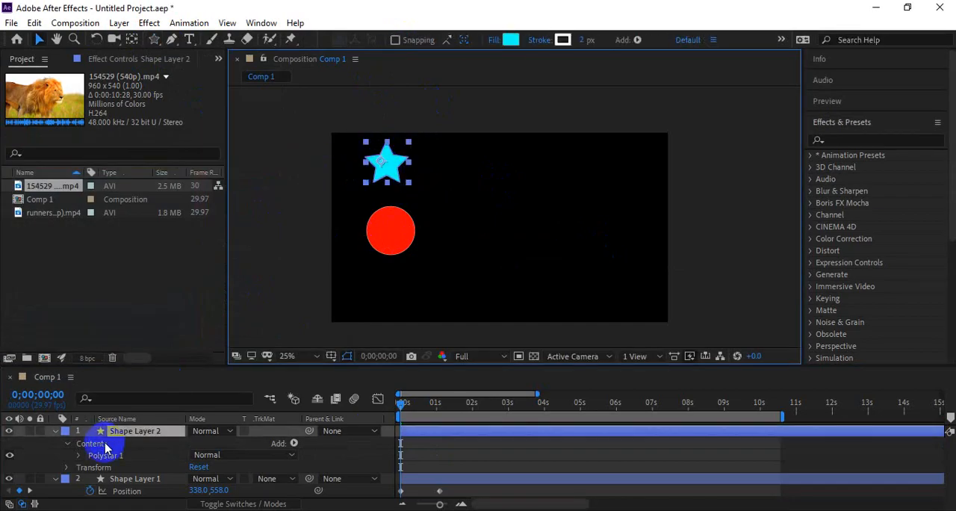
Step: Collapse the properties of both shape layers and enlarge the timeline area
click(55, 478)
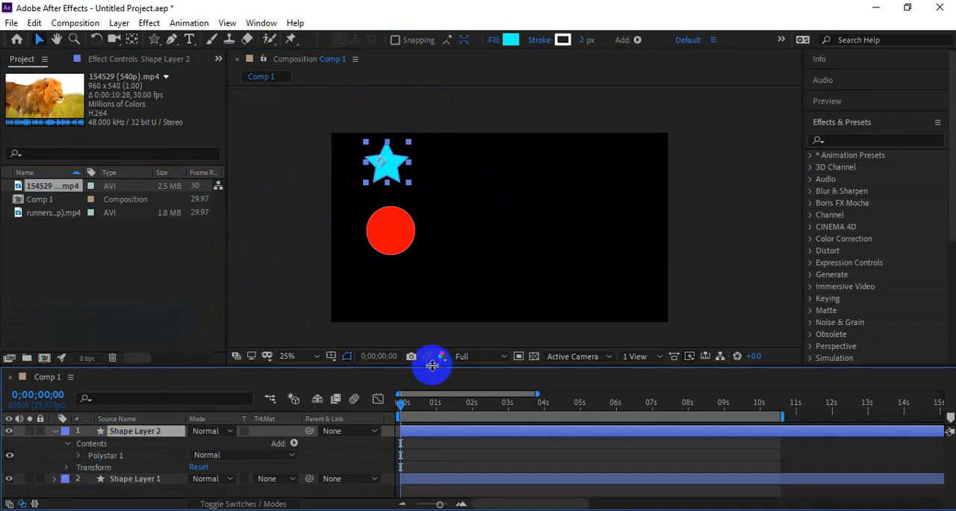
drag(432, 365, 433, 330)
click(54, 395)
click(52, 441)
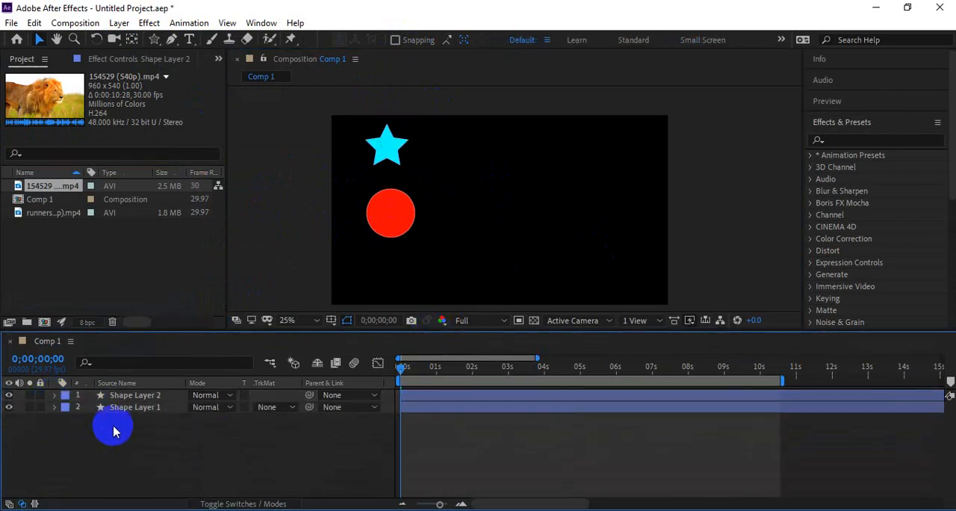
Step: Select the circle and star layers alternately to identify which shape each one contains
click(145, 412)
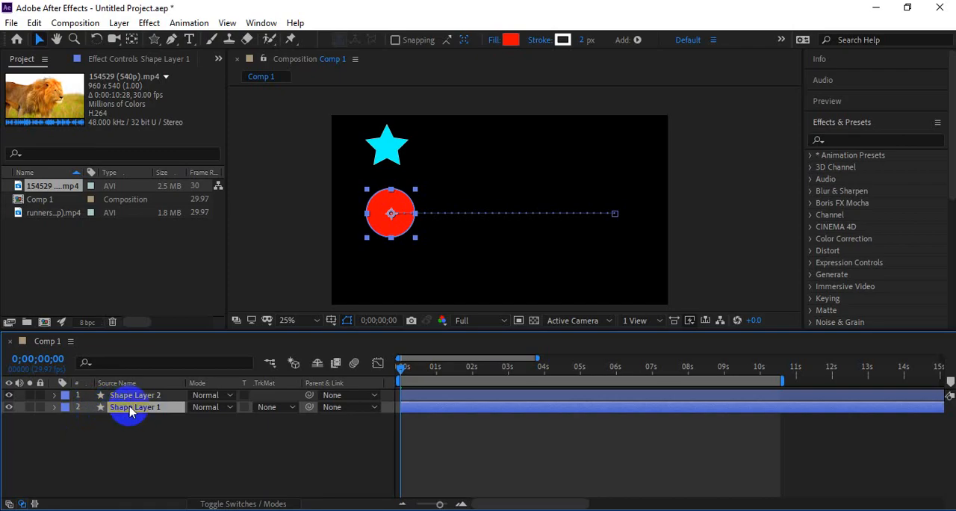
ctrl+click(144, 398)
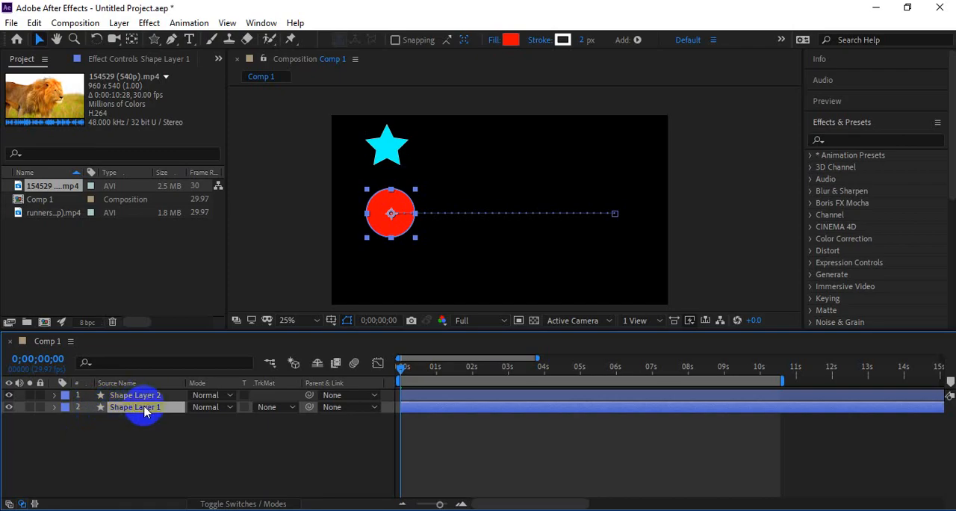
click(149, 397)
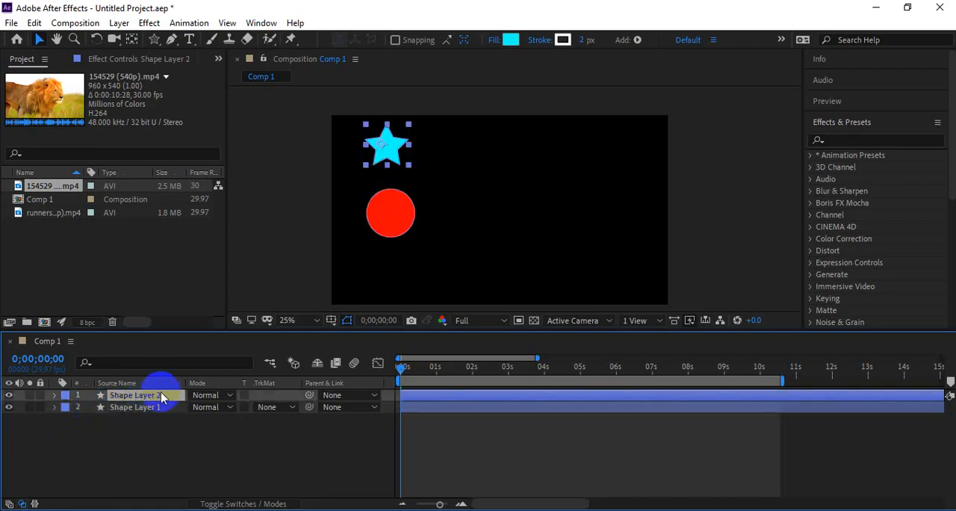
click(144, 409)
click(153, 397)
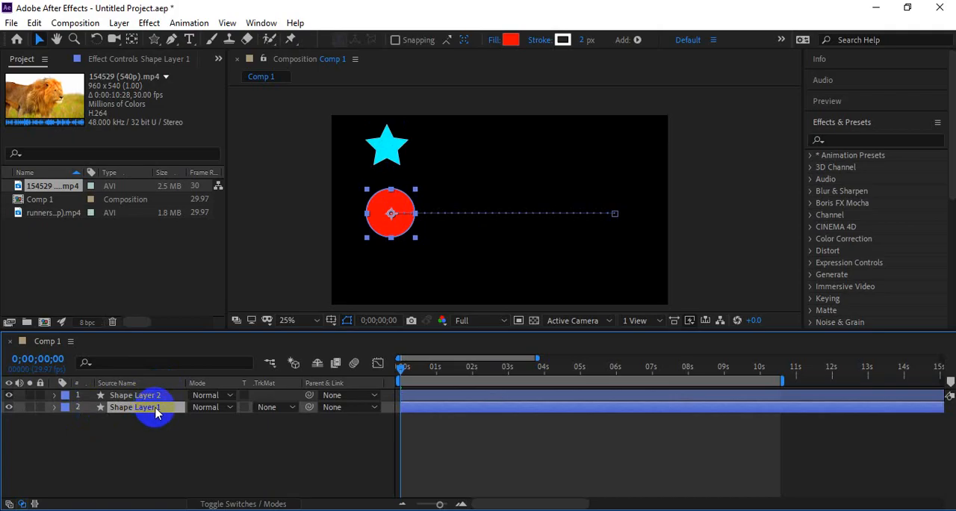
click(153, 395)
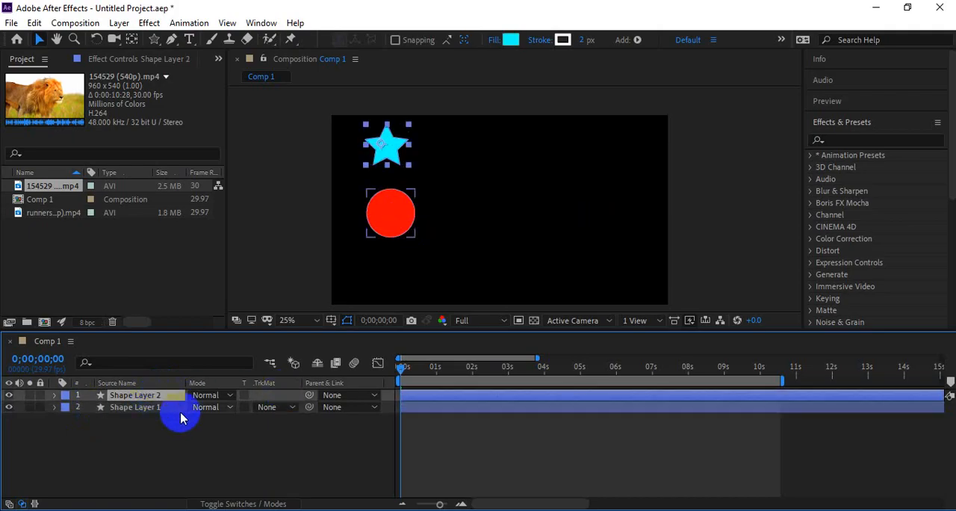
click(134, 407)
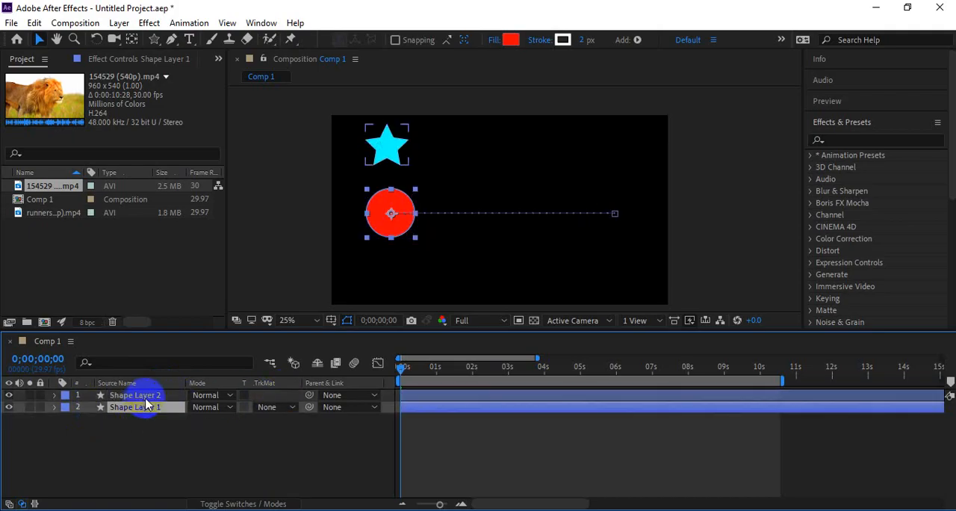
click(148, 397)
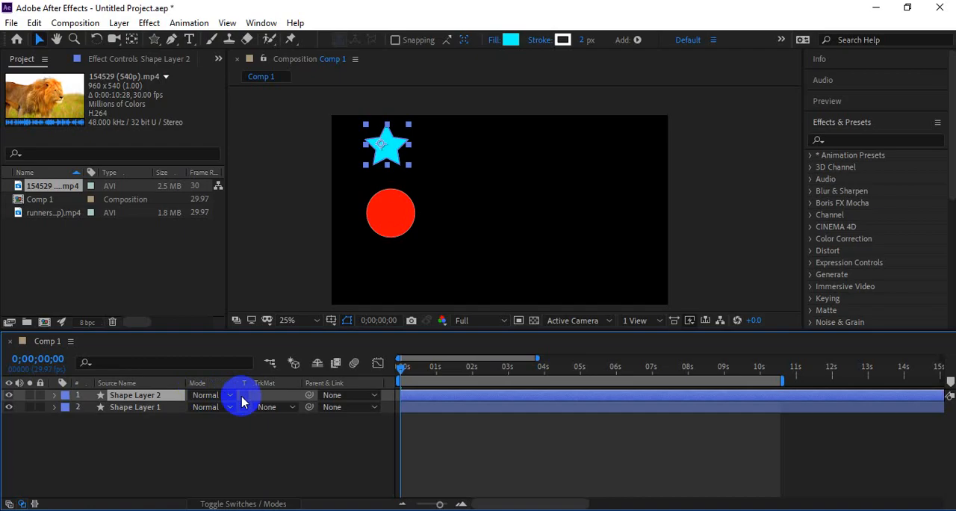
Step: Set the star layer's parent to Shape Layer 1, the circle layer
click(332, 396)
click(230, 452)
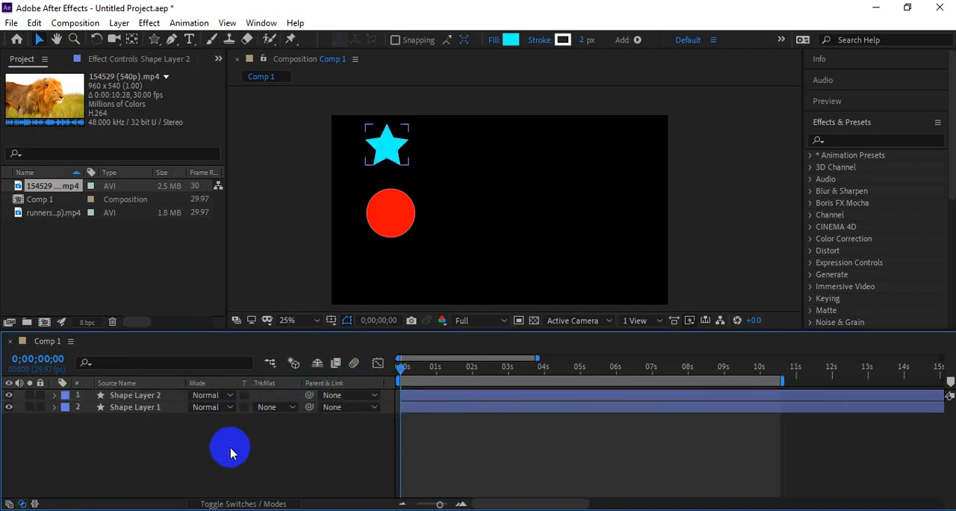
click(131, 395)
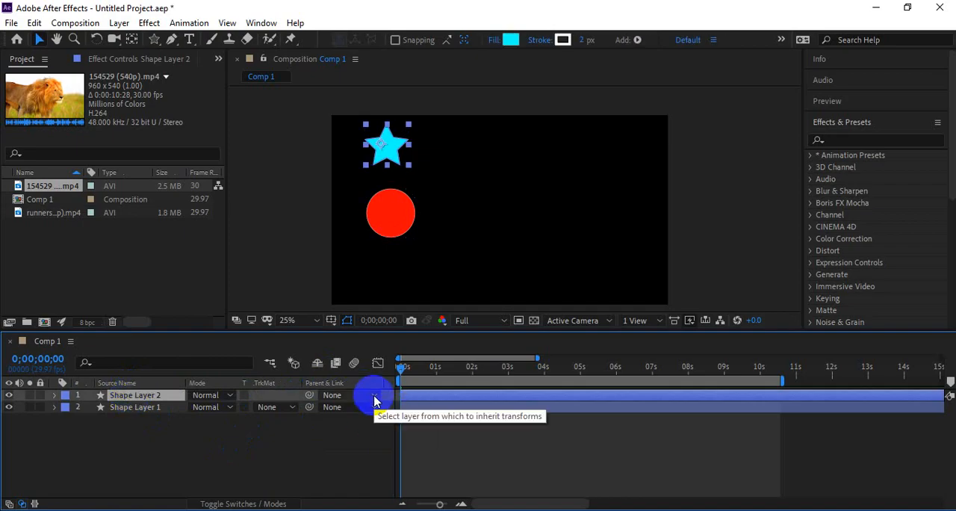
click(333, 396)
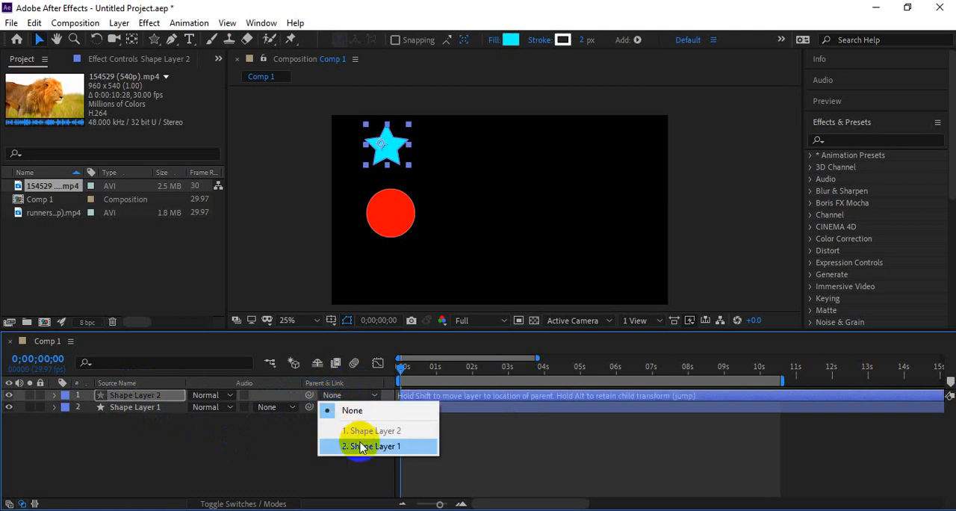
click(299, 441)
click(335, 396)
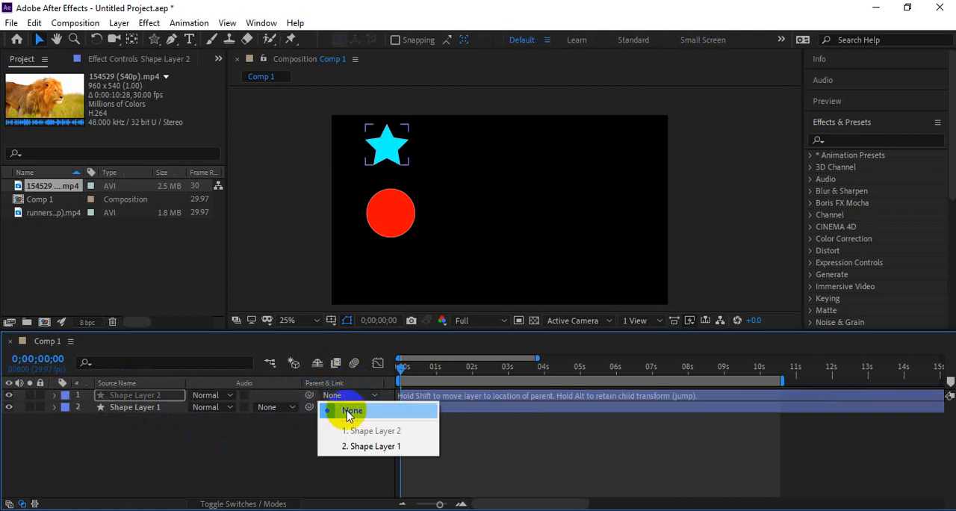
click(364, 447)
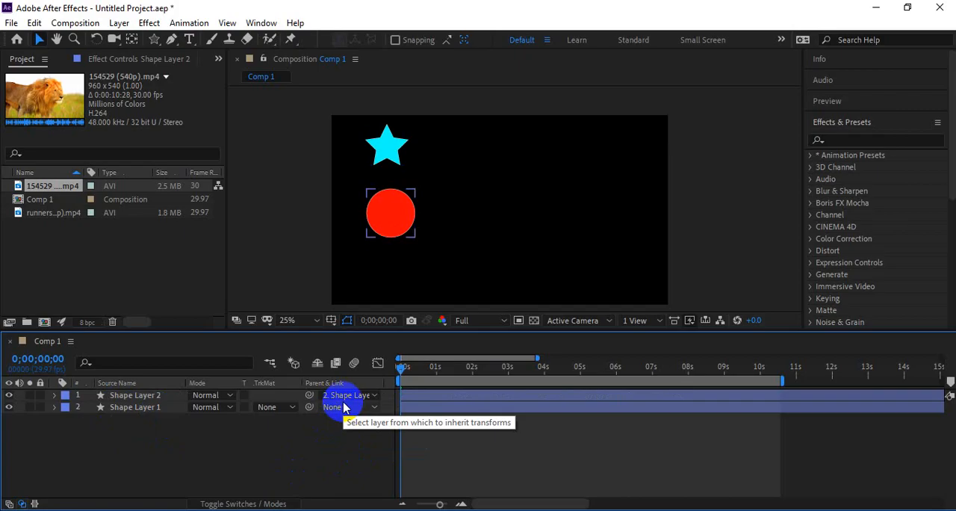
Step: Play the animation repeatedly from the start to check how the star moves with the circle, with both layers deselected
click(144, 397)
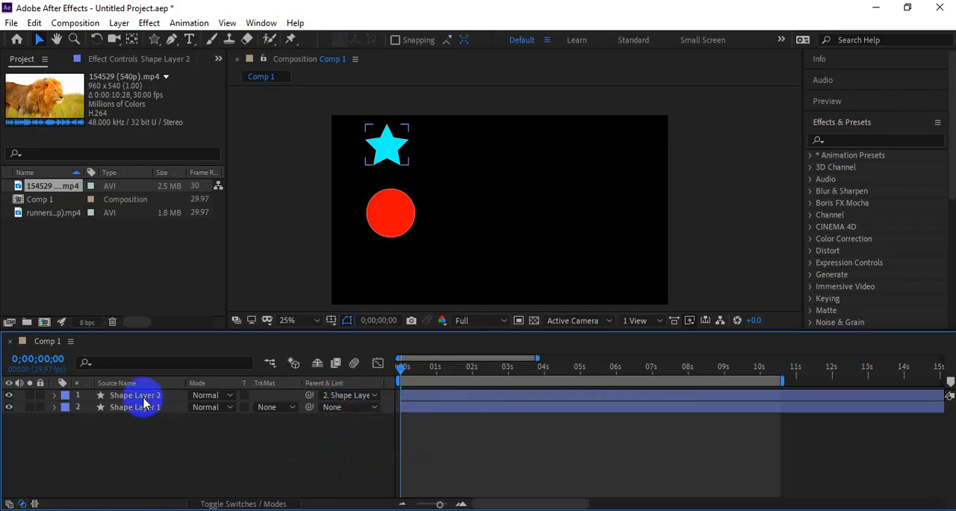
click(147, 408)
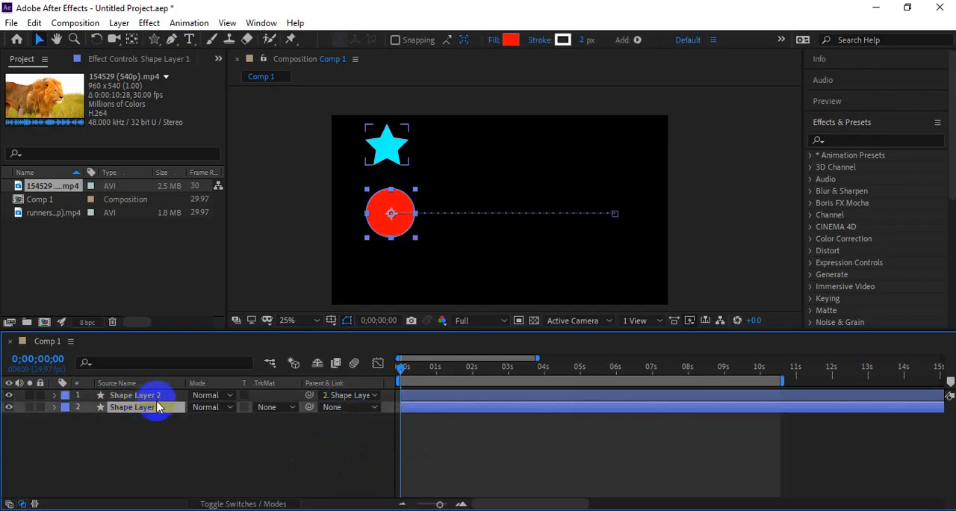
click(220, 438)
key(space)
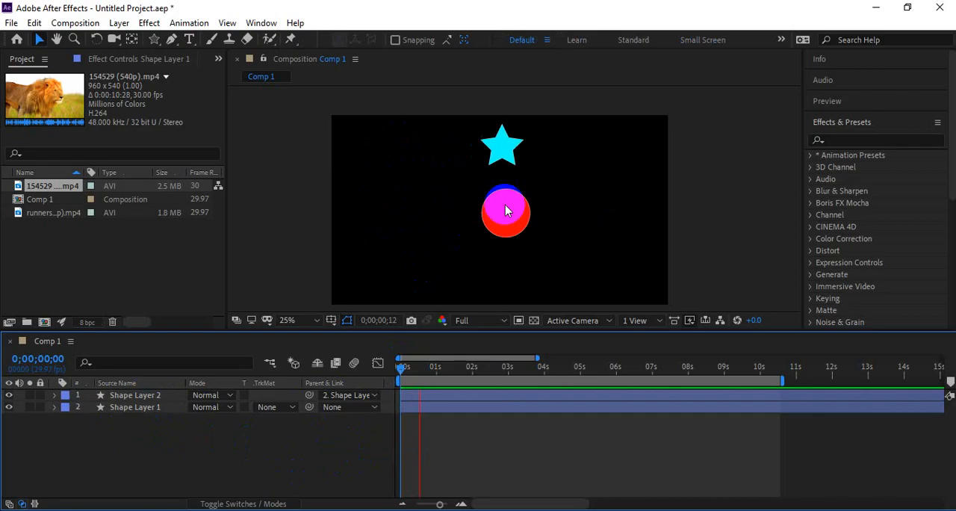
drag(456, 373, 355, 382)
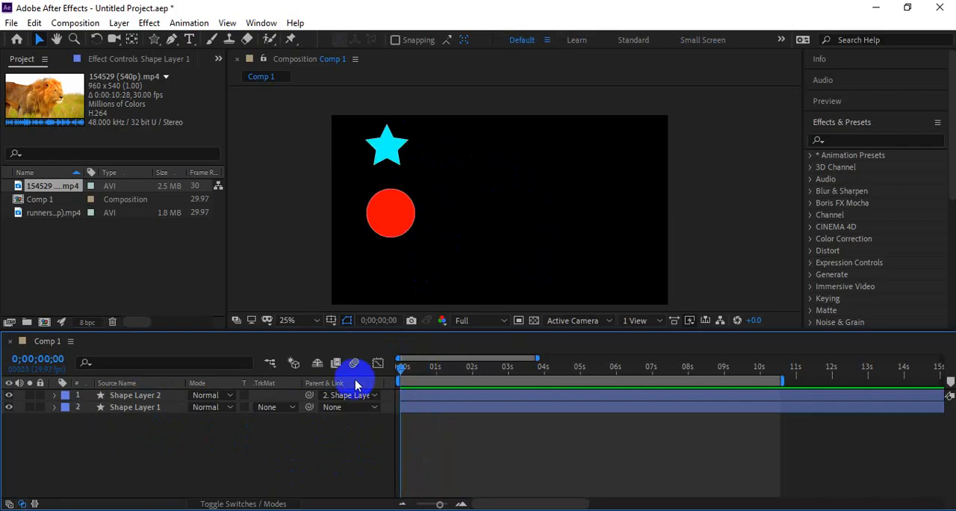
key(space)
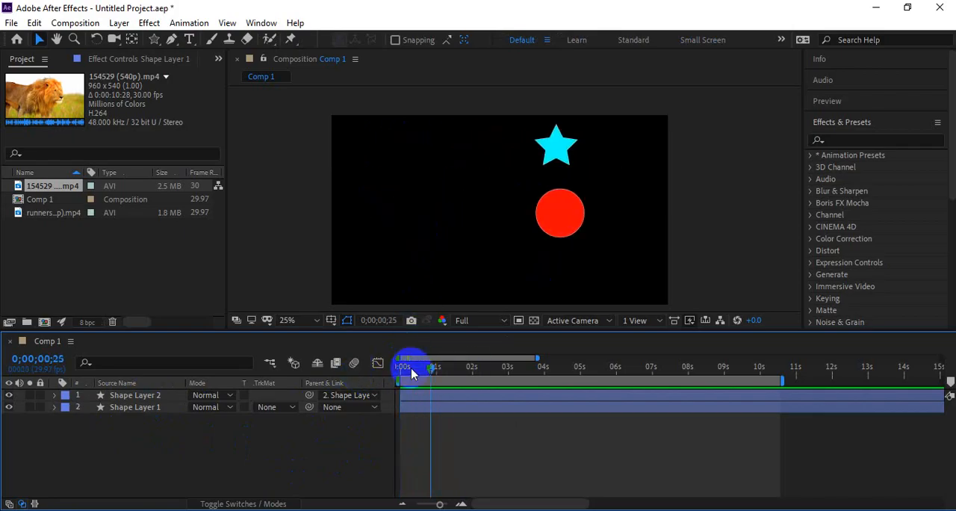
drag(411, 367, 351, 396)
key(space)
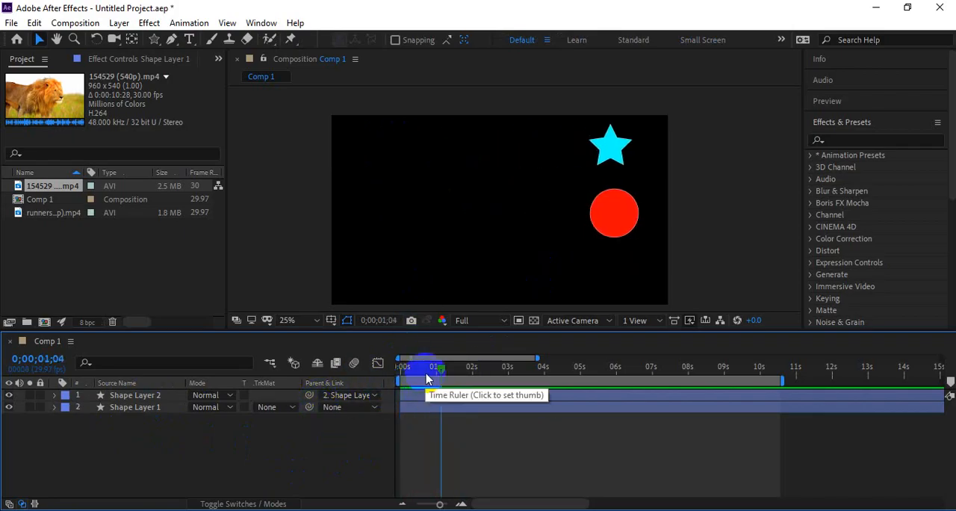
key(space)
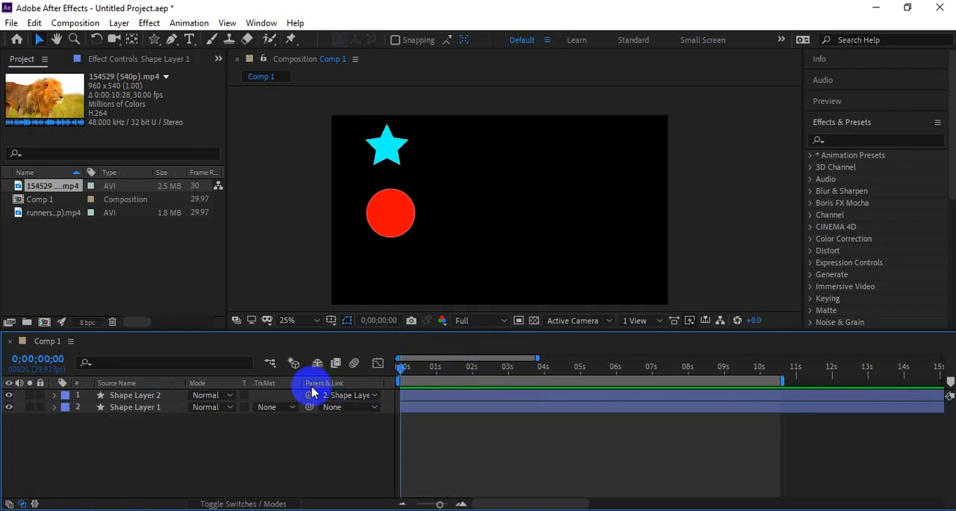
Step: Reset the star layer's parent to None and play the animation to check the circle's movement without the link
click(403, 165)
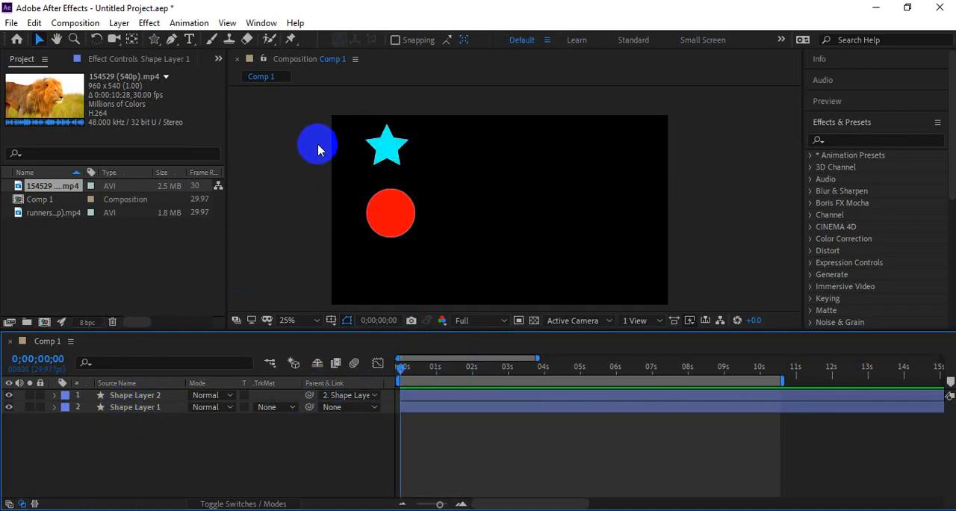
click(347, 396)
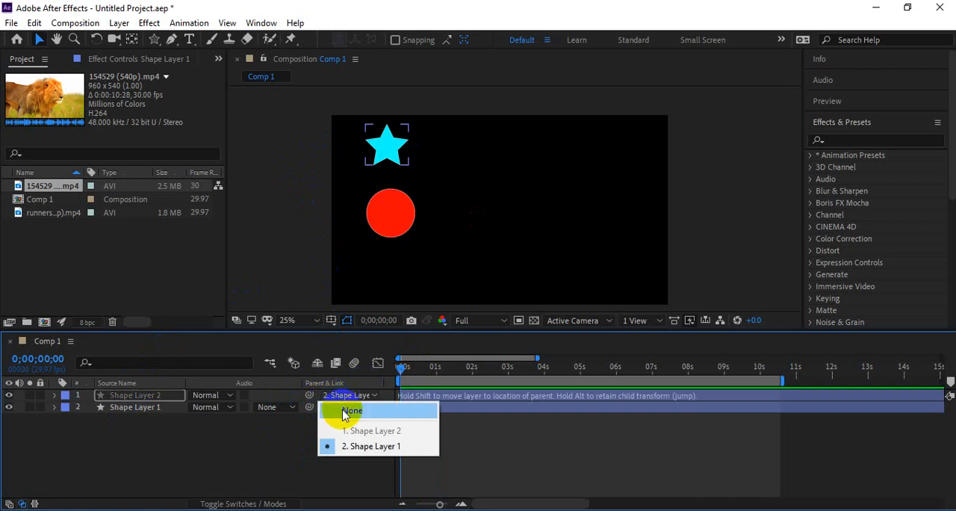
click(347, 411)
key(space)
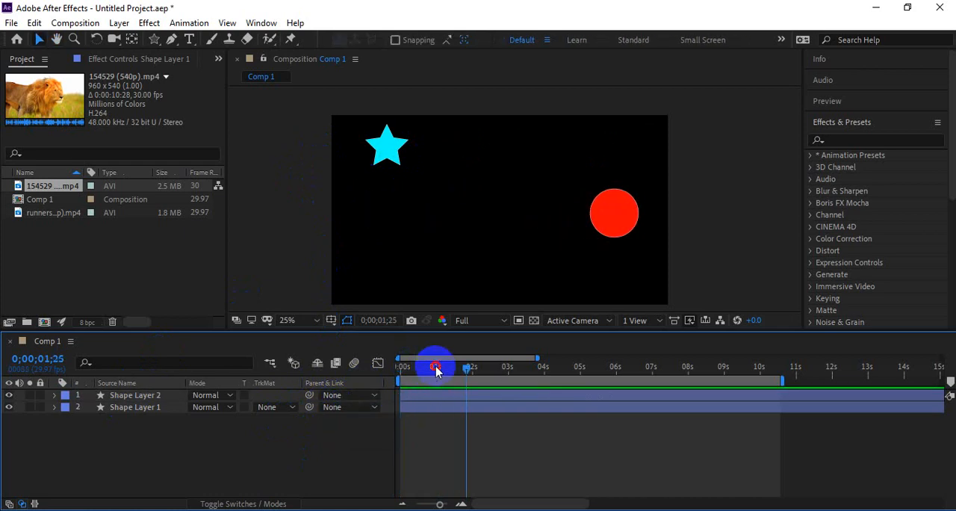
click(437, 367)
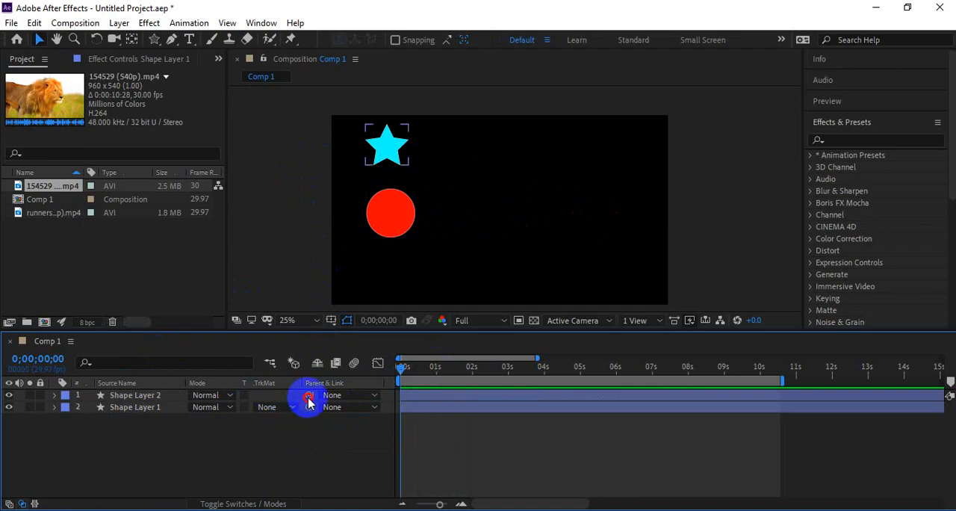
Step: Link the star layer to the circle layer with the parent pick whip and preview their movement
drag(304, 402, 128, 413)
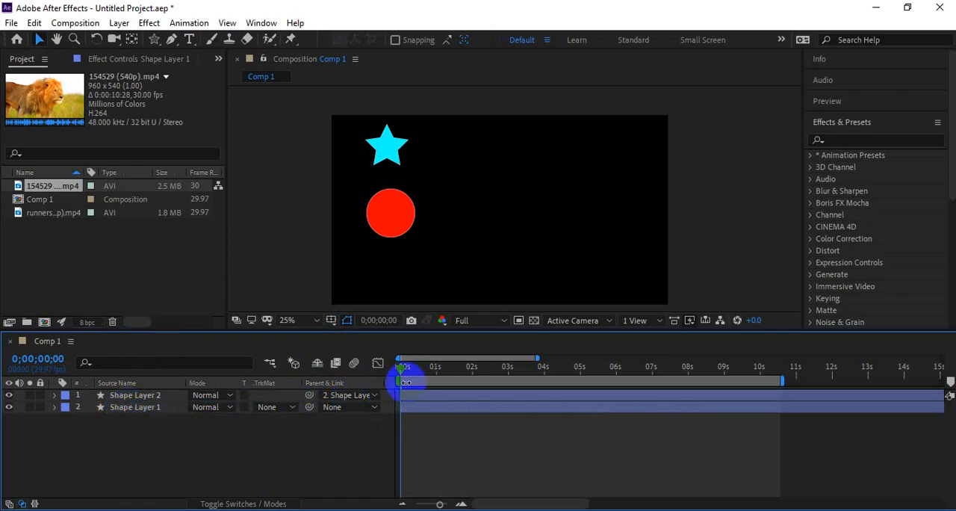
key(space)
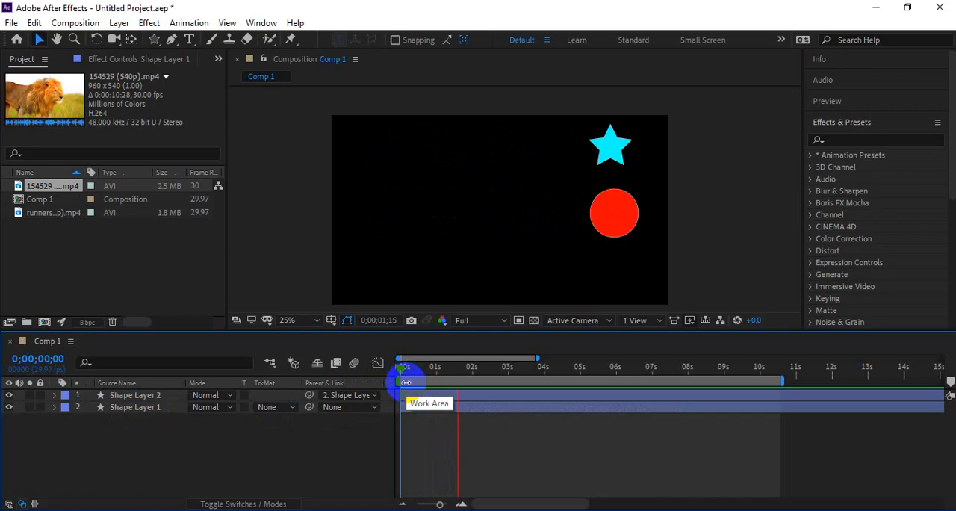
key(space)
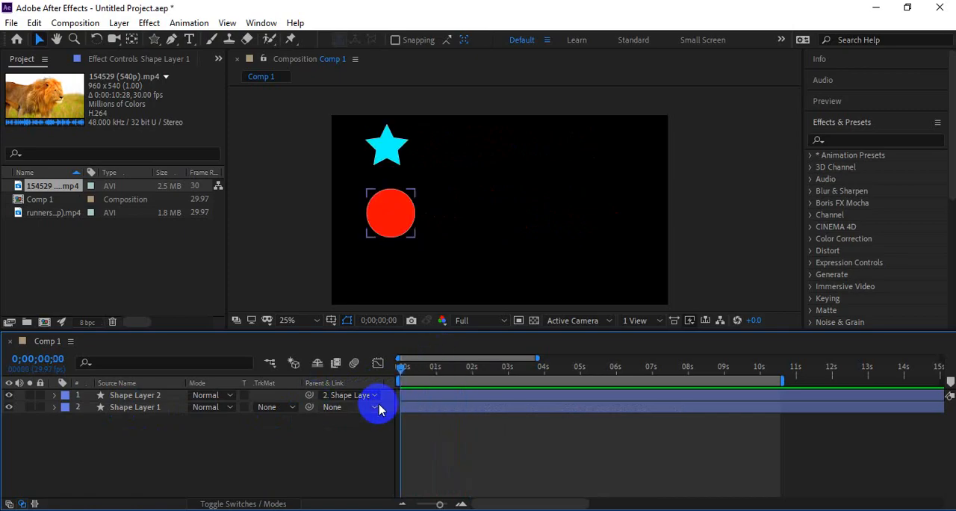
Step: Remove the star layer's parent link again and keep the playhead at the start of the composition
click(349, 395)
click(351, 410)
mouse_move(401, 367)
mouse_down()
mouse_move(384, 367)
mouse_move(473, 373)
mouse_move(402, 370)
mouse_up()
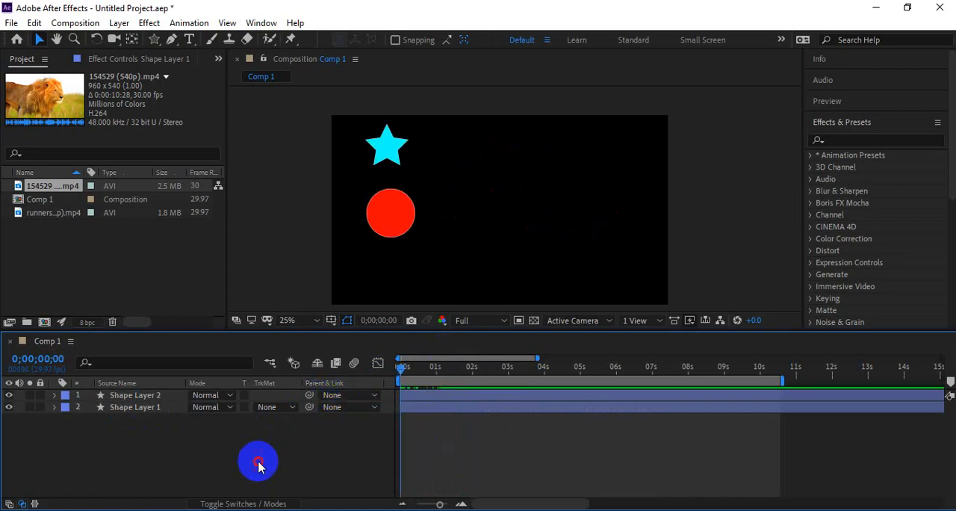
Step: Add a text layer reading "text" in the empty area beside the circle
click(189, 39)
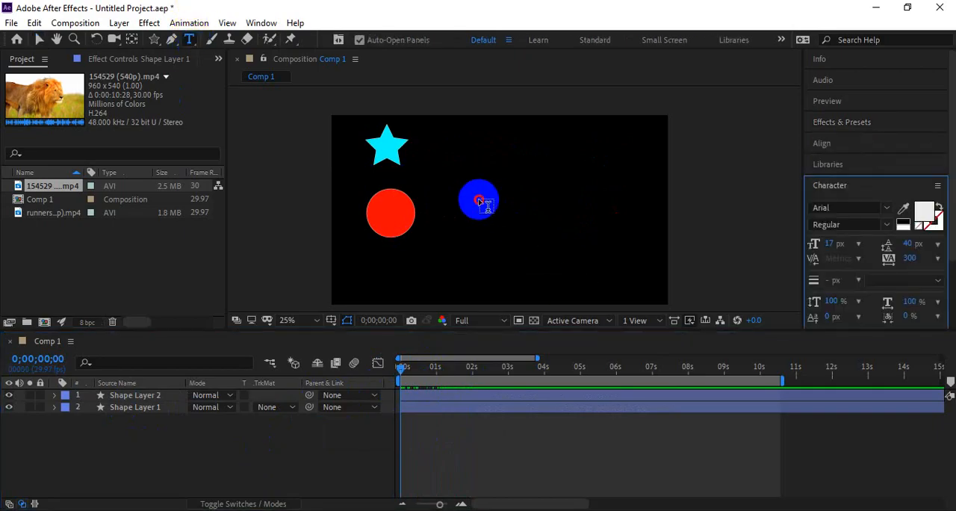
click(479, 199)
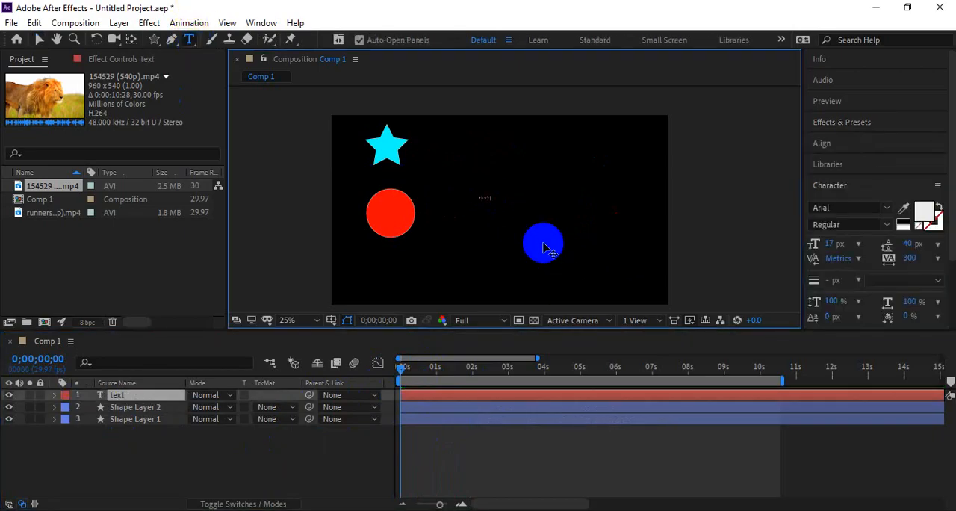
double_click(478, 394)
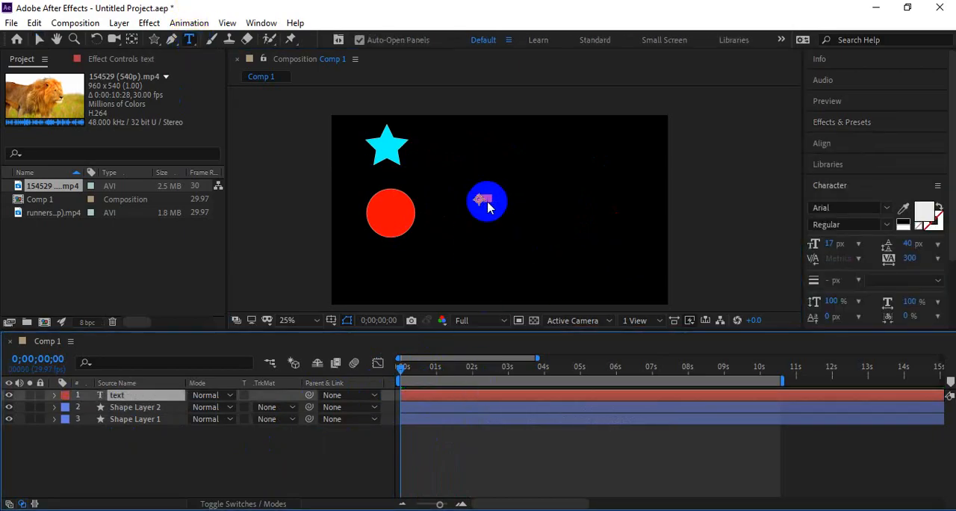
Step: Enlarge the text to several times its size and move it just below the circle
key(v)
drag(491, 200, 622, 298)
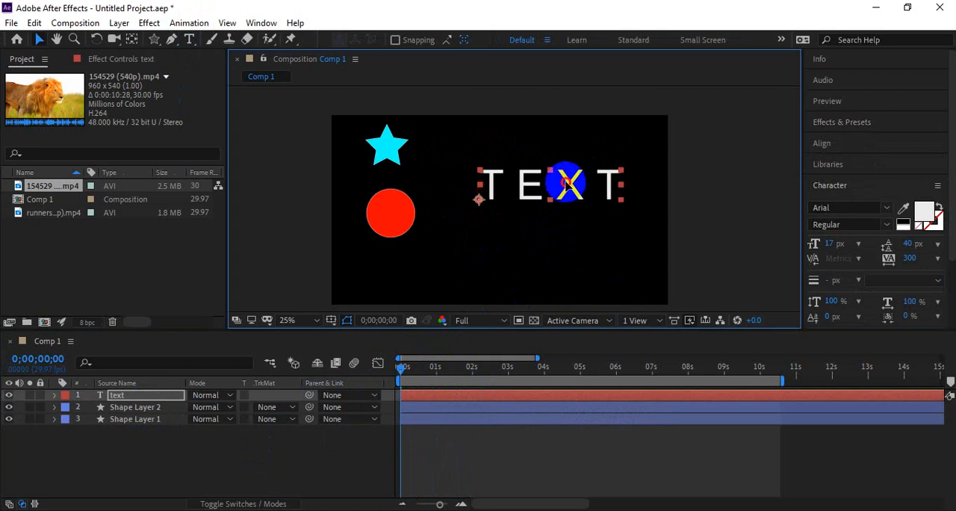
drag(570, 183, 445, 263)
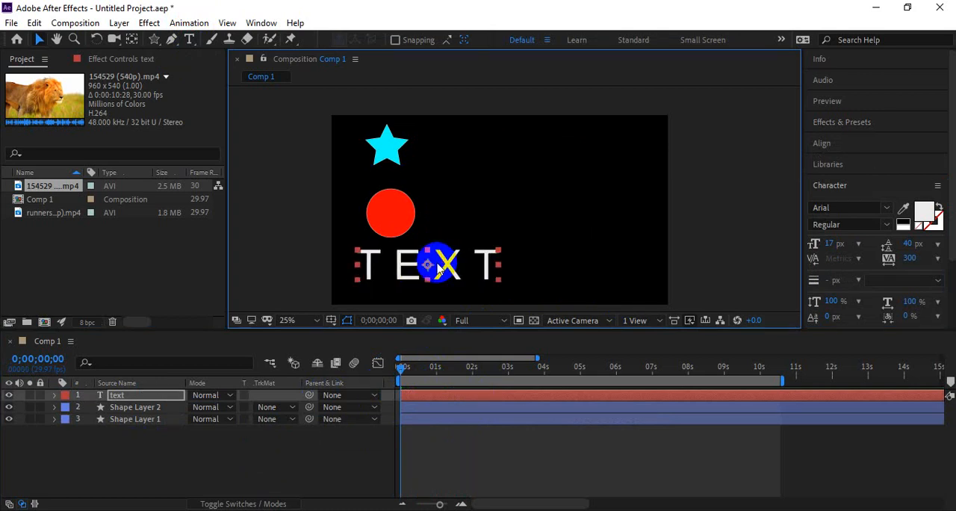
Step: Parent the text layer and the star layer to Shape Layer 1 with the pick whip, and preview the movement
drag(308, 396, 147, 420)
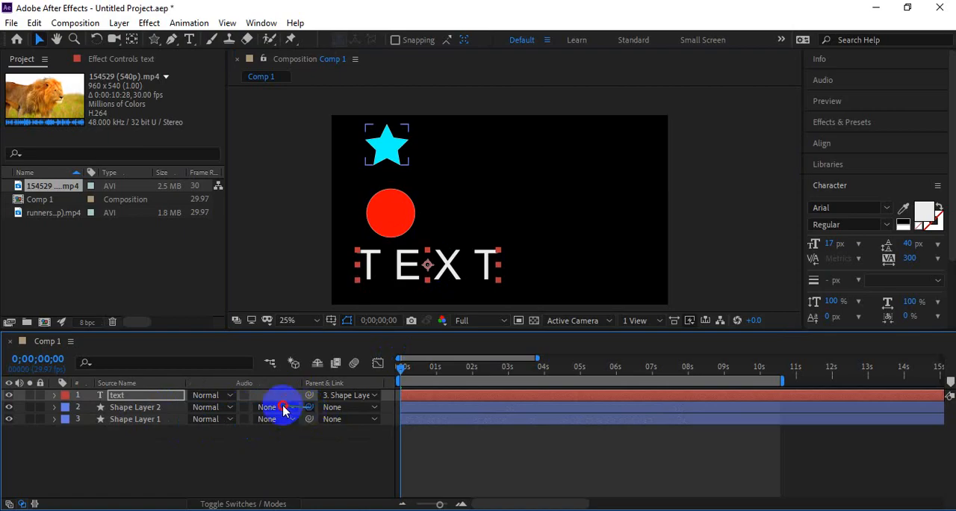
drag(284, 409, 145, 419)
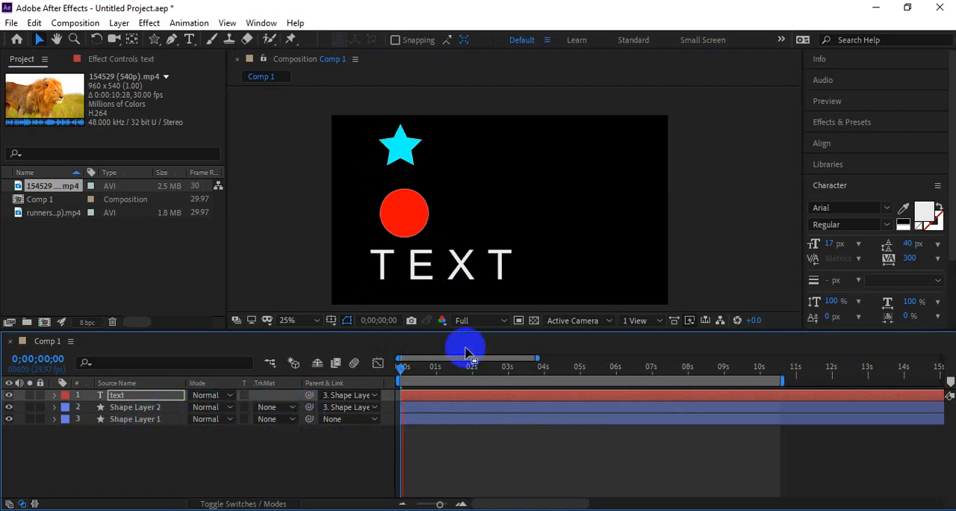
click(351, 381)
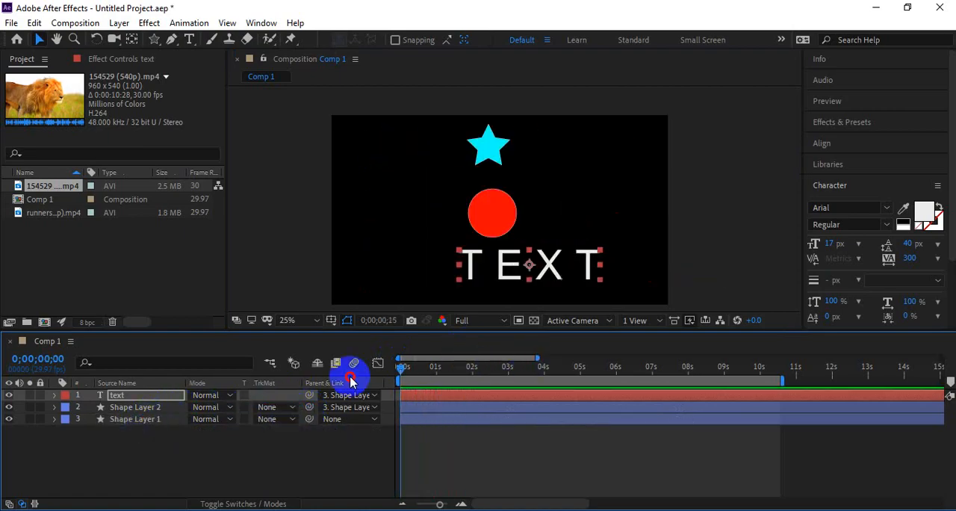
Step: Preview the star and text moving with the parented circle several times from the start of Comp 1
key(space)
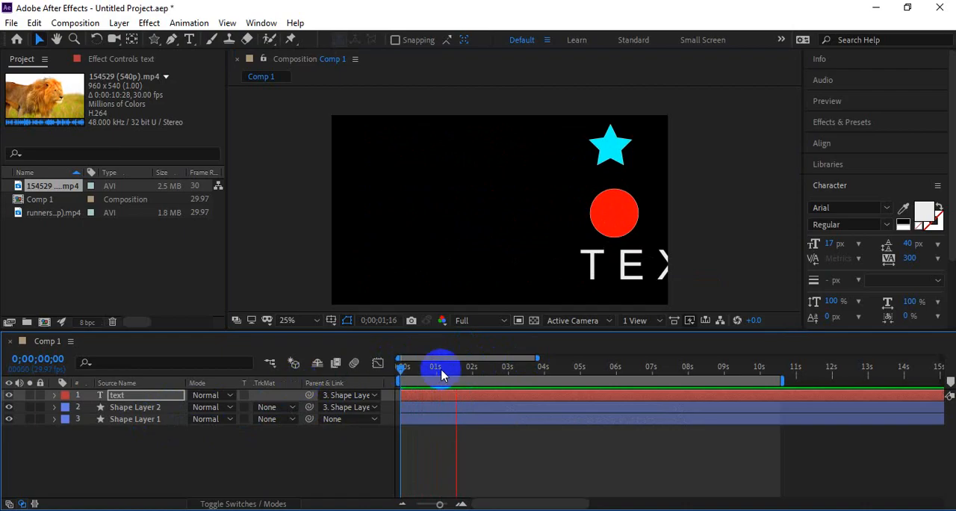
key(space)
drag(443, 375, 238, 407)
key(space)
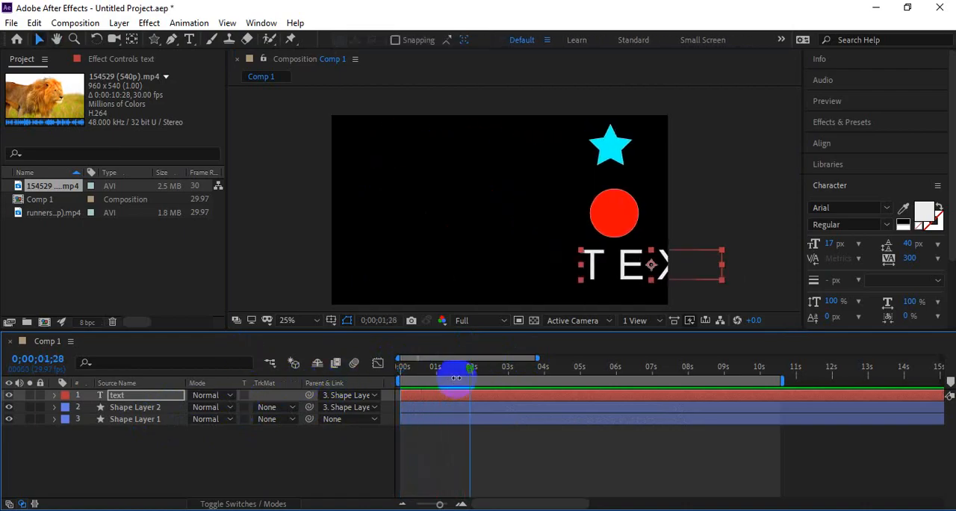
key(space)
key(space)
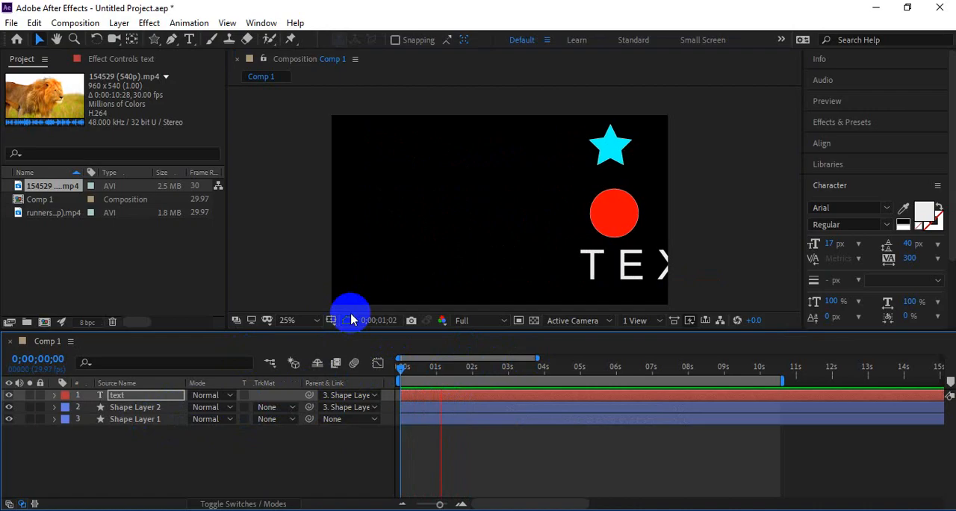
click(444, 366)
drag(444, 366, 372, 402)
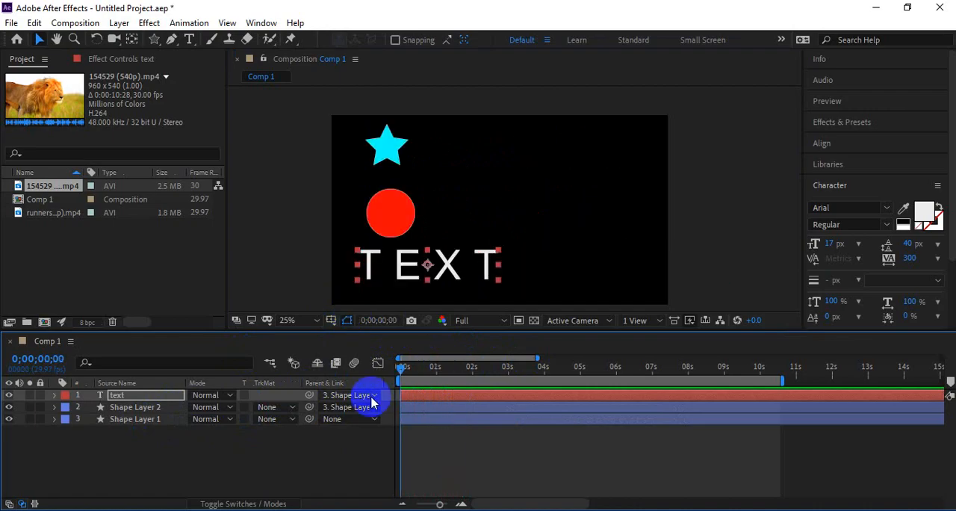
click(391, 228)
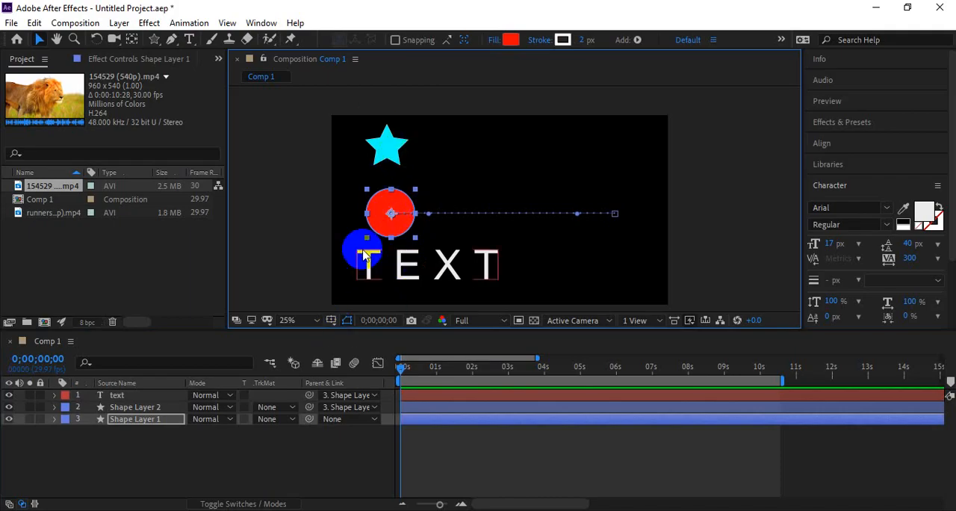
click(127, 407)
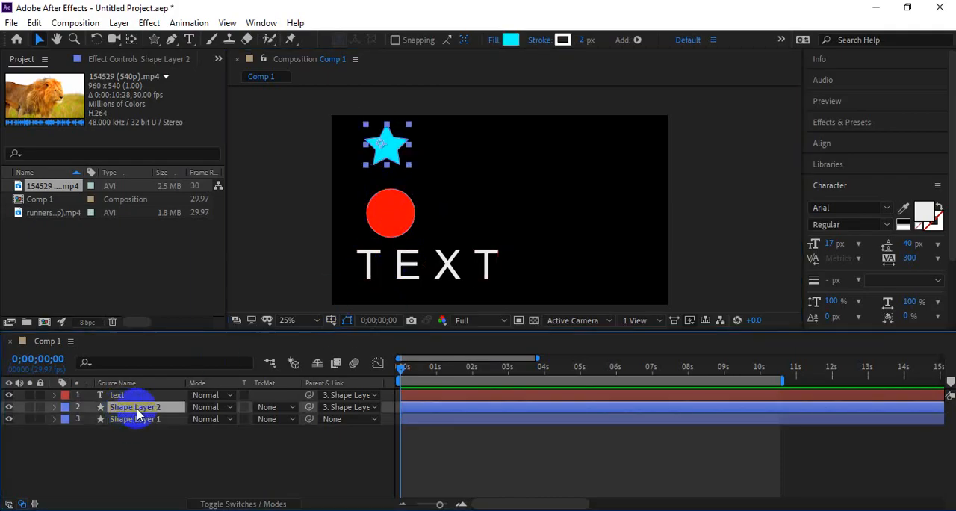
key(s)
click(91, 421)
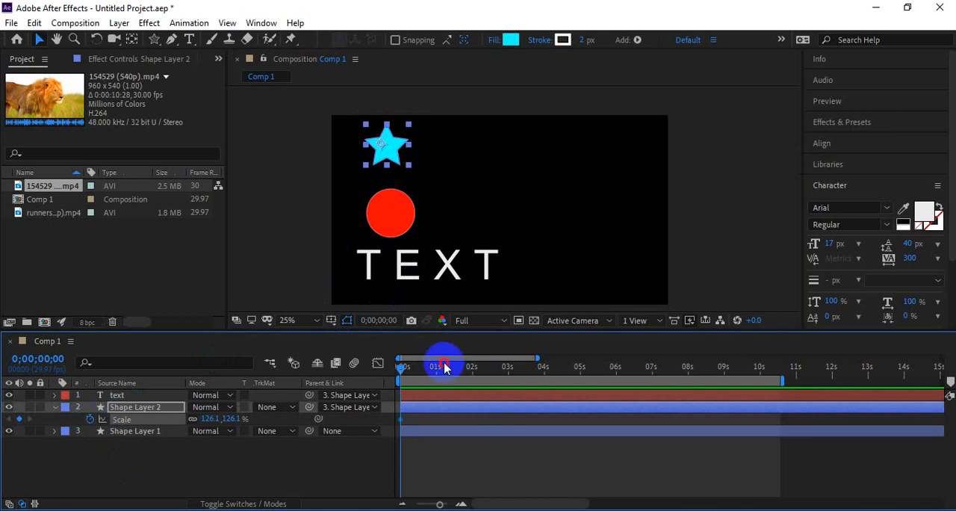
mouse_move(441, 366)
mouse_down()
mouse_move(408, 371)
mouse_move(438, 367)
mouse_up()
click(224, 425)
drag(224, 426, 261, 420)
key(ctrl+z)
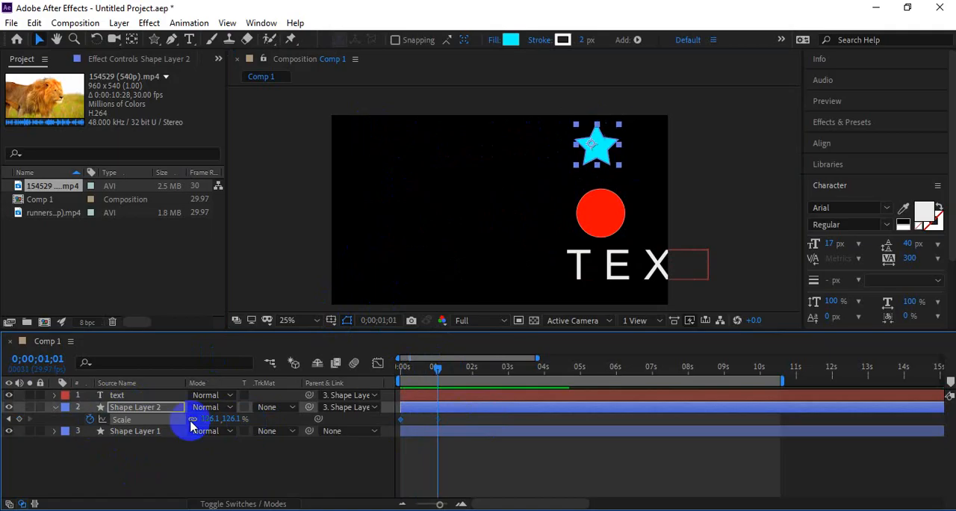
key(Home)
Step: Keyframe Shape Layer 1's Scale at the start, at 137.3% at 0;00;01;02 and at 51.3% at 0;00;01;24
click(128, 433)
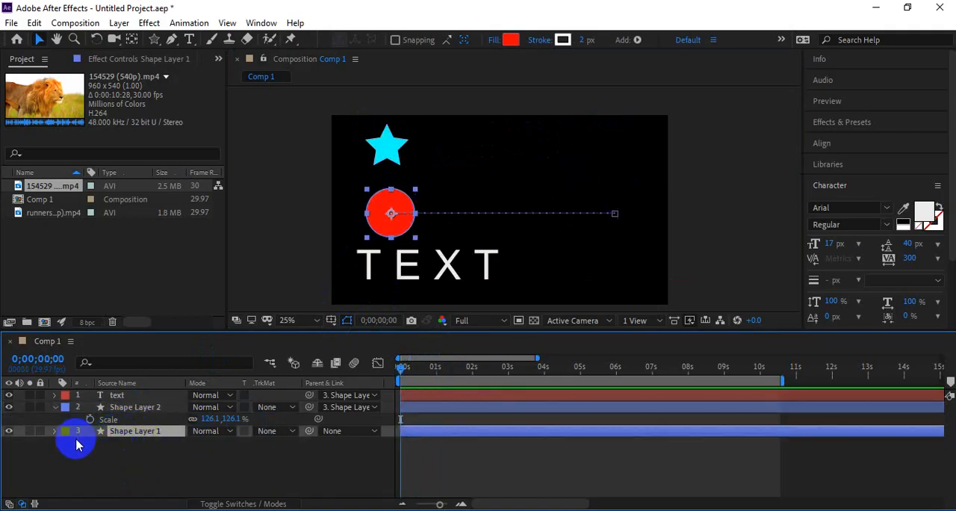
click(90, 443)
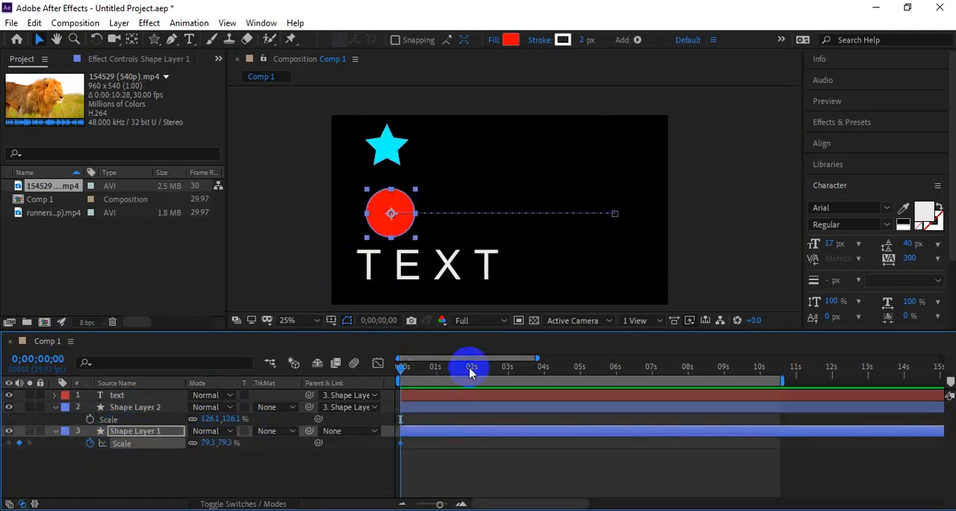
drag(442, 369, 440, 375)
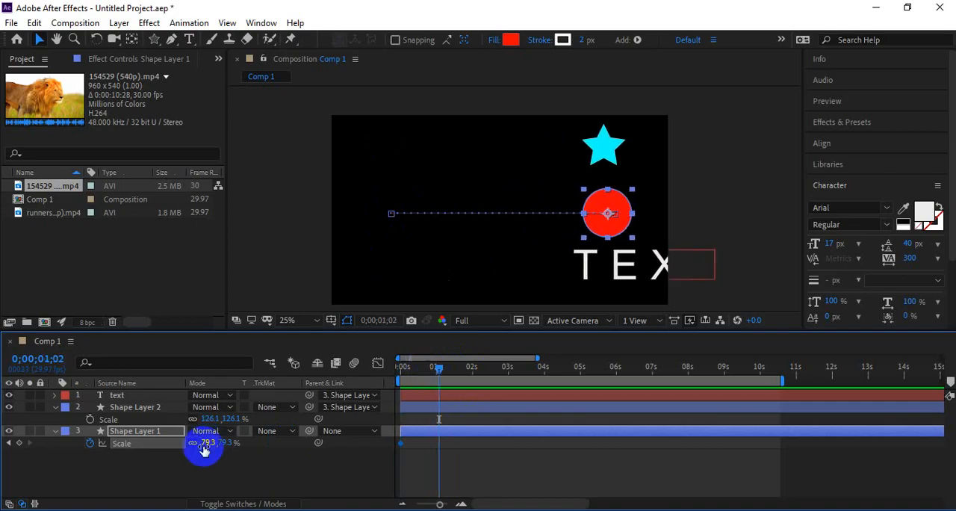
drag(208, 442, 252, 444)
drag(433, 366, 475, 375)
key(space)
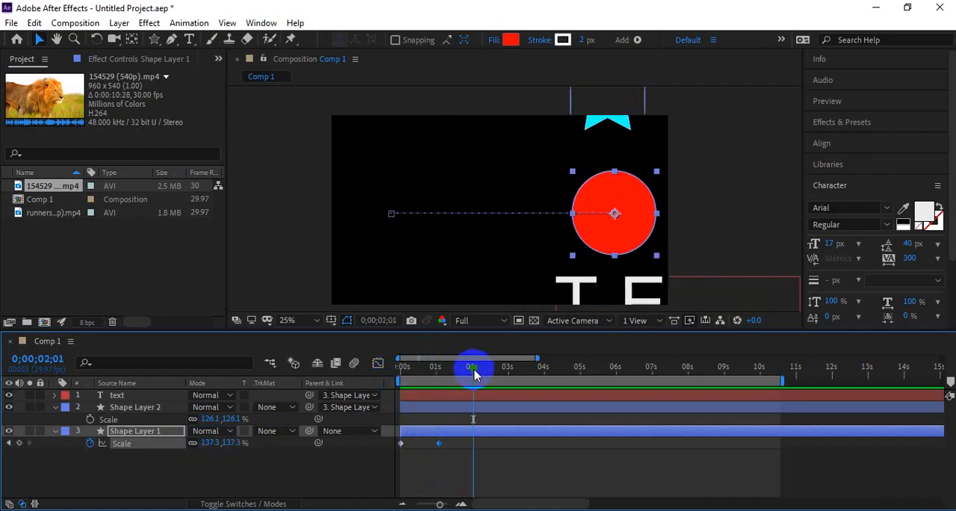
drag(209, 443, 146, 438)
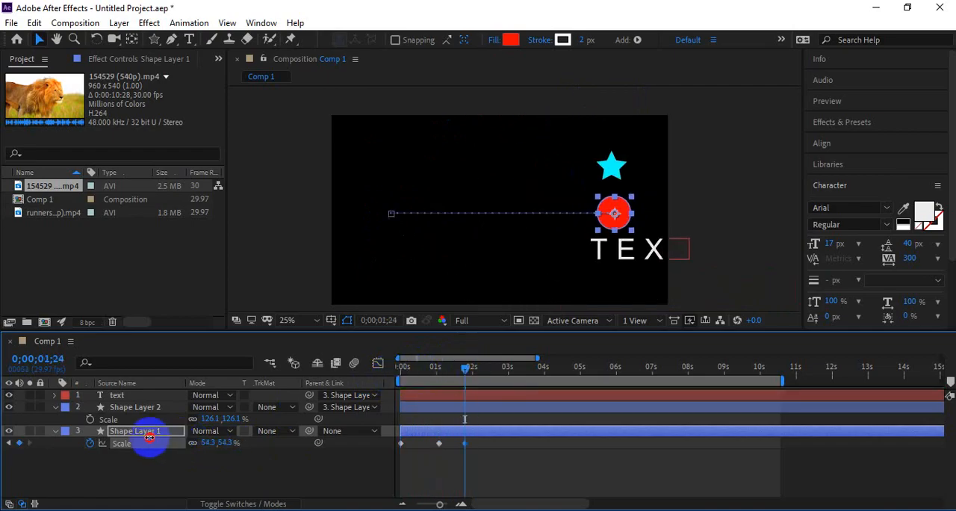
Step: Preview the circle's scale animation together with its parented star and text from the start
drag(422, 378, 358, 384)
key(space)
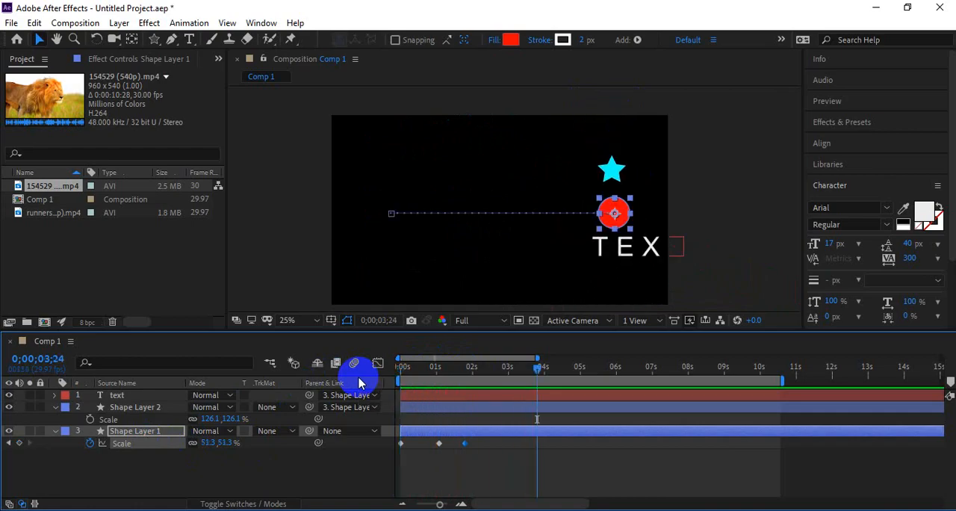
click(407, 371)
key(space)
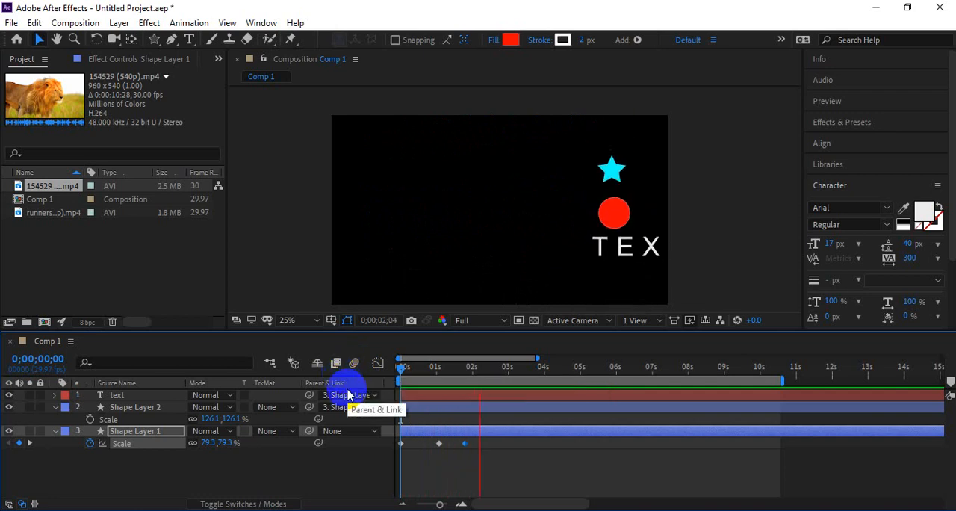
Step: Set the parent of the star layer, Shape Layer 2, to None and preview the animation from the start
click(320, 407)
click(344, 407)
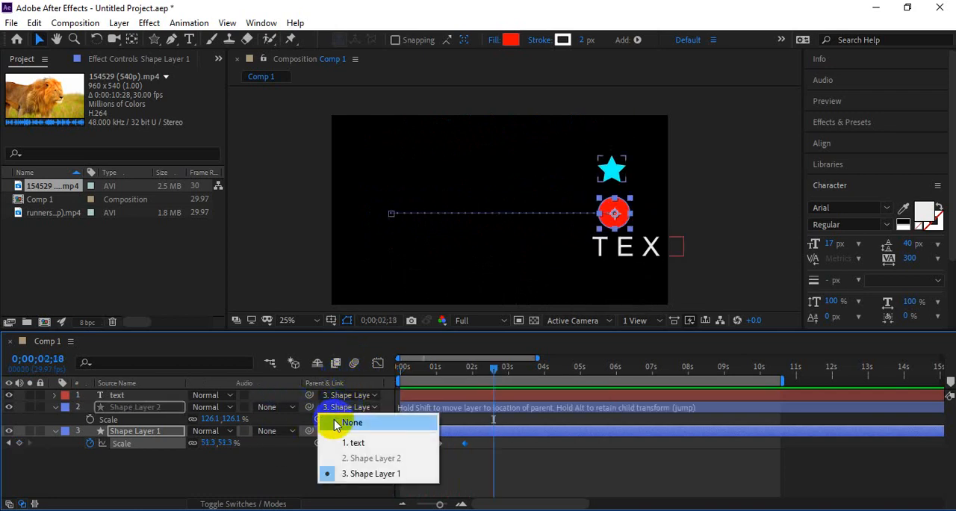
click(332, 421)
drag(469, 369, 397, 371)
key(space)
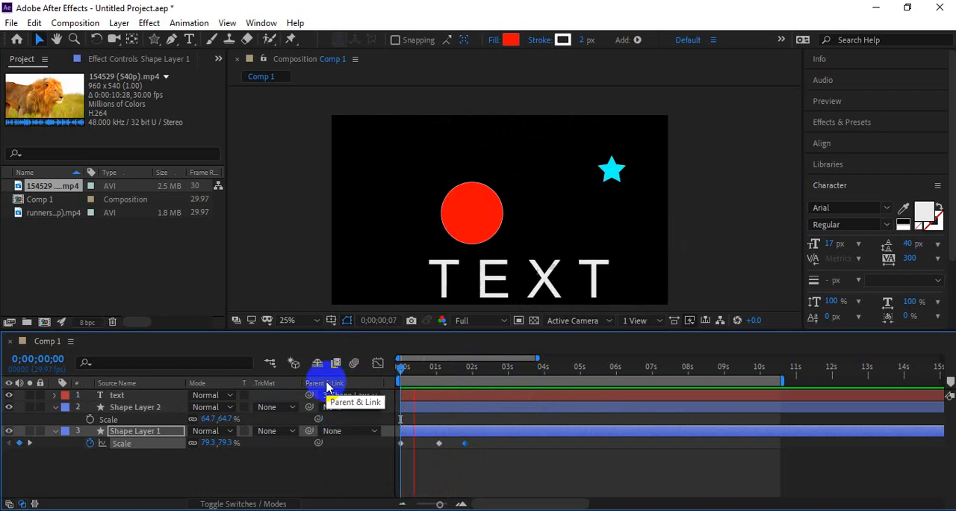
key(space)
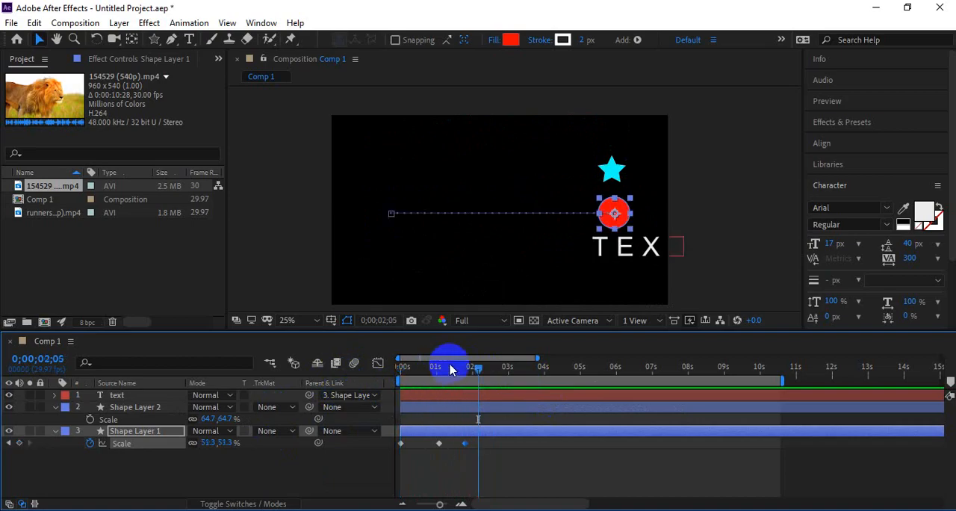
drag(449, 367, 397, 369)
key(space)
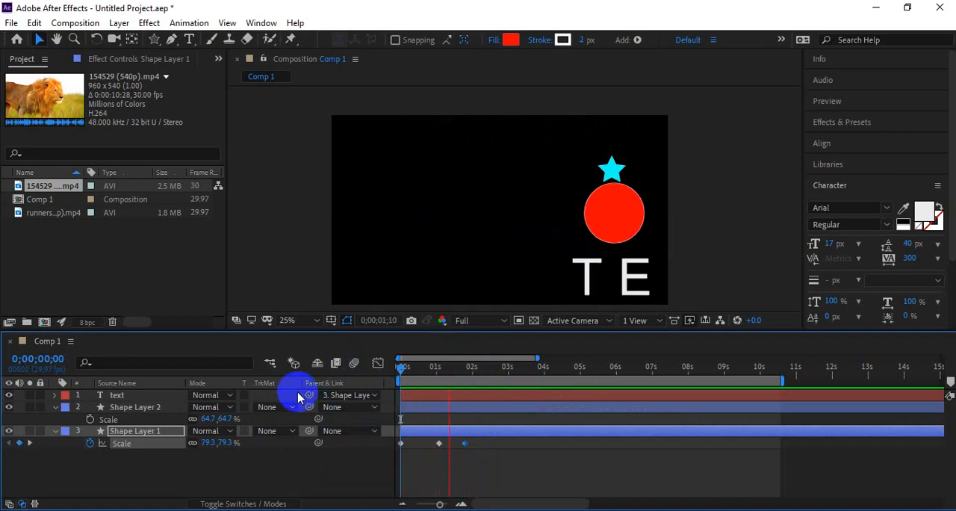
Step: Switch to the Google Meet call in Chrome and check its in-call messages and participant list
drag(174, 476, 84, 395)
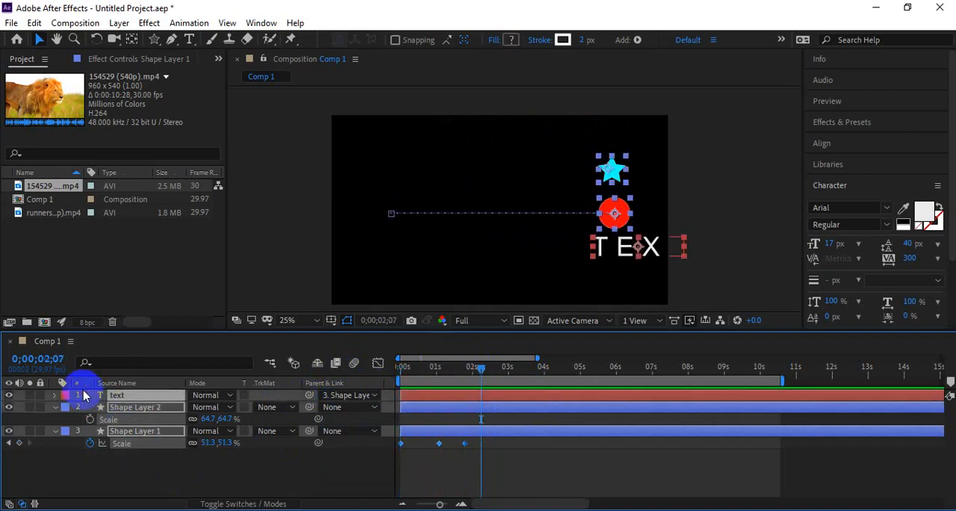
key(alt+Tab)
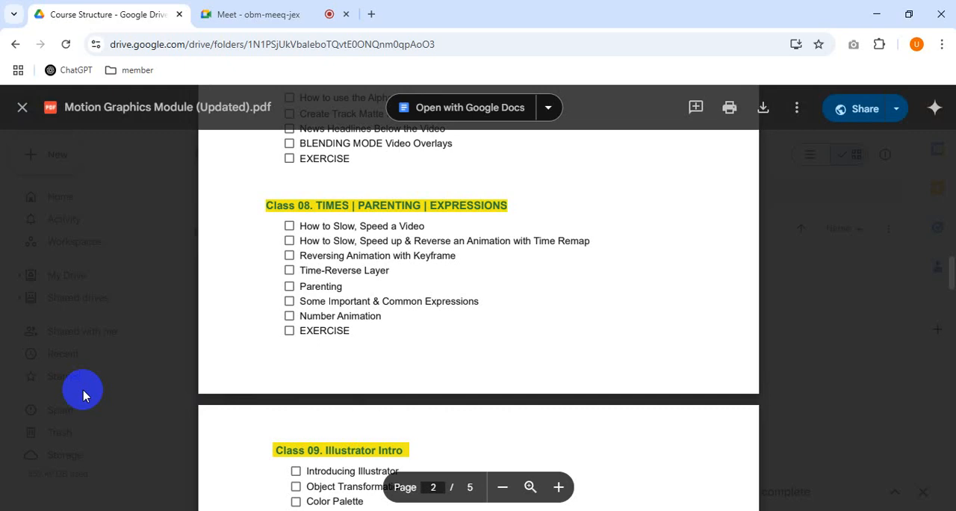
click(253, 14)
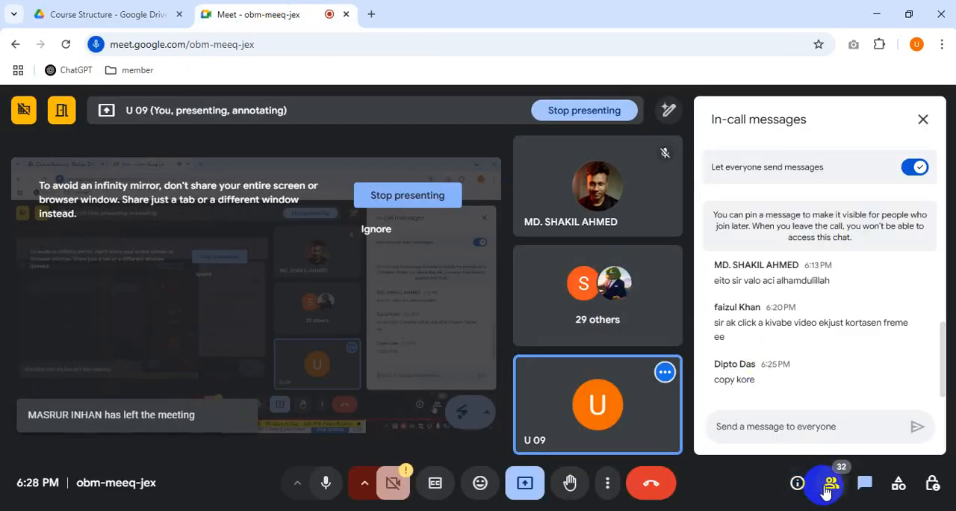
click(830, 482)
click(112, 15)
click(224, 14)
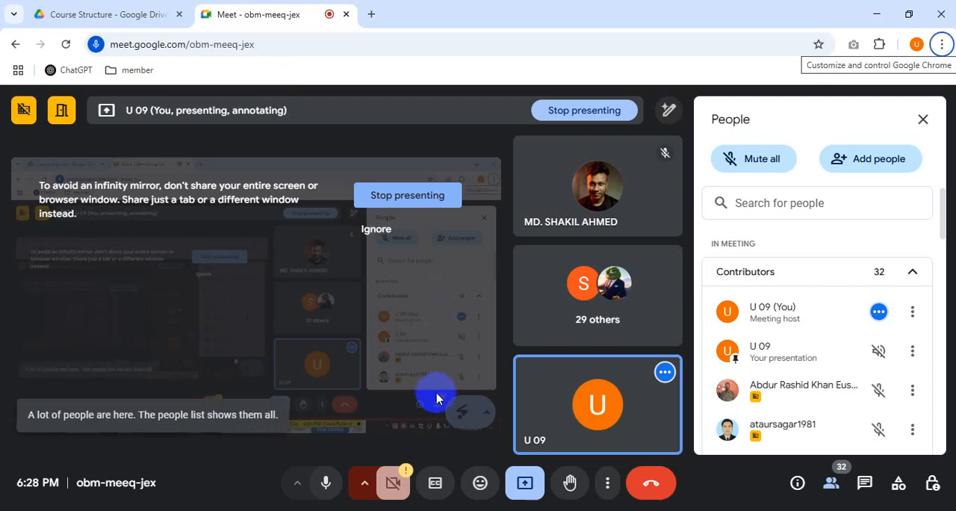
click(865, 483)
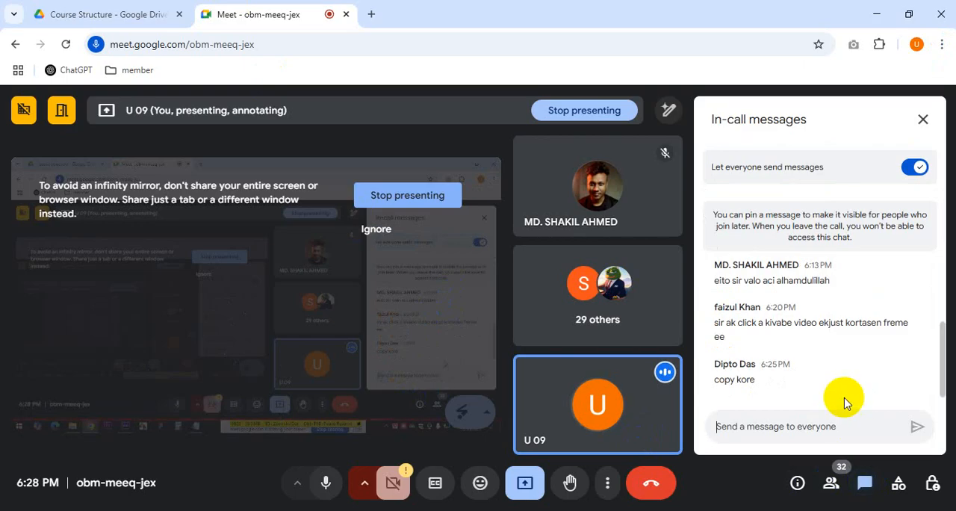
click(831, 483)
Step: Switch to the course outline PDF in Google Drive and point out the Class 08 topic "Some Important & Common Expressions"
key(alt+Tab)
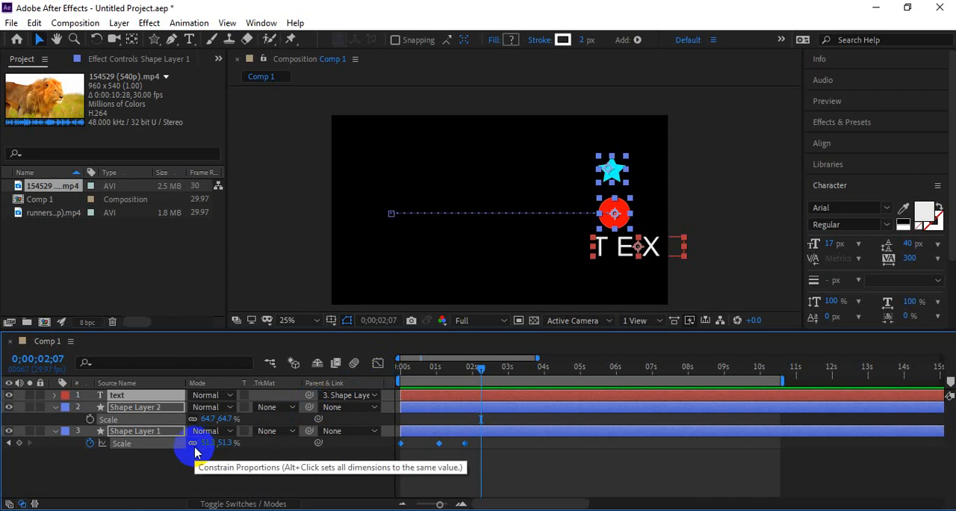
drag(193, 452, 150, 377)
key(alt+Tab)
click(157, 14)
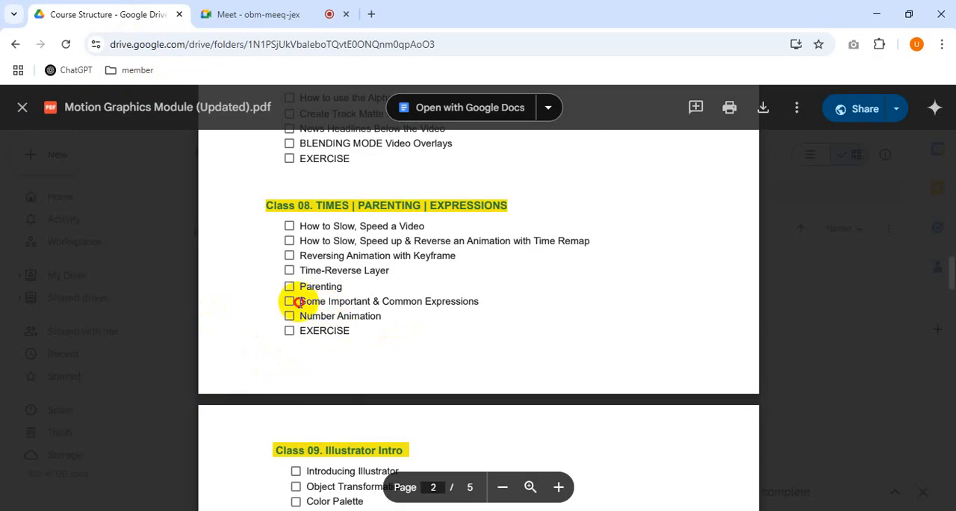
drag(298, 302, 478, 302)
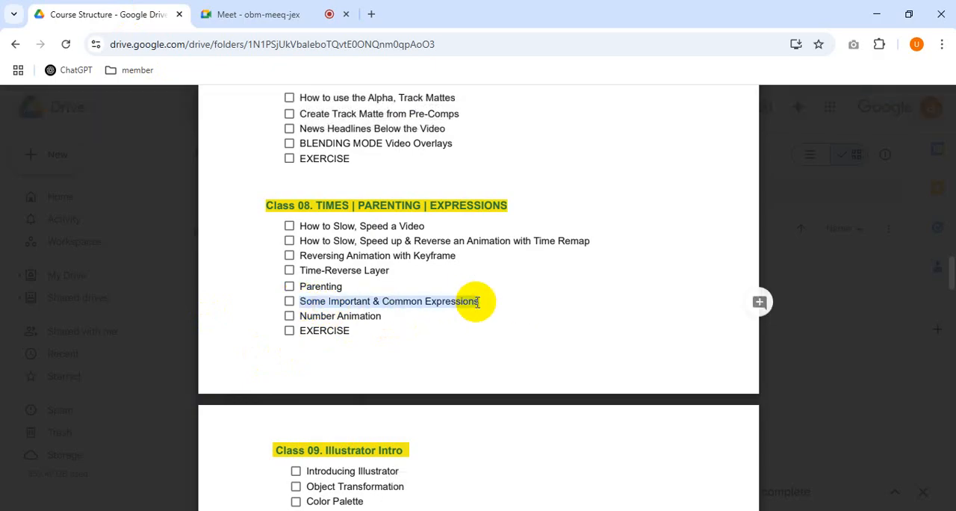
click(442, 341)
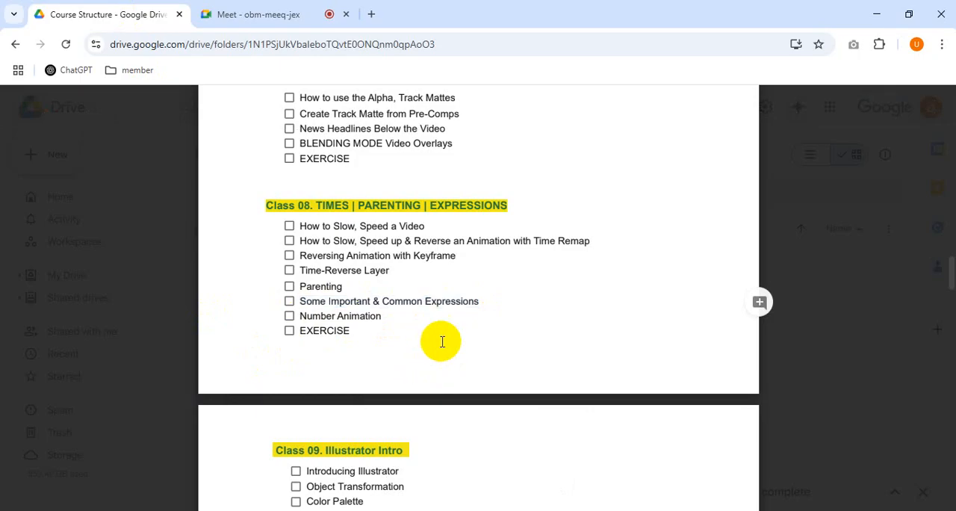
Step: Switch back to After Effects and delete the text, Shape Layer 2 and Shape Layer 1 layers from Comp 1
key(alt+Tab)
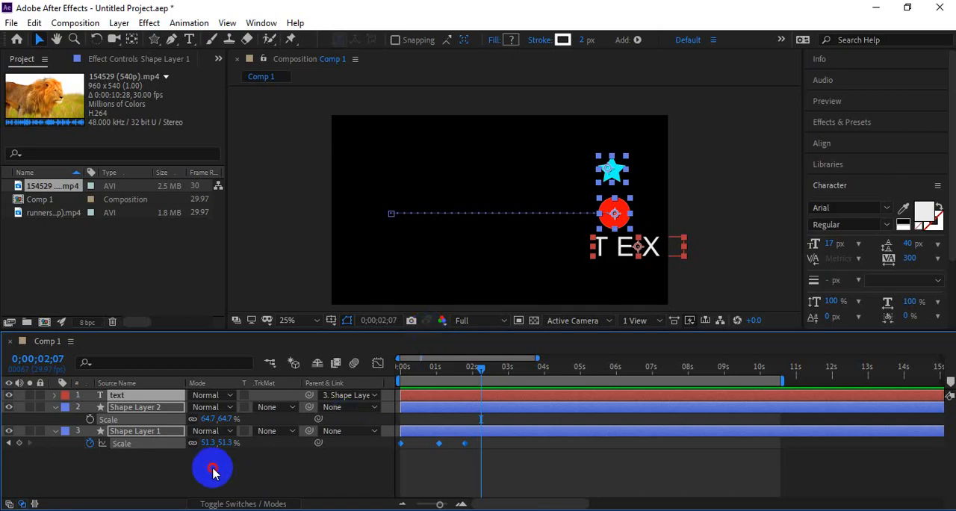
drag(224, 466, 98, 397)
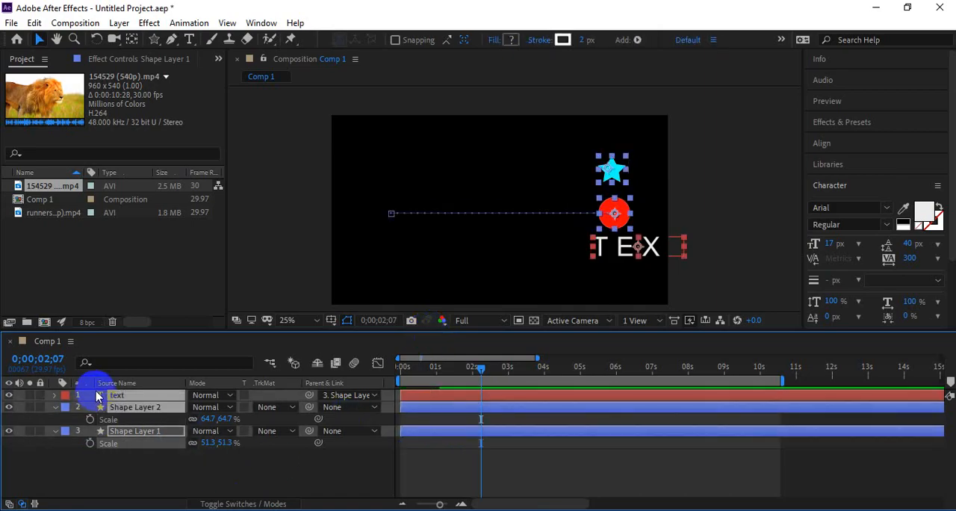
key(Delete)
Step: Switch to the AE Expression file in Notepad and look through its expressions, from Number Counting to the Bounce Expression
key(alt+Tab)
key(alt+Tab)
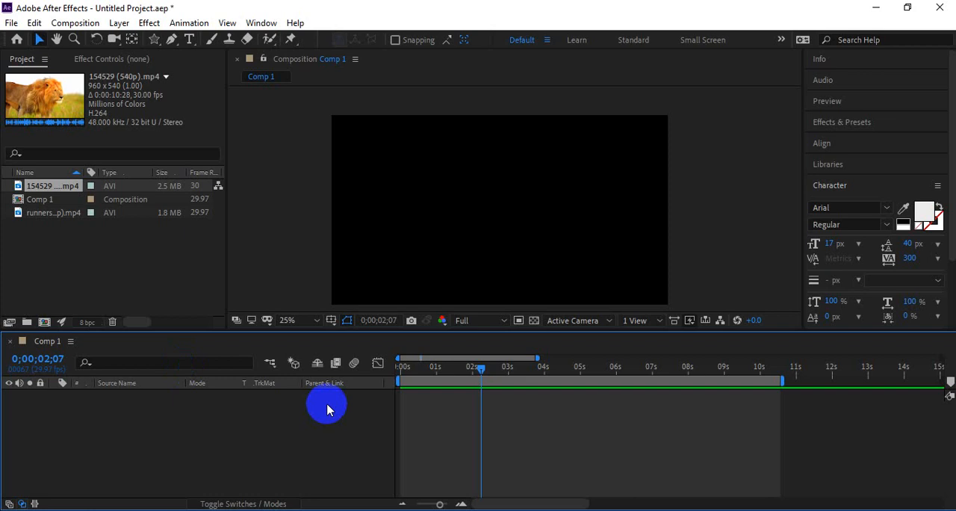
mouse_move(228, 510)
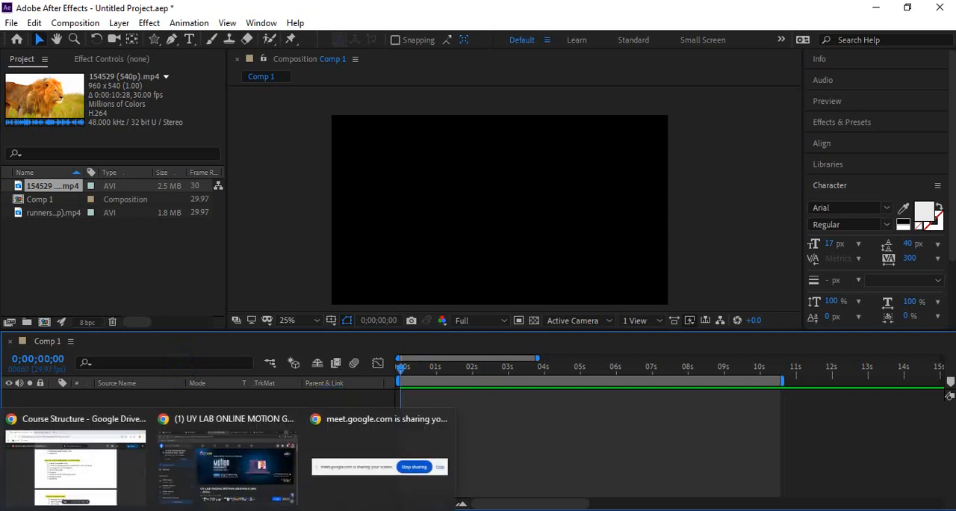
click(358, 478)
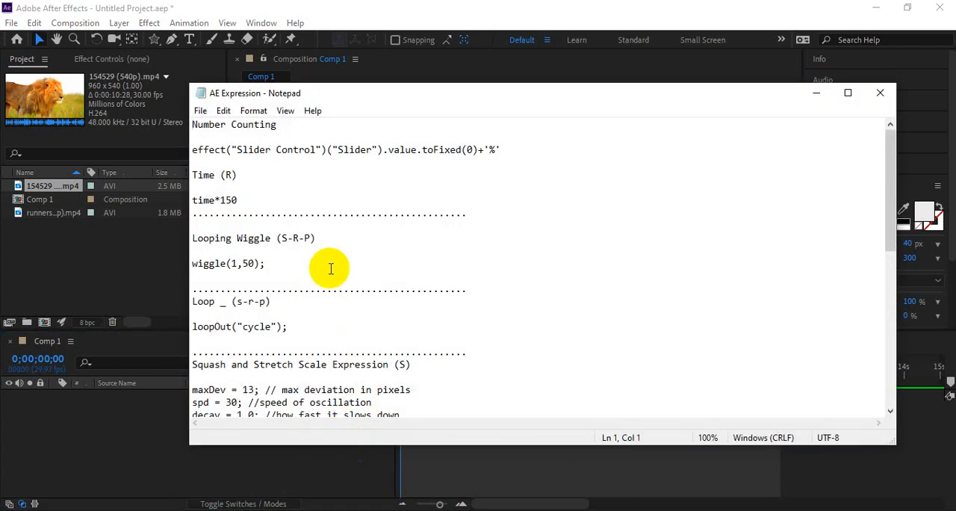
click(332, 183)
scroll(416, 239, down, 10)
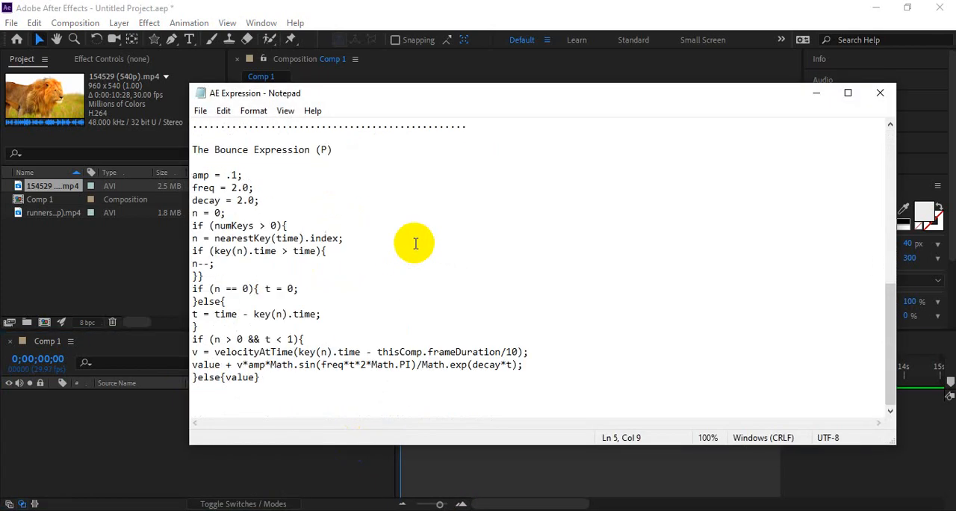
scroll(416, 243, up, 9)
scroll(416, 242, down, 9)
scroll(416, 243, up, 9)
drag(531, 99, 488, 78)
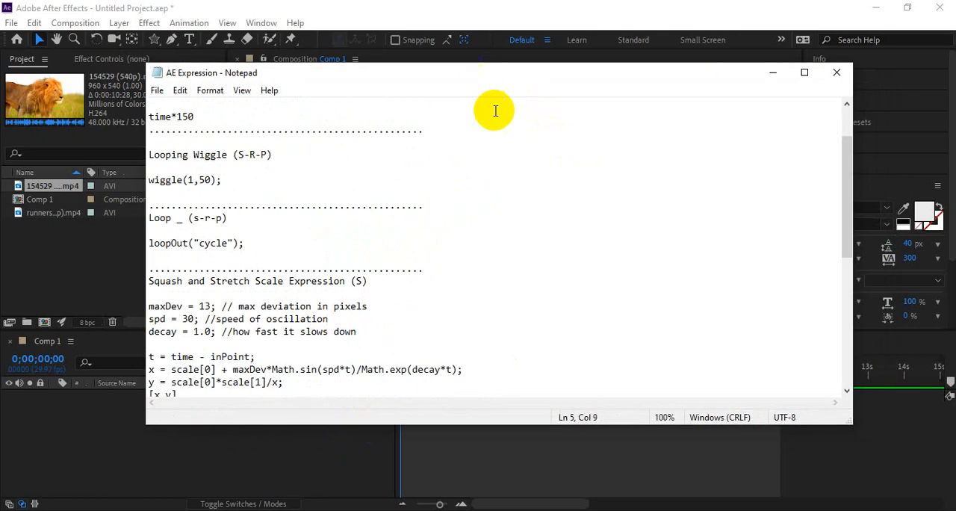
Step: Make the Notepad window taller and narrower, reposition it slightly, and return to the start of the expression list
drag(518, 425, 522, 491)
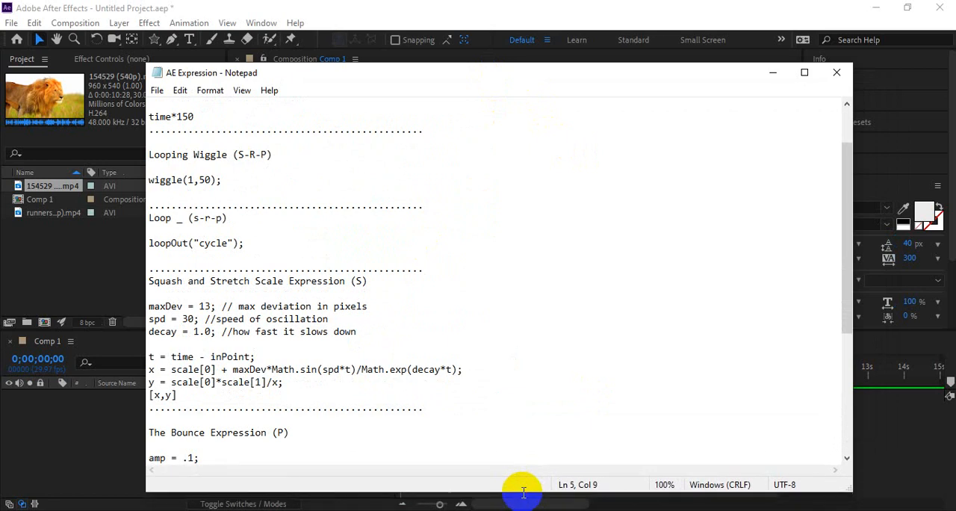
drag(851, 370, 734, 369)
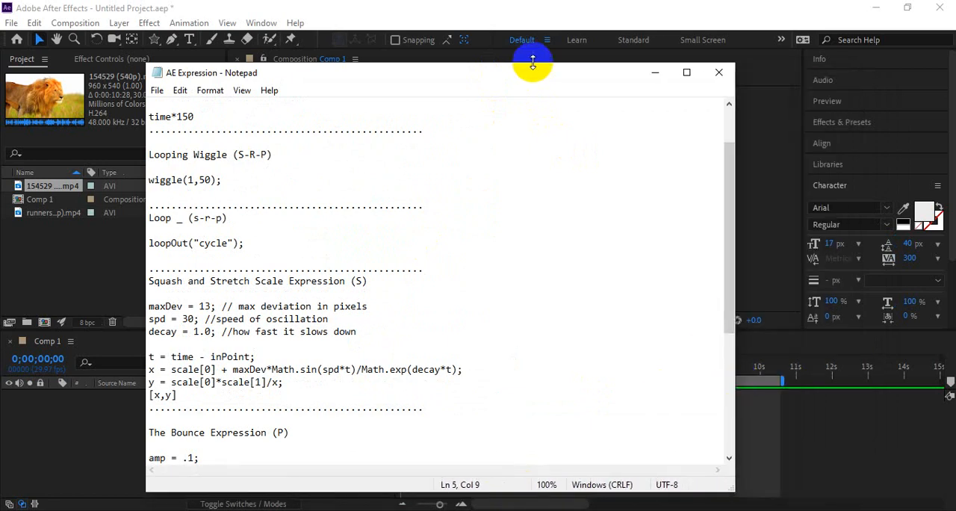
drag(512, 74, 541, 70)
scroll(496, 173, up, 2)
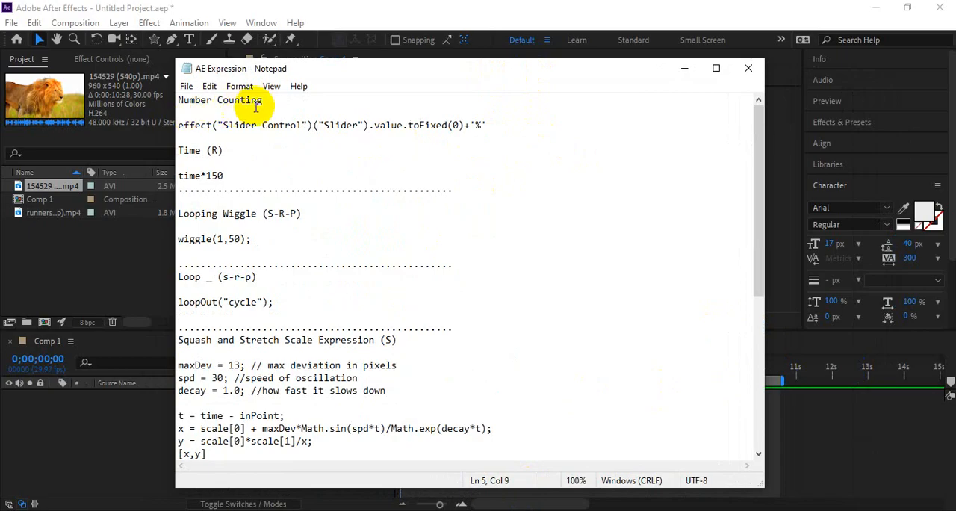
Step: Highlight the Number Counting slider expression and then the Time (R) expression time*150 to point them out
drag(486, 125, 173, 124)
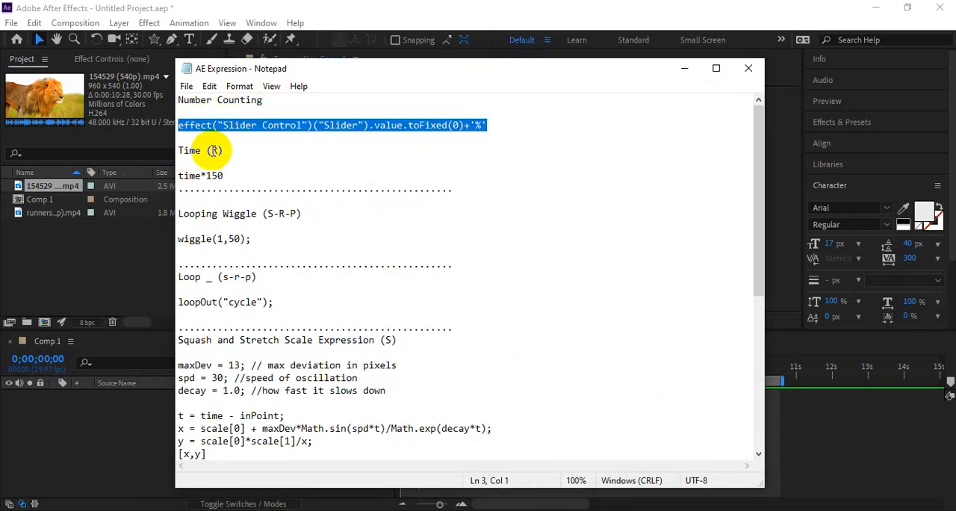
click(252, 154)
drag(224, 175, 171, 176)
click(266, 162)
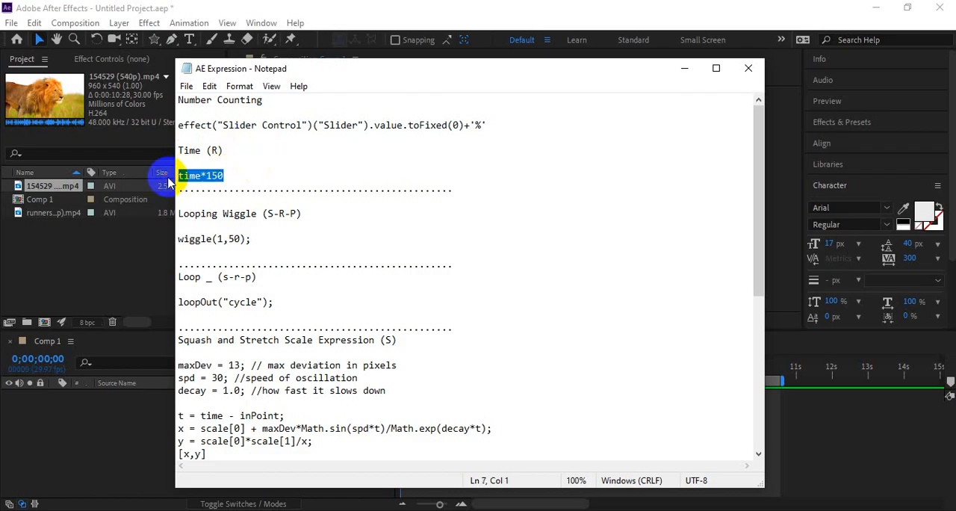
Step: Switch back to After Effects and draw a cyan circle with the Ellipse Tool near the centre of Comp 1
click(113, 285)
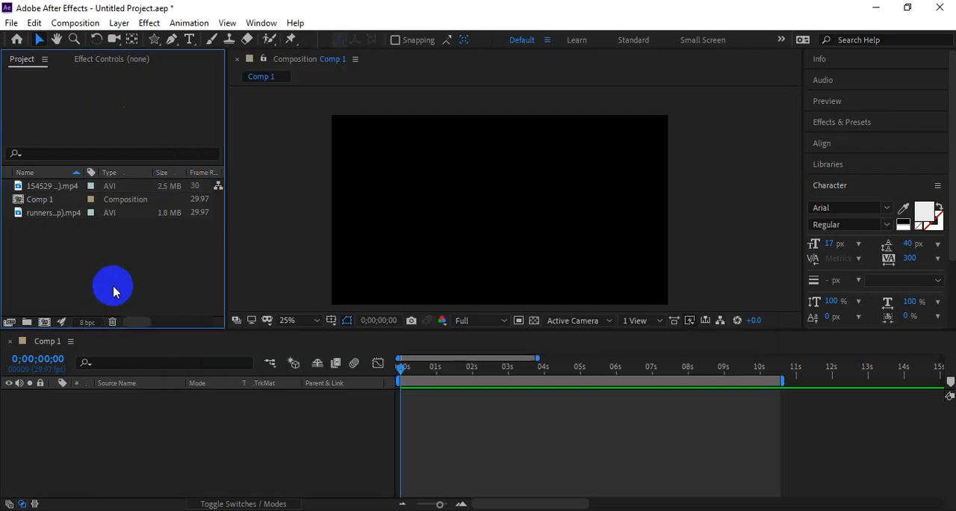
click(428, 377)
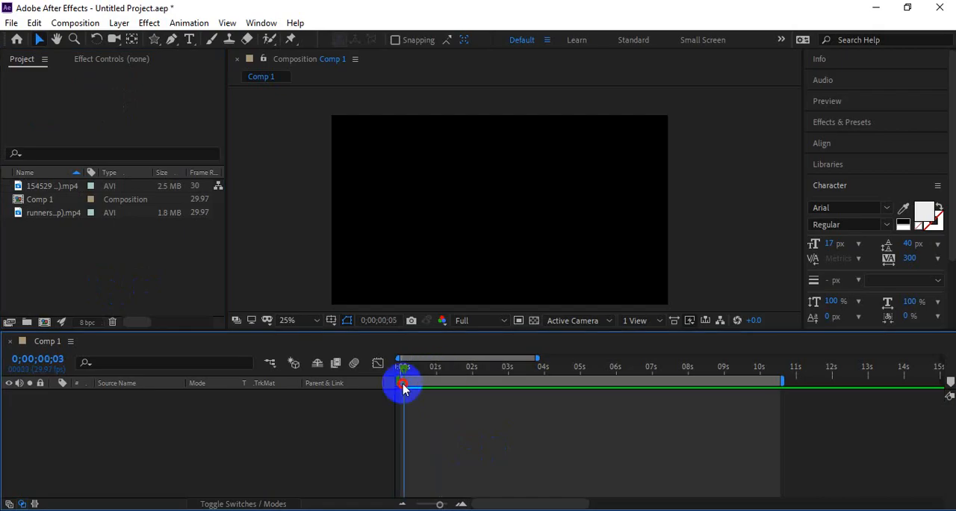
click(158, 42)
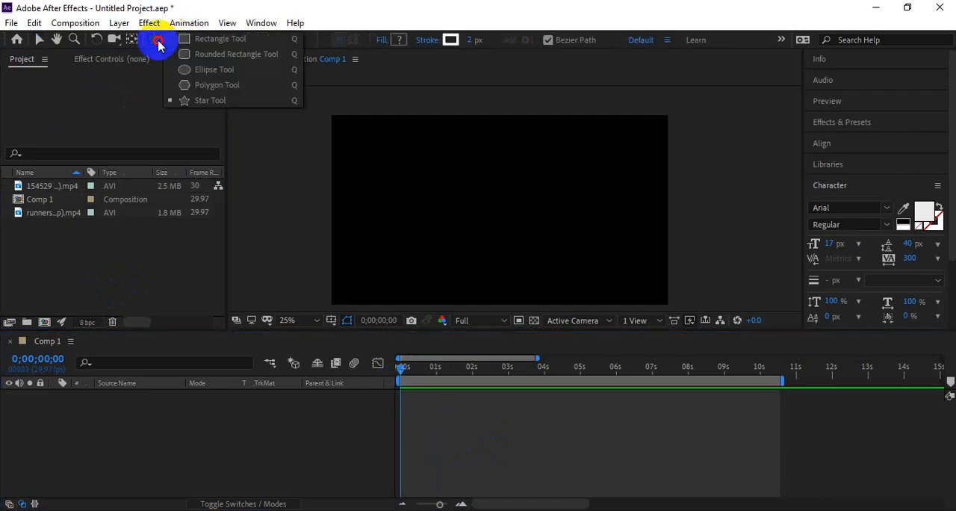
click(192, 71)
mouse_move(446, 172)
mouse_down()
mouse_move(510, 230)
mouse_move(501, 227)
mouse_up()
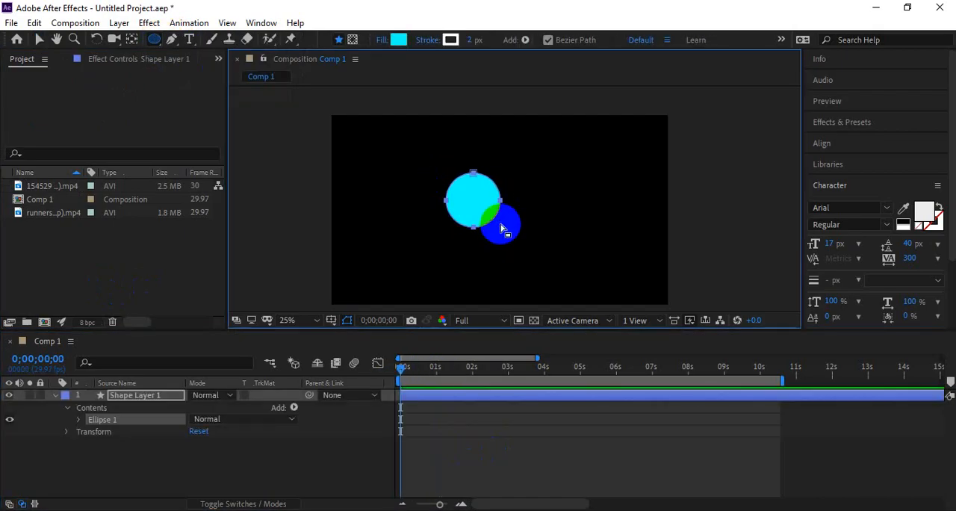
key(v)
click(462, 209)
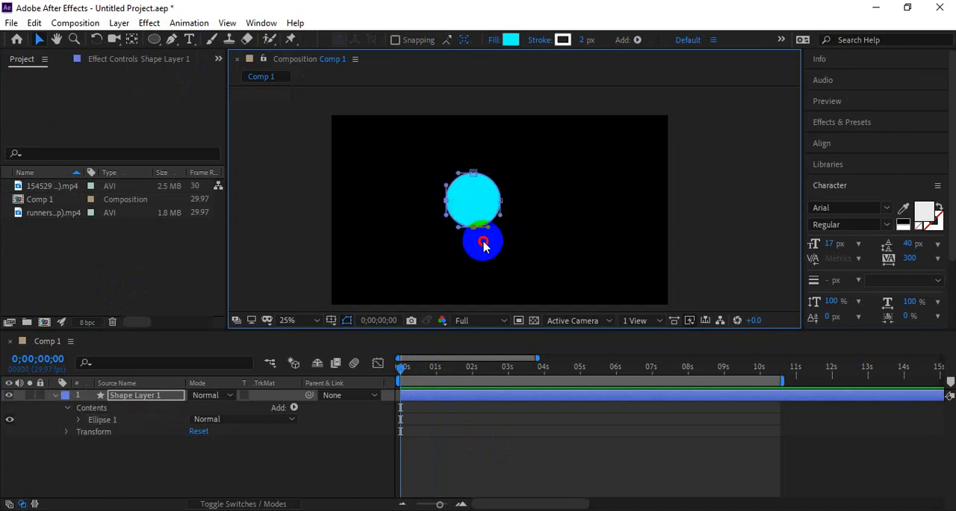
click(475, 202)
click(421, 265)
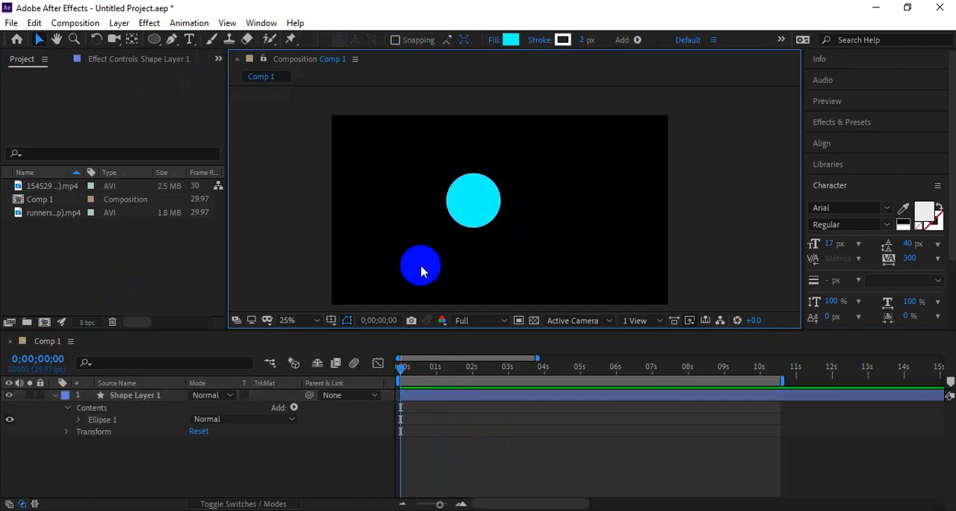
Step: Squash the circle vertically to about half its height and show only the Rotation property of Shape Layer 1
click(481, 203)
drag(474, 228, 473, 215)
click(54, 395)
click(94, 440)
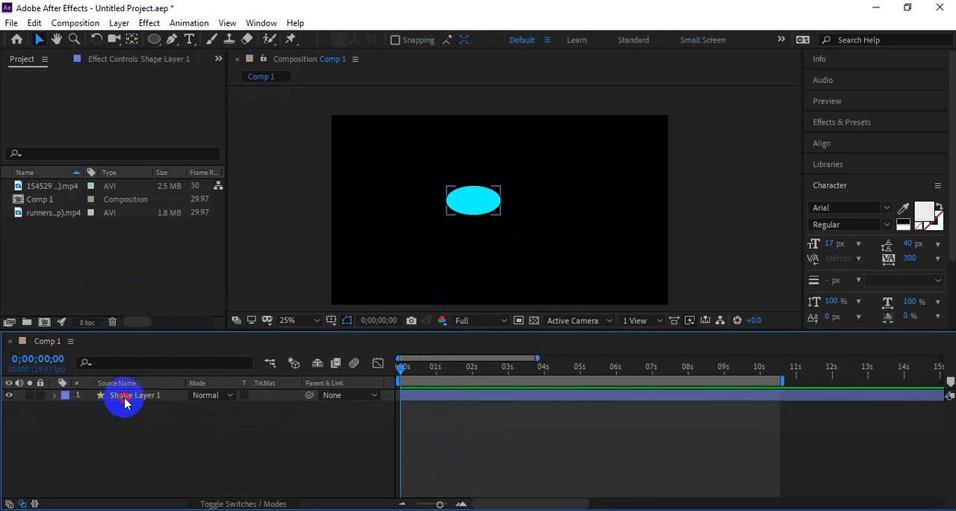
click(122, 395)
key(r)
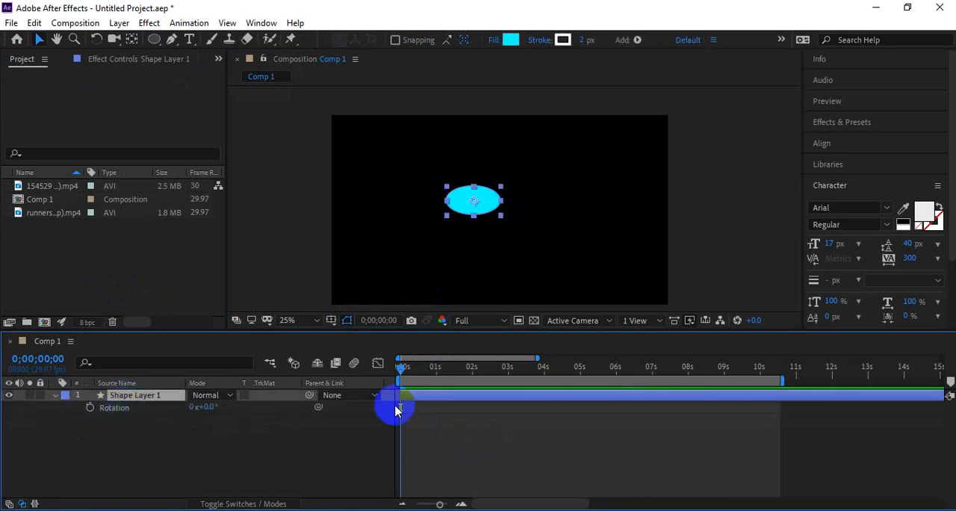
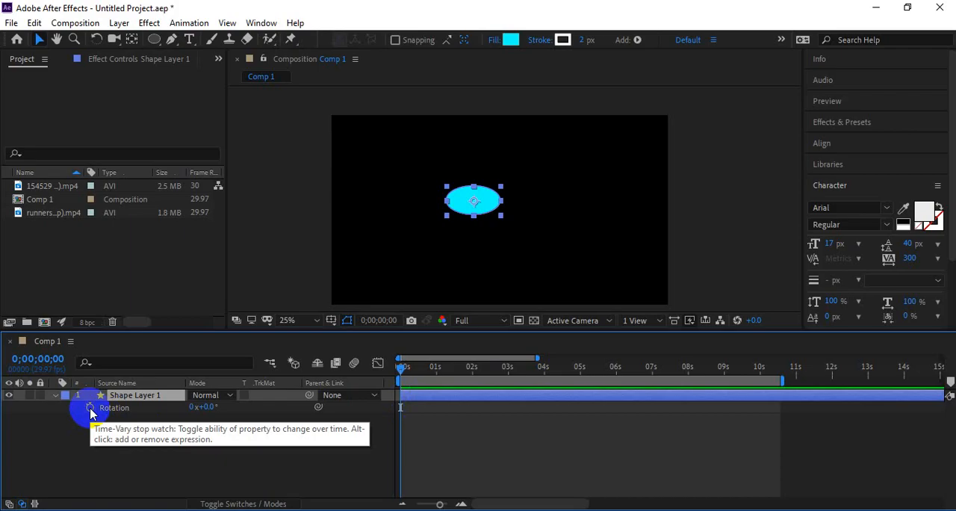
Step: Add an expression to Shape Layer 1's Rotation property and set it to time*150
click(109, 444)
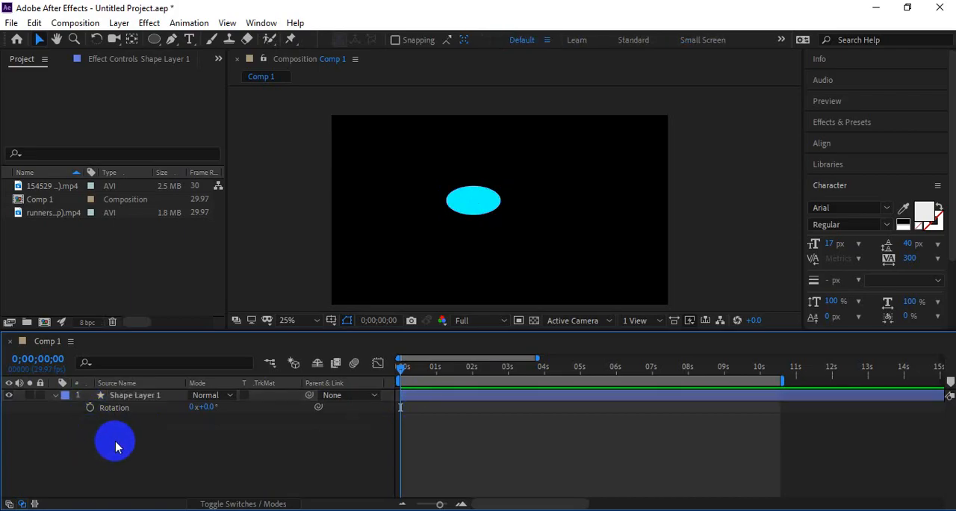
click(94, 411)
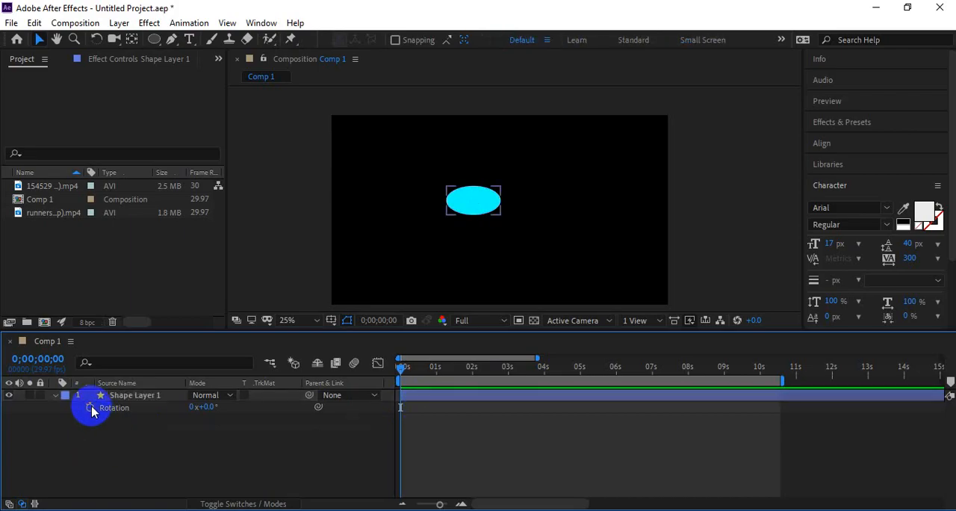
alt+click(91, 408)
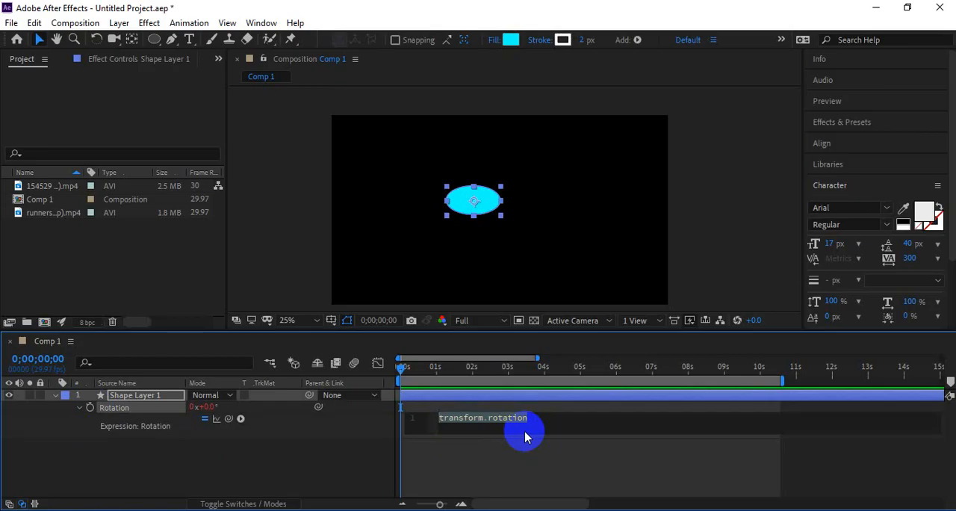
text(time*150)
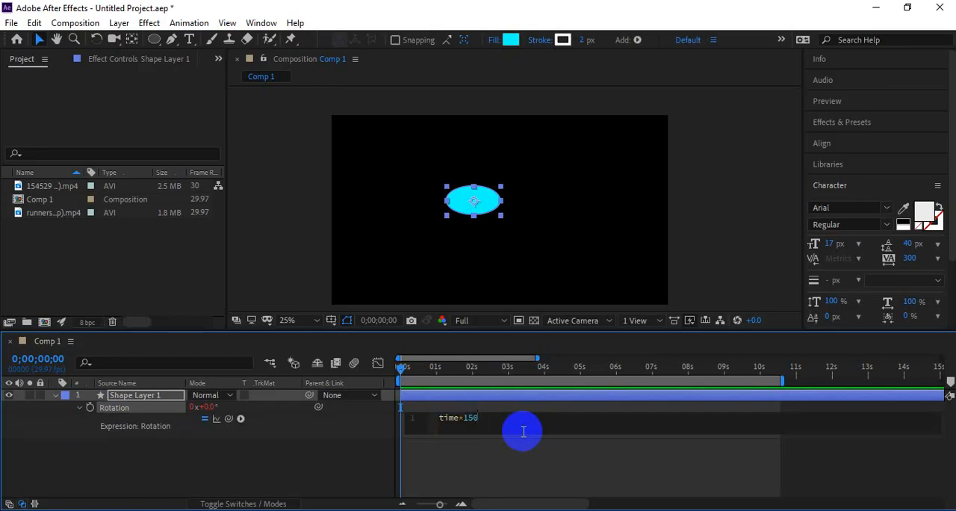
key(alt+Tab)
click(581, 494)
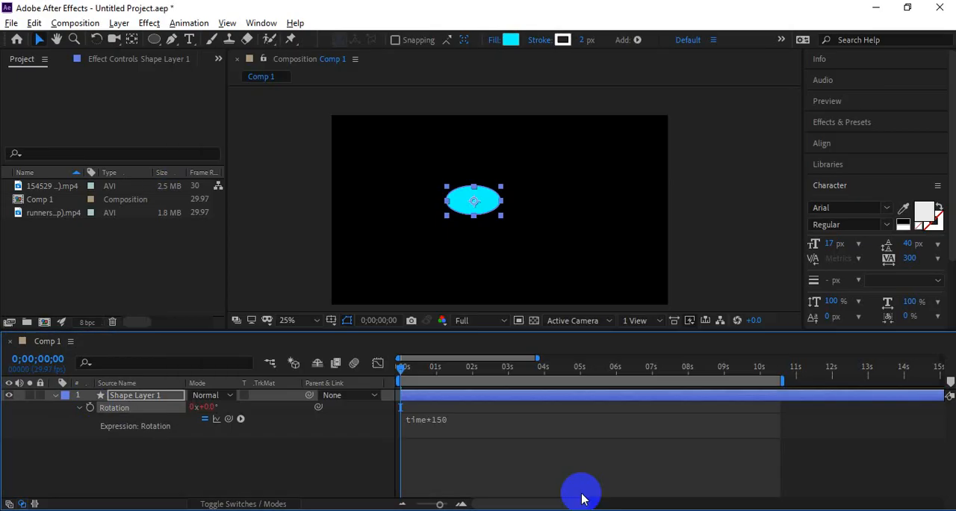
click(454, 427)
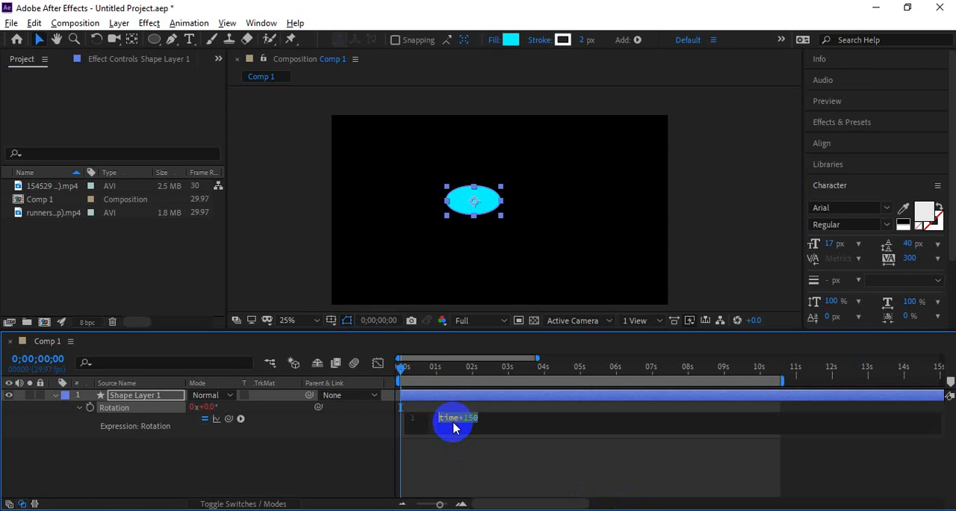
click(424, 457)
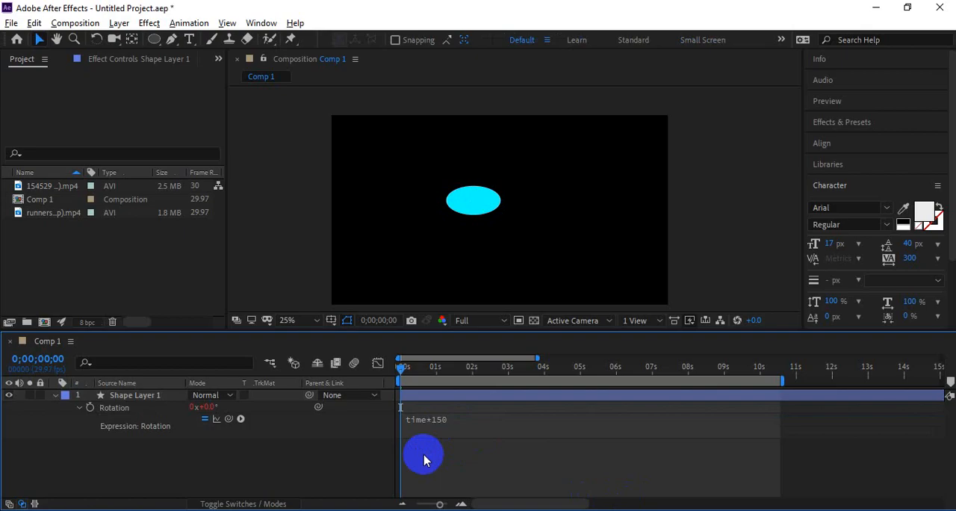
Step: Play the preview of the rotating ellipse and return the playhead to the start
key(space)
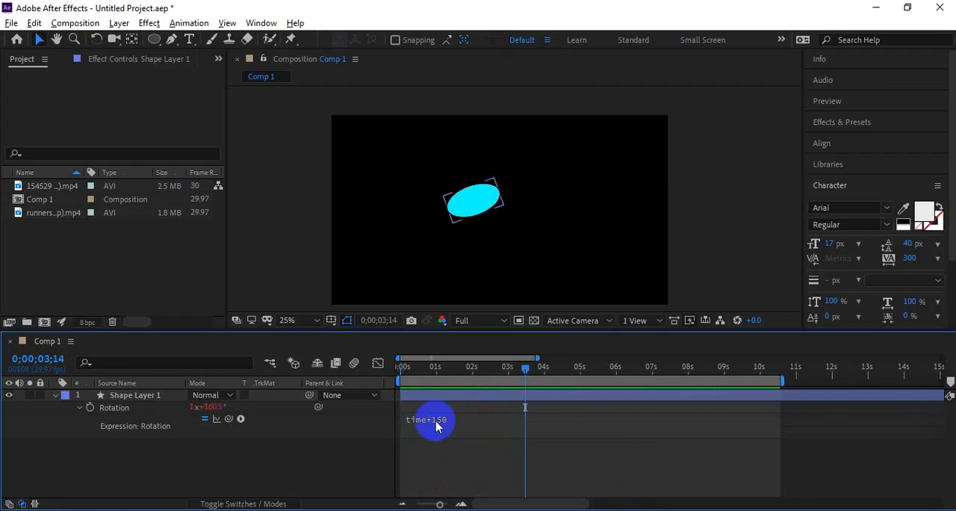
drag(445, 366, 385, 375)
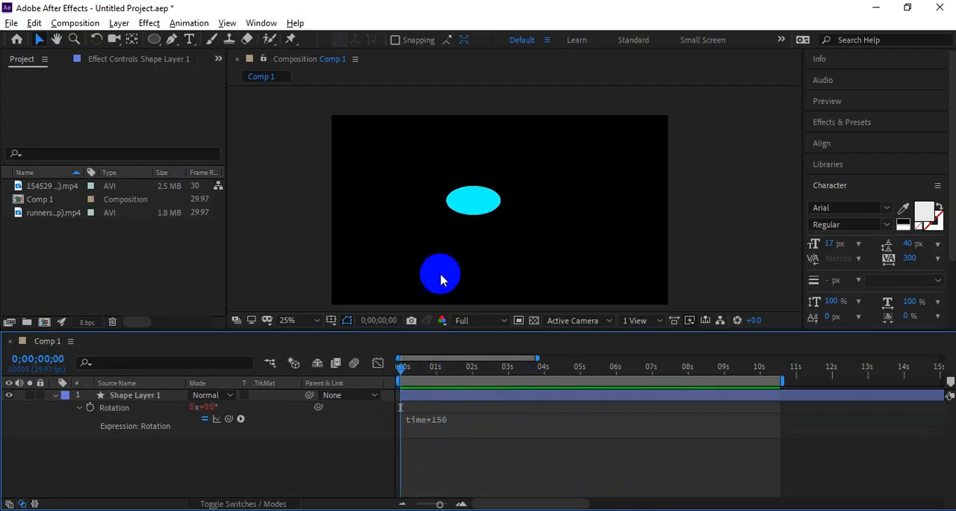
mouse_move(491, 199)
mouse_down()
mouse_move(510, 263)
mouse_move(439, 371)
mouse_move(465, 277)
mouse_move(469, 206)
mouse_move(506, 241)
mouse_move(485, 211)
mouse_move(458, 474)
mouse_up()
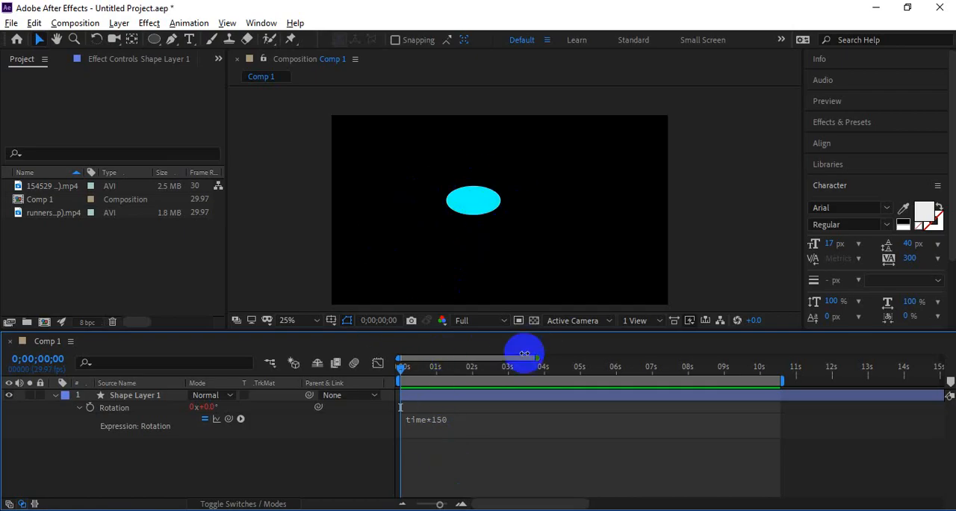
Step: Extend the work area to the end of the composition and preview the rotation again
drag(781, 379, 941, 383)
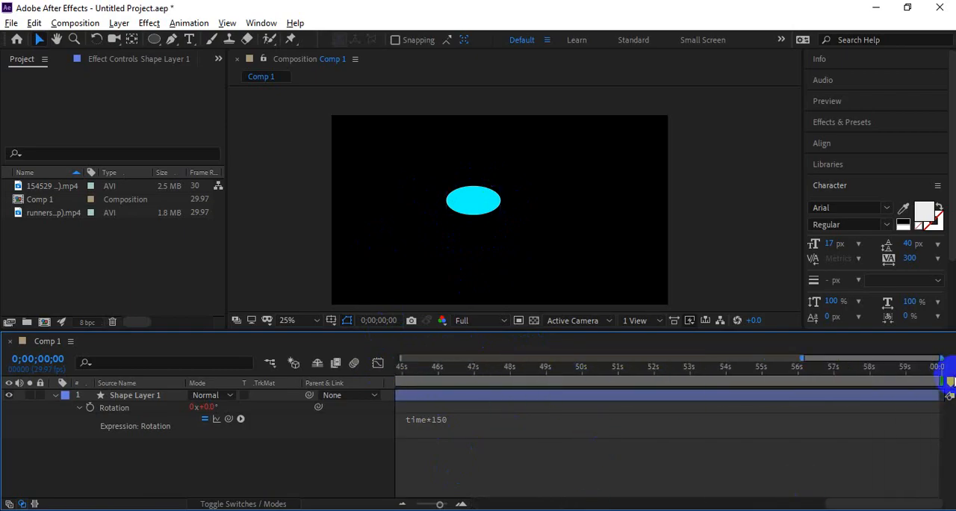
key(space)
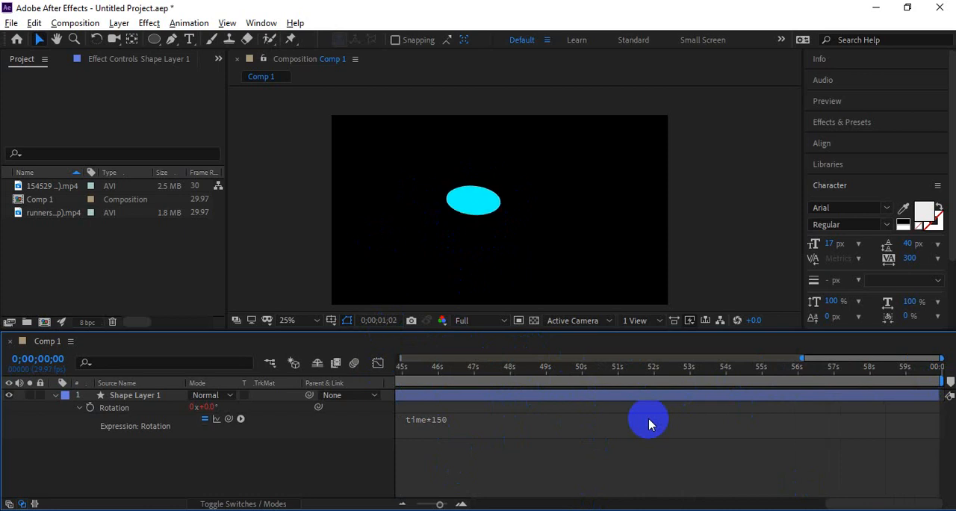
key(space)
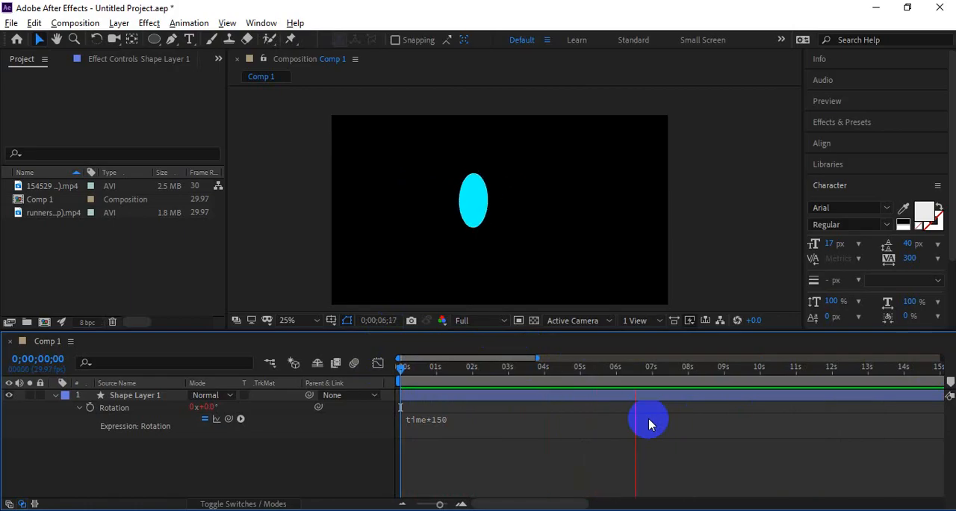
key(space)
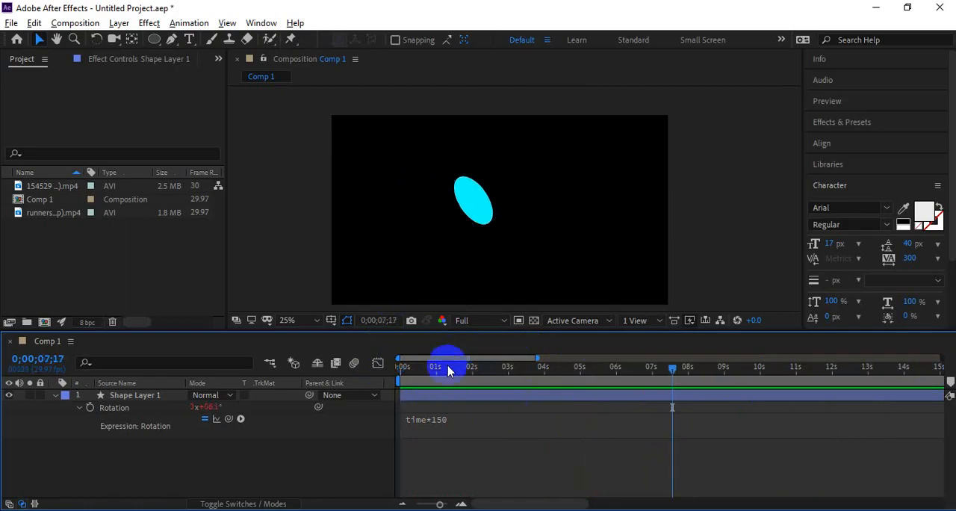
Step: Change the rotation expression to time*500 and replay it from the start
click(457, 419)
click(469, 418)
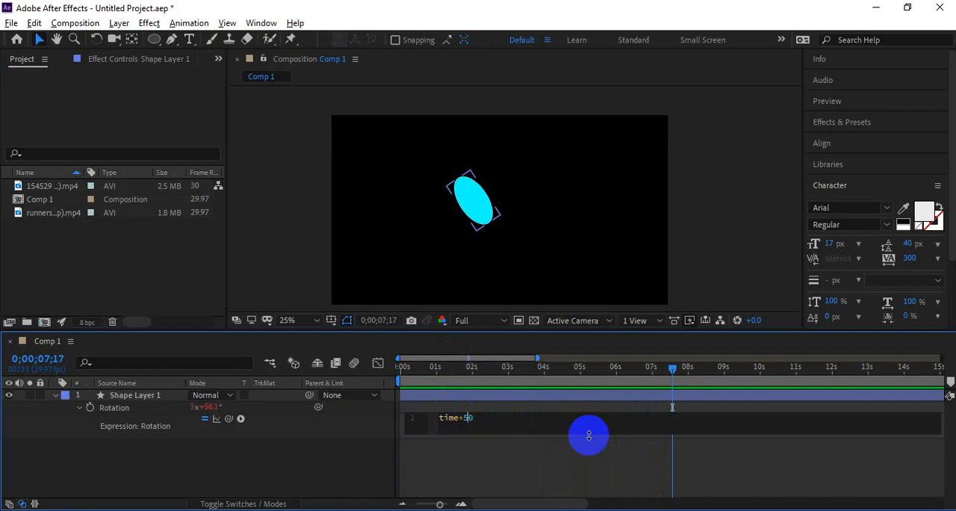
click(589, 436)
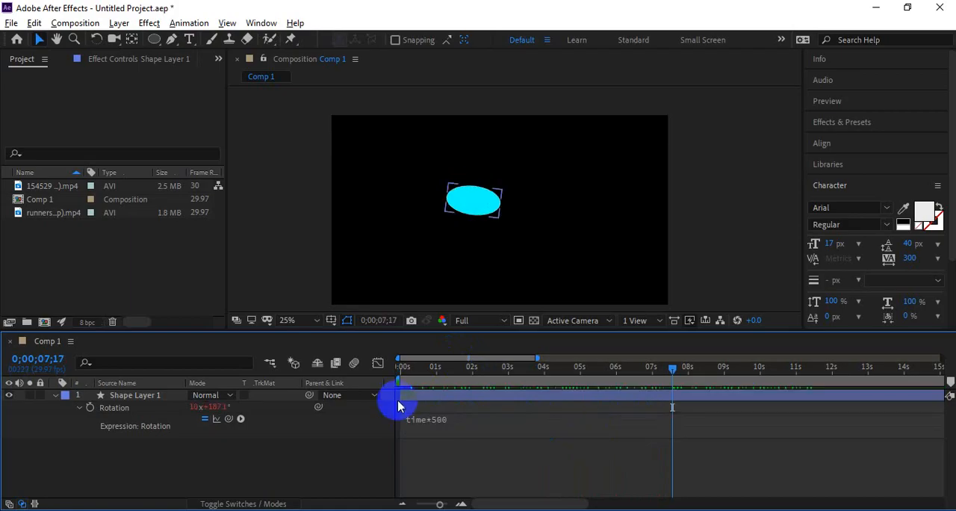
click(401, 373)
key(space)
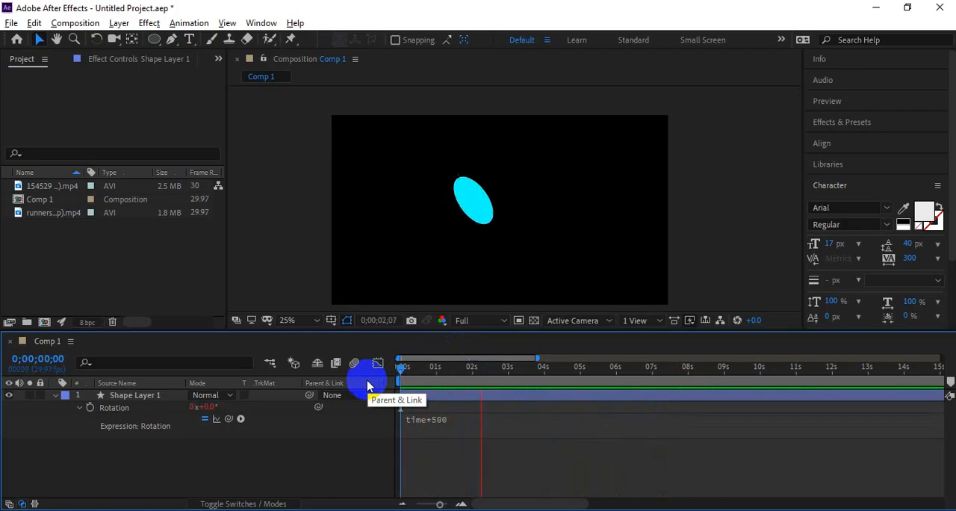
Step: Change the rotation expression to time*900 and preview the faster spin from the start
click(439, 421)
click(464, 418)
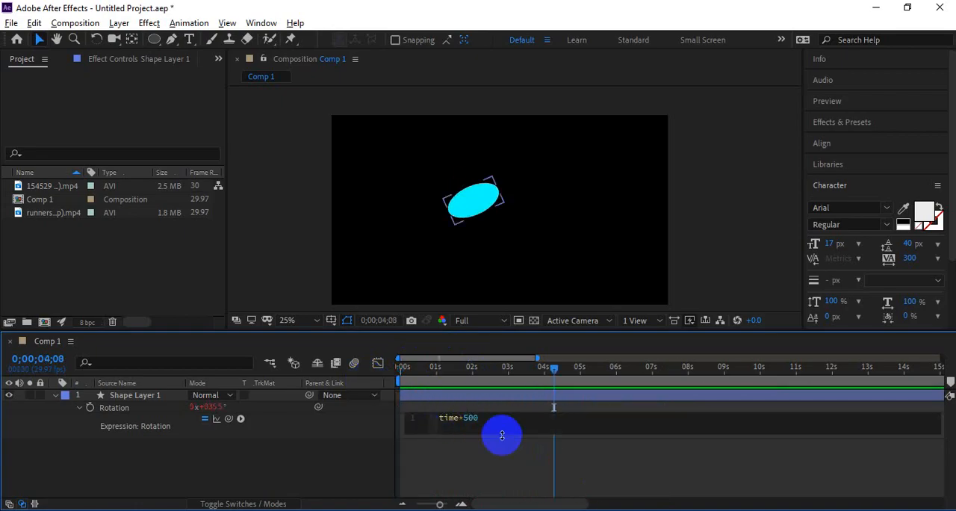
click(502, 435)
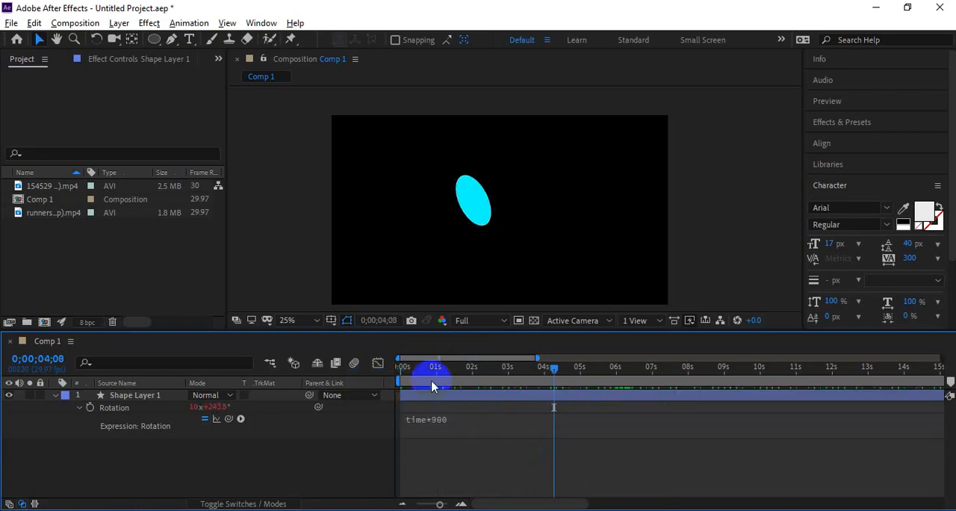
drag(424, 372, 368, 388)
key(space)
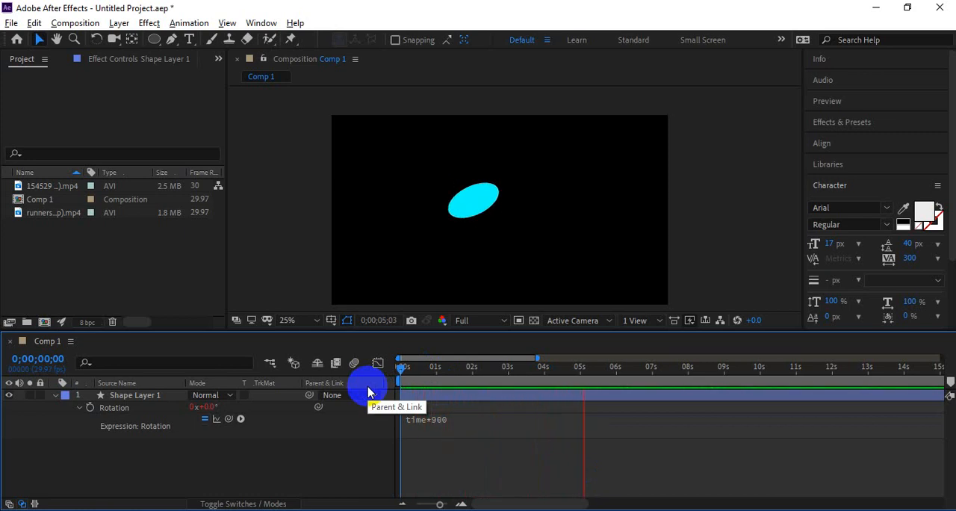
key(space)
Step: Change the rotation expression's multiplier to 10, giving time*10
click(450, 426)
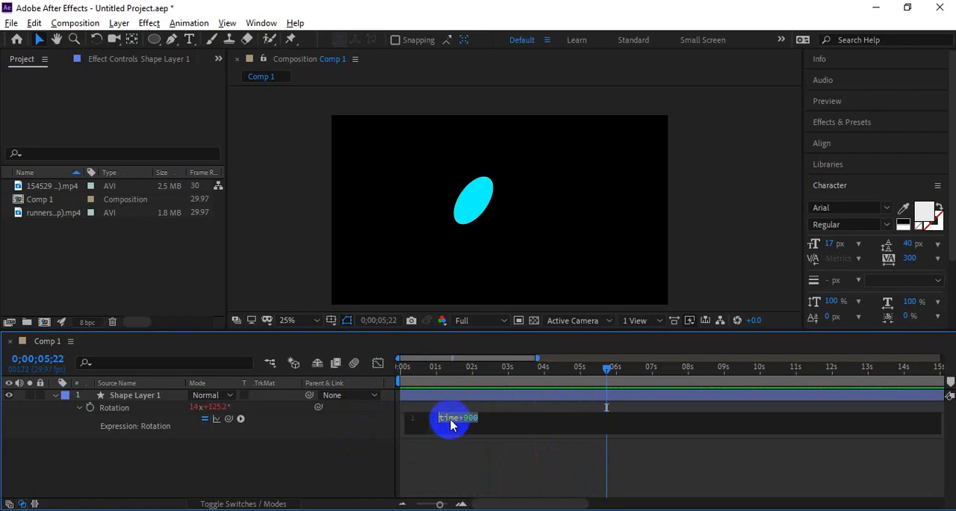
click(465, 418)
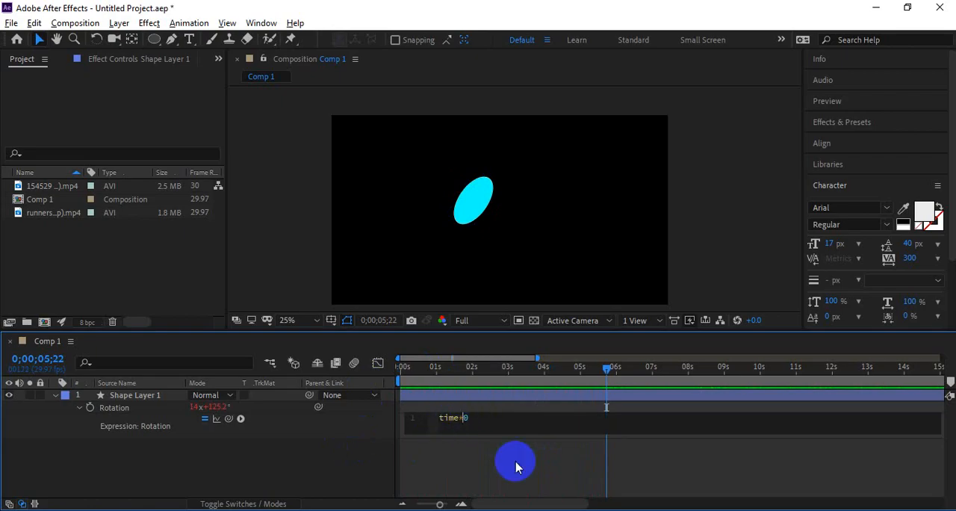
click(515, 467)
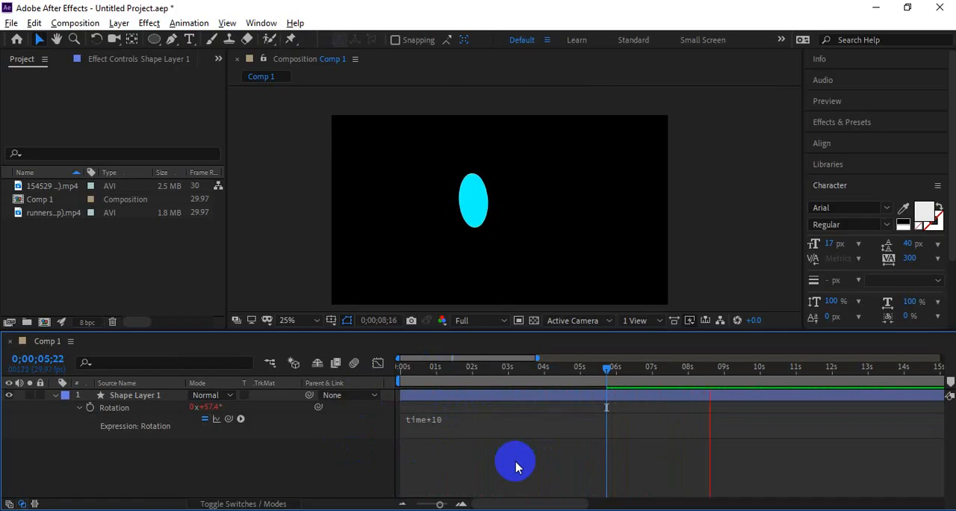
Step: Change the rotation expression to time*50 and preview it from the beginning
click(437, 419)
click(465, 418)
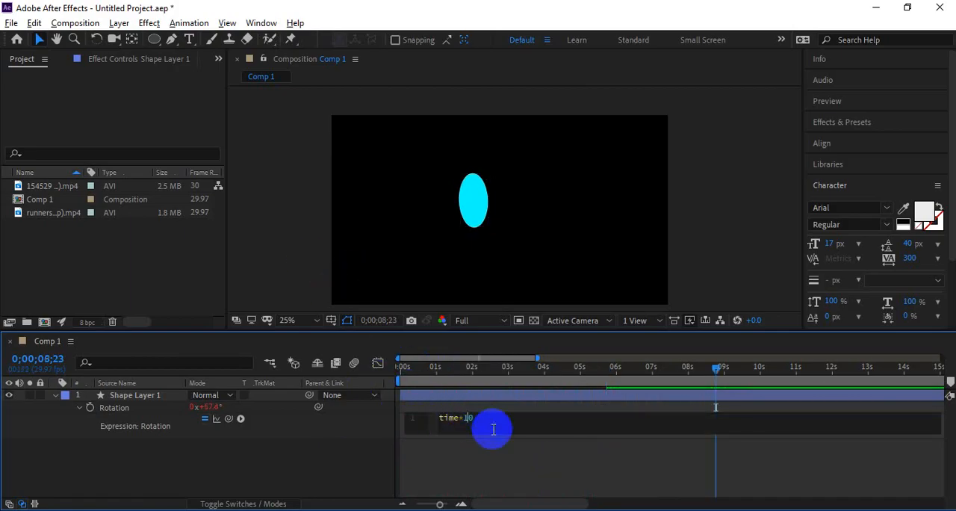
text(5)
click(493, 433)
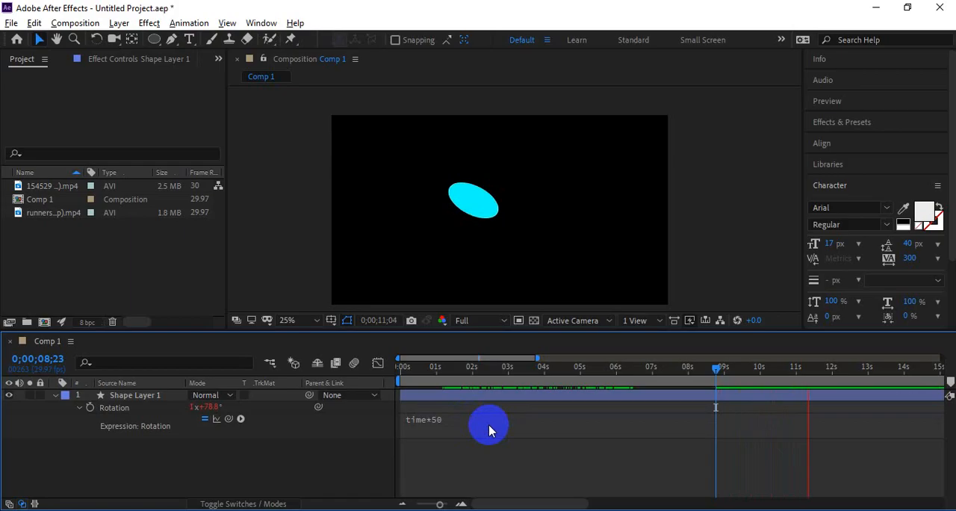
key(space)
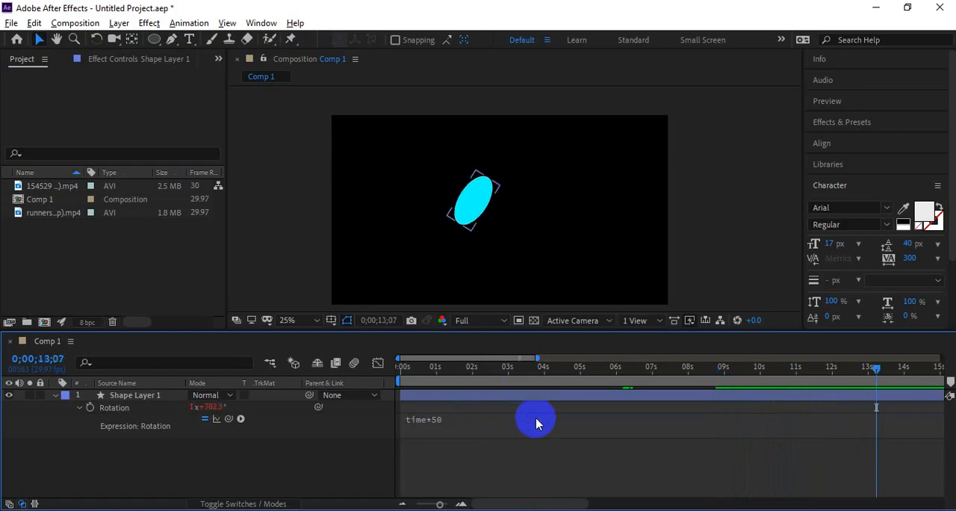
key(Home)
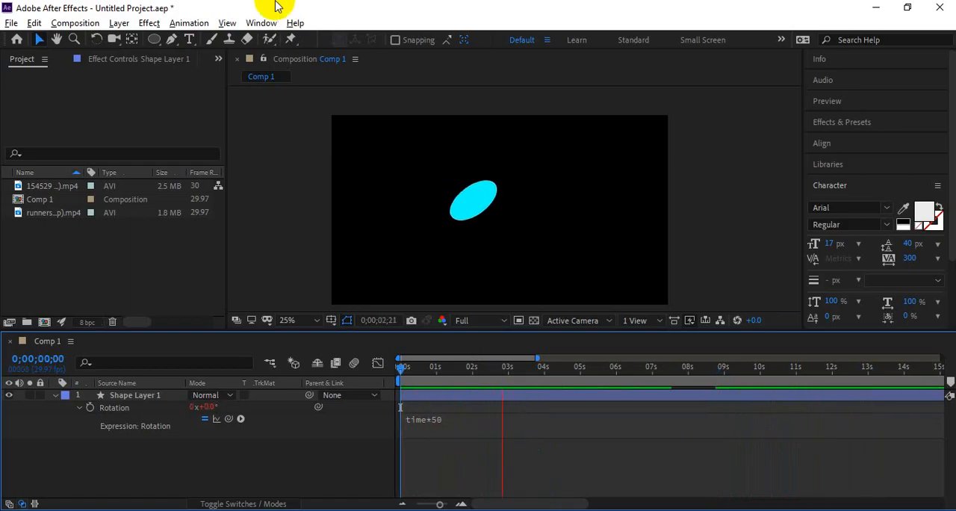
key(space)
Step: Set the rotation expression back to time*500 and preview the spin from the start
click(455, 423)
click(471, 417)
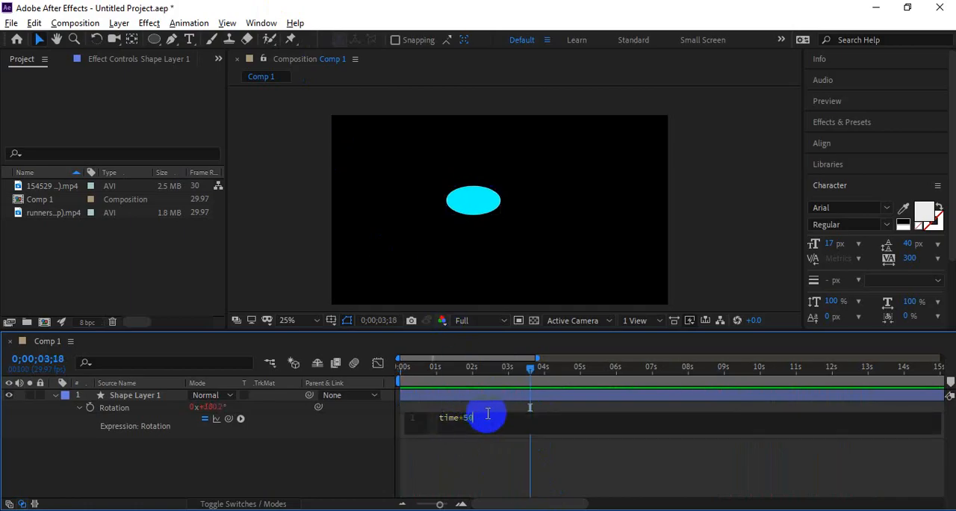
key(KP_Enter)
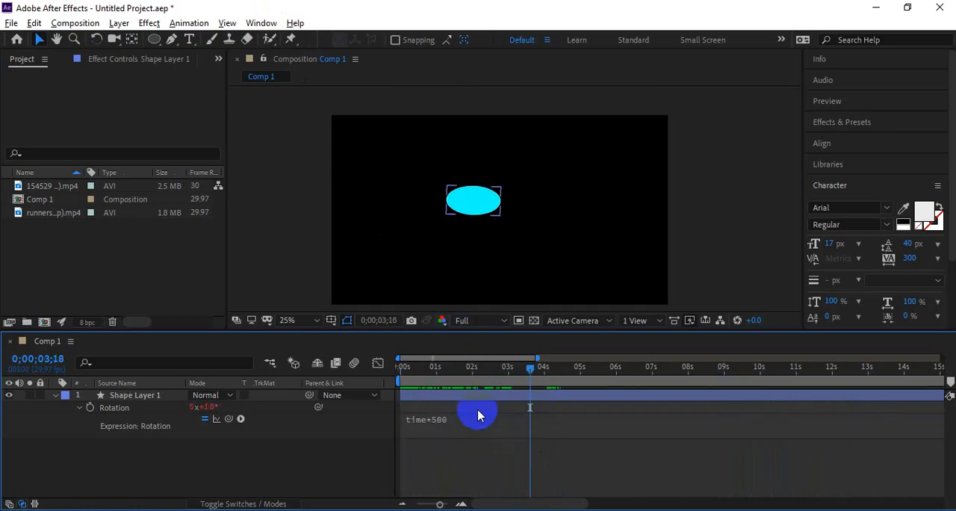
drag(463, 373, 409, 370)
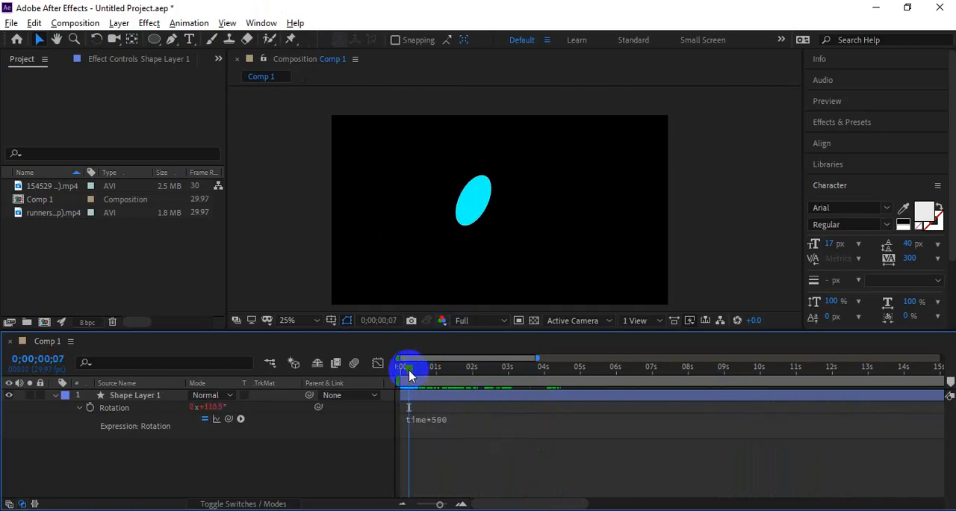
key(space)
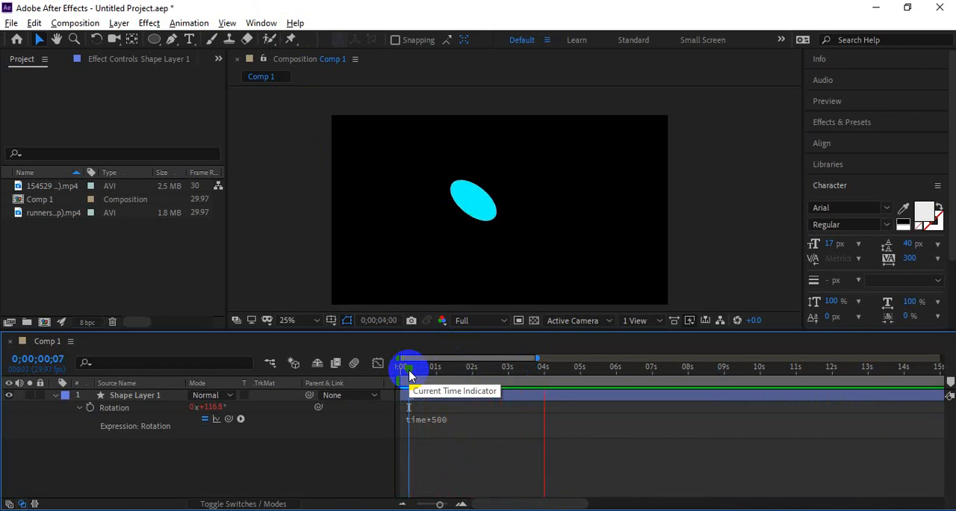
key(space)
click(436, 369)
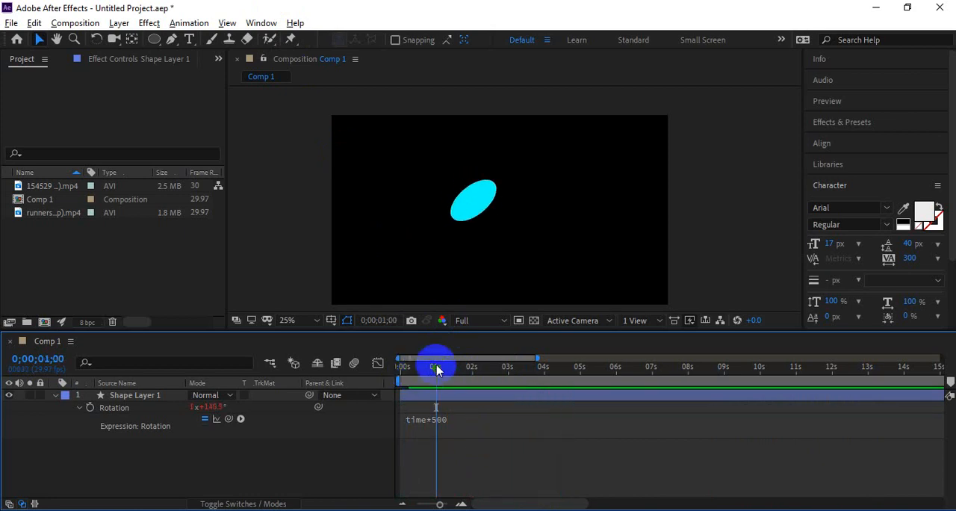
Step: Switch to Notepad and highlight the Looping Wiggle heading to introduce the next expression
key(alt+Tab)
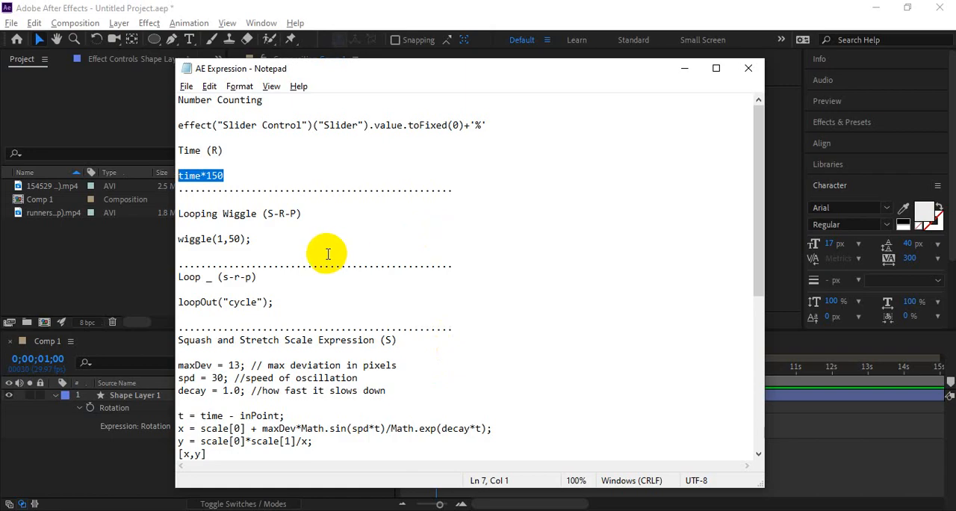
click(251, 239)
click(189, 212)
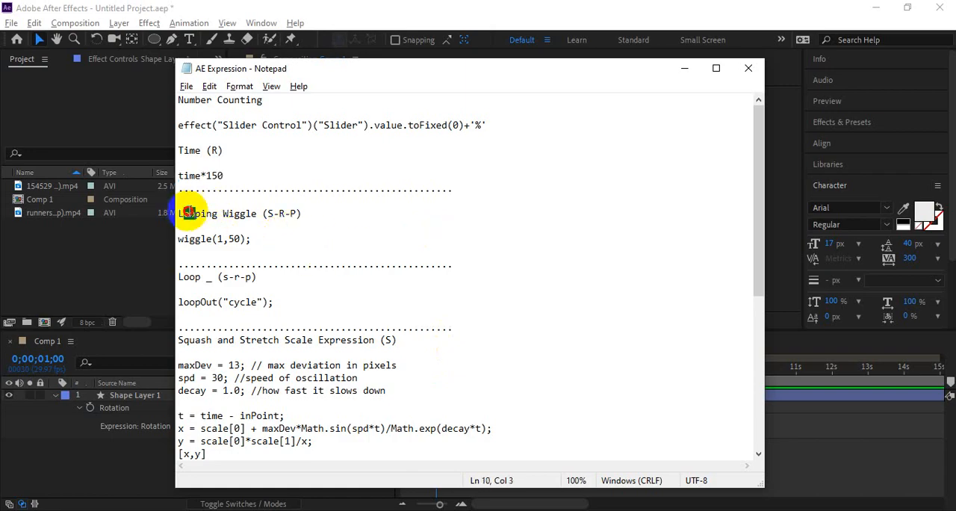
drag(185, 213, 274, 214)
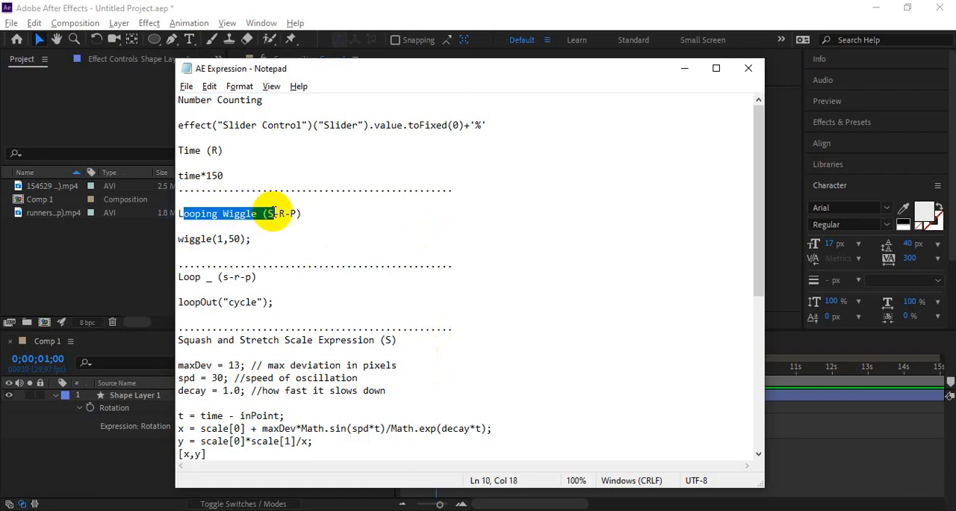
Step: Select the wiggle(1,50); expression line in Notepad, then switch back to After Effects
click(242, 239)
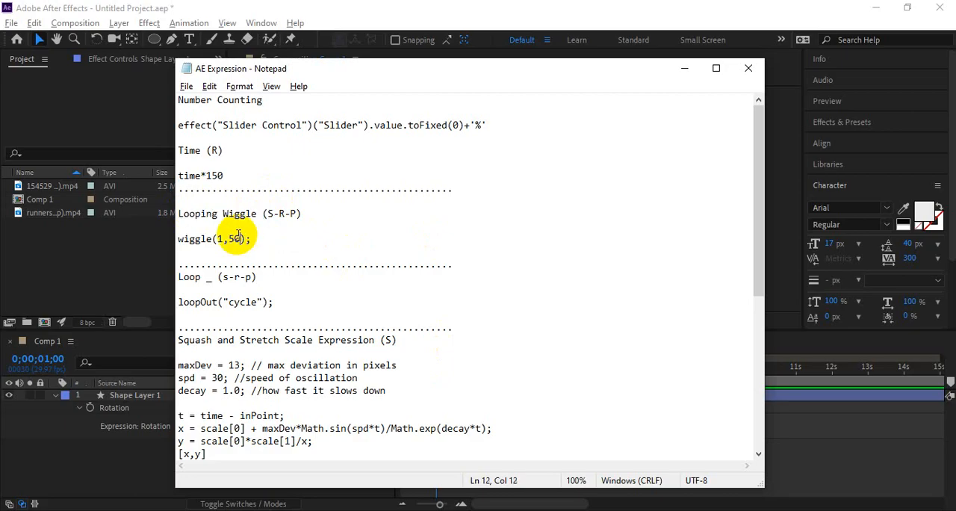
drag(252, 239, 180, 239)
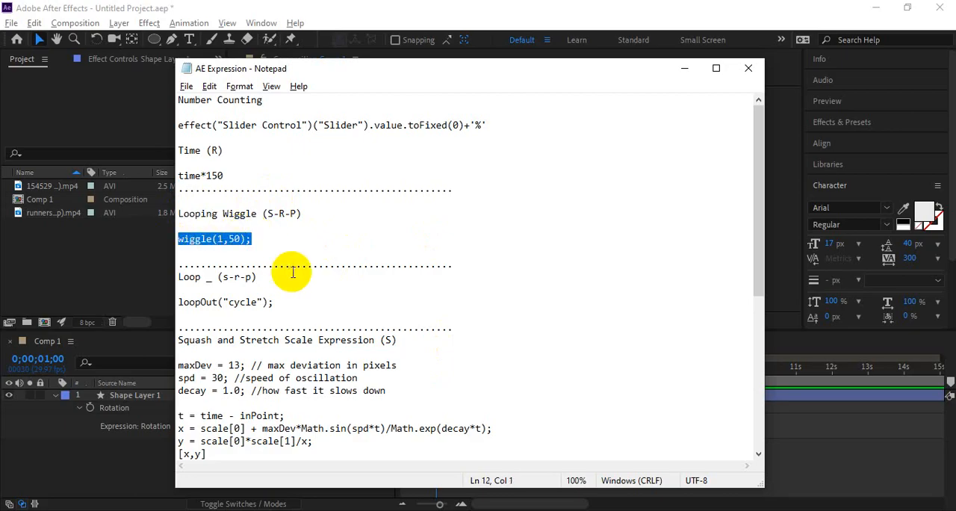
key(alt+Tab)
key(alt+Tab)
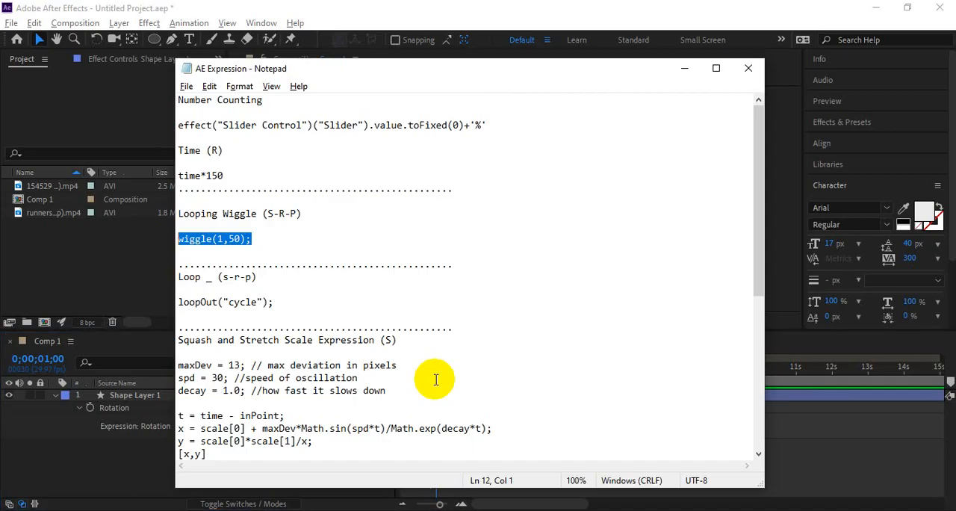
click(327, 249)
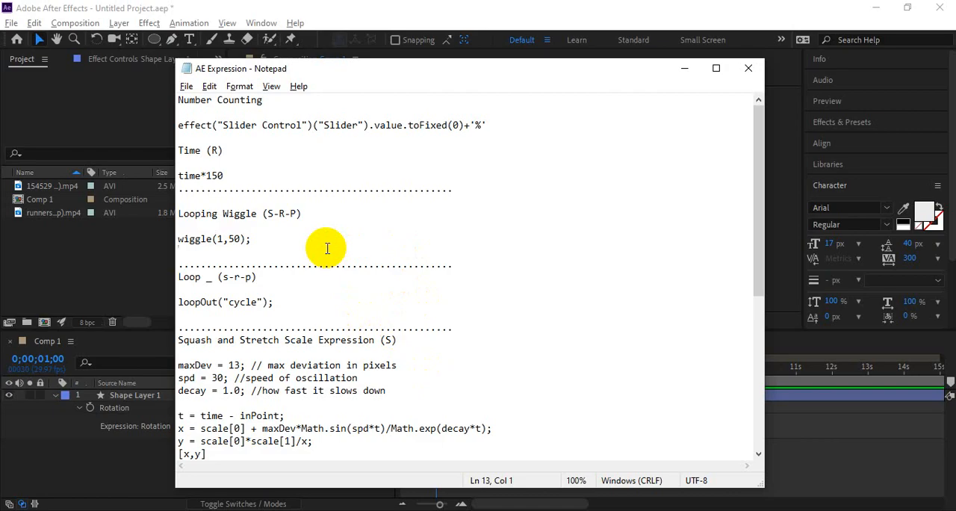
key(alt+Tab)
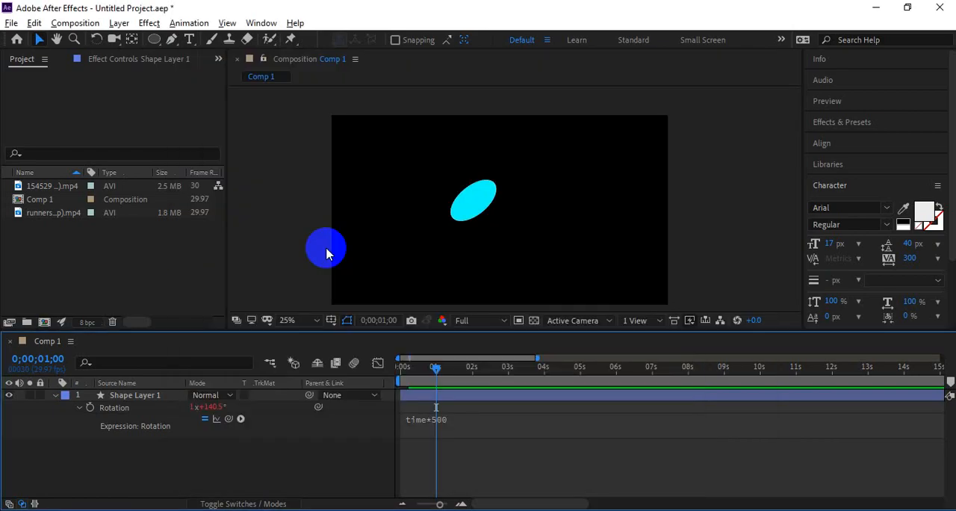
Step: Remove the time*500 expression from the shape layer's Rotation property
click(427, 424)
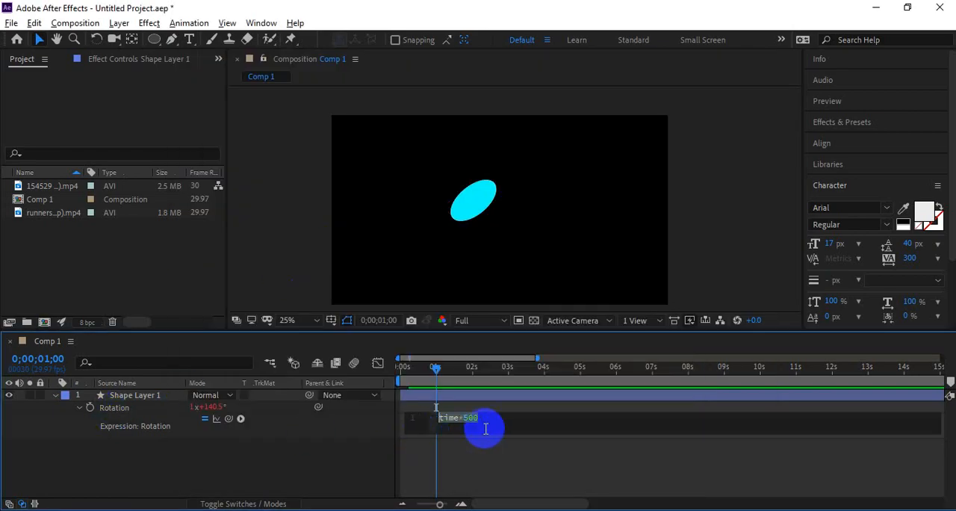
click(340, 442)
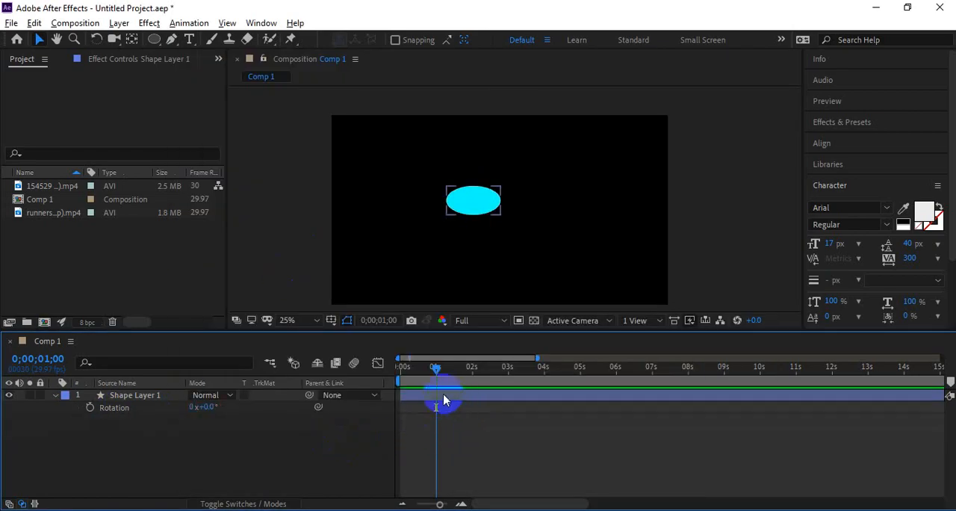
Step: Return to the start of the timeline and add the expression wiggle(1,50); to the shape layer's Position property
drag(437, 367, 399, 369)
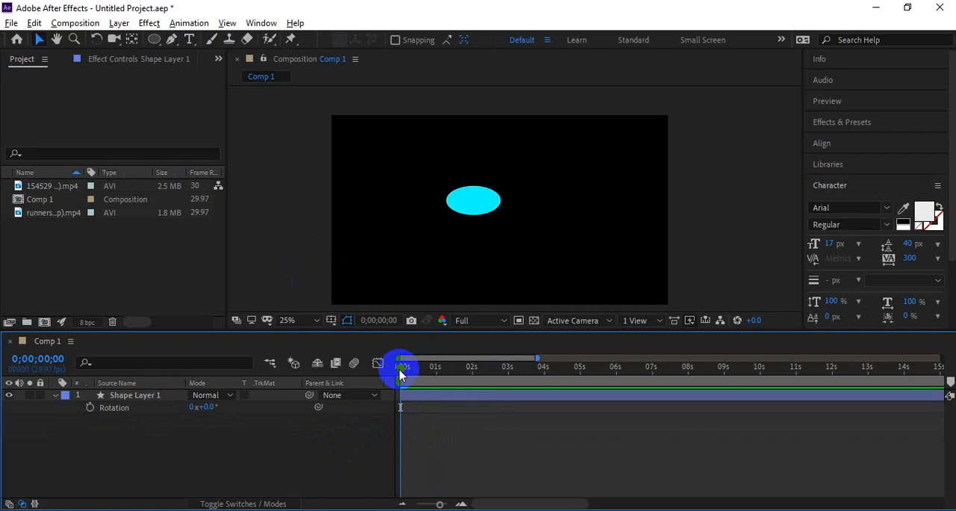
click(401, 395)
key(s)
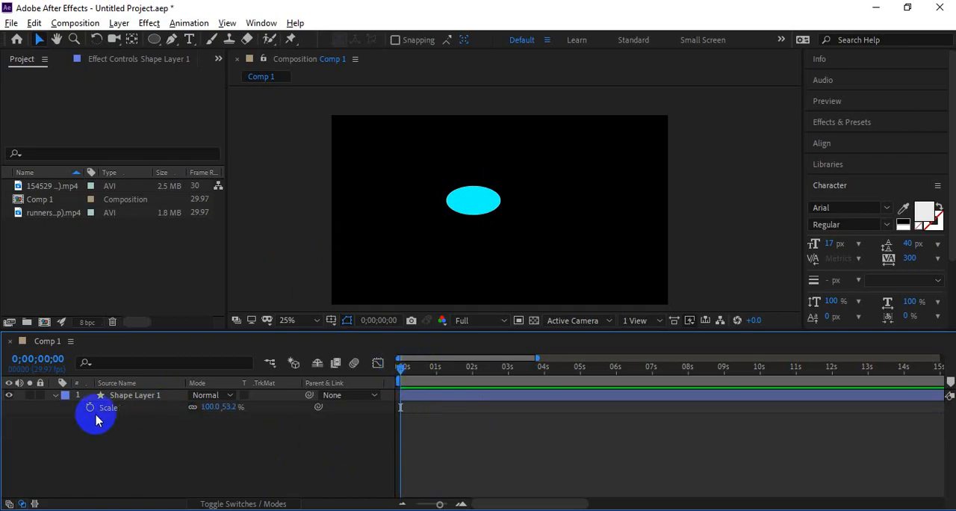
key(p)
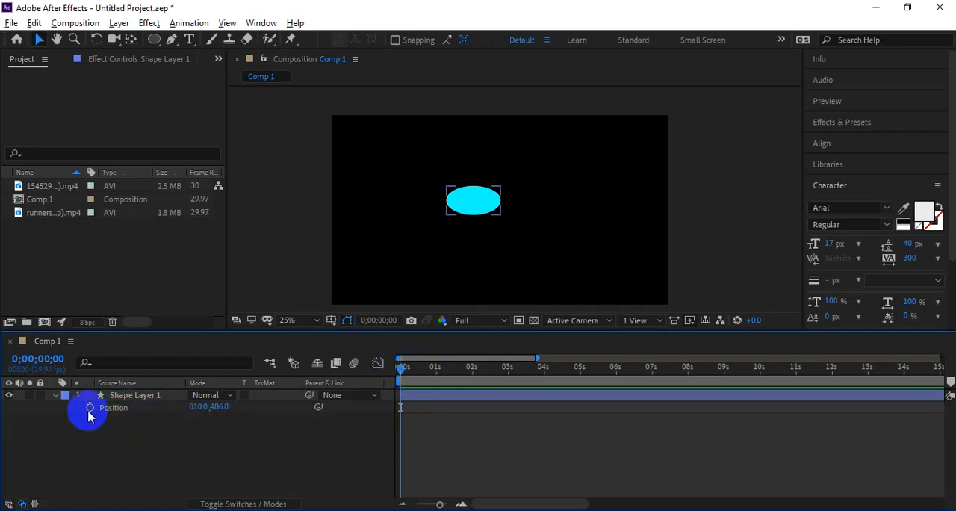
click(89, 407)
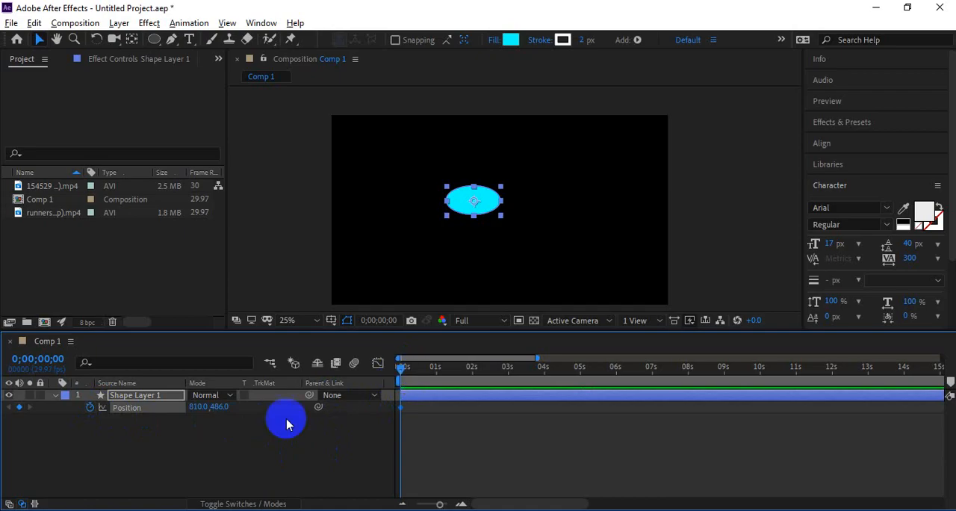
alt+click(89, 409)
text(wiggle(1,50);)
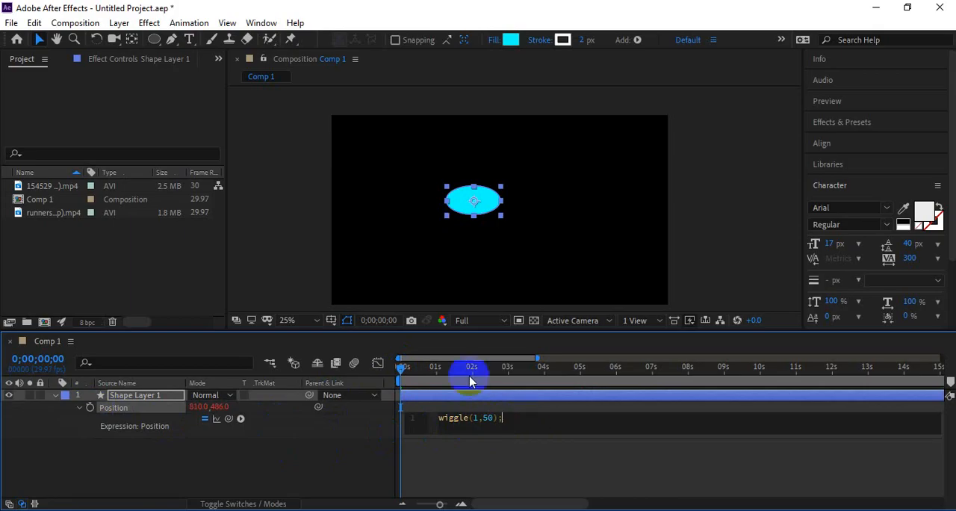
Step: Preview the wiggling ellipse in the composition at 50% magnification
click(448, 372)
key(space)
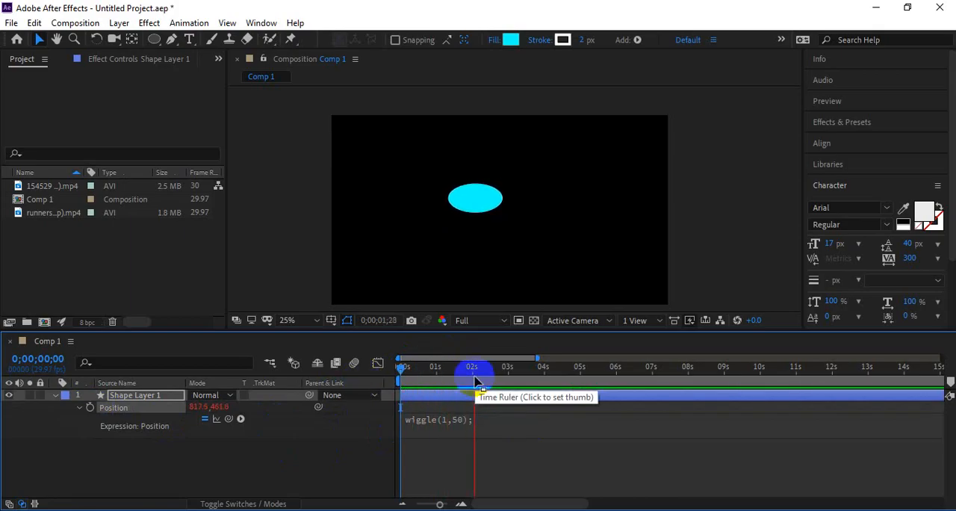
scroll(471, 202, up, 2)
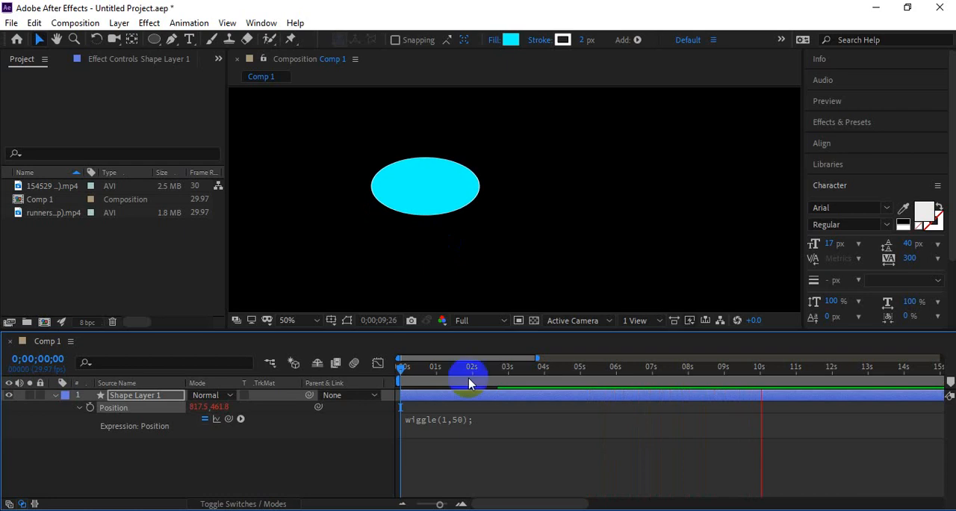
key(space)
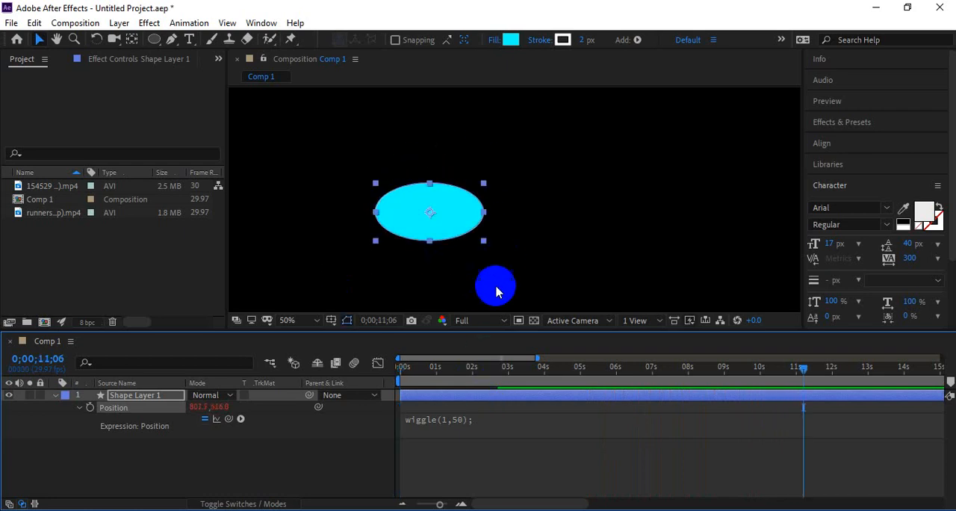
Step: Change the Position expression to wiggle(10,90); and preview the motion from about one second
click(453, 421)
click(478, 419)
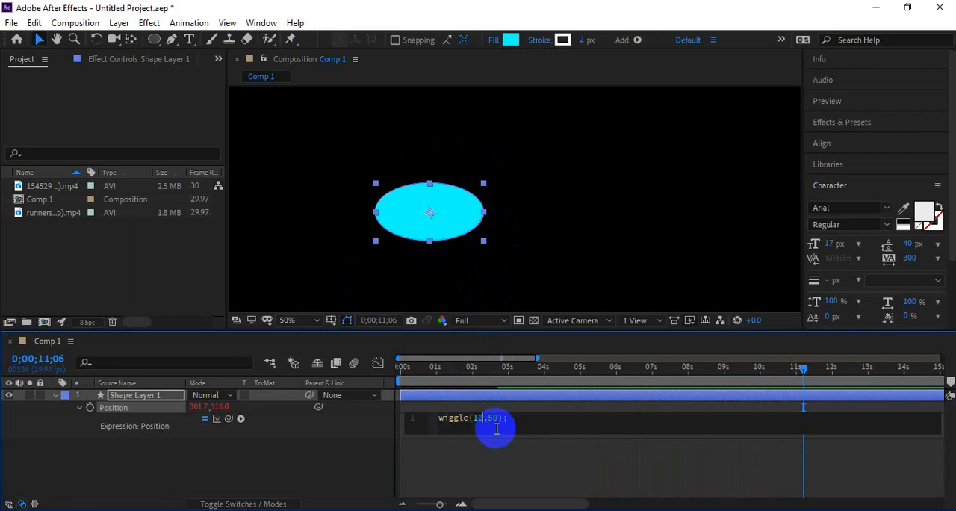
click(494, 419)
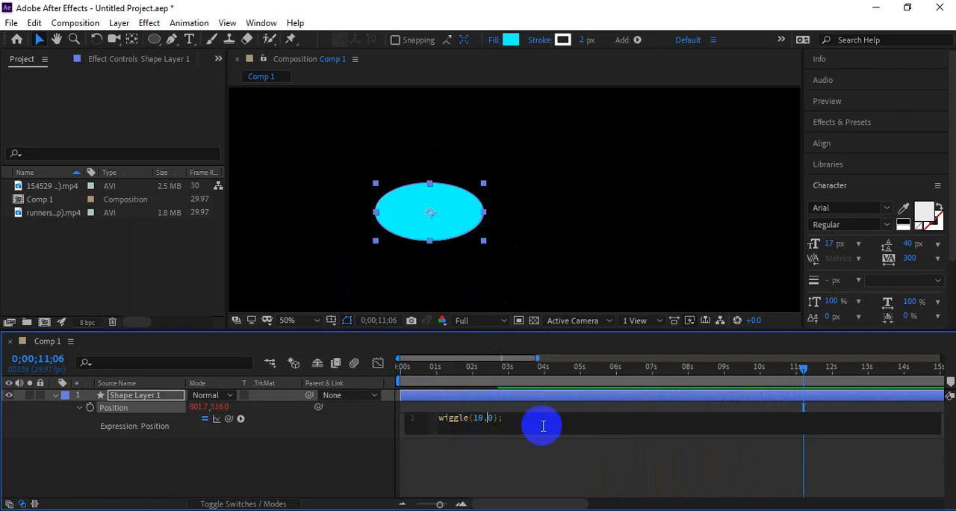
text(9)
key(KP_Enter)
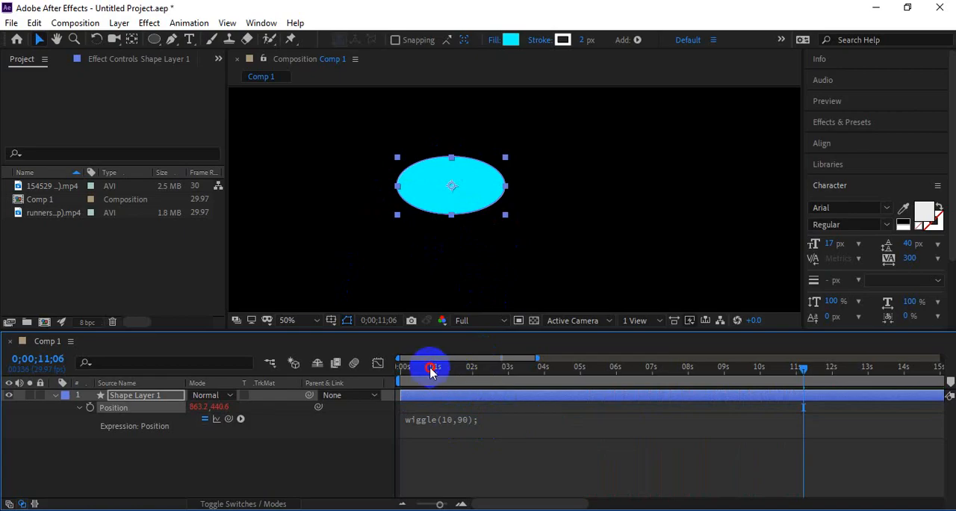
click(430, 366)
key(space)
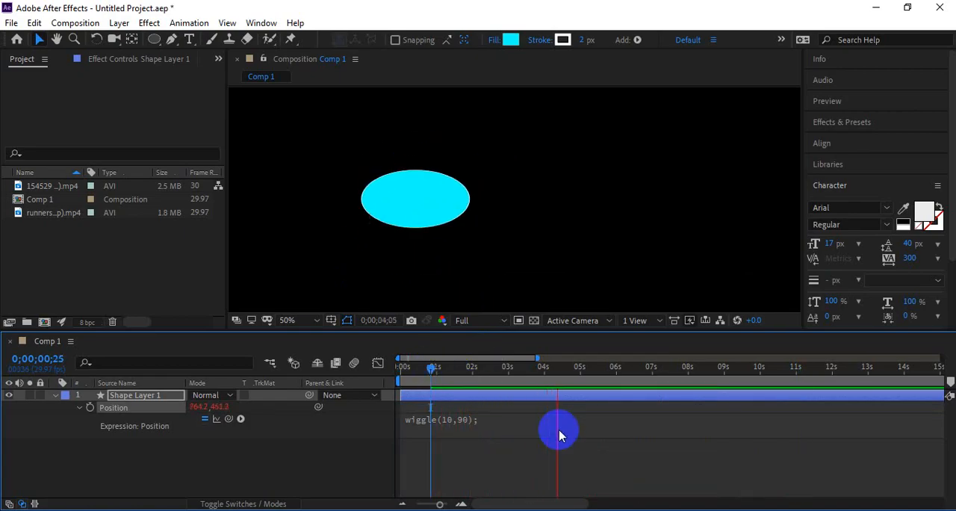
key(space)
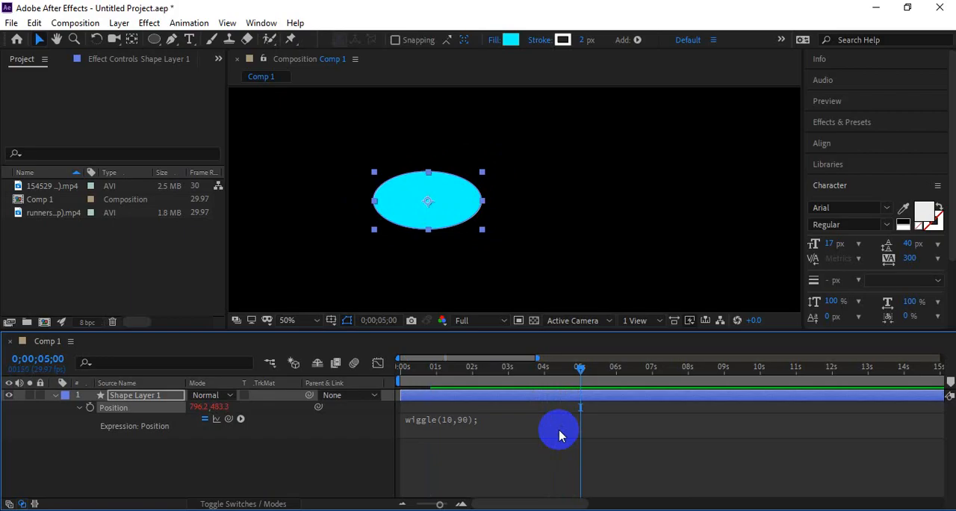
Step: Set the wiggle frequency to 5, giving wiggle(5,90);, and preview it
click(462, 418)
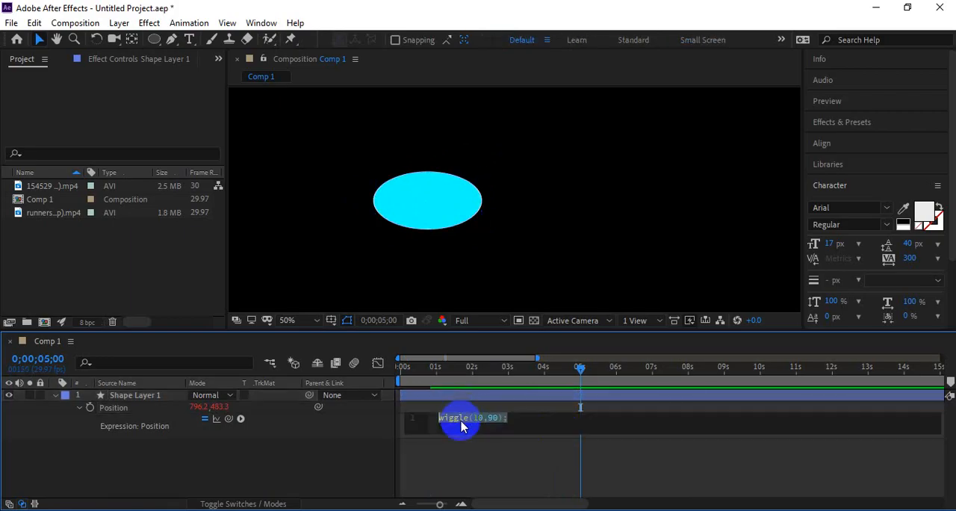
click(478, 418)
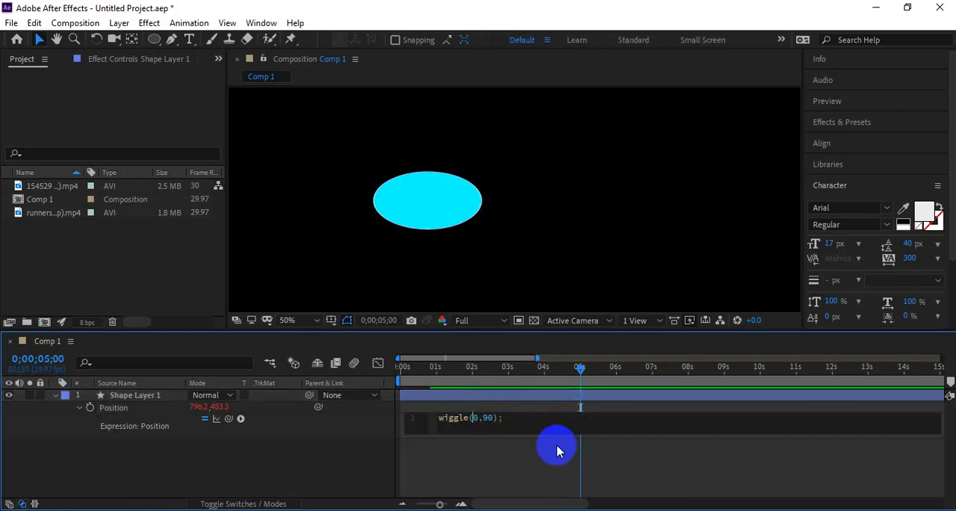
text(5)
click(557, 451)
key(space)
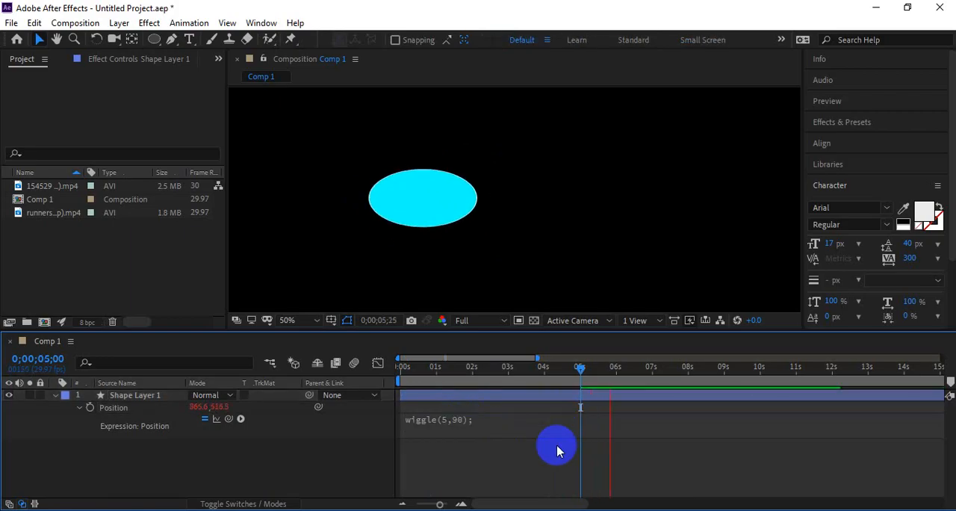
Step: Set the wiggle amplitude to 70, giving wiggle(5,70);, and preview it
click(460, 420)
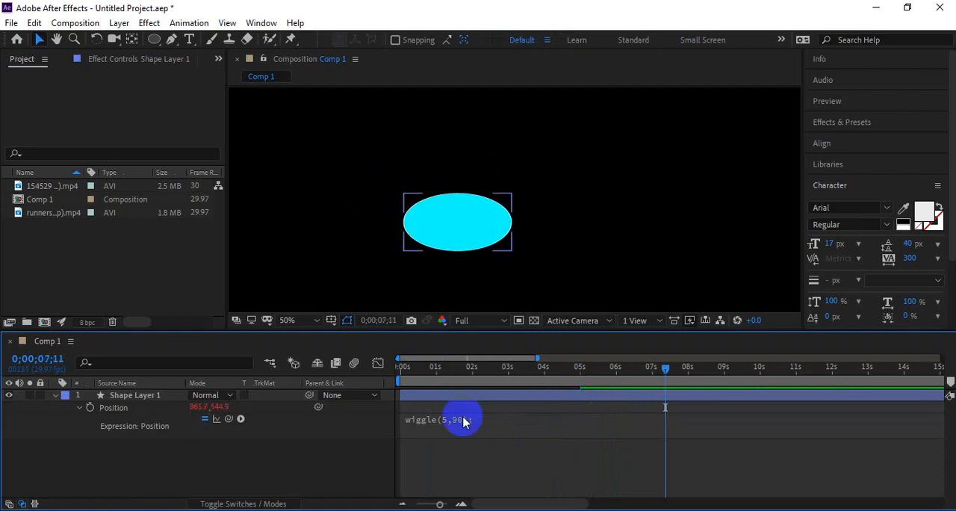
click(487, 418)
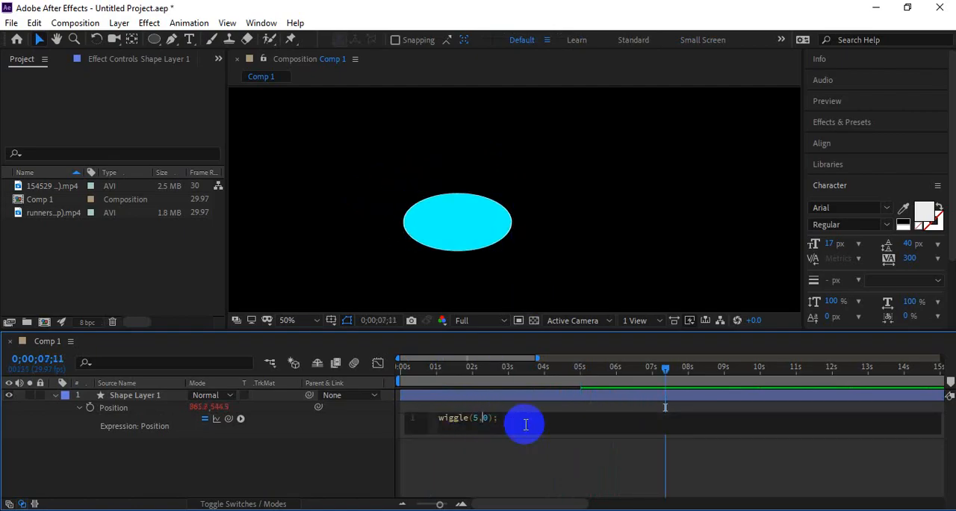
text(7)
key(KP_Enter)
key(space)
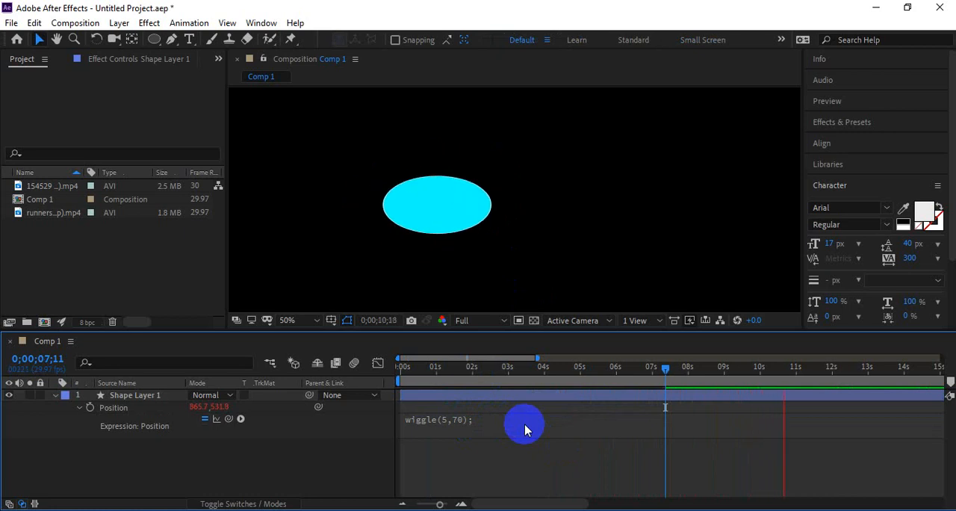
Step: Retype the Position expression as wiggle(5,30) using the autocomplete suggestion and preview it from near the start
click(490, 420)
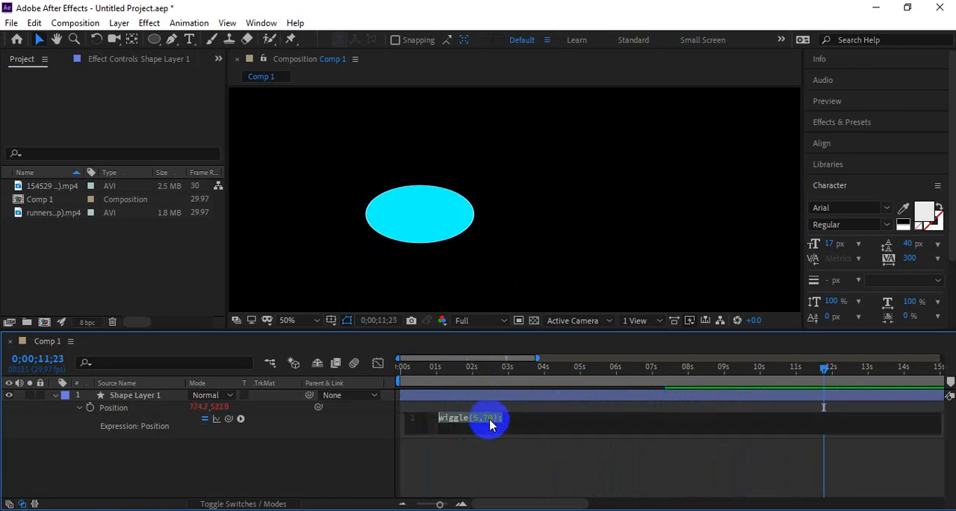
key(BackSpace)
text(wig)
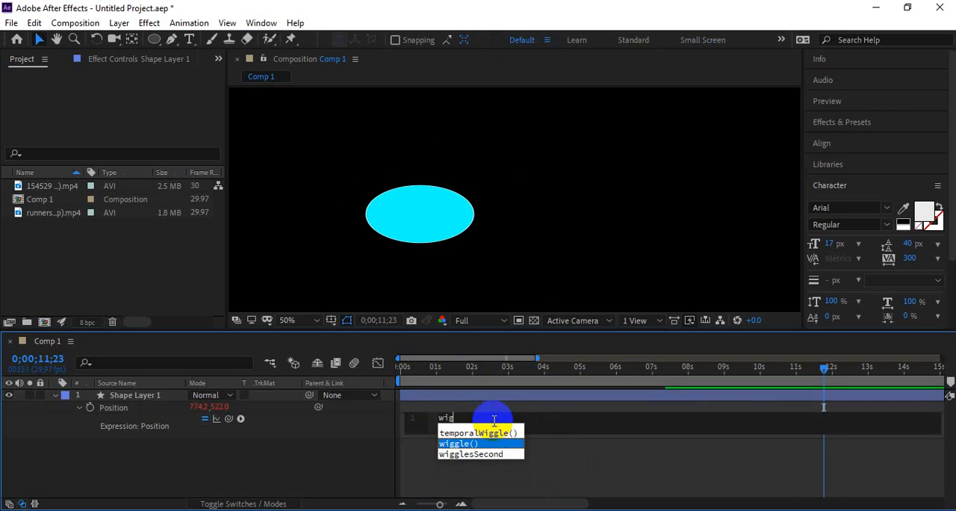
key(Return)
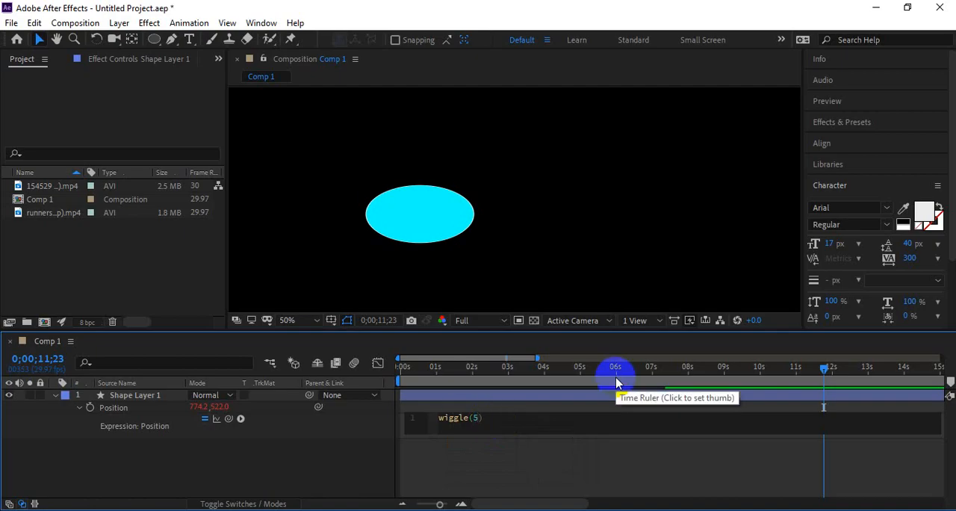
click(616, 382)
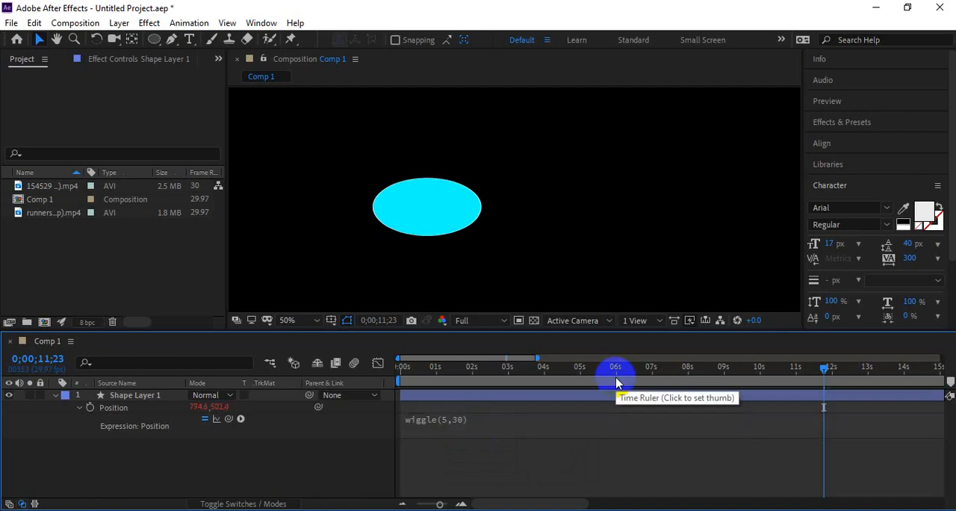
drag(431, 375, 424, 379)
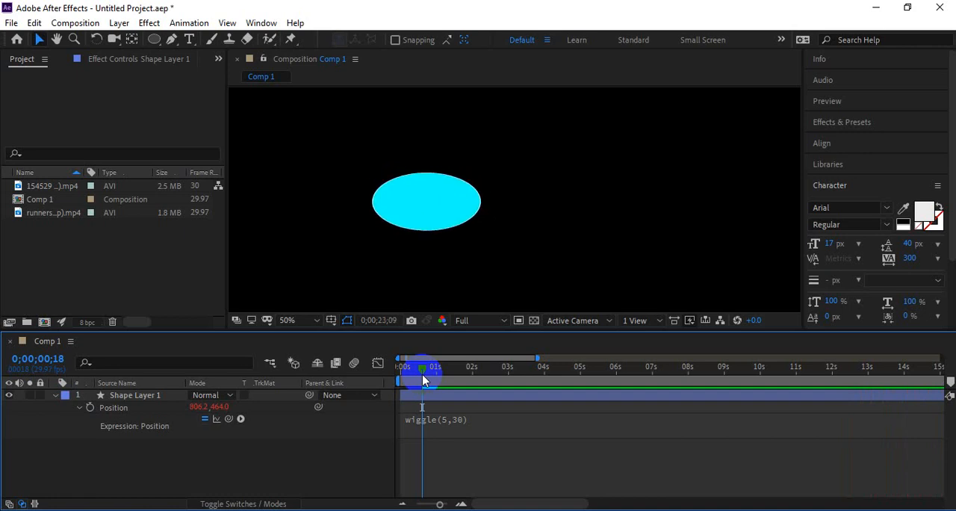
key(space)
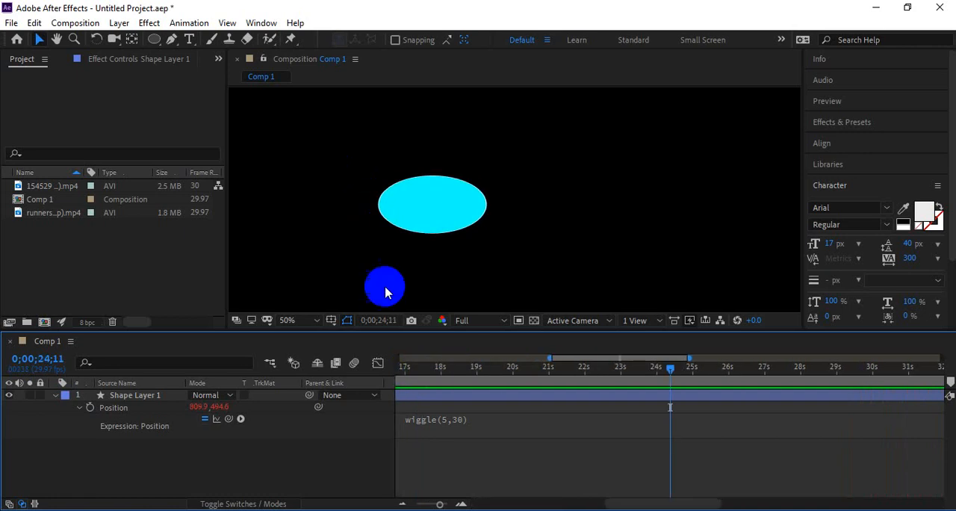
click(438, 380)
Step: Check the notepad of expressions, then clear the wiggle(5,30) expression text from Position
key(alt+Tab)
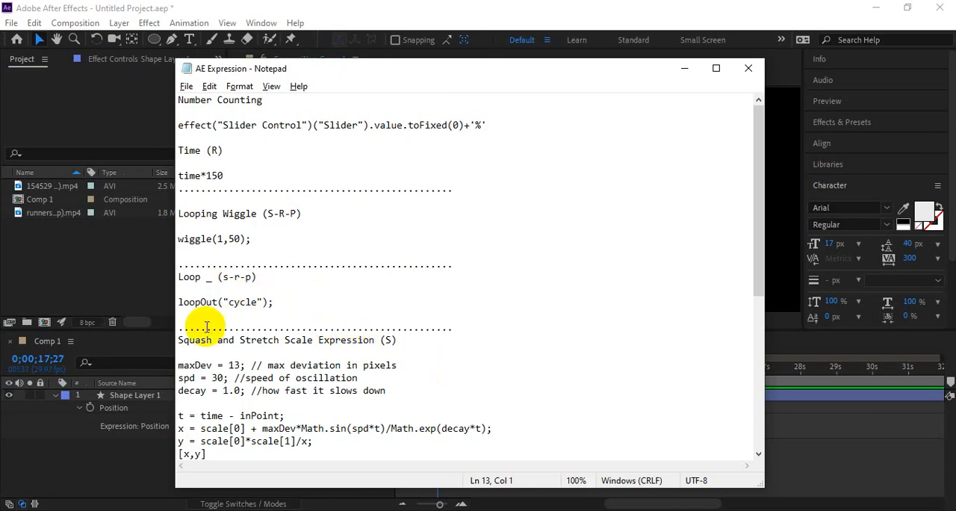
click(194, 302)
key(alt+Tab)
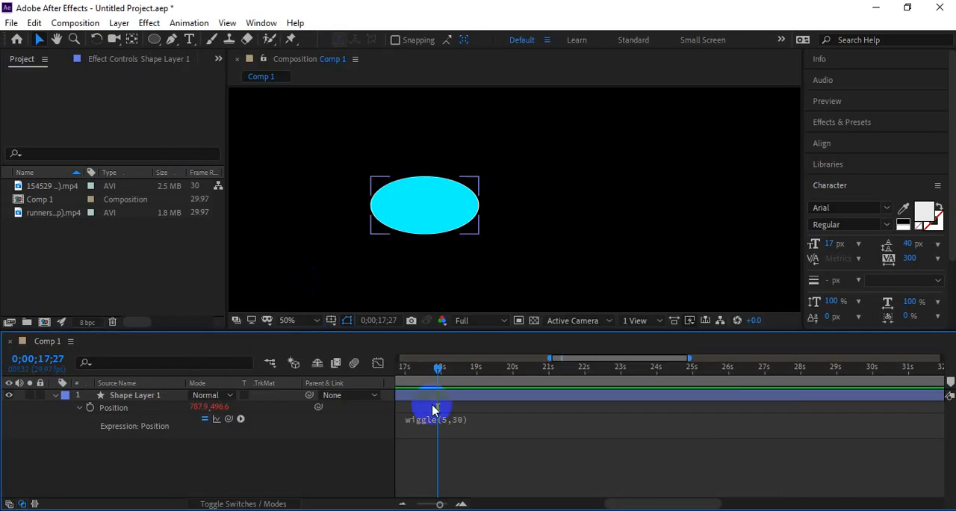
click(479, 428)
key(ctrl+c)
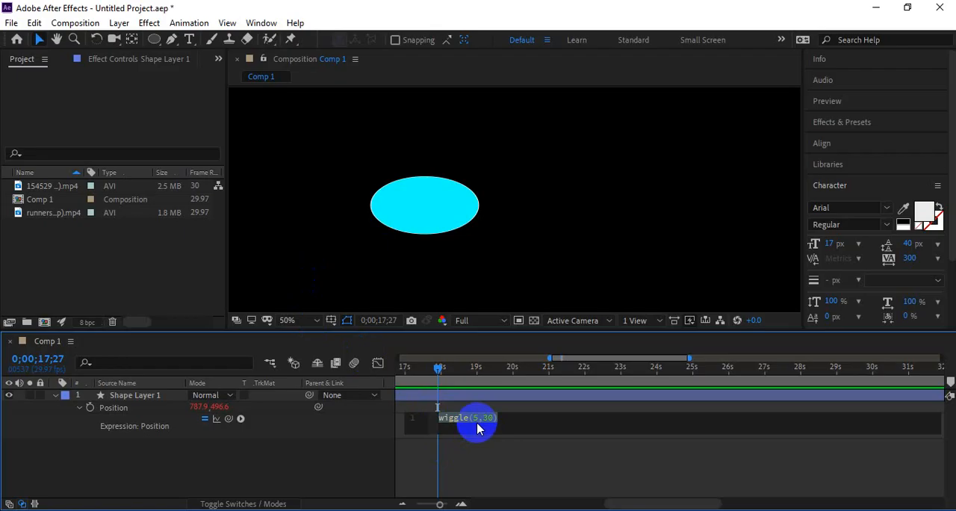
key(BackSpace)
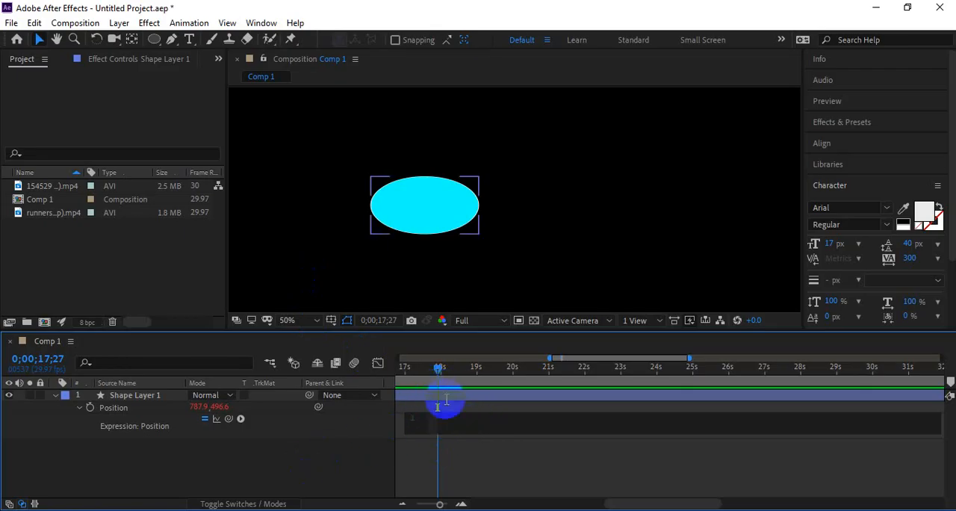
key(ctrl+v)
click(461, 431)
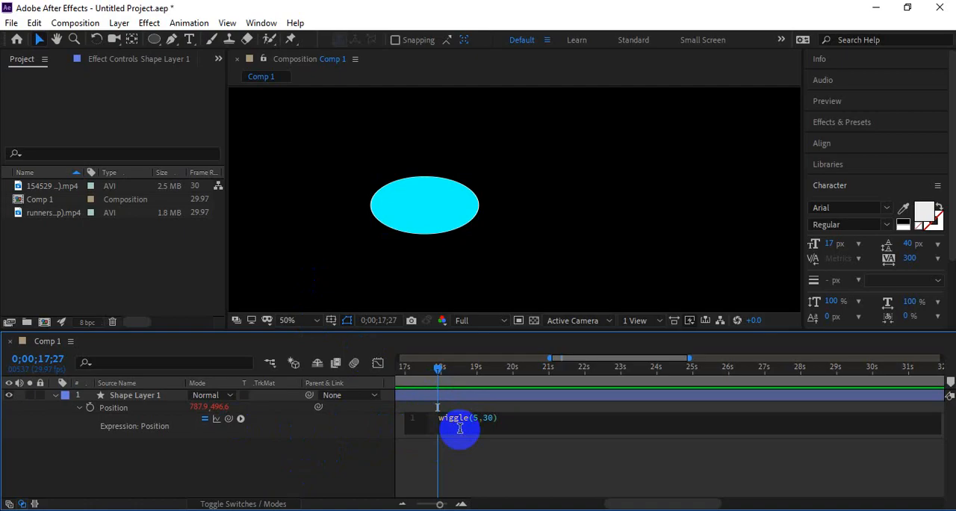
key(ctrl+a)
key(BackSpace)
Step: Add a wiggle(1,50); expression to the layer's Scale, preview it, and undo it
click(119, 405)
key(s)
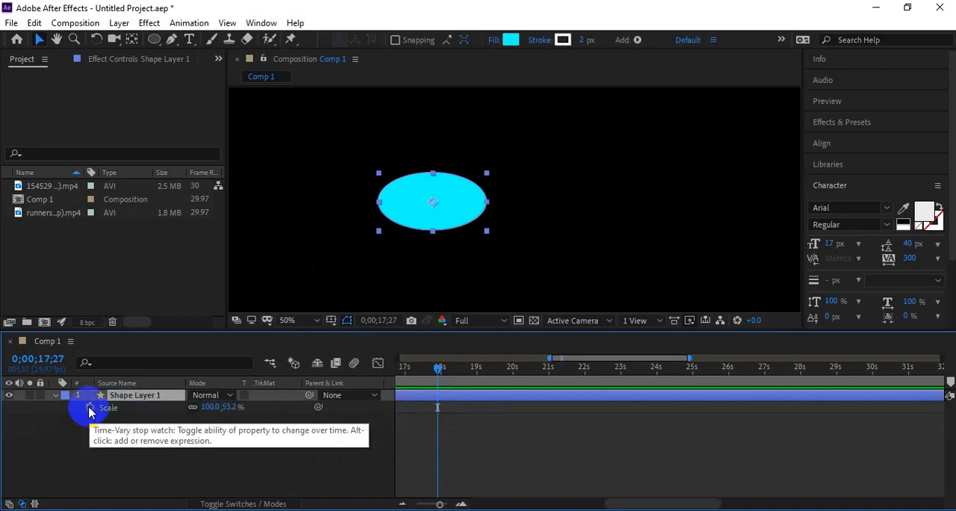
alt+click(89, 407)
text(wiggle(1,50);)
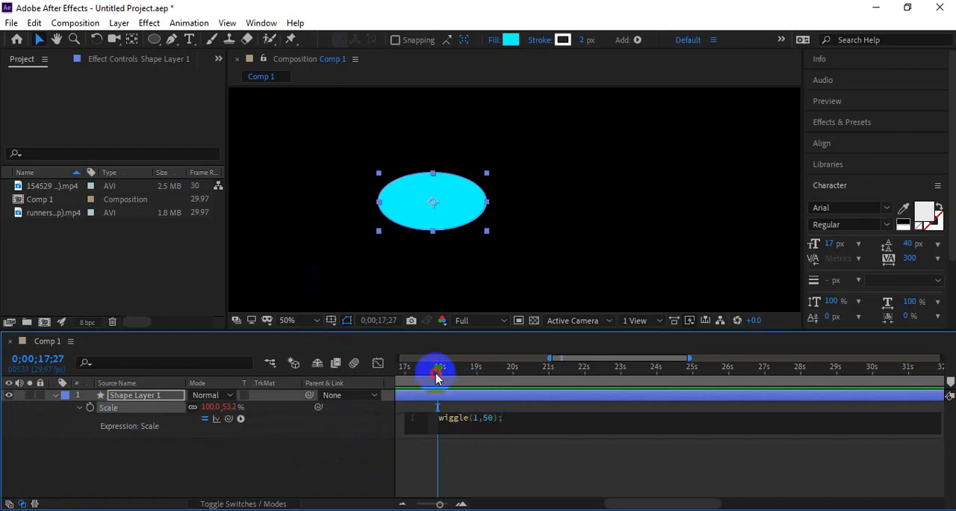
drag(437, 377, 416, 377)
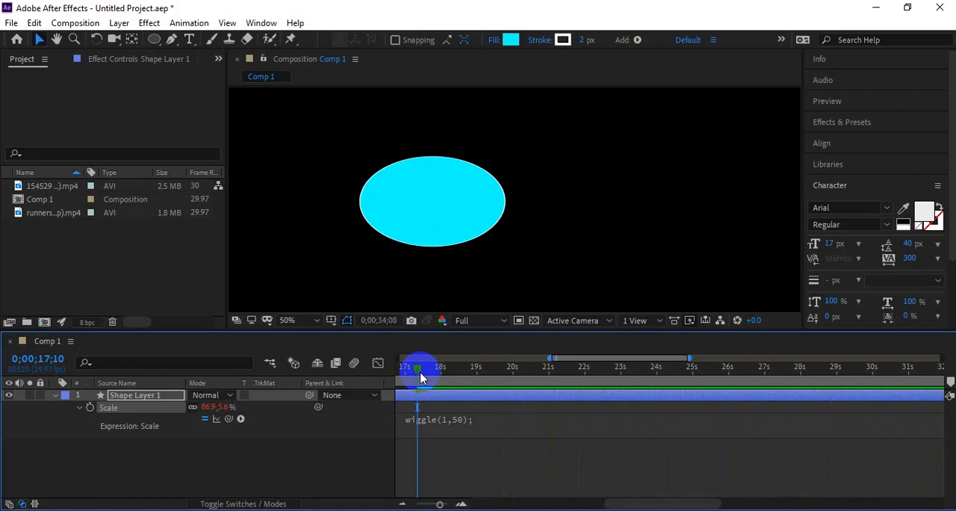
key(space)
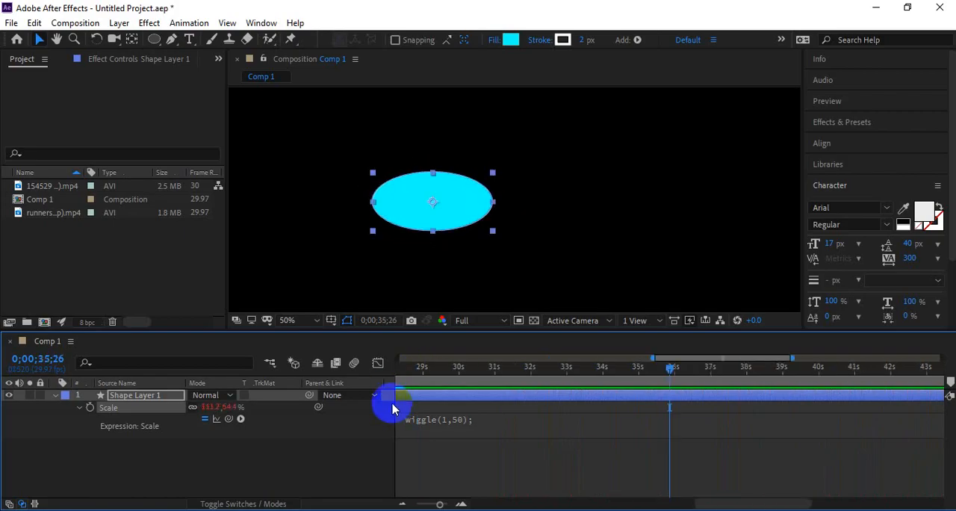
key(ctrl+z)
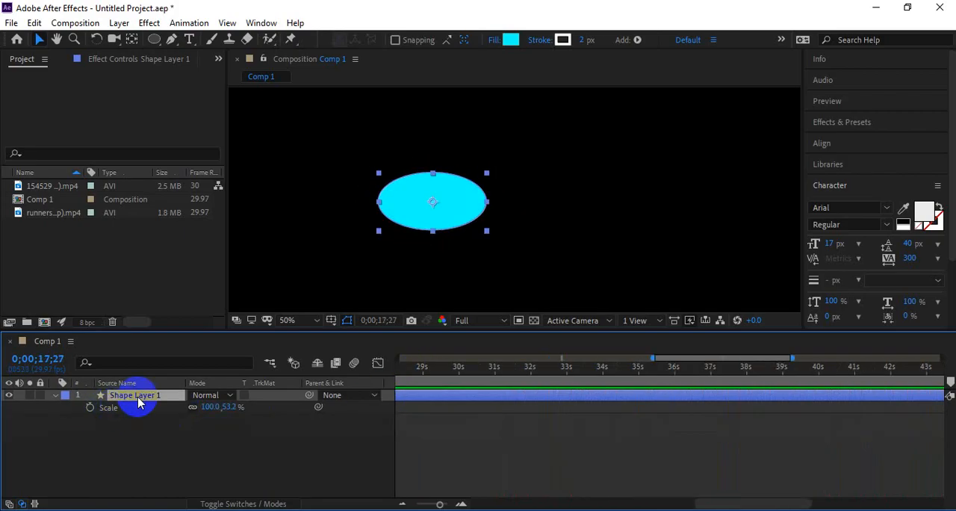
Step: Paste wiggle(1,50); as a Rotation expression, preview the wobble, and remove it again
key(r)
alt+click(89, 407)
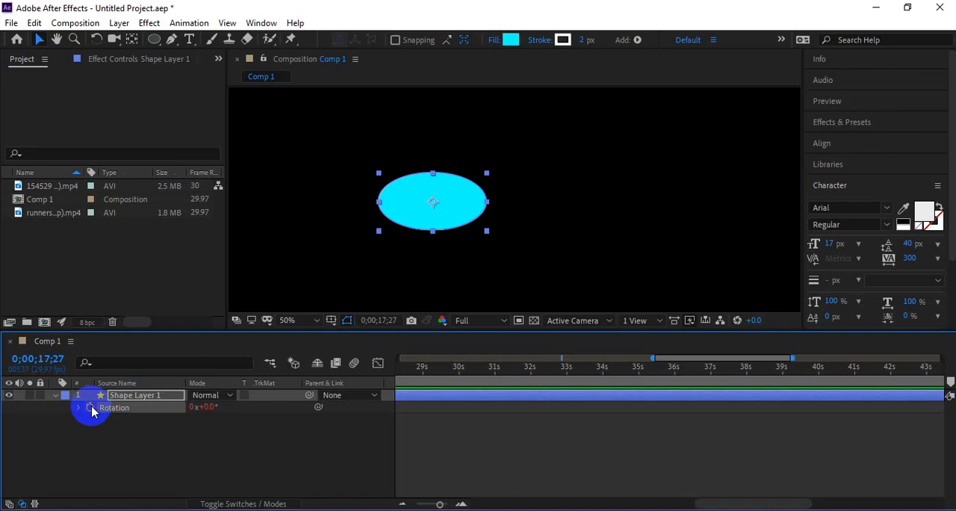
text(wiggle(1,50);)
click(425, 373)
key(space)
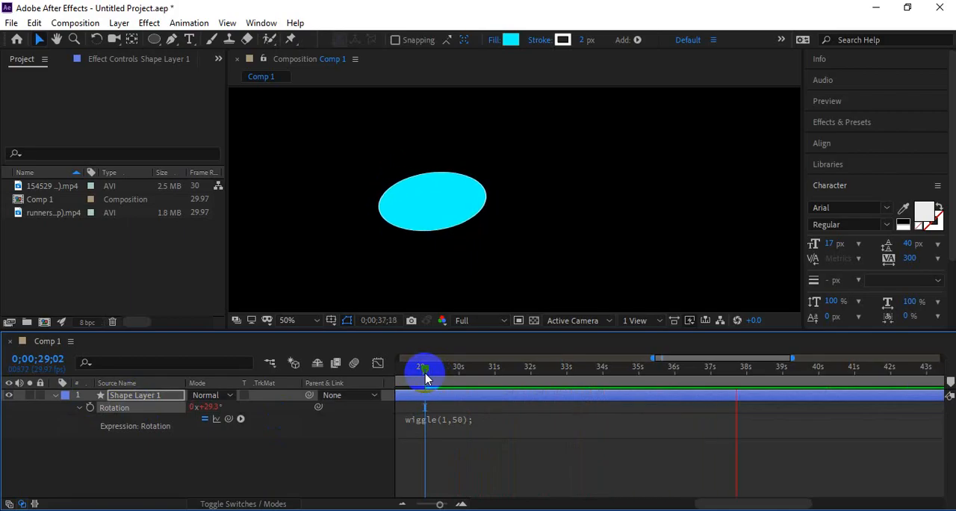
click(422, 370)
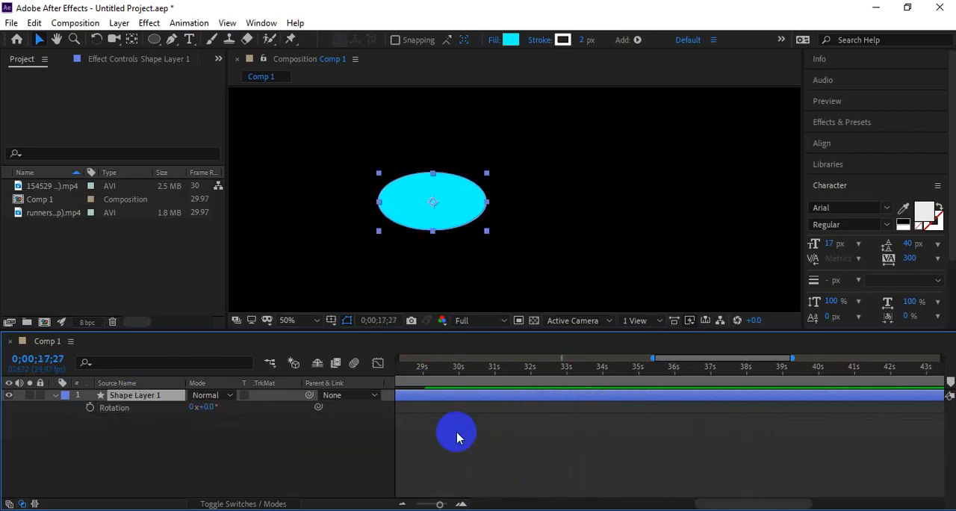
click(416, 383)
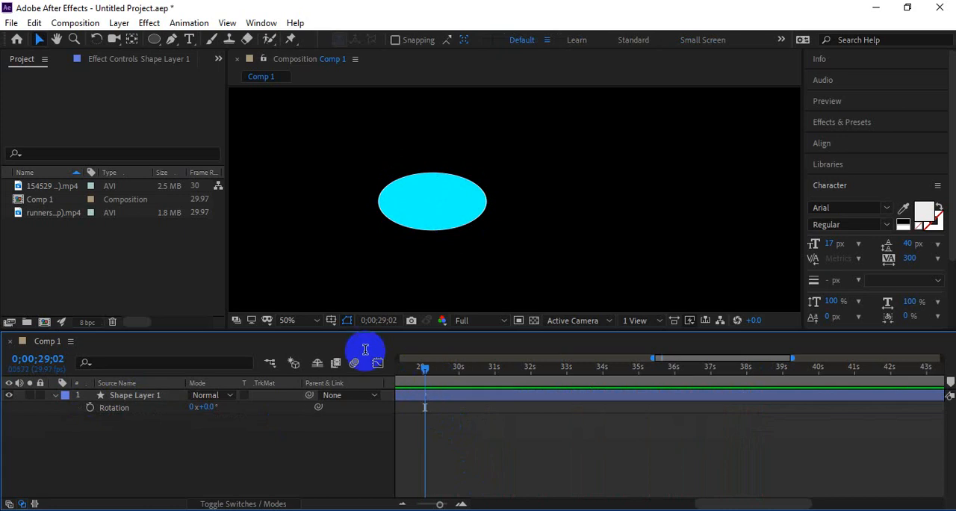
Step: Undo the shape's squashing back to a circle and move the circle toward the frame's left side
click(412, 211)
key(ctrl+z)
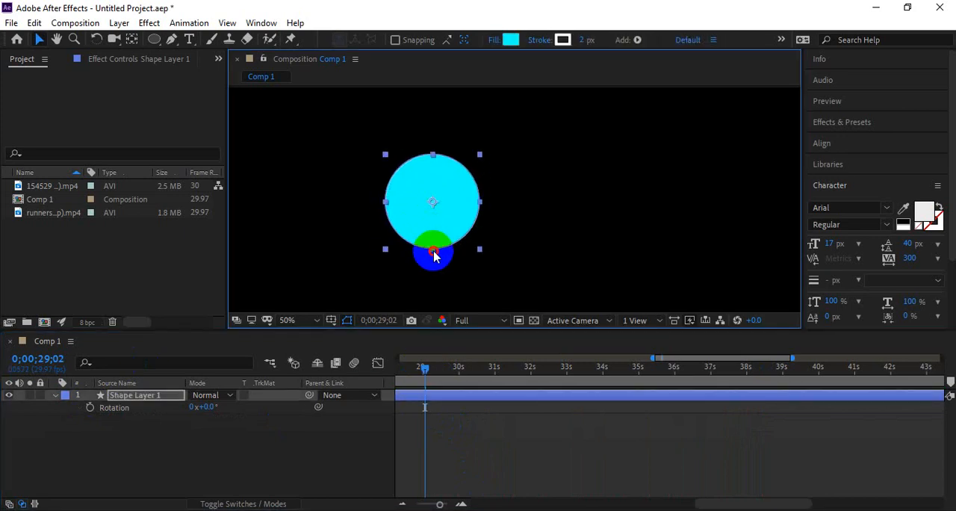
click(542, 228)
drag(429, 227, 307, 212)
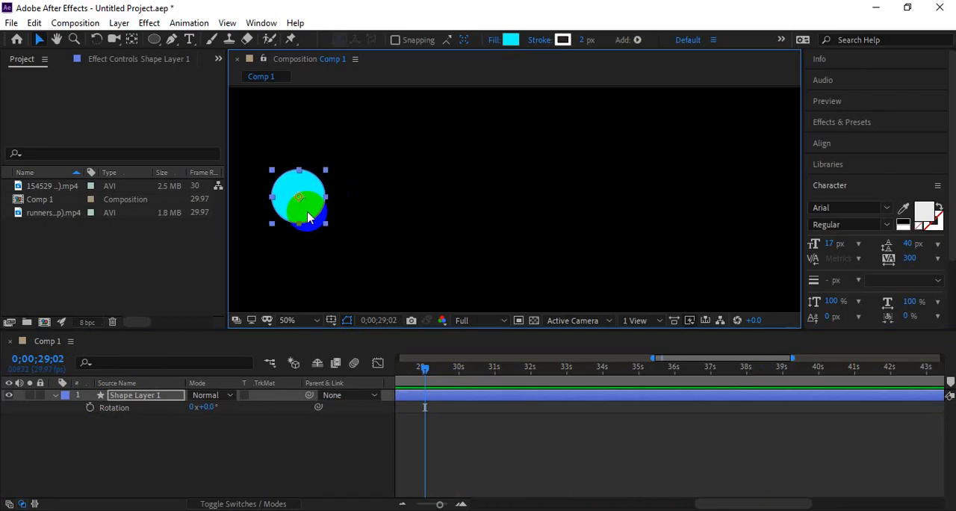
Step: Animate Position with a keyframe at 0 s and the circle moved to the frame's right side at about 1 second
key(p)
click(89, 407)
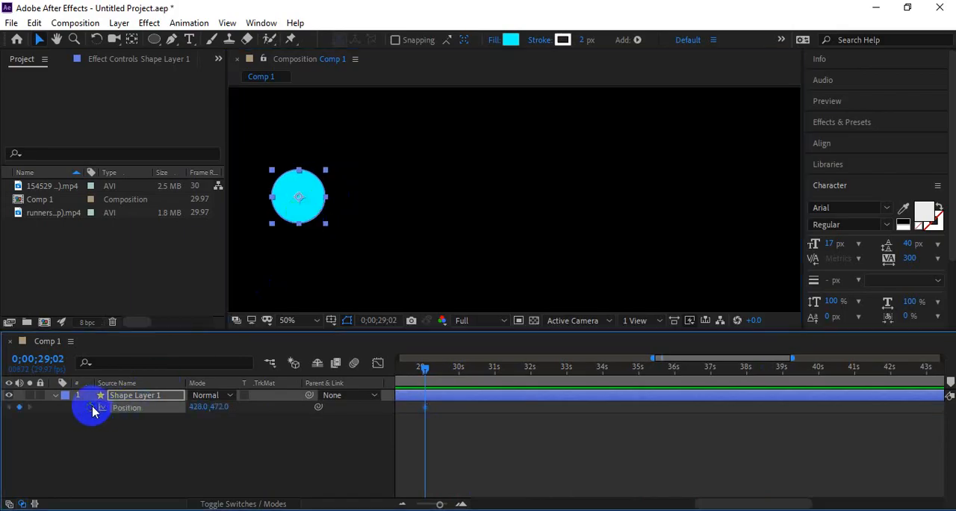
drag(451, 369, 510, 370)
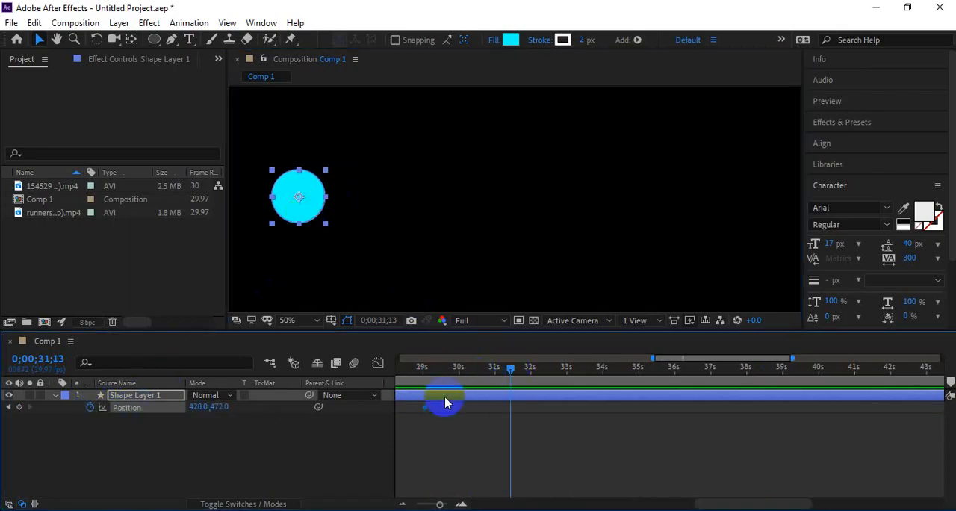
scroll(490, 423, down, 4)
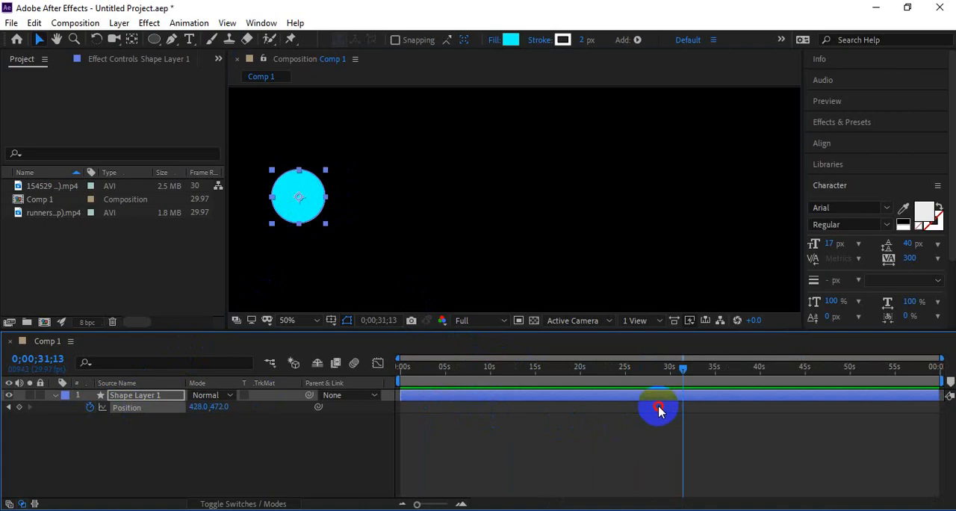
drag(661, 407, 611, 438)
scroll(427, 367, up, 6)
key(Home)
scroll(452, 420, down, 2)
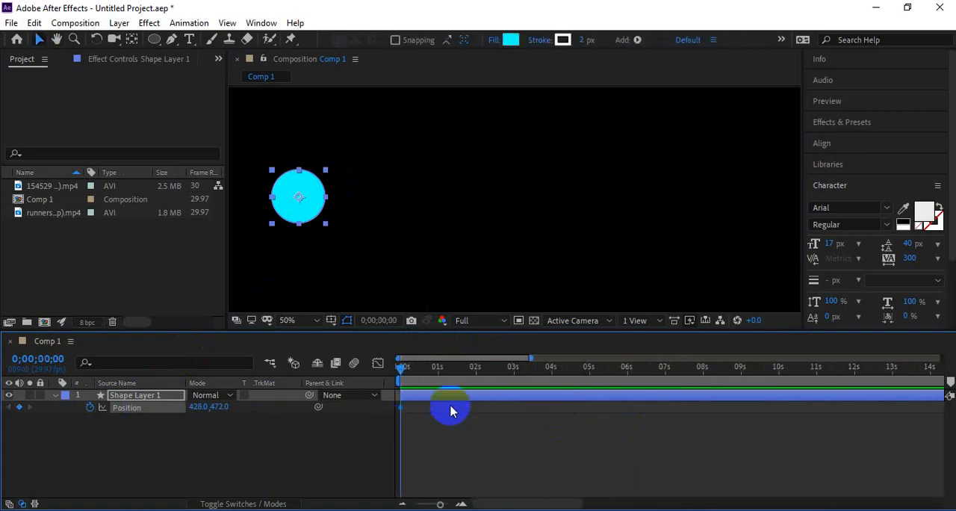
drag(436, 366, 445, 368)
drag(315, 202, 771, 193)
Step: Preview the left-to-right position animation from the start
scroll(705, 206, down, 2)
drag(416, 370, 389, 370)
key(space)
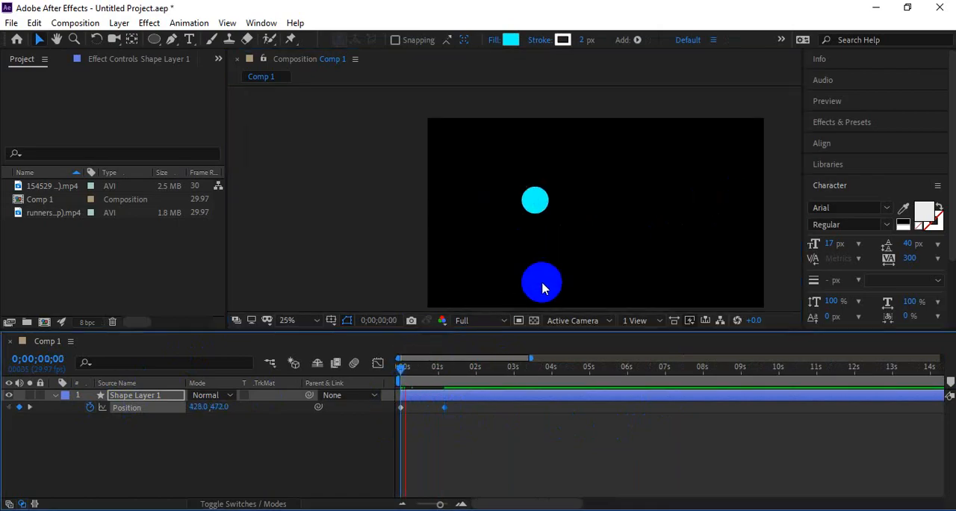
drag(598, 252, 496, 233)
key(space)
key(space)
drag(644, 246, 569, 229)
drag(439, 368, 376, 393)
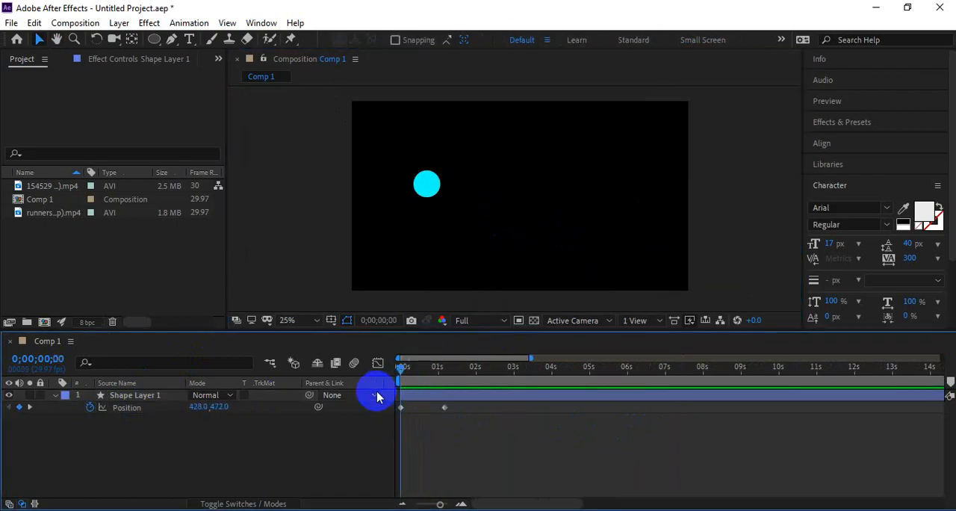
key(space)
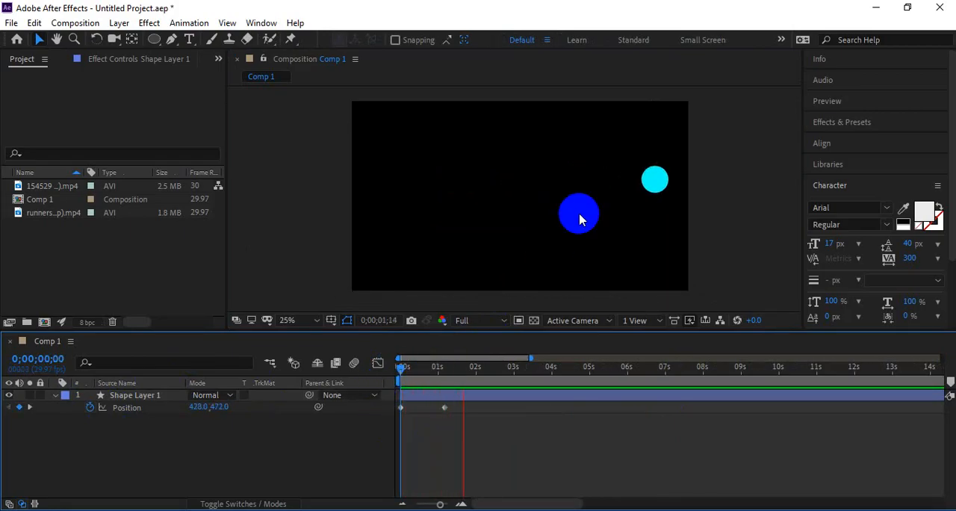
drag(466, 370, 366, 383)
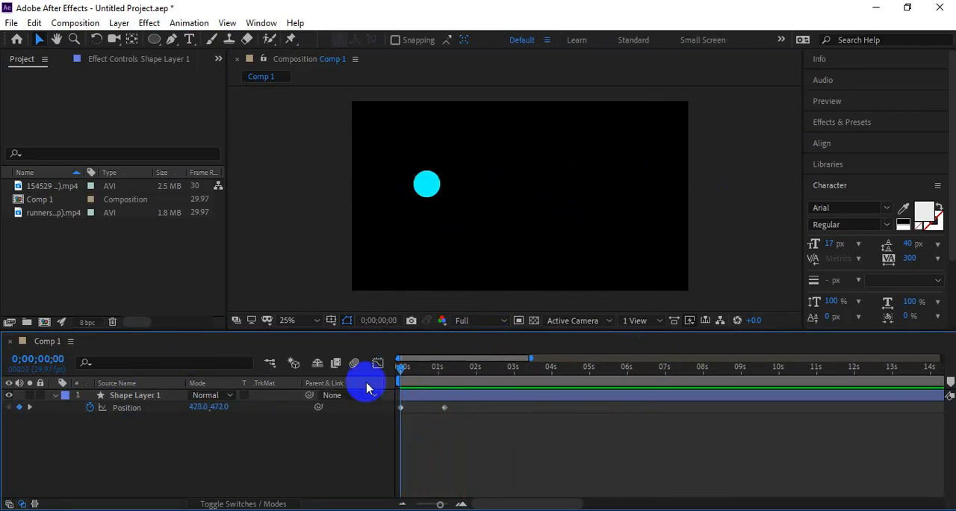
key(space)
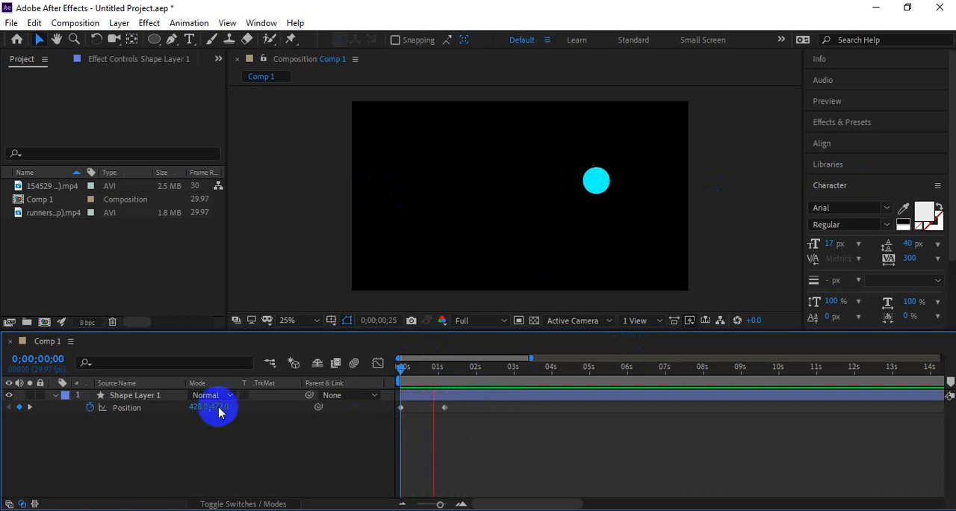
key(space)
Step: Nudge the circle further right at the second keyframe to 1802,446 and preview from the start
click(30, 407)
click(653, 183)
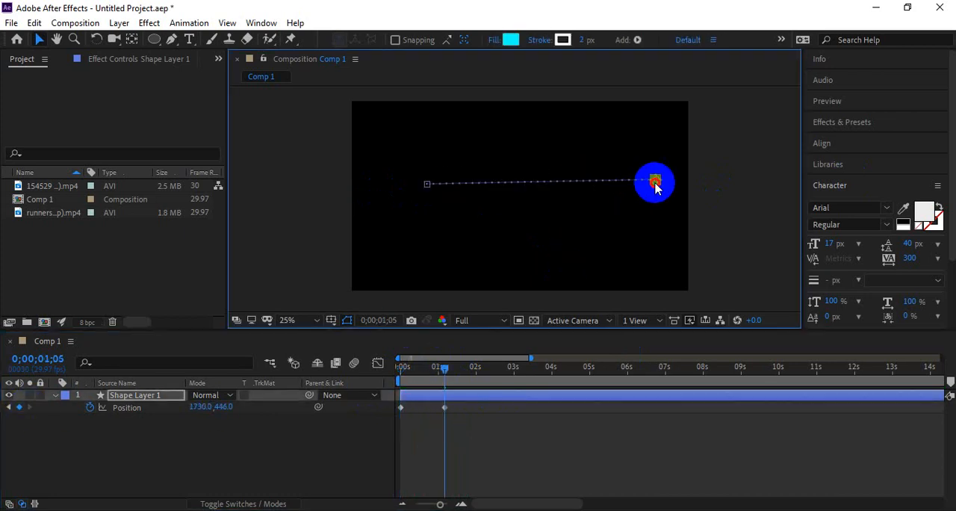
drag(665, 191, 667, 190)
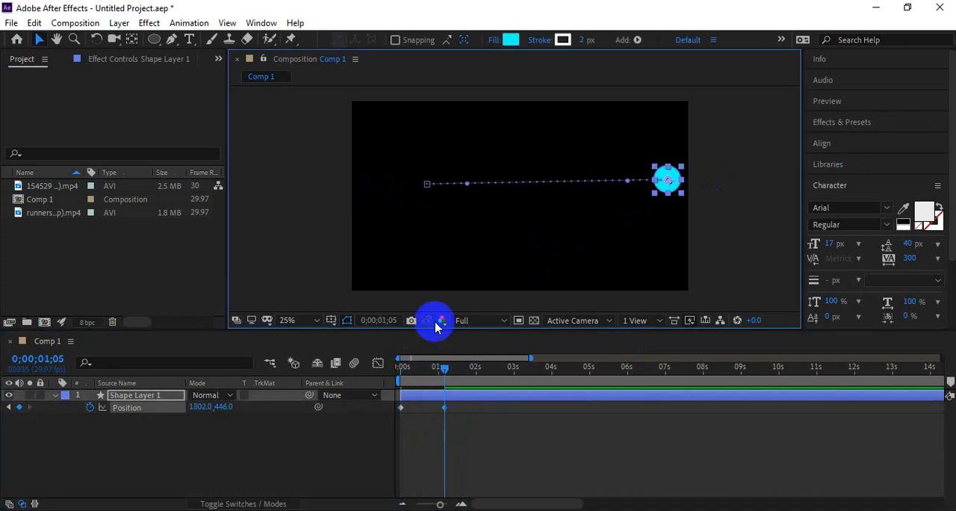
click(10, 408)
drag(416, 181, 396, 206)
key(space)
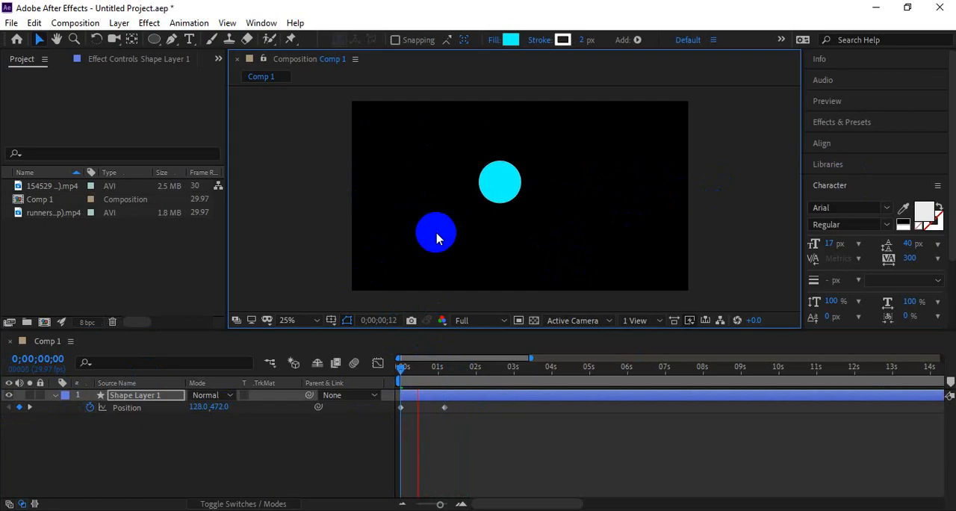
Step: Move the second Position keyframe to about 2 seconds and preview the motion from the start
key(space)
drag(444, 413, 473, 410)
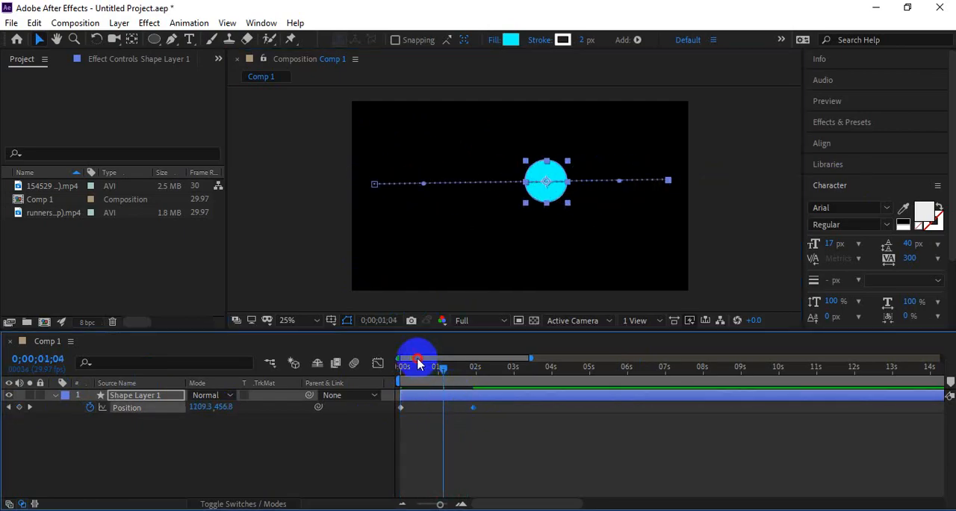
drag(407, 374, 387, 369)
key(space)
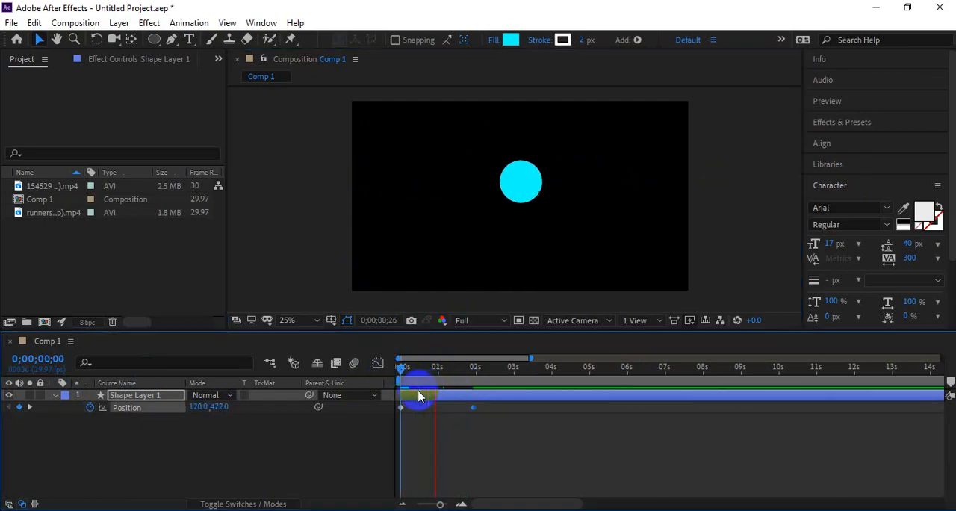
Step: Replay the position animation from the start several times
key(space)
key(space)
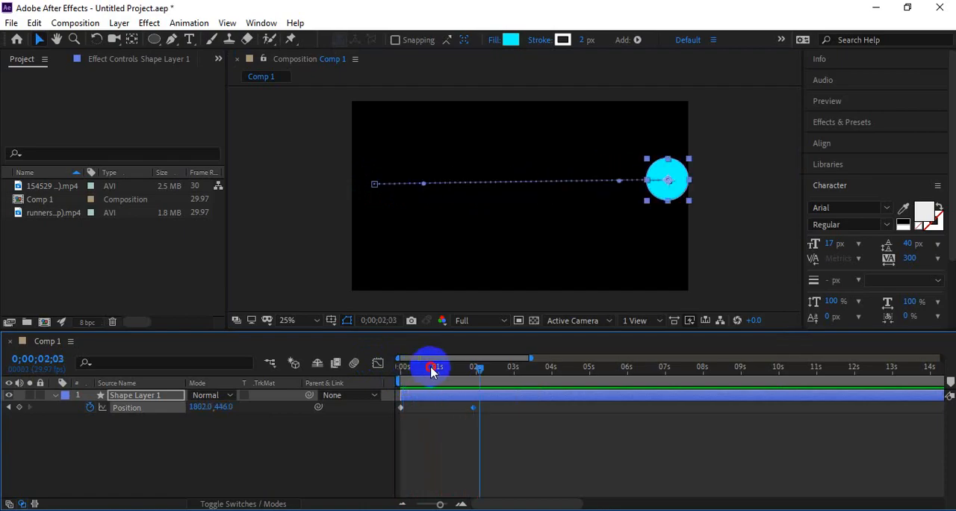
drag(431, 366, 366, 378)
key(space)
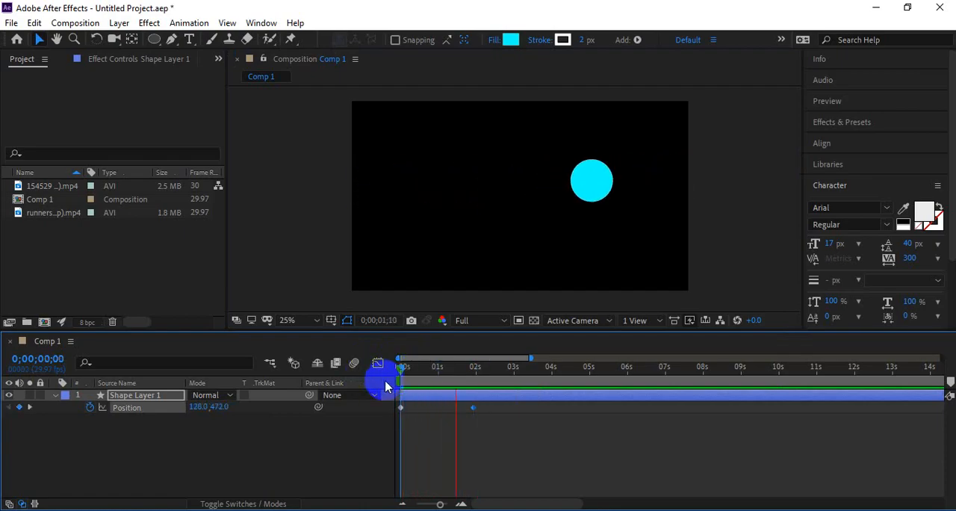
key(space)
key(space)
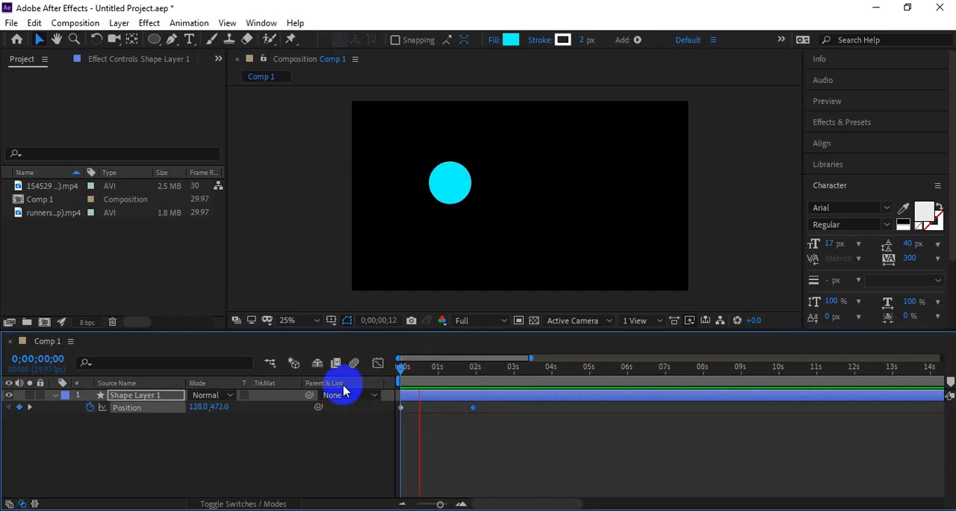
key(space)
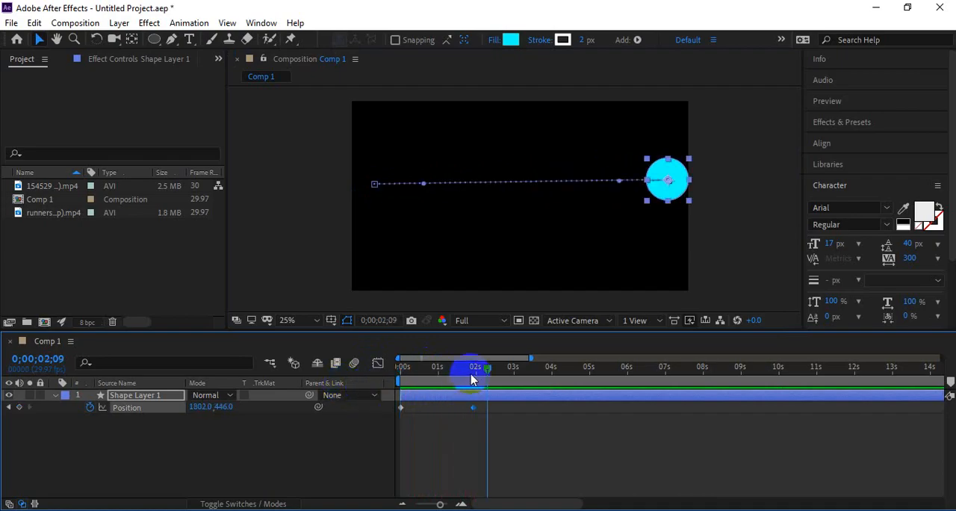
key(space)
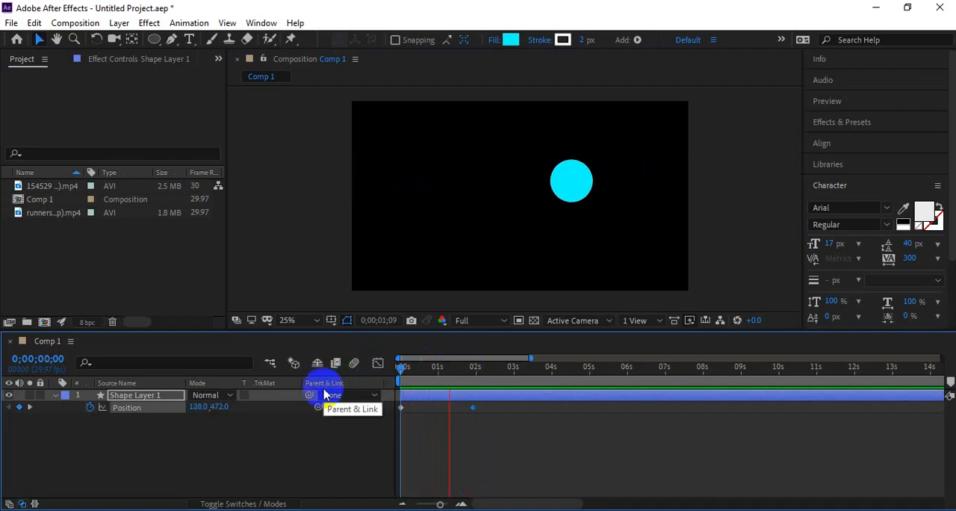
drag(479, 370, 338, 383)
key(space)
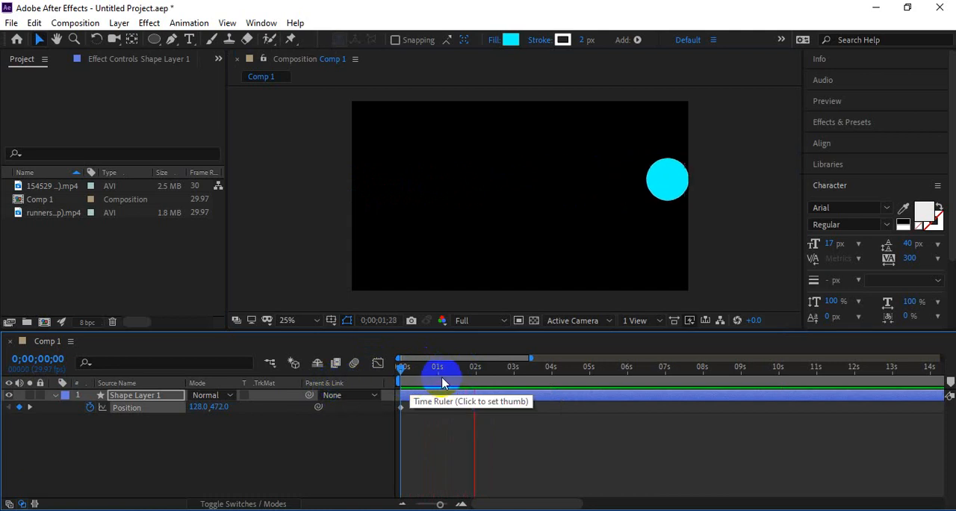
Step: Preview the animation once more and return the time indicator to the first frame
key(space)
key(space)
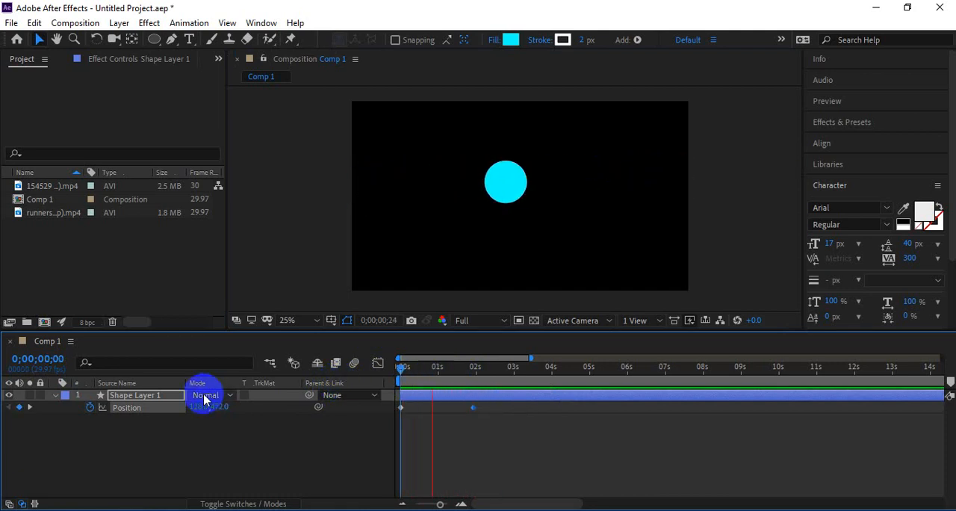
key(space)
click(472, 441)
drag(461, 374, 395, 393)
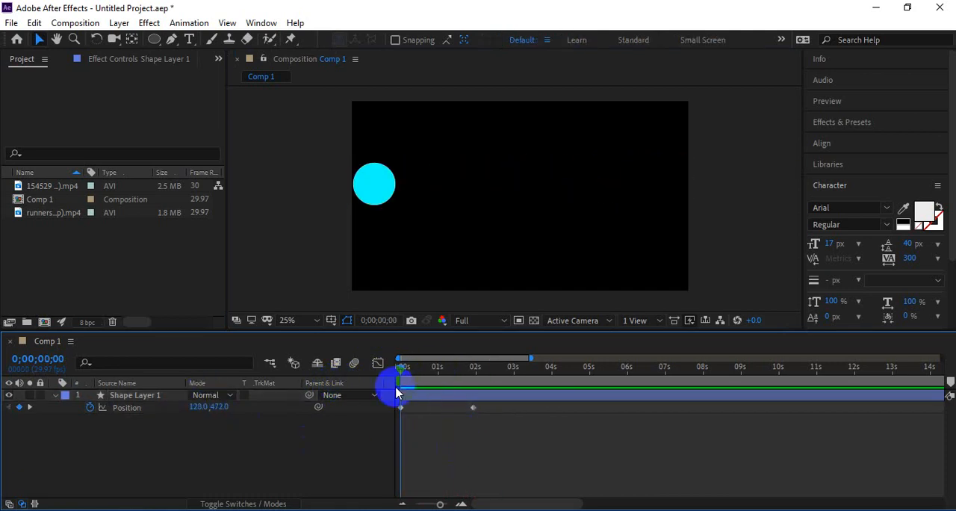
Step: Add a loopOut() expression to the circle's Position property and preview it from the start
alt+click(91, 408)
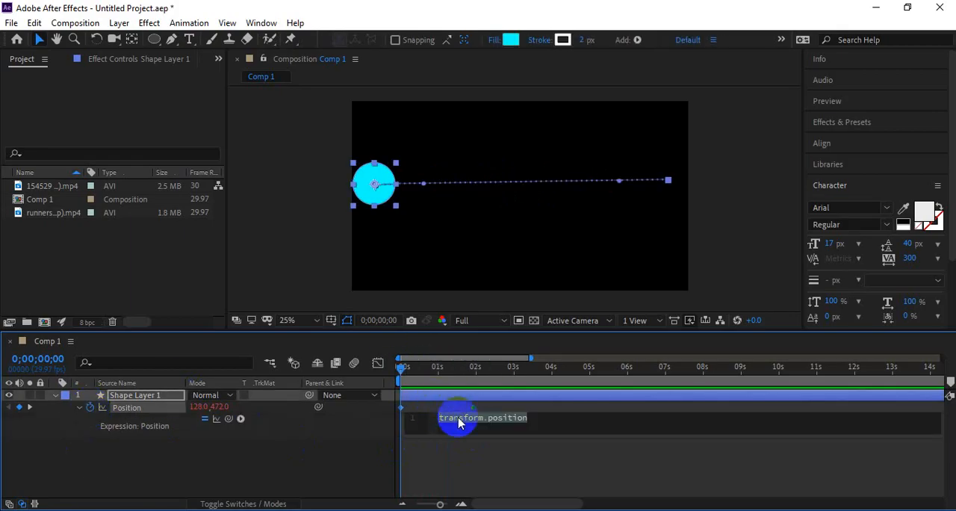
text(loo)
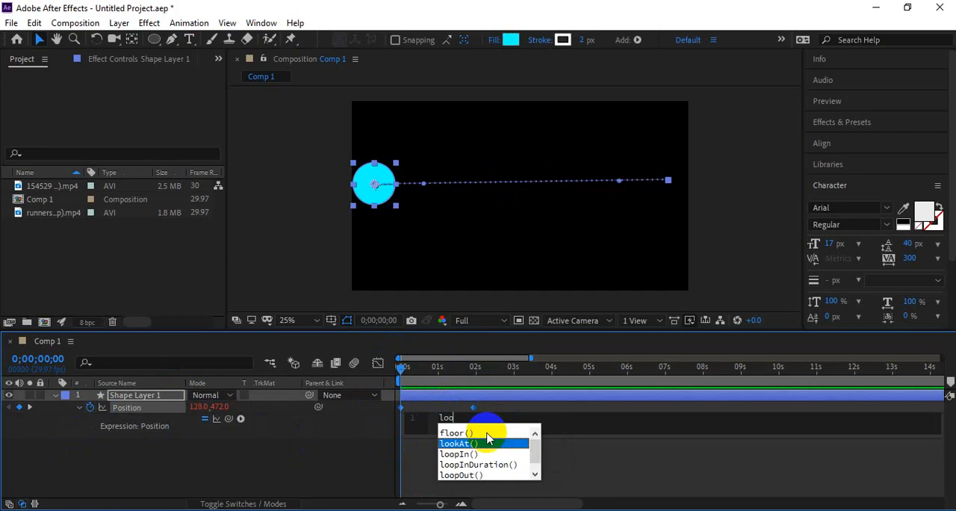
text(p)
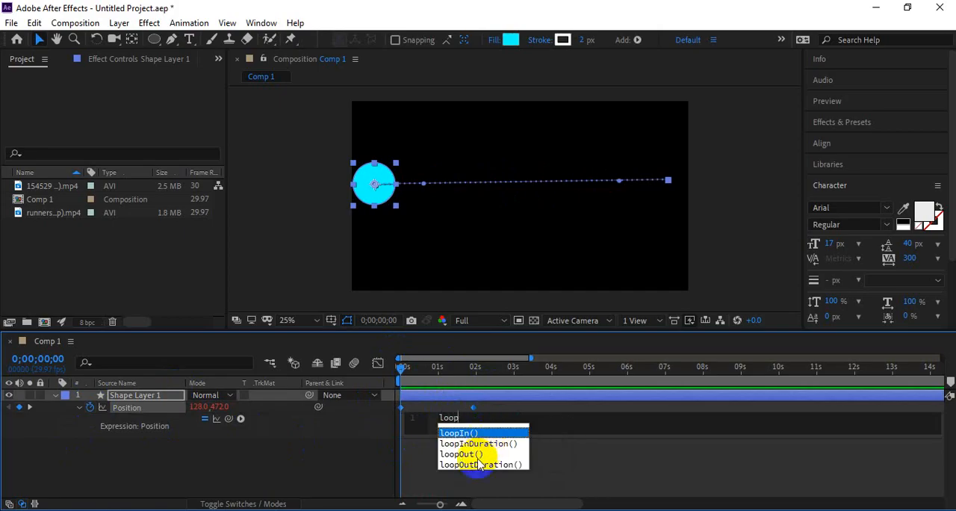
click(472, 454)
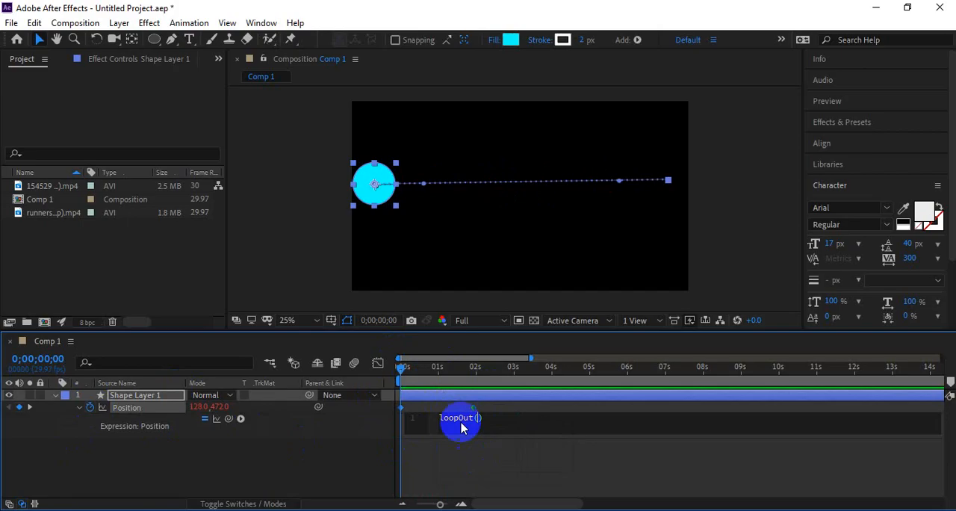
drag(438, 370, 394, 383)
key(space)
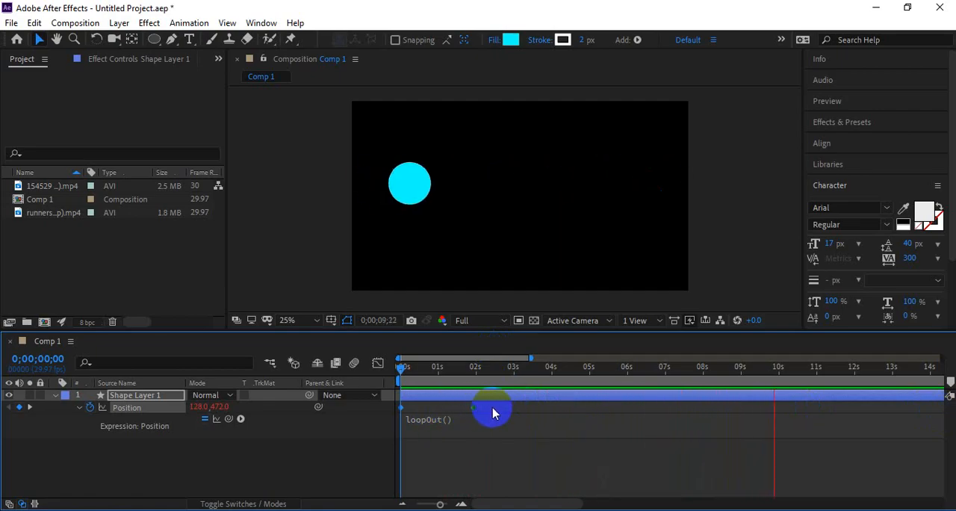
key(space)
Step: Set the loopOut type to "continue" and preview the circle's ongoing motion with the view zoomed out
click(451, 424)
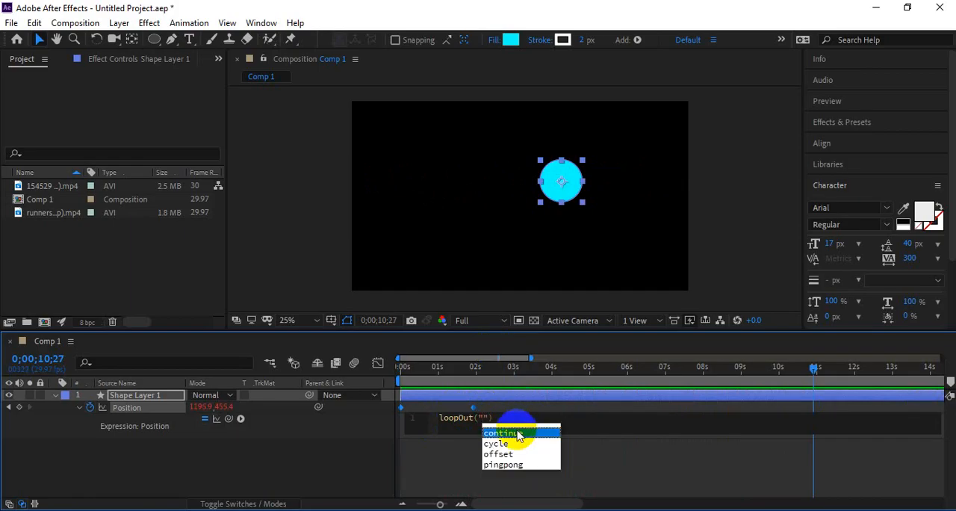
click(519, 434)
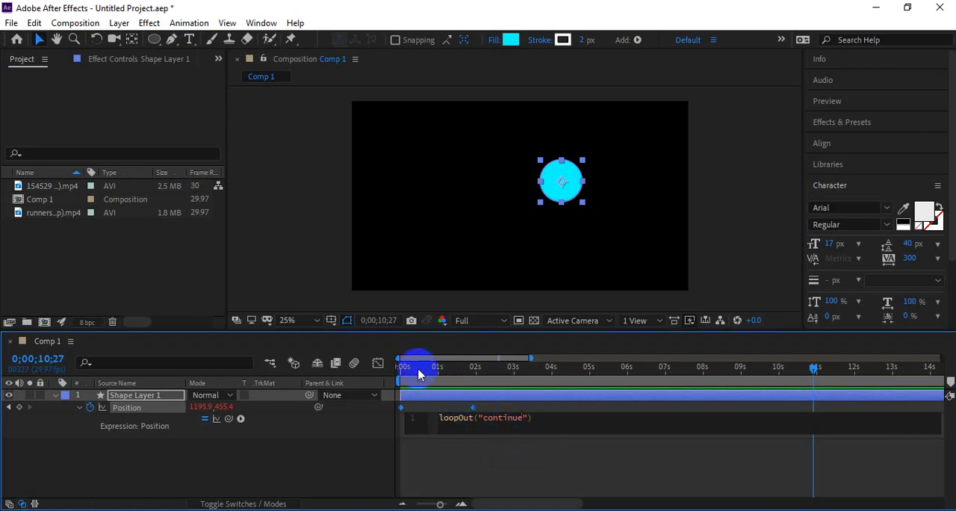
drag(418, 372, 382, 369)
scroll(414, 240, down, 2)
drag(533, 226, 474, 235)
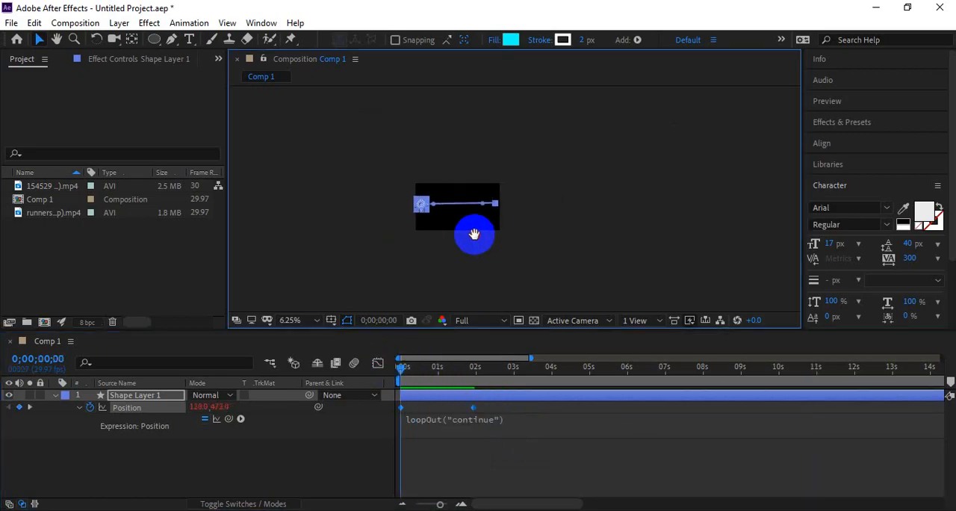
key(space)
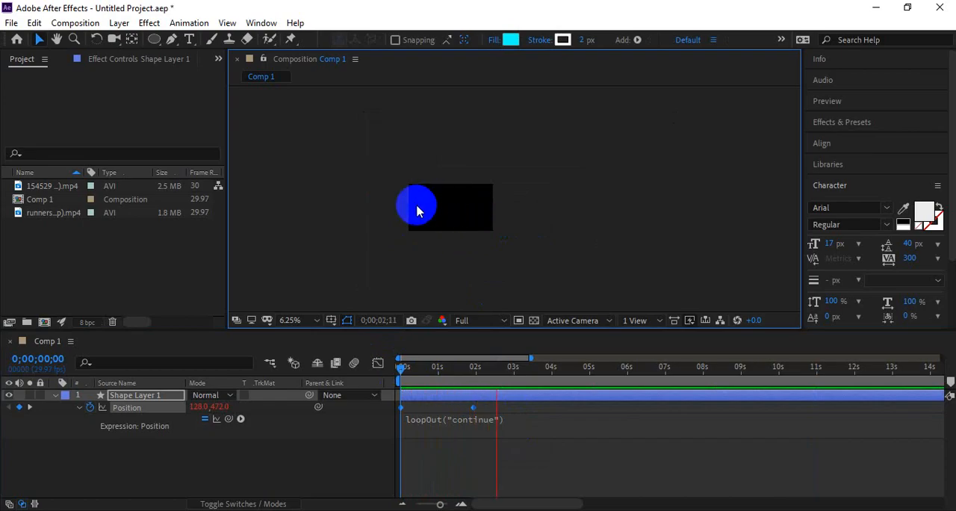
key(space)
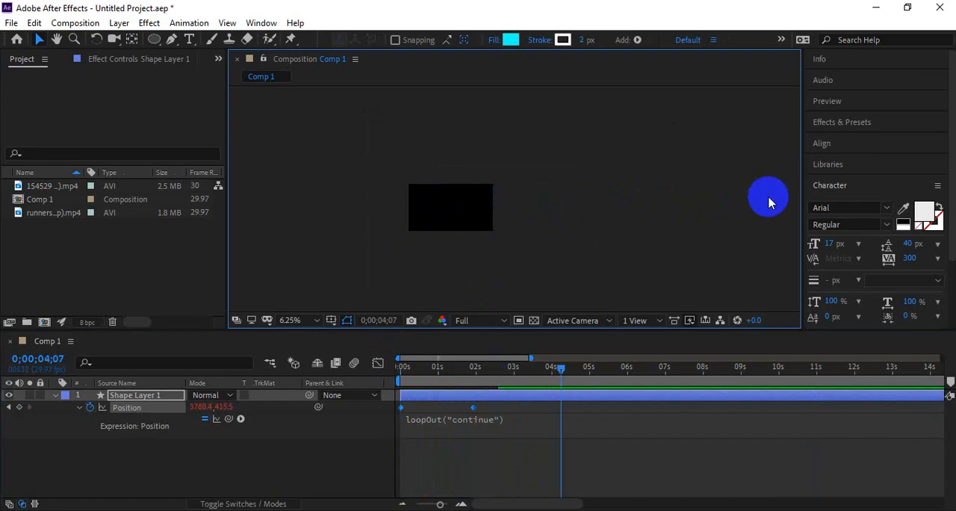
drag(596, 366, 565, 384)
scroll(556, 271, down, 2)
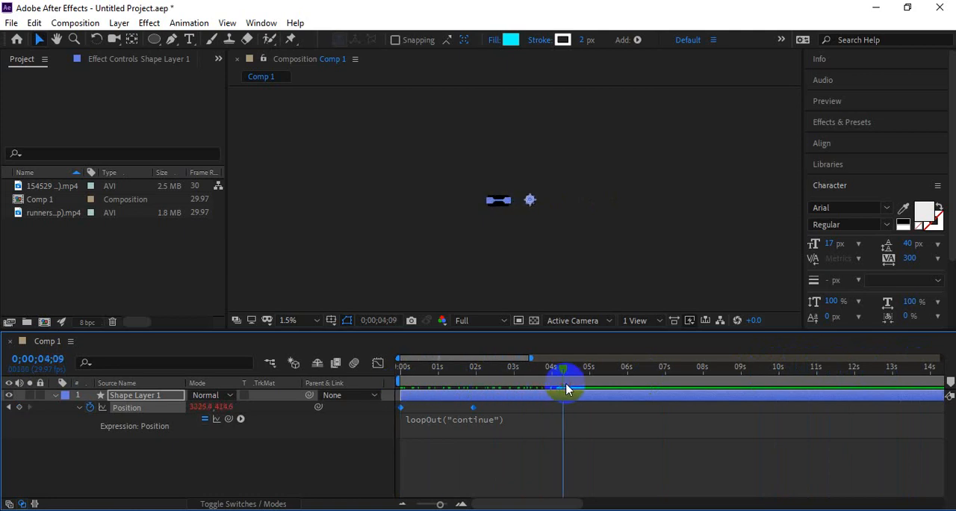
scroll(493, 227, up, 3)
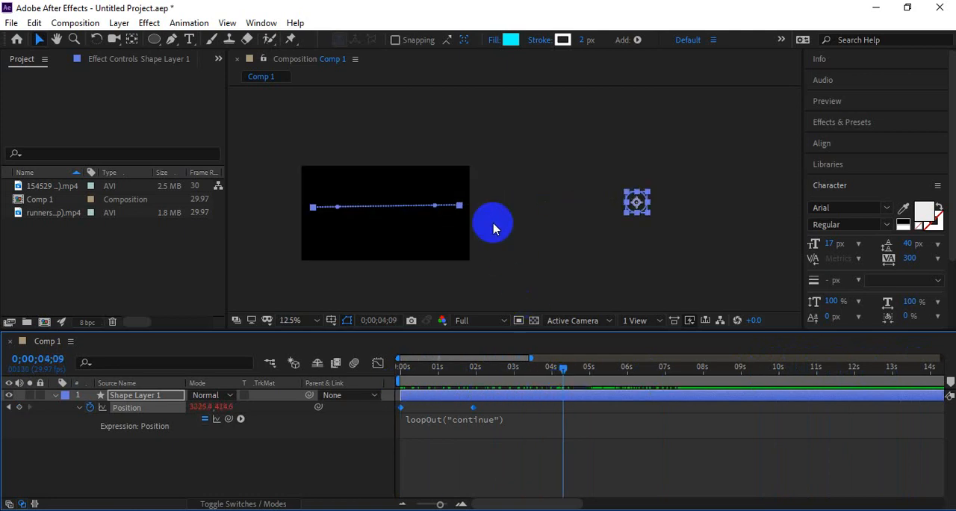
Step: Change the loopOut type to "cycle"
click(472, 419)
key(BackSpace)
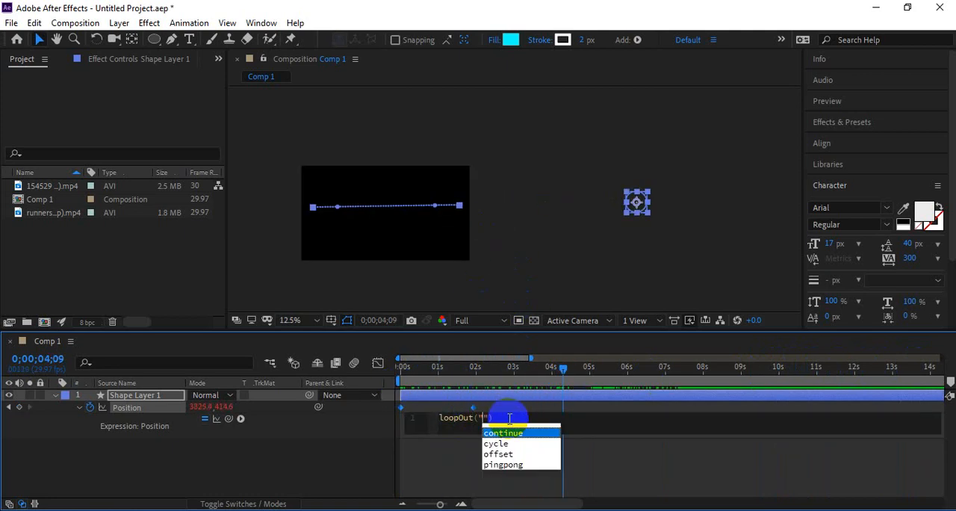
click(463, 457)
double_click(452, 420)
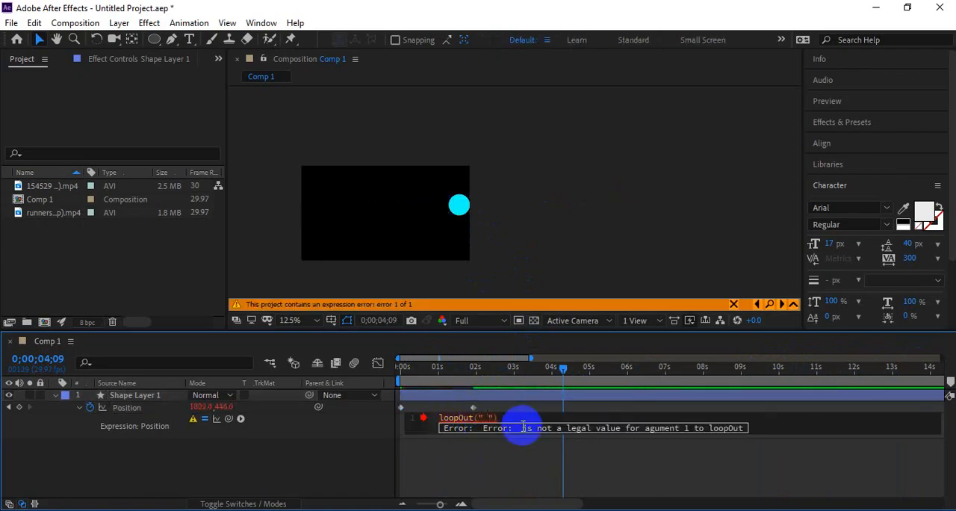
key(BackSpace)
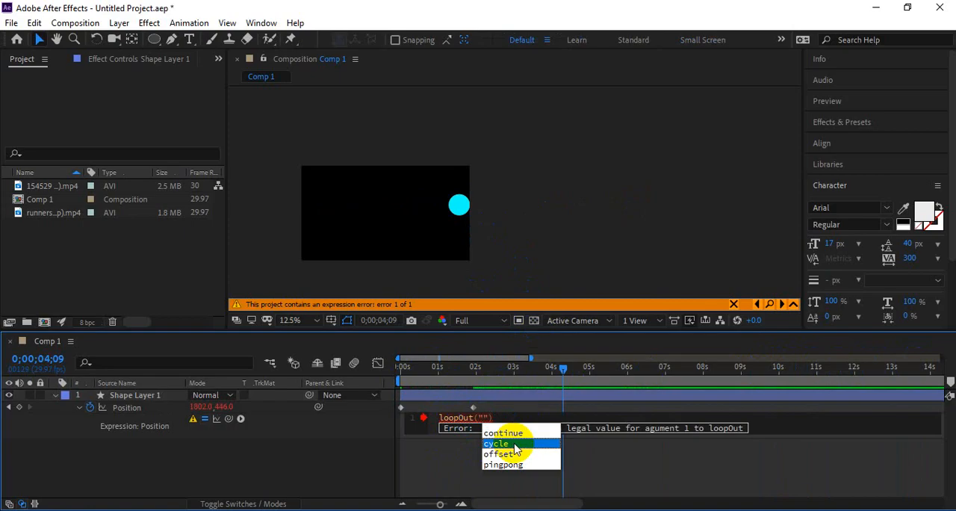
click(514, 445)
Step: Set the viewer zoom to Fit up to 100% and preview the cycling animation
drag(438, 373, 357, 388)
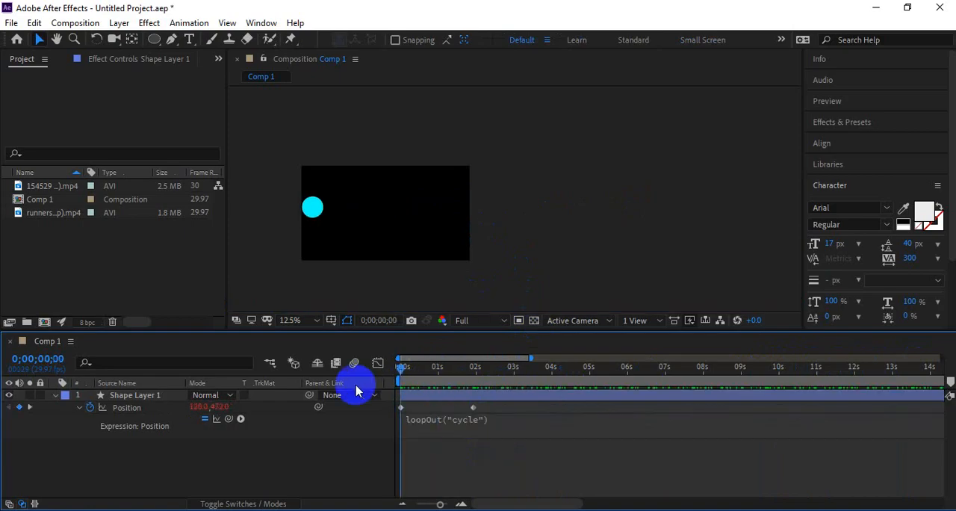
key(space)
key(space)
click(300, 320)
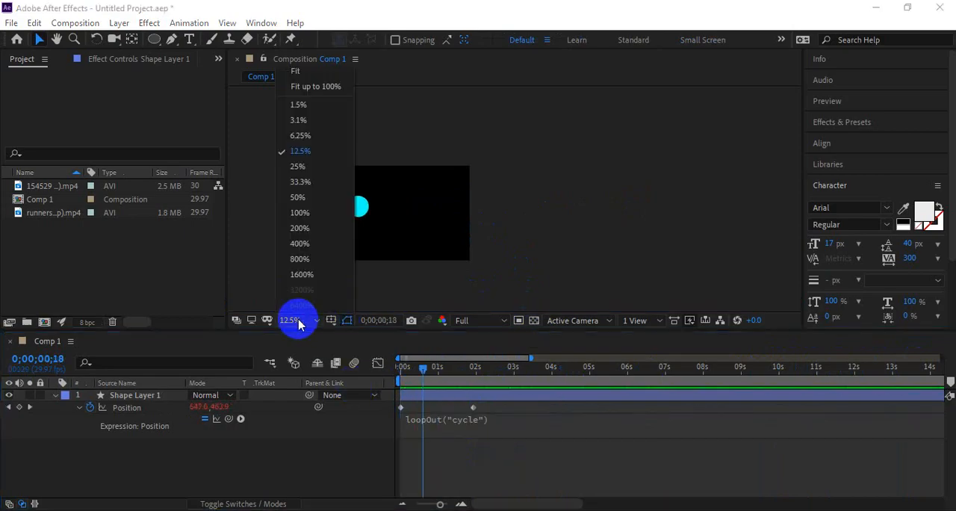
click(284, 84)
key(space)
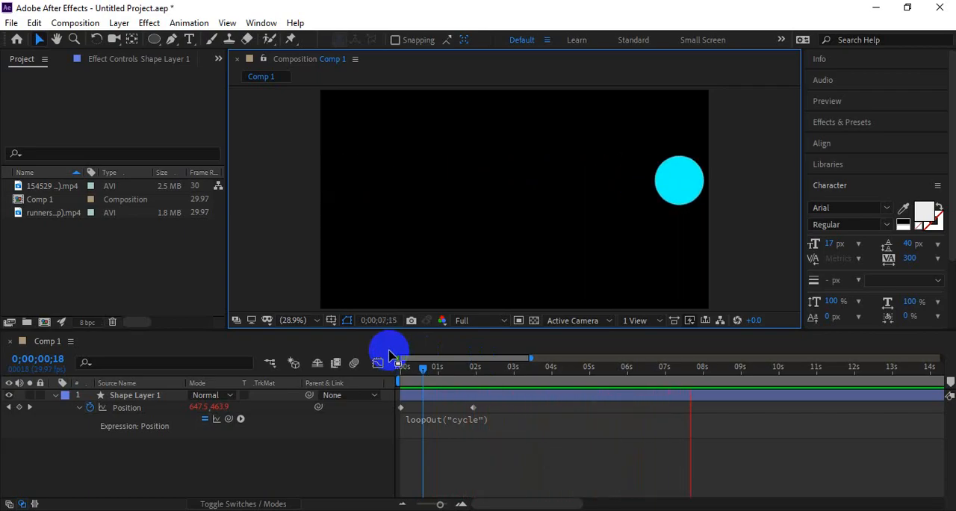
Step: Change the loopOut type to "pingpong" and preview the back-and-forth motion from the start
click(465, 419)
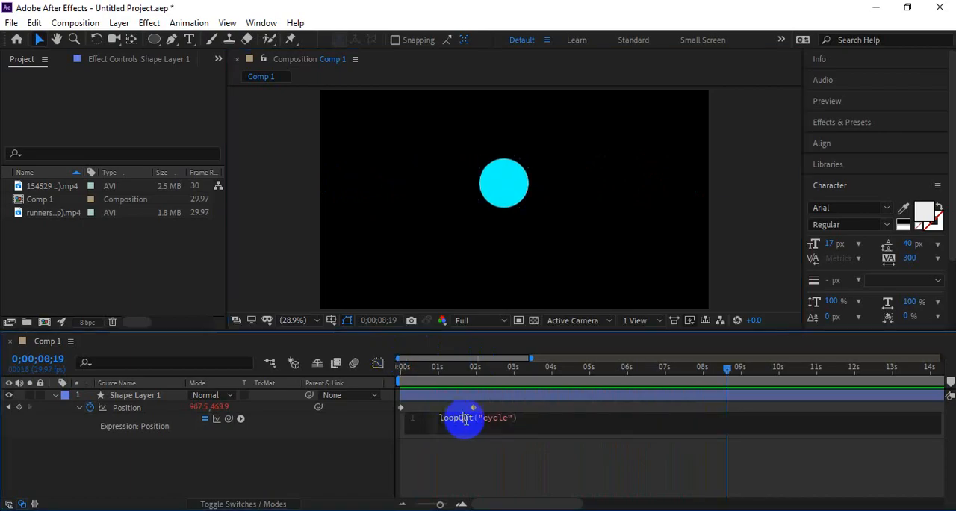
key(BackSpace)
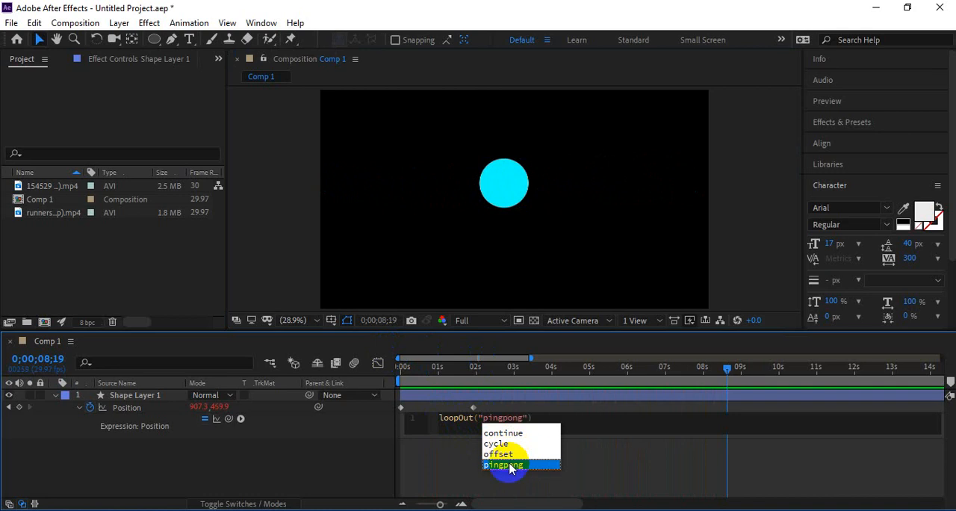
click(431, 372)
drag(431, 369, 404, 369)
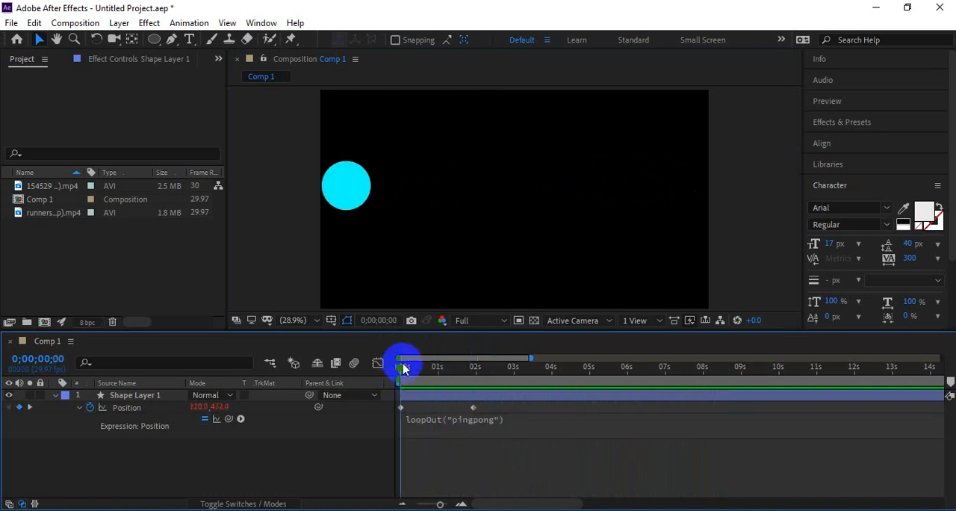
drag(351, 220, 298, 200)
key(space)
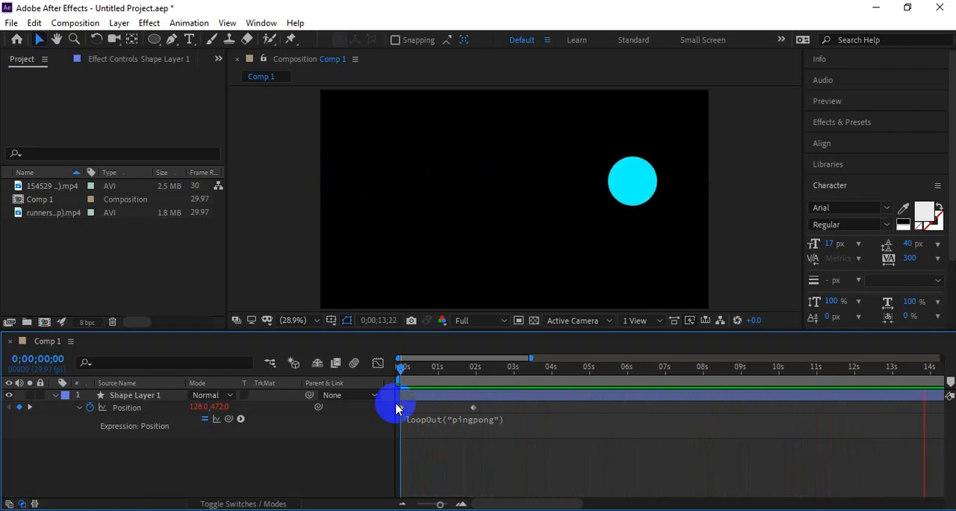
key(space)
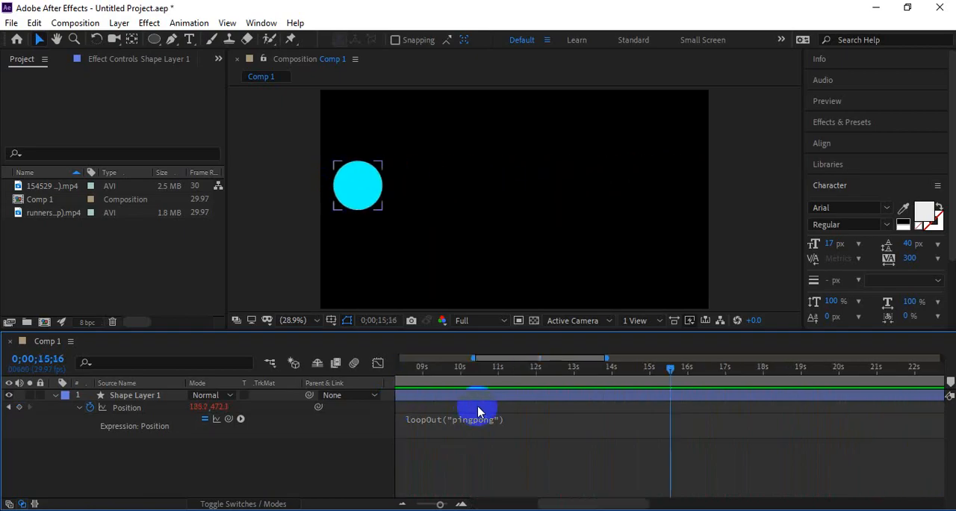
key(Home)
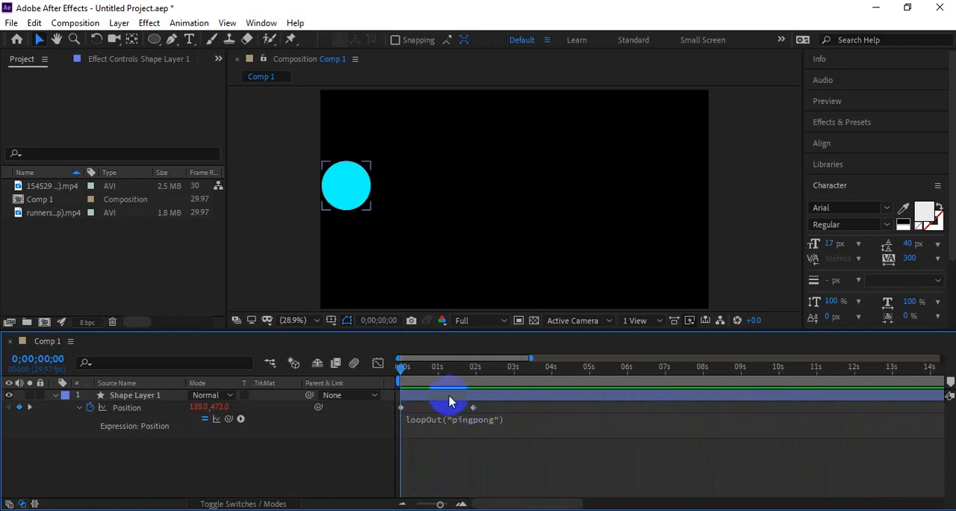
Step: Move the second Position keyframe to just under 1 second and preview the pingpong loop
click(439, 410)
key(space)
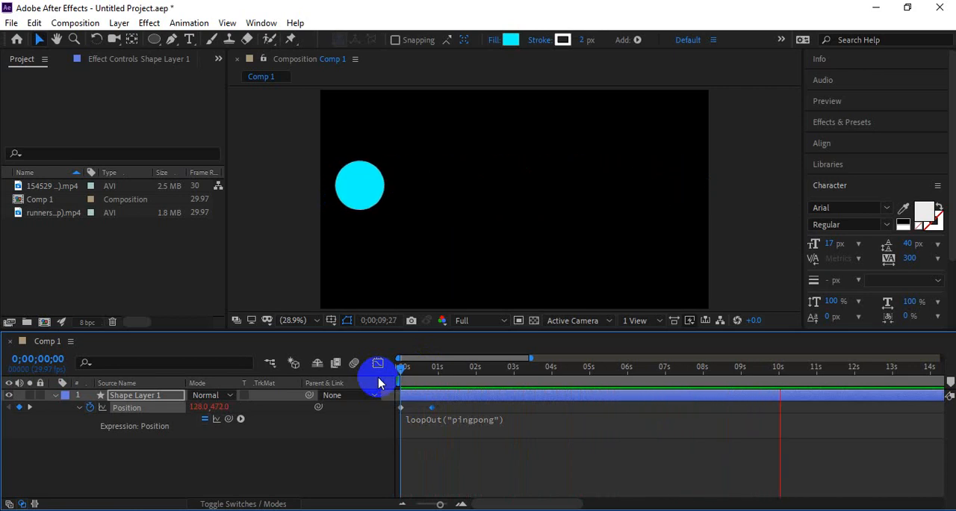
key(space)
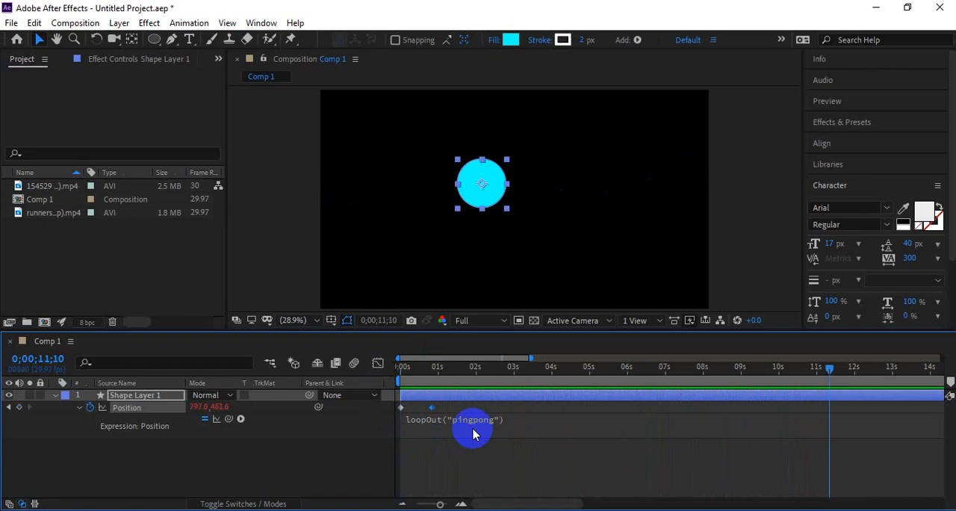
drag(475, 379, 375, 380)
Step: Switch to Notepad and select the Squash and Stretch Scale expression code
key(alt+Tab)
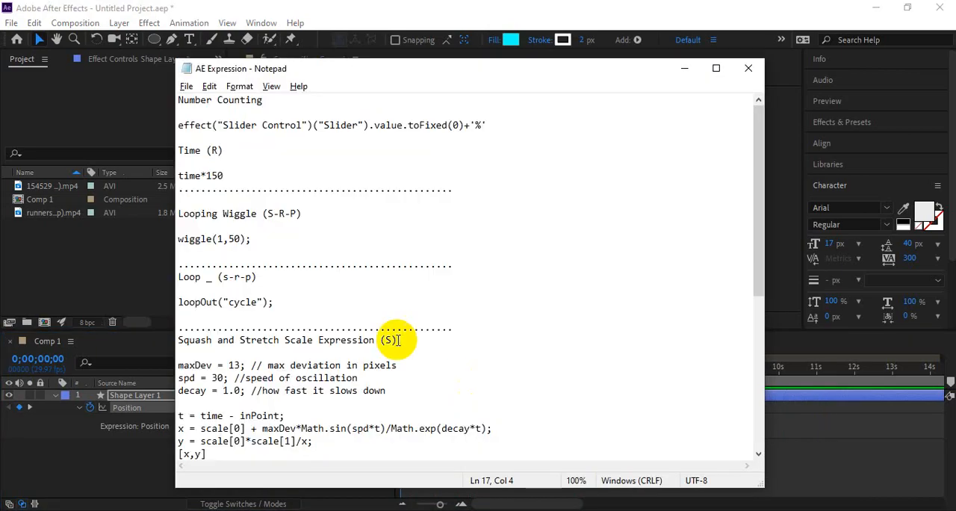
scroll(328, 280, down, 2)
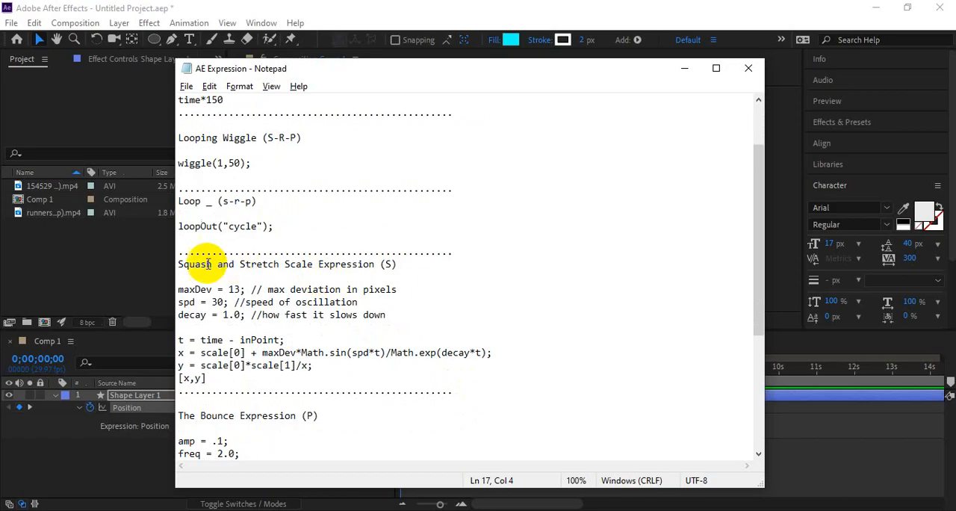
drag(182, 265, 351, 278)
click(281, 278)
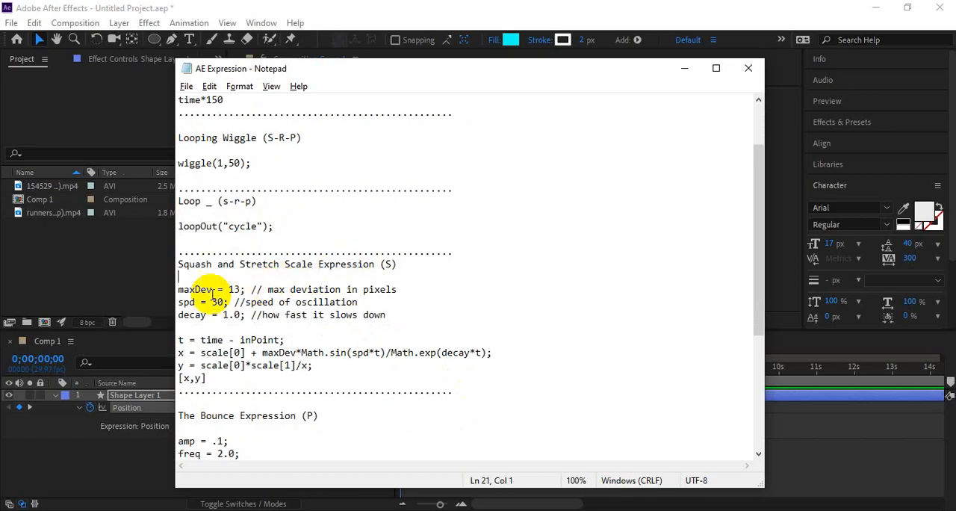
drag(179, 290, 277, 378)
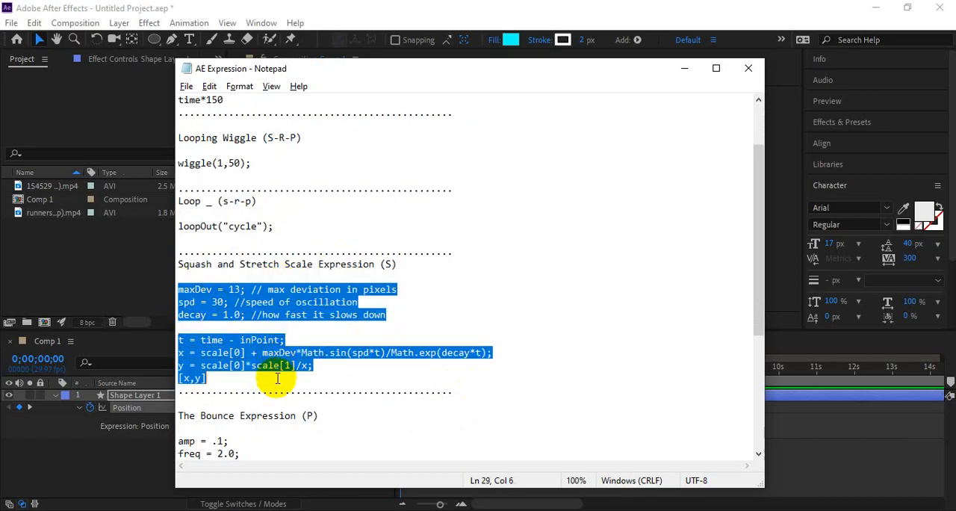
Step: Return to After Effects and remove the Position keyframes and its loopOut expression from the shape layer
key(alt+Tab)
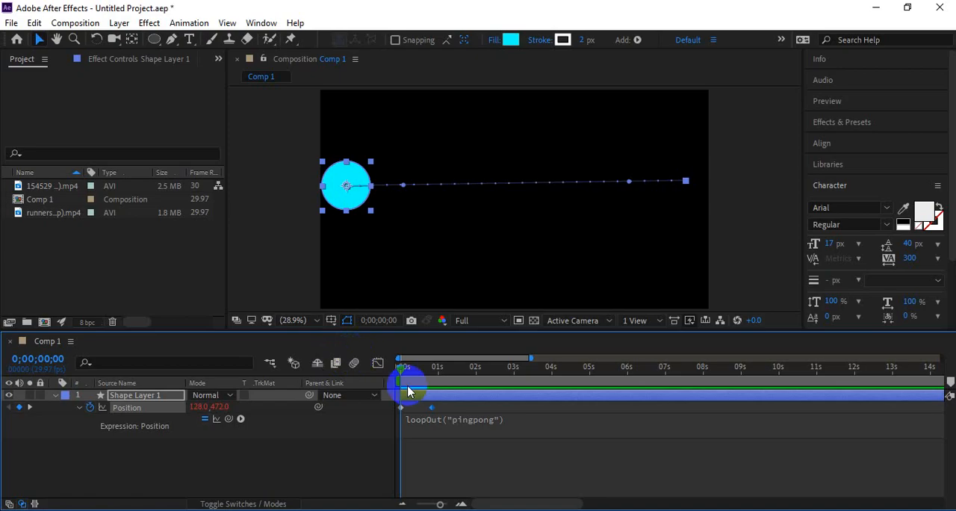
click(146, 422)
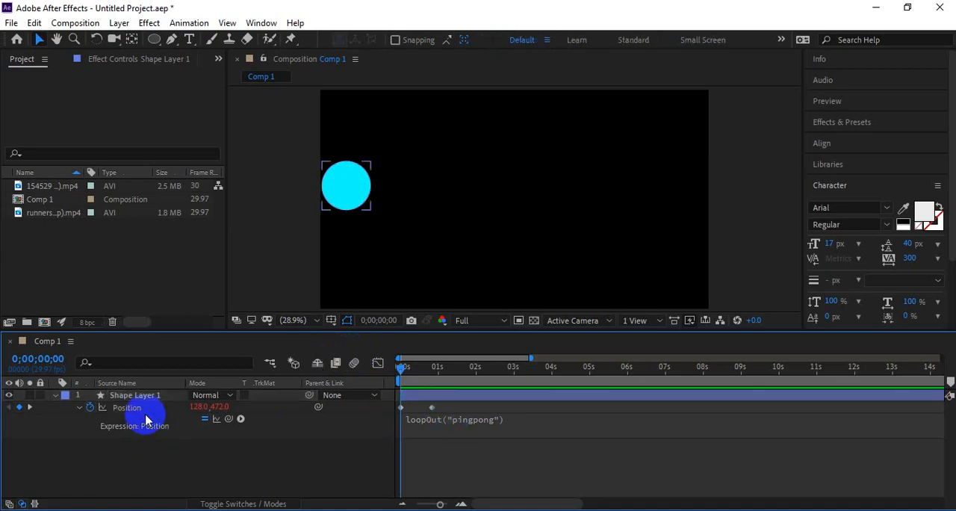
click(90, 408)
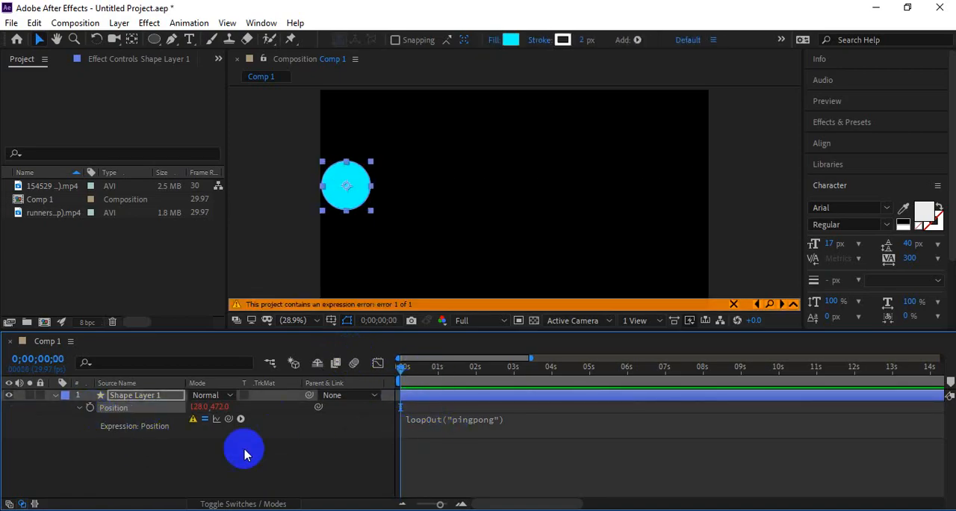
click(458, 416)
key(BackSpace)
click(327, 448)
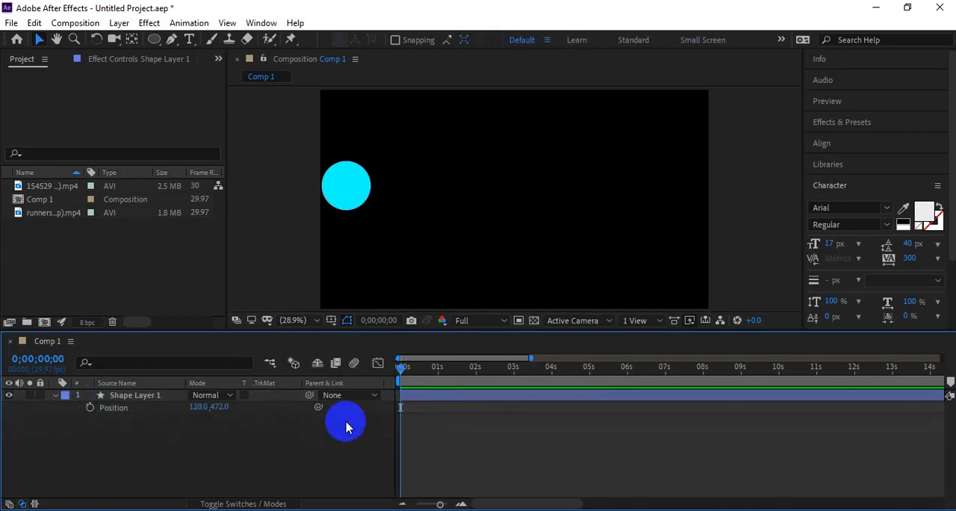
Step: Show the layer's Scale, move the circle to the composition centre and enlarge it to about 143%
click(119, 396)
key(s)
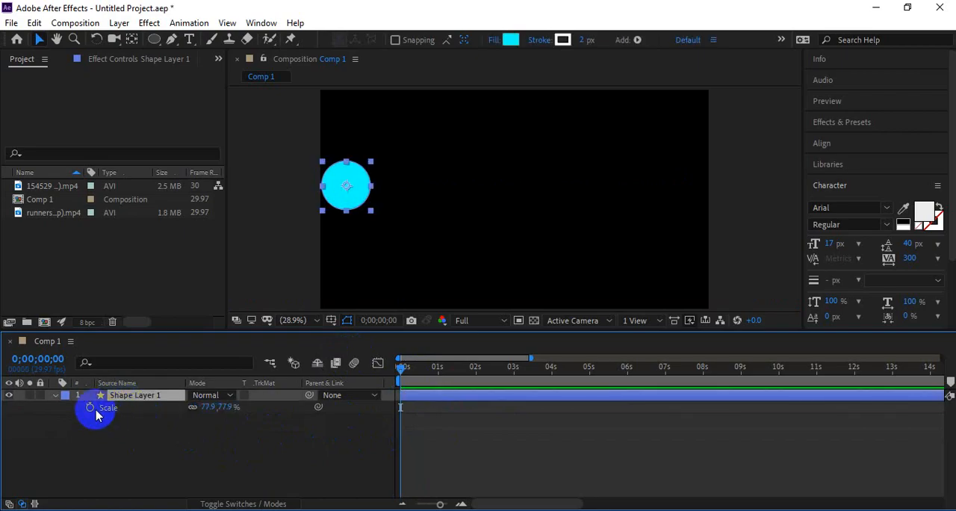
drag(348, 187, 567, 228)
drag(538, 195, 533, 211)
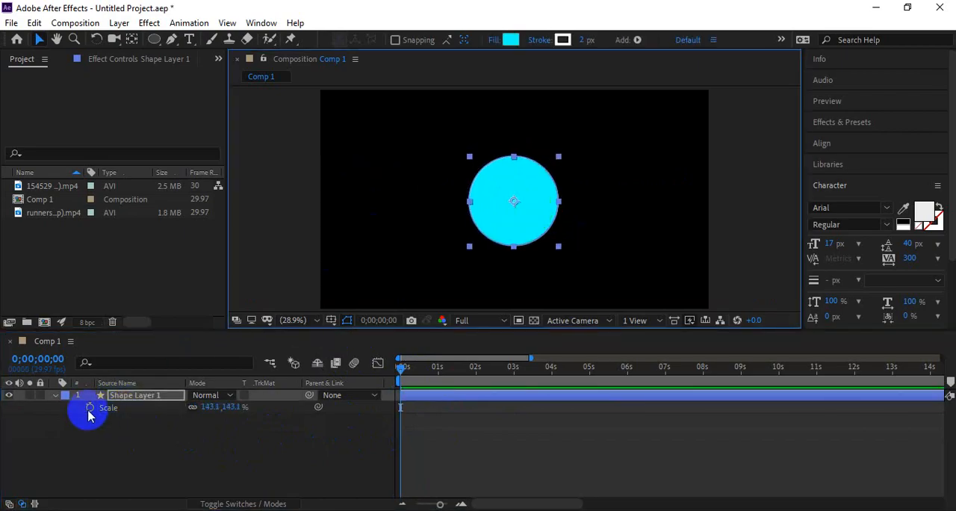
Step: Paste the Squash and Stretch expression into the Scale property and preview the wobbling circle from the start
alt+click(89, 407)
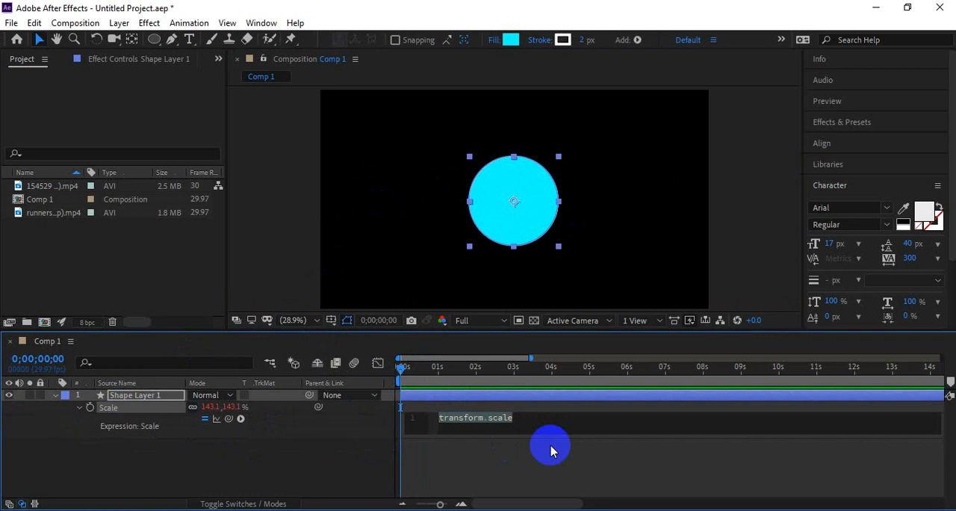
click(509, 460)
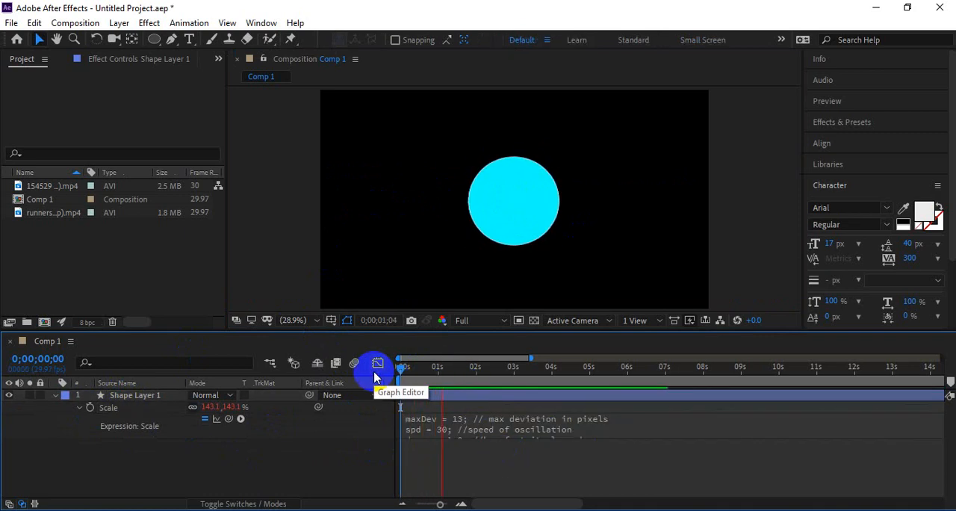
scroll(514, 200, up, 1)
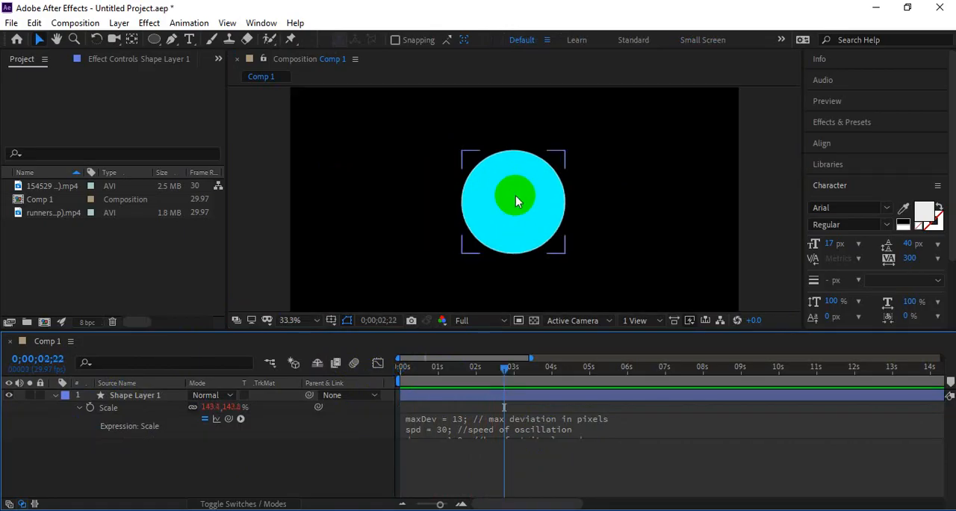
drag(440, 369, 381, 386)
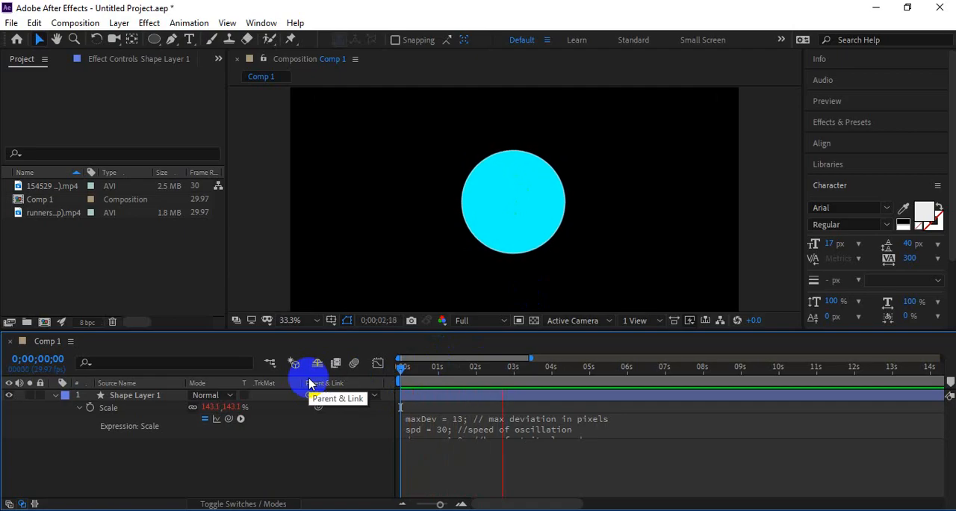
key(space)
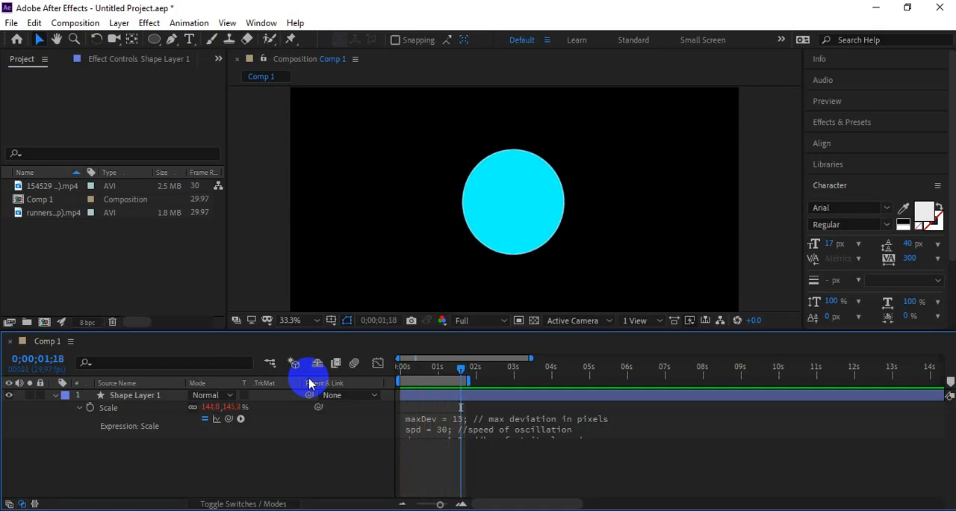
Step: Delete the Squash and Stretch expression from the Scale property
click(443, 425)
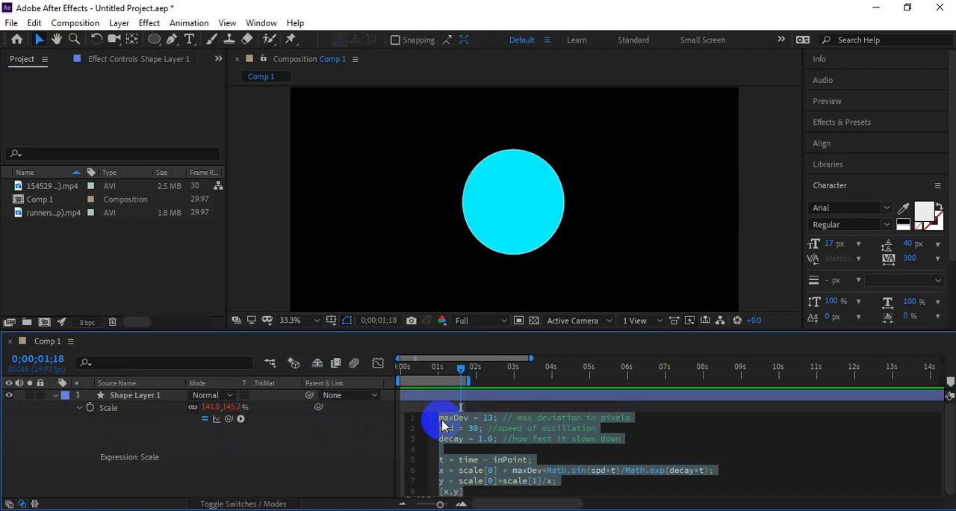
key(BackSpace)
click(338, 441)
Step: Switch to Notepad and select the whole Bounce Expression code
key(alt+Tab)
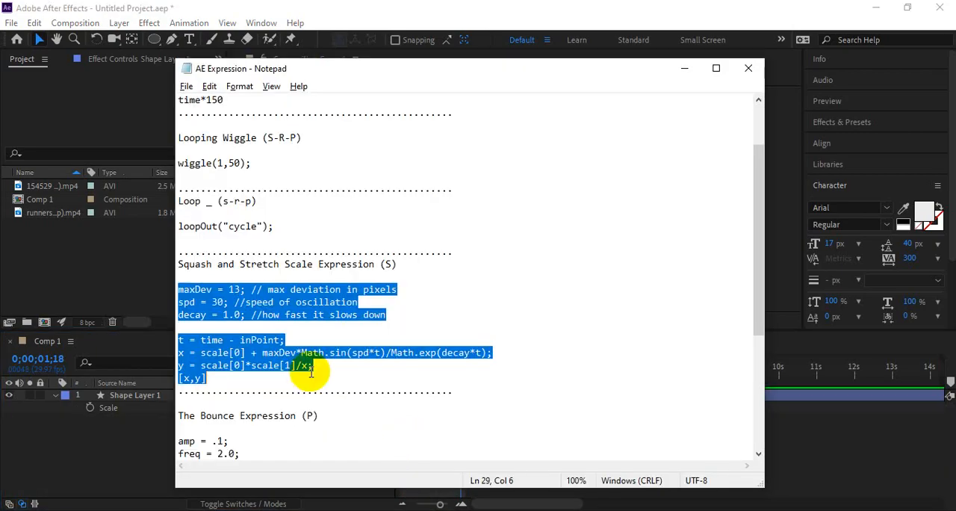
scroll(278, 348, down, 4)
click(251, 286)
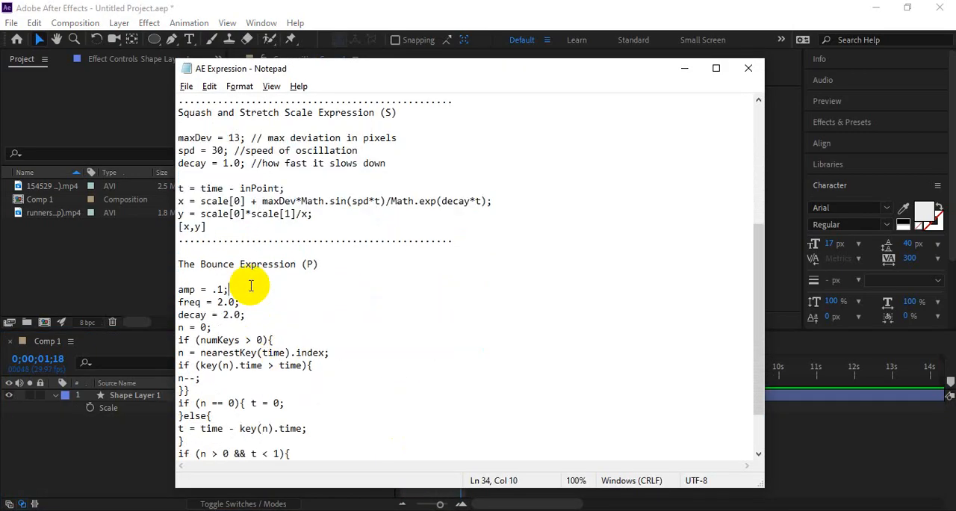
scroll(287, 306, down, 2)
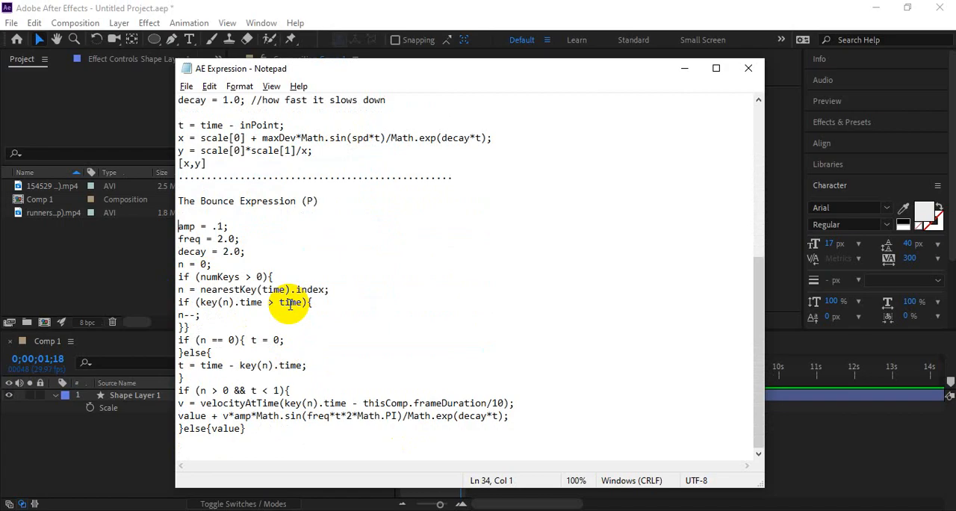
shift+click(247, 428)
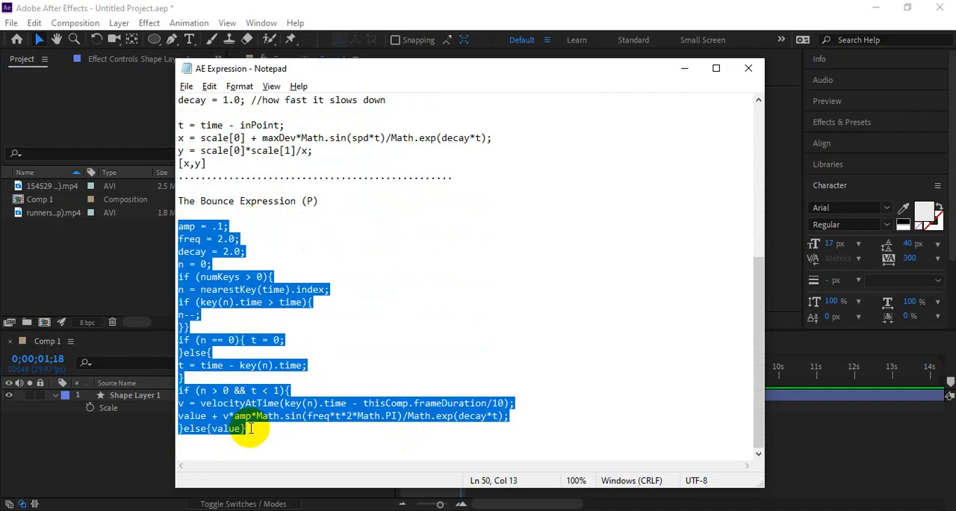
Step: Extend the work area to about 13 s and keyframe the circle moving from the left edge to the right within about 1 second
key(alt+Tab)
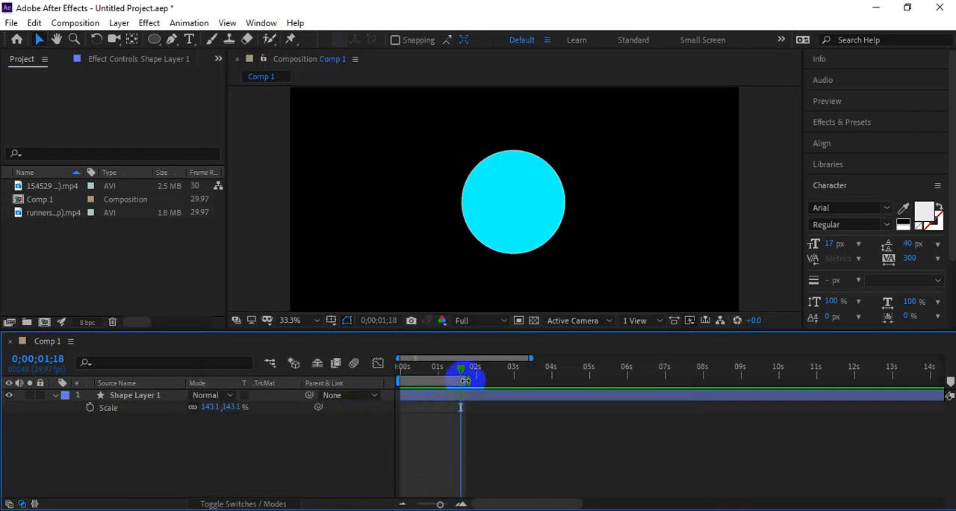
drag(464, 381, 845, 382)
click(136, 401)
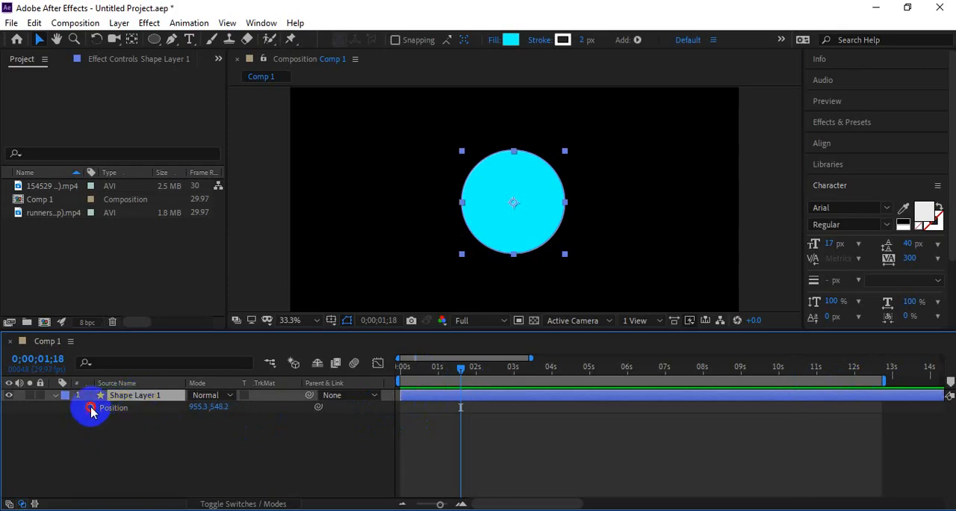
click(91, 409)
click(430, 415)
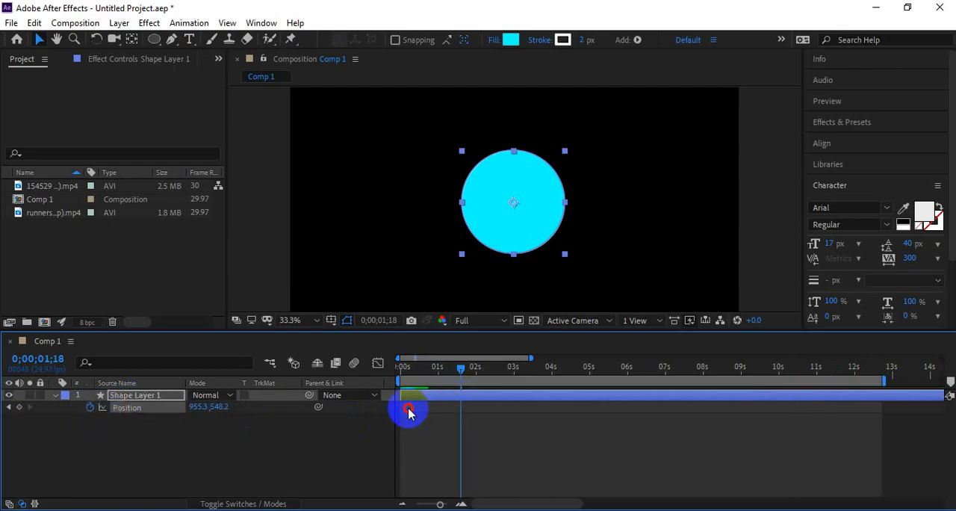
click(6, 417)
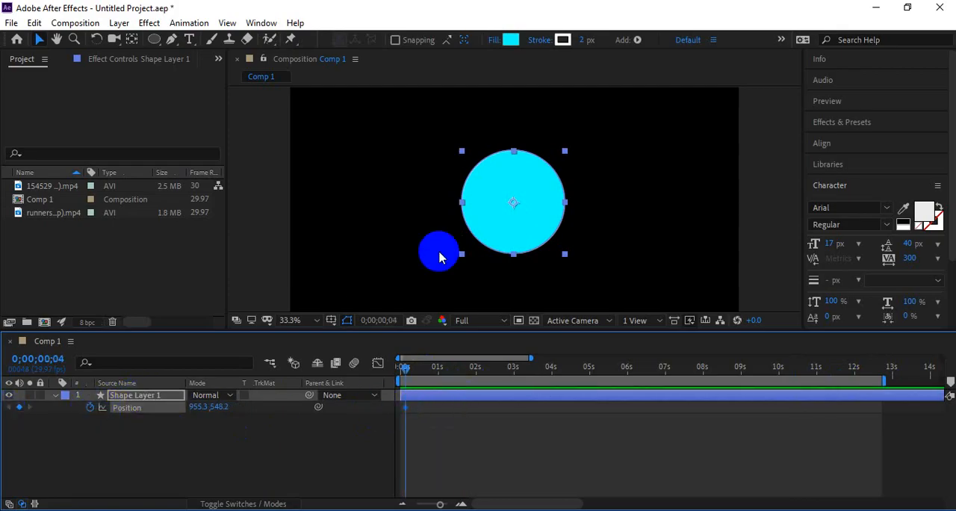
drag(438, 252, 314, 219)
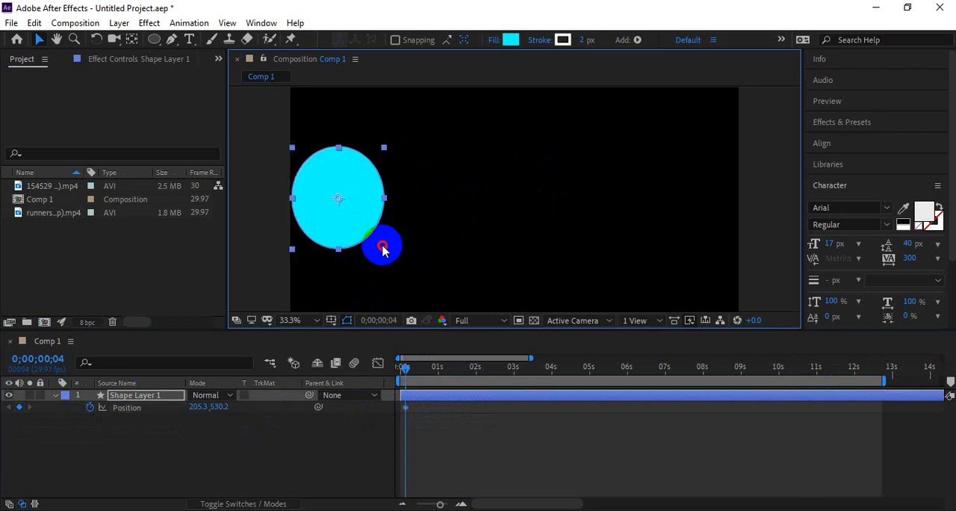
click(446, 367)
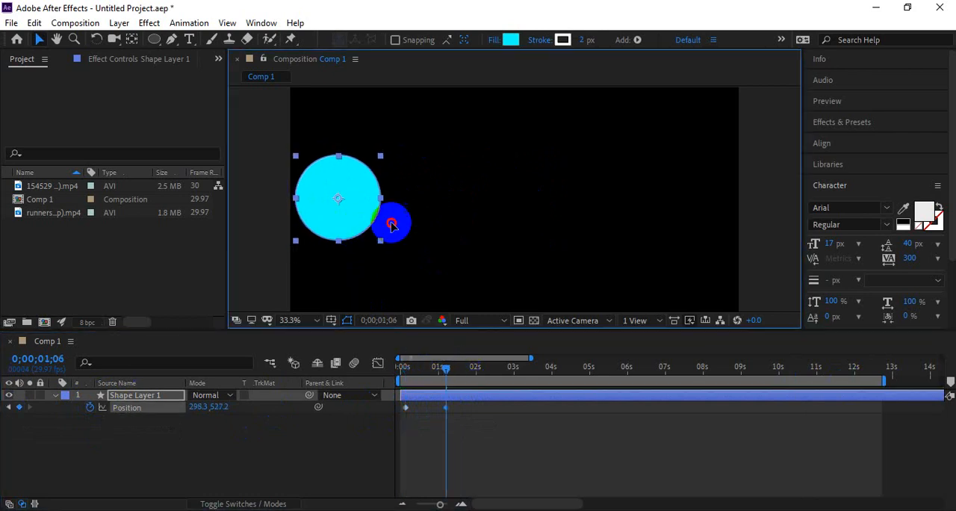
drag(359, 221, 705, 219)
drag(421, 378, 396, 377)
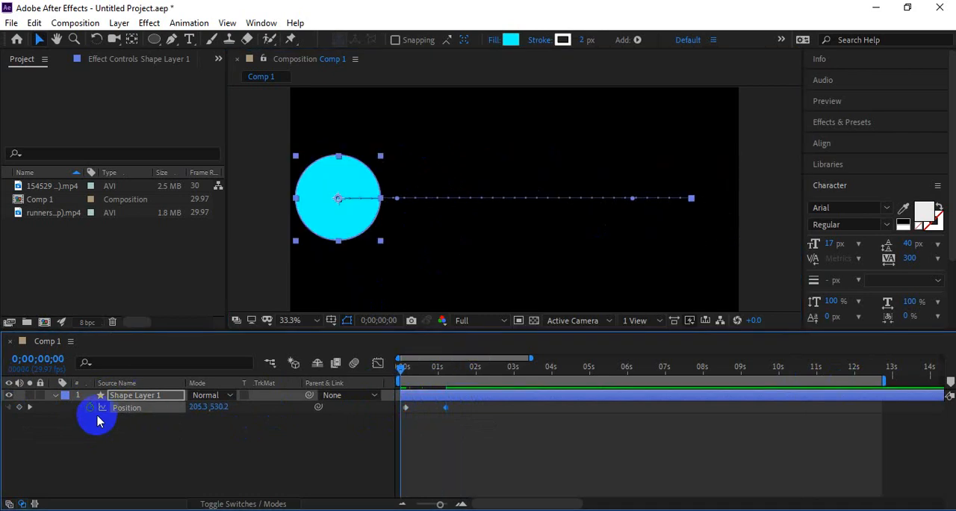
Step: Paste the Bounce expression into the Position property and preview the animation
alt+click(90, 407)
key(ctrl+v)
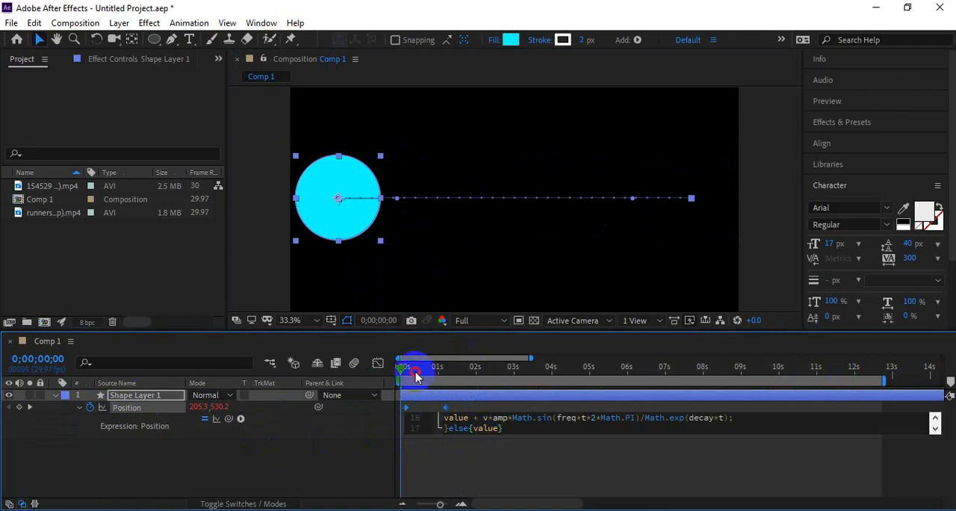
click(384, 376)
key(space)
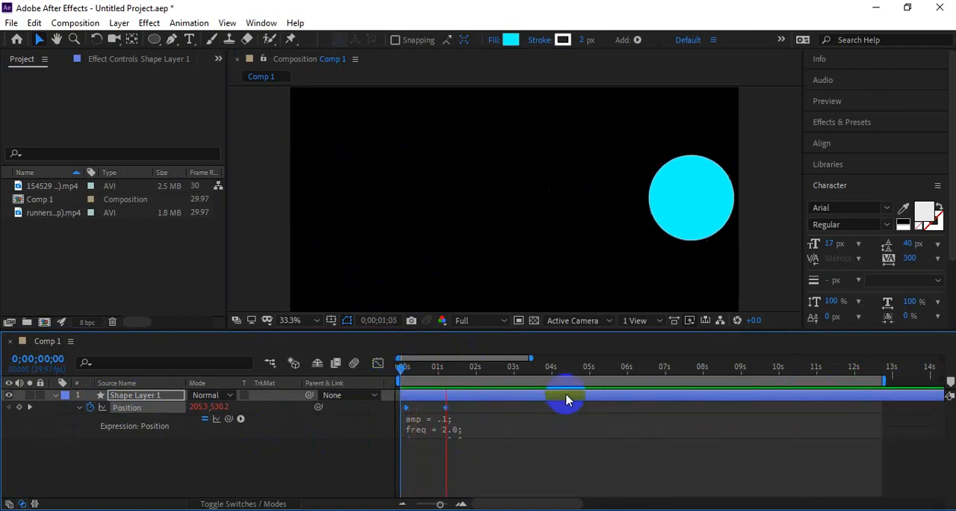
key(space)
Step: Move the second Position keyframe slightly earlier and preview the bounce from the start
click(447, 410)
drag(446, 408, 436, 412)
click(400, 367)
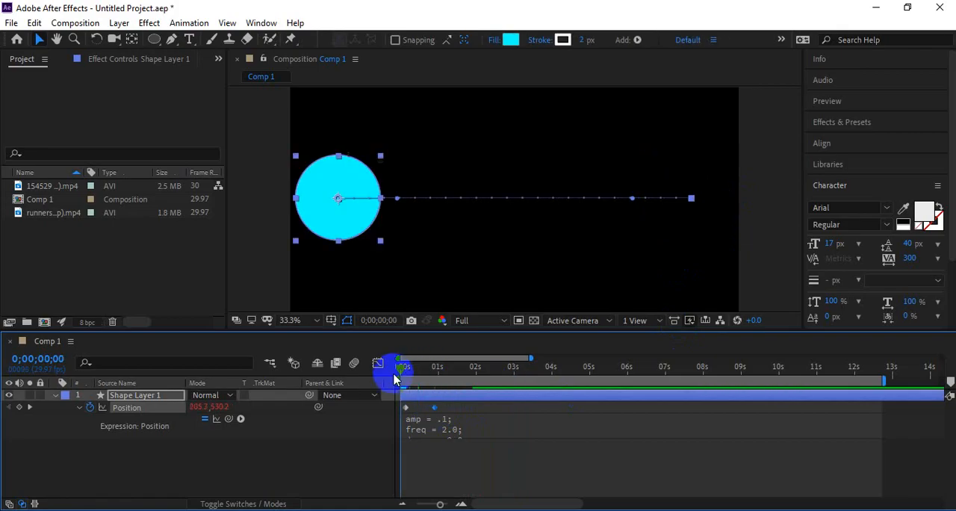
key(space)
Step: Shift the circle's end position slightly left at the second keyframe and preview the bounce again
click(393, 396)
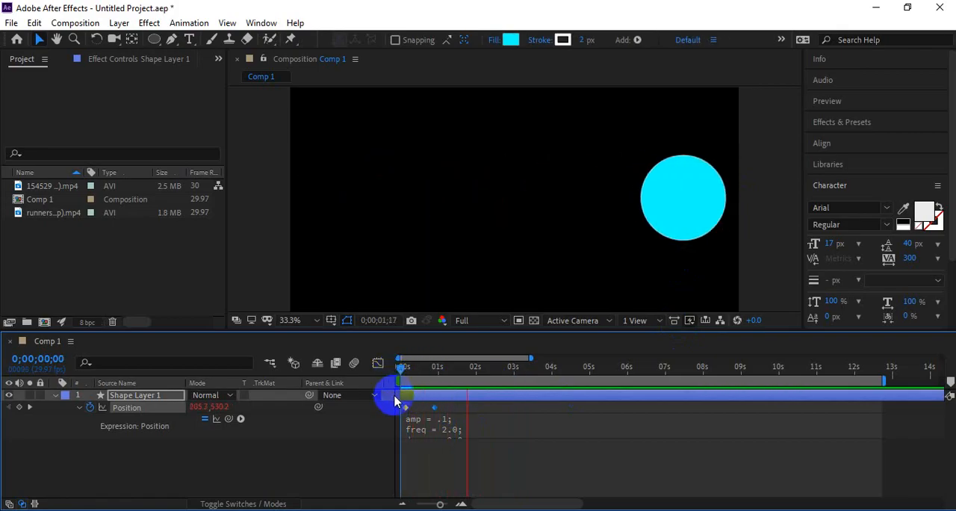
click(96, 395)
click(9, 407)
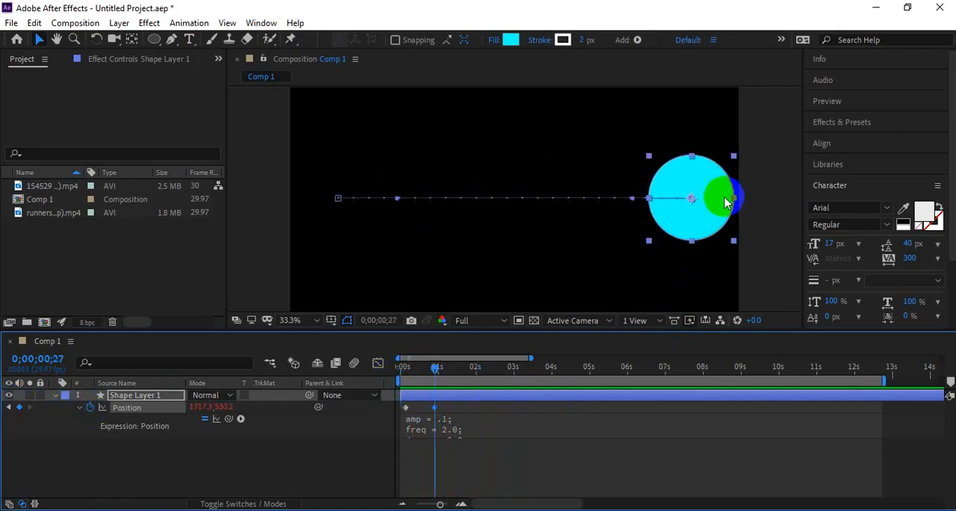
drag(704, 205, 658, 206)
drag(433, 369, 376, 371)
key(space)
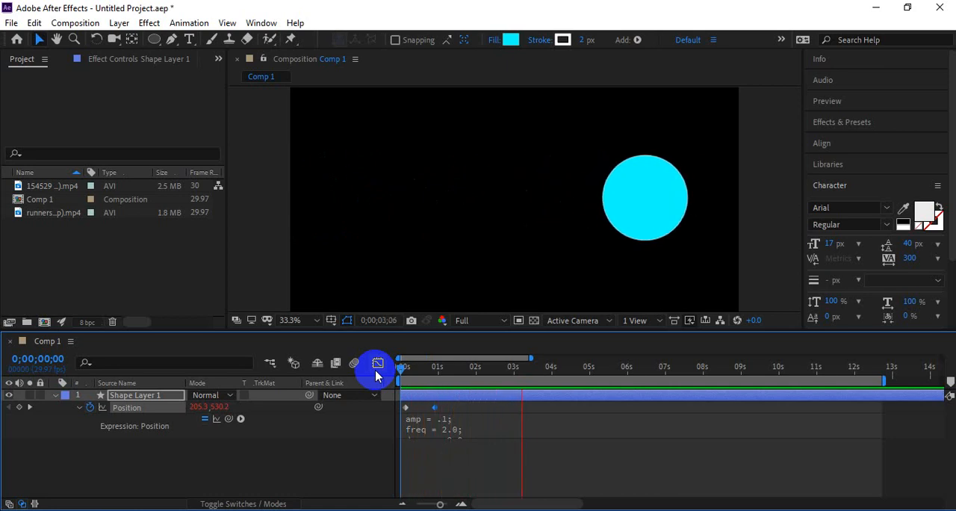
key(space)
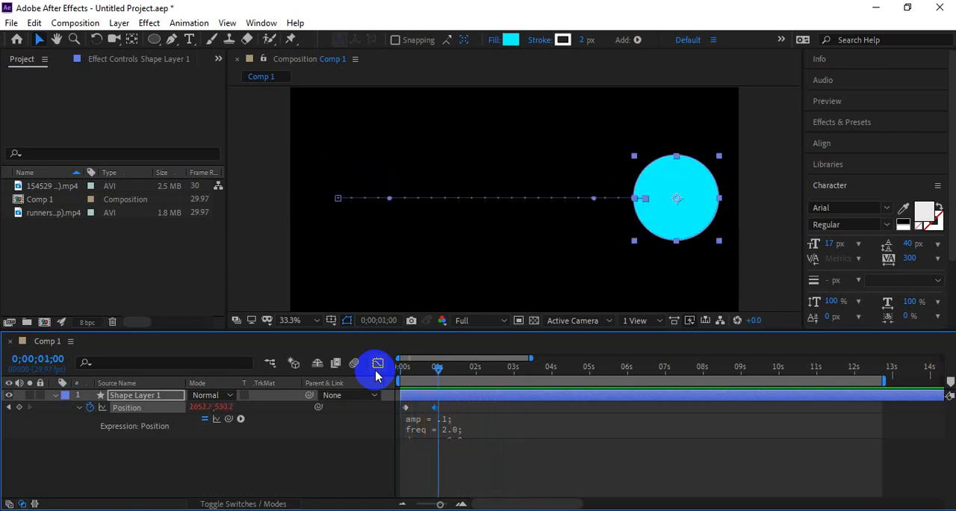
key(space)
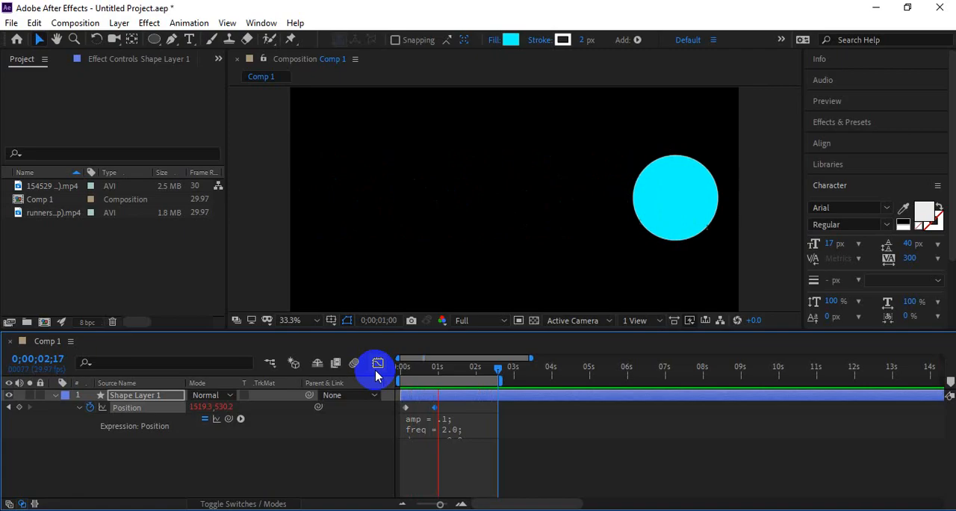
key(space)
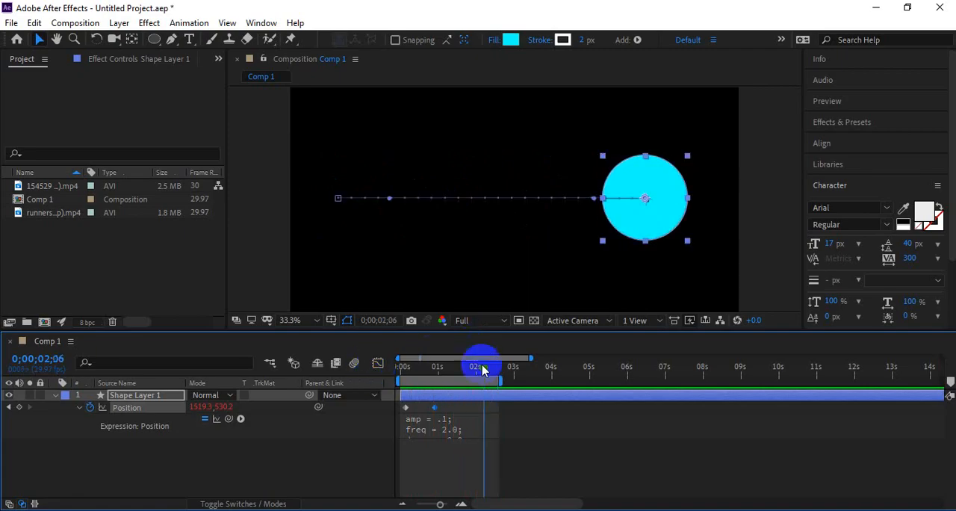
Step: Switch to the Notepad file and select the Number Counting slider expression line
click(516, 508)
scroll(447, 251, up, 4)
scroll(446, 250, up, 4)
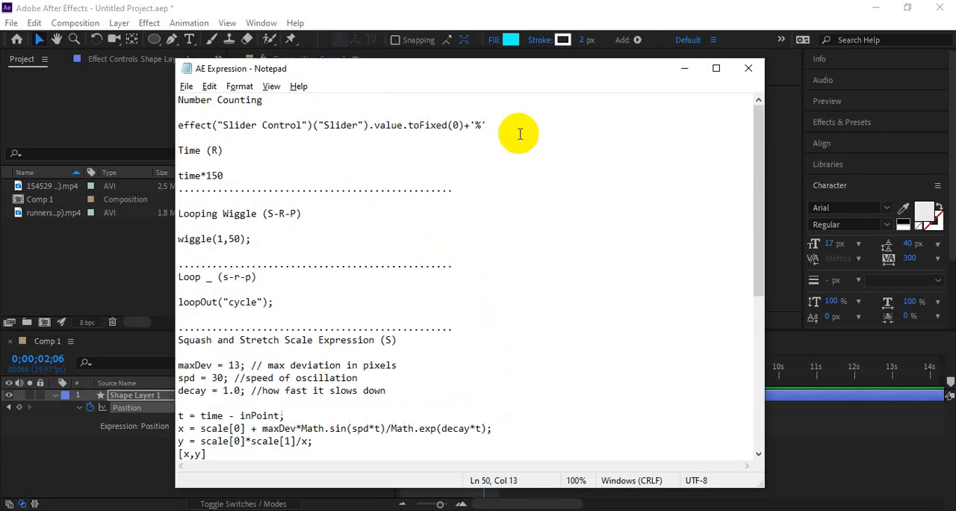
drag(519, 127, 181, 125)
click(290, 146)
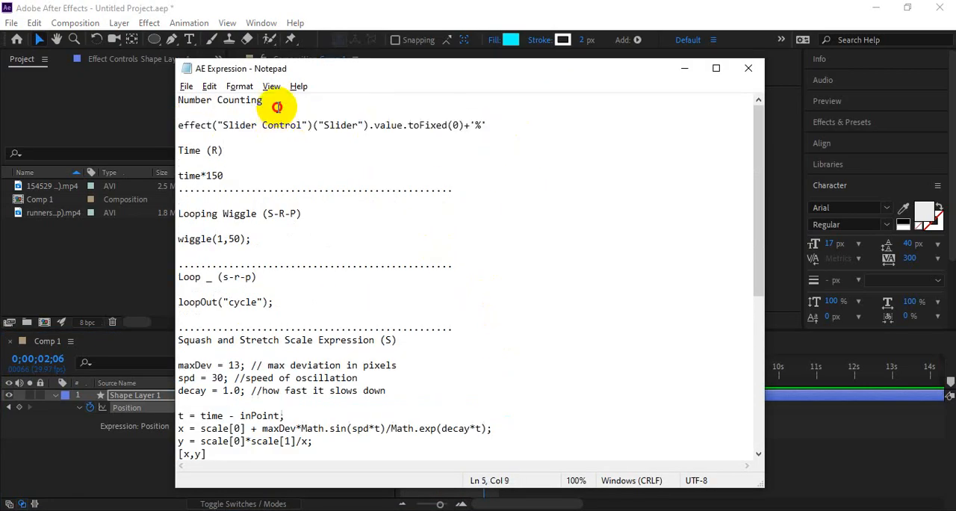
drag(277, 106, 176, 105)
click(284, 142)
drag(487, 132, 165, 123)
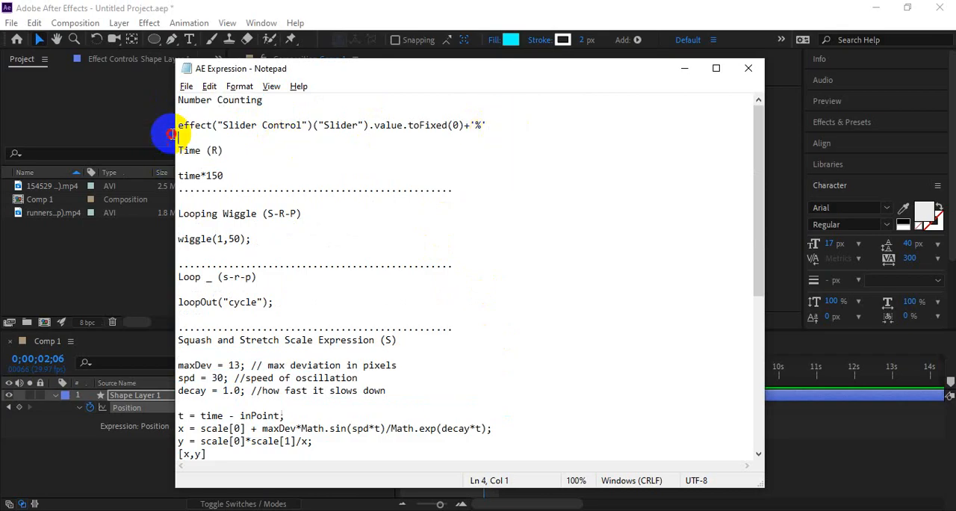
Step: Return to After Effects and delete the bouncing circle shape layer
key(alt+Tab)
click(464, 439)
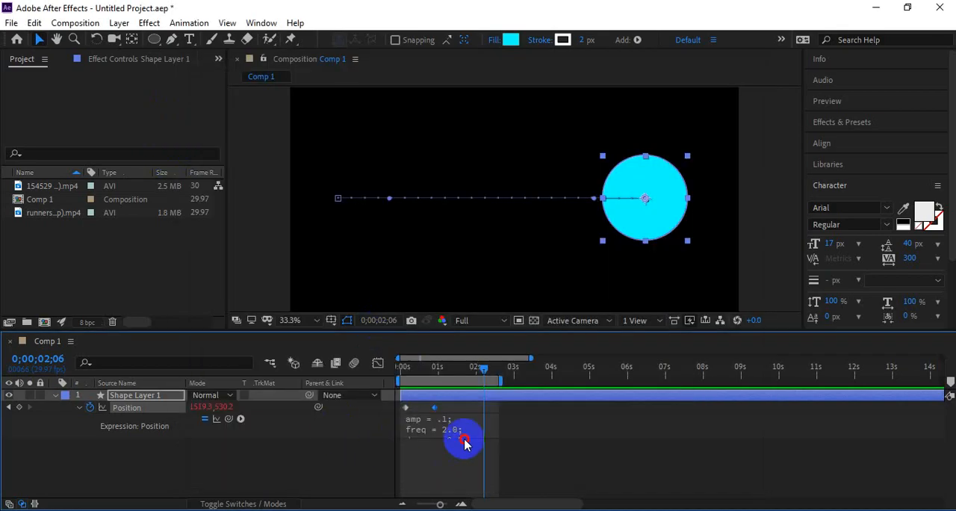
click(412, 392)
key(Delete)
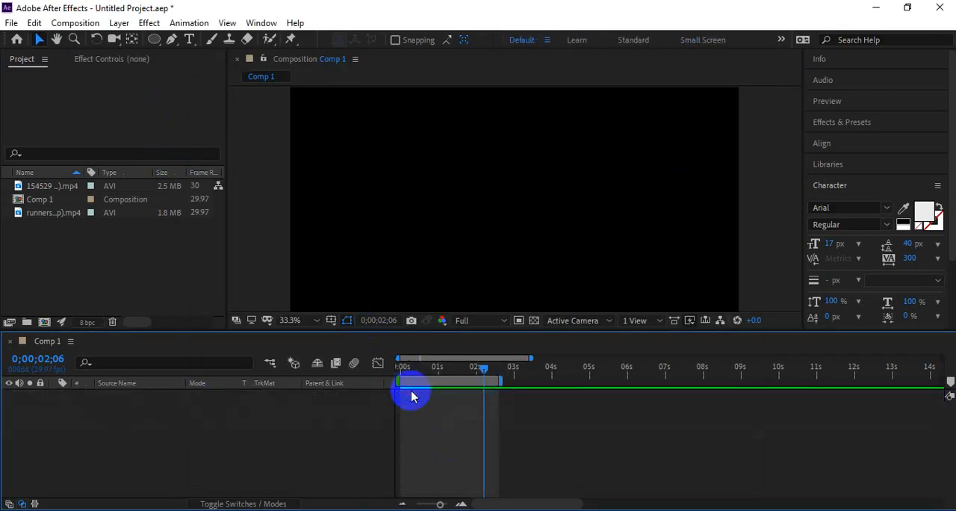
Step: Create a text layer containing the number 0 at the start of the timeline
drag(493, 380, 703, 396)
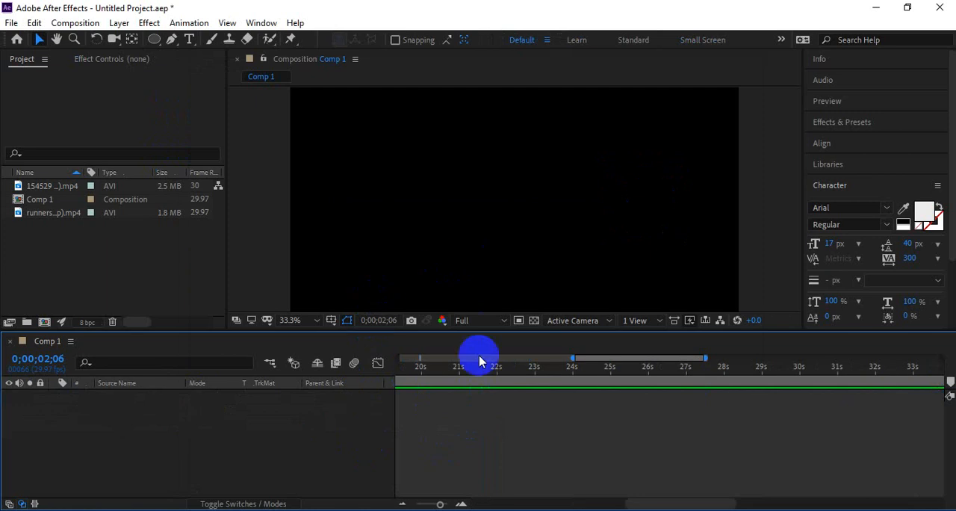
key(Home)
key(ctrl+t)
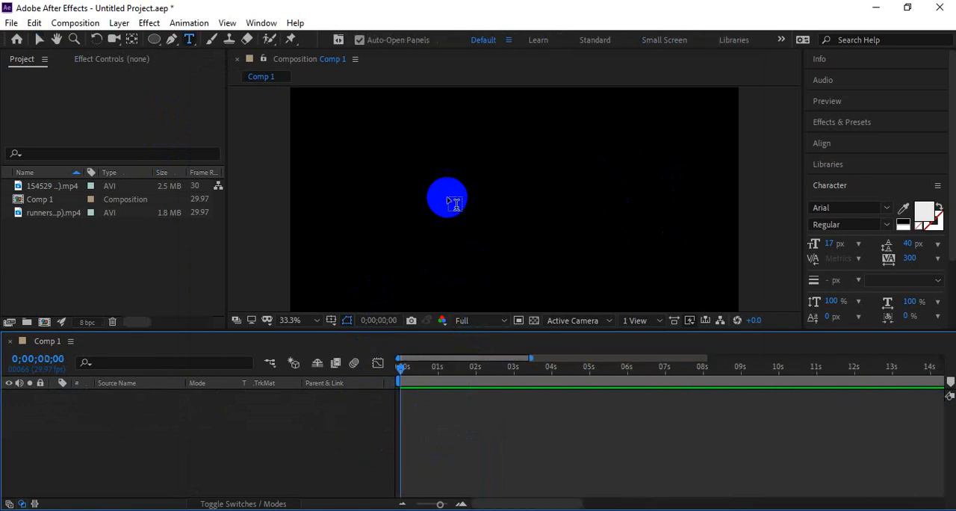
click(447, 197)
click(475, 399)
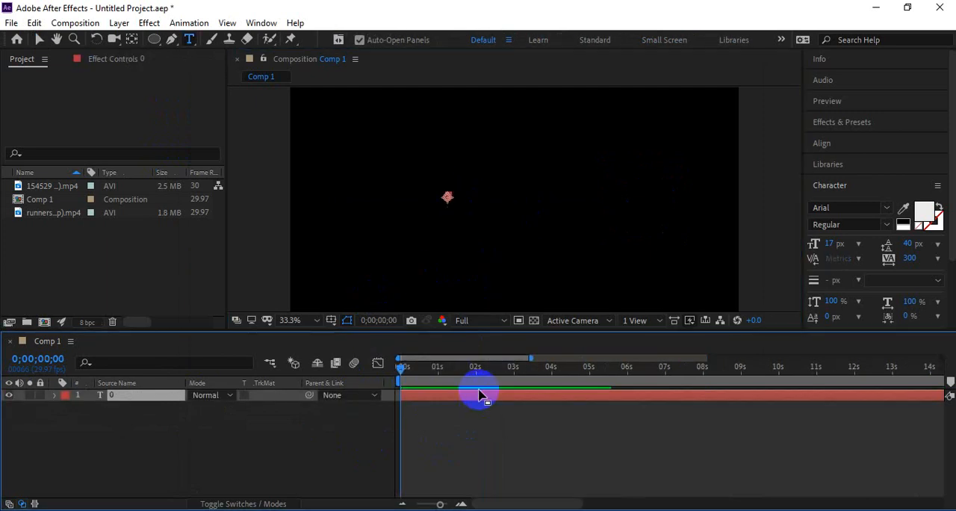
Step: Move the 0 text toward the composition centre and center its anchor point on the layer
key(v)
click(466, 196)
click(448, 200)
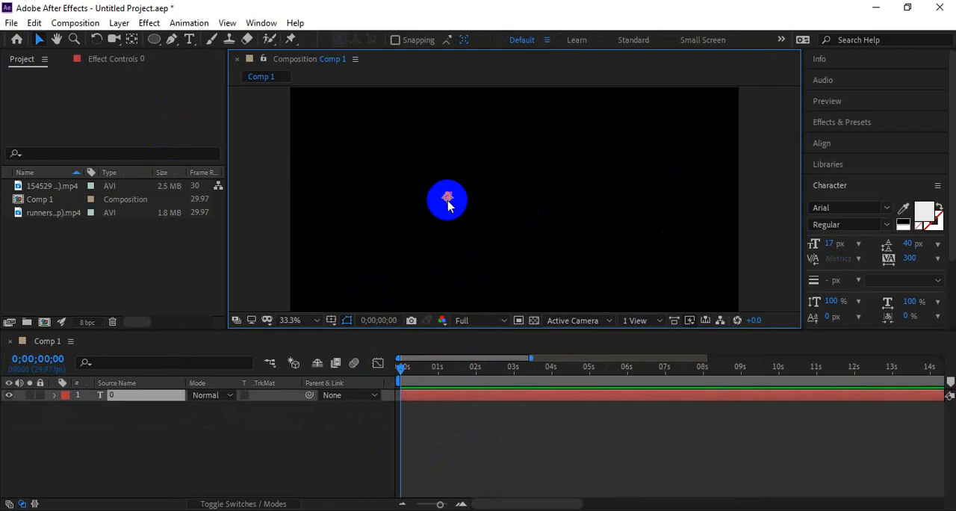
drag(451, 202, 498, 202)
key(ctrl+alt+Home)
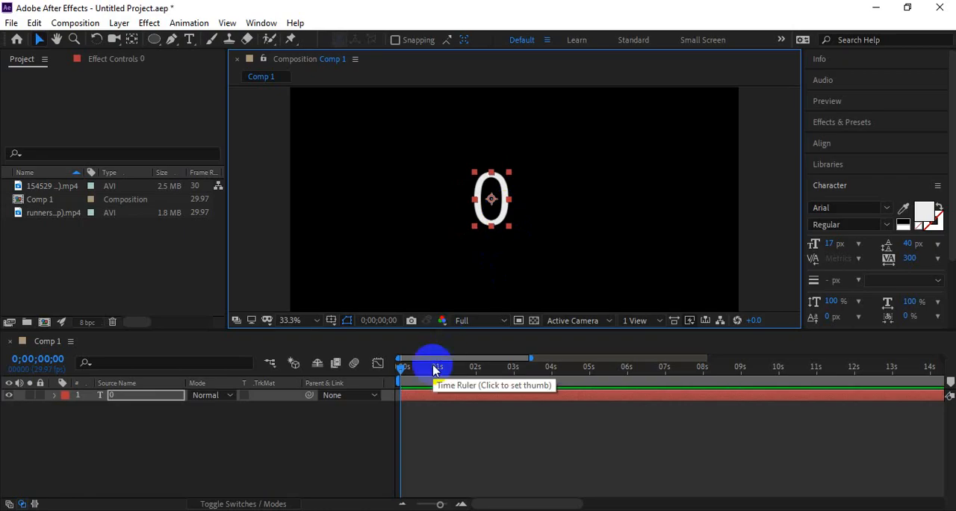
Step: Search Effects & Presets for slider, apply Slider Control to the text layer, and nudge the text slightly right
click(837, 123)
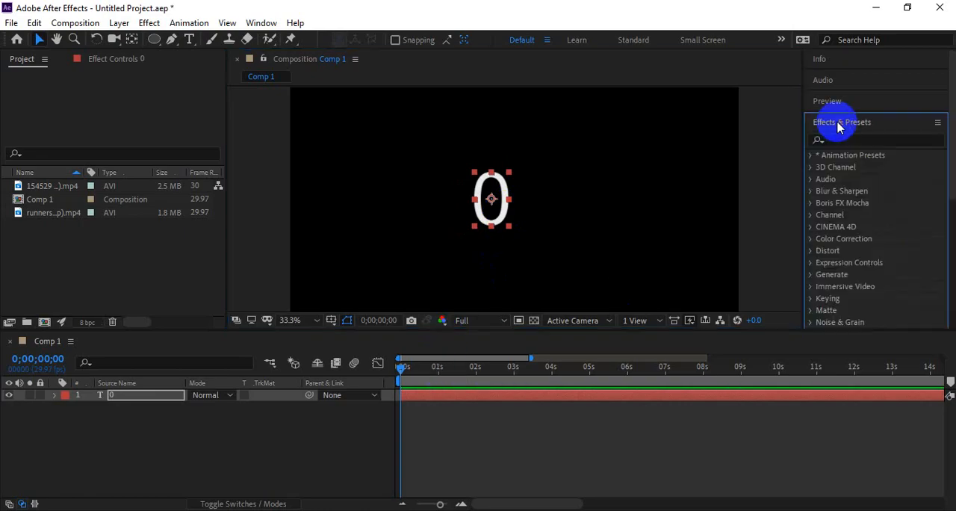
click(853, 140)
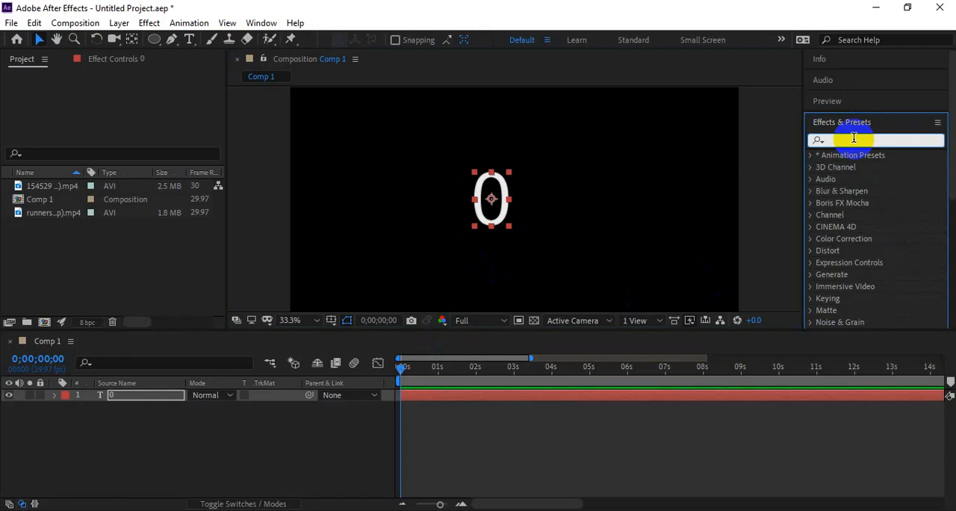
text(slider)
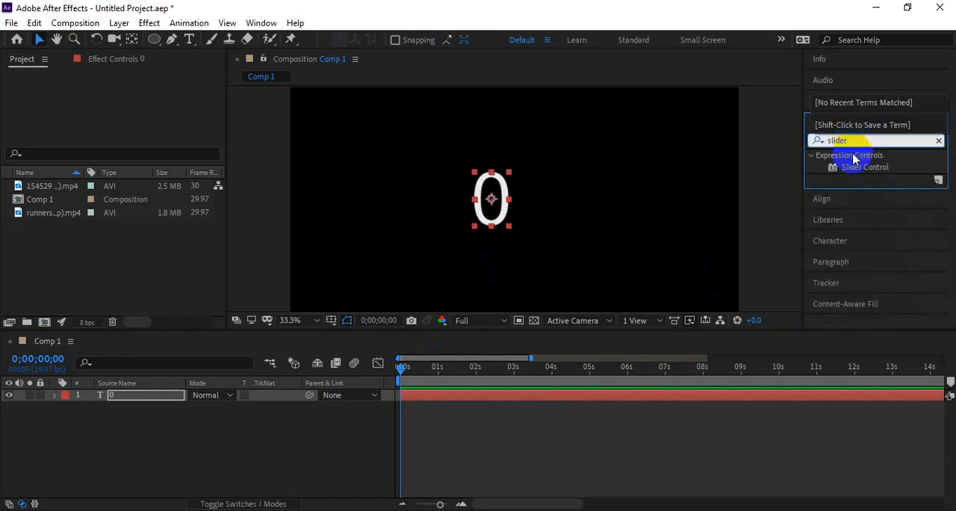
drag(860, 168, 498, 211)
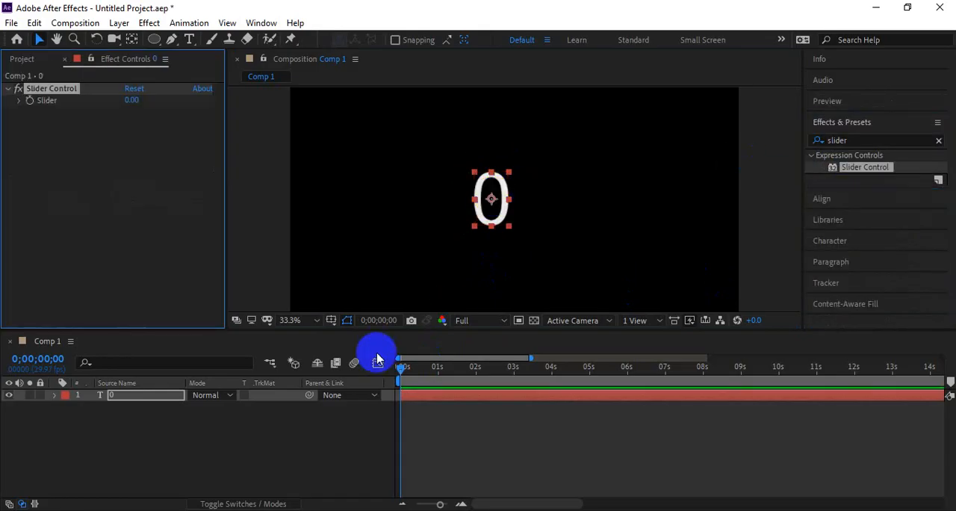
click(397, 371)
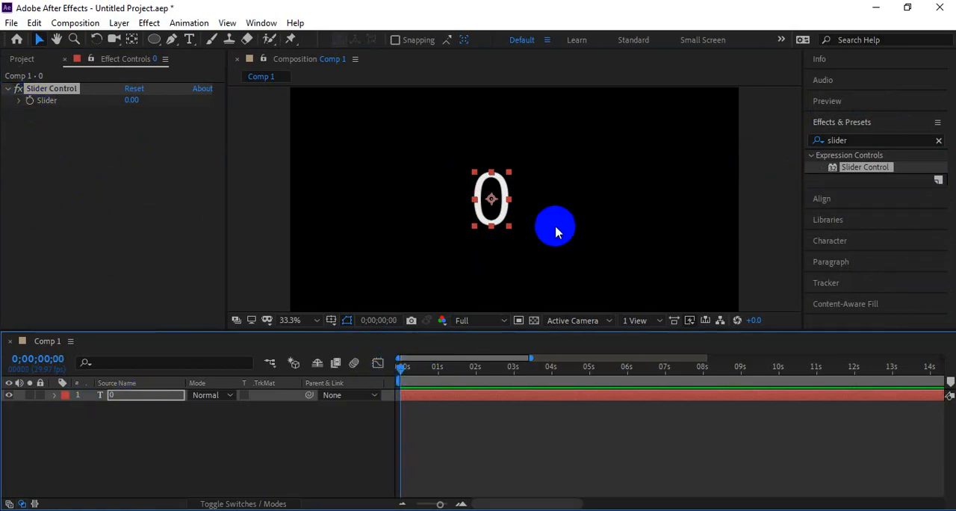
drag(495, 201, 515, 200)
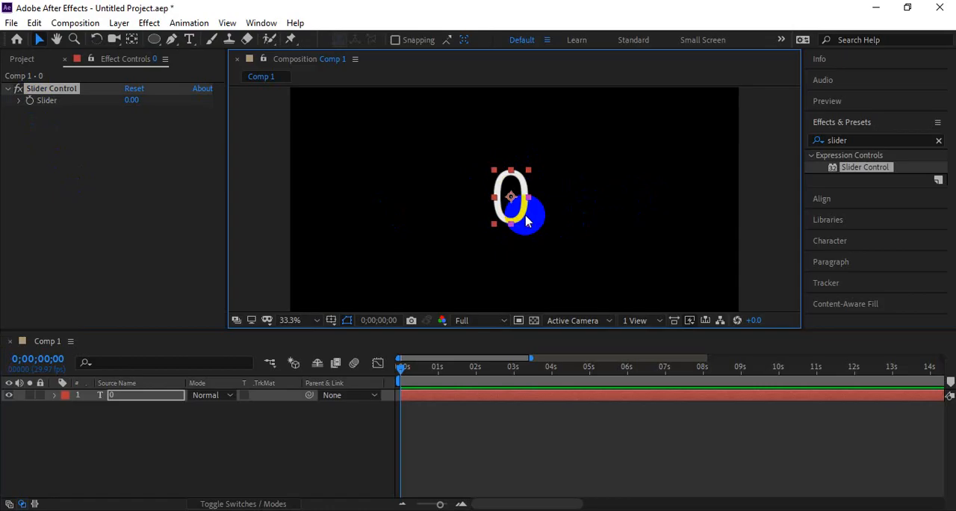
Step: Add a Slider keyframe with value 0 on the first frame
click(132, 100)
click(133, 100)
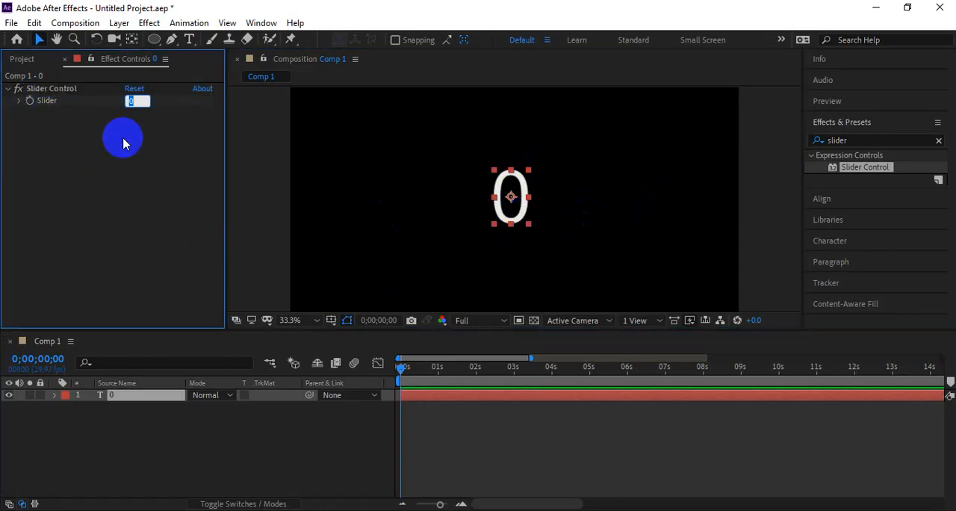
click(33, 89)
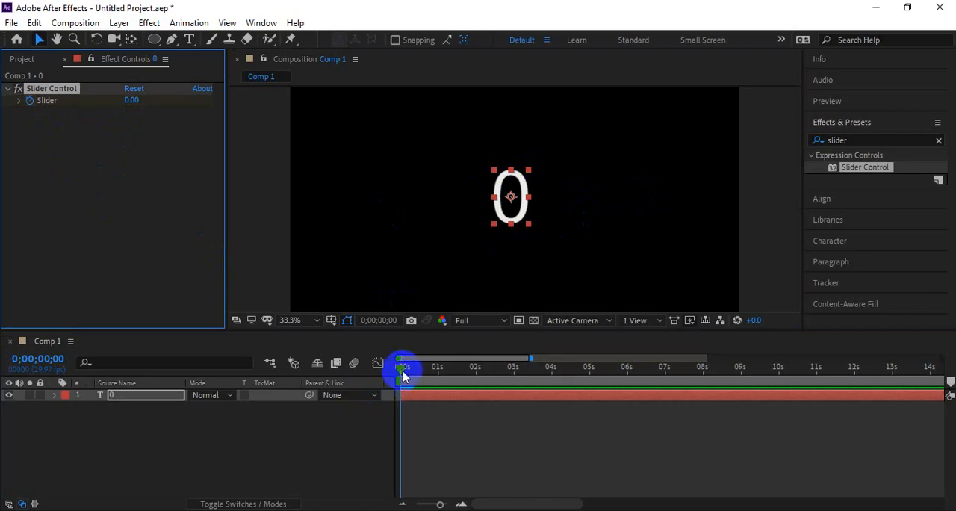
Step: Set a second Slider keyframe of 100 at 2 seconds
key(u)
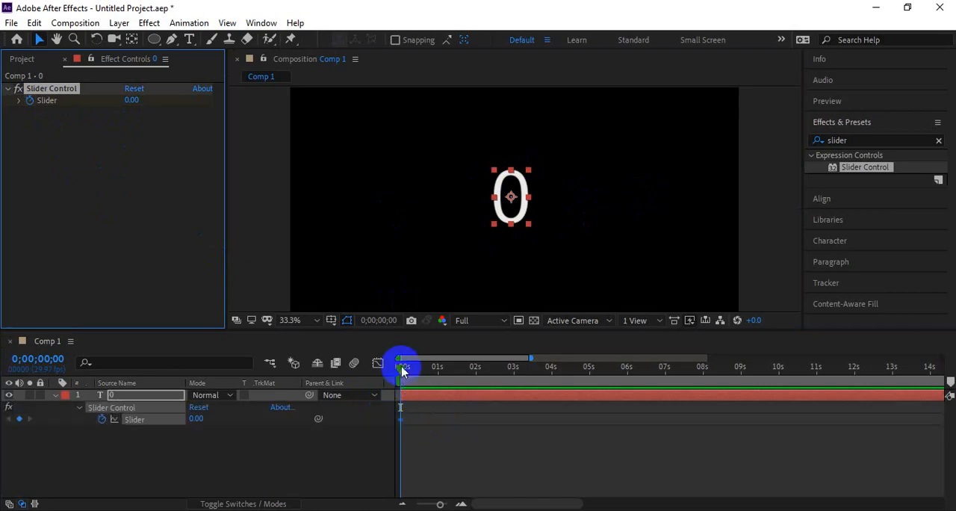
drag(401, 369, 473, 374)
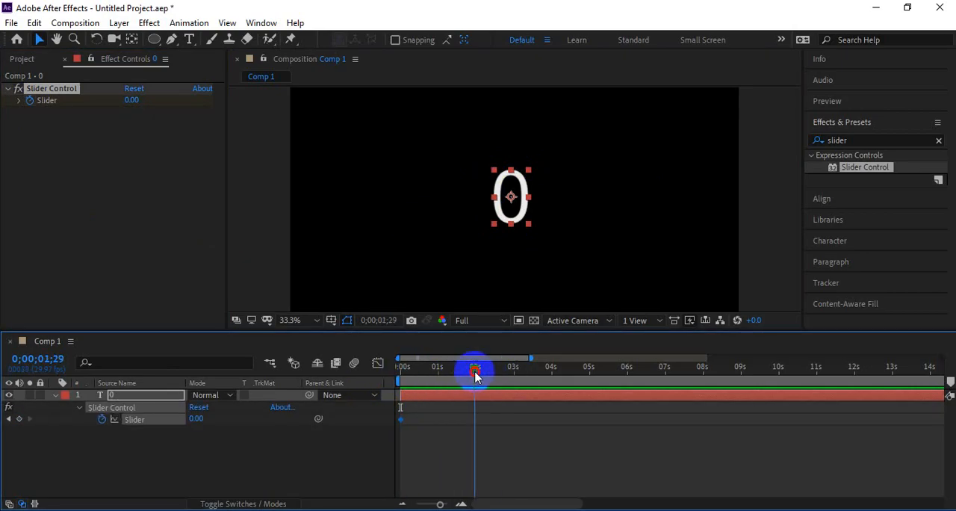
click(134, 101)
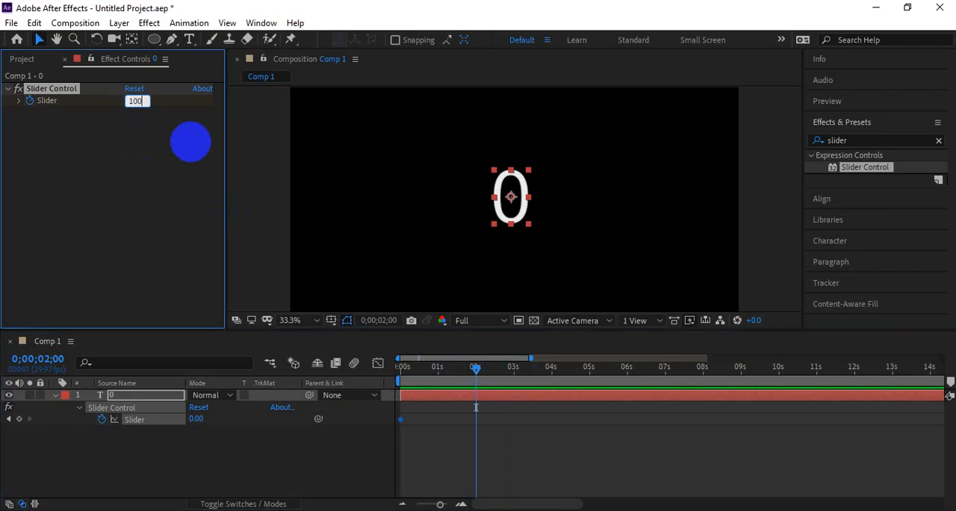
click(190, 142)
Step: Move the time indicator back to the start and check the selected expression in Notepad
drag(473, 378, 371, 375)
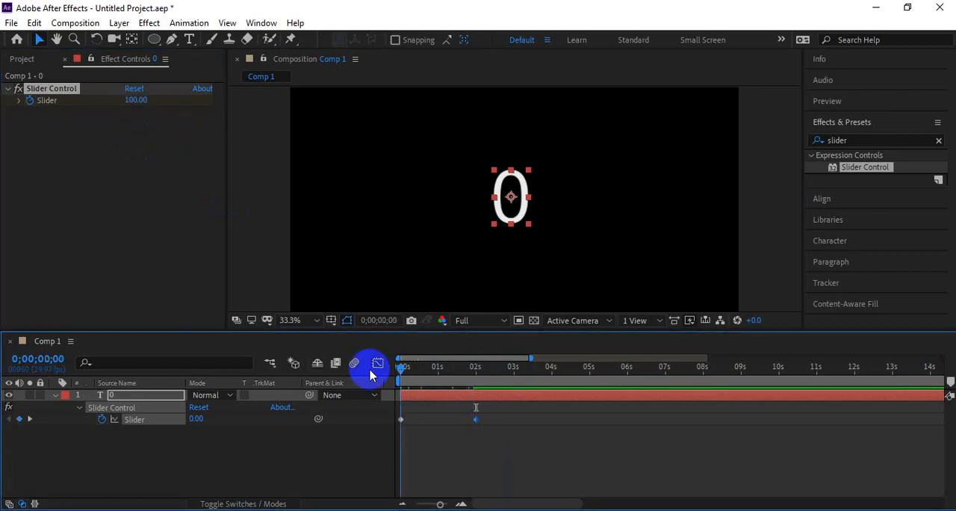
drag(484, 374, 398, 387)
key(alt+Tab)
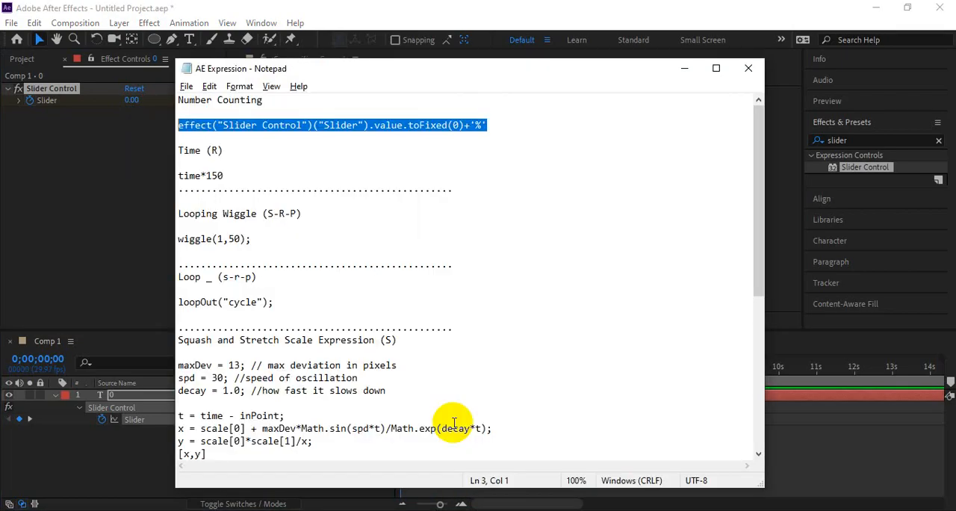
key(alt+Tab)
Step: Switch to the Google Meet tab and read the in-call messages, host controls and participant list
click(202, 509)
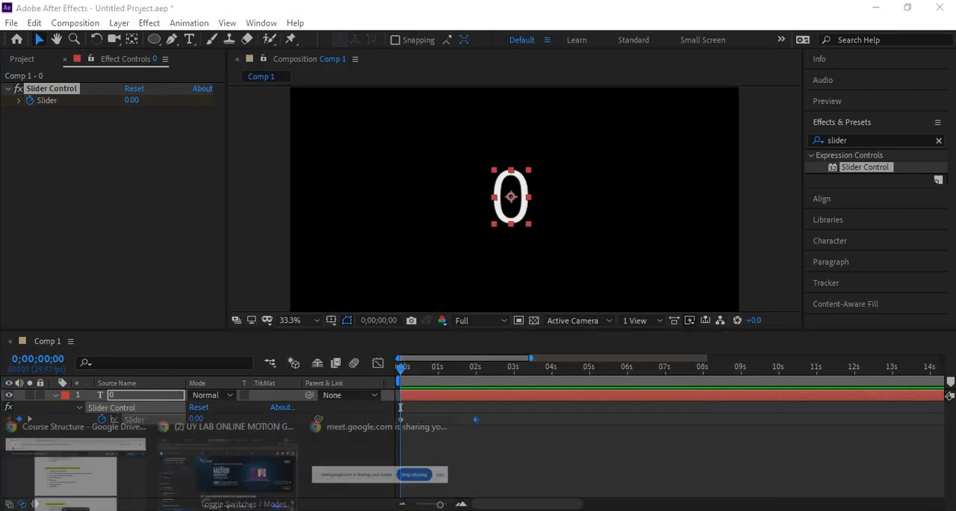
click(118, 486)
click(265, 6)
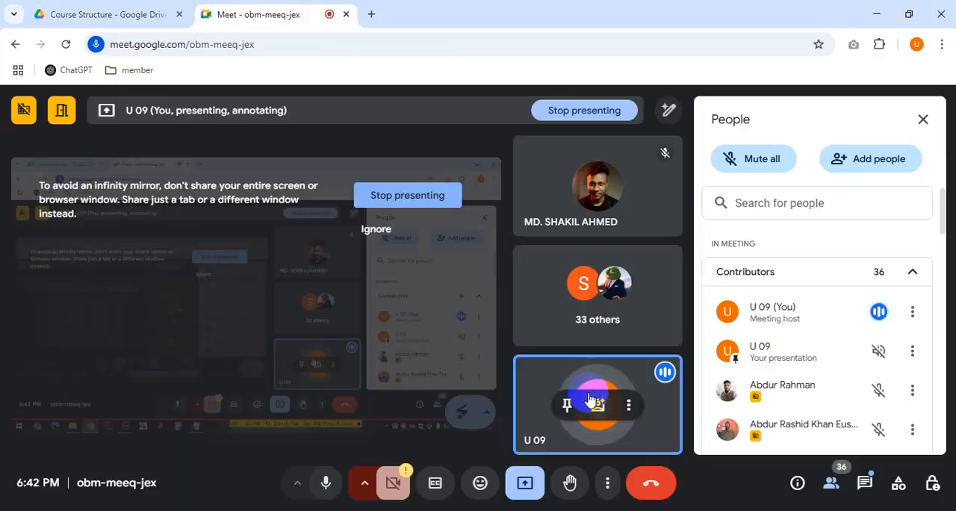
click(865, 482)
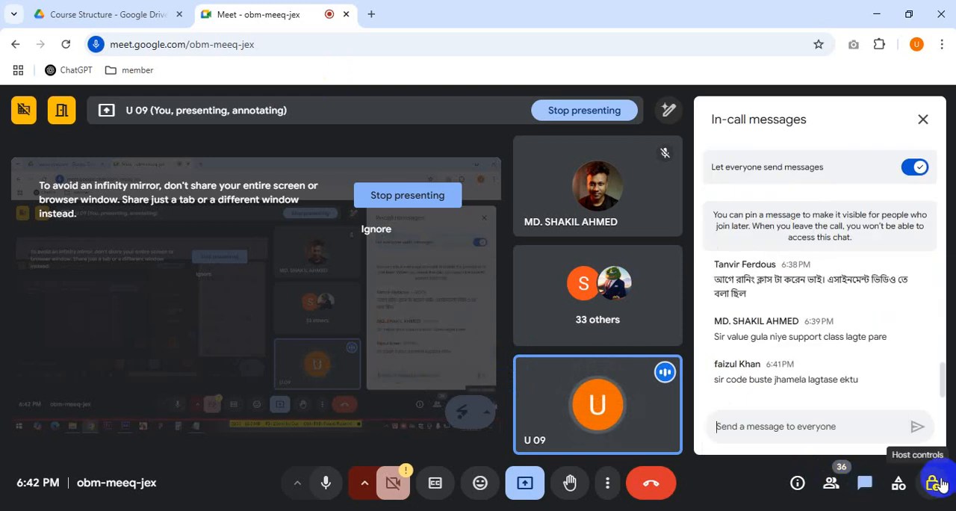
drag(857, 379, 780, 383)
click(768, 408)
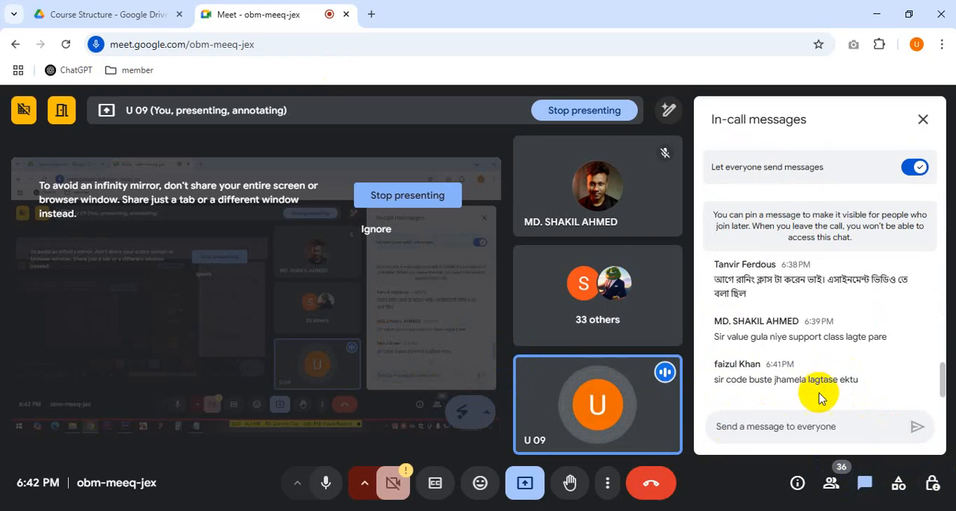
drag(848, 385, 762, 380)
click(725, 380)
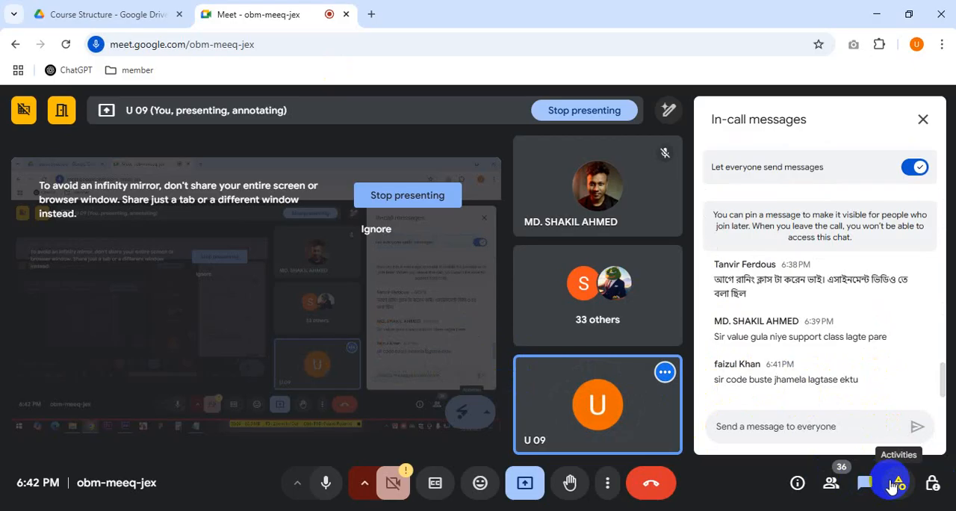
drag(860, 340, 813, 342)
click(825, 387)
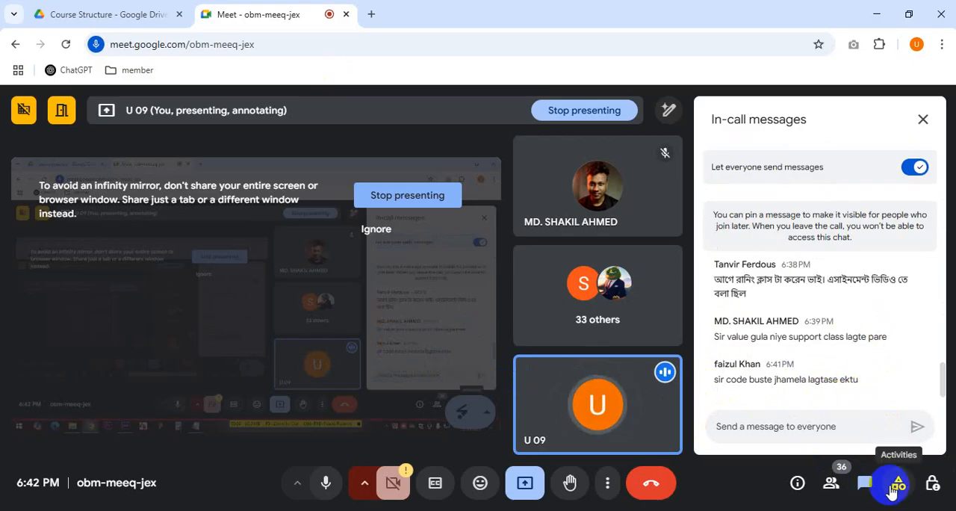
scroll(876, 340, up, 3)
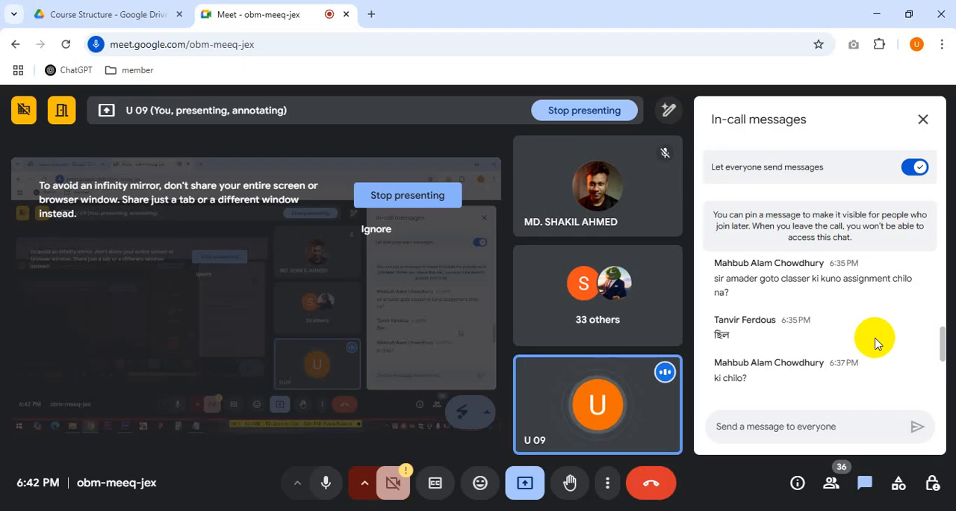
scroll(875, 343, up, 2)
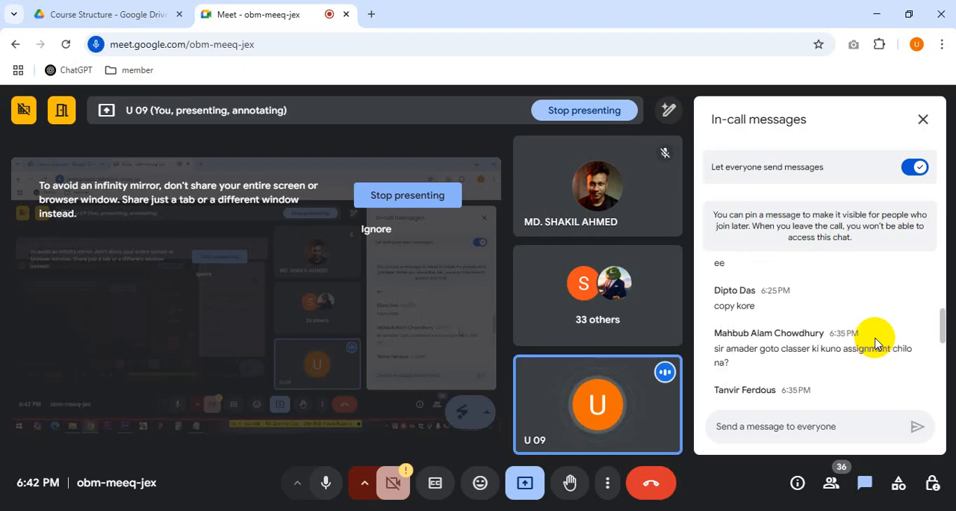
scroll(875, 340, down, 3)
click(932, 482)
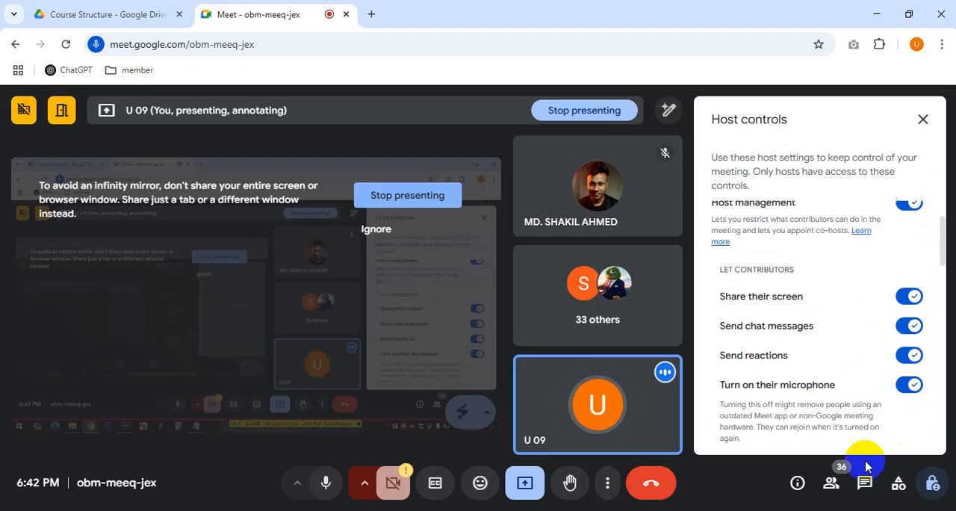
click(831, 482)
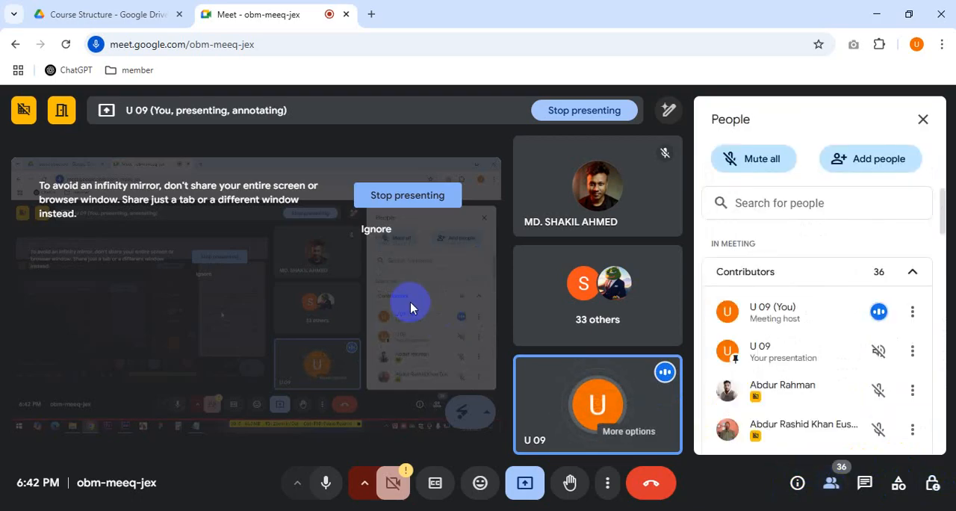
Step: Add an expression to the text layer's Source Text and pick-whip it to the Slider Control's Slider
key(alt+Tab)
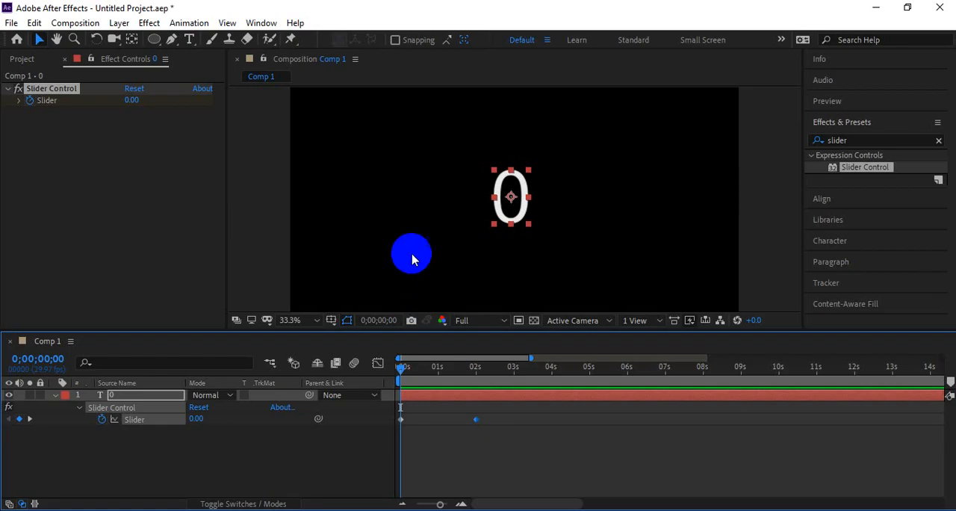
click(72, 399)
click(56, 396)
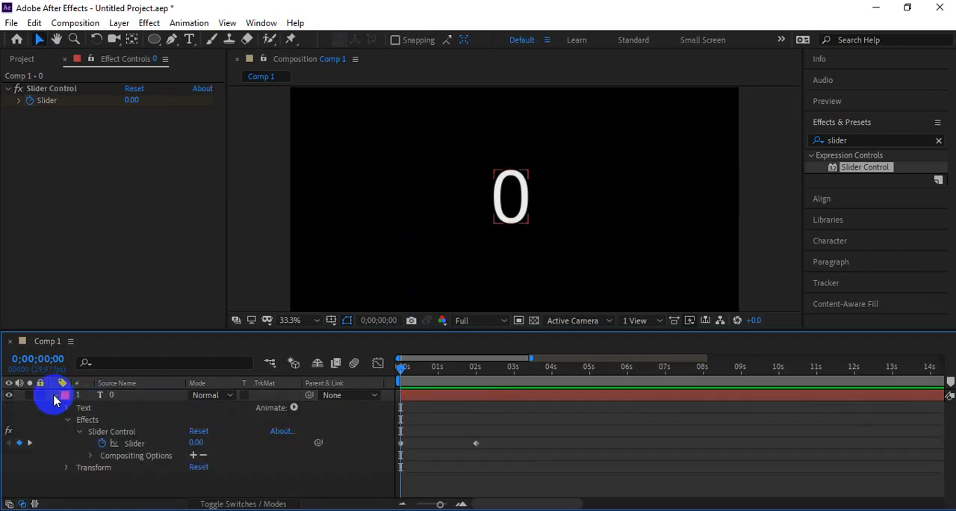
click(67, 420)
click(65, 408)
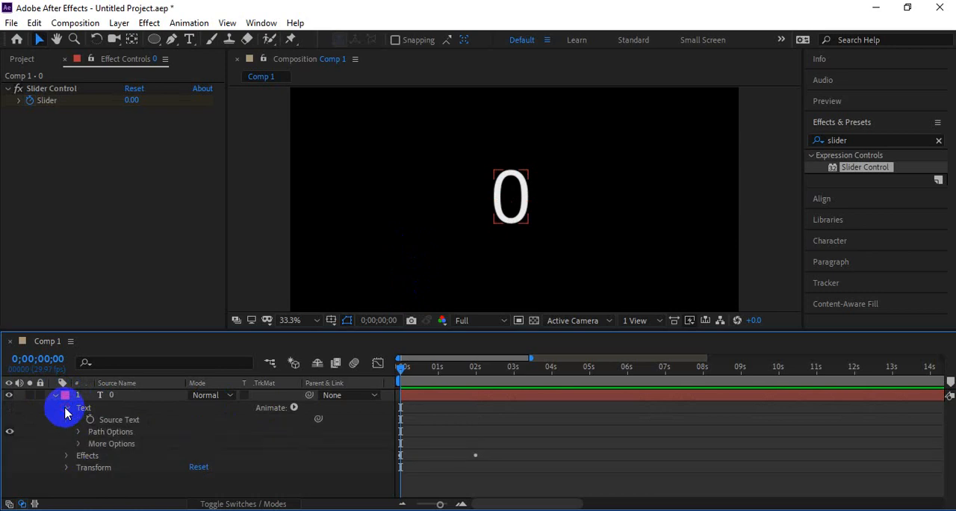
click(110, 420)
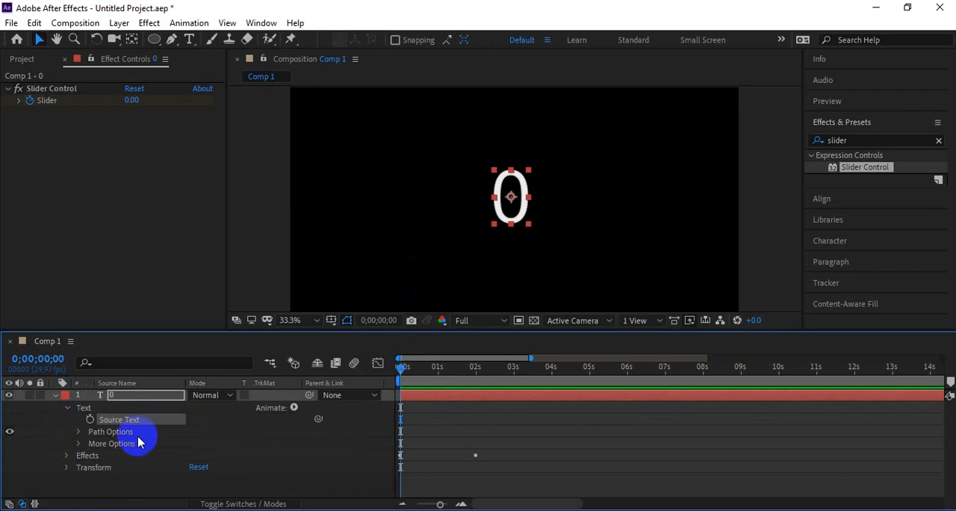
click(67, 459)
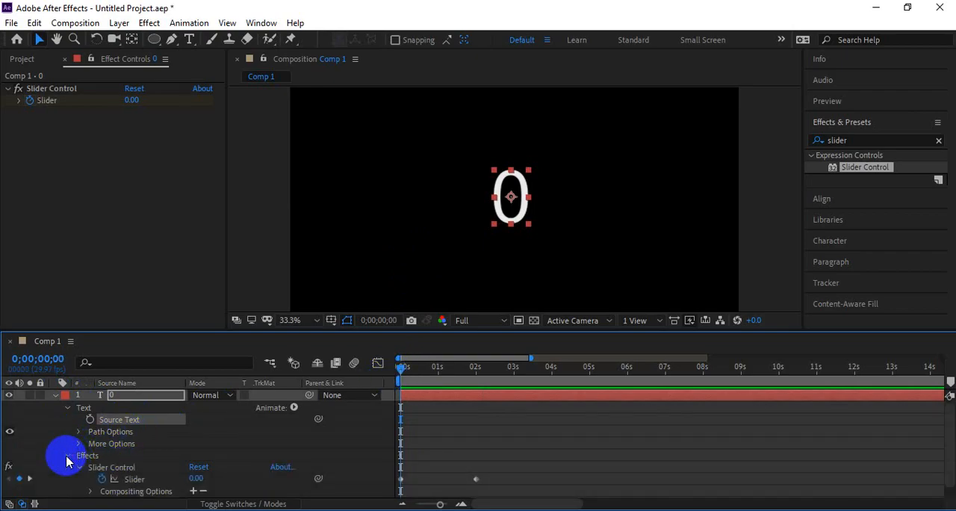
click(66, 456)
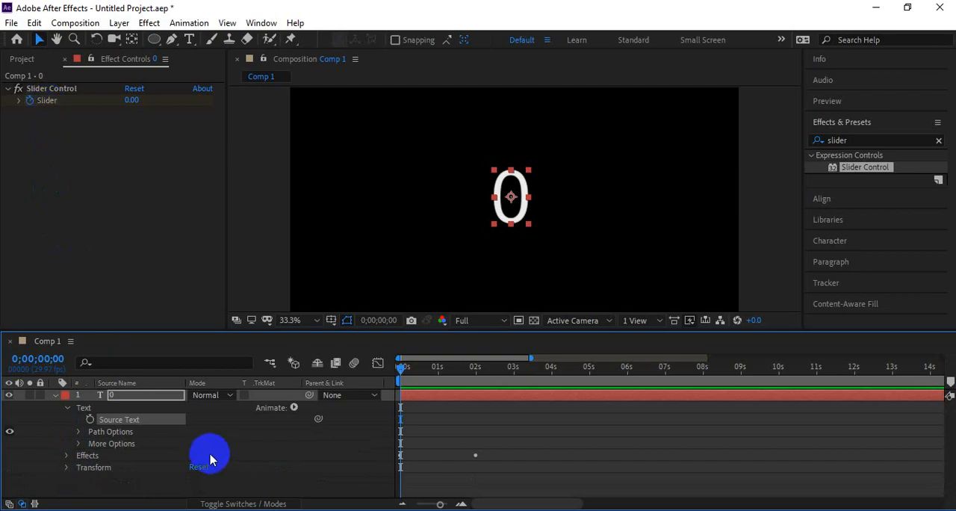
alt+click(90, 423)
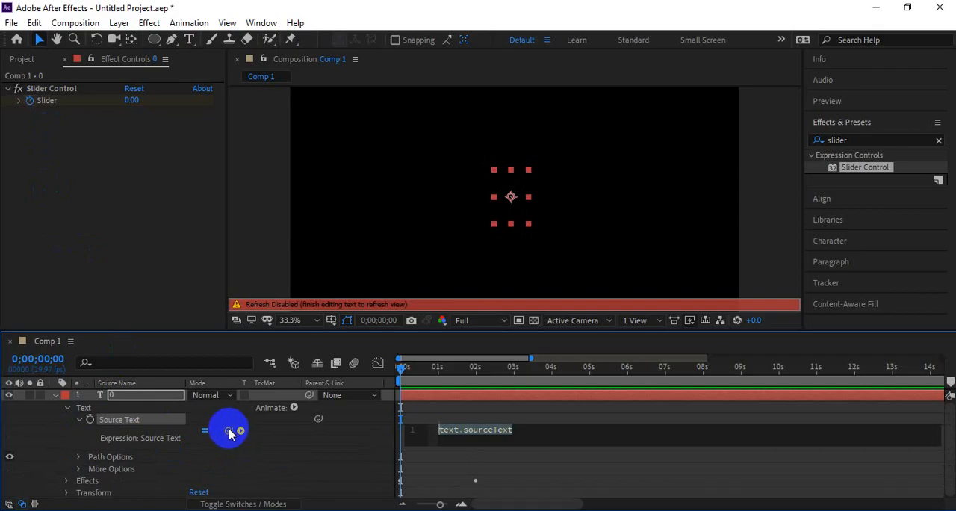
drag(229, 430, 42, 102)
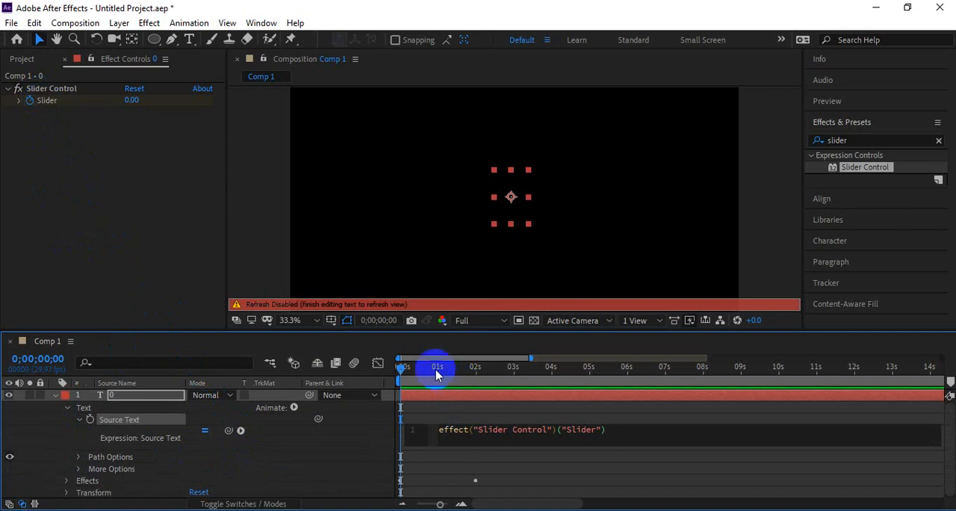
Step: Play back the counting animation from the start of the timeline
drag(437, 366, 395, 375)
key(space)
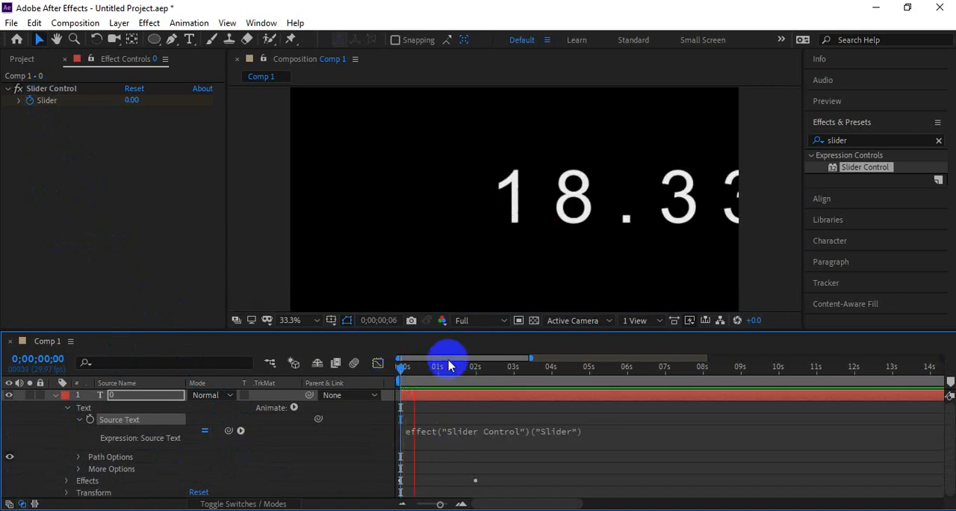
key(space)
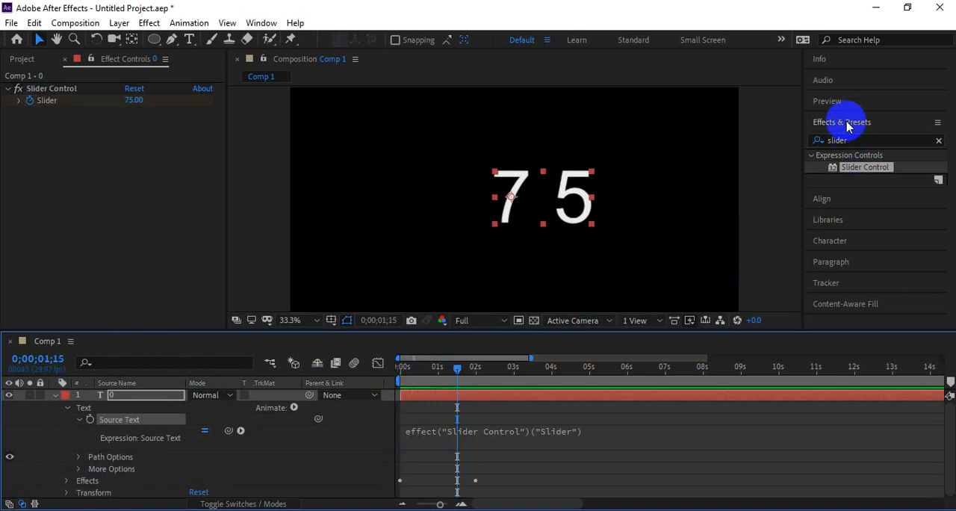
Step: Set the text's tracking to 0 in the Character settings
click(830, 241)
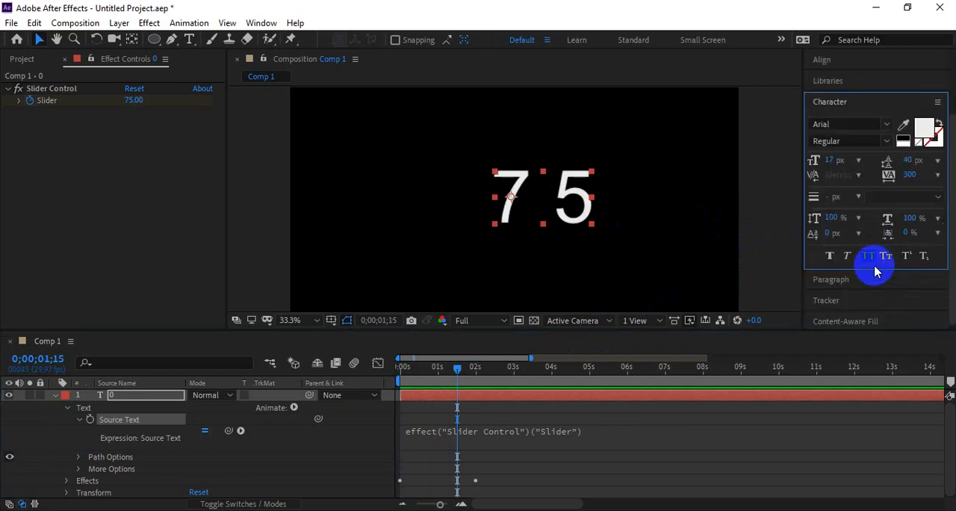
click(917, 174)
text(0)
key(Return)
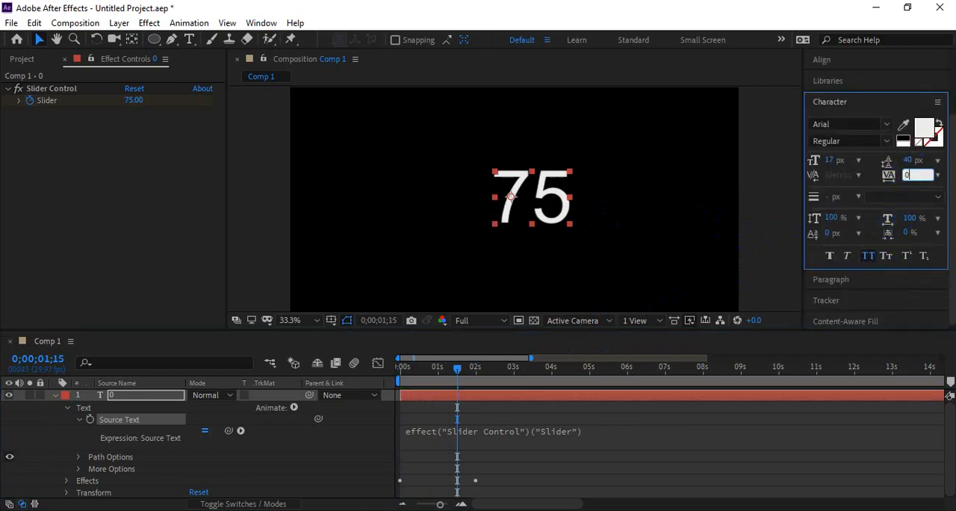
Step: Move the number text toward the left side of the composition while previewing
drag(435, 371, 367, 383)
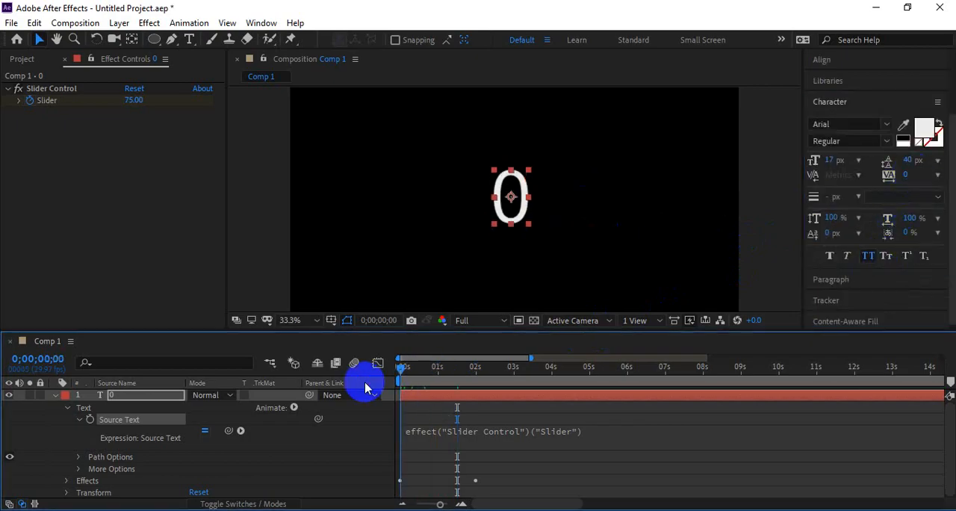
key(space)
drag(551, 203, 409, 207)
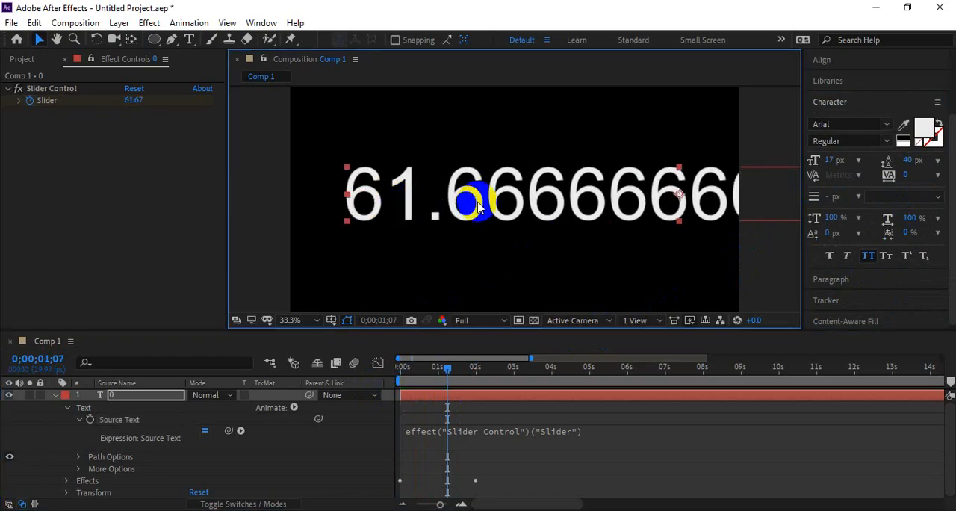
key(space)
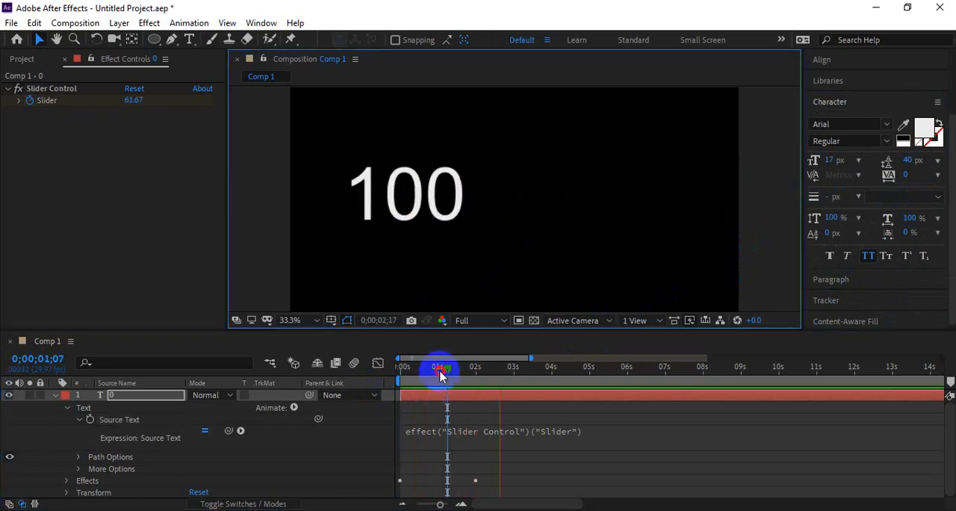
Step: Preview the counting animation from the start several times
drag(439, 372, 326, 373)
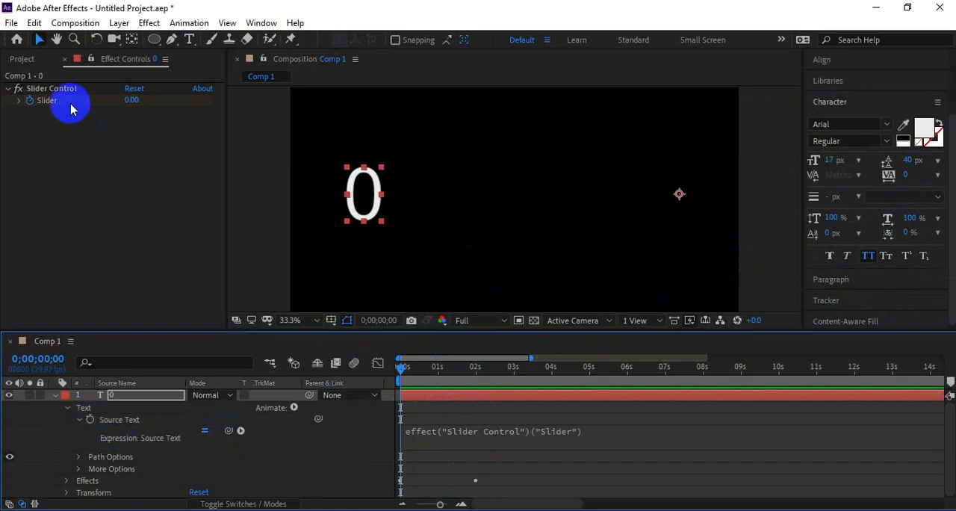
key(space)
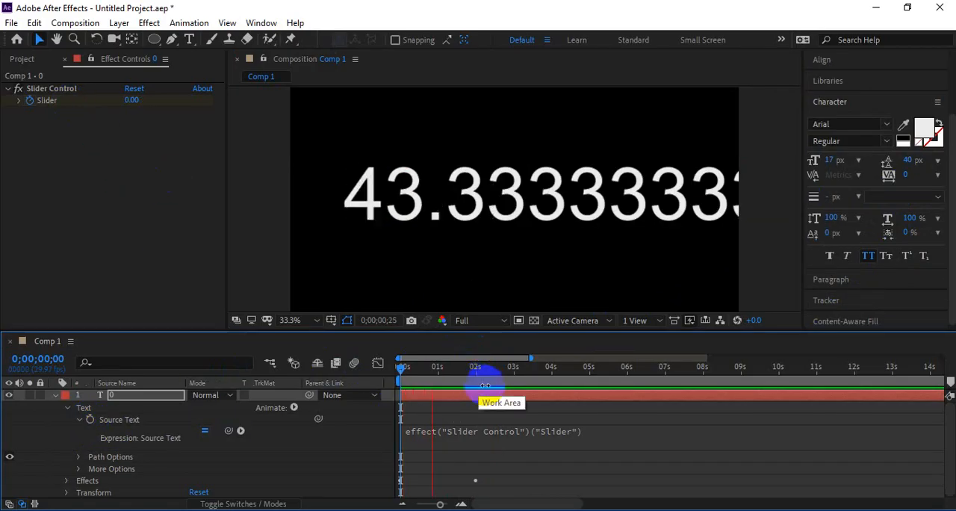
click(512, 392)
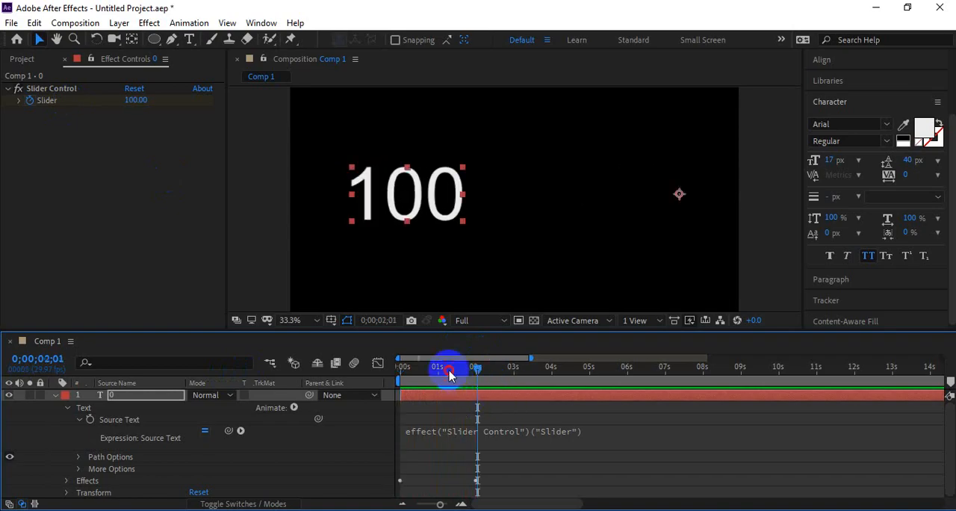
drag(448, 367, 406, 386)
click(463, 222)
key(space)
key(space)
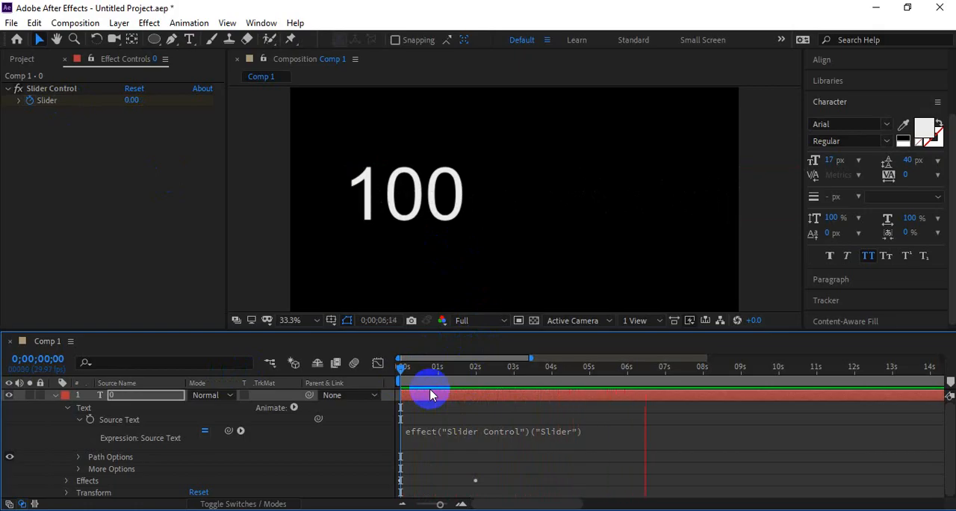
click(481, 367)
click(402, 372)
key(space)
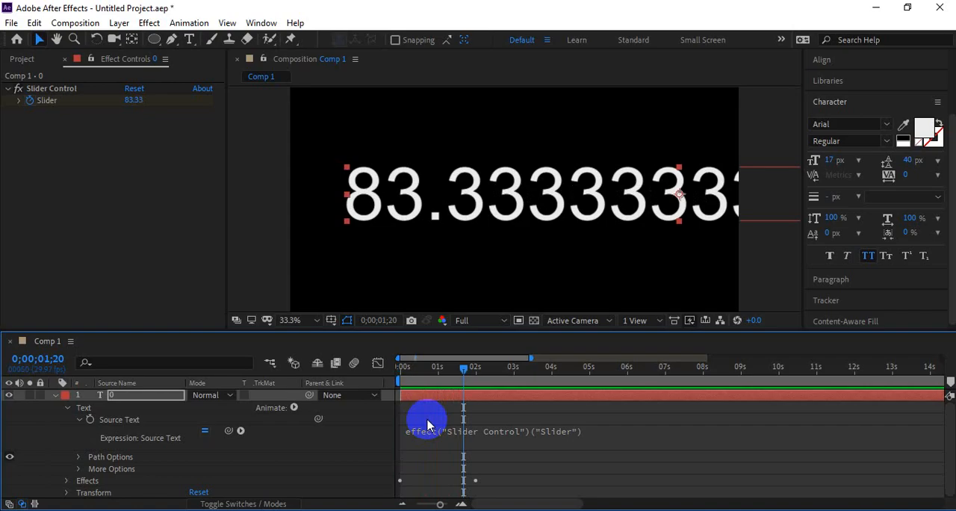
Step: Replace the Source Text expression with the Notepad line ending in .value.toFixed(0)+'%'
click(430, 437)
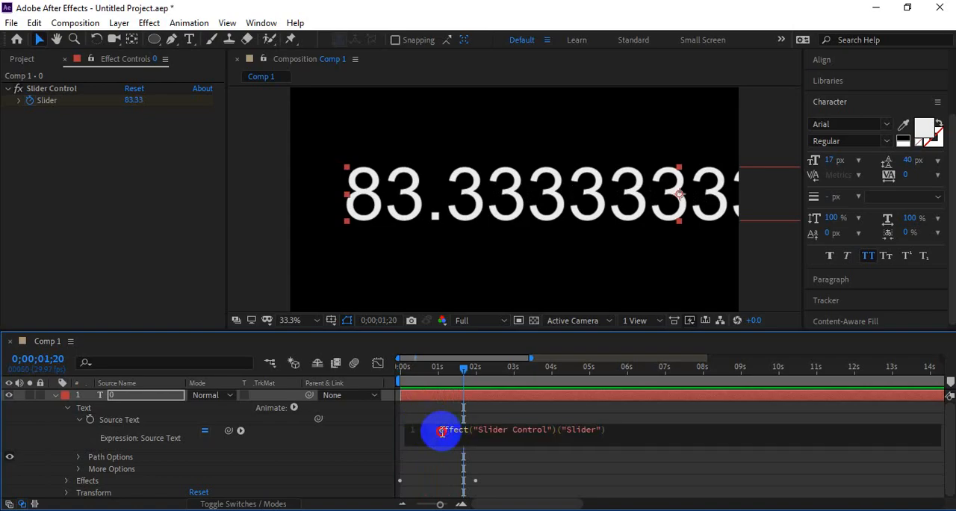
click(441, 431)
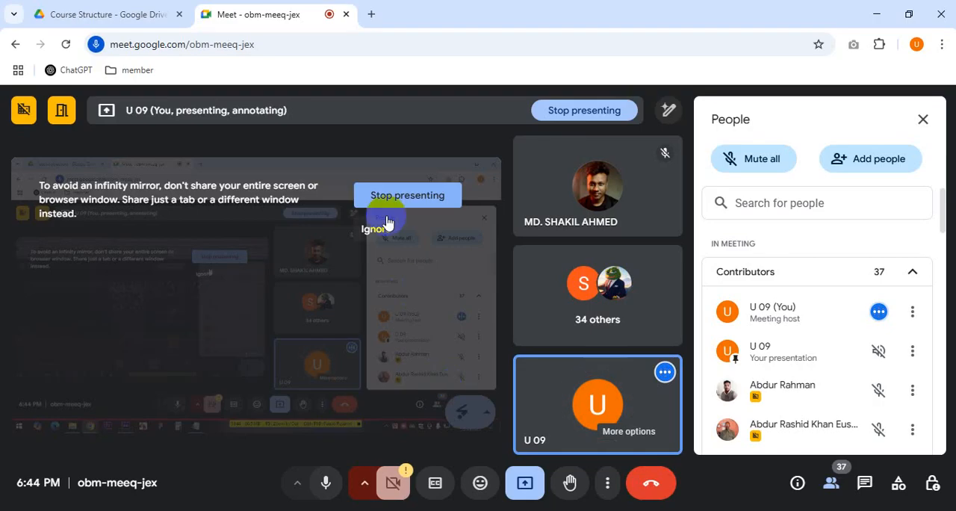
click(335, 447)
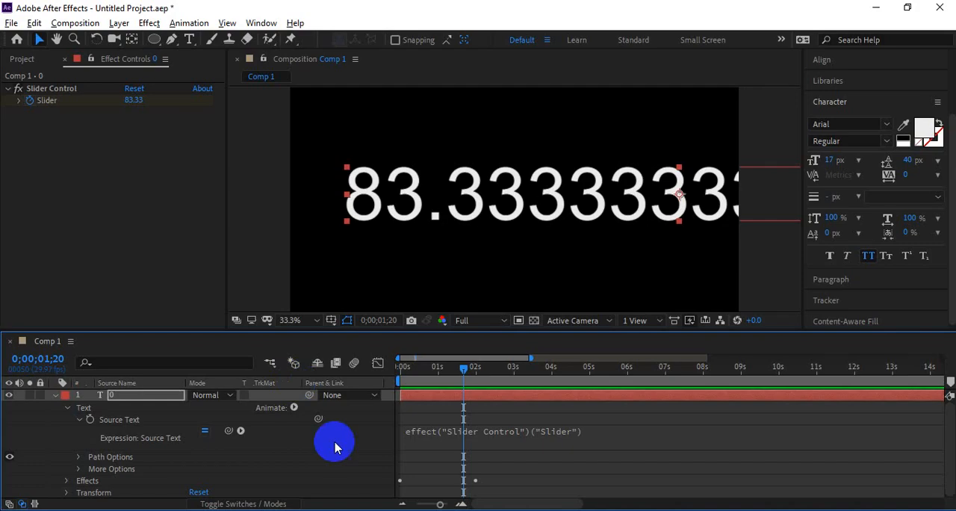
click(374, 509)
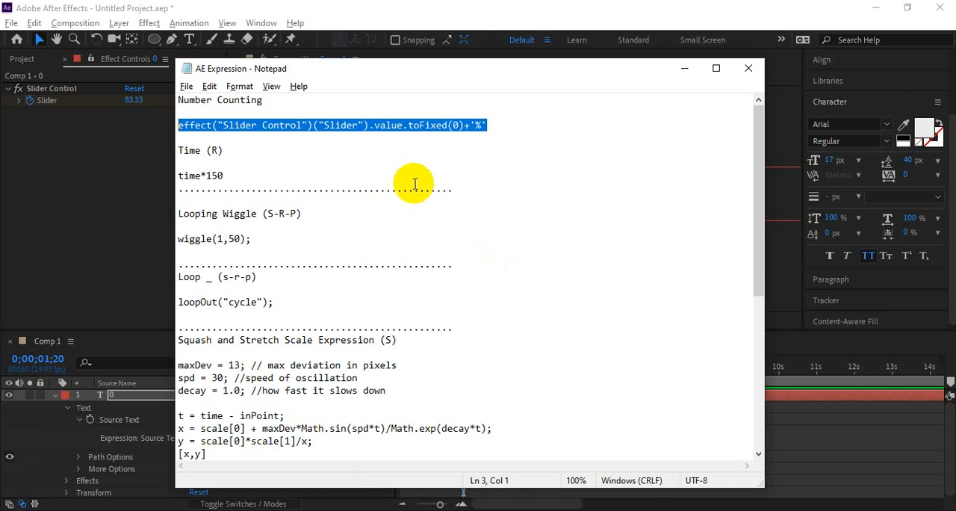
click(413, 179)
drag(493, 126, 187, 124)
key(ctrl+c)
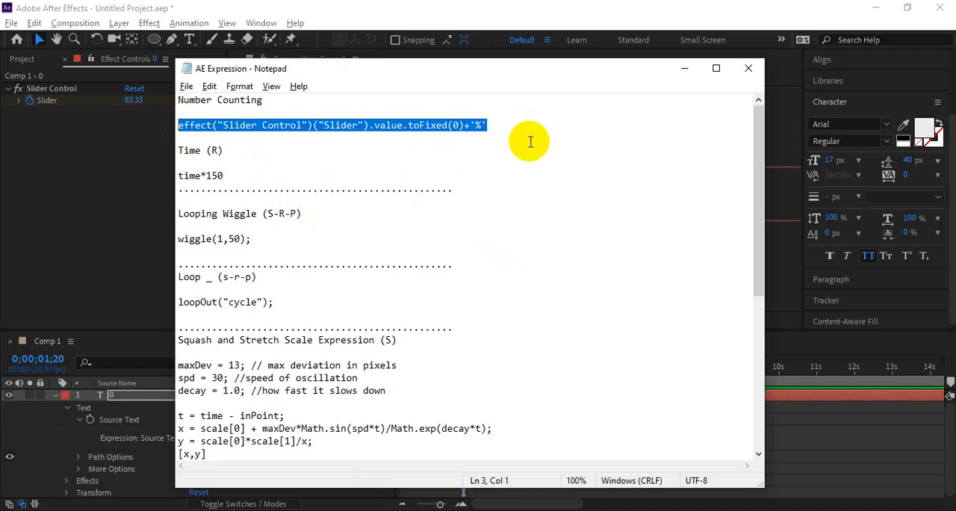
key(alt+Tab)
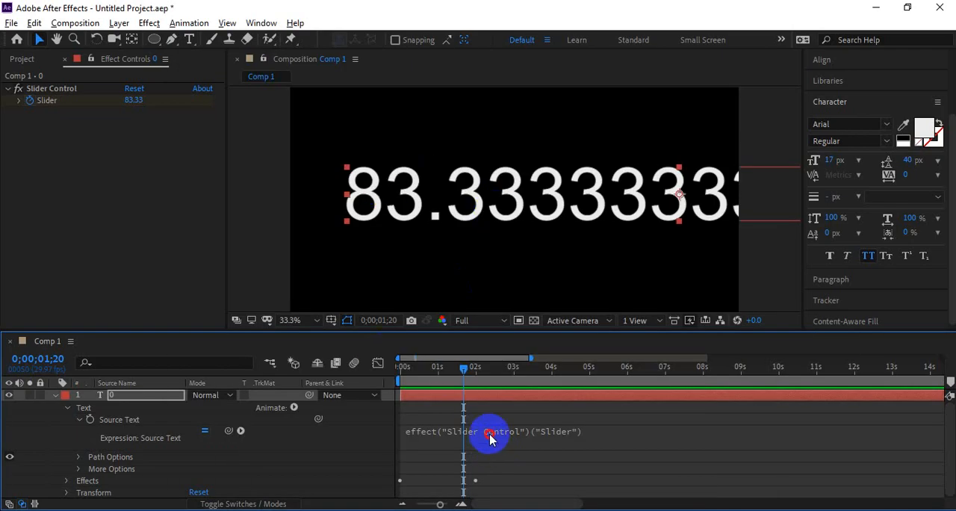
click(489, 437)
key(ctrl+v)
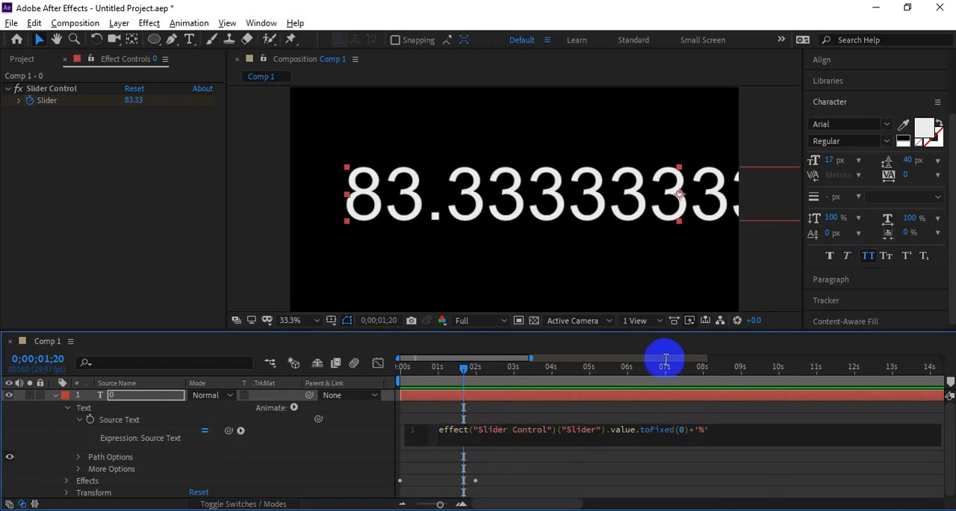
click(559, 391)
Step: Preview the percentage counter from the start of the timeline
drag(486, 367, 376, 375)
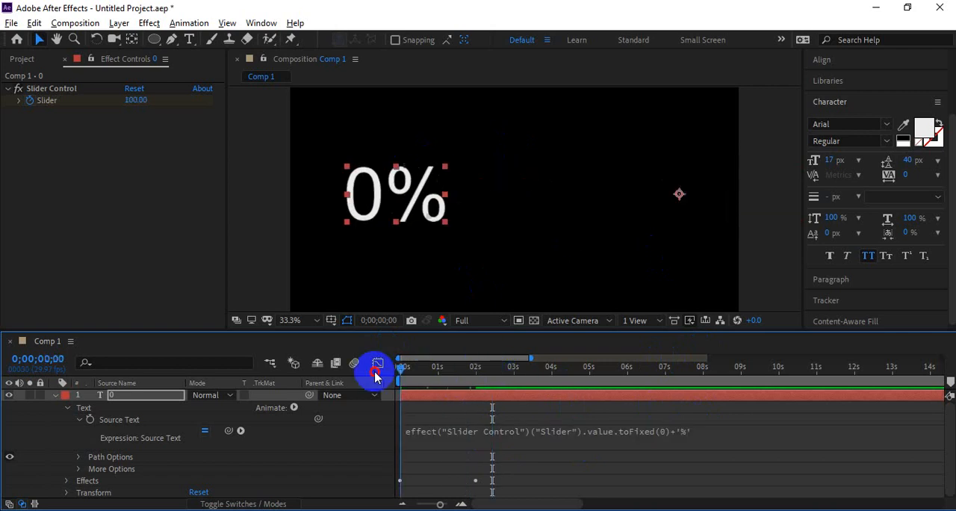
key(space)
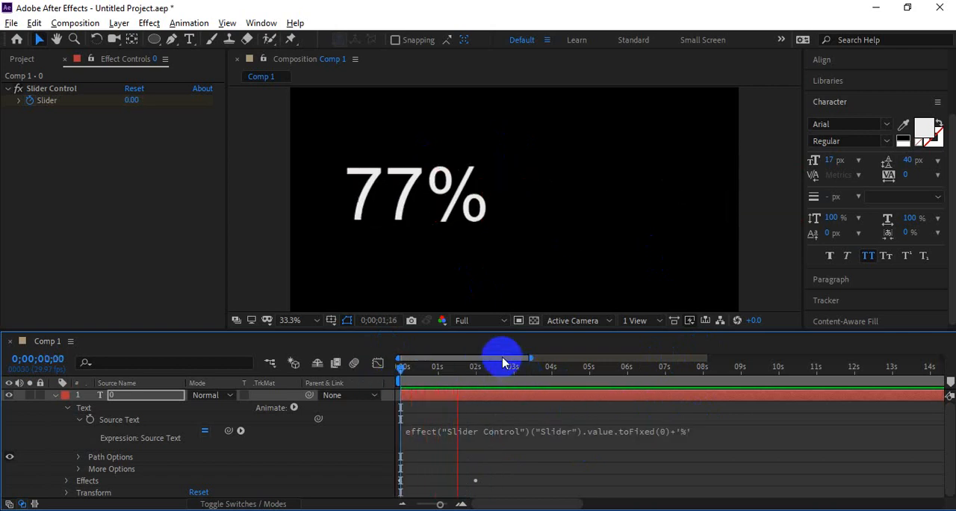
key(space)
Step: Change the text font to Li Shohid Shafkat Samir Unicode
click(834, 124)
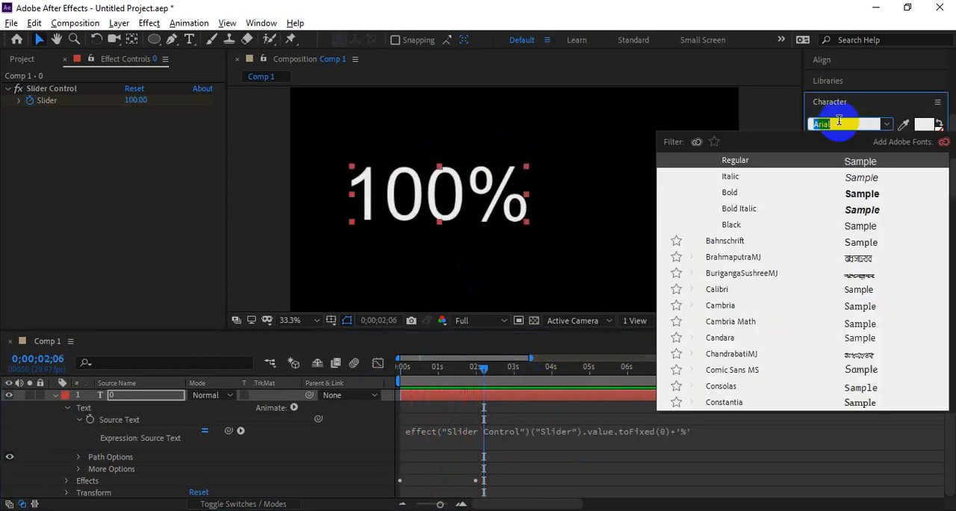
text(mont)
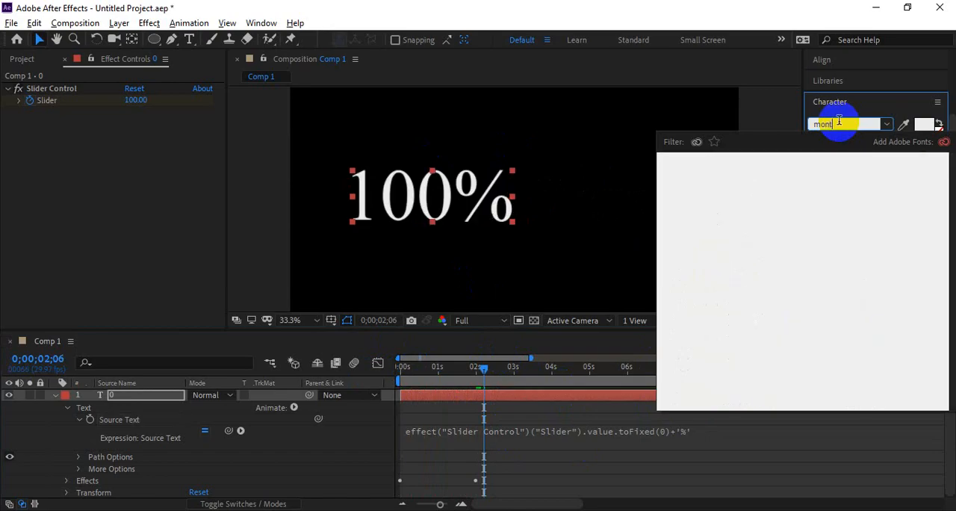
key(BackSpace)
key(BackSpace)
key(BackSpace)
key(BackSpace)
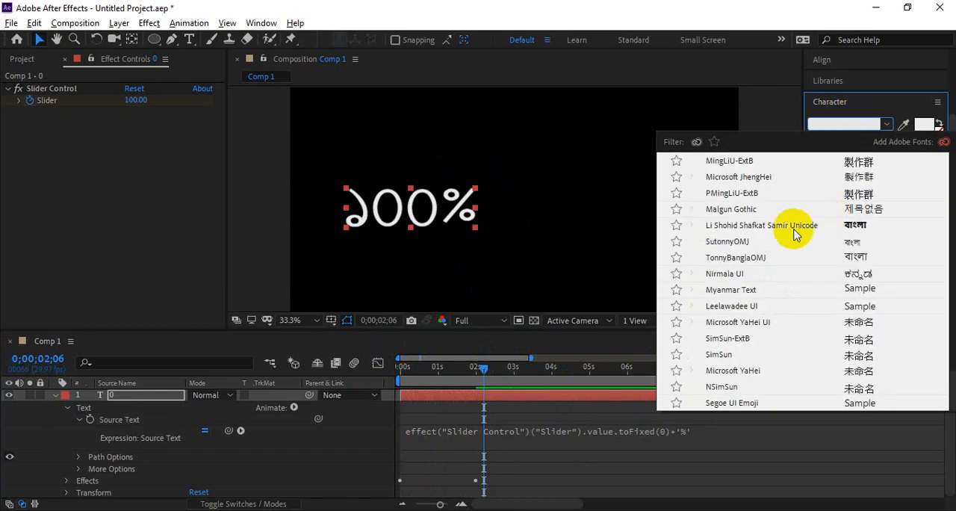
click(770, 226)
Step: Center the anchor point on the text, move the counter to the composition's center, and preview it
drag(452, 368, 348, 376)
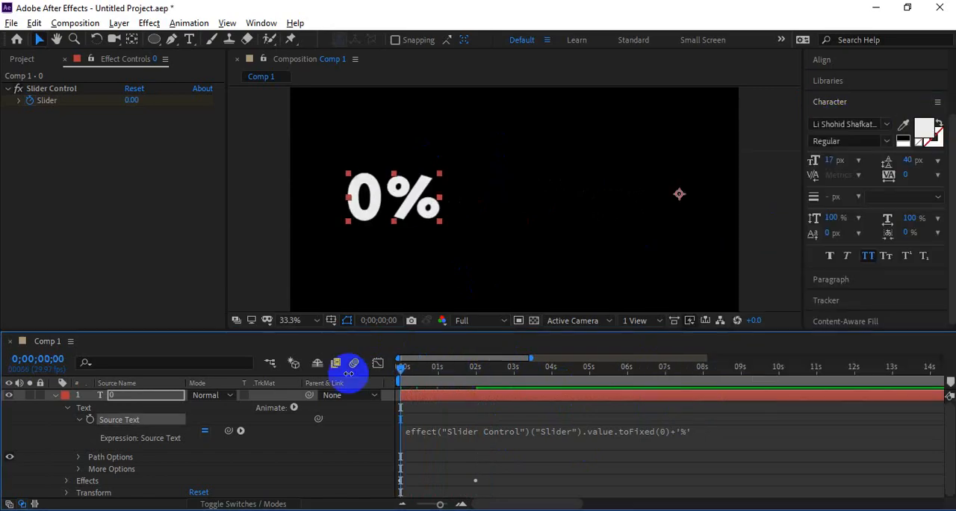
key(ctrl+alt+Home)
drag(402, 214, 539, 201)
key(space)
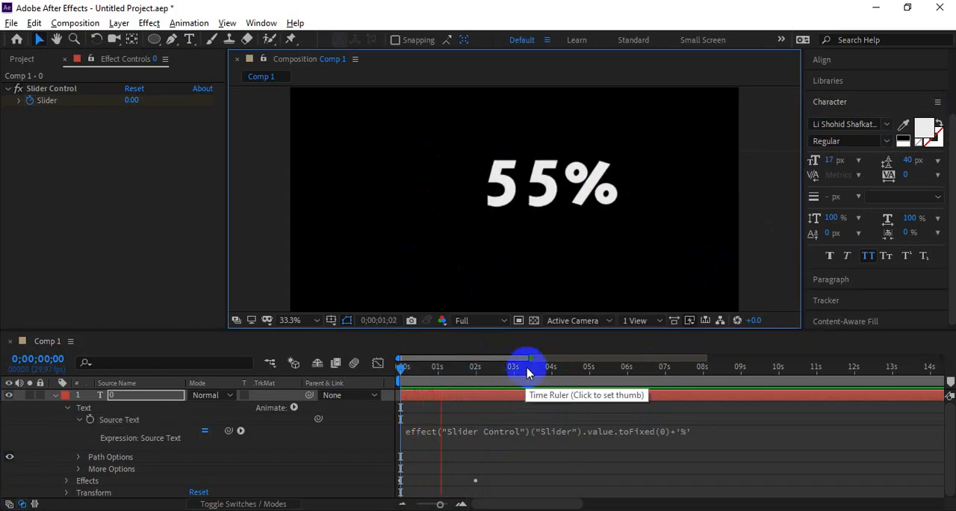
drag(481, 369, 382, 389)
key(space)
key(space)
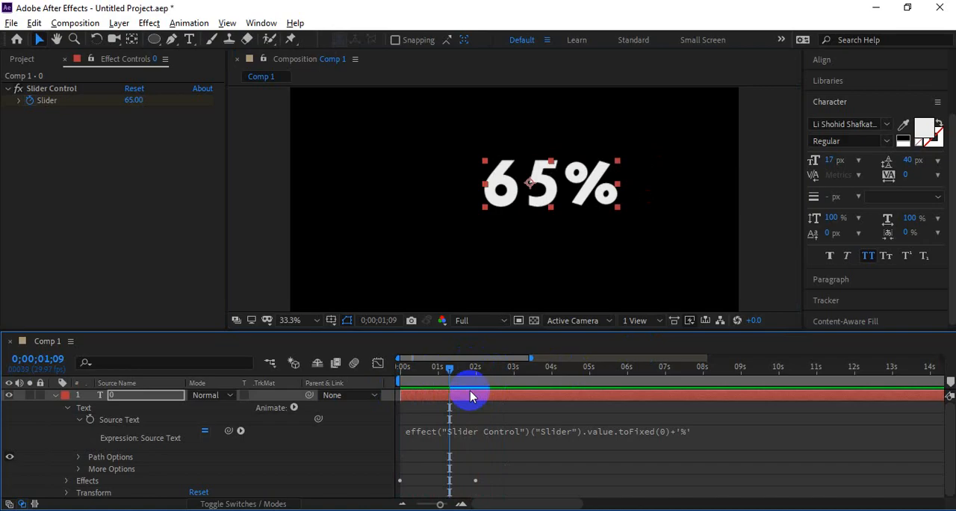
Step: Reveal the Slider keyframes and move the 100 keyframe to about 3.3 seconds
key(u)
drag(475, 420, 525, 420)
drag(450, 369, 381, 374)
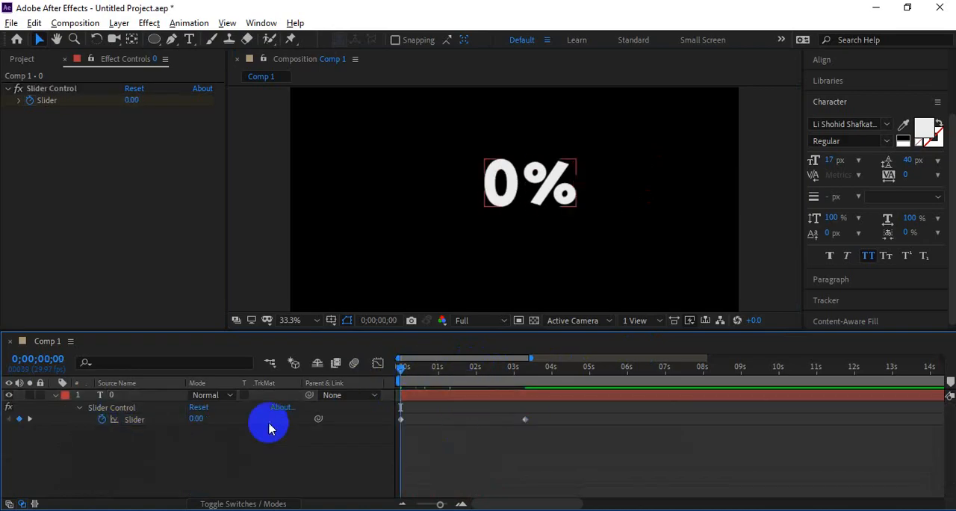
Step: Select the Slider property and preview the counter from the start of the timeline
alt+click(103, 419)
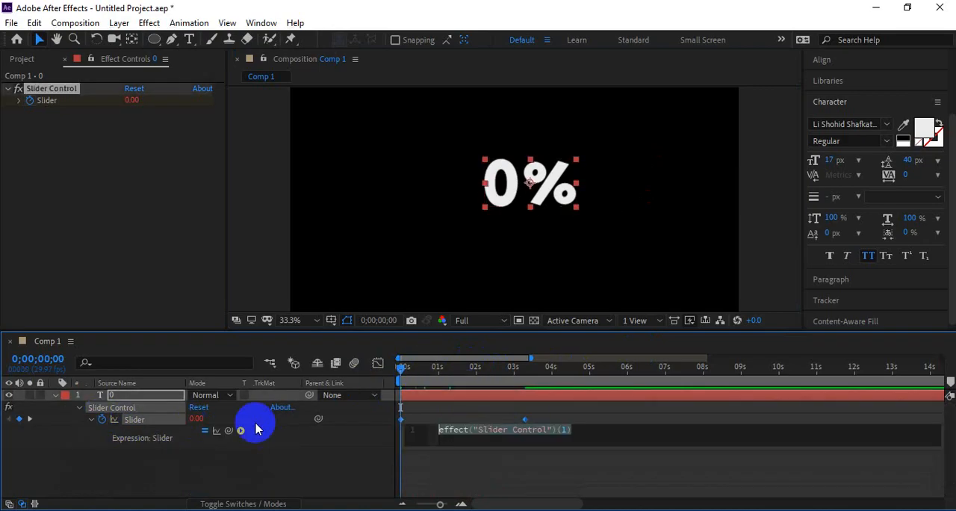
click(417, 372)
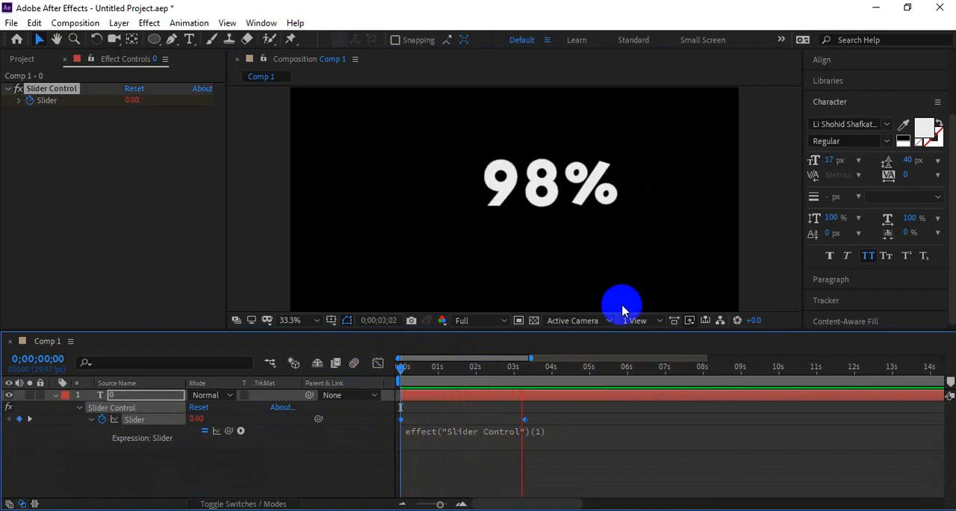
key(space)
Step: Move the 100 keyframe to about 3.7 seconds and preview the counter again from the start
mouse_move(524, 420)
mouse_down()
mouse_move(584, 420)
mouse_move(526, 430)
mouse_move(539, 415)
mouse_up()
click(506, 474)
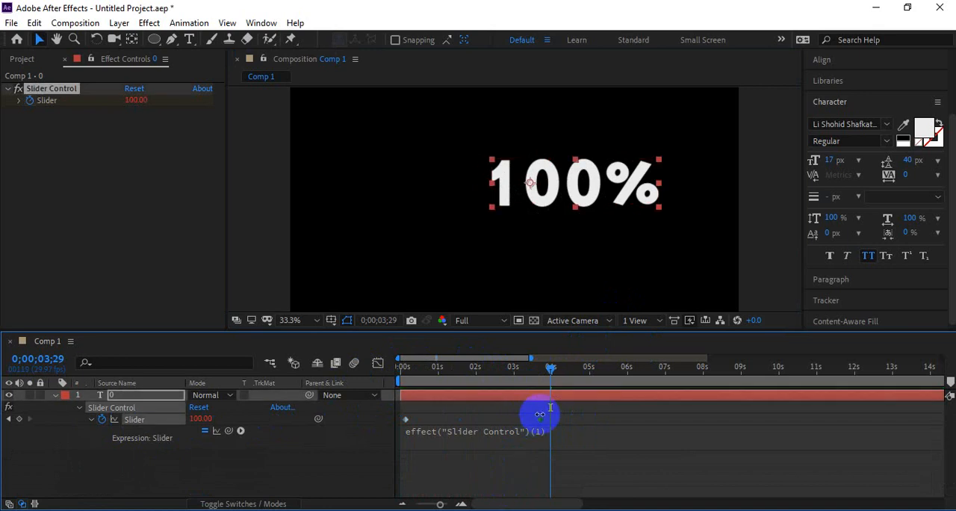
drag(440, 372, 410, 375)
key(space)
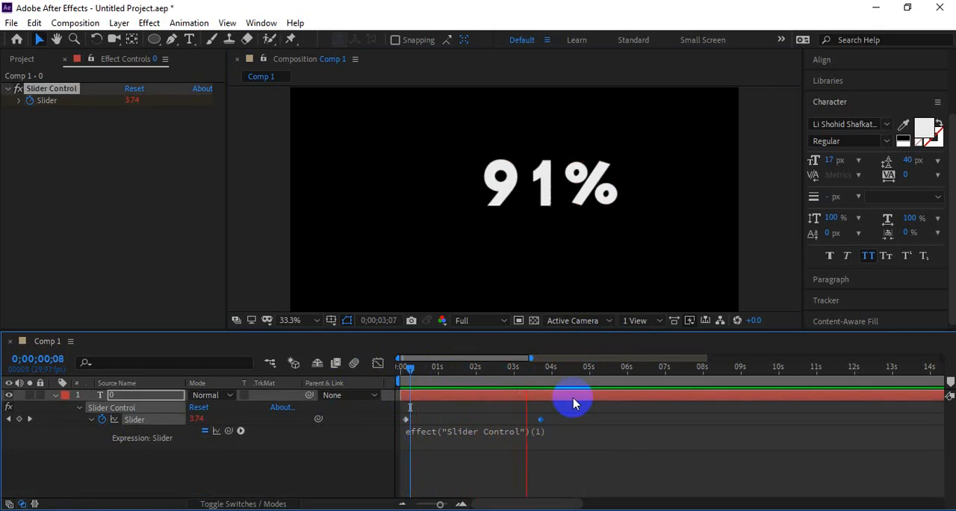
drag(505, 371, 375, 395)
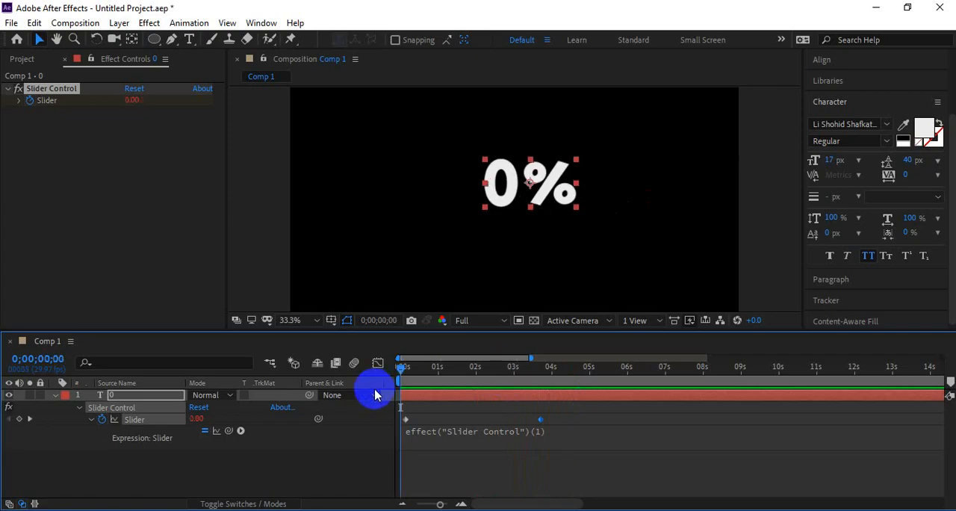
key(space)
click(505, 472)
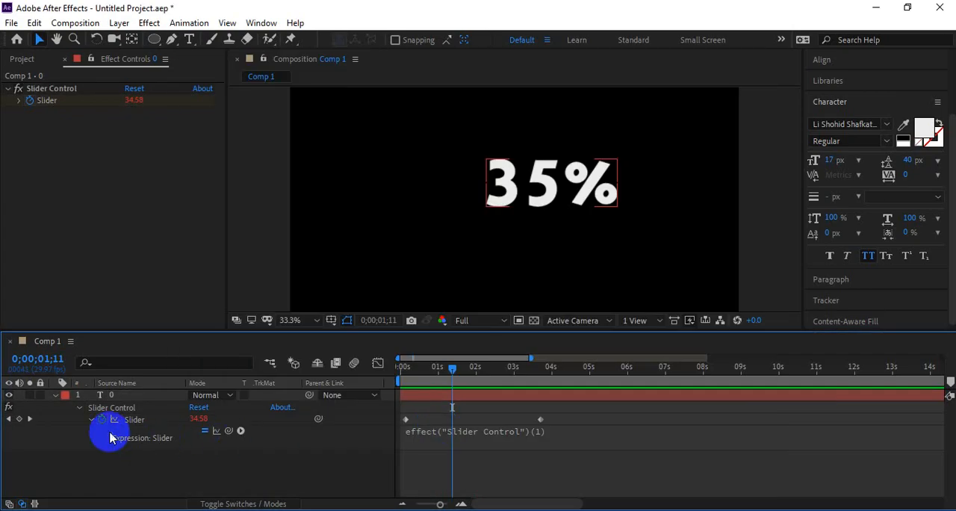
Step: Expand the text layer's properties and set the counter's expression to effect("Slider Control")("Slider").value.toFixed(0)
click(537, 441)
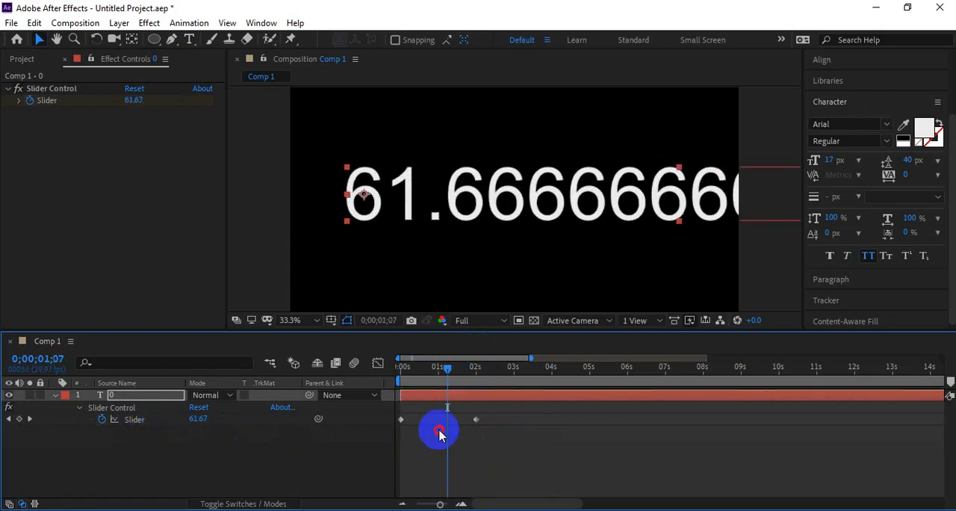
click(439, 435)
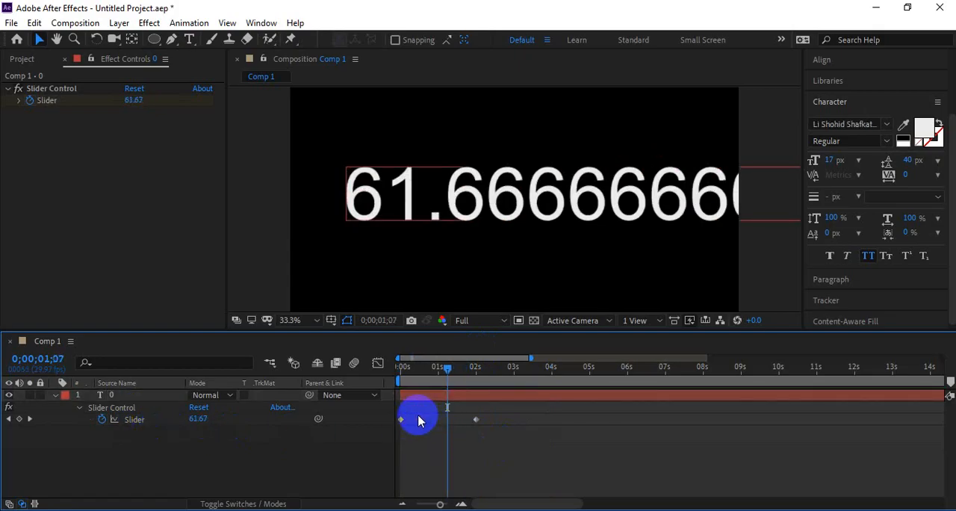
click(55, 395)
click(55, 395)
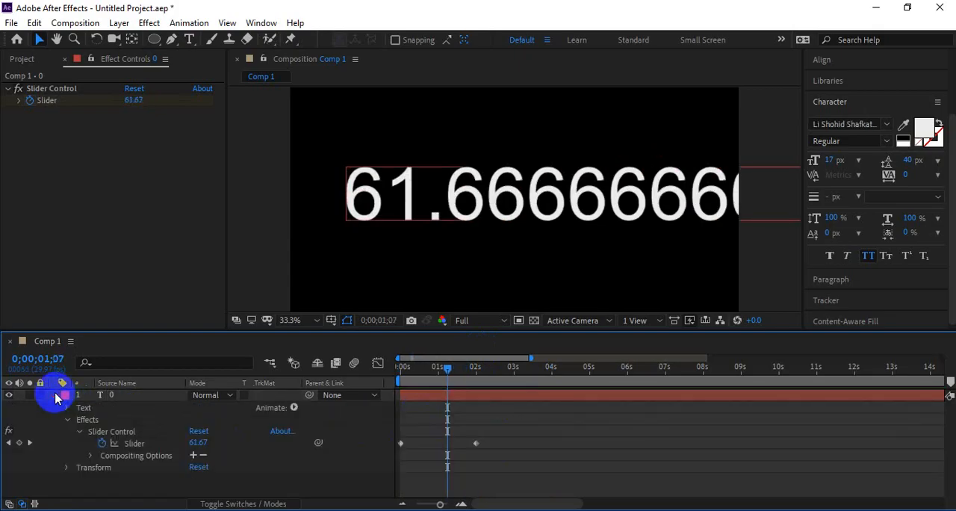
click(67, 407)
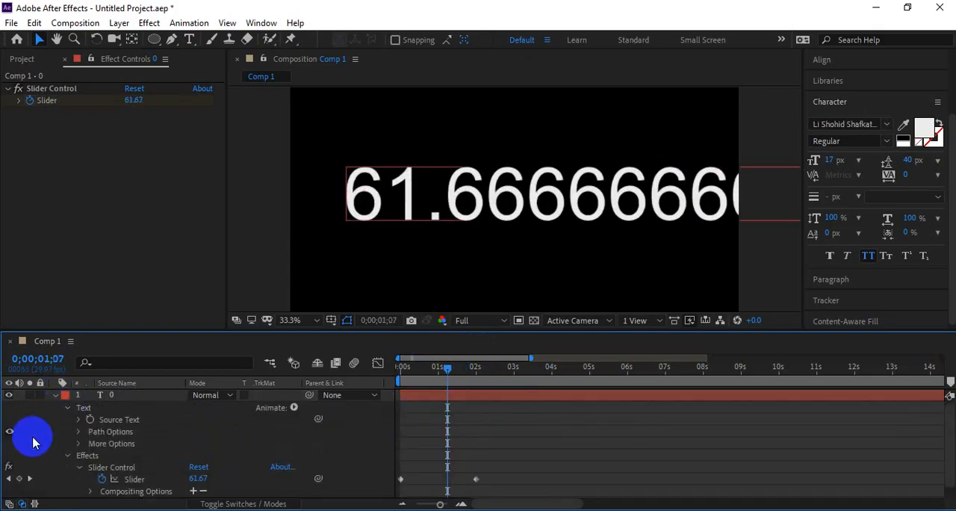
click(112, 420)
scroll(430, 451, down, 1)
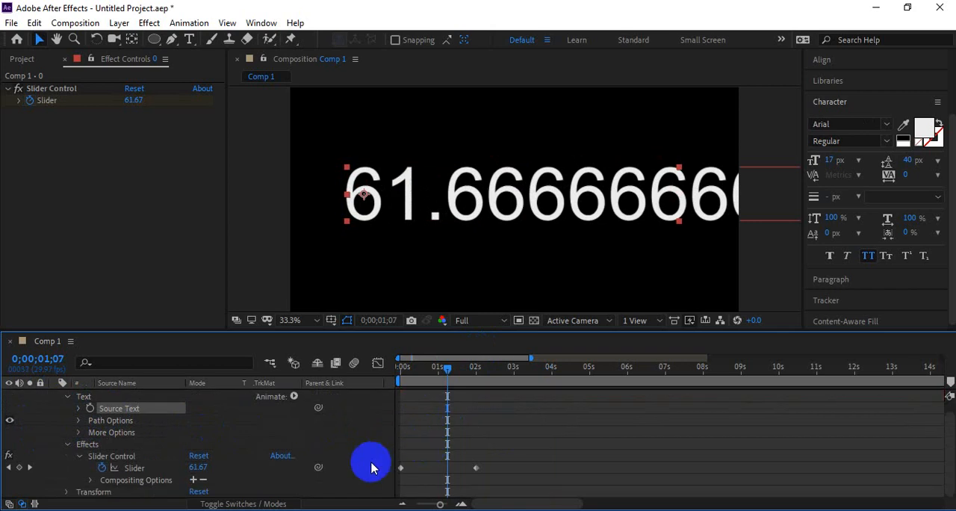
click(131, 457)
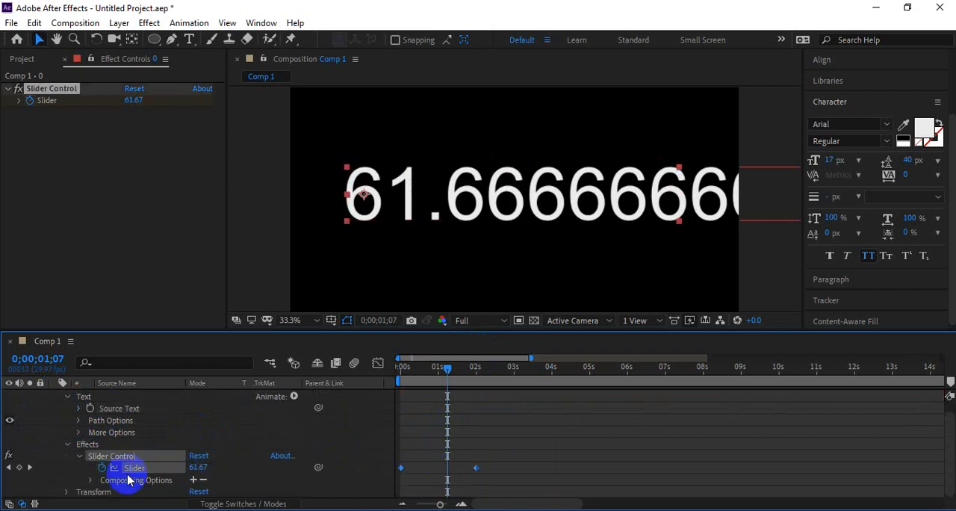
alt+click(101, 468)
click(585, 479)
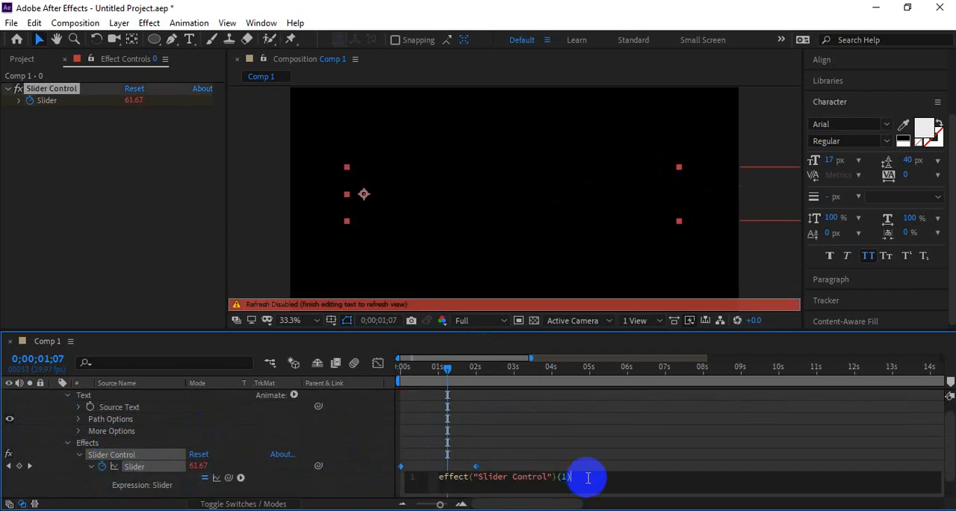
drag(587, 477, 424, 480)
text(effect("Slider Control")("Slider").value.toFixed(0)+'%')
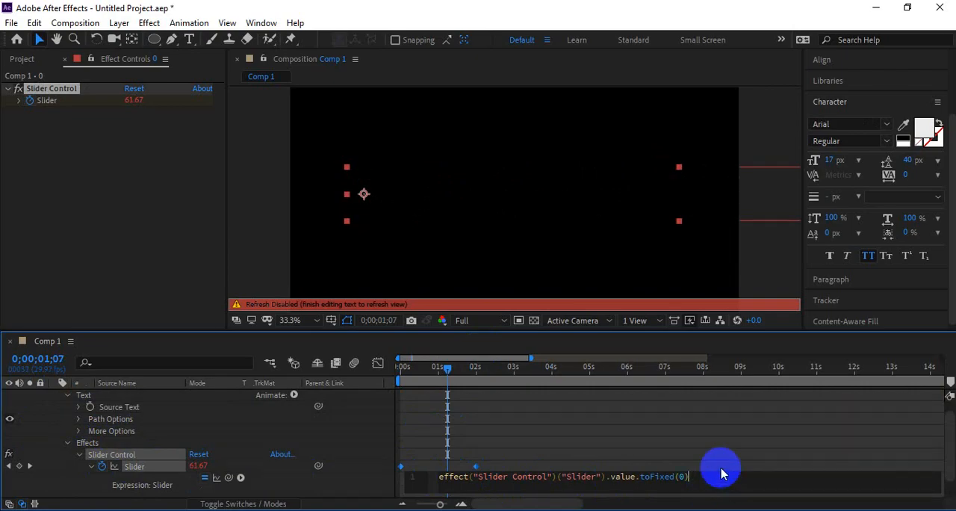
Step: Preview the whole-number counter without the percent sign
click(721, 468)
key(space)
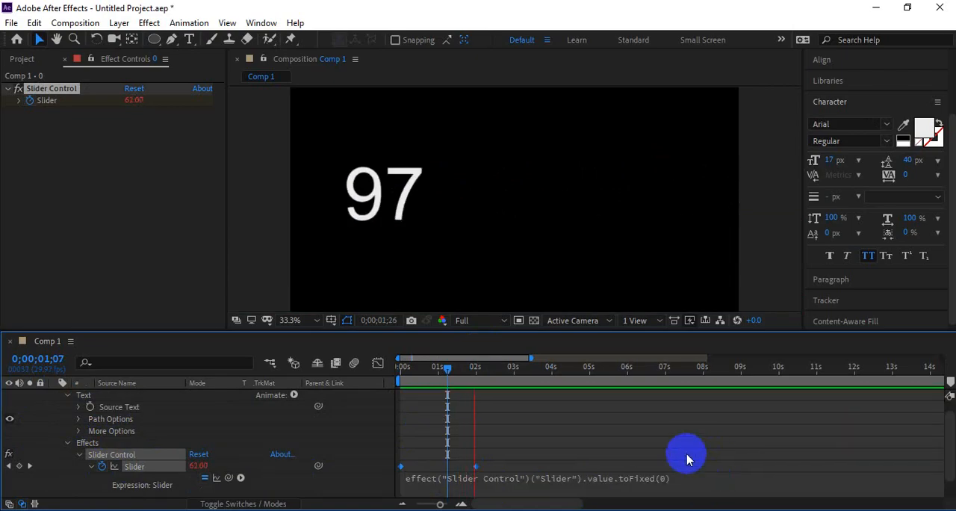
click(683, 483)
key(ctrl+c)
Step: Switch to the Notepad expression file and label the percentage expression line "with percentige :"
key(alt+Tab)
key(alt+Tab)
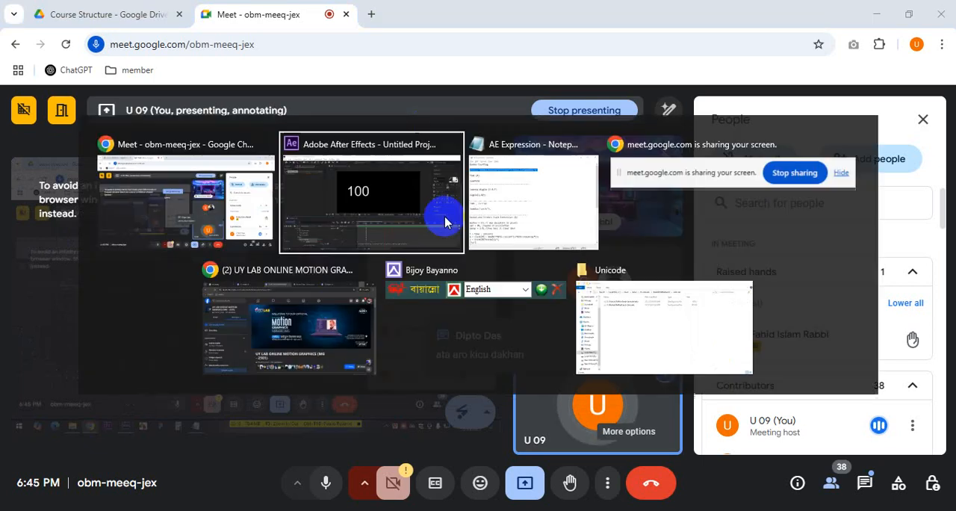
key(alt+Tab)
drag(500, 128, 461, 125)
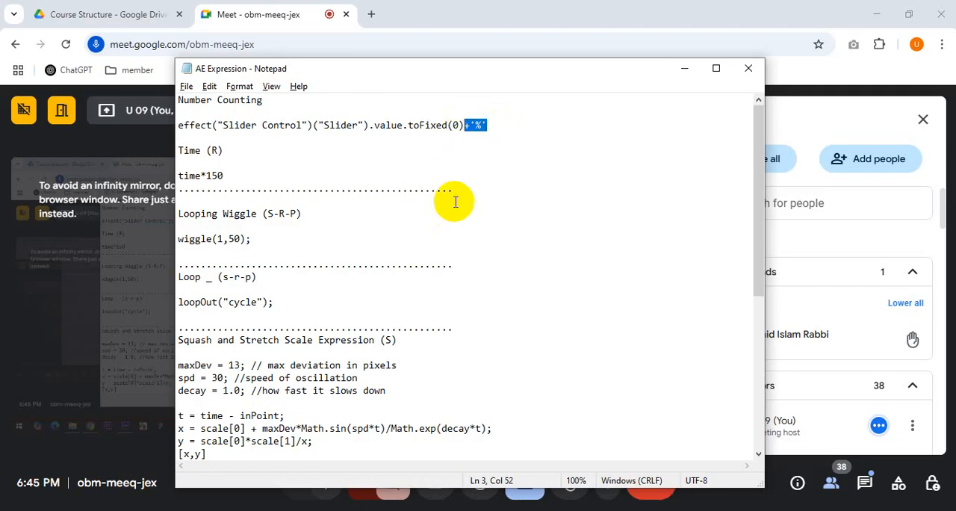
click(497, 159)
drag(492, 126, 189, 127)
click(179, 126)
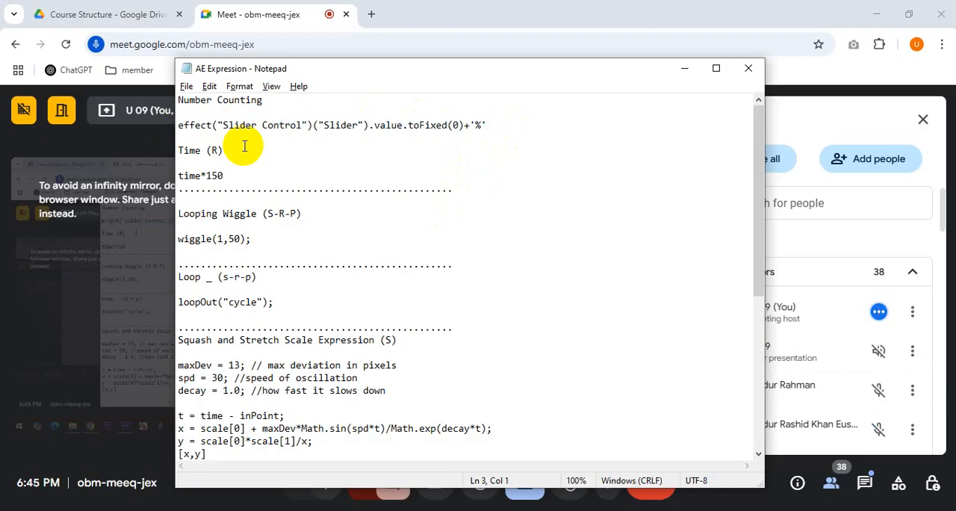
text(th per)
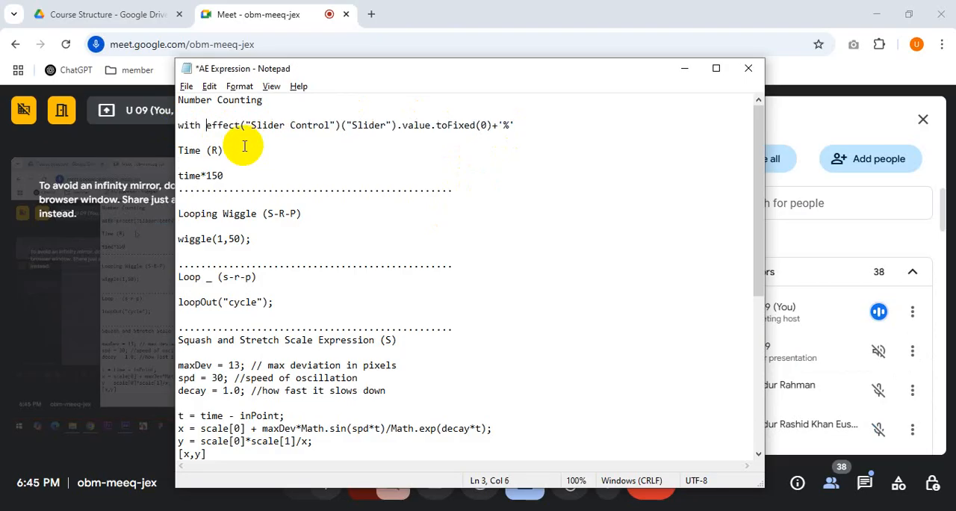
text(centige )
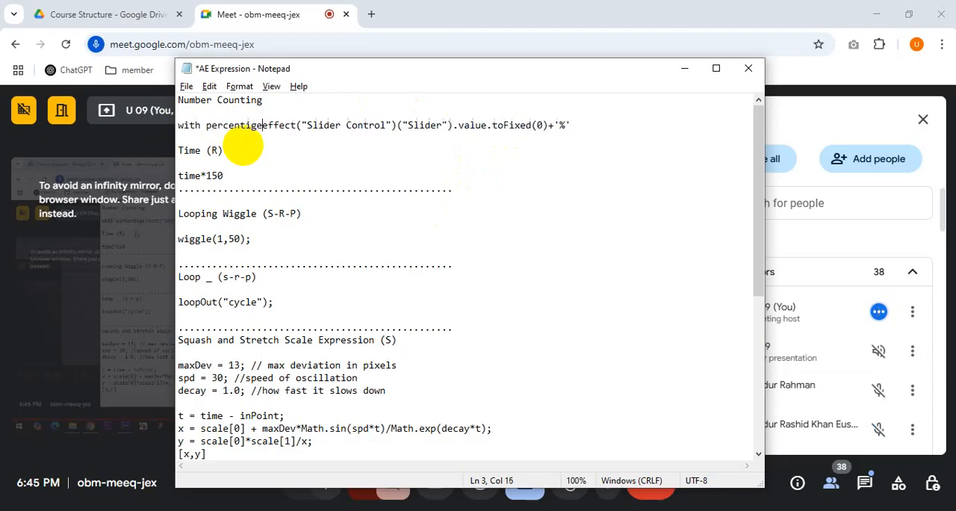
text(:)
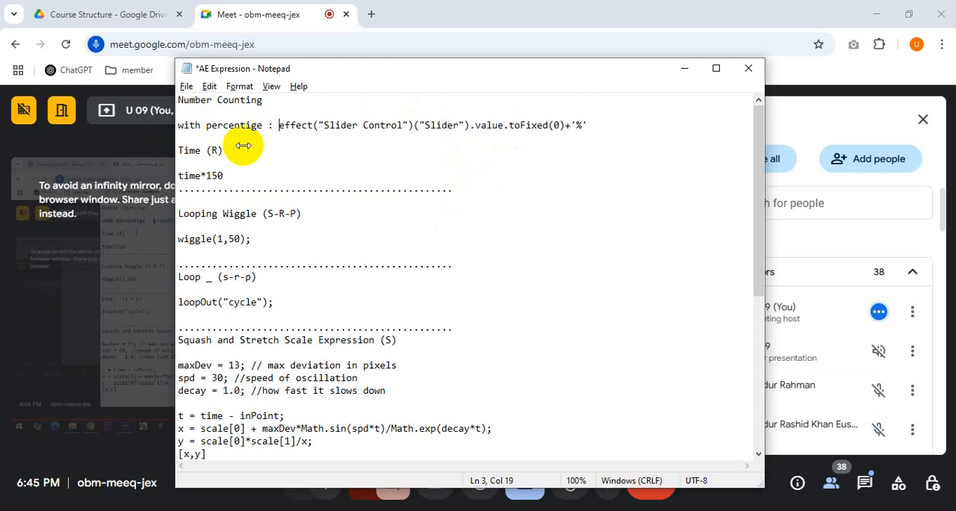
Step: Add a new line below it labelled "without percentige :"
drag(258, 125, 183, 124)
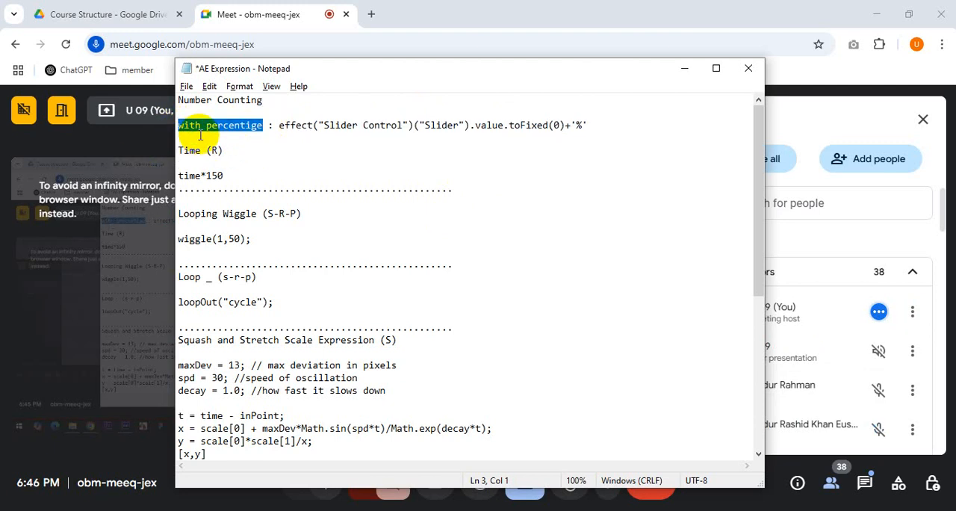
key(End)
key(Return)
text(\)
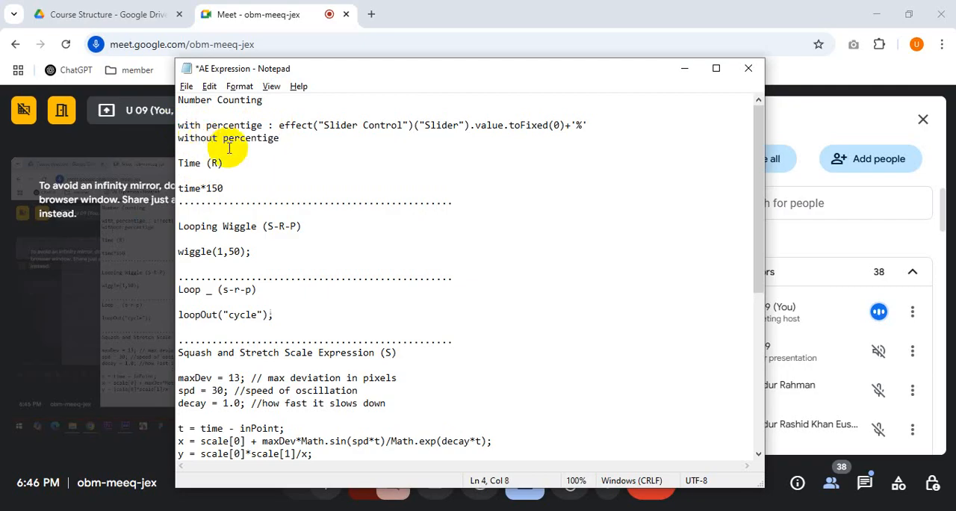
click(295, 141)
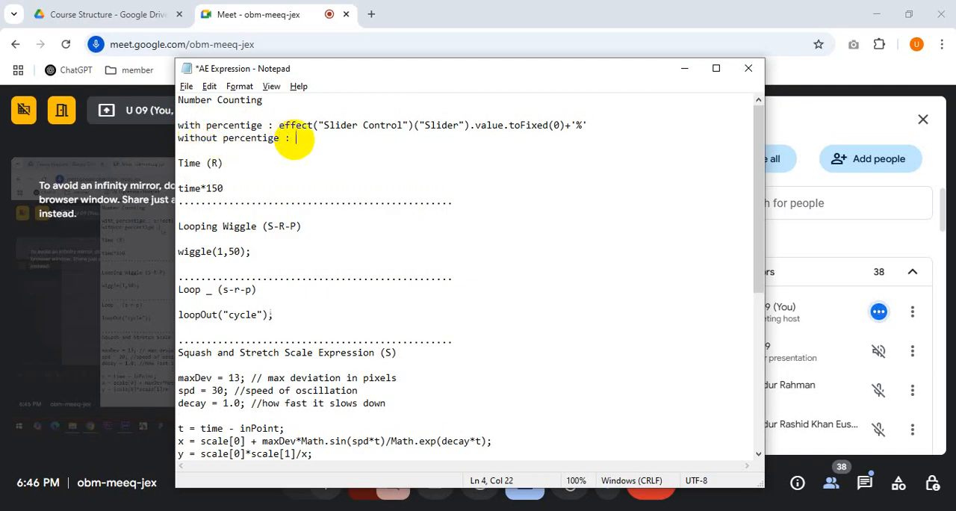
Step: Copy the expression without its +'%' suffix onto the "without percentige" line and save the file
drag(279, 125, 564, 125)
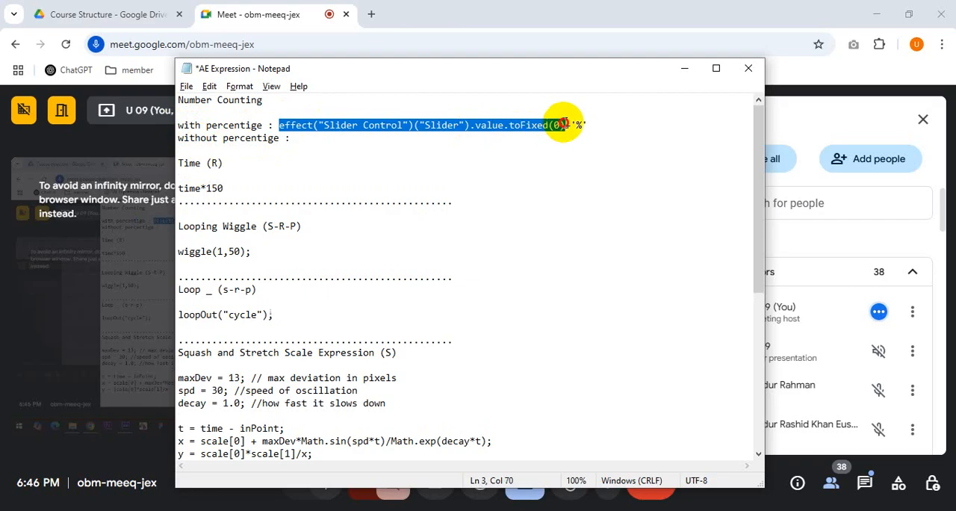
click(365, 147)
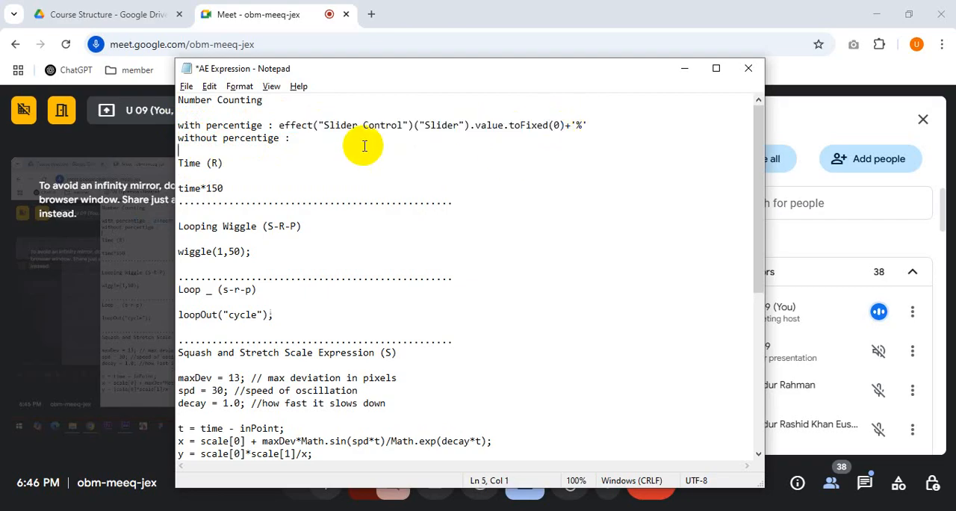
key(ctrl+v)
click(626, 145)
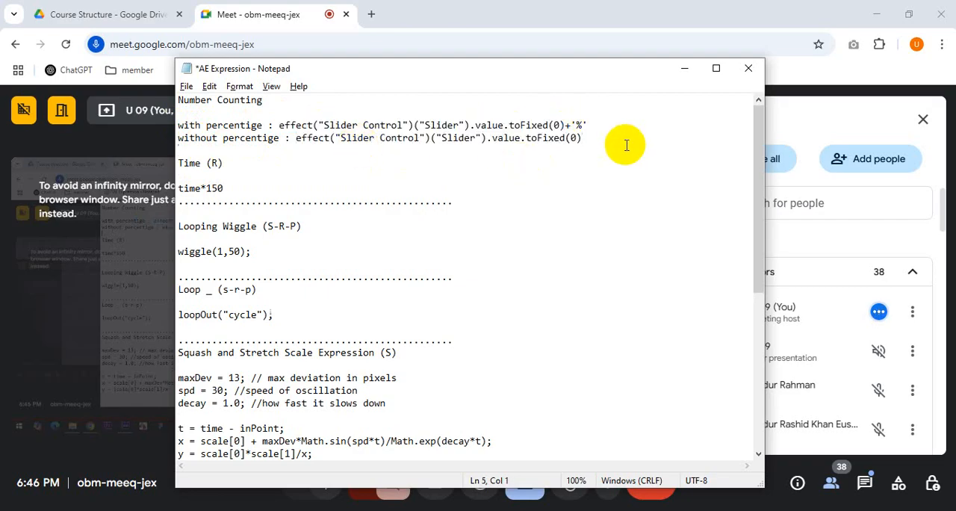
key(ctrl+s)
Step: Select the no-percent expression in Notepad and switch back to After Effects
key(alt+Tab)
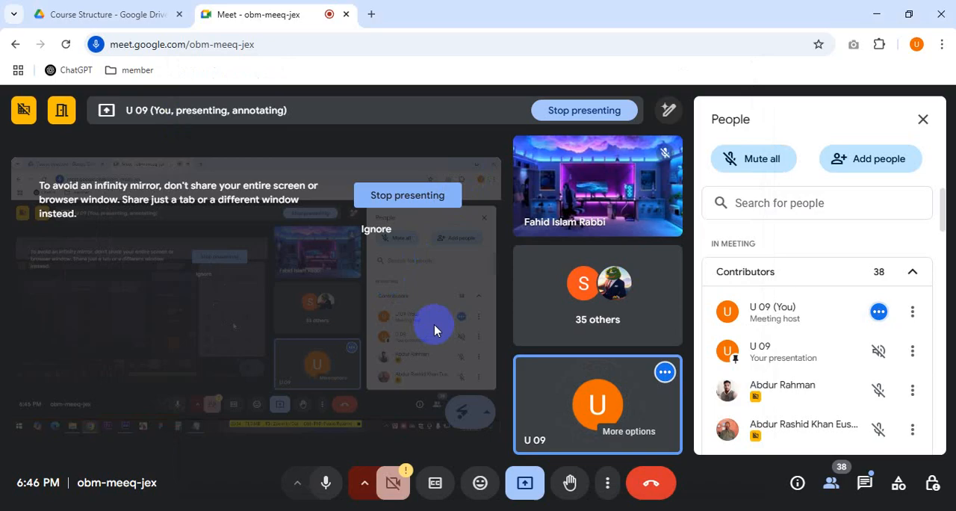
key(alt+Tab)
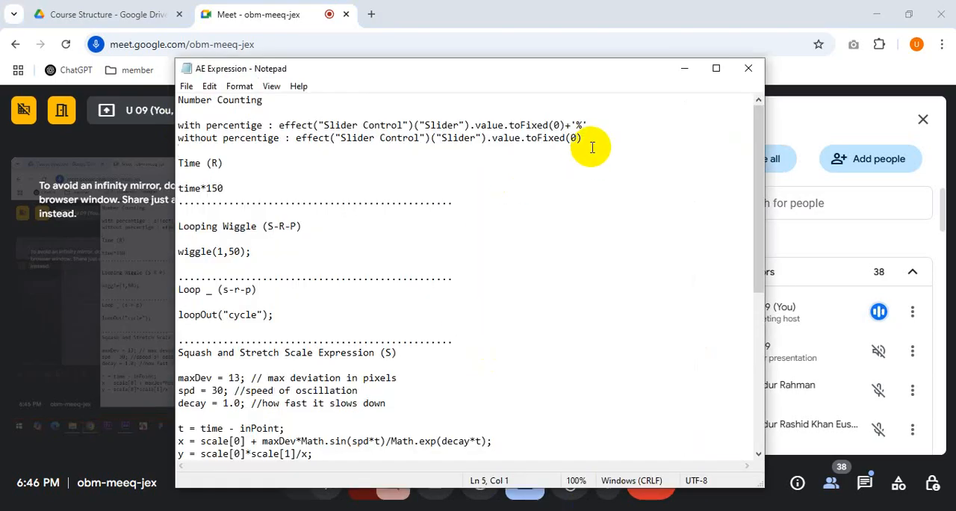
drag(592, 142, 299, 138)
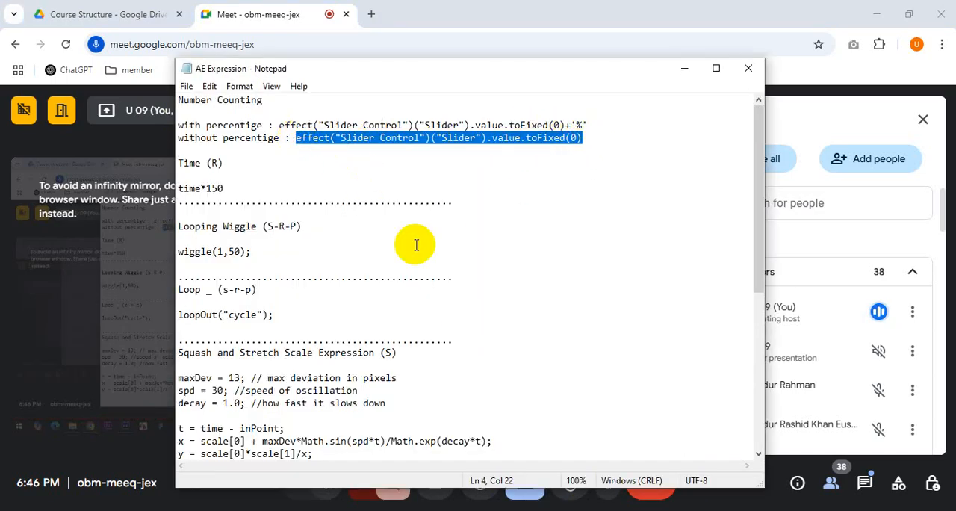
key(alt+Tab)
key(alt+Tab)
key(Tab)
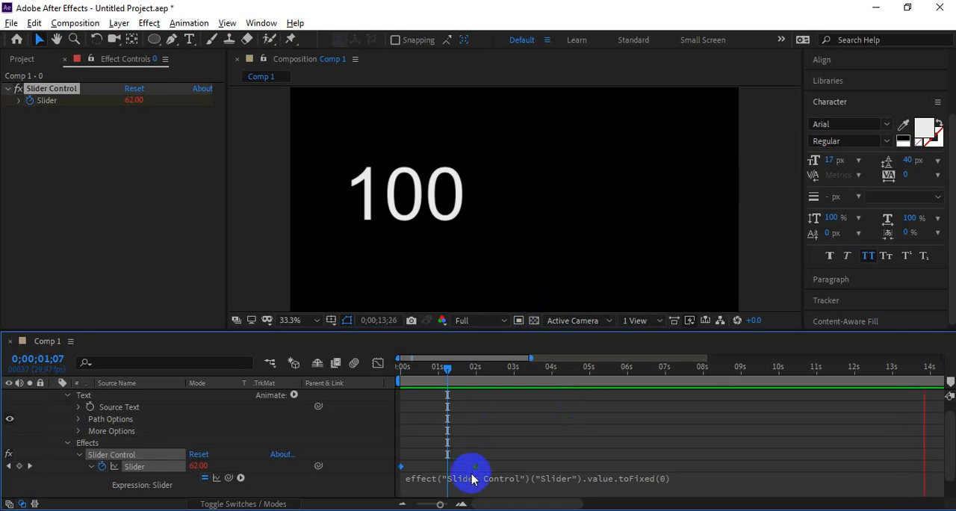
Step: Preview the counter from near the start, then return to the first frame
click(472, 478)
click(678, 483)
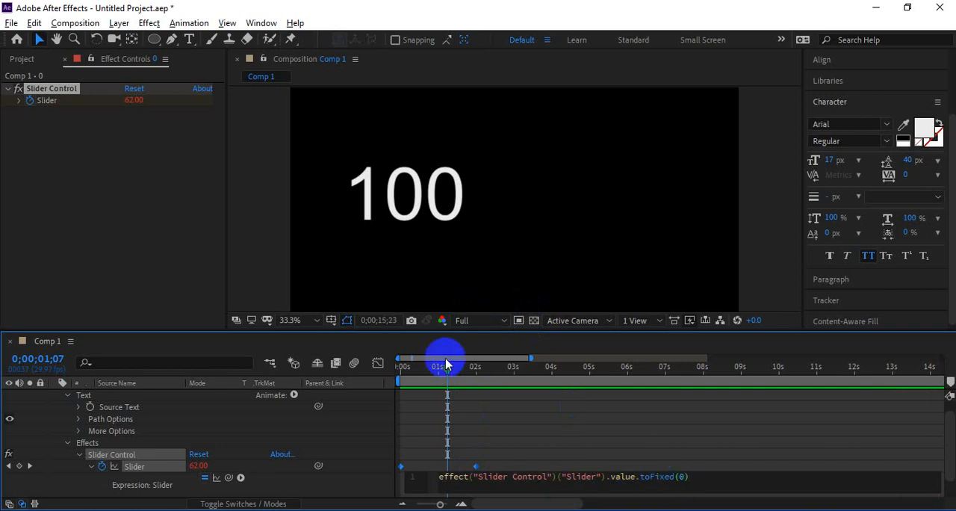
click(416, 373)
key(space)
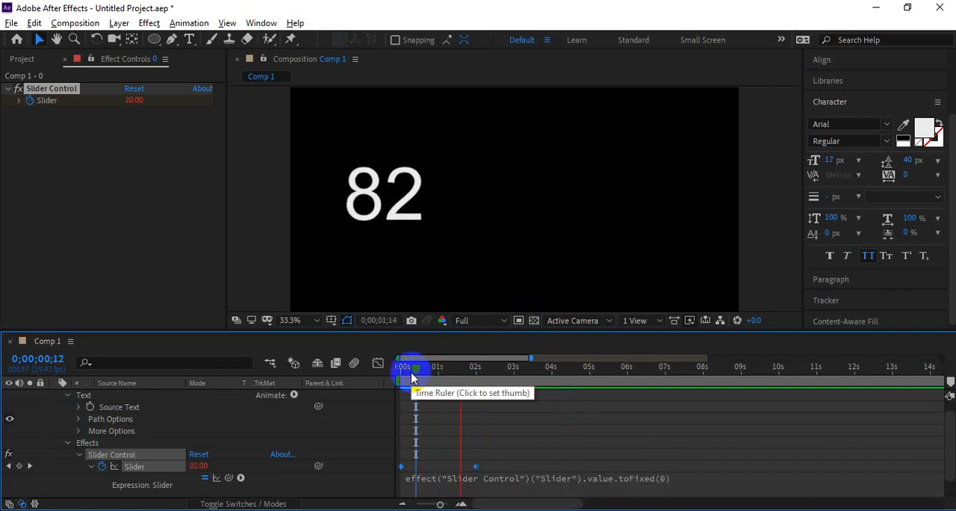
drag(428, 368, 376, 372)
Step: Switch back to After Effects and open the counter's expression for editing
key(alt+Tab)
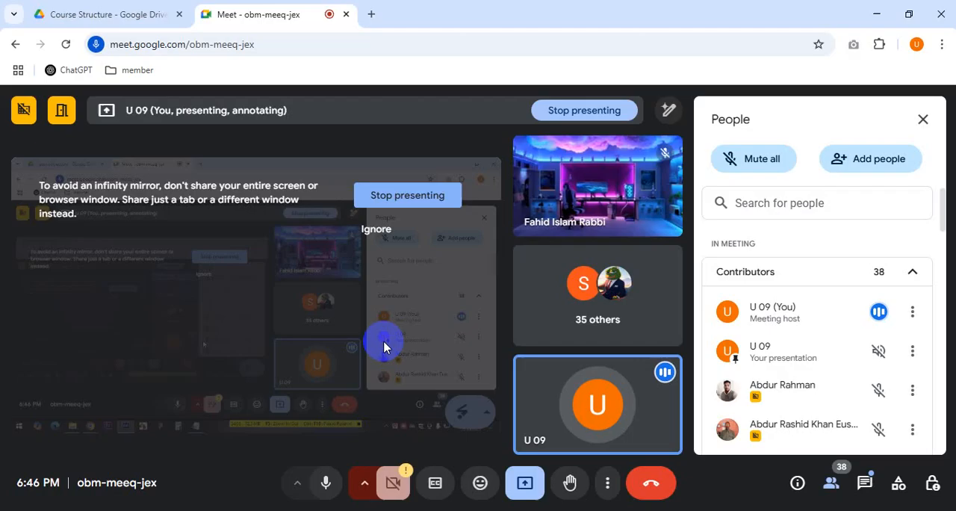
key(alt+Tab)
key(alt+Tab)
key(alt+Tab)
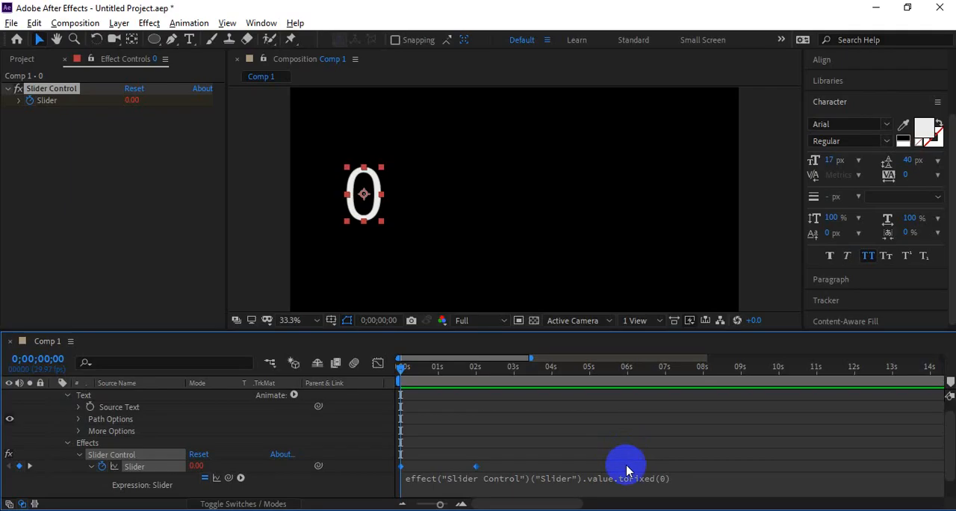
click(648, 472)
click(697, 476)
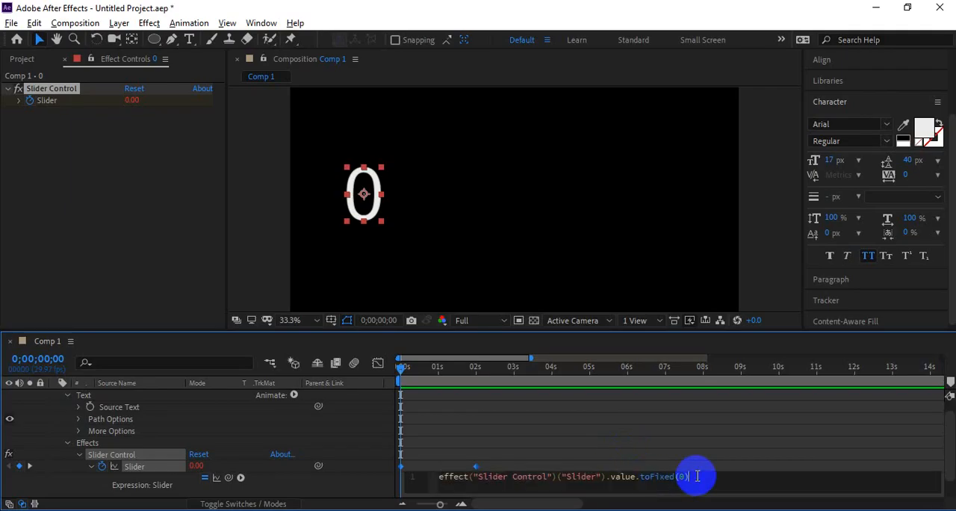
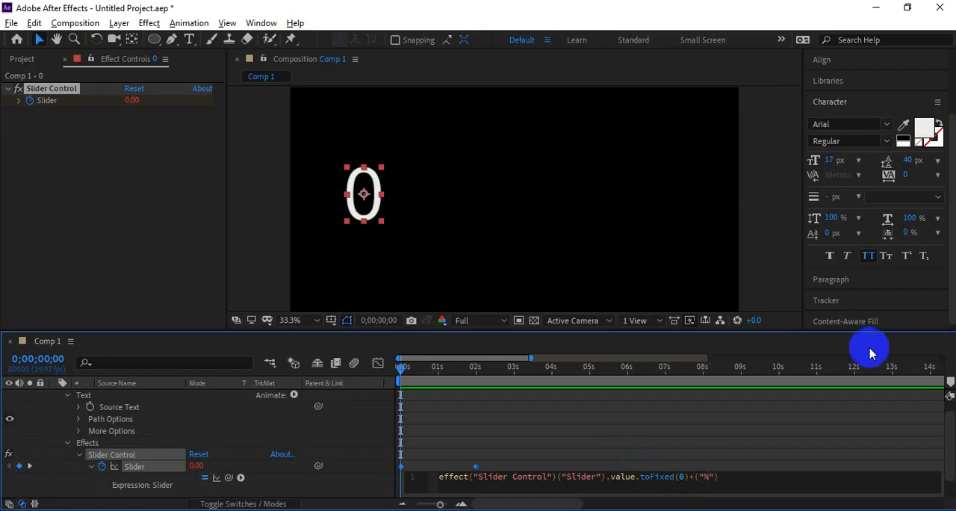
Step: Preview the count from about 0.5 seconds and change the suffix in the Slider's expression to +('%')
click(421, 367)
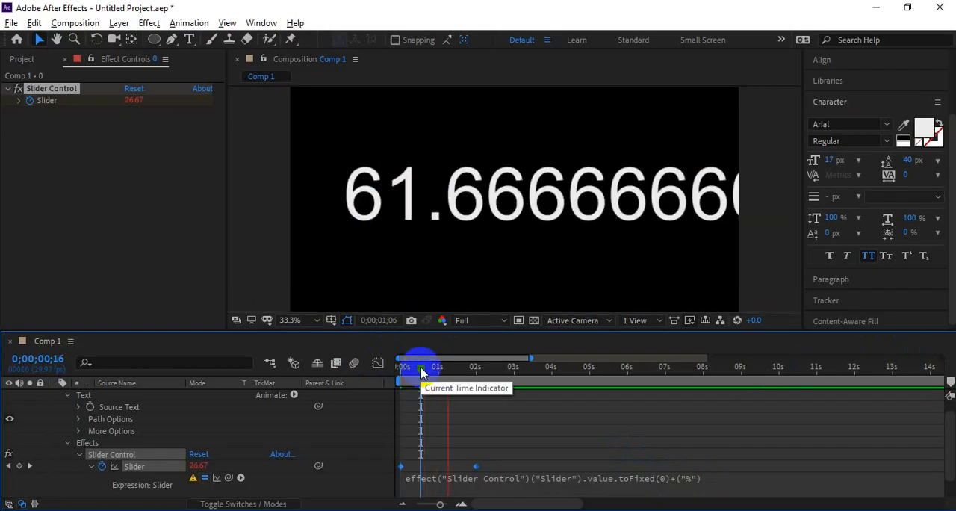
key(space)
click(672, 483)
click(713, 480)
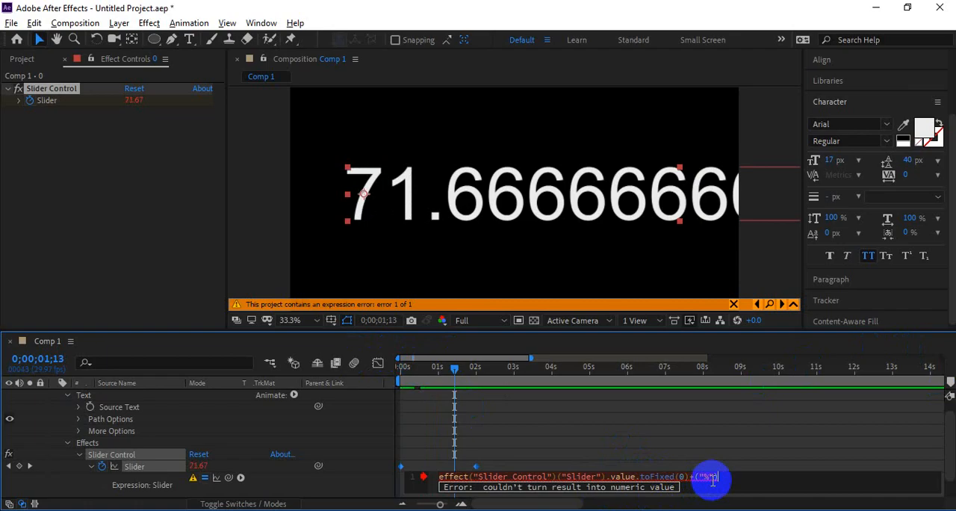
text())
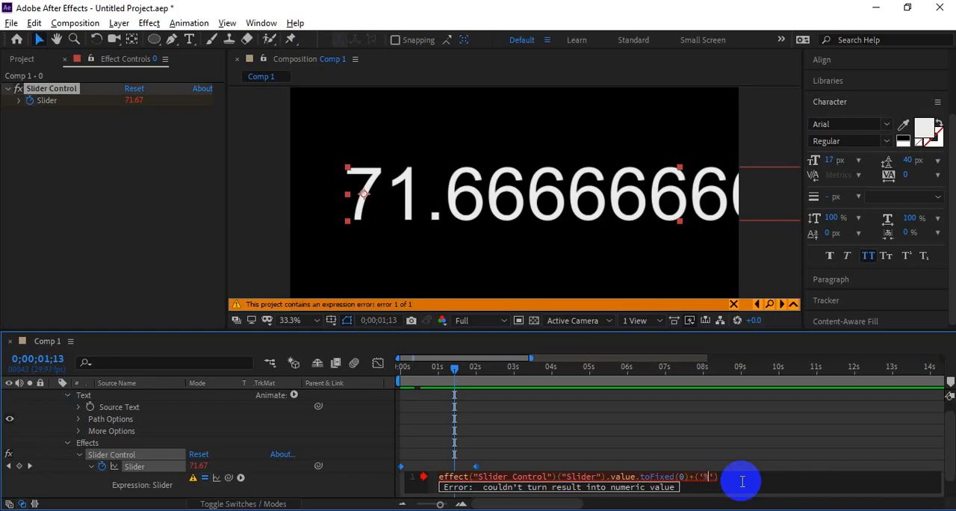
Step: Preview the count from about 0.4 seconds and open the Slider's expression for editing
drag(438, 366, 415, 373)
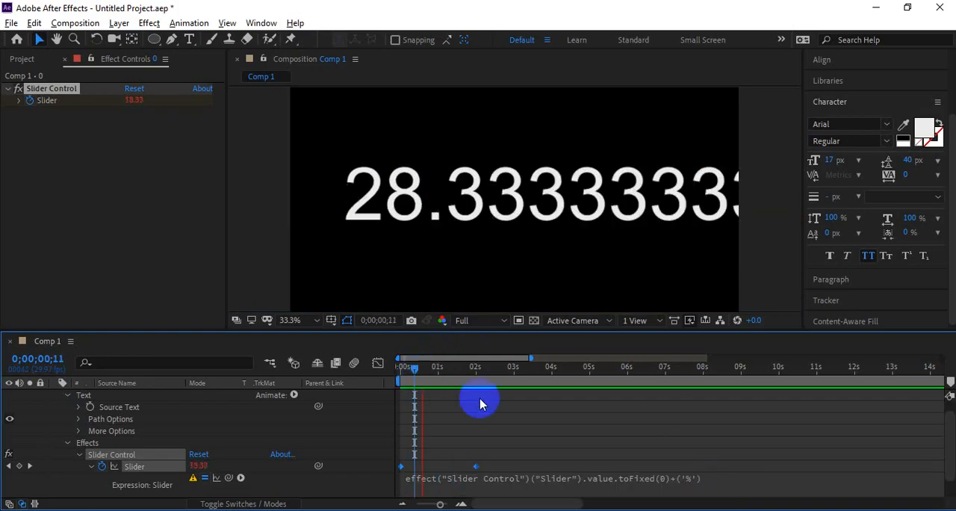
key(space)
click(637, 482)
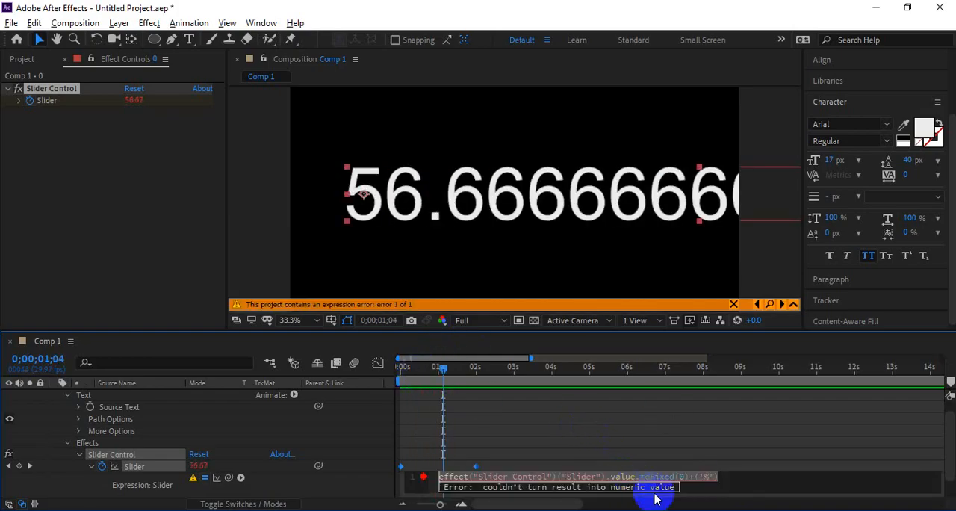
click(738, 475)
Step: Check the "with percentige" line in the Notepad notes and return to After Effects
key(alt+Tab)
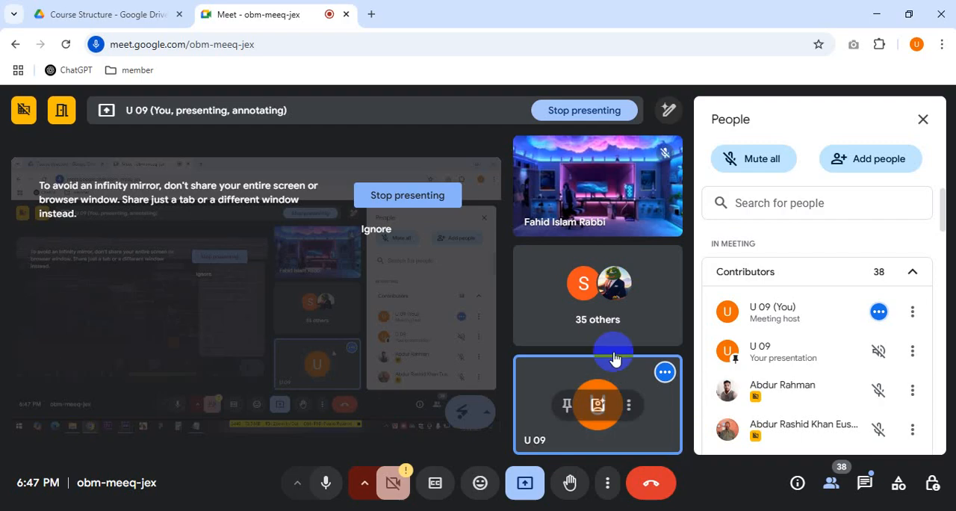
key(alt+Tab)
click(559, 168)
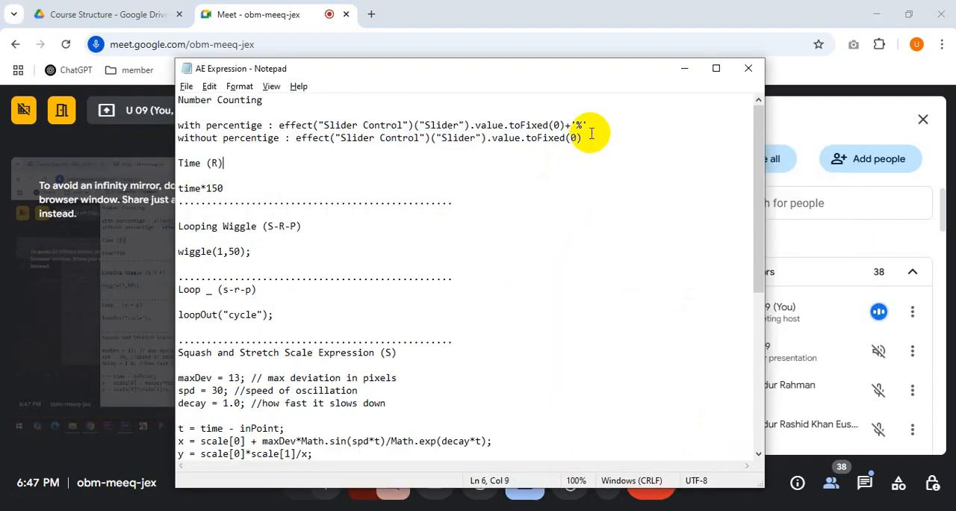
key(alt+Tab)
key(alt+Tab)
key(Tab)
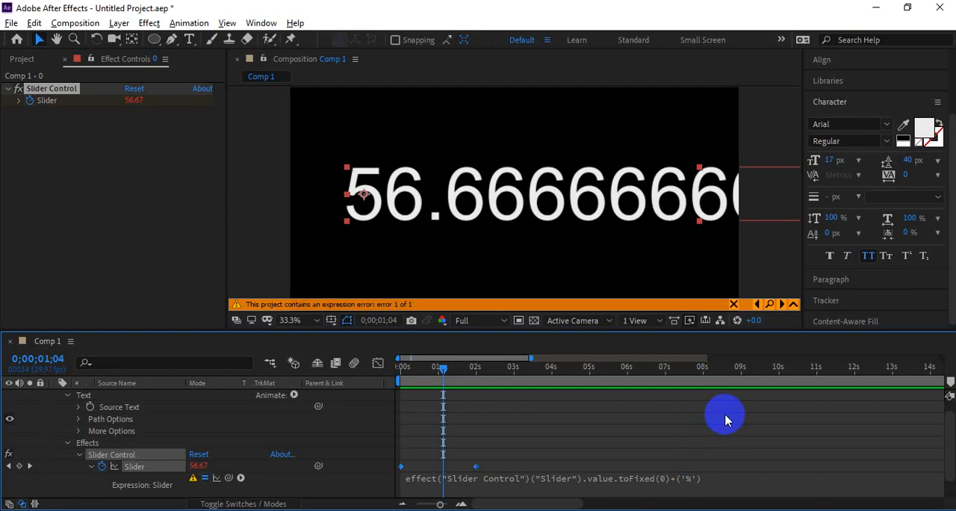
Step: Change the suffix in the Slider's expression to +'%' and preview the count from about 3.8 and 0.3 seconds
click(725, 478)
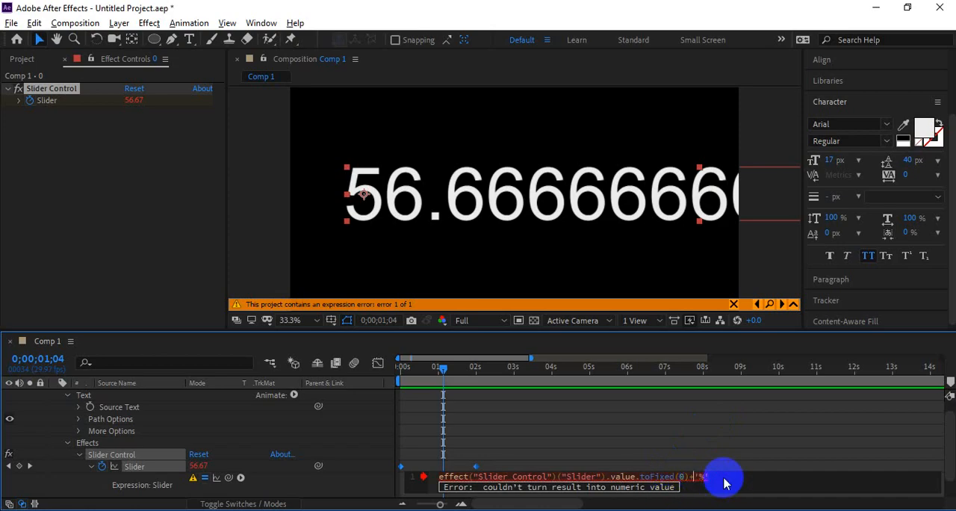
click(544, 367)
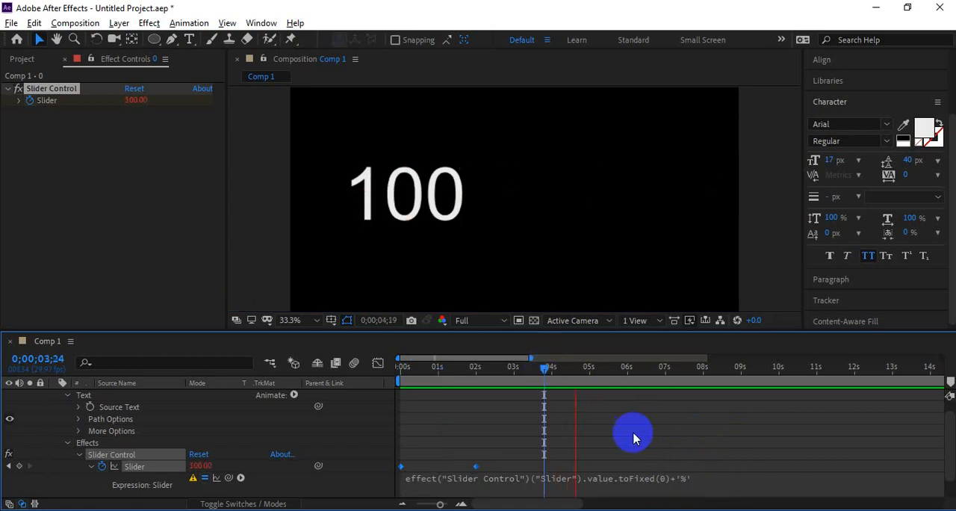
click(649, 478)
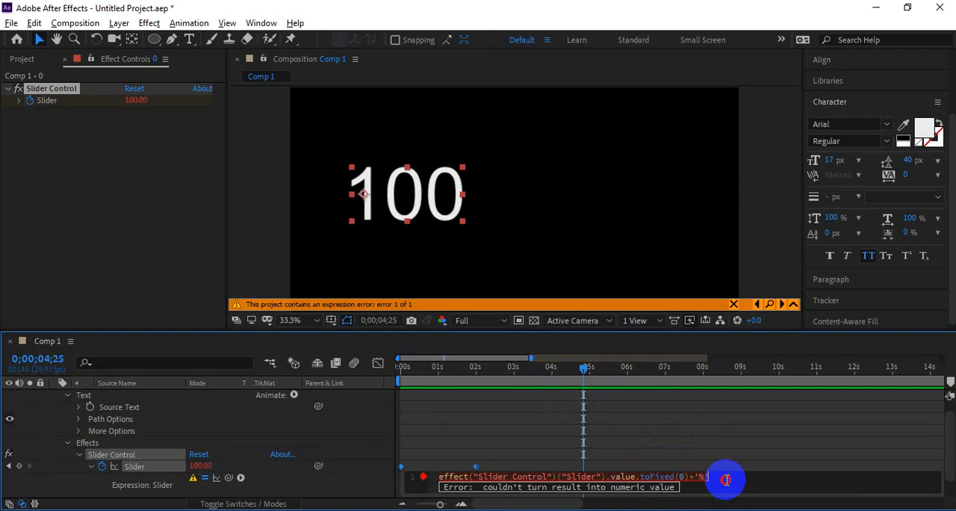
click(411, 367)
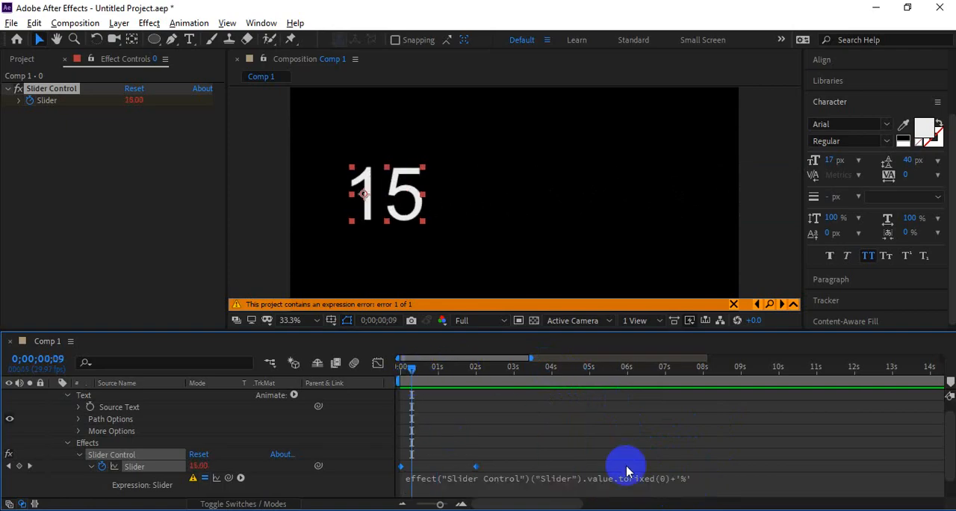
click(697, 457)
key(space)
Step: Retype the percent sign between the quotes of the Slider's expression and preview the count from the first frame
click(639, 478)
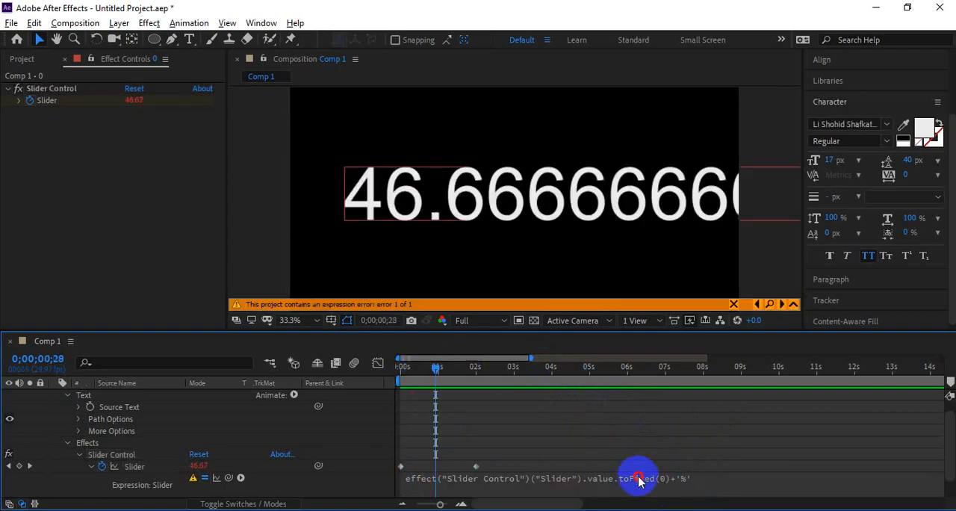
key(BackSpace)
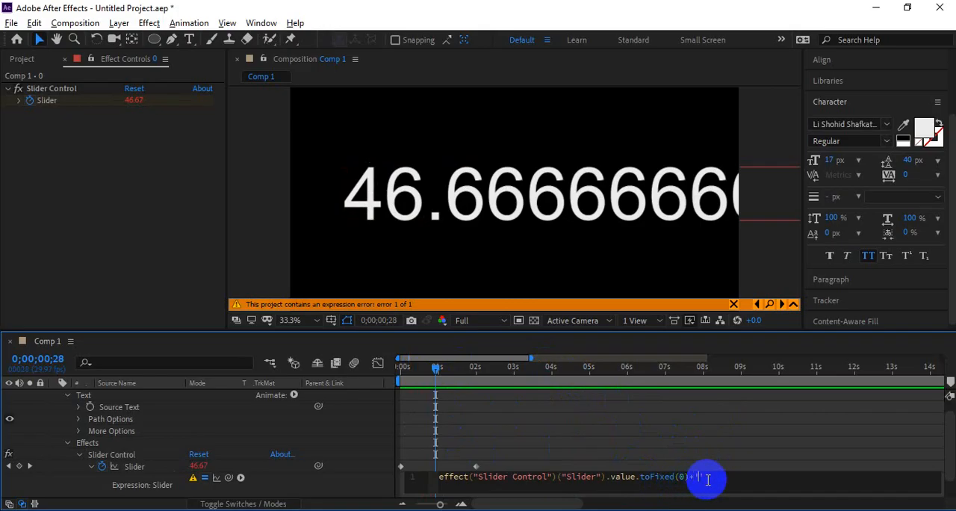
drag(452, 374, 394, 386)
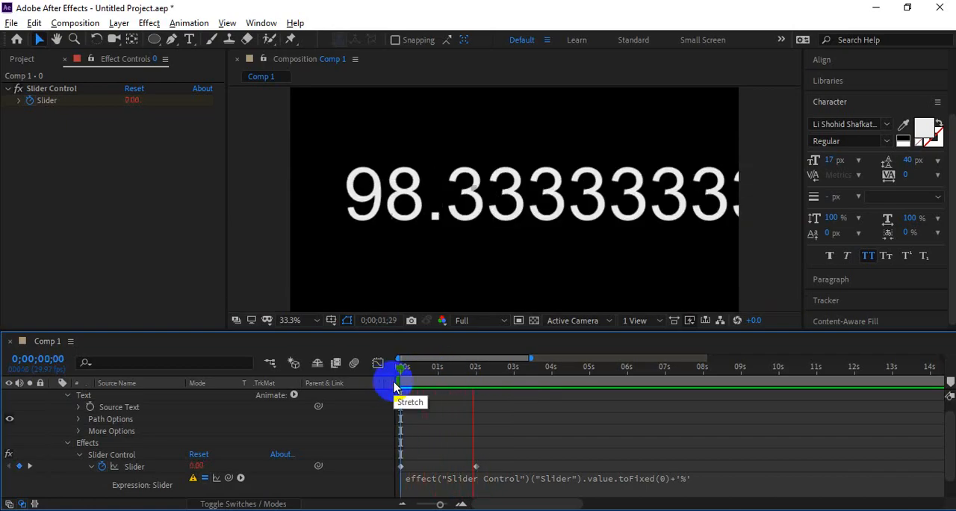
Step: Switch to the Notepad notes and copy the expression on the "with percentige" line
key(alt+Tab)
key(alt+Tab)
key(alt+Tab)
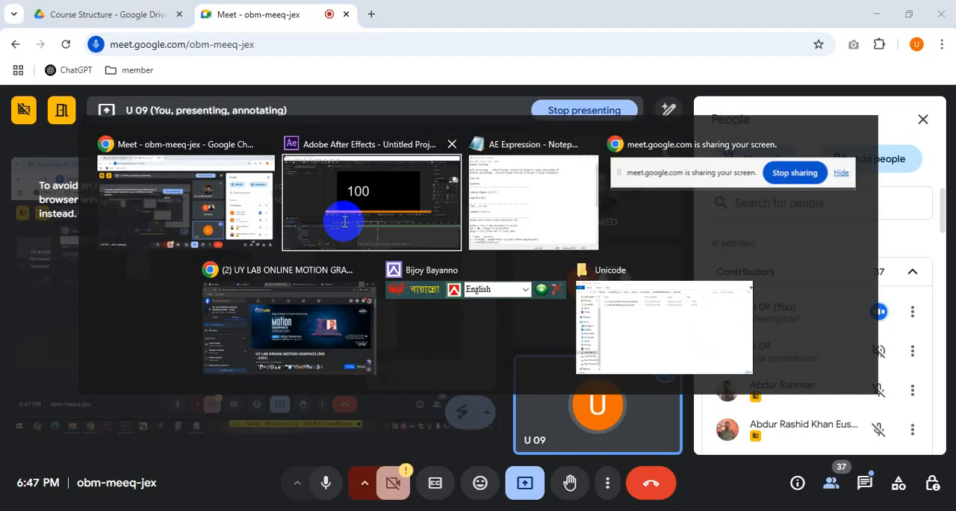
click(549, 125)
drag(590, 126, 283, 126)
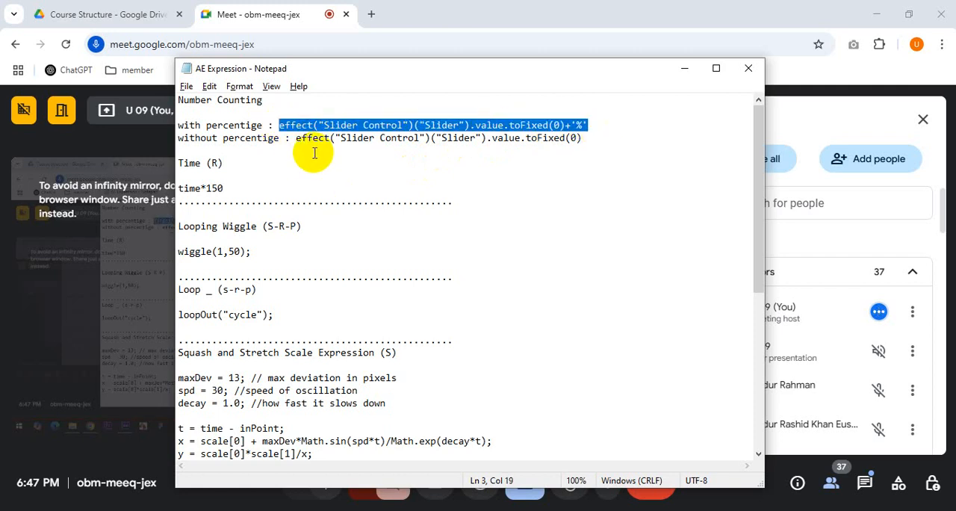
Step: Return to After Effects and replace the Slider's expression with the copied effect("Slider Control")("Slider").value.toFixed(0)+'%'
key(alt+Tab)
key(alt+Tab)
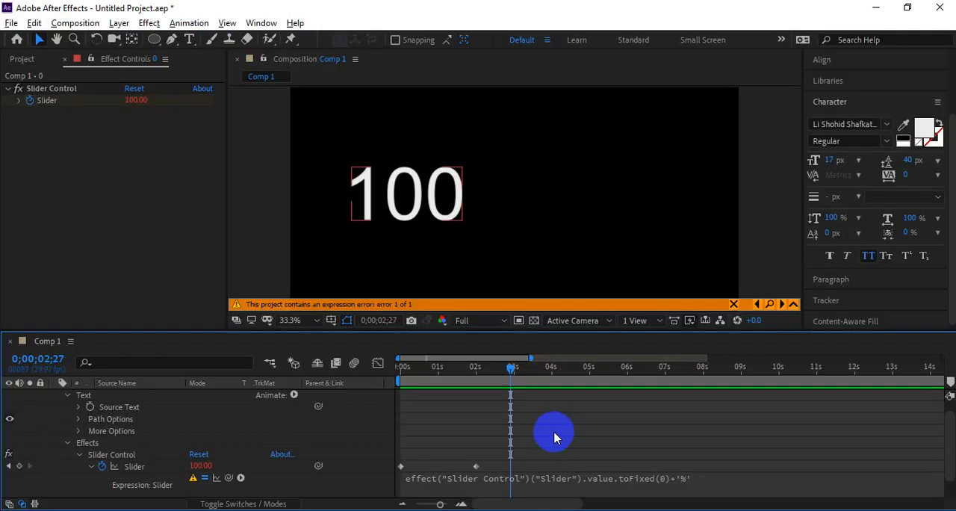
click(551, 487)
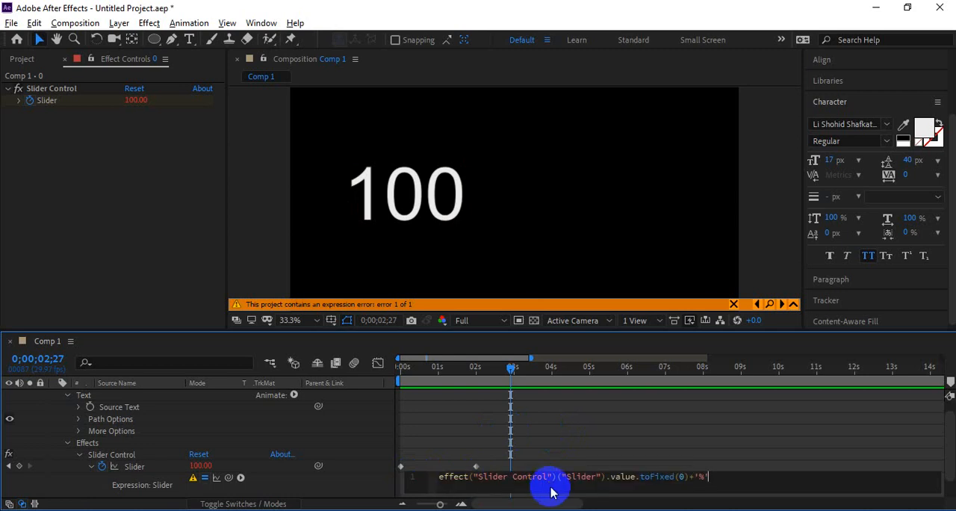
Step: Preview the count from about 0.6 and 3 seconds, and scrub back to about 0.9 seconds
click(424, 370)
key(space)
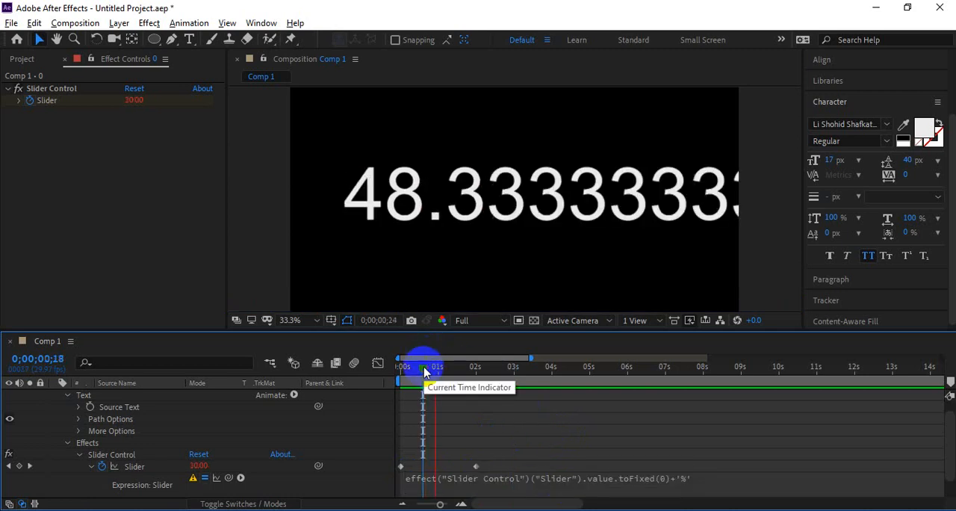
click(512, 369)
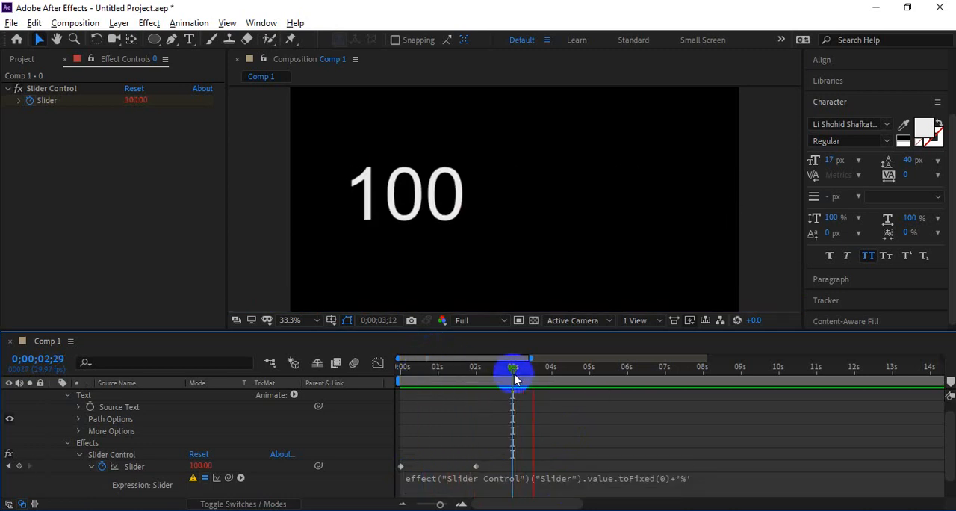
drag(514, 380, 458, 371)
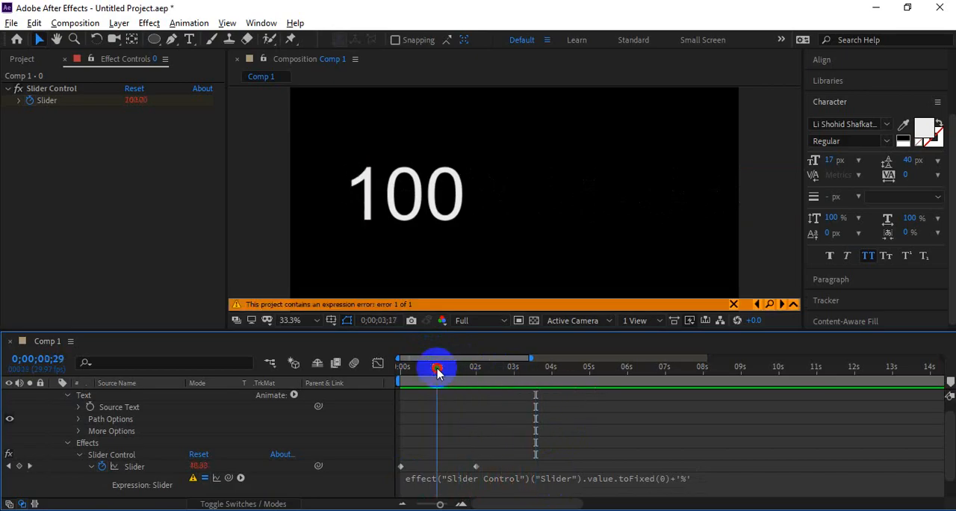
drag(437, 374, 374, 369)
click(439, 380)
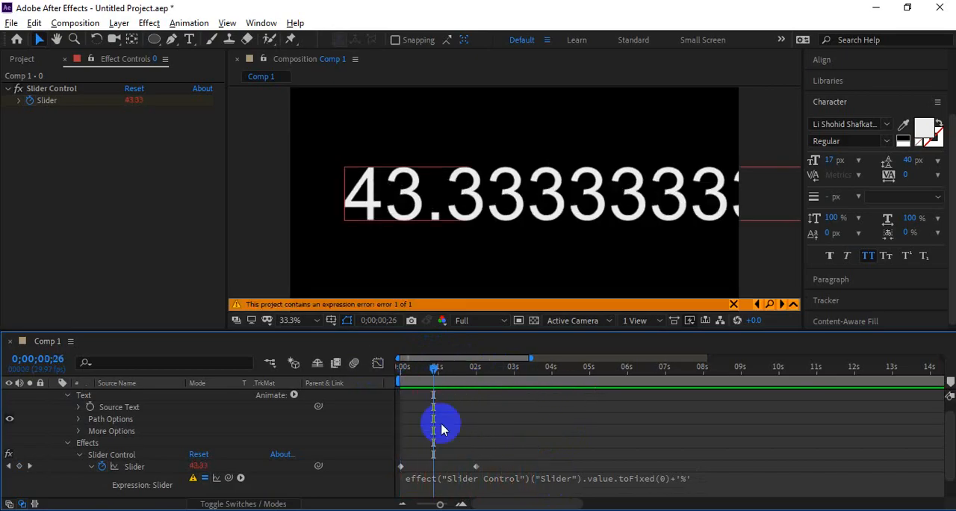
Step: Clear the whole expression from the Slider Control's Slider property
click(553, 491)
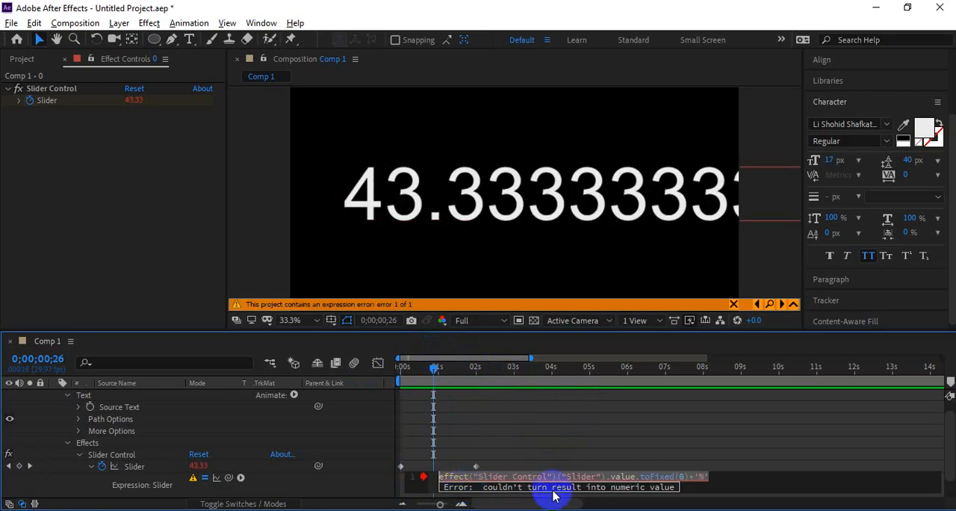
click(733, 475)
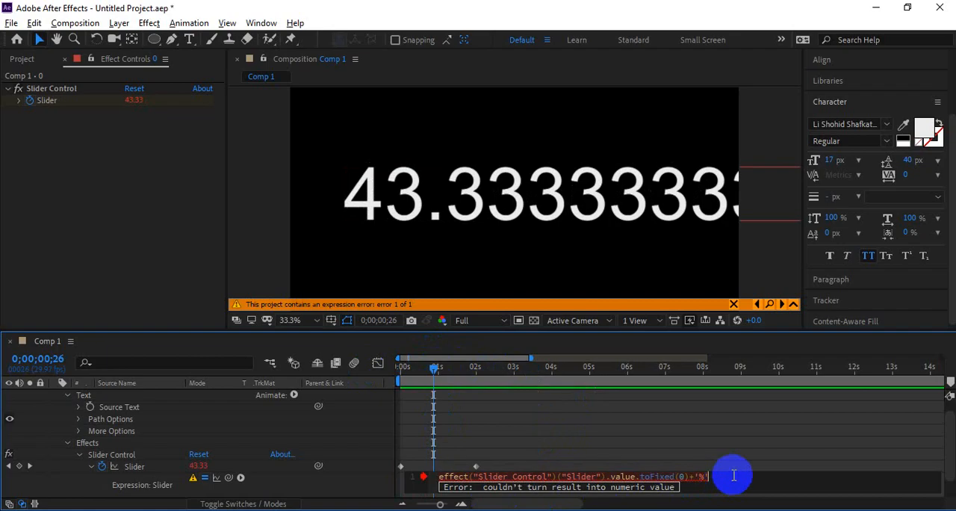
click(439, 475)
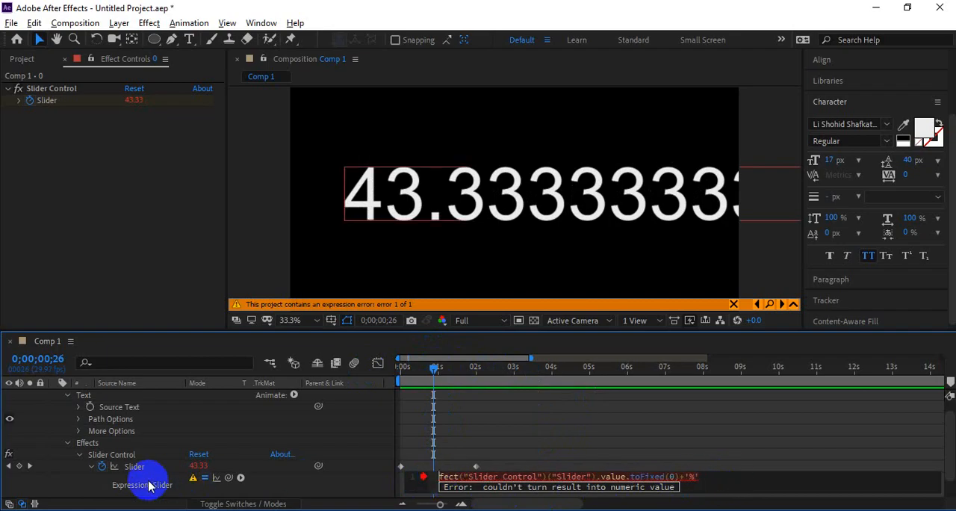
key(ctrl+a)
key(ctrl+c)
key(BackSpace)
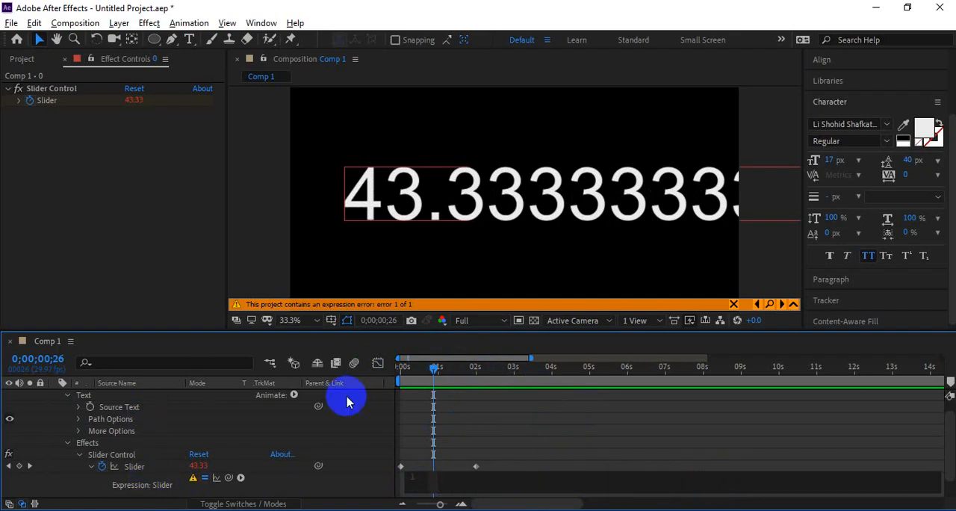
Step: Return to the first frame and preview the count without the Slider expression
click(409, 375)
drag(403, 375, 391, 376)
key(space)
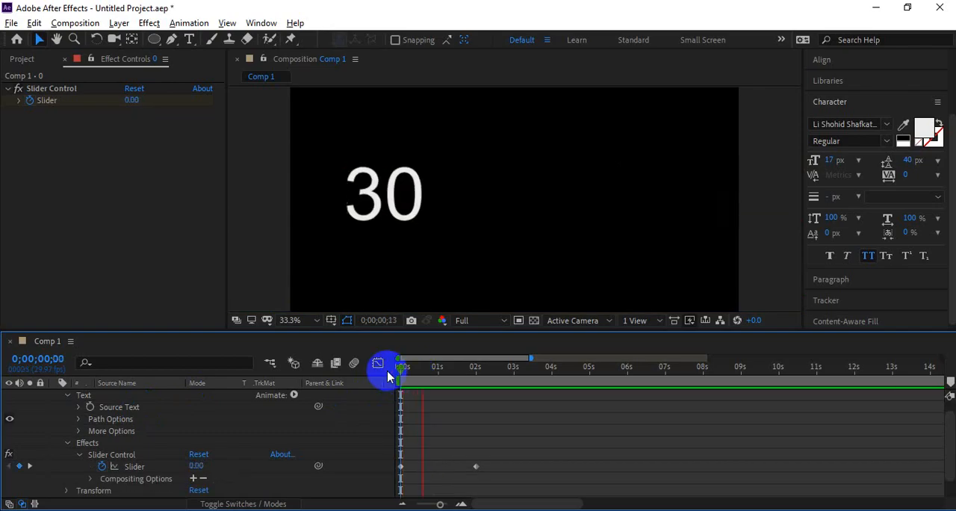
key(space)
Step: Add an expression to the text layer's Source Text and set it to effect("Slider Control")("Slider").value.toFixed(0)+'%'
scroll(139, 451, down, 2)
scroll(139, 451, up, 2)
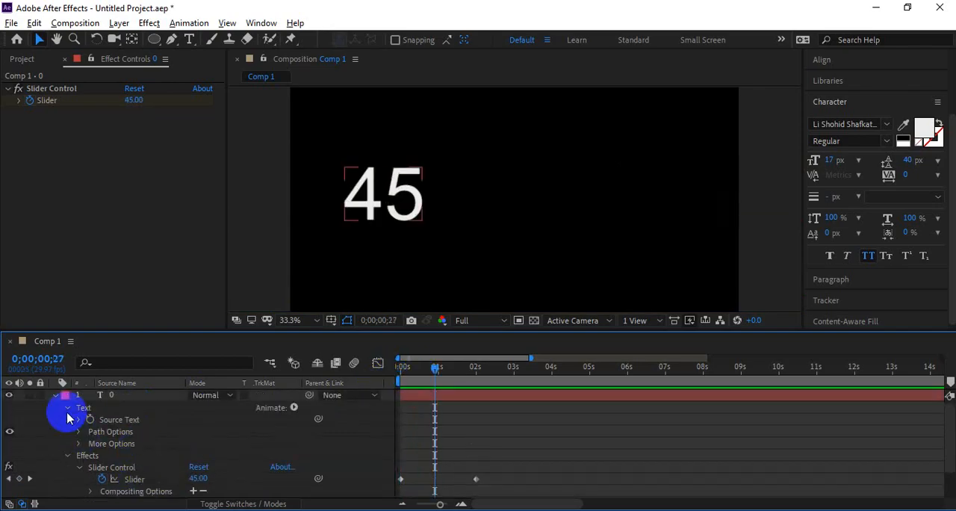
click(90, 422)
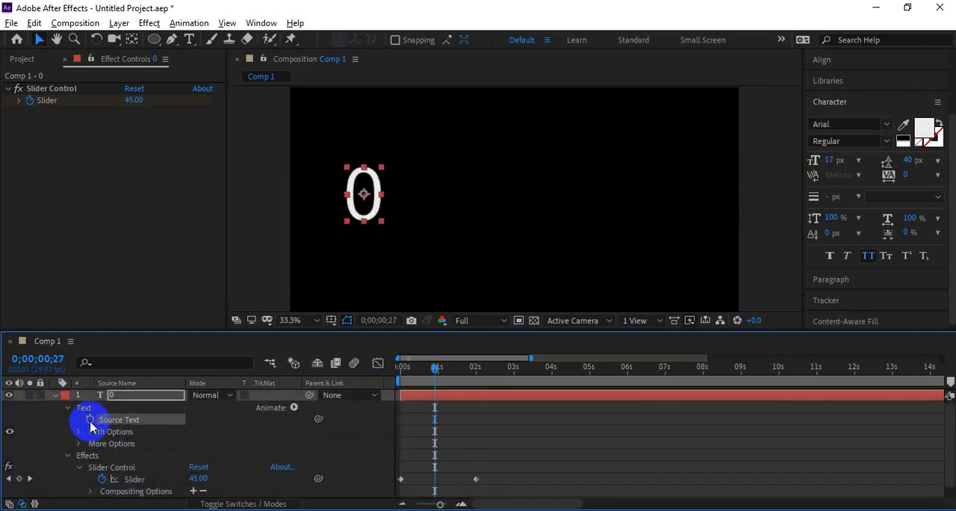
alt+click(89, 420)
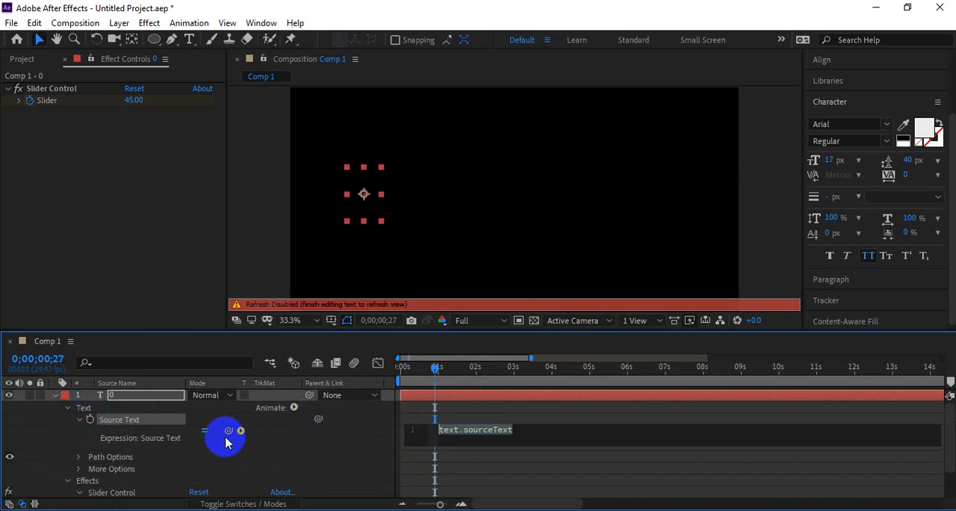
drag(226, 439, 41, 100)
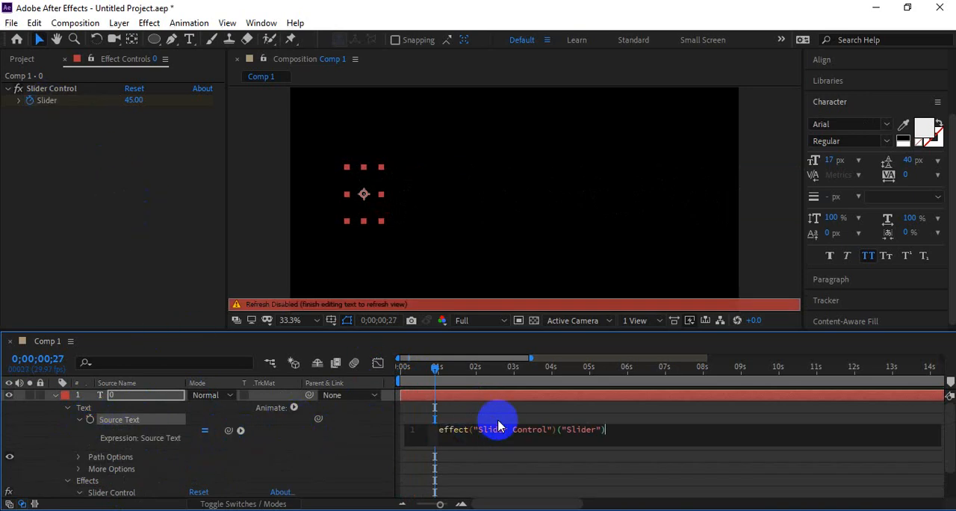
drag(637, 431, 370, 431)
key(ctrl+v)
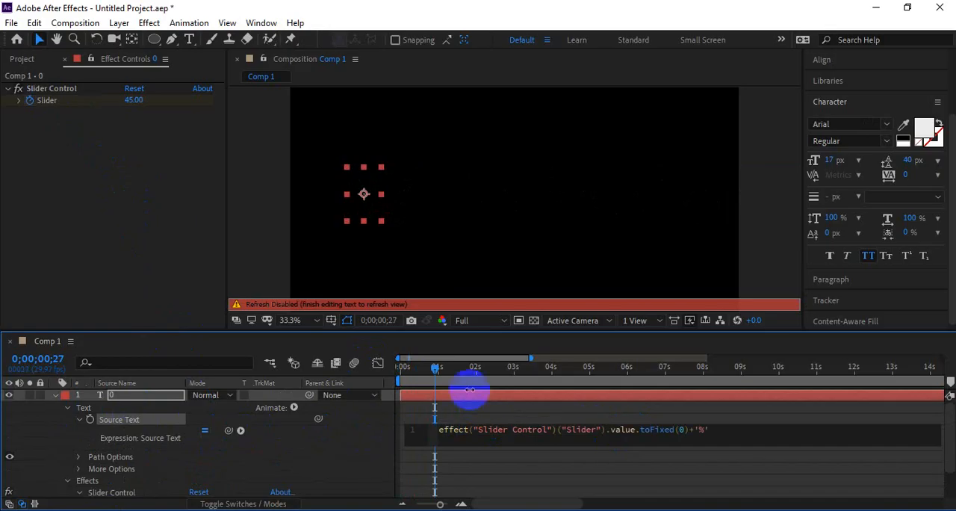
Step: Preview the percentage count from about 0.8 seconds and again from the first frame
click(429, 370)
key(space)
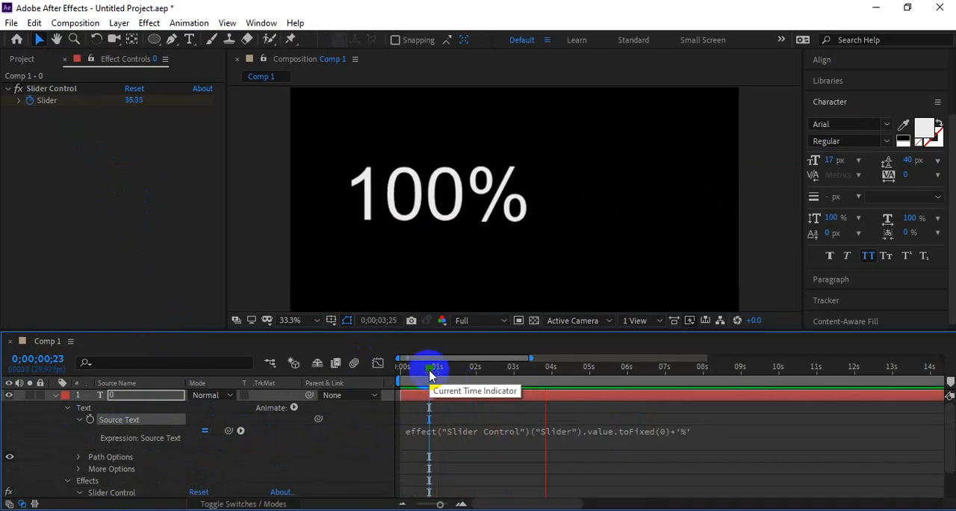
drag(429, 373, 396, 377)
key(space)
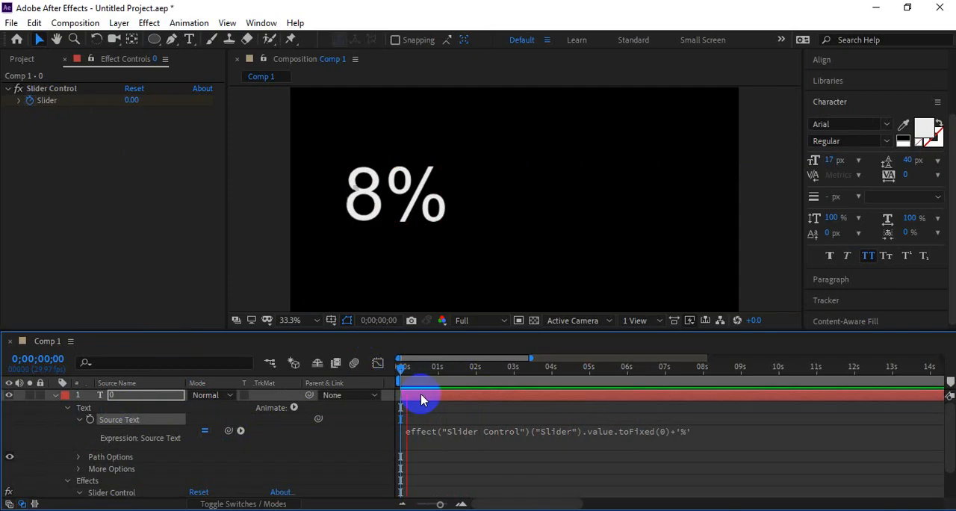
Step: Try the Source Text expression without +'%', move the number toward the composition's center at 0;00;01;14, and undo both changes
key(space)
click(705, 437)
click(724, 428)
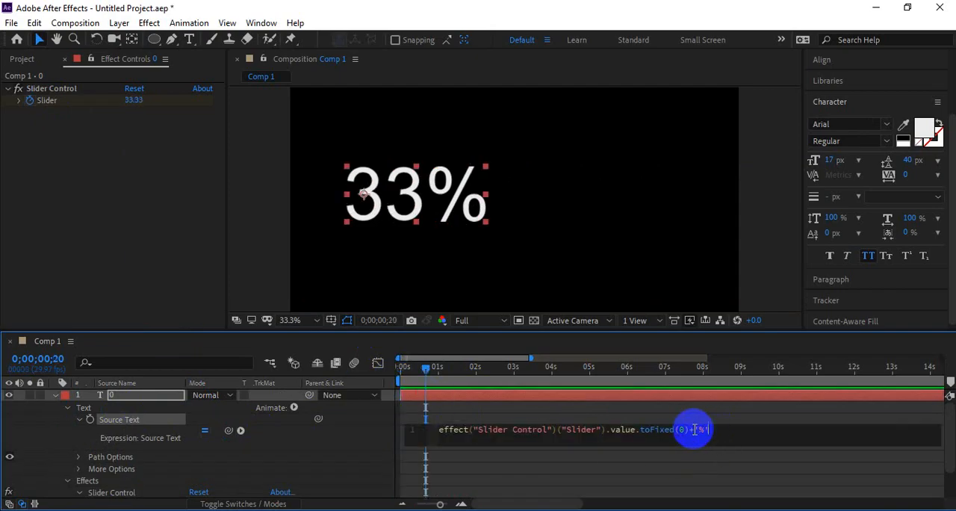
drag(689, 431, 714, 428)
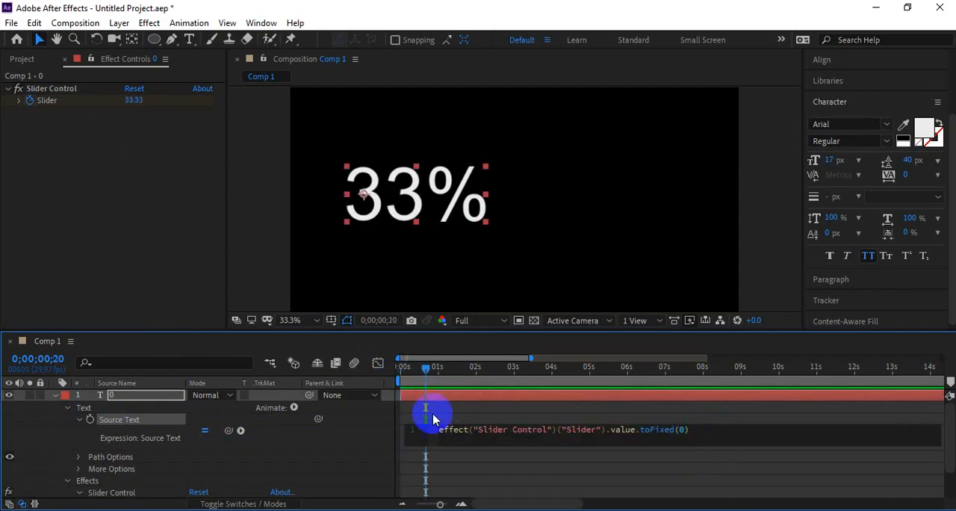
drag(406, 372, 455, 370)
drag(394, 224, 570, 226)
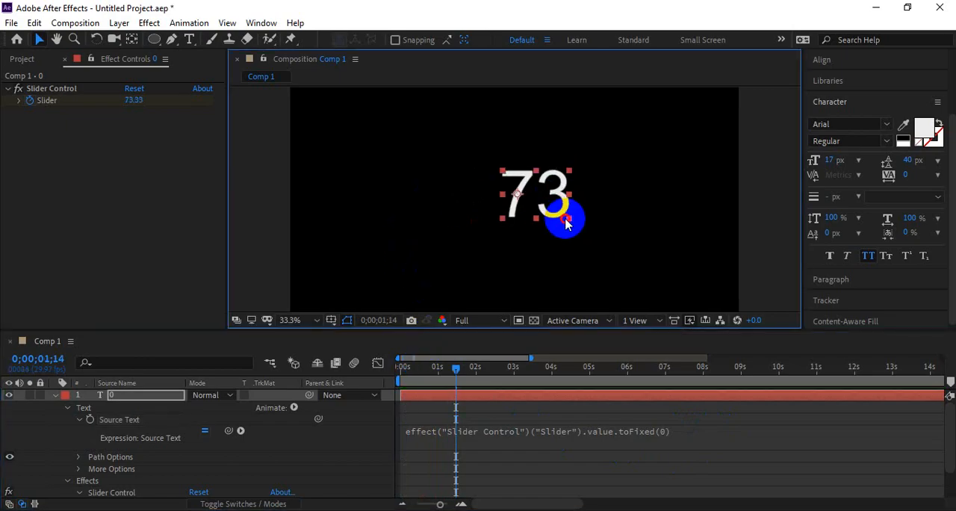
key(ctrl+z)
key(ctrl+z)
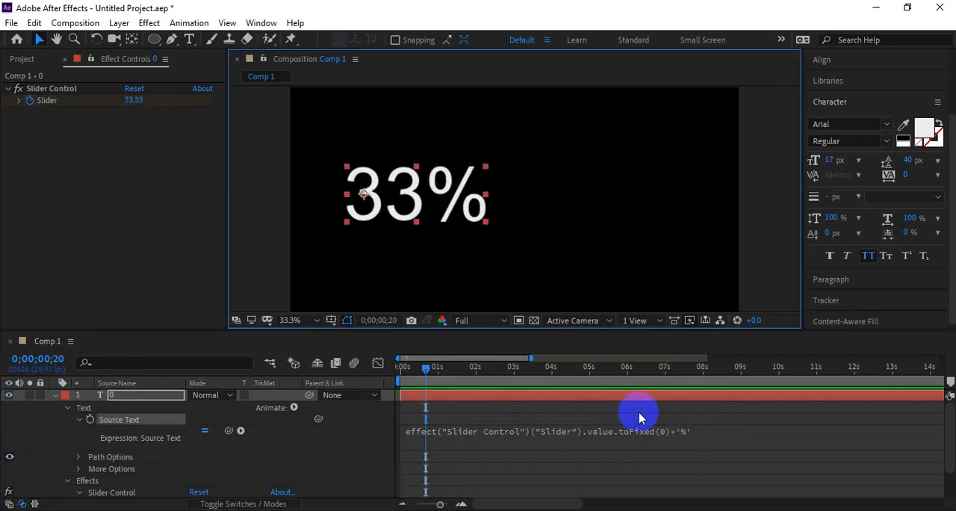
Step: Change the percentage text's font to Li Shohid Shafkat Samir ANSI V2 and preview the count
drag(401, 374, 427, 367)
click(890, 130)
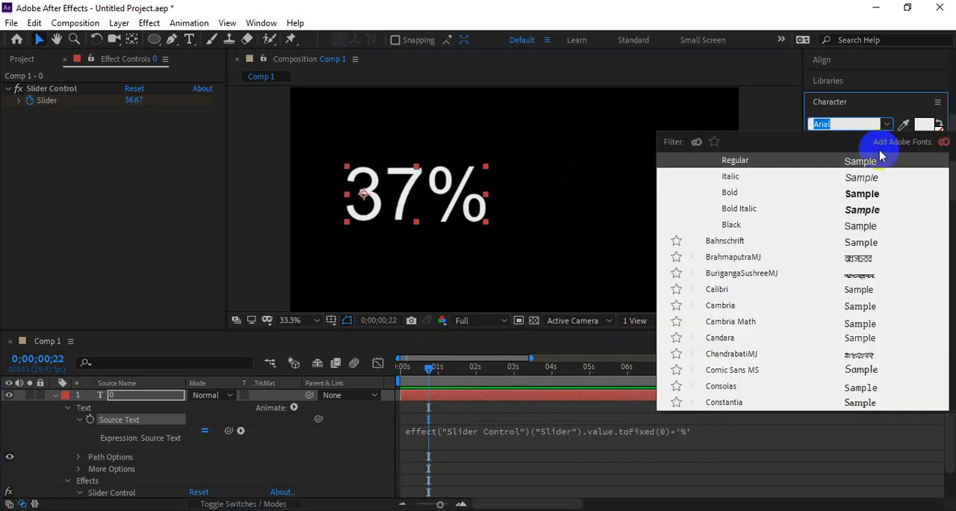
scroll(789, 304, down, 7)
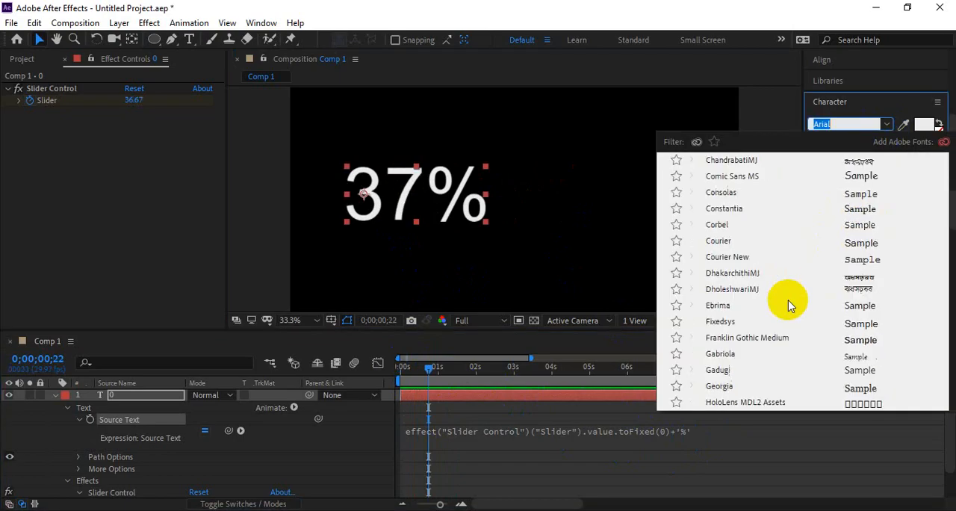
scroll(790, 305, down, 1)
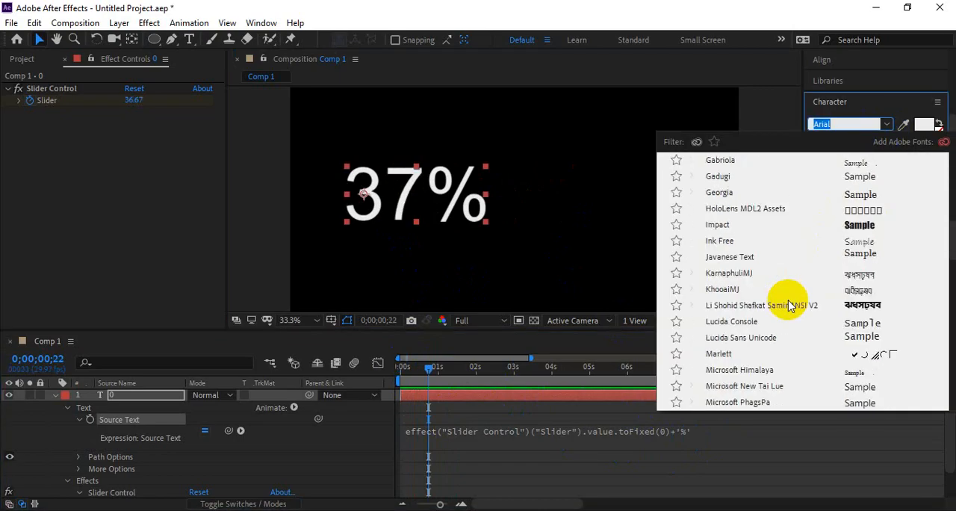
click(789, 304)
click(488, 383)
key(space)
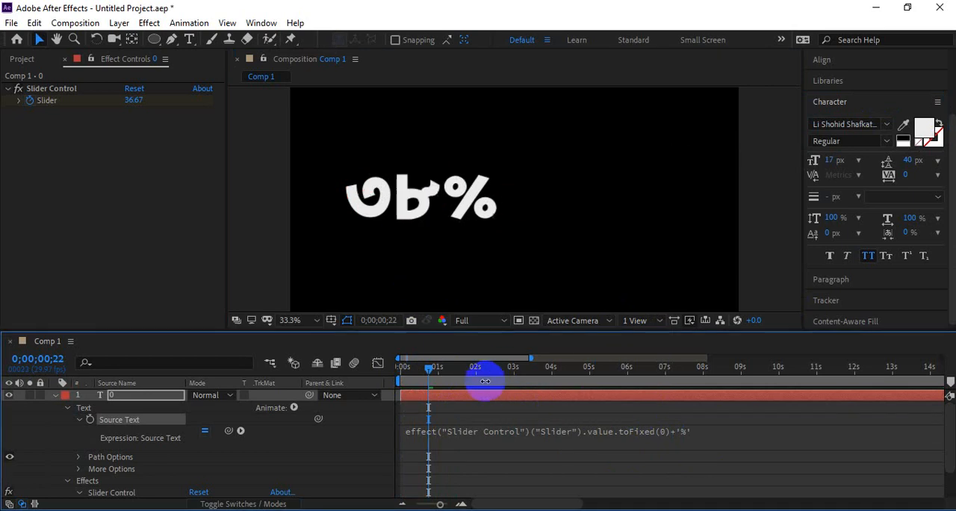
key(space)
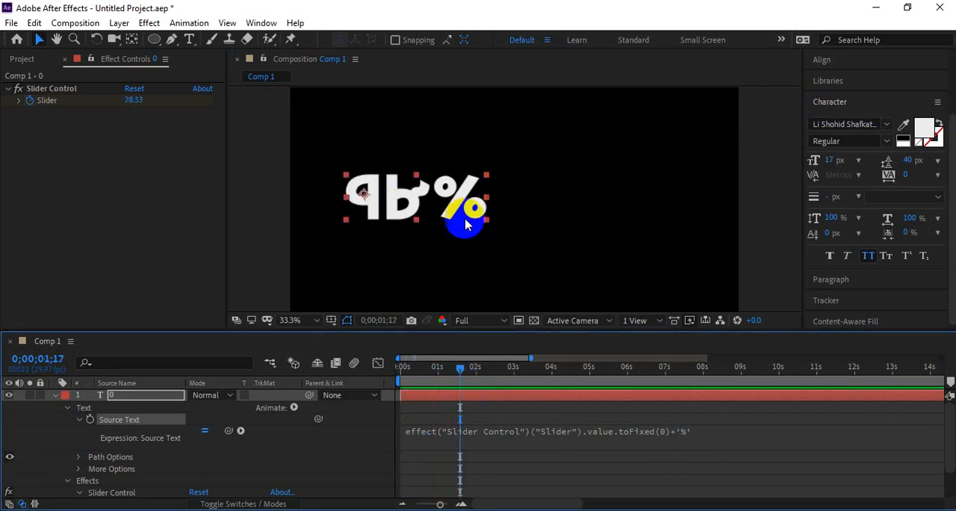
Step: Set the percentage text's font to Arial Bold, shrink it to under half its size nearer the center, and preview the count
click(883, 128)
scroll(796, 264, up, 10)
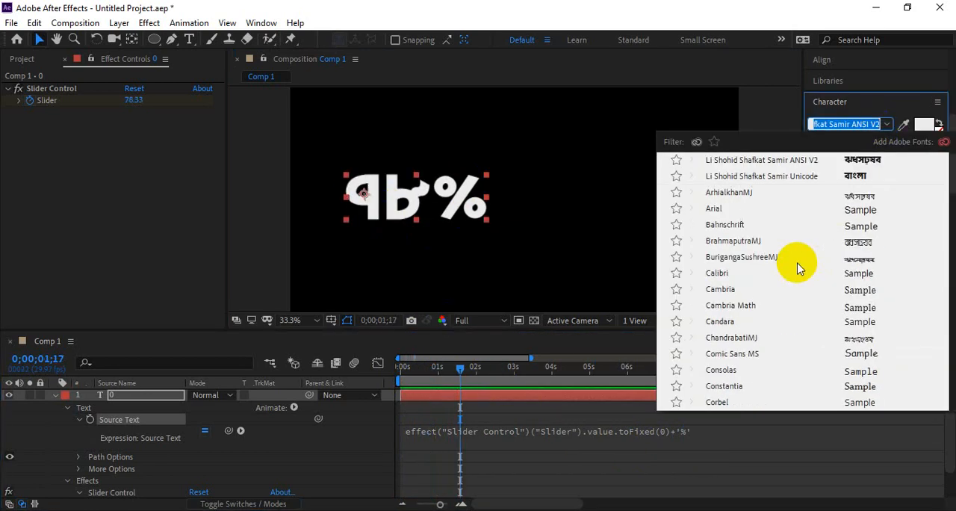
click(691, 210)
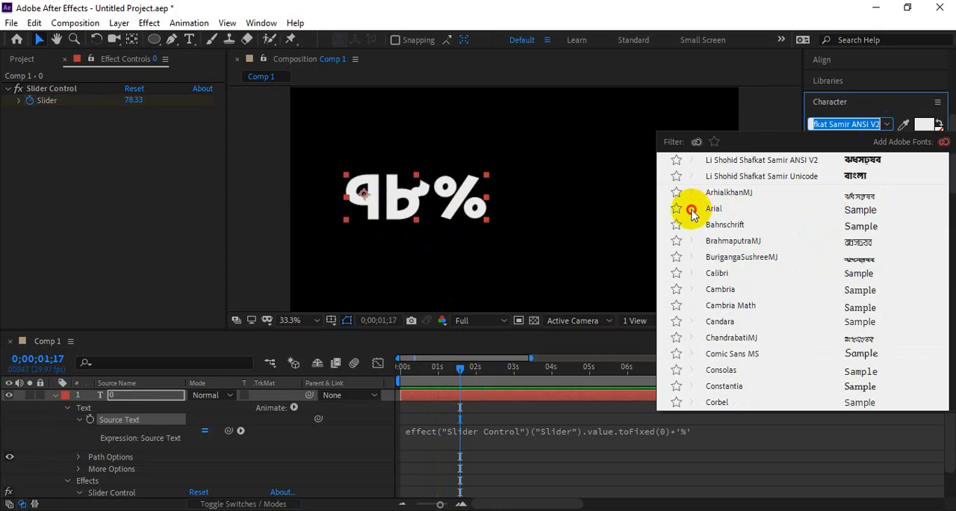
click(681, 258)
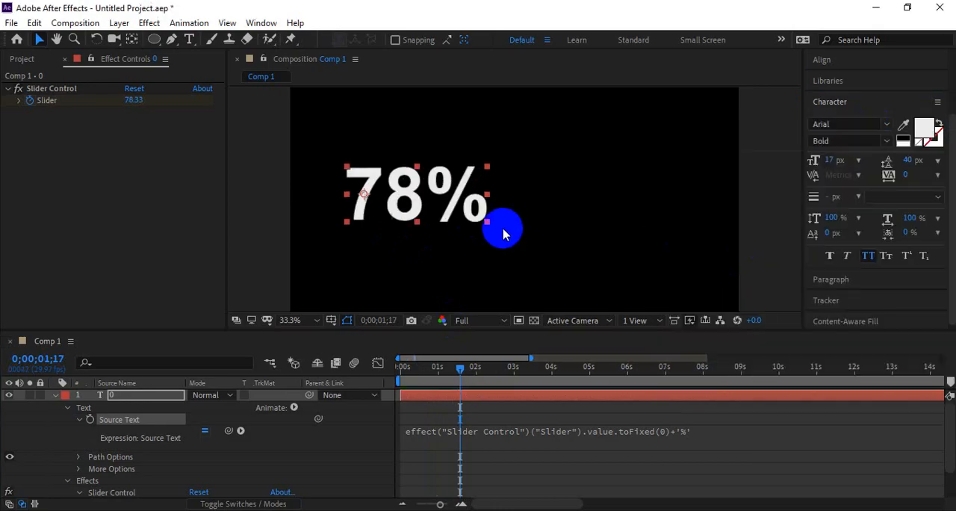
drag(503, 233, 469, 206)
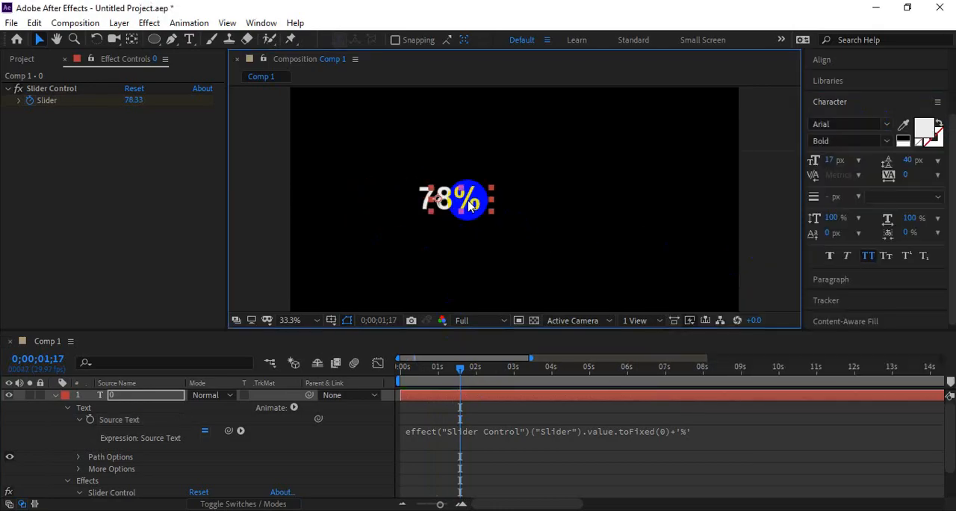
drag(459, 371, 378, 378)
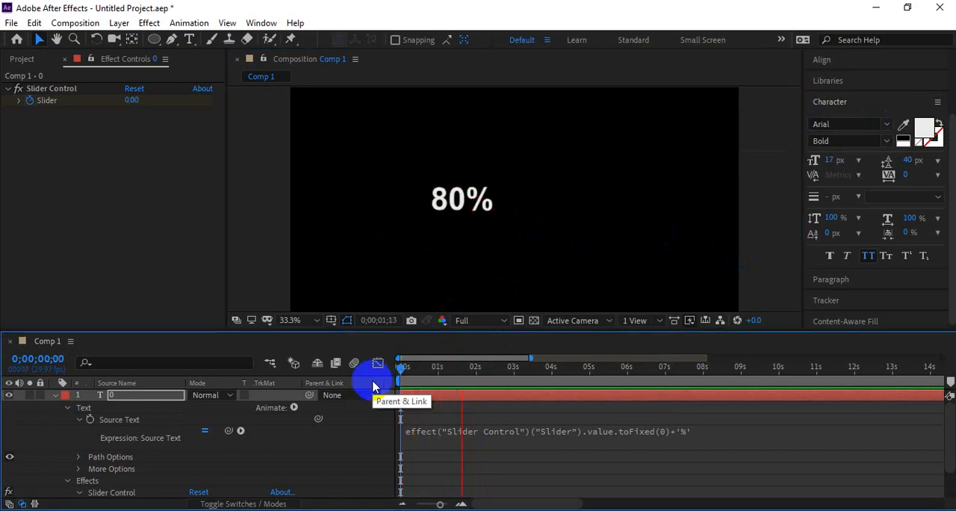
click(454, 366)
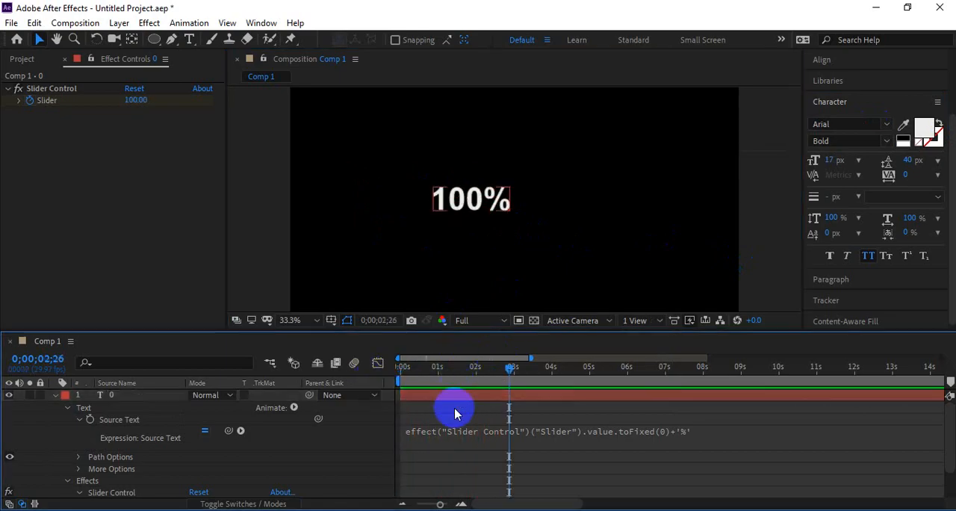
Step: Reveal the Slider keyframes and move the end keyframe to just past 3 seconds to slow the count
key(u)
click(486, 441)
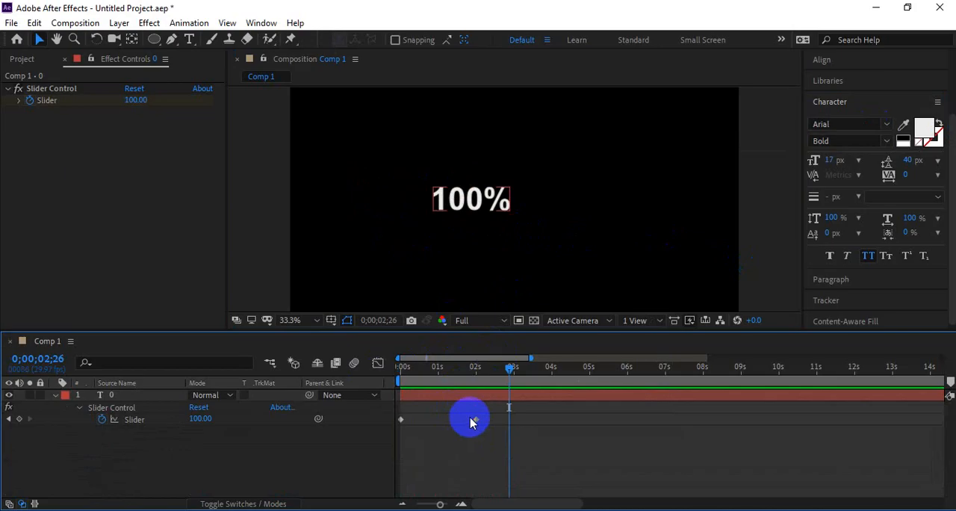
drag(474, 420, 504, 418)
drag(447, 372, 355, 371)
click(506, 417)
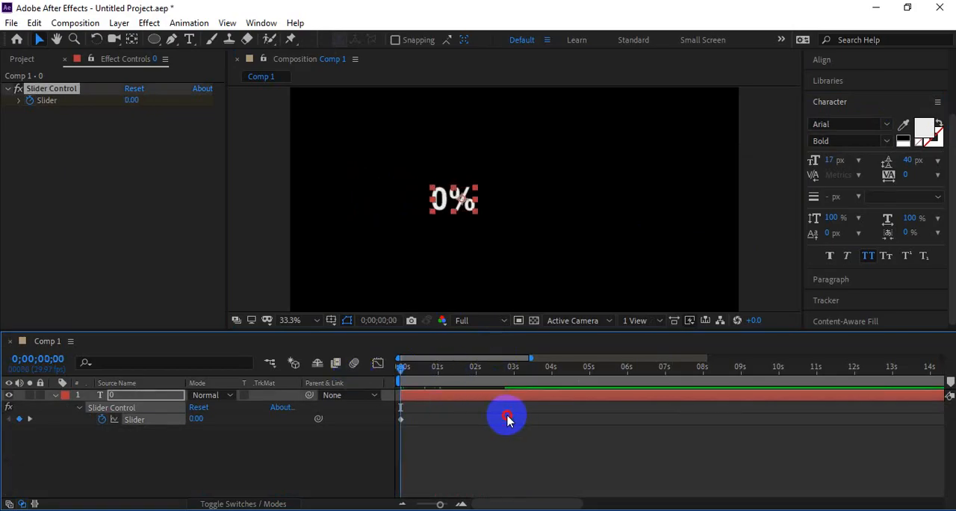
drag(507, 418, 518, 419)
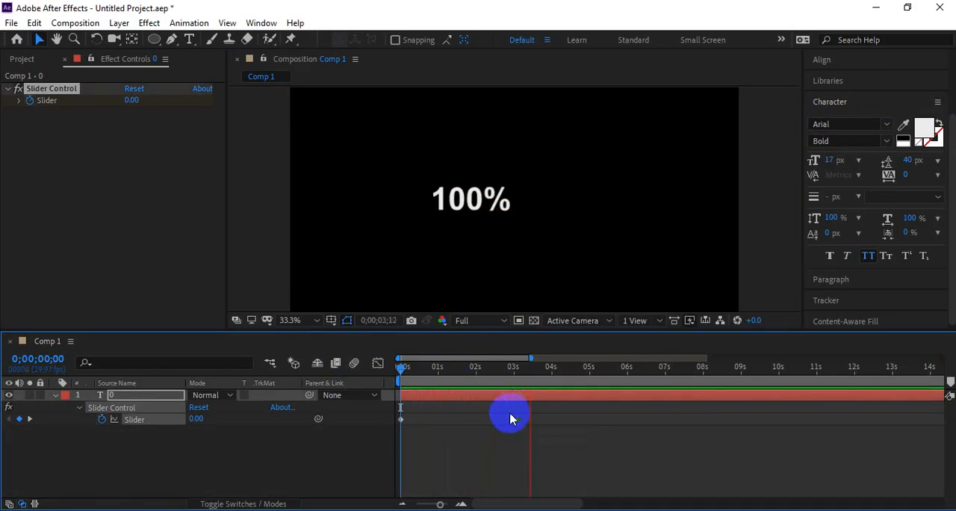
Step: Return to the first frame and move the percentage text close to the composition's center
key(space)
drag(422, 373, 360, 376)
click(330, 424)
drag(455, 203, 496, 192)
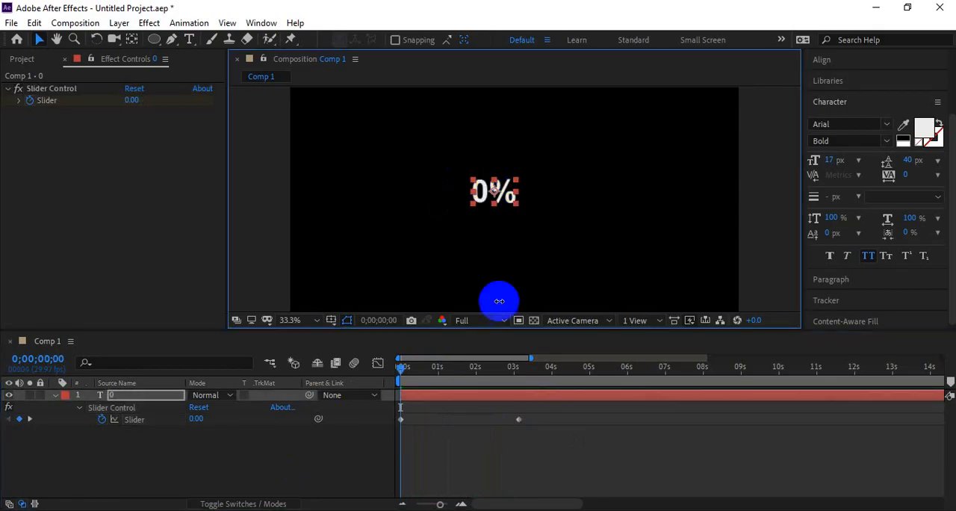
click(492, 454)
drag(159, 37, 215, 41)
mouse_move(389, 243)
mouse_down()
mouse_move(672, 274)
mouse_move(699, 263)
mouse_up()
drag(682, 256, 684, 252)
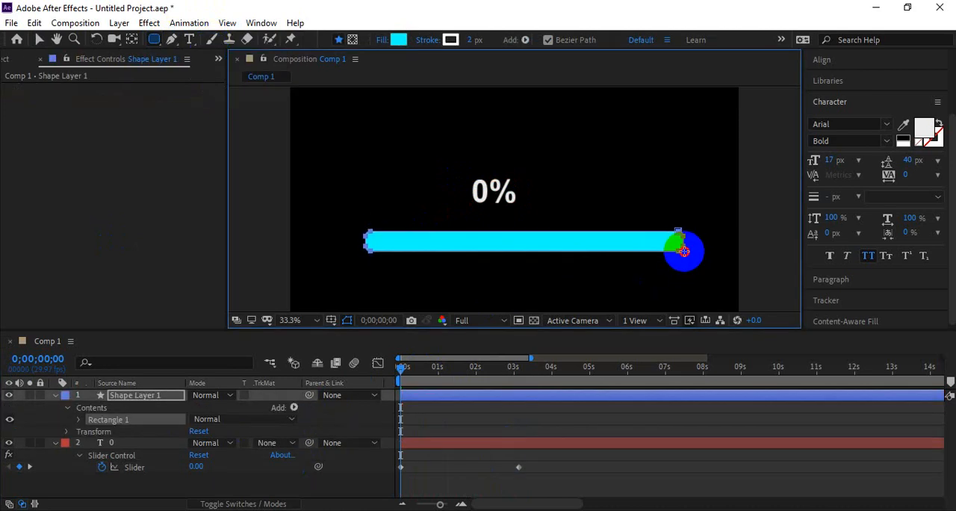
key(v)
click(73, 492)
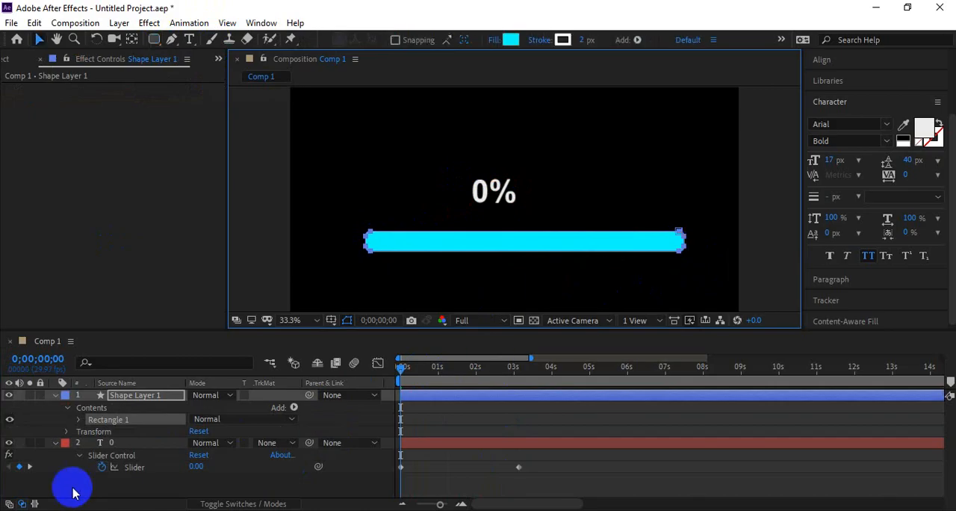
click(79, 420)
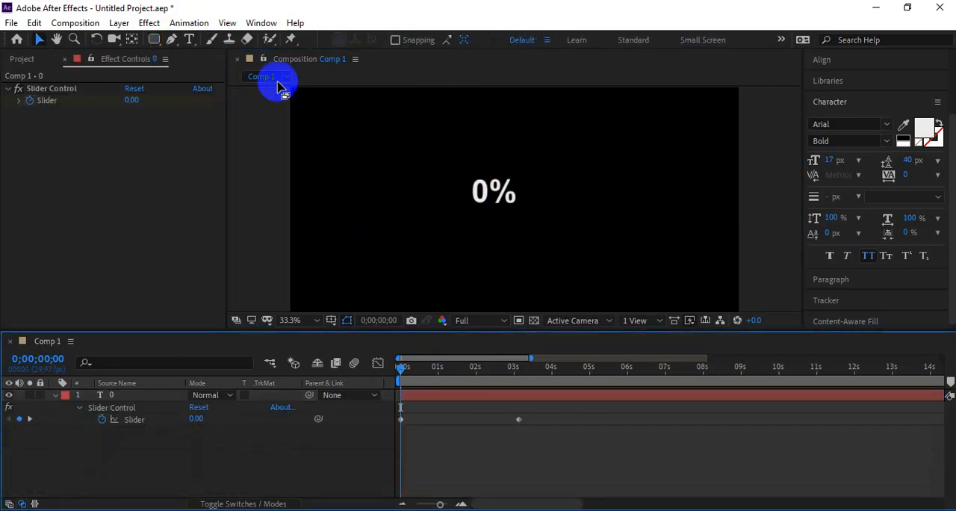
Step: Draw a cyan rounded rectangle bar about 1329 × 84 px below the percentage text with Bezier Path turned off
click(155, 39)
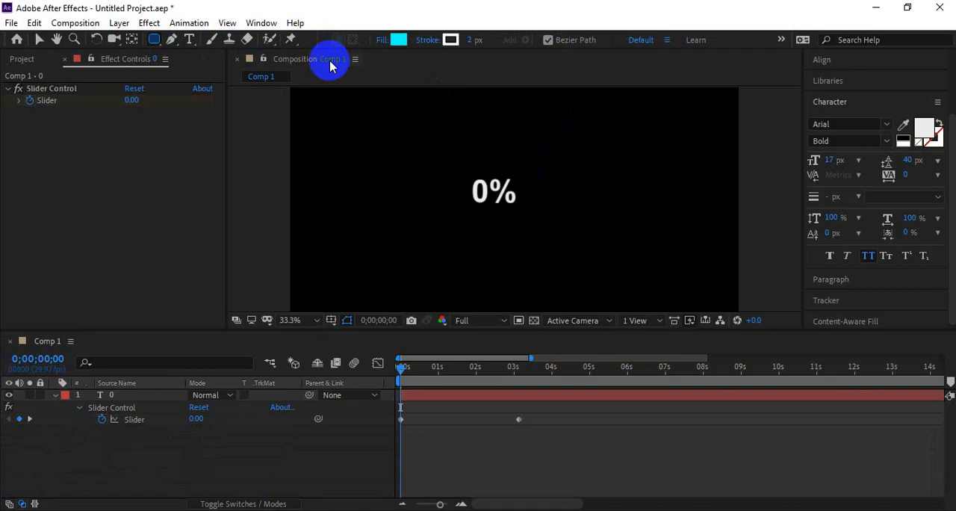
mouse_move(351, 245)
mouse_down()
mouse_move(683, 259)
mouse_move(717, 269)
mouse_move(667, 268)
mouse_move(665, 247)
mouse_up()
key(ctrl+z)
click(547, 40)
Step: Raise the Roundness of the bar's Rectangle Path to 1021 for fully rounded ends and return to the Selection tool
click(79, 419)
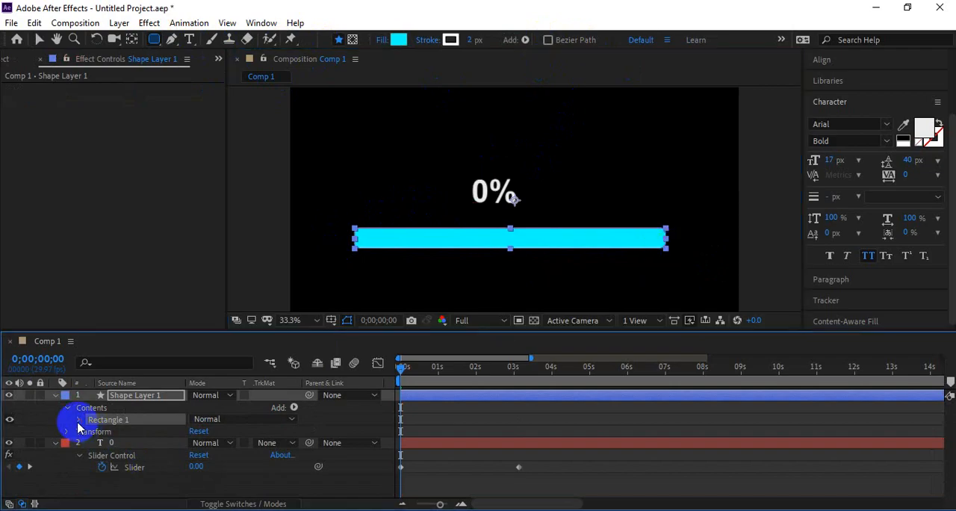
click(91, 431)
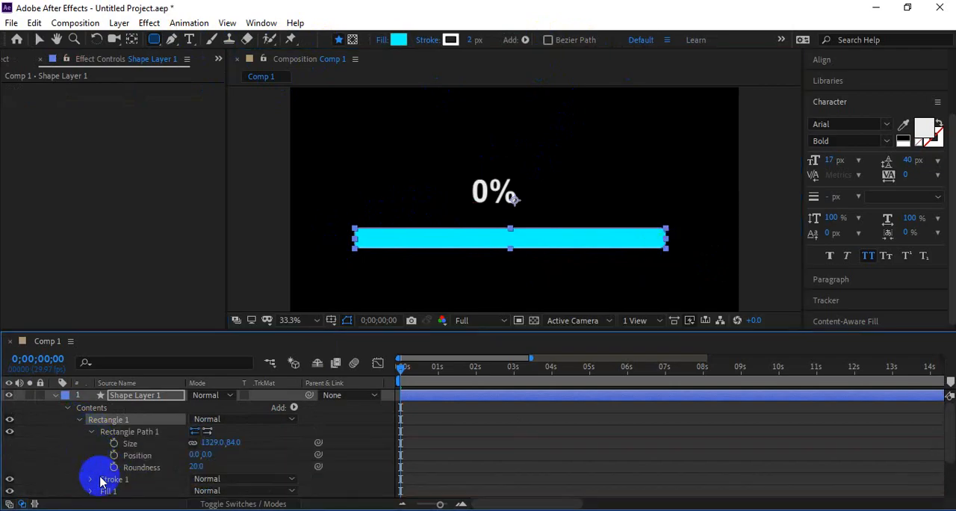
drag(198, 467, 869, 434)
click(293, 278)
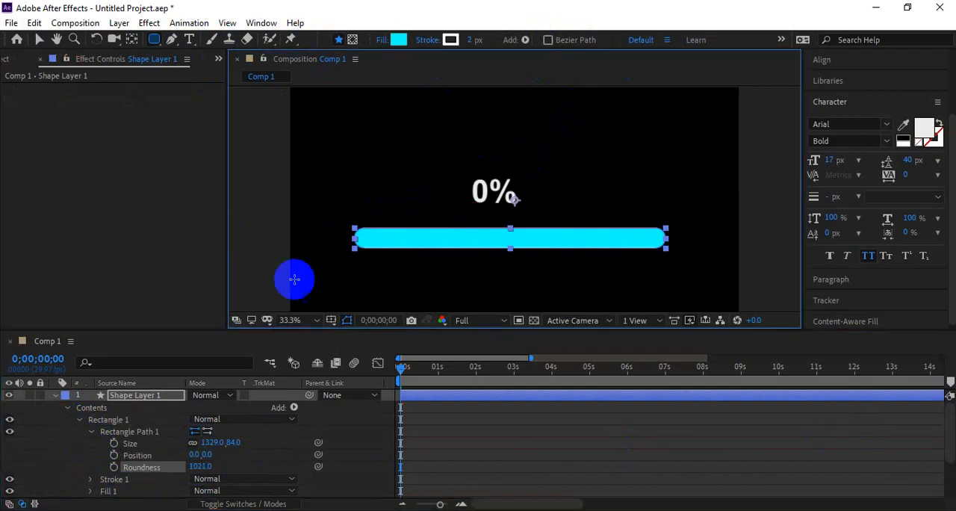
key(v)
click(281, 256)
Step: Move the percentage text down so it sits just above the middle of the cyan bar
click(470, 239)
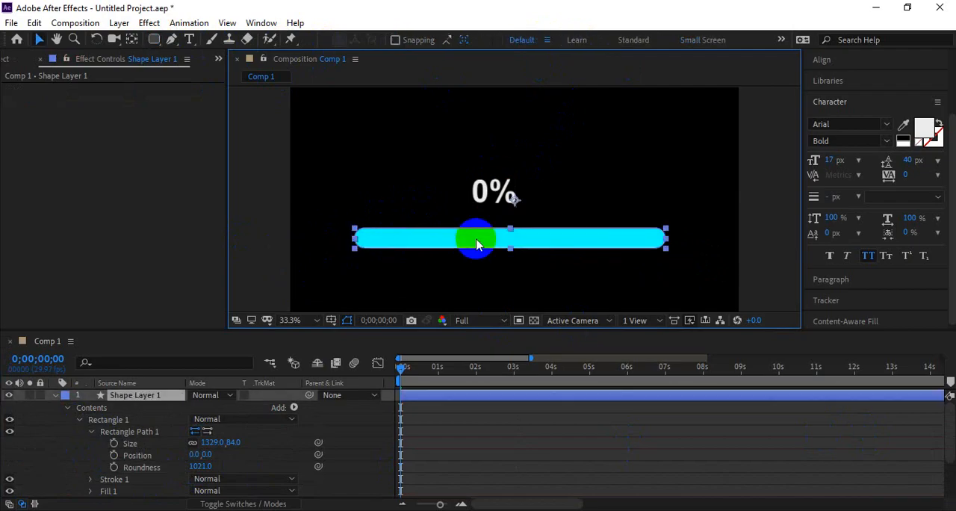
drag(491, 193, 505, 205)
scroll(521, 226, up, 5)
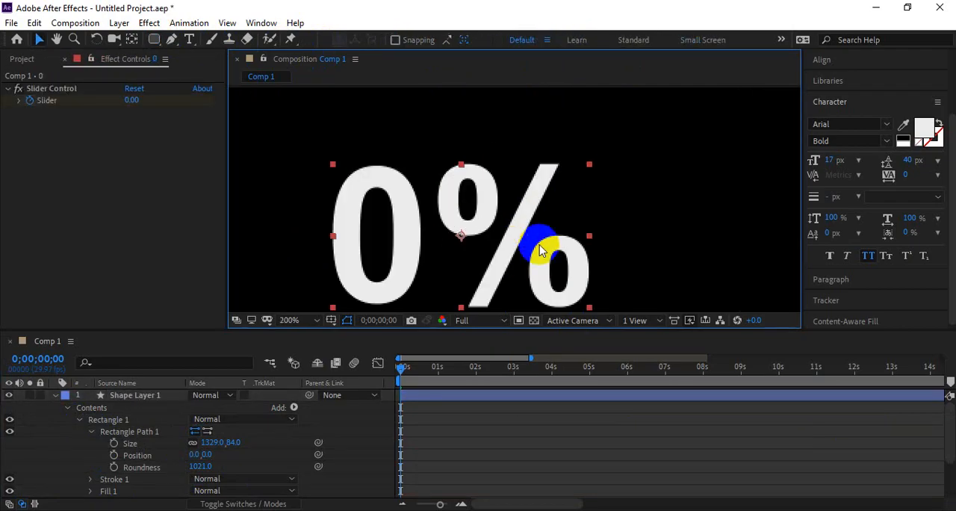
scroll(542, 249, down, 2)
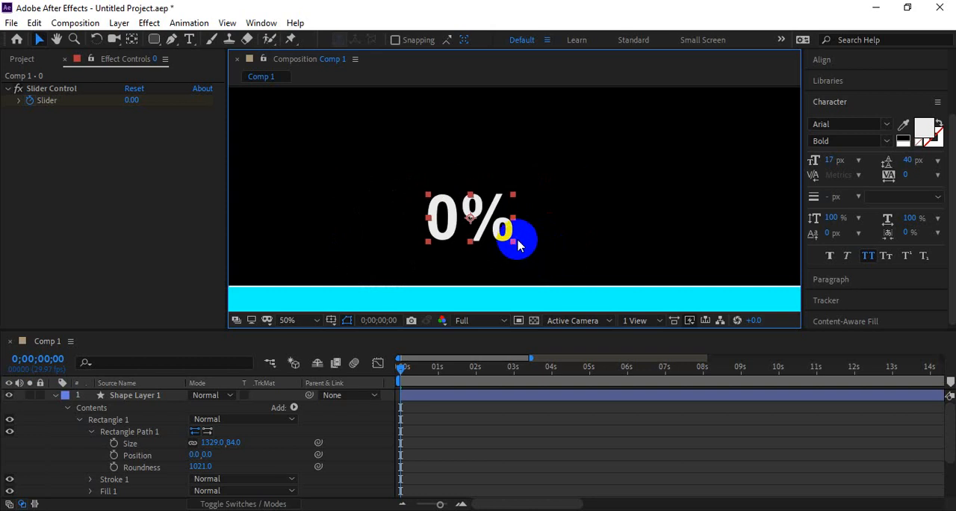
scroll(527, 232, down, 5)
scroll(516, 215, up, 3)
drag(505, 215, 529, 218)
Step: Align the percentage text and the bar to each other by their horizontal centers and preview the count
click(525, 258)
scroll(841, 95, up, 2)
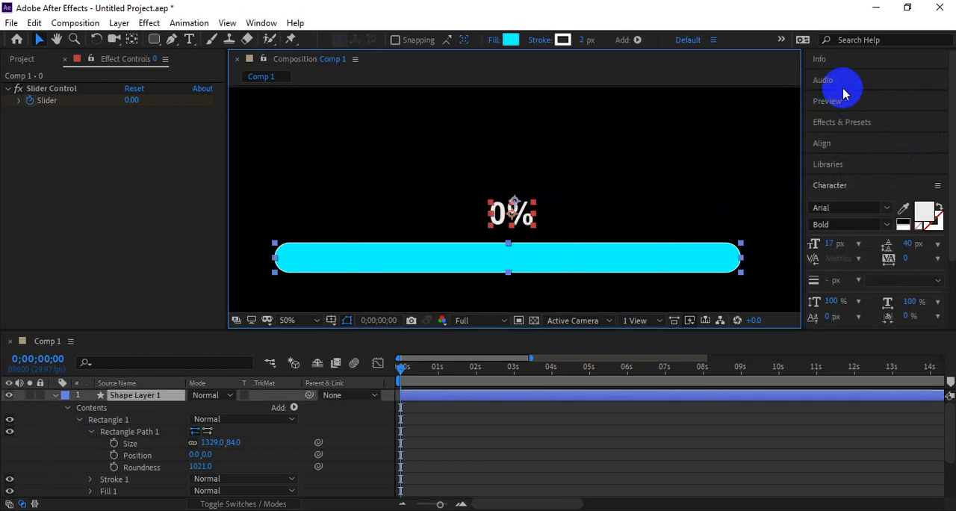
click(842, 140)
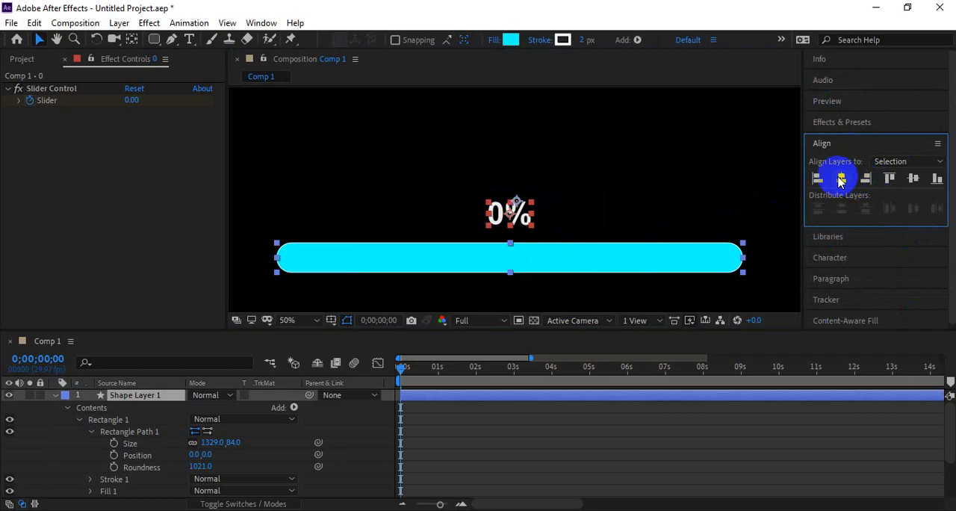
scroll(399, 231, down, 2)
key(space)
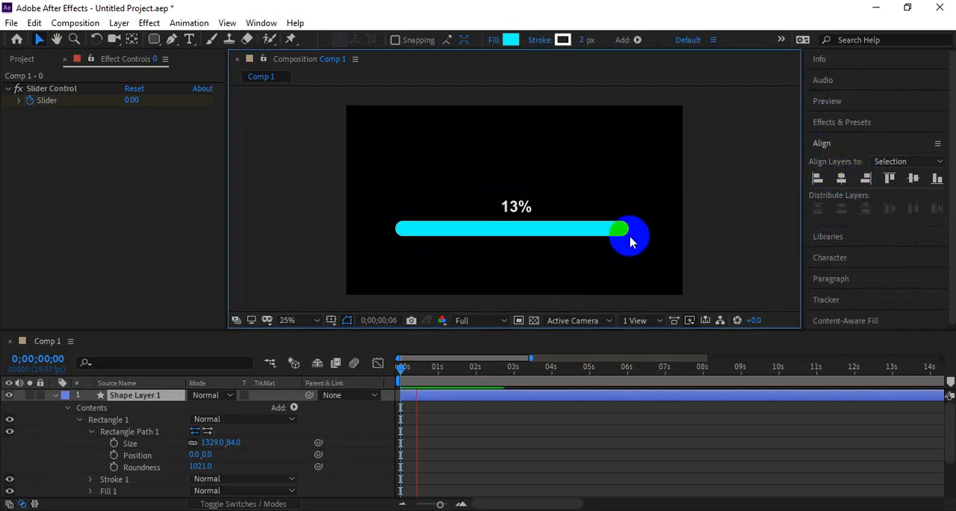
key(space)
scroll(527, 222, up, 2)
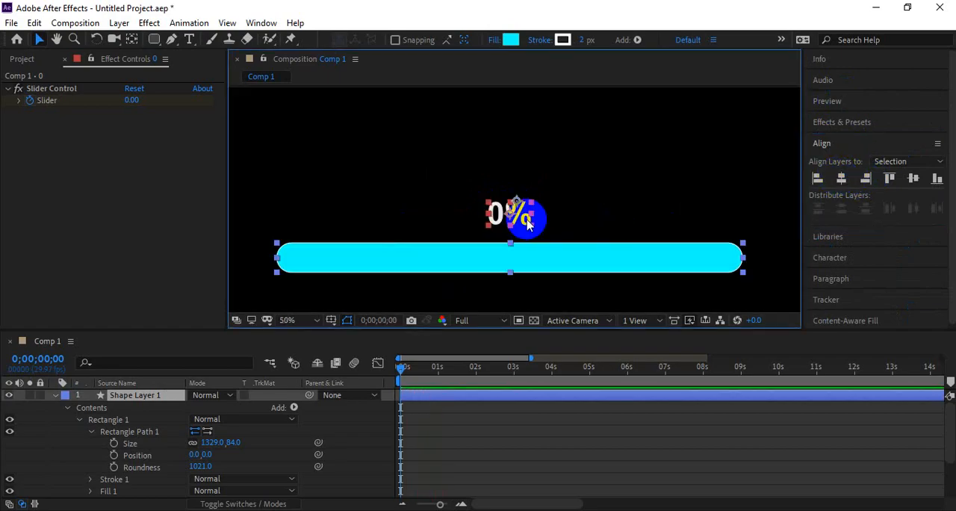
Step: Enlarge the percentage text slightly and align it with the bar by horizontal centers again
click(518, 160)
drag(530, 210, 538, 203)
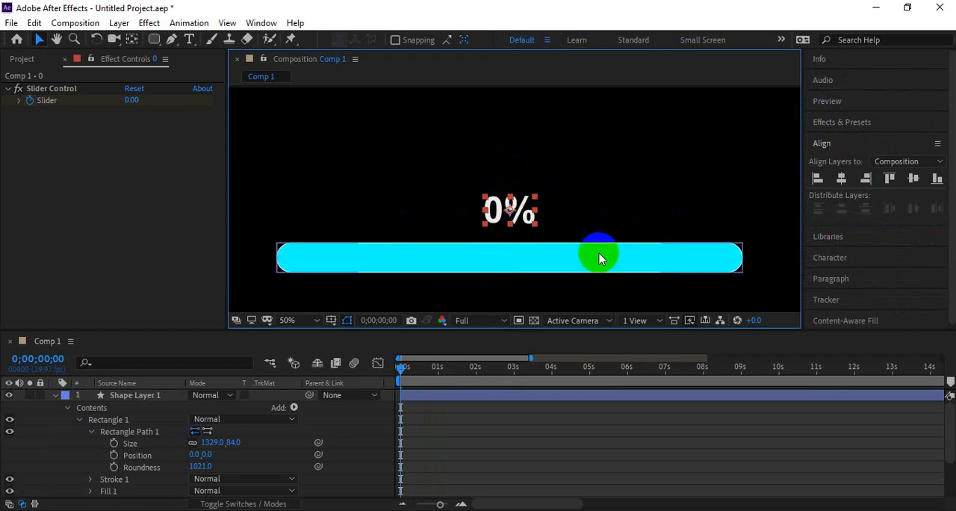
shift+click(526, 268)
click(842, 179)
click(615, 194)
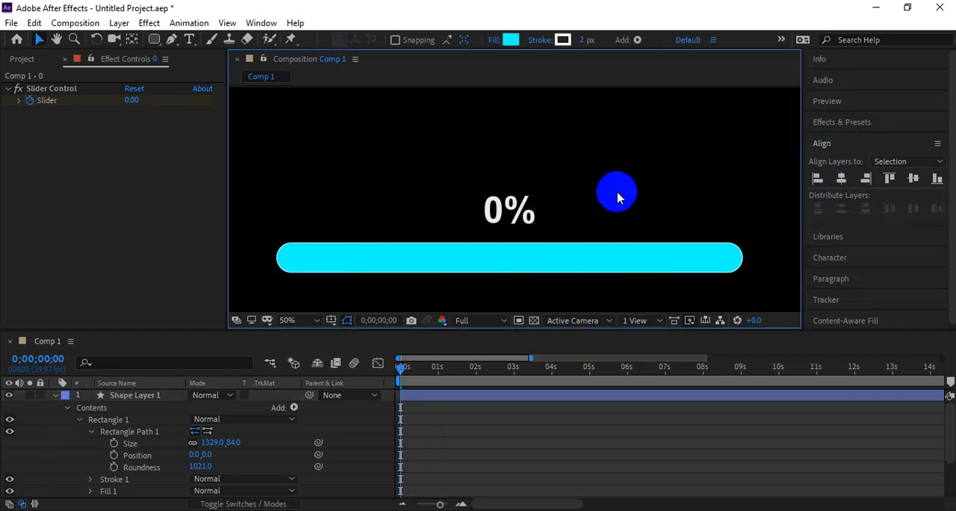
Step: Duplicate the cyan bar's shape layer twice and hide the topmost copy, Shape Layer 3
key(space)
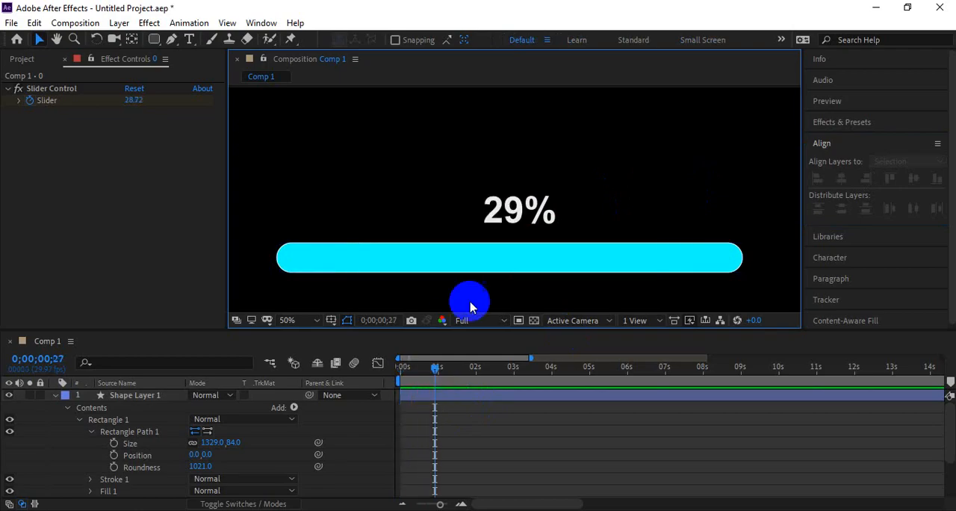
click(476, 261)
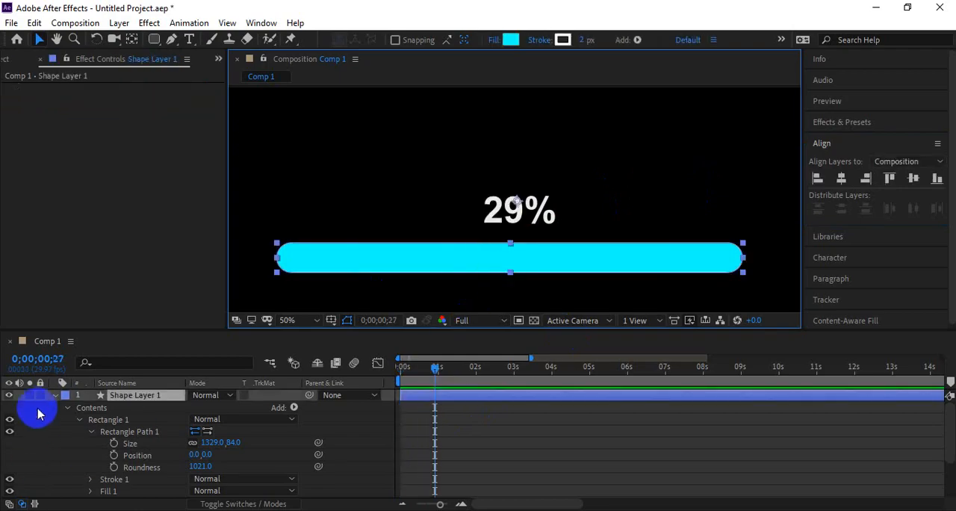
click(55, 394)
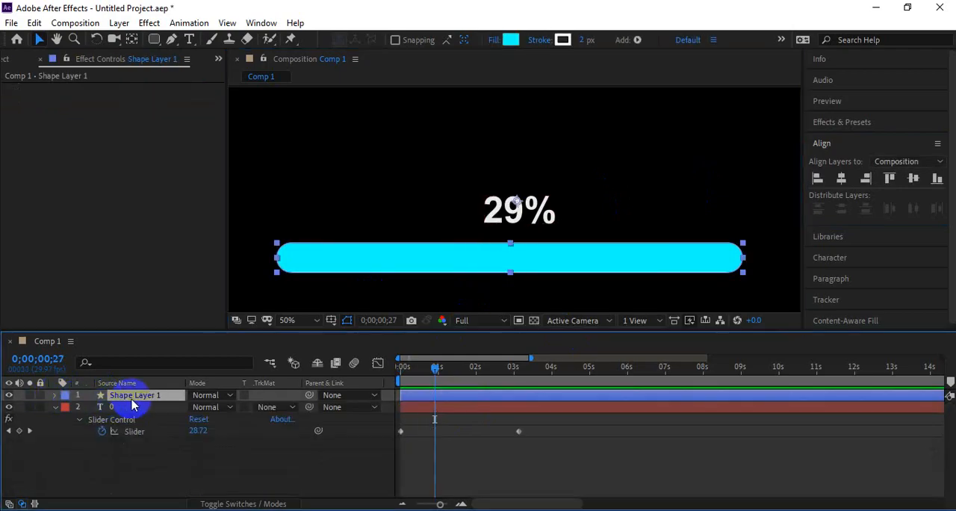
key(ctrl+d)
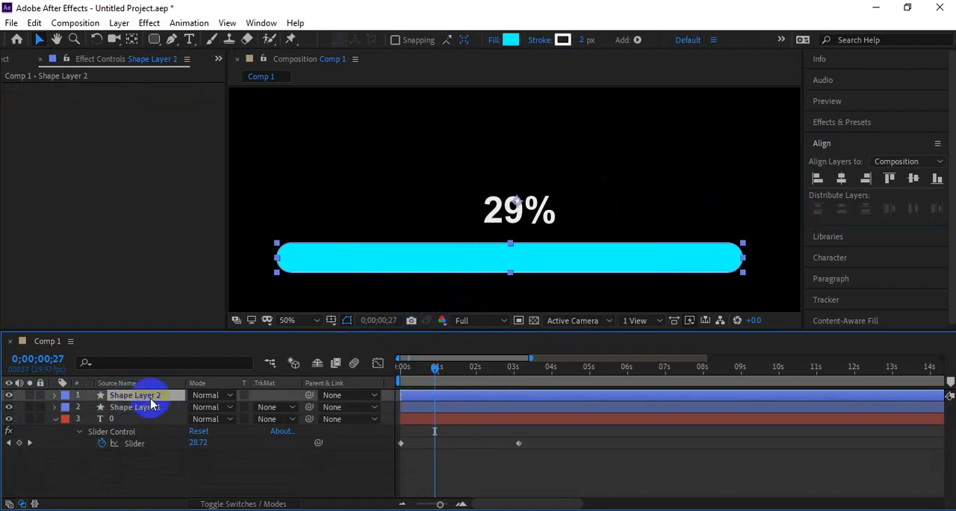
key(ctrl+d)
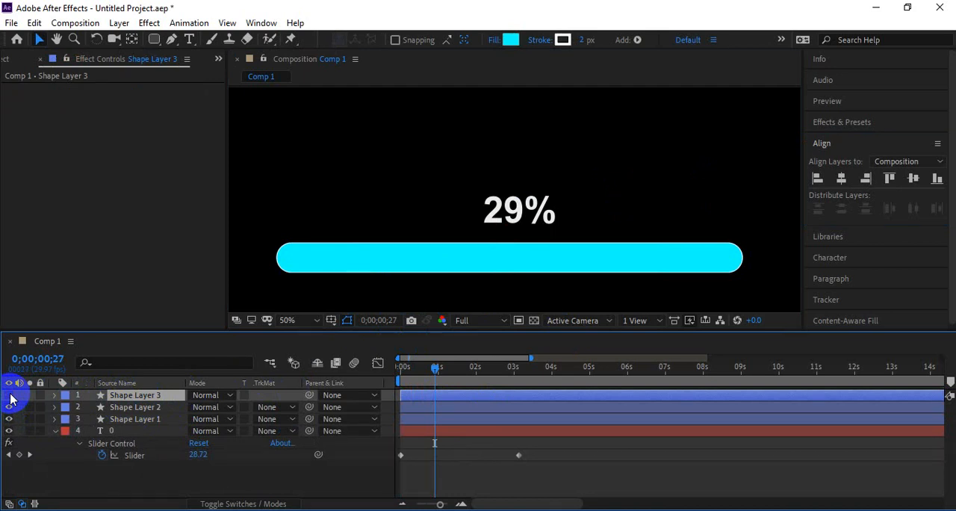
Step: Set the track matte of Shape Layer 1 to Alpha Matte "Shape Layer 2" and test it by shifting the bar, undoing the shift
click(131, 419)
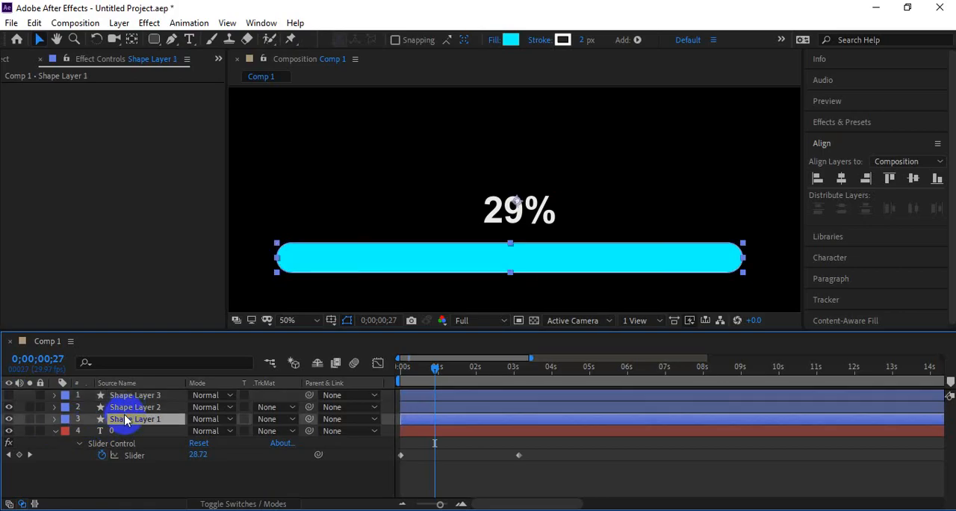
click(128, 407)
click(125, 421)
click(127, 408)
click(125, 397)
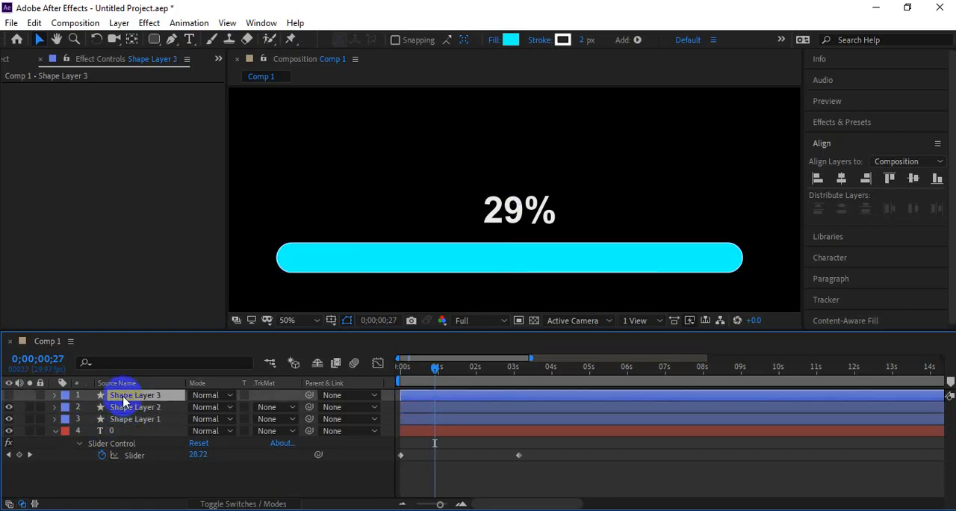
click(139, 418)
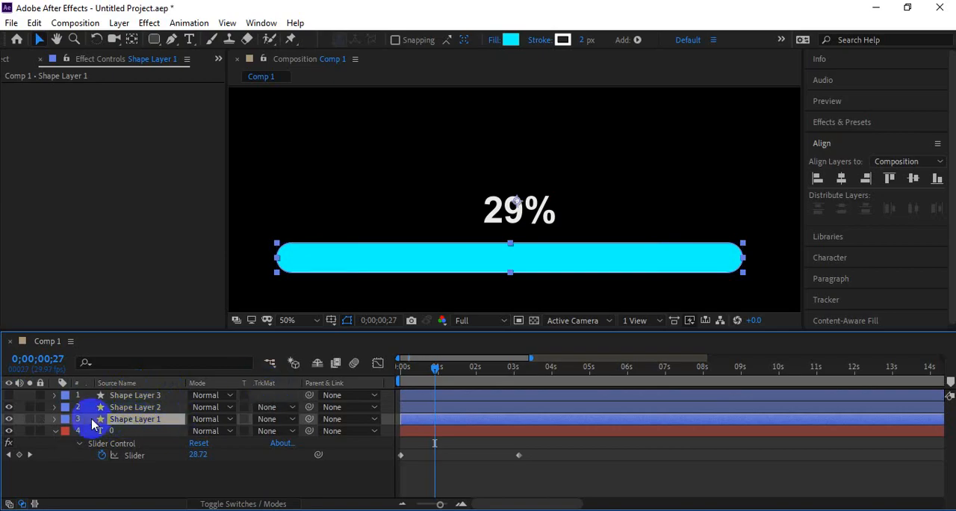
click(127, 409)
click(126, 420)
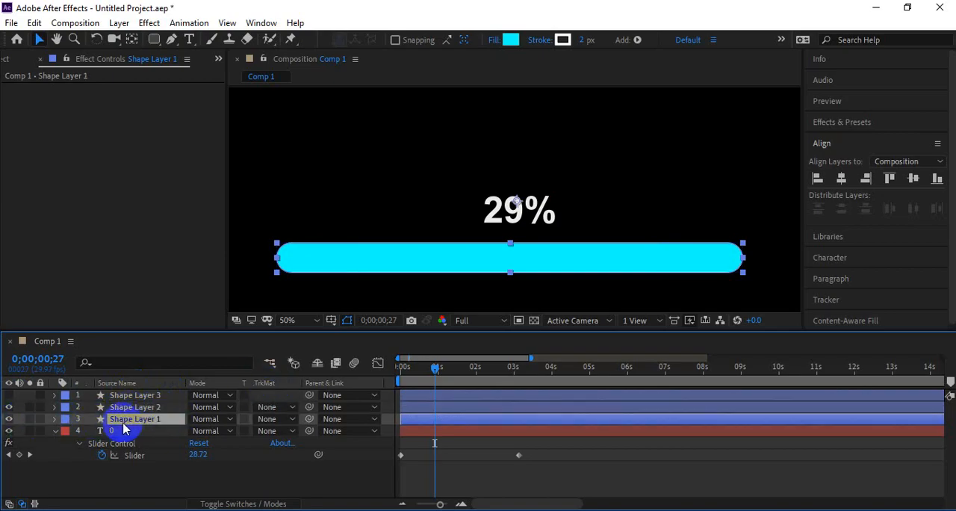
click(269, 419)
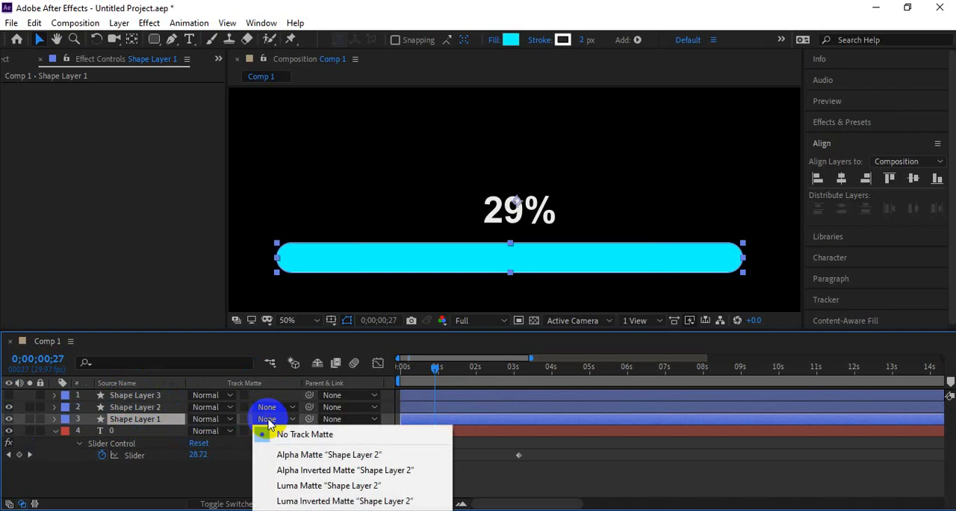
click(269, 454)
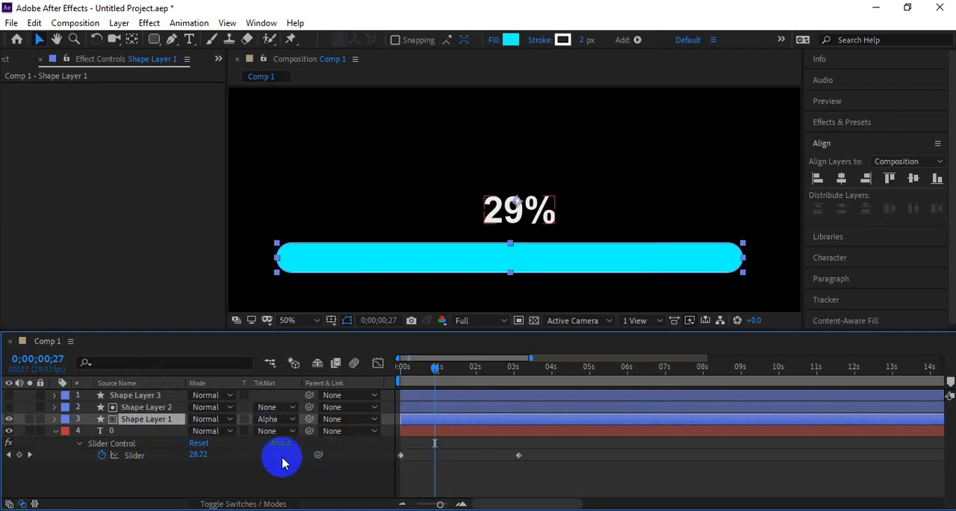
drag(636, 258, 555, 261)
key(ctrl+z)
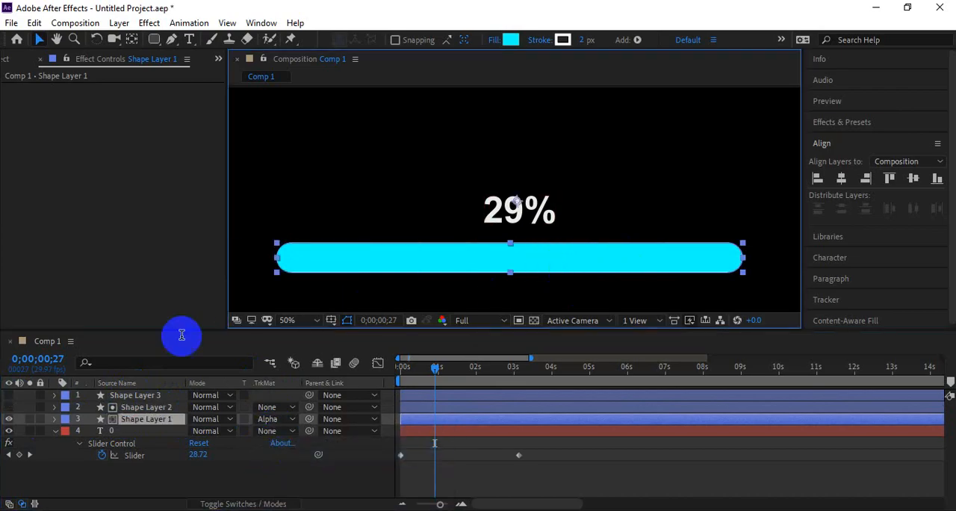
Step: Add a Position keyframe to Shape Layer 1 and move it to about 3 seconds, near the last Slider keyframe
click(146, 410)
click(144, 419)
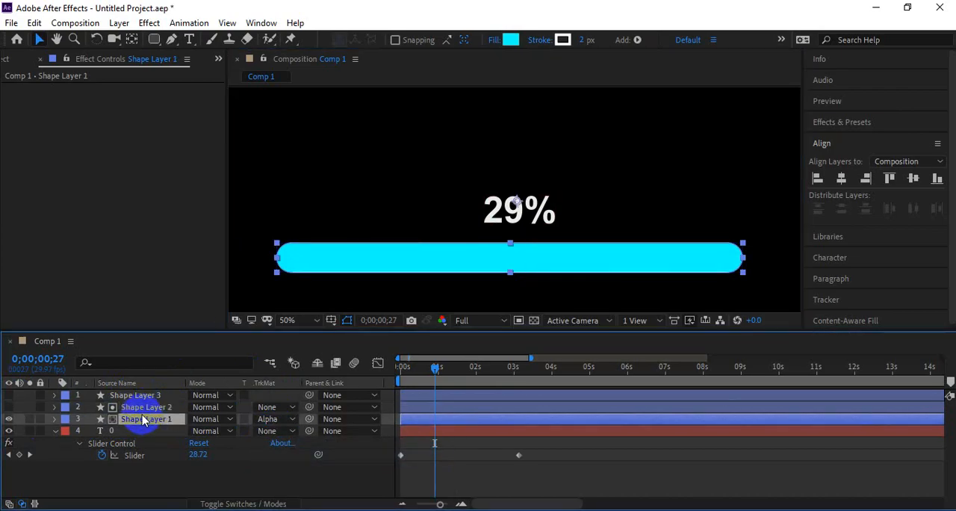
drag(435, 369, 397, 373)
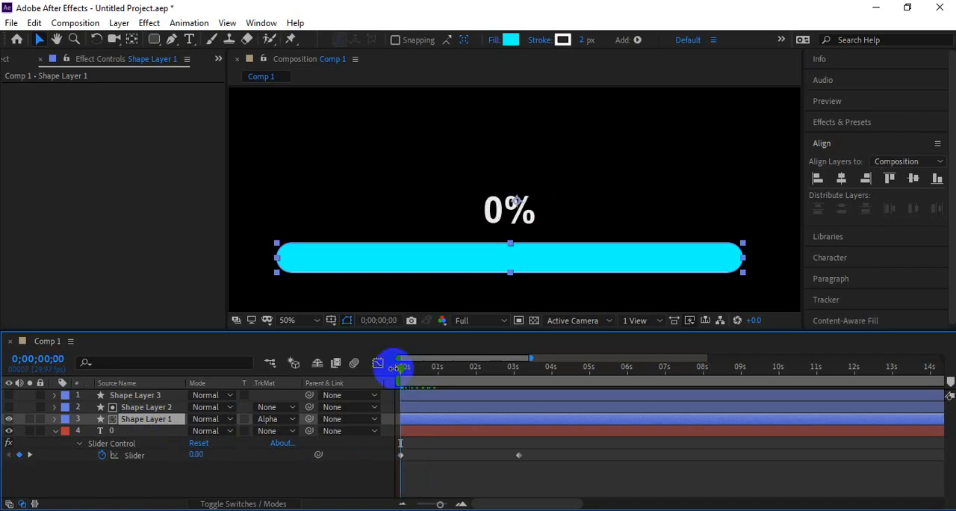
key(p)
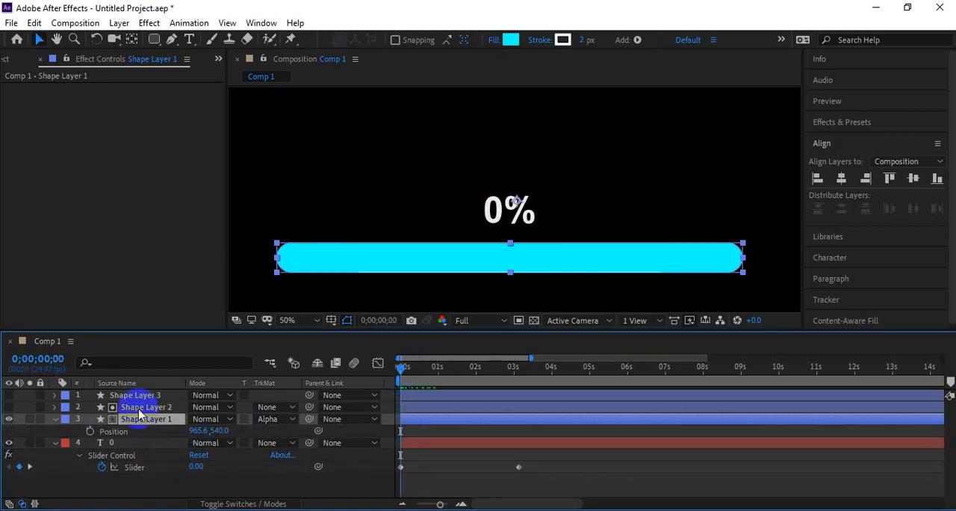
click(89, 431)
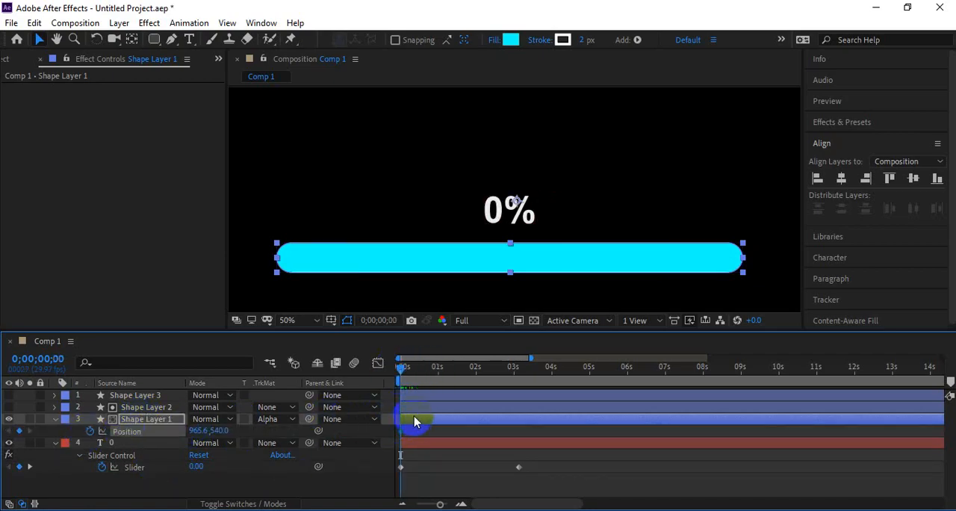
drag(414, 437, 520, 450)
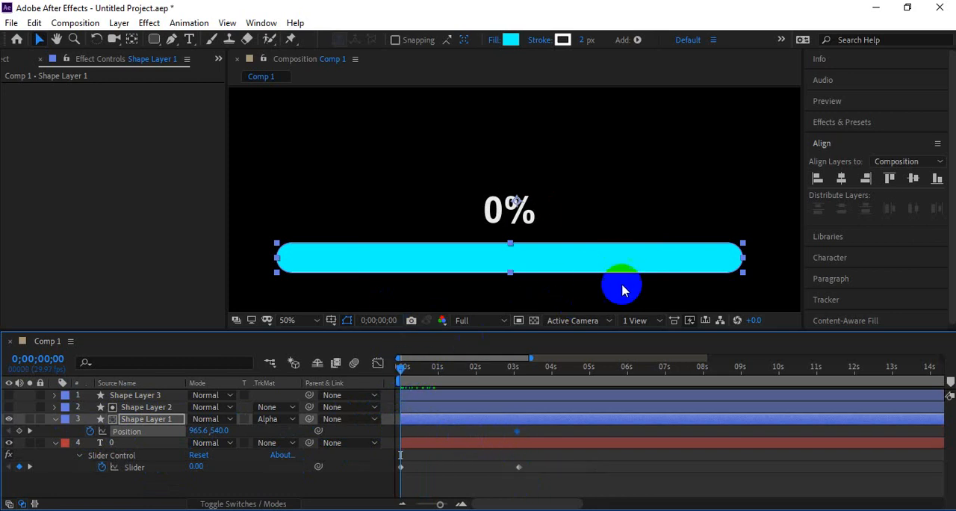
Step: At 0 seconds, move Shape Layer 1 left out of its matte to Position -370.4, 540.0 and preview the fill animation
drag(651, 265, 247, 274)
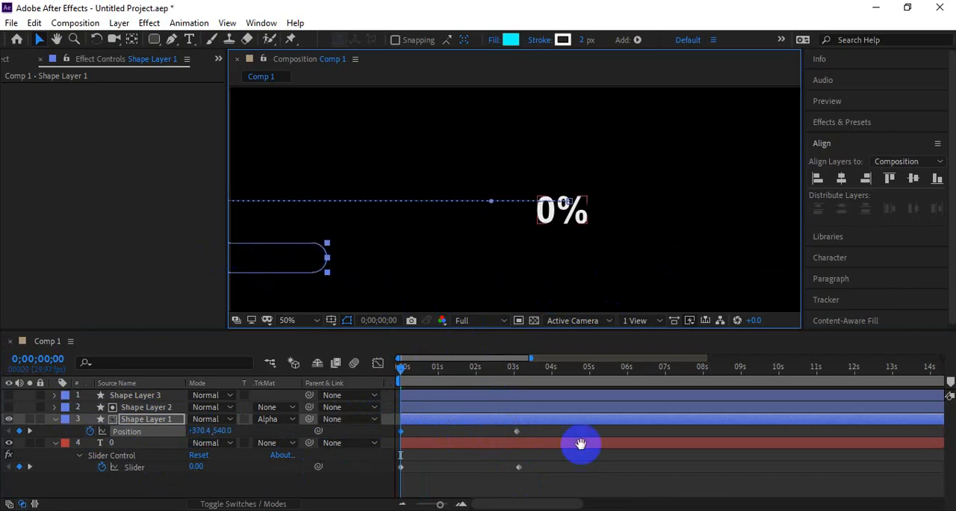
key(space)
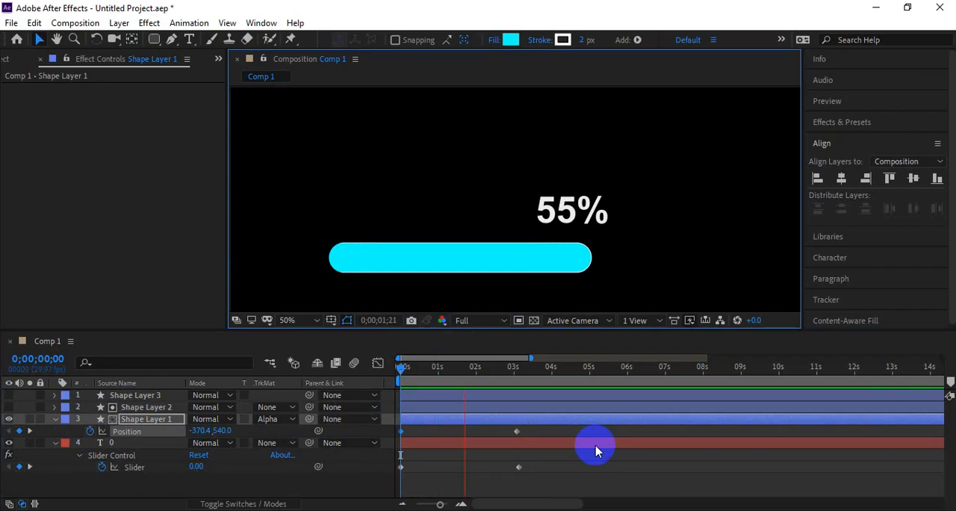
key(space)
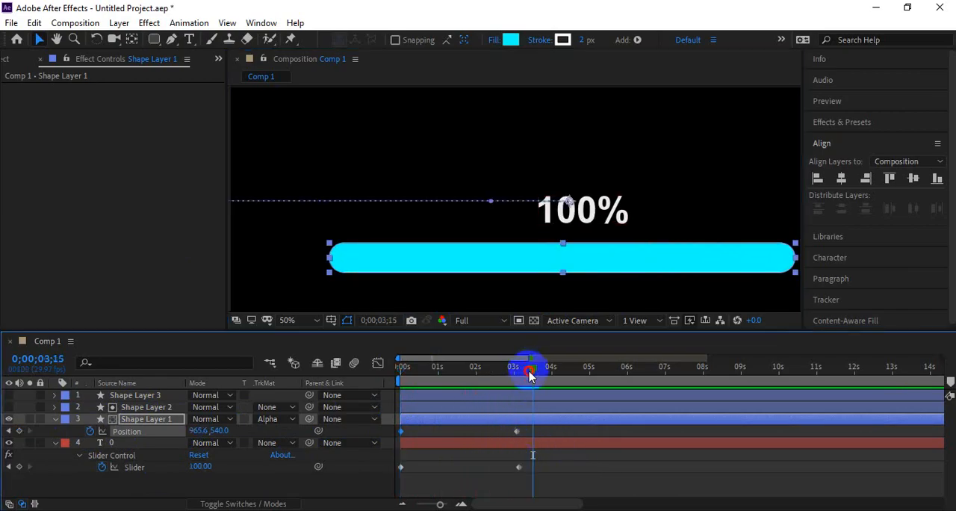
Step: Align the ending Position keyframe of Shape Layer 1 with the last Slider keyframe at 0;00;03;04 and preview from the start
drag(531, 367, 515, 379)
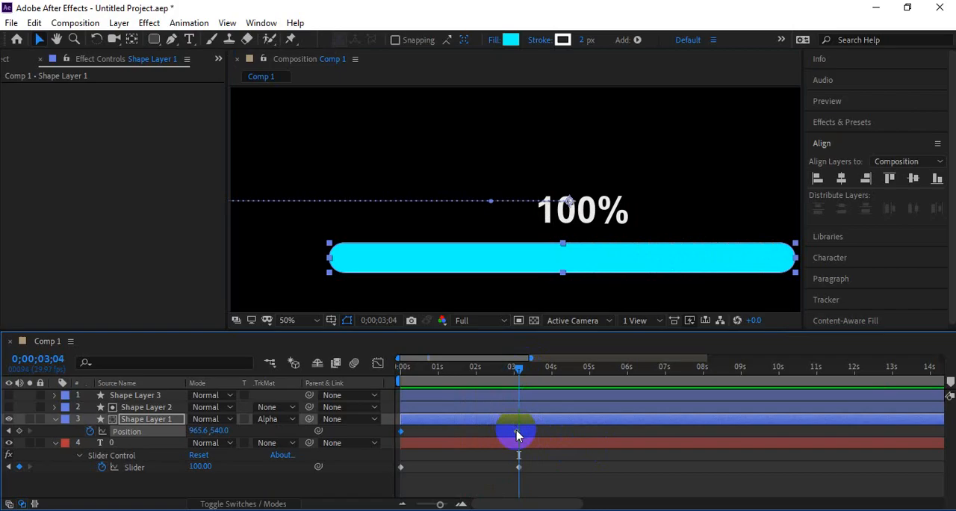
drag(518, 431, 519, 431)
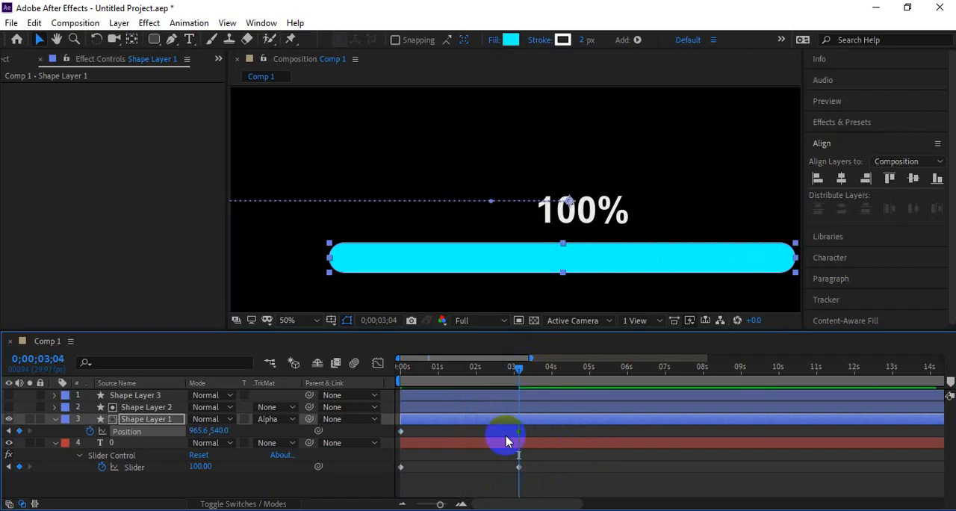
drag(407, 367, 377, 364)
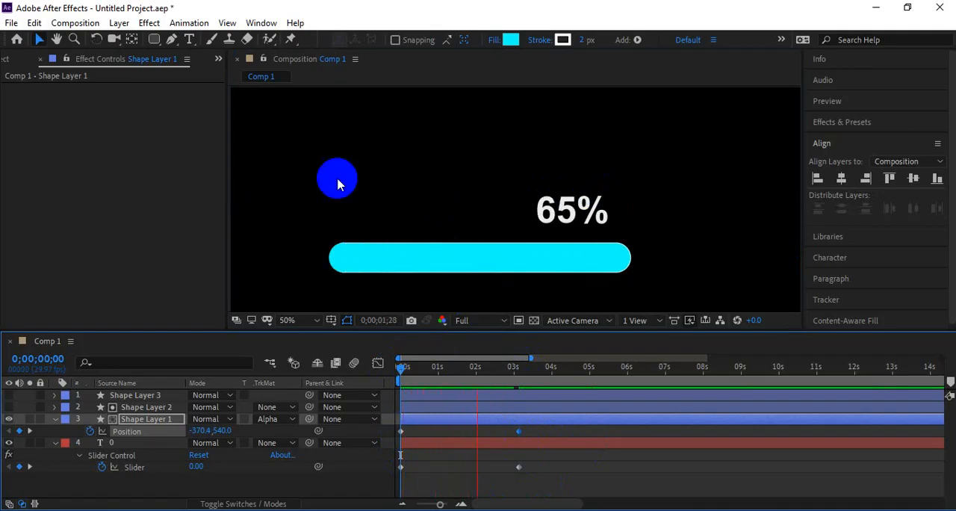
Step: Make Shape Layer 3 visible again and set its fill to None so only the outline remains
click(460, 367)
click(138, 397)
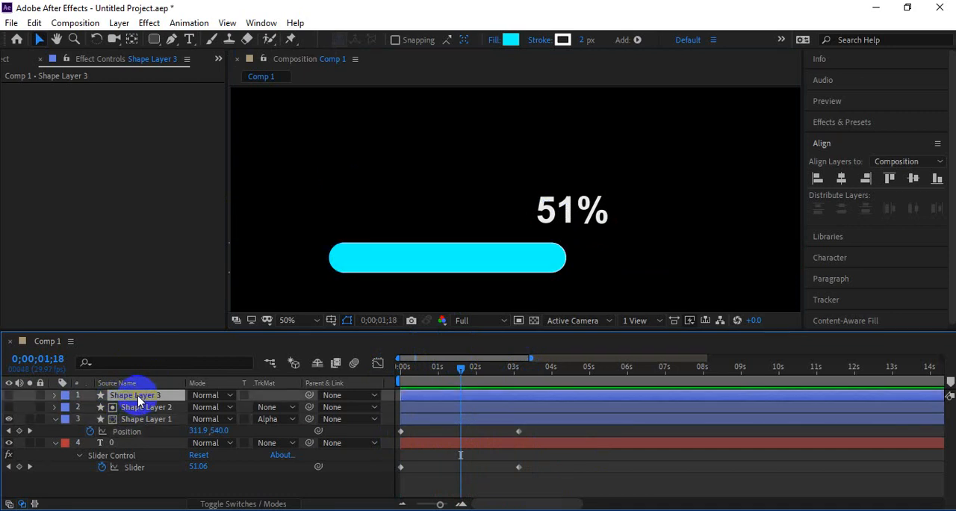
click(9, 395)
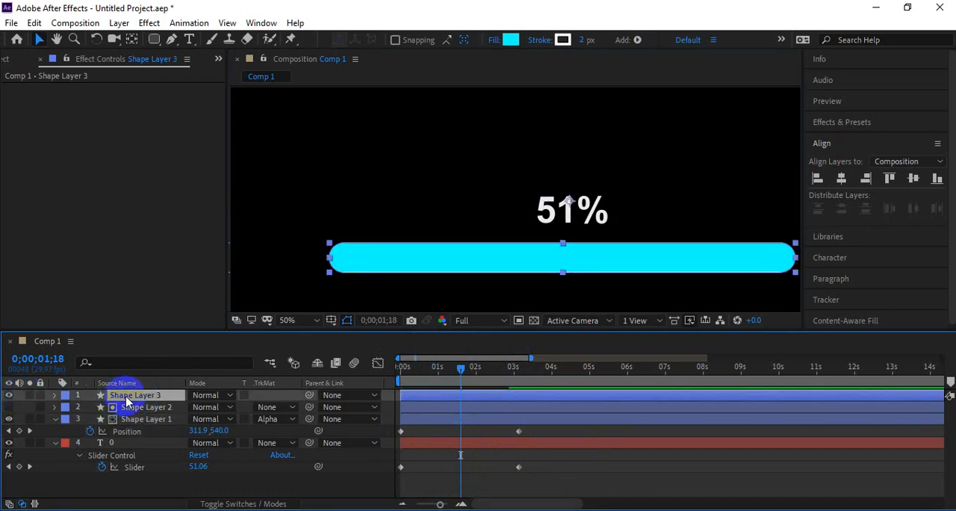
click(494, 40)
click(408, 223)
click(451, 303)
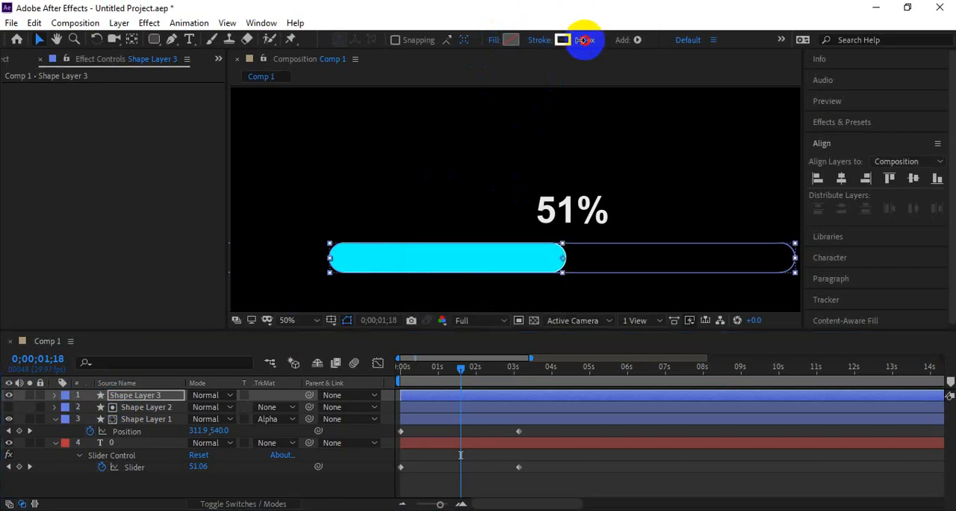
Step: Set the stroke width of the Shape Layer 3 outline to 1 px and preview the bar filling with the percentage
click(546, 358)
key(space)
key(space)
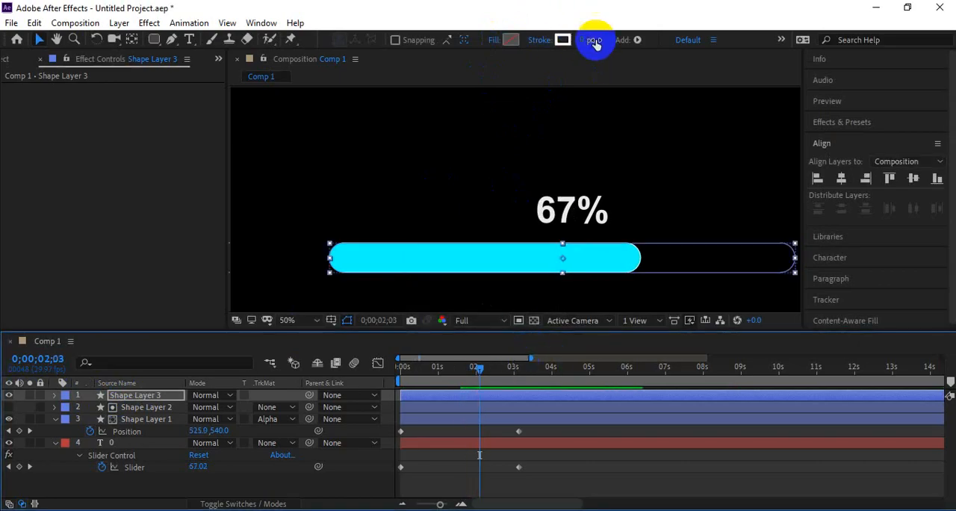
click(583, 39)
click(416, 366)
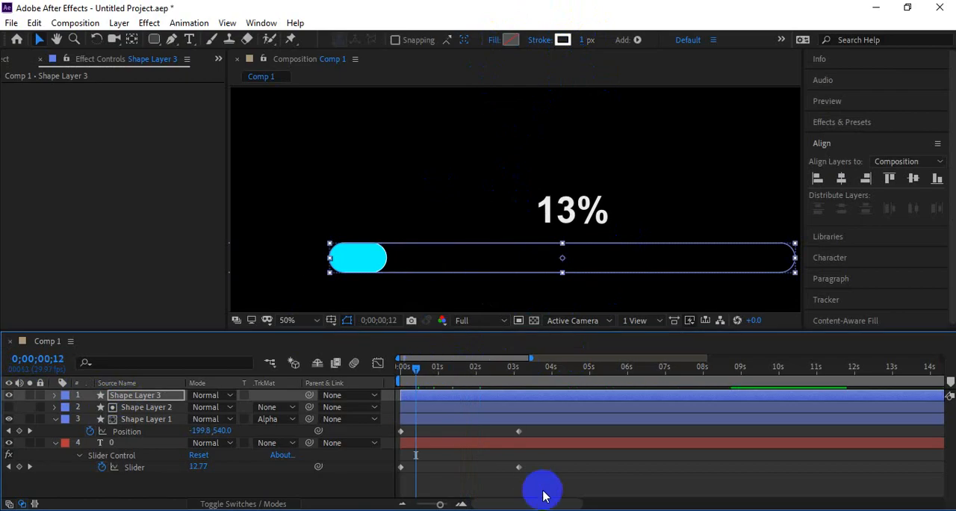
click(545, 495)
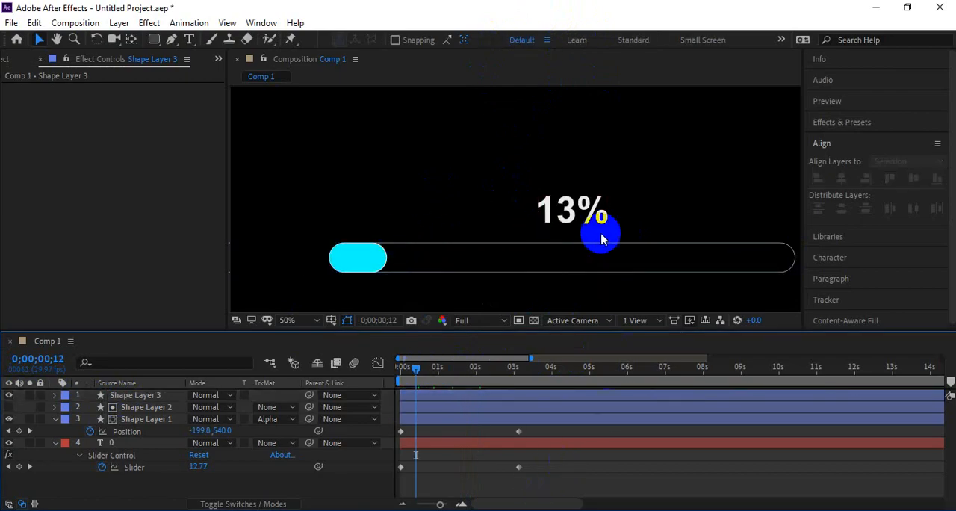
key(space)
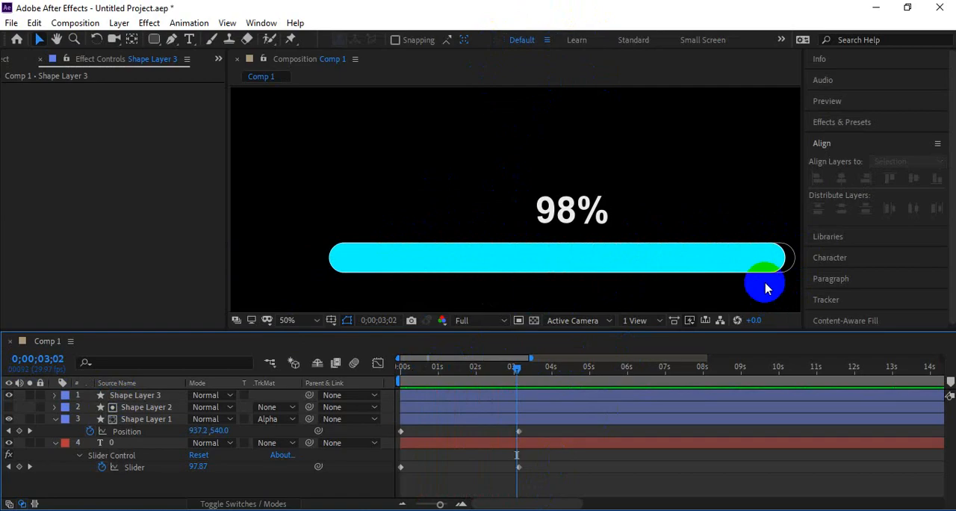
key(space)
click(438, 372)
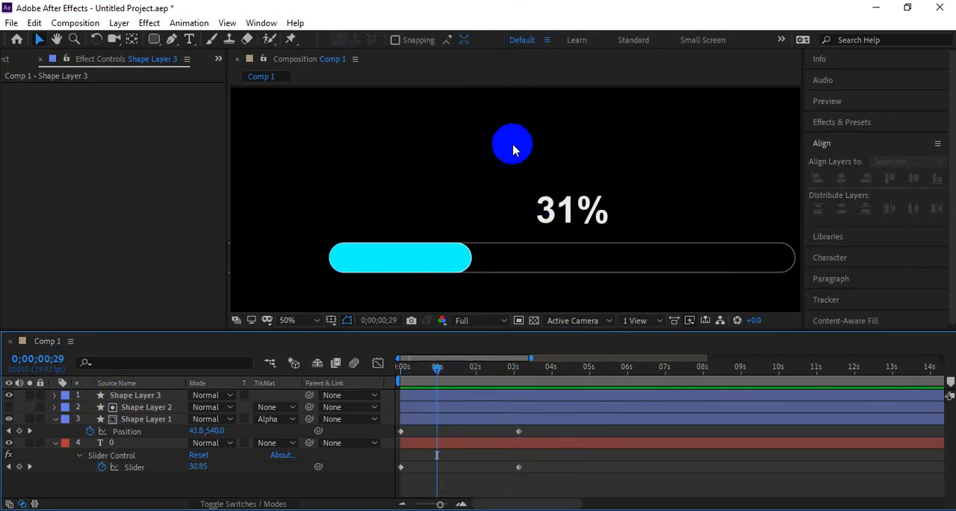
click(434, 425)
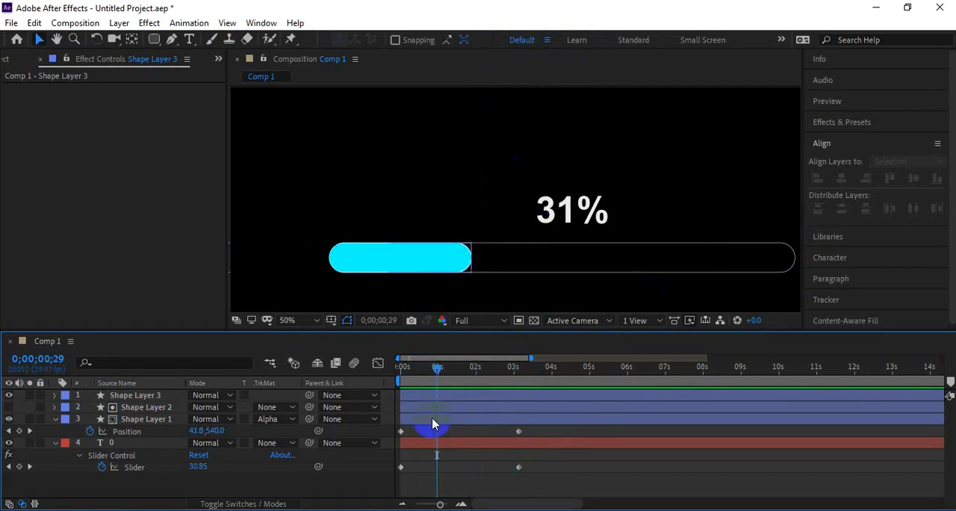
click(133, 419)
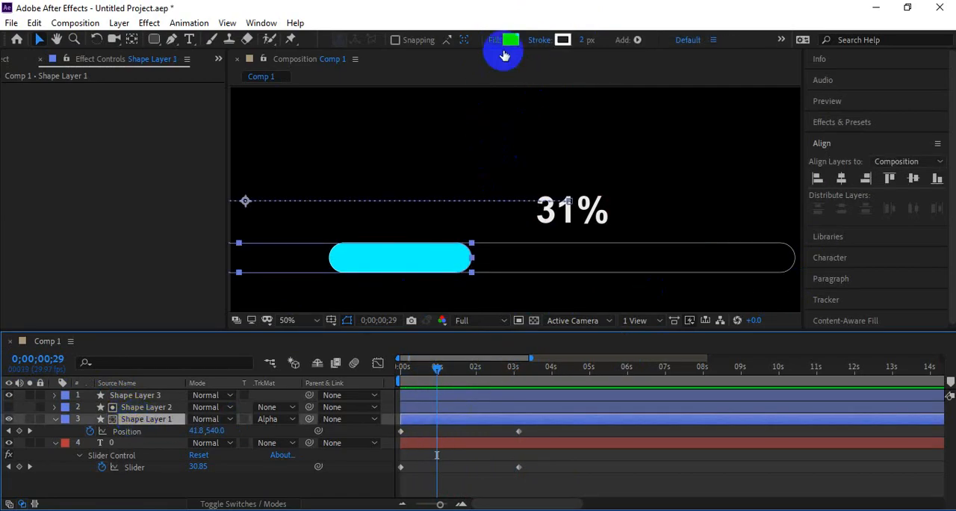
click(493, 40)
click(441, 222)
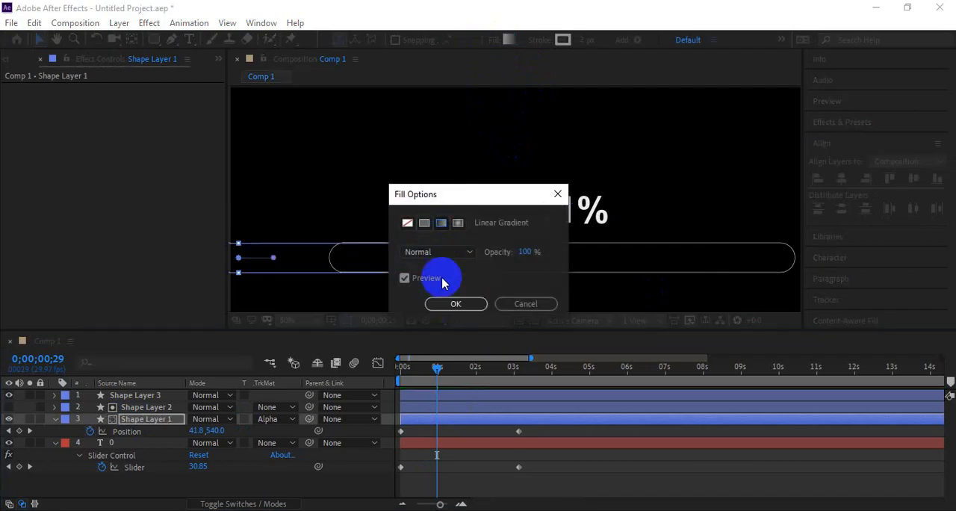
click(499, 308)
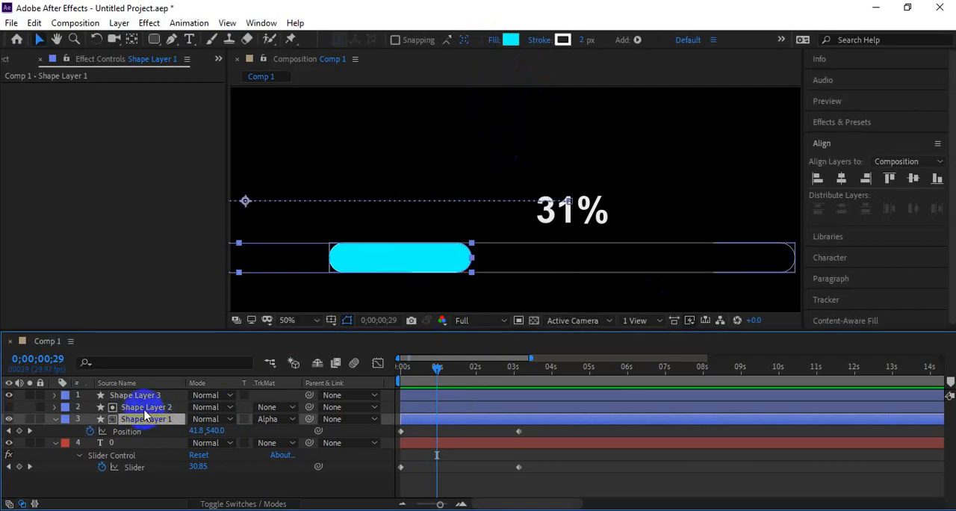
Step: Change the fill type of Shape Layer 2 to Linear Gradient
click(146, 408)
click(364, 241)
click(508, 41)
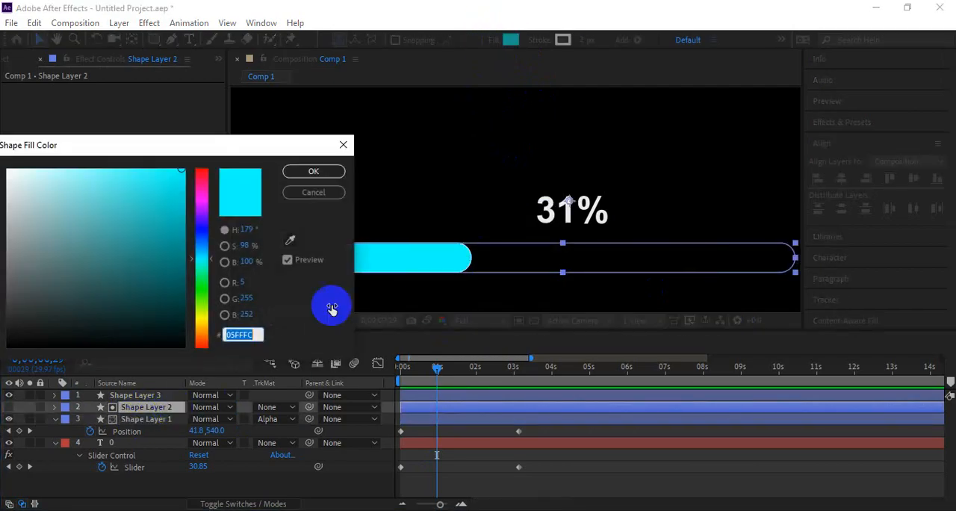
click(312, 192)
click(497, 42)
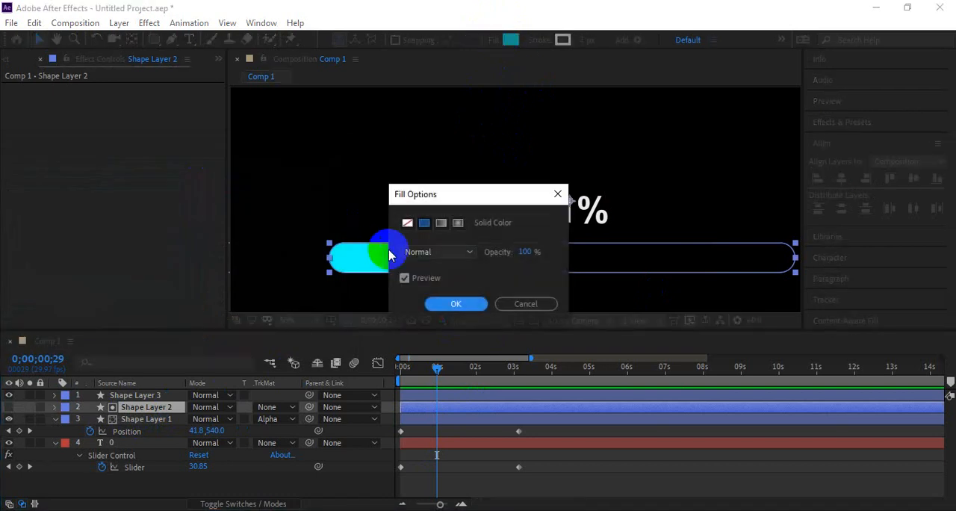
click(441, 220)
drag(429, 194, 606, 199)
click(626, 309)
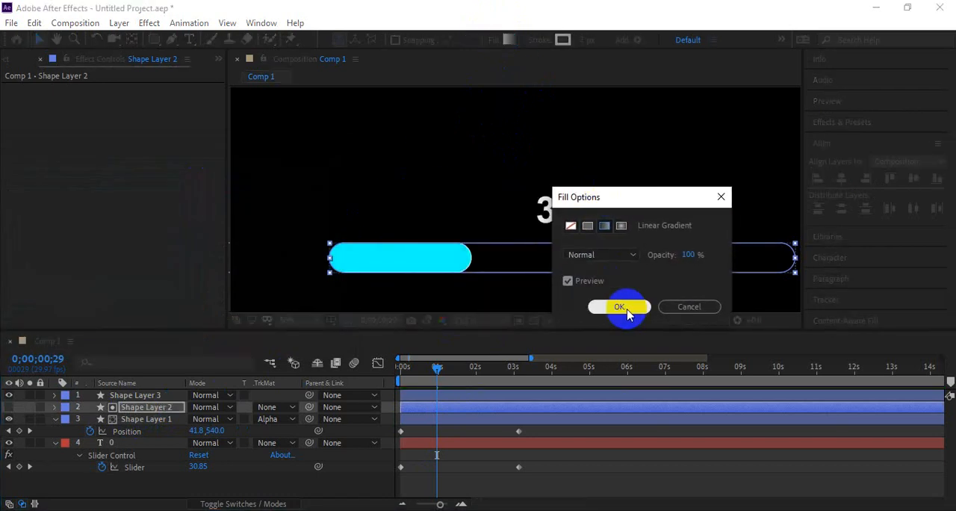
click(613, 305)
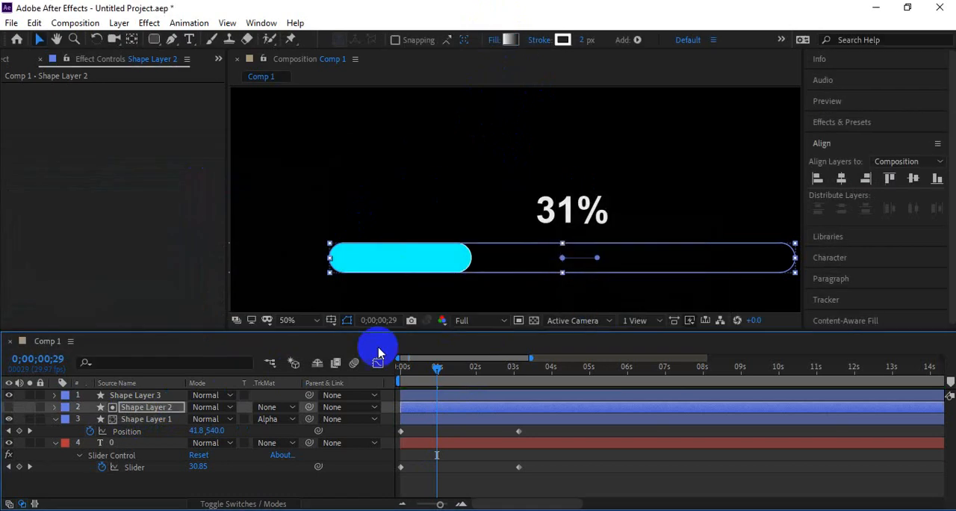
Step: Change the fill type of Shape Layer 1 to Linear Gradient
click(138, 419)
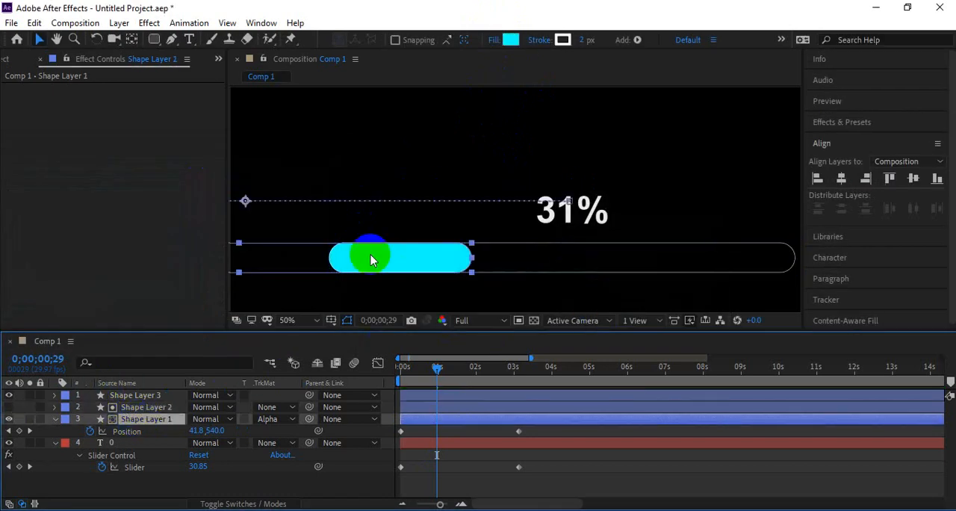
click(496, 41)
click(605, 225)
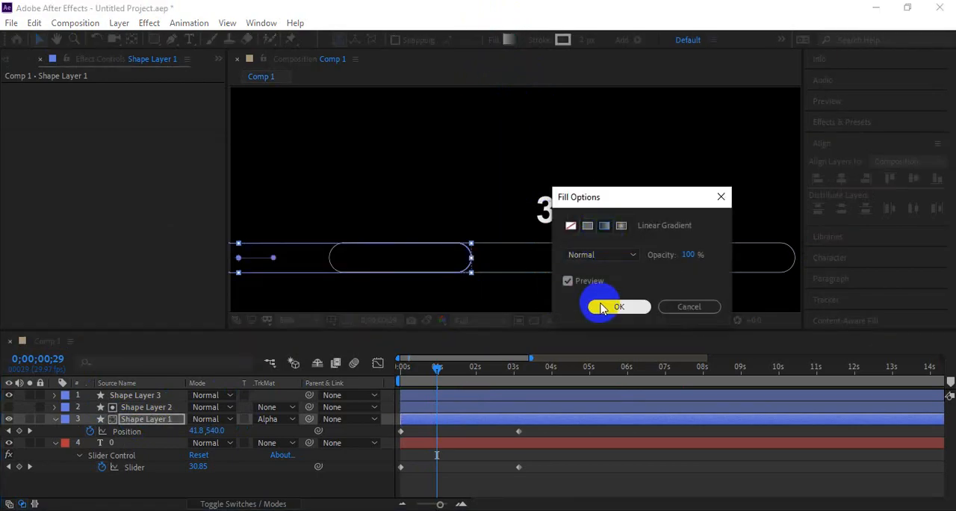
click(606, 305)
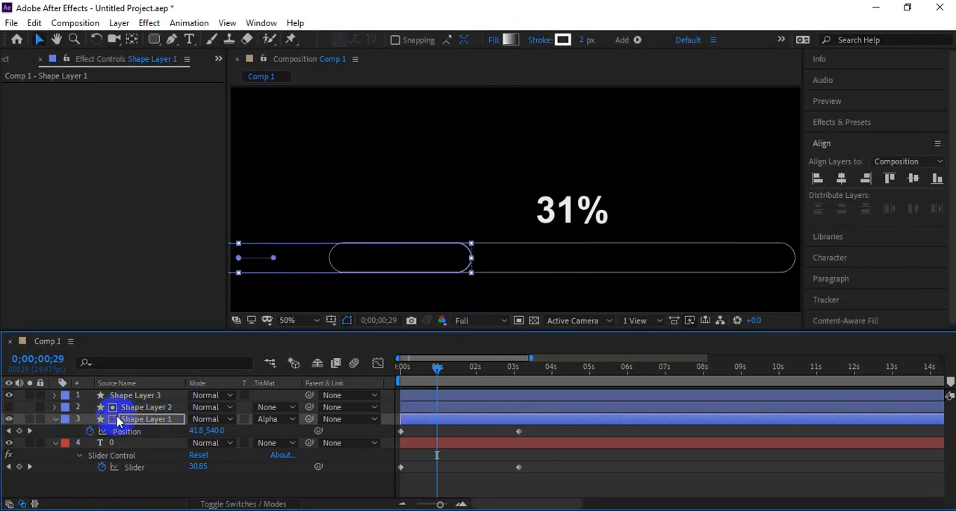
Step: Color the Shape Layer 2 gradient from red FF0000 at the start stop to dark red 9F0000 at the end stop
click(135, 408)
click(508, 40)
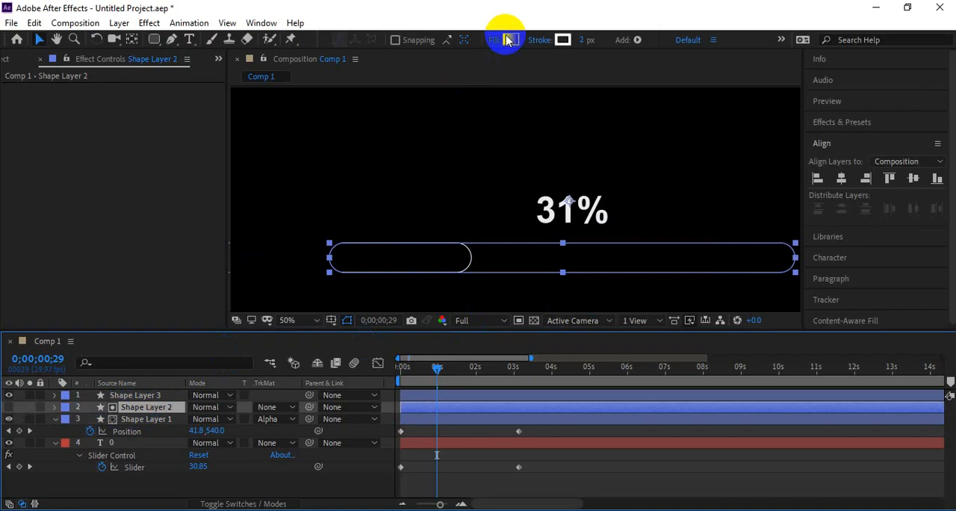
drag(489, 97, 871, 121)
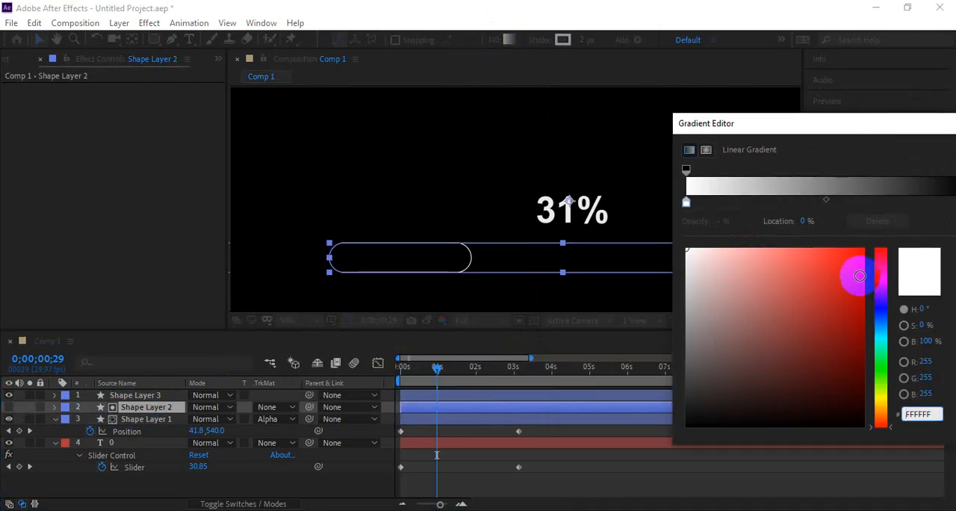
click(687, 202)
drag(818, 263, 886, 202)
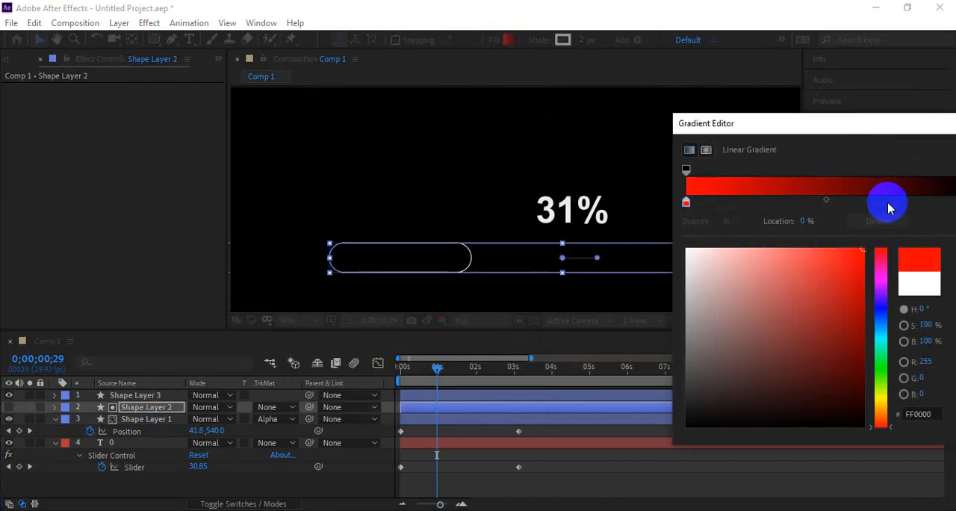
drag(796, 121, 742, 125)
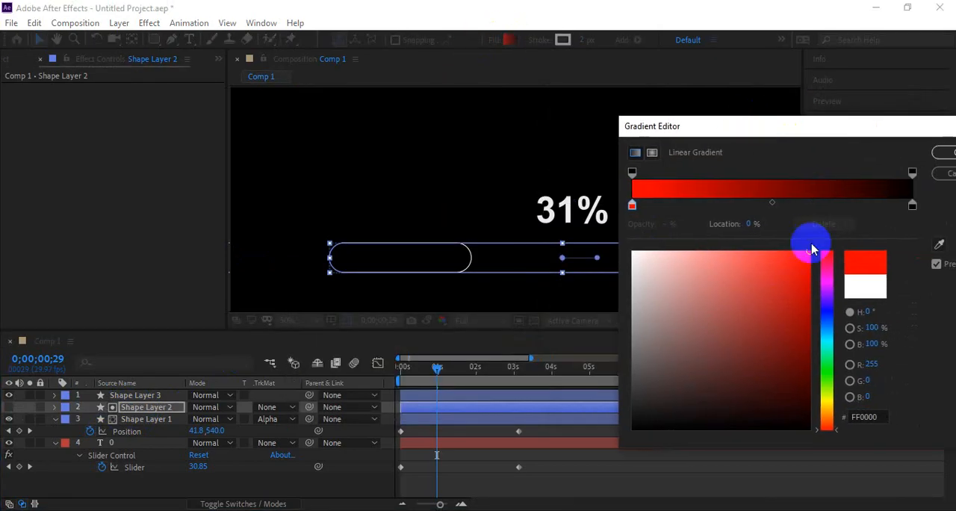
click(912, 205)
drag(794, 289, 813, 321)
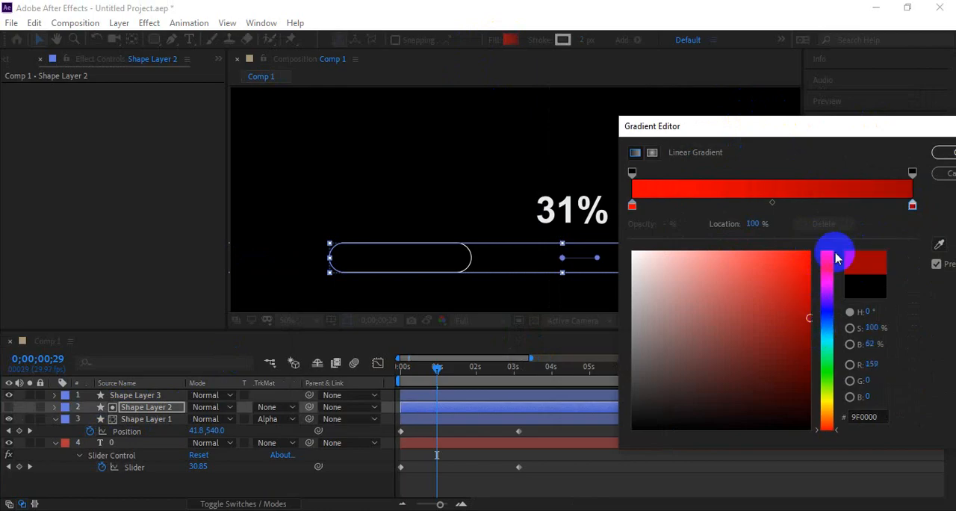
click(943, 153)
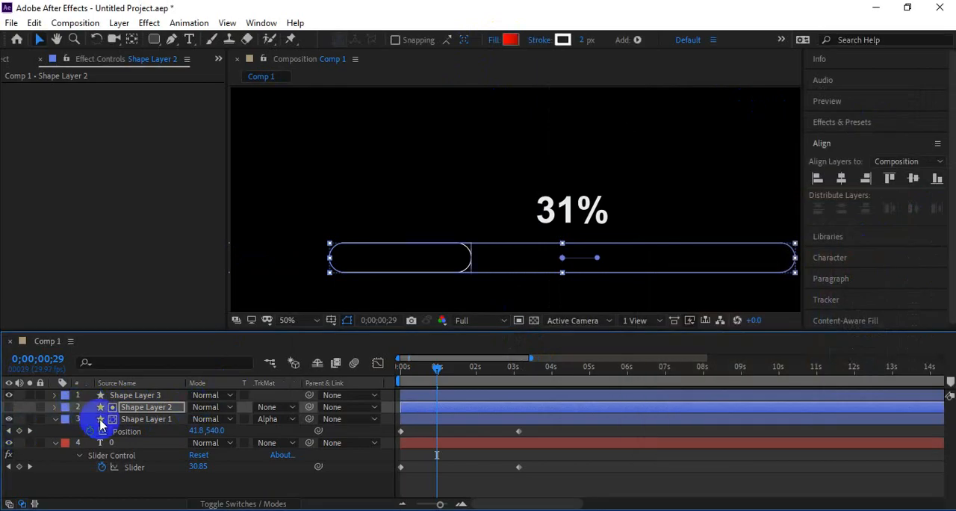
Step: Color the Shape Layer 1 gradient from bright green 00FF8A at the start stop to dark green 005B0B at the end stop
click(145, 419)
click(504, 40)
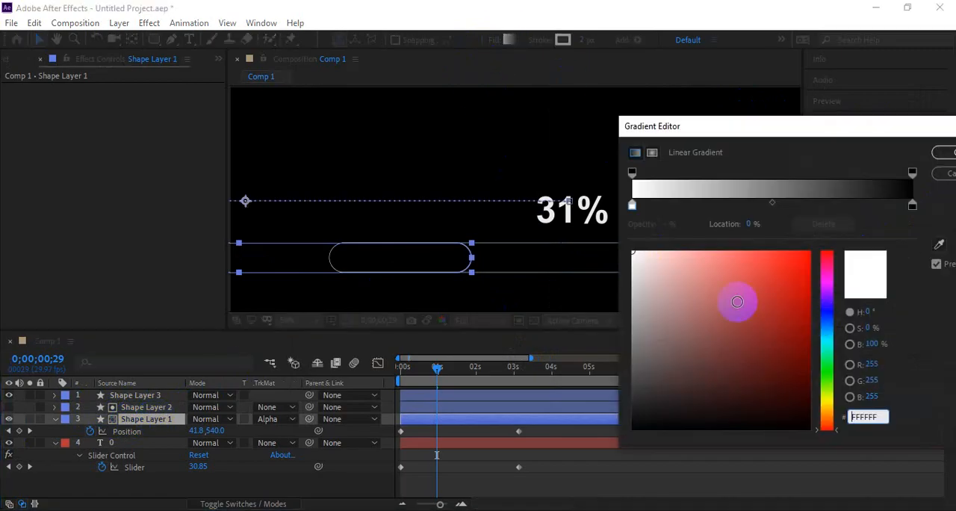
drag(817, 306, 826, 359)
click(810, 252)
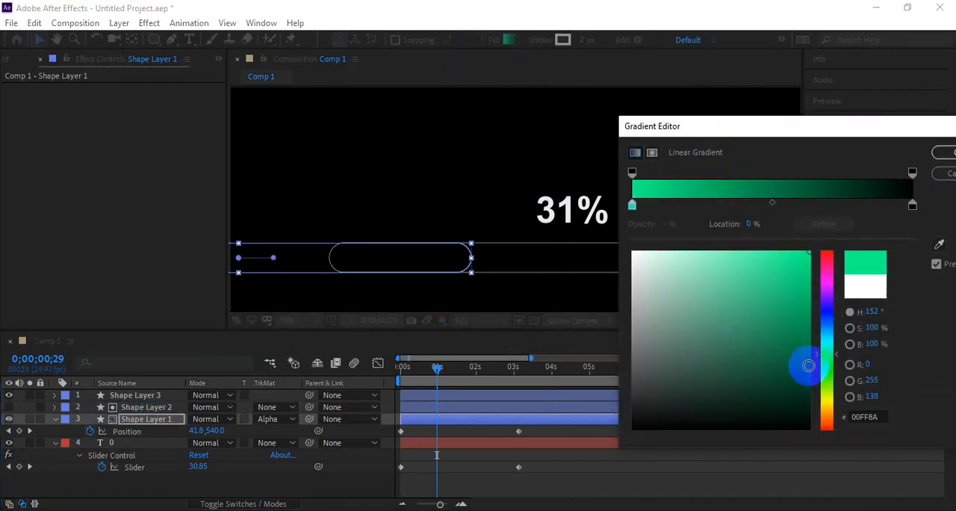
click(912, 205)
click(826, 366)
drag(794, 308, 828, 374)
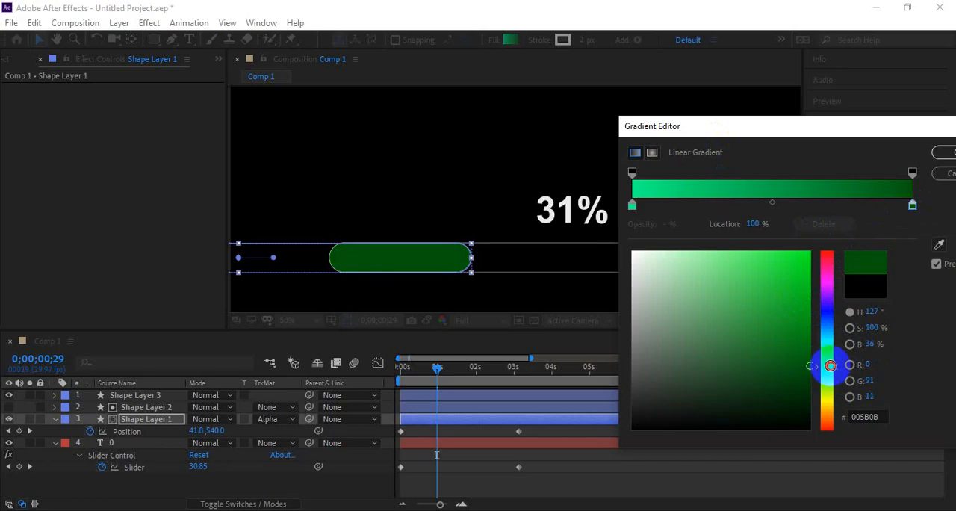
click(943, 152)
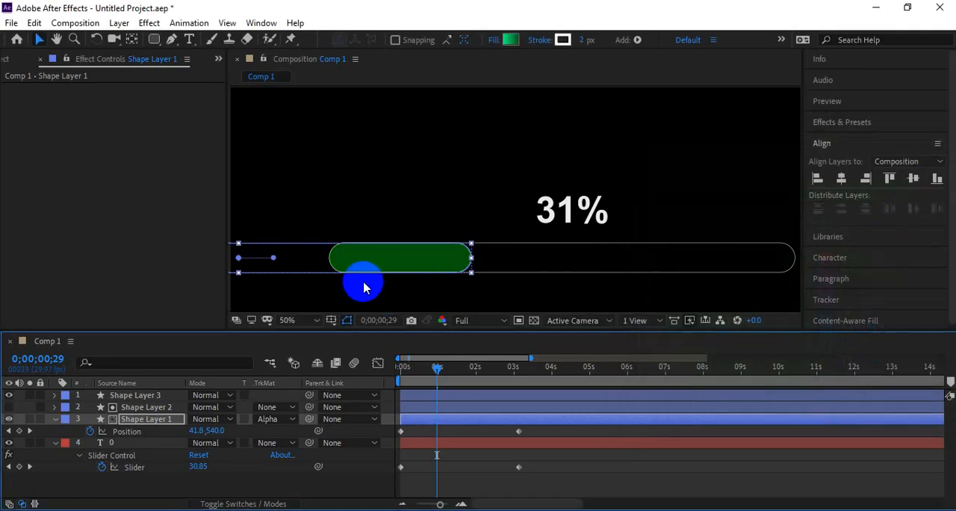
Step: At 0;00;02;14, turn the Shape Layer 1 gradient vertical, with bright green along the bar's upper edge and dark green along its lower edge
mouse_move(495, 372)
mouse_down()
mouse_move(508, 374)
mouse_move(494, 377)
mouse_up()
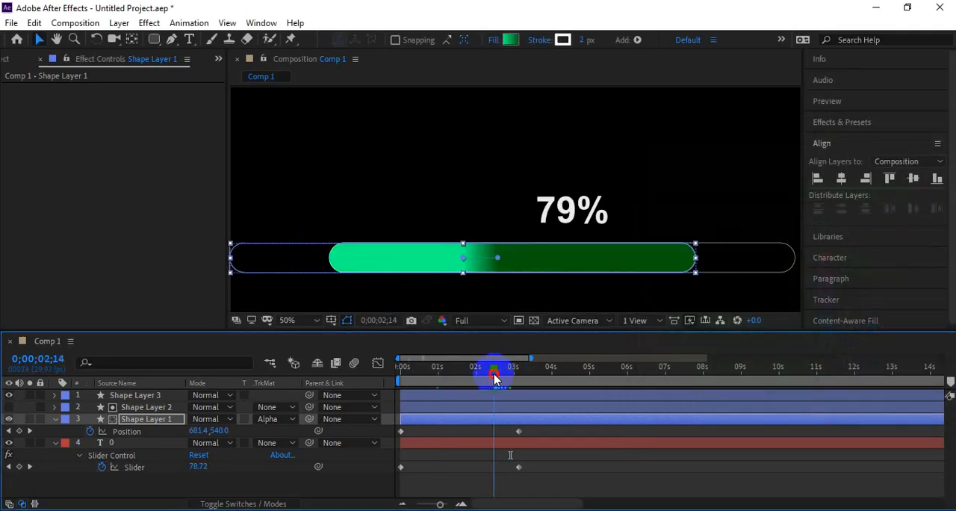
click(499, 258)
mouse_move(469, 275)
mouse_down()
mouse_move(464, 284)
mouse_move(463, 254)
mouse_up()
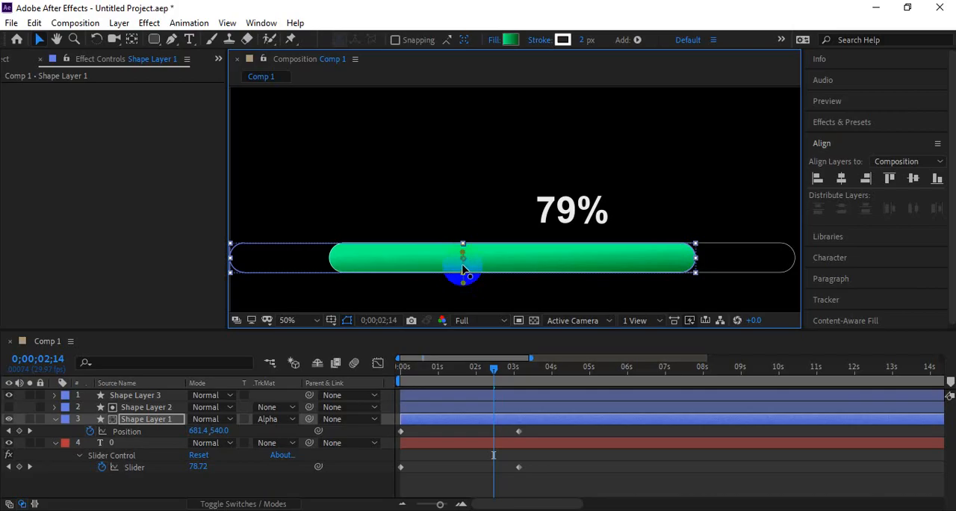
mouse_move(463, 286)
mouse_down()
mouse_move(545, 165)
mouse_move(505, 174)
mouse_move(502, 236)
mouse_up()
Step: Fine-tune the gradient's start and end points, starting just above the bar's center and ending at its lower edge
scroll(463, 267, up, 1)
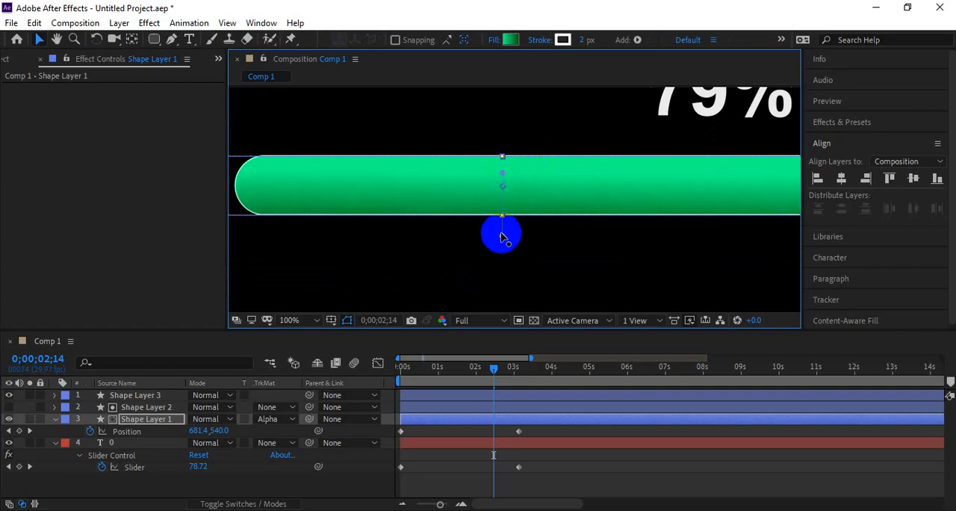
drag(501, 235, 501, 228)
drag(502, 174, 502, 177)
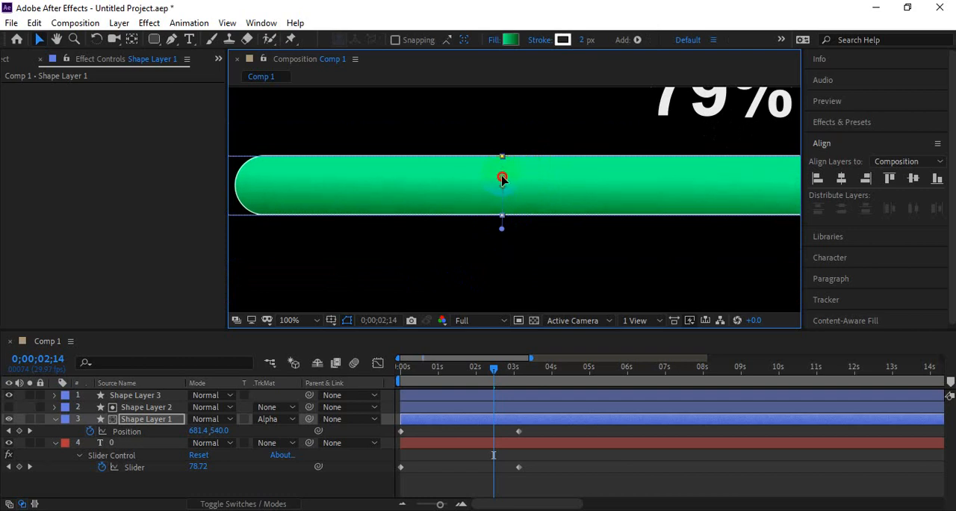
click(502, 228)
drag(504, 232, 505, 217)
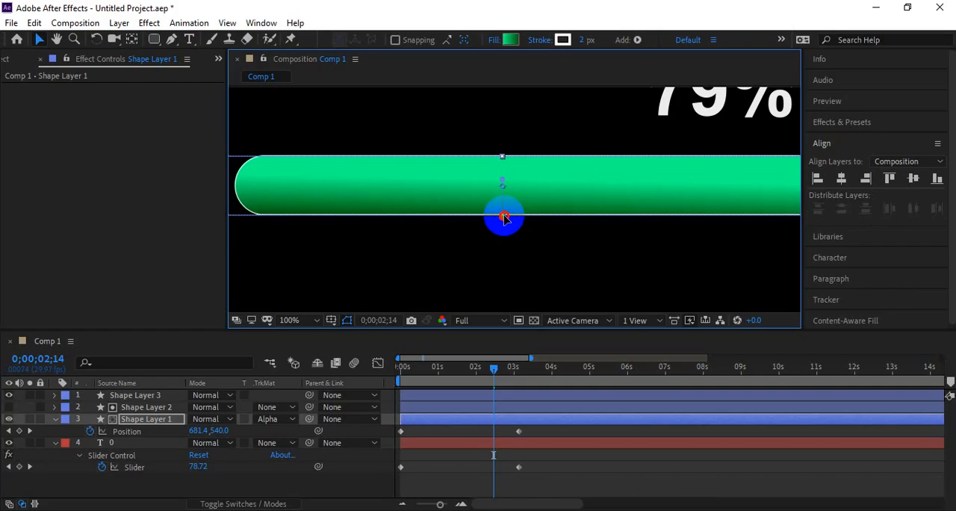
scroll(504, 220, up, 4)
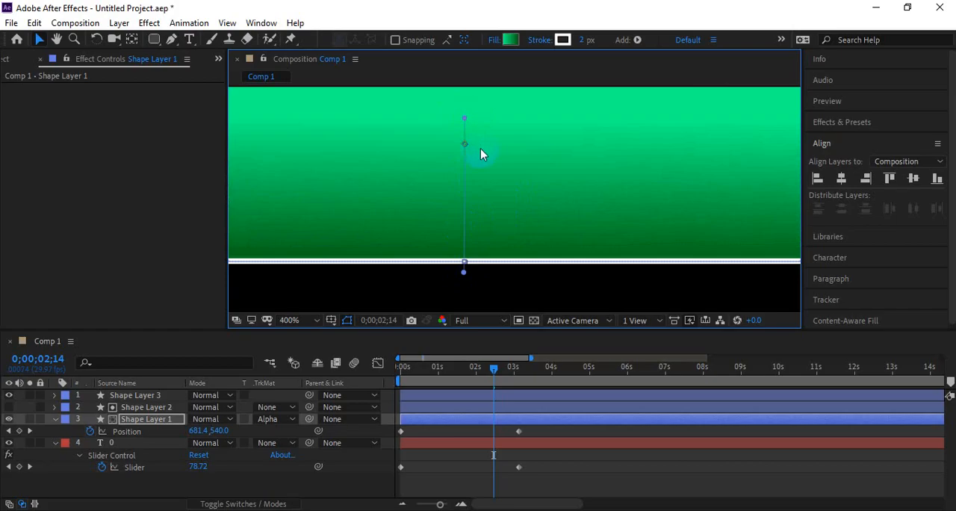
scroll(477, 154, down, 5)
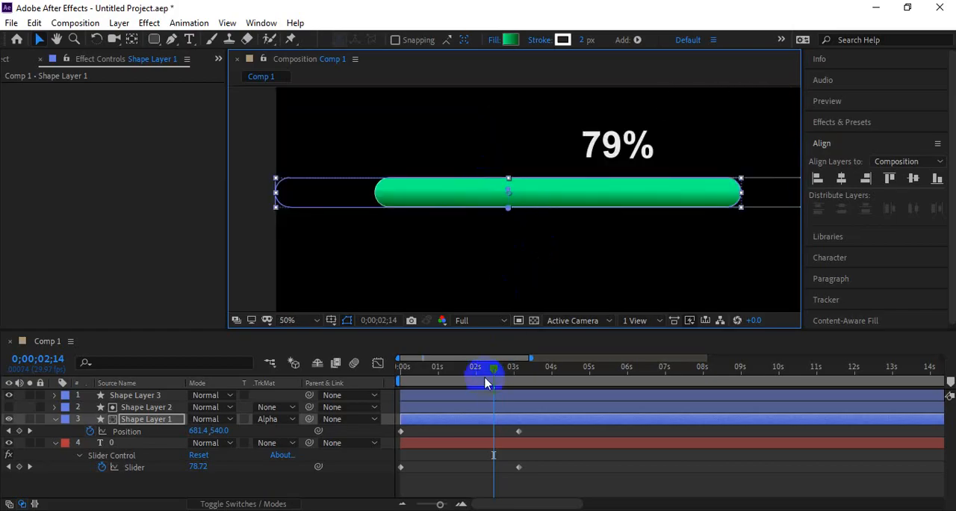
Step: Preview the green gradient bar filling from 0 seconds, with the whole bar centered in the view
drag(485, 383, 380, 374)
key(space)
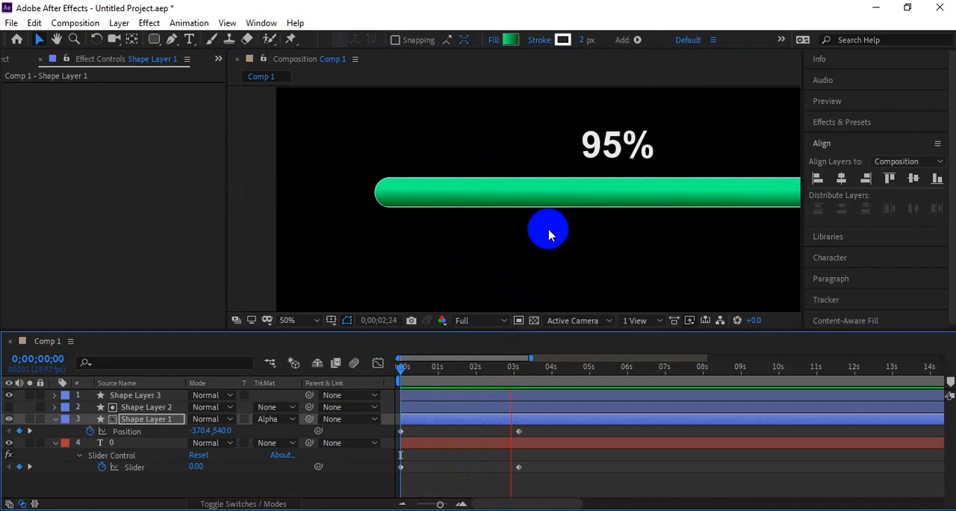
key(space)
drag(689, 241, 620, 259)
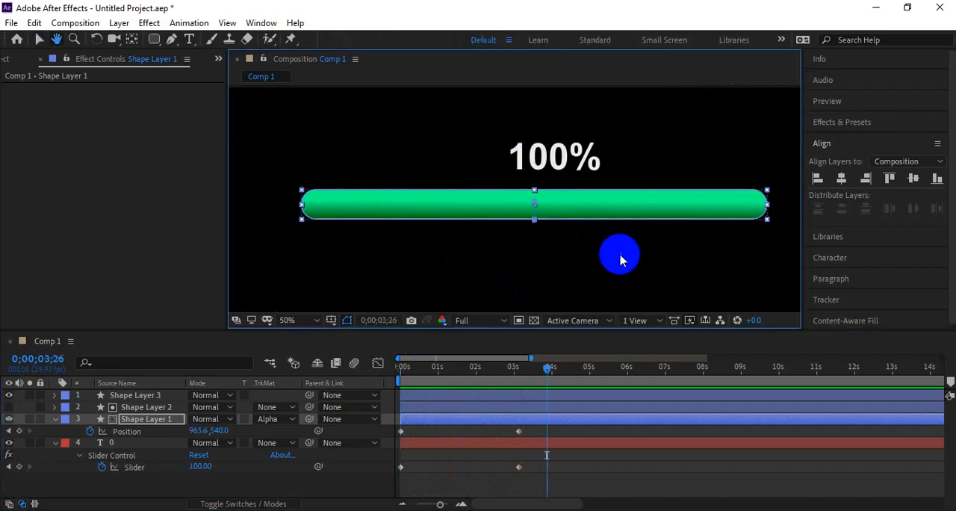
drag(471, 369, 376, 370)
key(space)
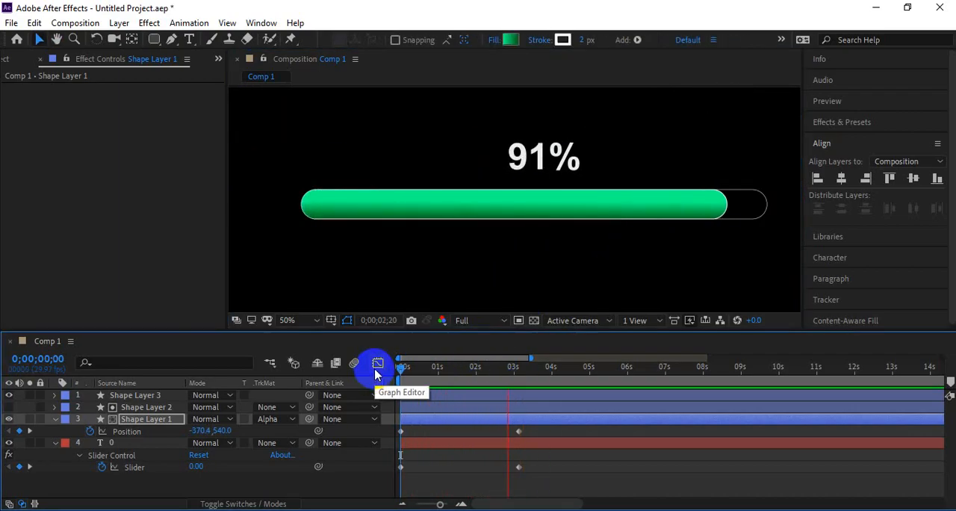
Step: Deselect the layers and preview the progress bar animation from the start in the maximized composition view
scroll(501, 259, down, 2)
click(705, 241)
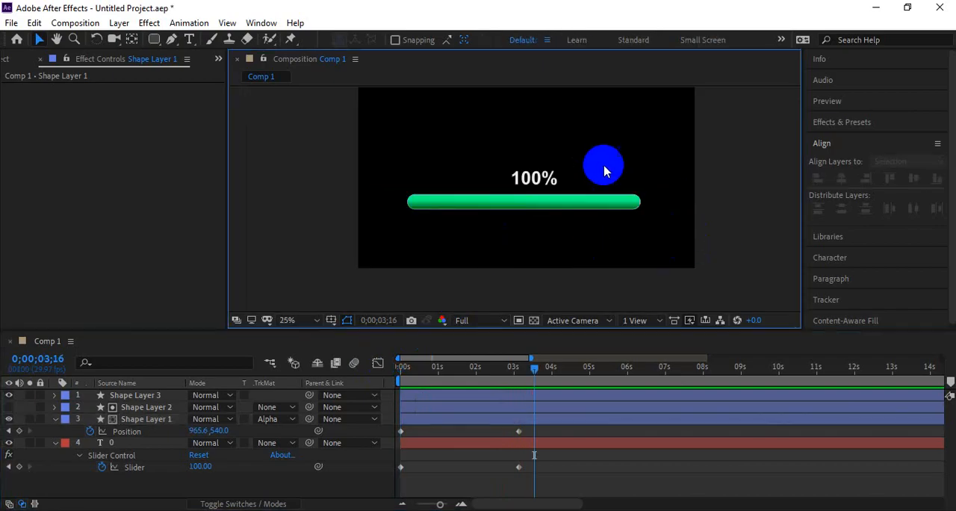
click(475, 409)
drag(464, 368, 382, 375)
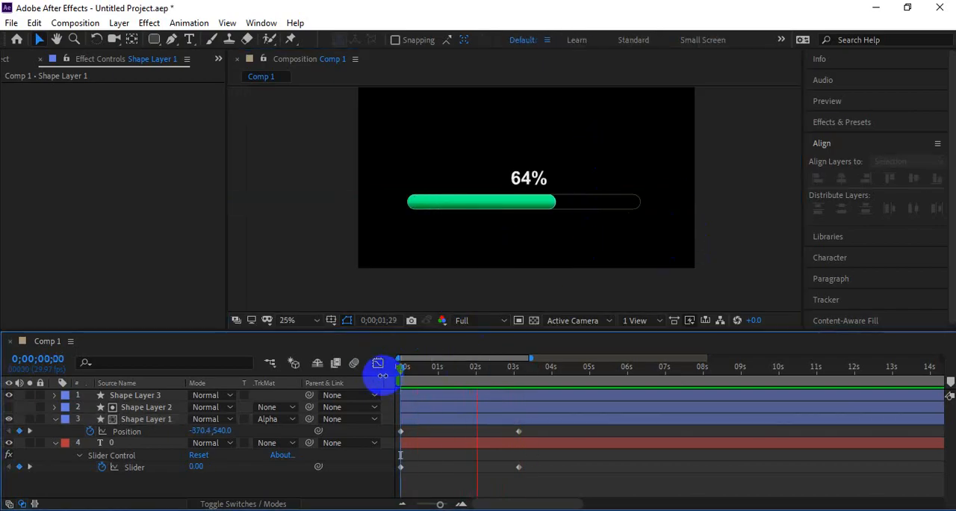
key(grave)
scroll(521, 341, up, 1)
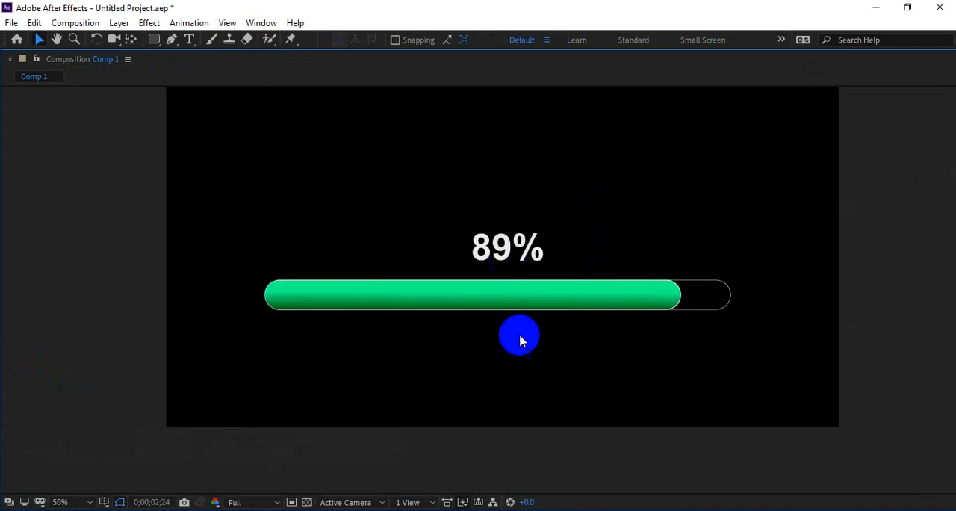
key(space)
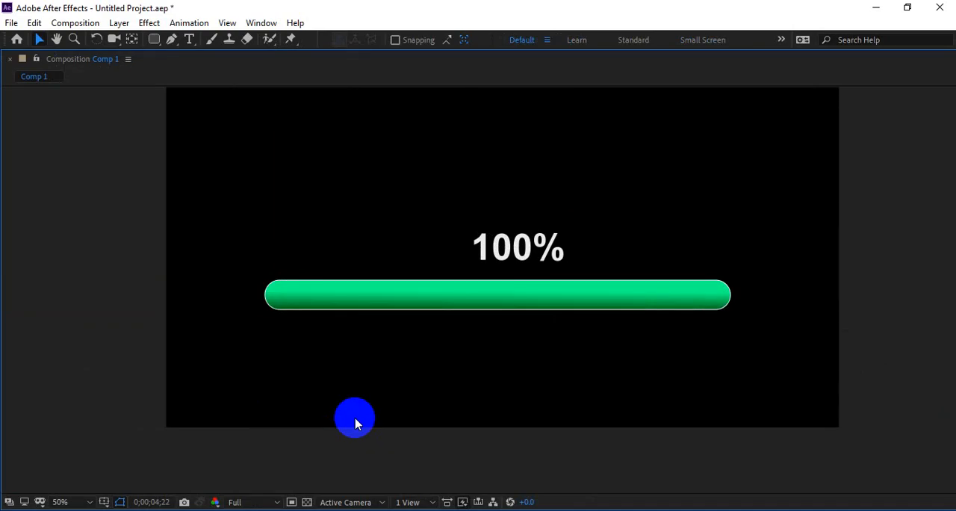
Step: End the work area at 0;00;03;17 and preview the looping animation in the maximized composition view
key(grave)
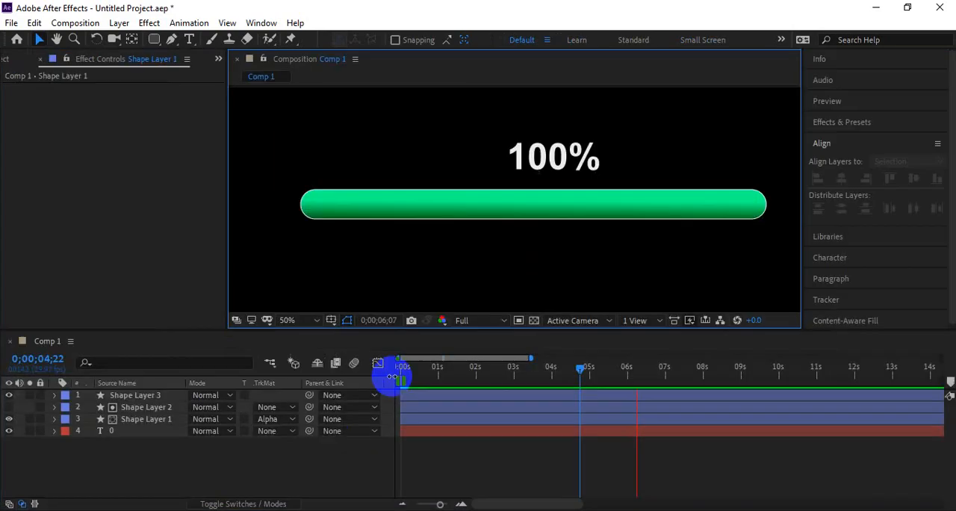
mouse_move(568, 386)
mouse_down()
mouse_move(395, 380)
mouse_move(536, 381)
mouse_up()
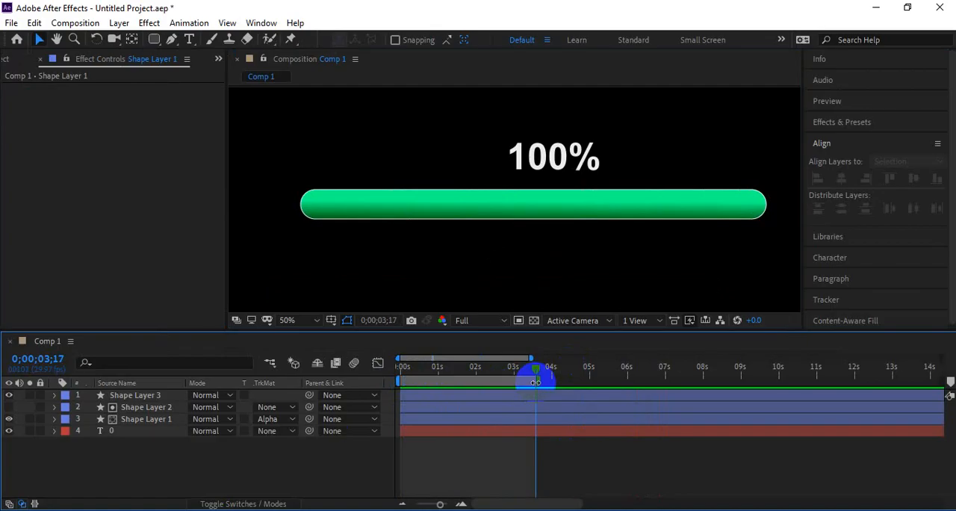
key(grave)
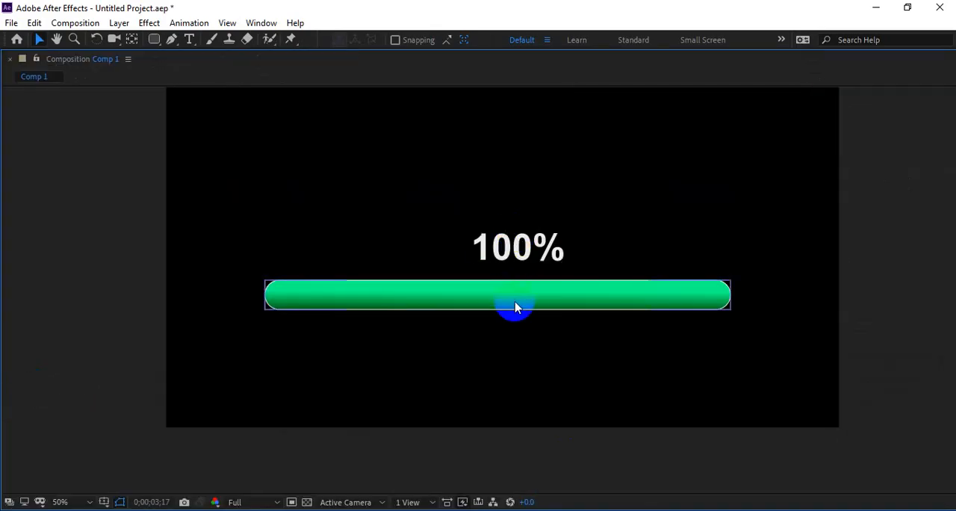
key(space)
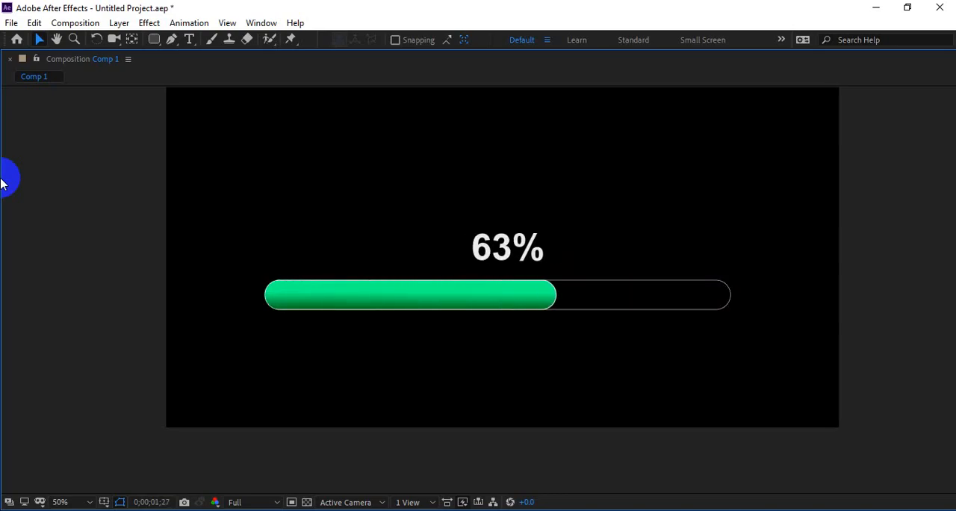
Step: Stop the preview, restore the full panel layout and return the playhead to 0 seconds with no layer selected
key(space)
key(grave)
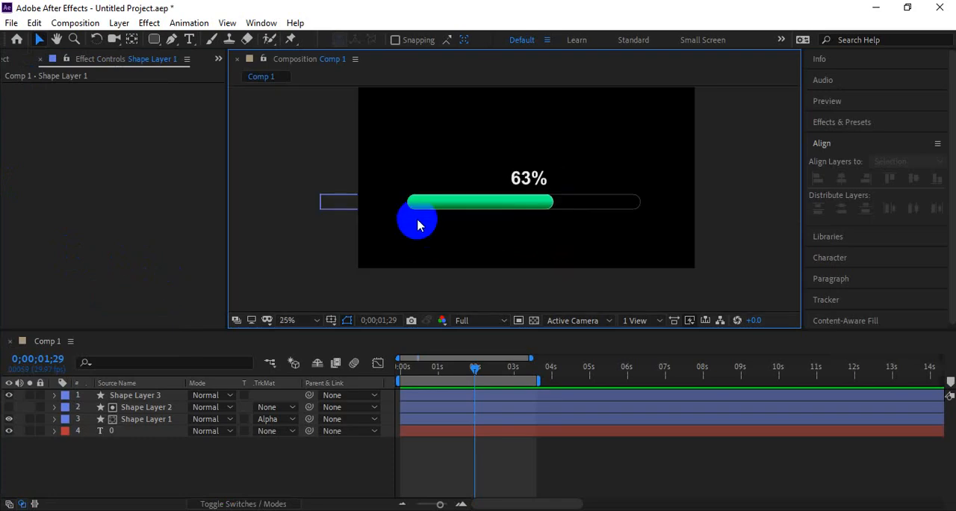
drag(472, 370, 401, 368)
click(277, 458)
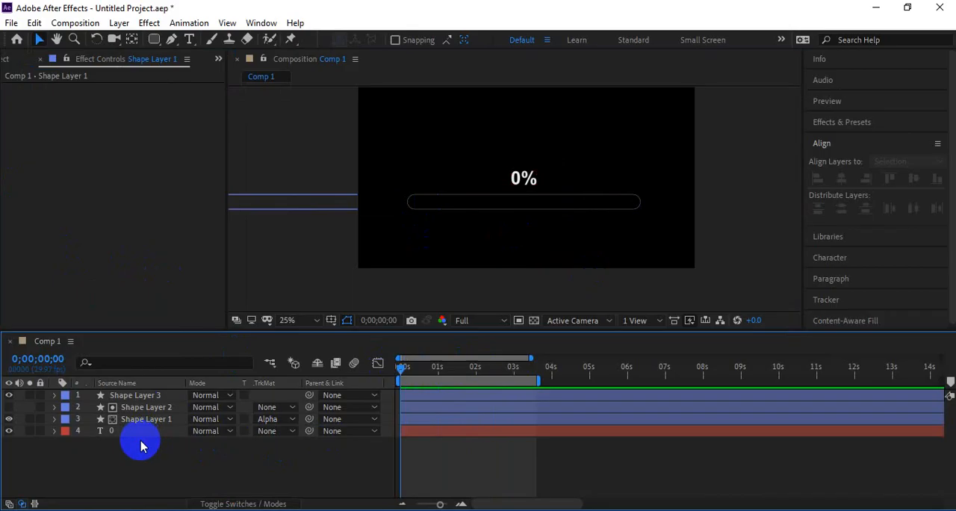
Step: Create a new composition with the default settings and draw a tall vertical rectangle left of its center
key(ctrl+n)
key(Return)
click(172, 266)
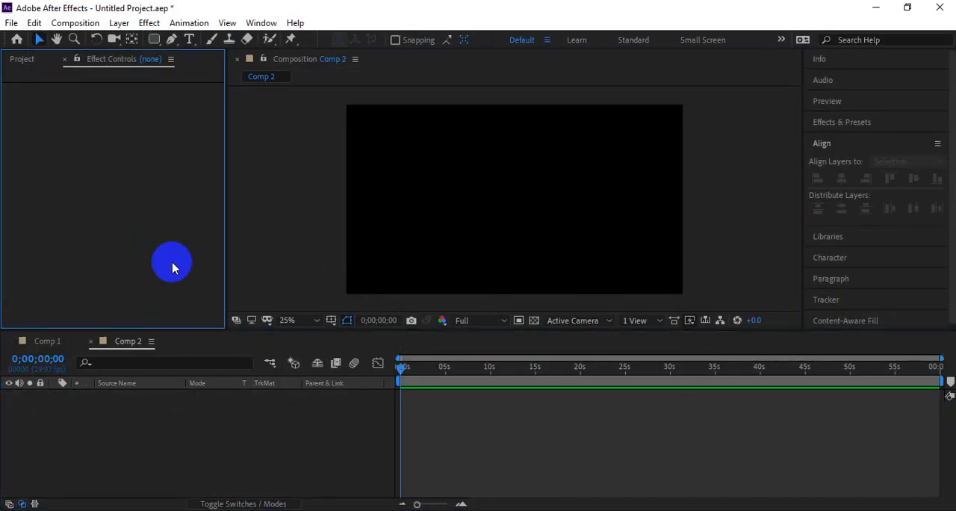
click(154, 40)
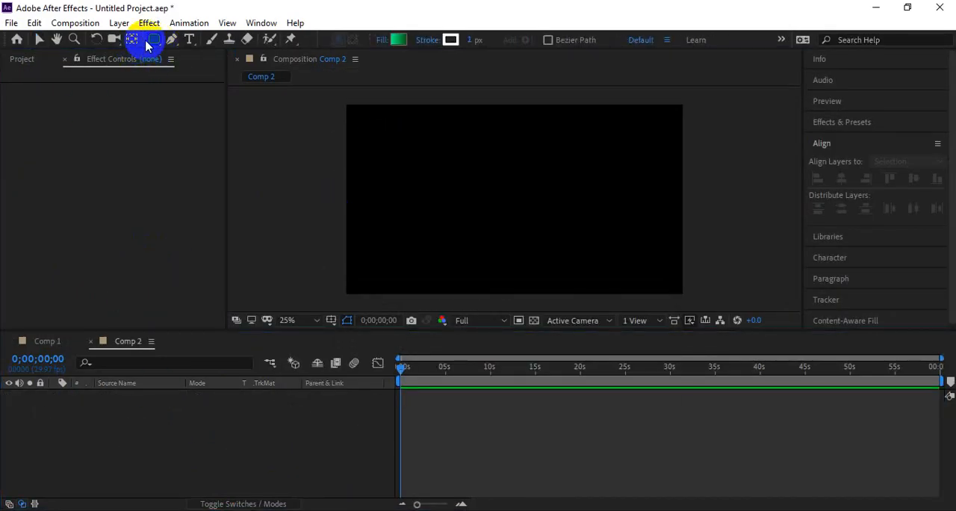
click(154, 39)
drag(436, 166, 468, 268)
Step: Change the rectangle's fill from gradient to solid, stretch it slightly taller and move it closer to the composition's center
click(382, 39)
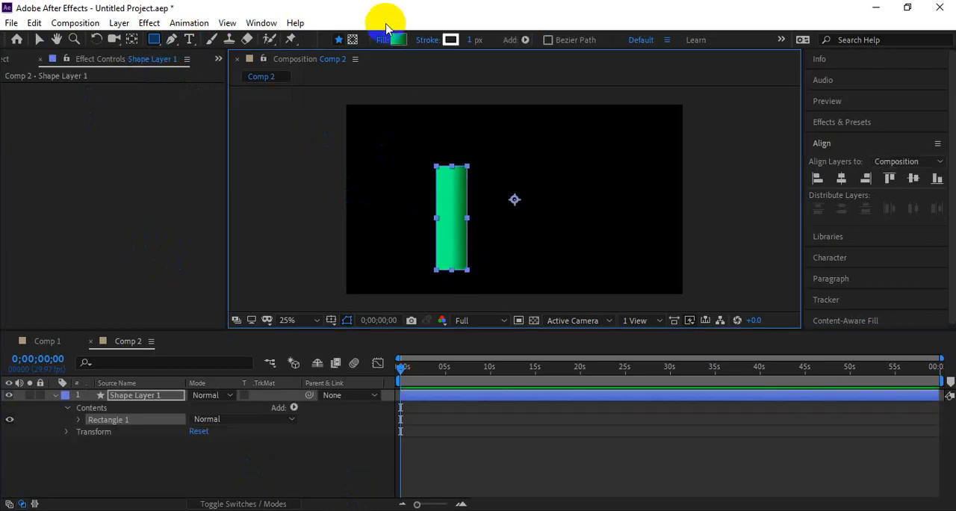
click(585, 226)
click(608, 303)
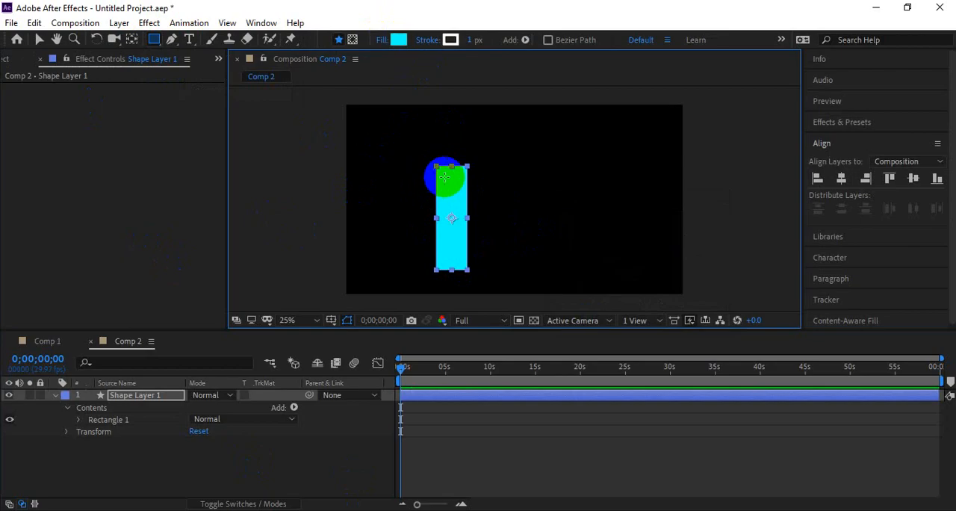
key(v)
drag(451, 166, 451, 158)
drag(456, 189, 485, 188)
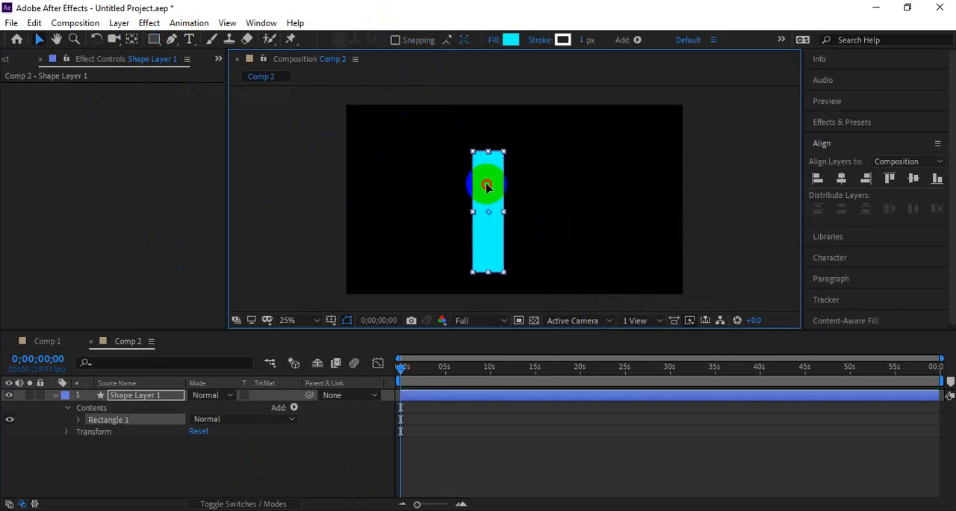
Step: Copy the percentage counter text layer from Comp 1 into Comp 2, above the rectangle layer
click(47, 340)
click(128, 443)
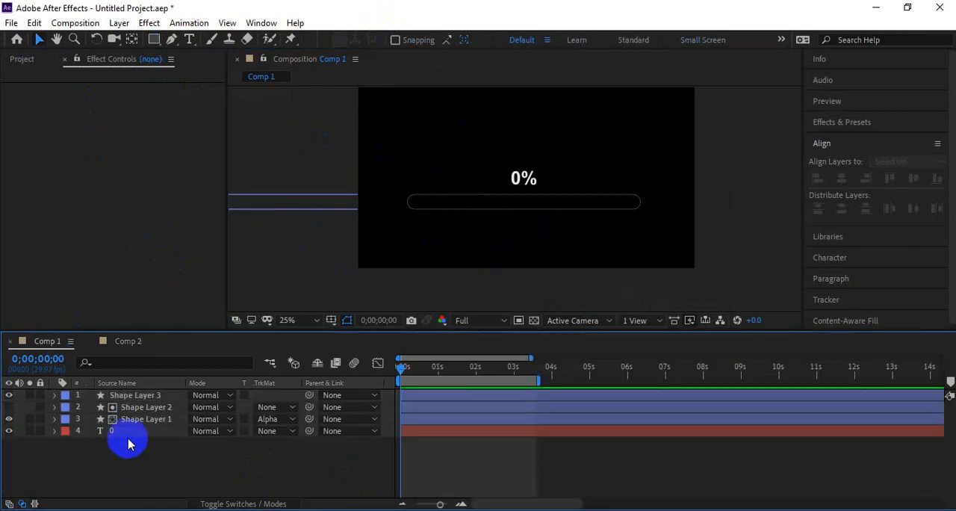
drag(135, 430, 243, 406)
Step: Preview the pasted counter in Comp 2 and reveal its Slider keyframes in the timeline
key(space)
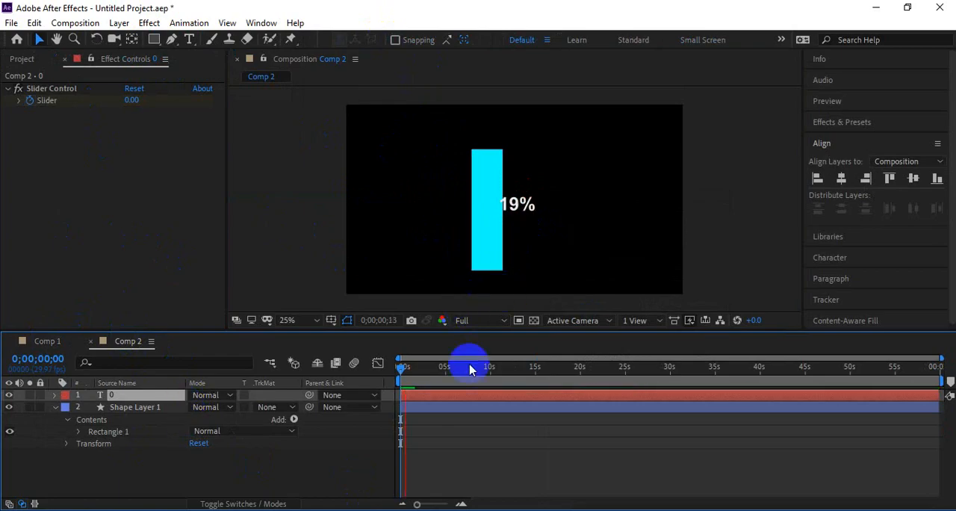
key(space)
key(u)
drag(412, 372, 393, 370)
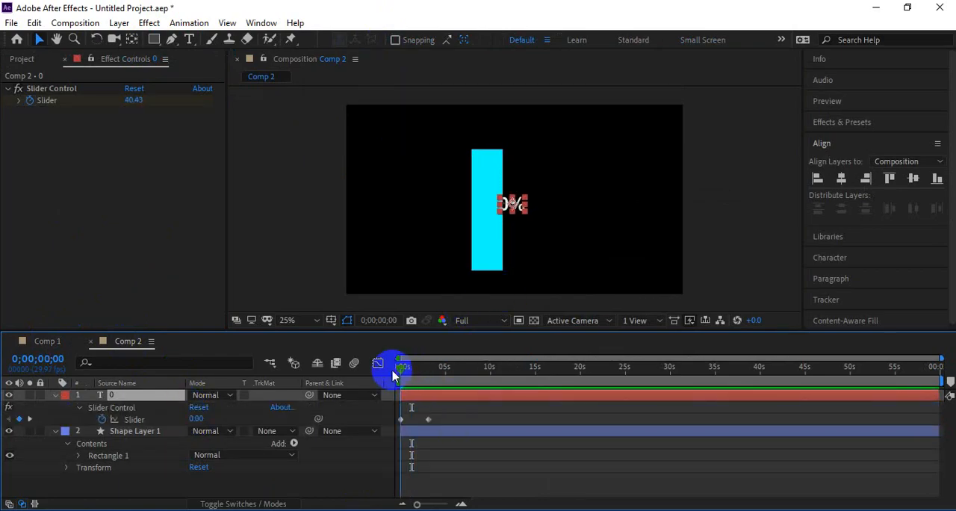
key(space)
key(space)
Step: Move the percentage counter to the right of the bar and narrow the bar to about 82% of its width
drag(515, 206, 574, 181)
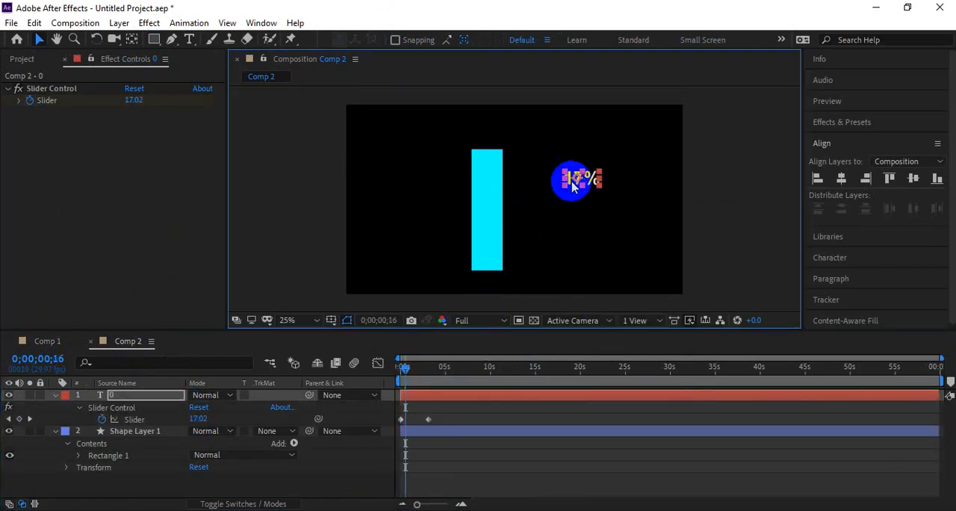
click(487, 205)
drag(488, 205, 502, 219)
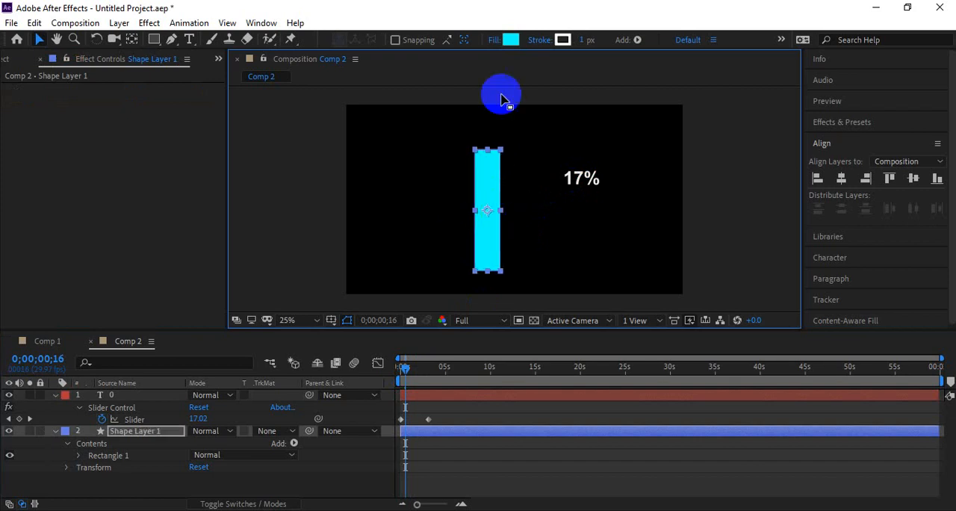
Step: Change the vertical bar's solid fill color to bright green
click(511, 40)
mouse_move(200, 299)
mouse_down()
mouse_move(198, 311)
mouse_move(203, 301)
mouse_up()
click(313, 171)
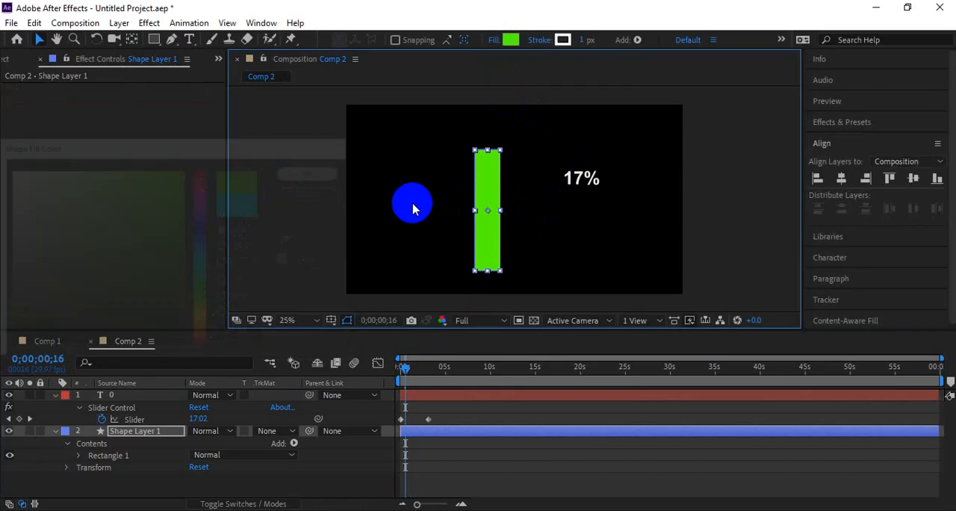
Step: Keyframe the bar's Scale, placing the full-height keyframe near 3 seconds and setting the vertical scale to 0% at 0;00;00;02
key(s)
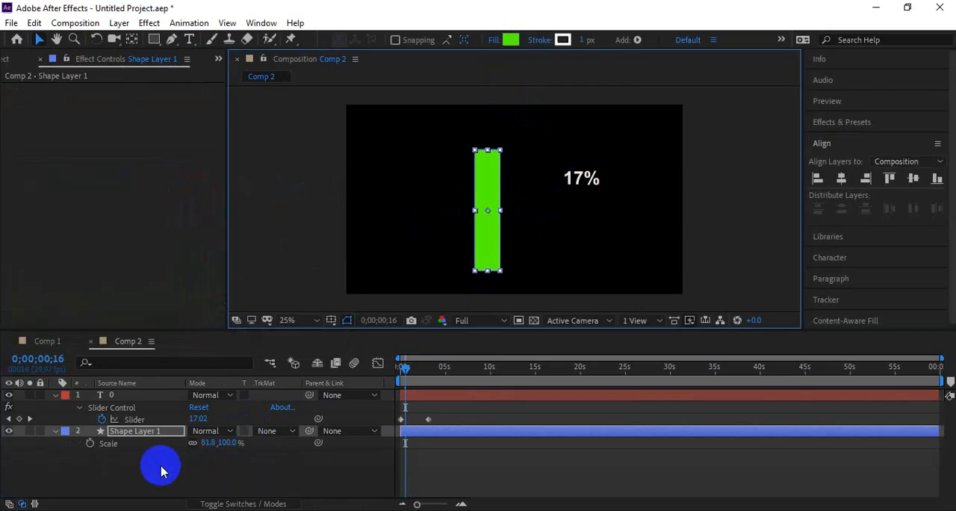
click(90, 443)
drag(408, 446, 426, 444)
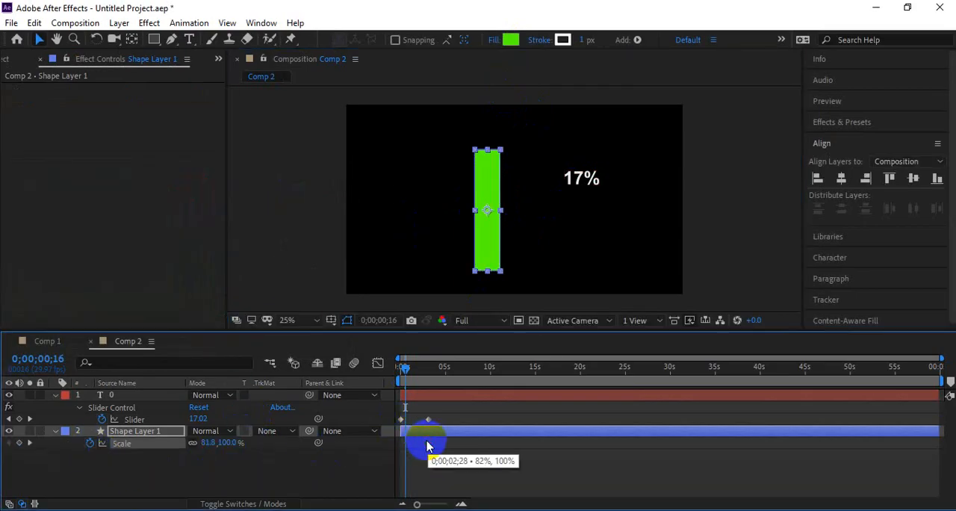
drag(406, 366, 402, 367)
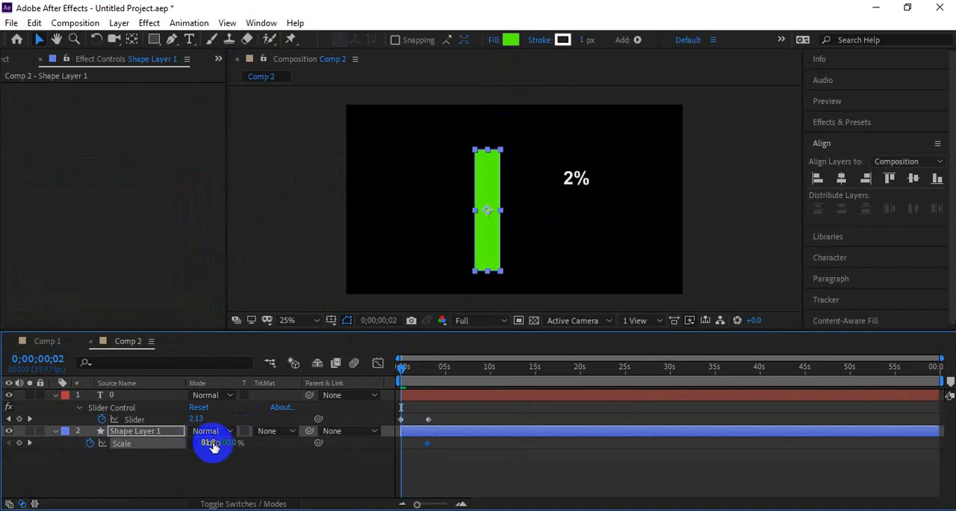
click(224, 444)
text(0)
click(334, 462)
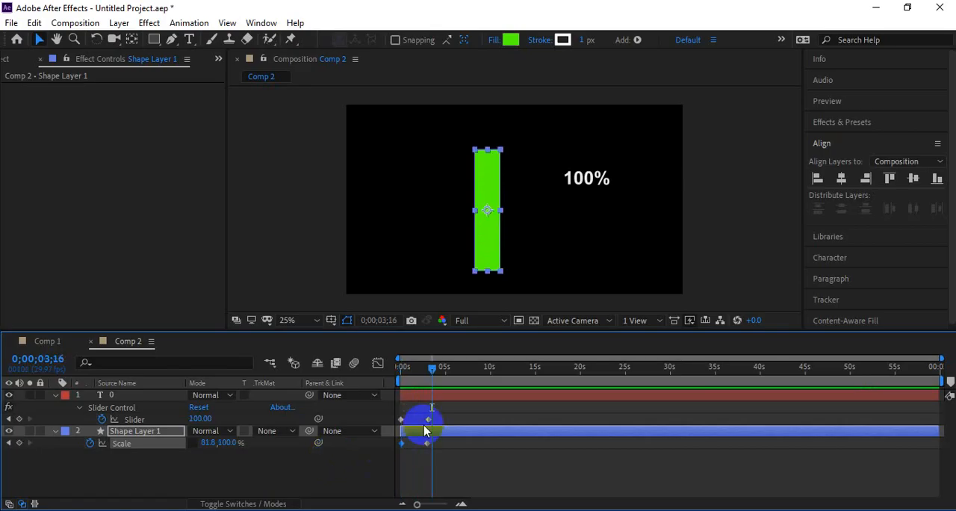
Step: Line up the bar's final Scale keyframe with the counter's last Slider keyframe and scrub to check the timing
drag(429, 366, 402, 381)
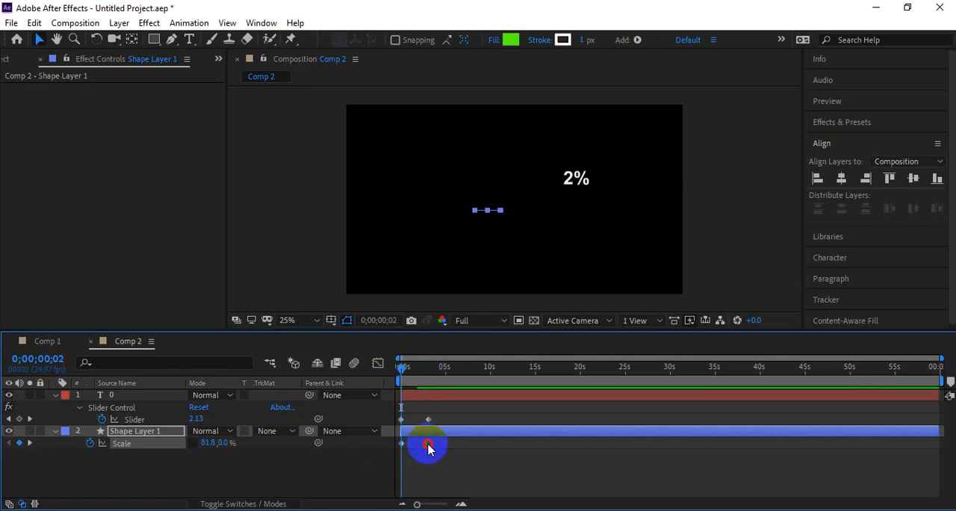
click(428, 445)
click(419, 367)
drag(421, 367, 431, 369)
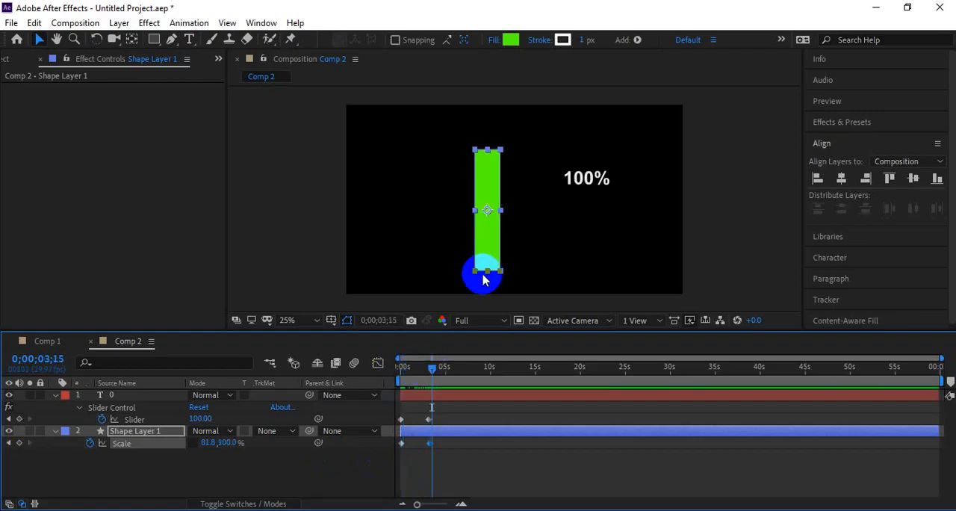
Step: Move the bar's anchor point to its bottom edge and preview the bar growing upward from 0 seconds
click(131, 39)
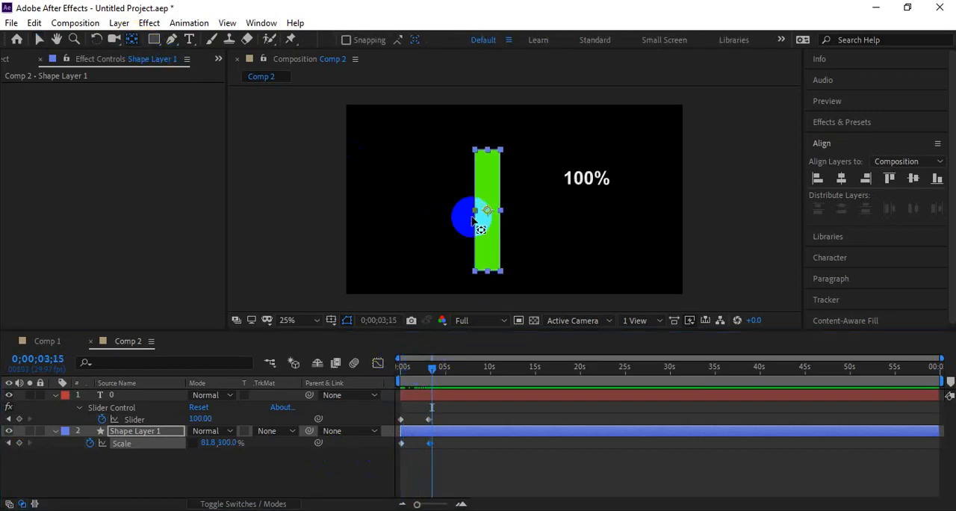
drag(486, 212, 486, 282)
drag(431, 366, 396, 380)
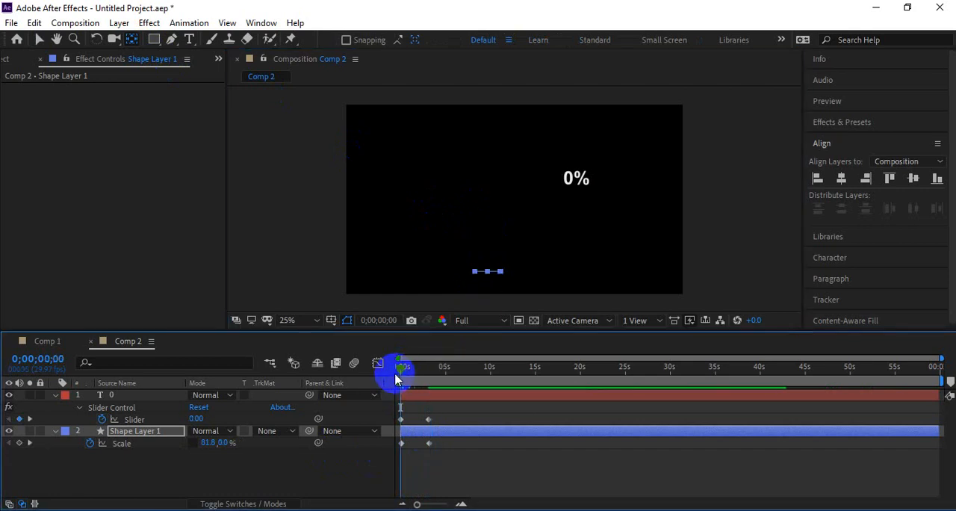
key(space)
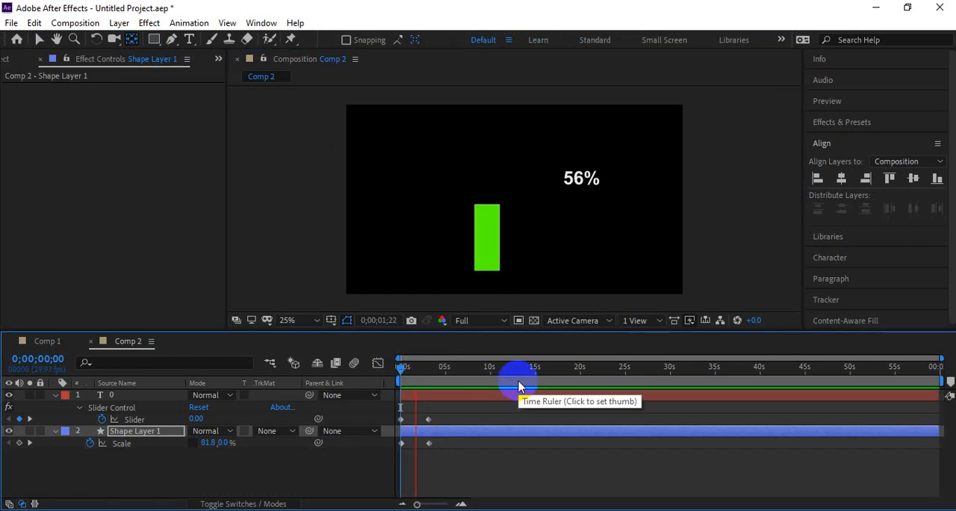
key(space)
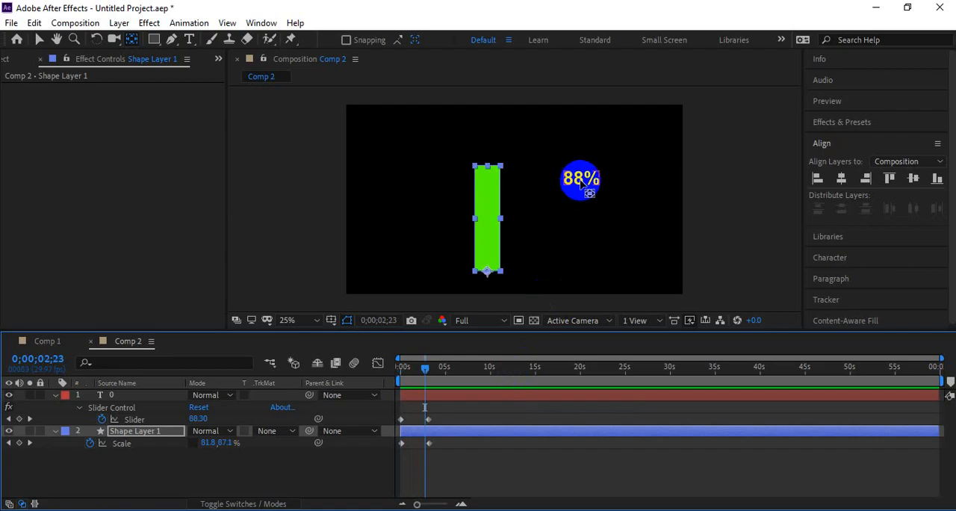
click(430, 447)
drag(420, 366, 400, 376)
Step: Move the percentage counter above the low end of the bar, shrink it to about the bar's width and center it horizontally
click(566, 183)
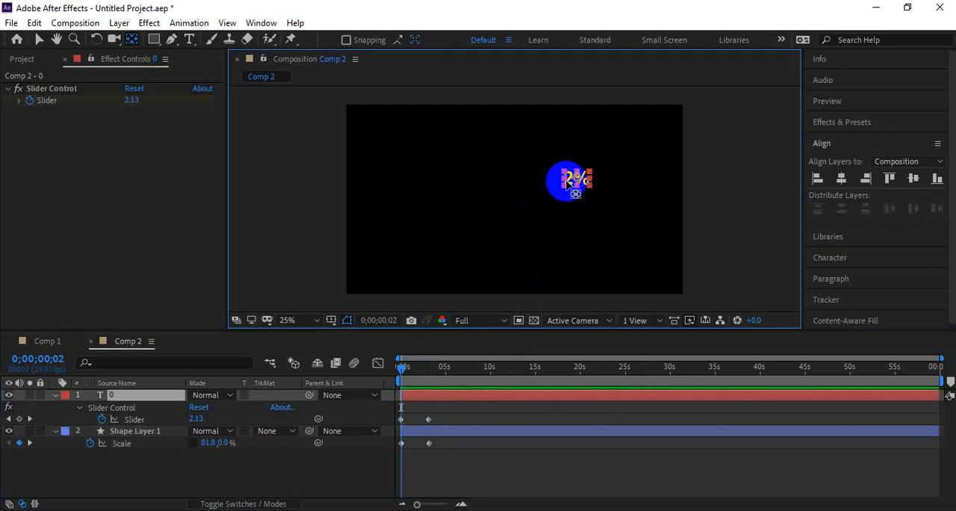
drag(569, 187, 479, 263)
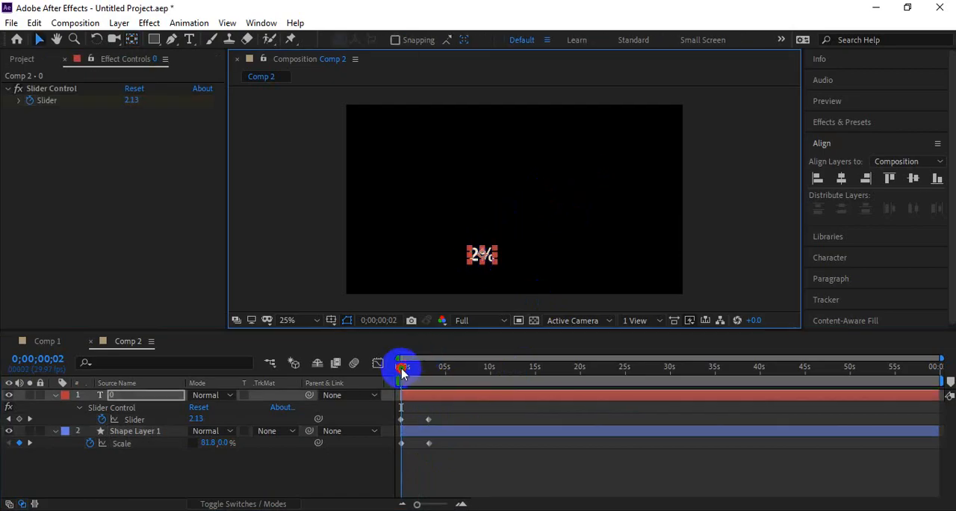
drag(401, 367, 406, 367)
scroll(480, 287, up, 2)
drag(484, 273, 499, 170)
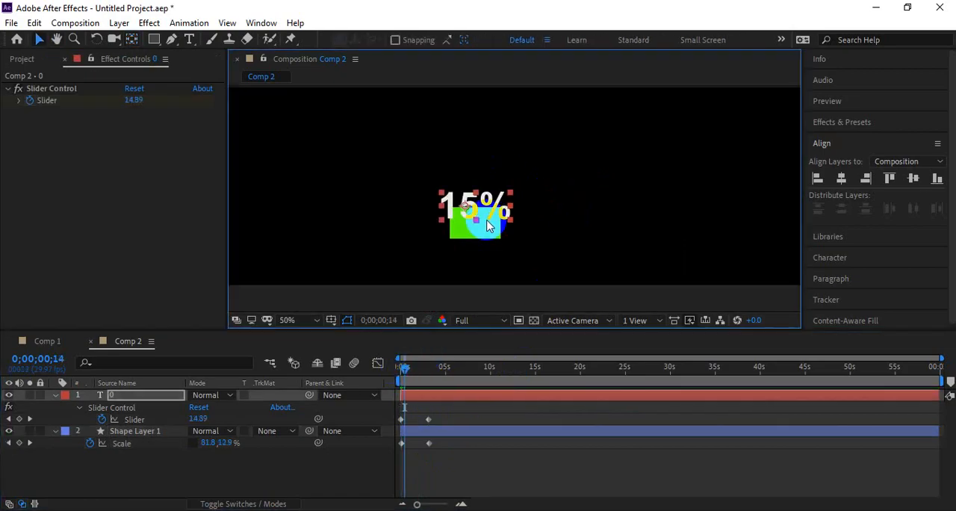
mouse_move(487, 203)
mouse_down()
mouse_move(488, 183)
mouse_move(512, 192)
mouse_move(499, 206)
mouse_up()
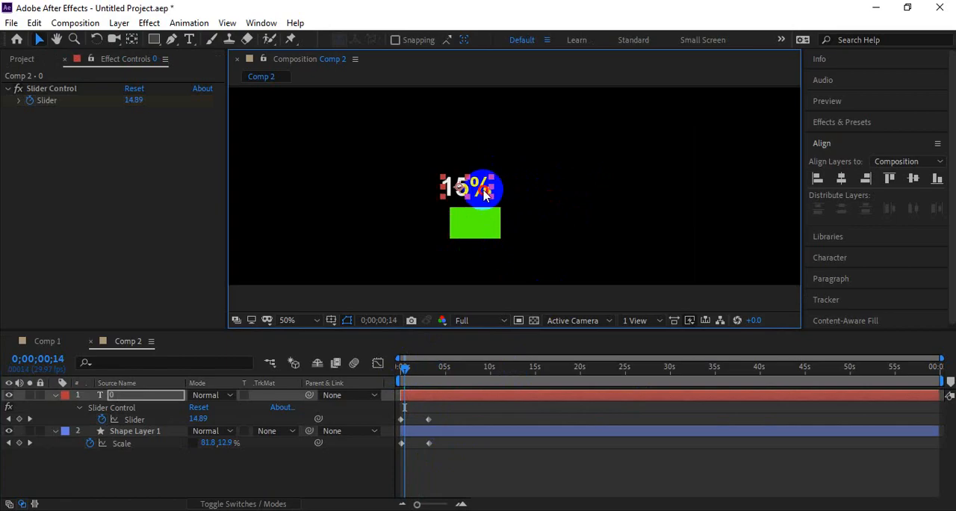
drag(484, 192, 493, 193)
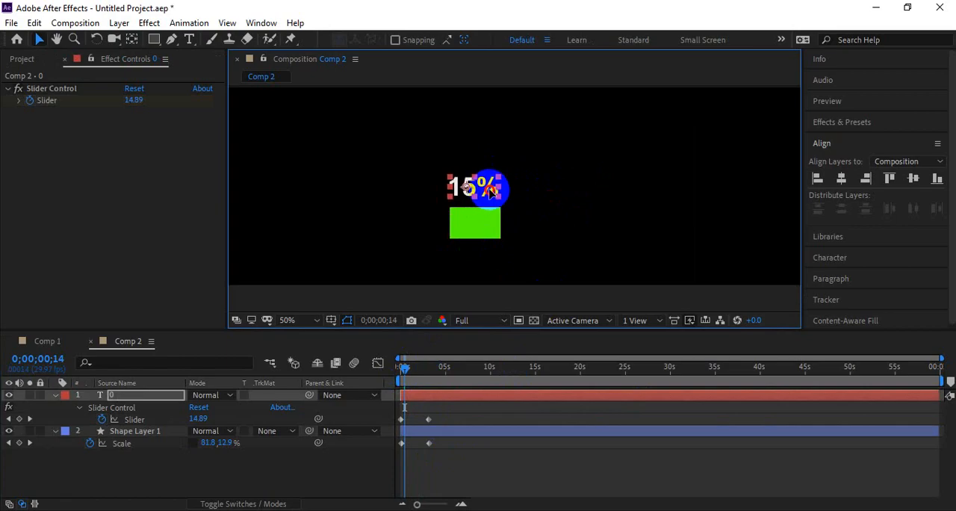
Step: Lower the counter to sit just above the bar's base, checking its placement on the first few frames
click(403, 368)
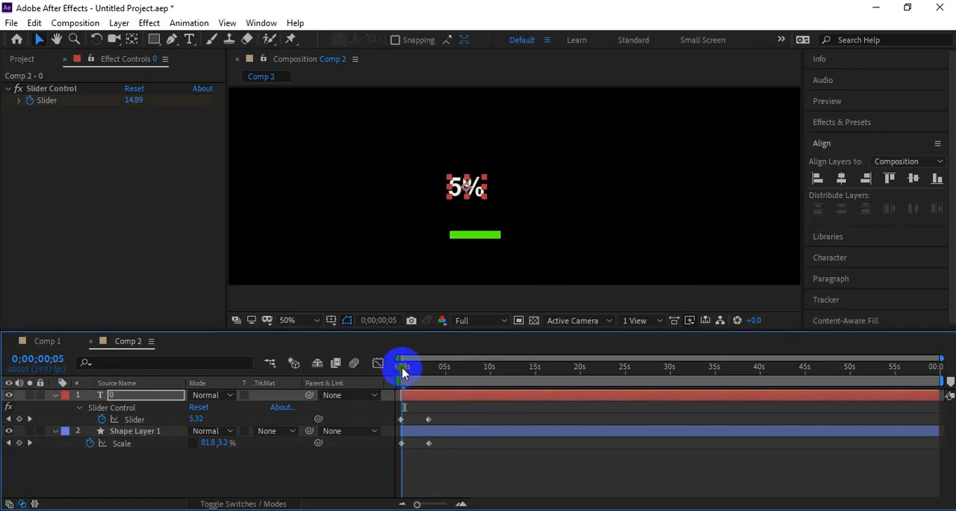
drag(472, 187, 486, 211)
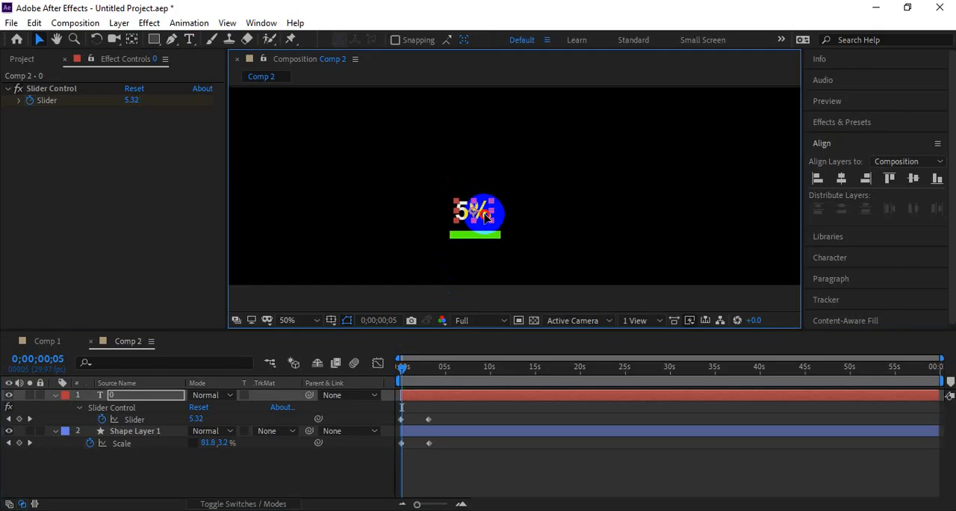
click(403, 368)
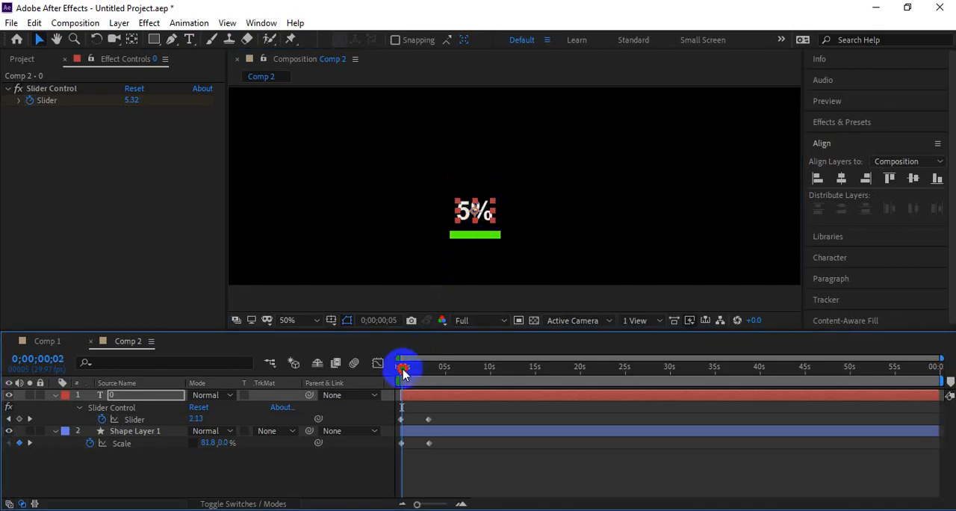
drag(482, 213, 482, 216)
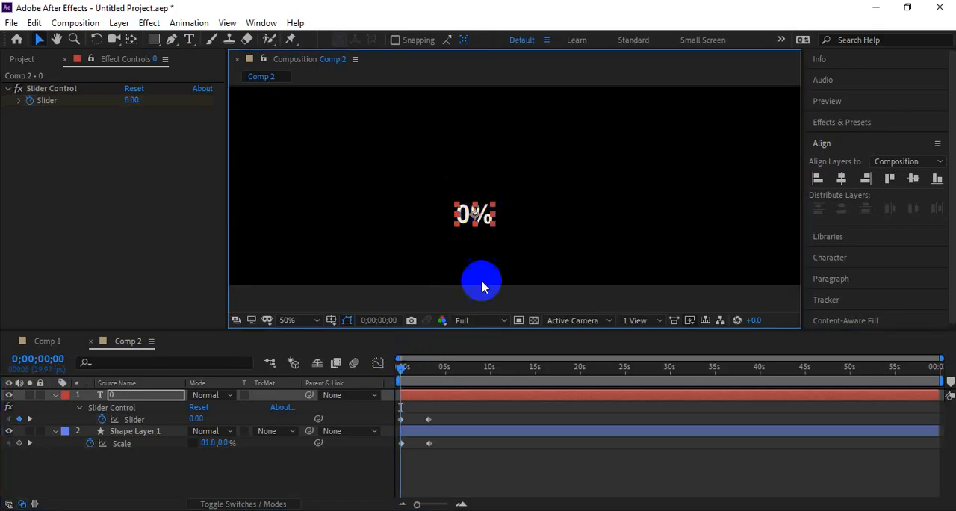
Step: Keyframe the counter's Position at 0 seconds and move the counter just above the bar's top at 0;00;03;08
key(p)
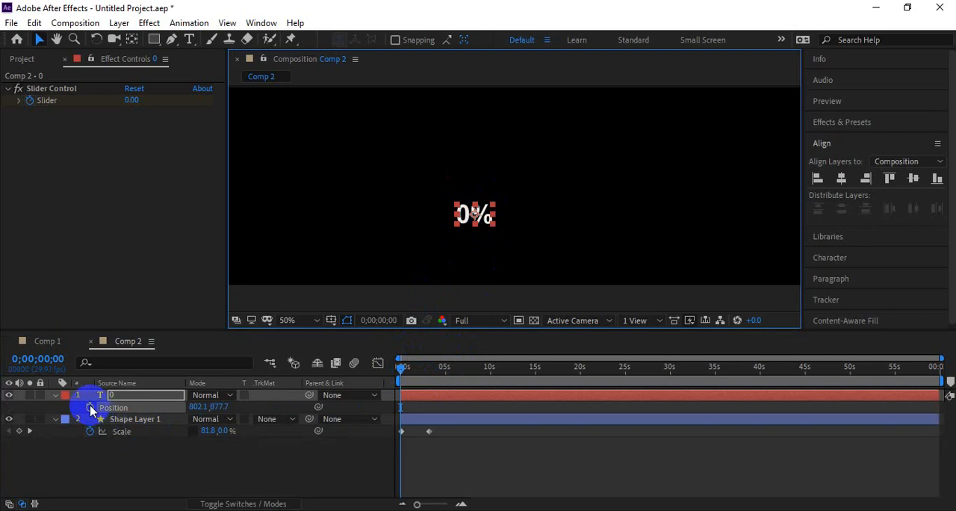
click(89, 407)
drag(440, 374, 431, 375)
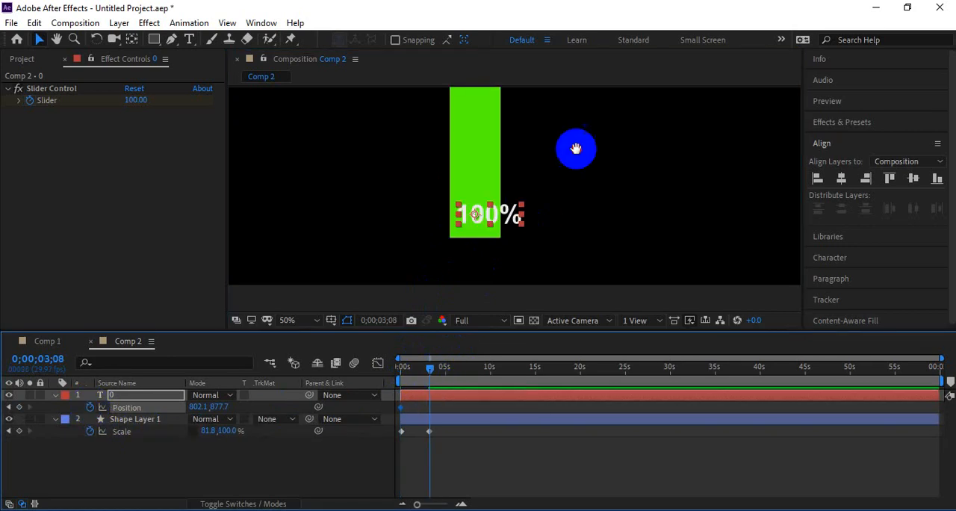
drag(490, 284, 485, 174)
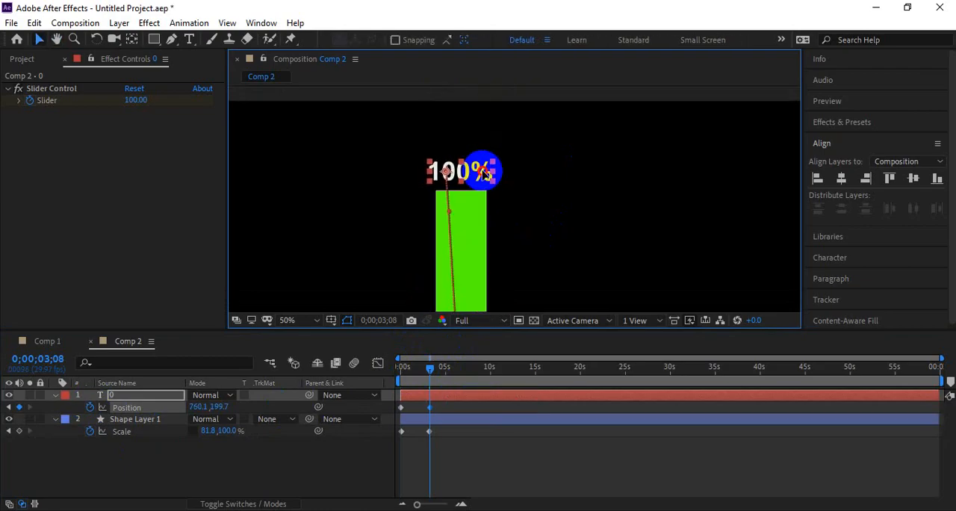
Step: Preview the green bar and its percentage counter rising together from 0 seconds, replaying the first few seconds several times
scroll(514, 185, down, 1)
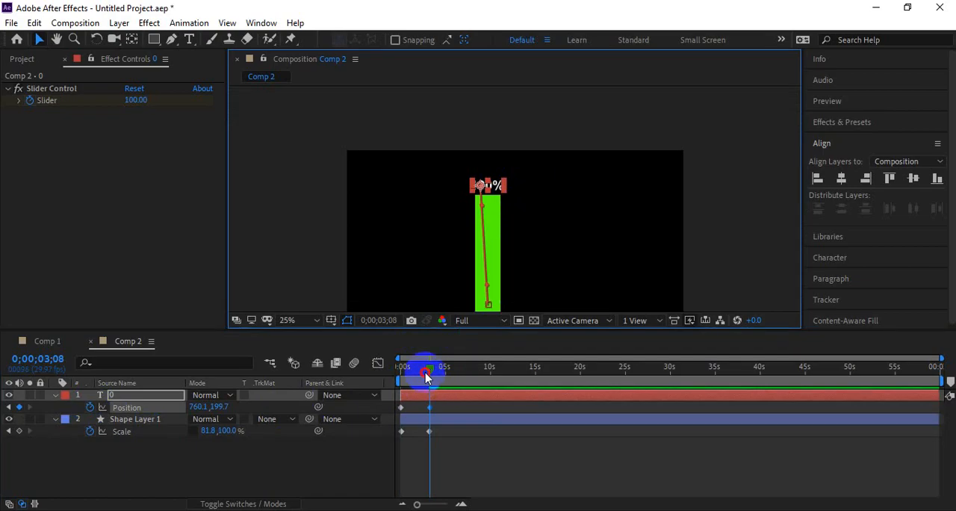
drag(425, 374, 397, 372)
drag(510, 246, 485, 196)
click(716, 211)
drag(579, 210, 583, 222)
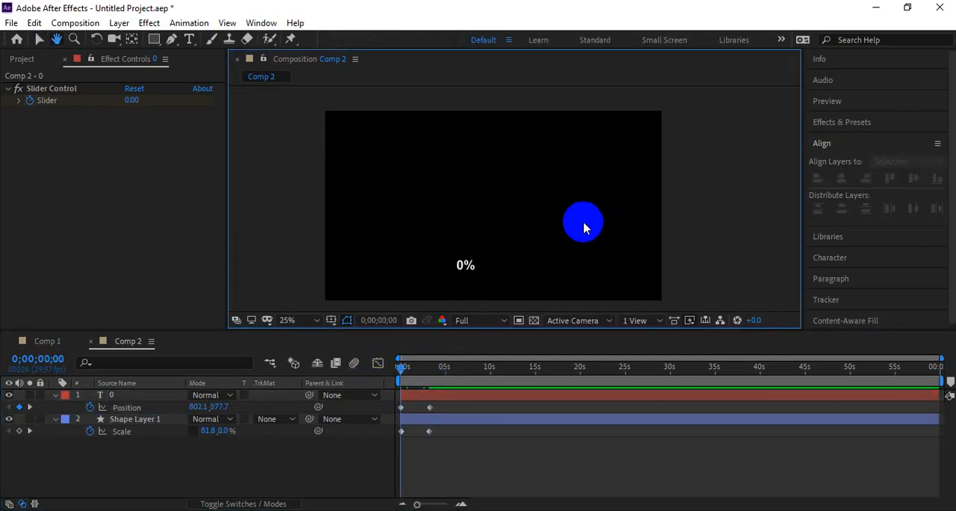
key(space)
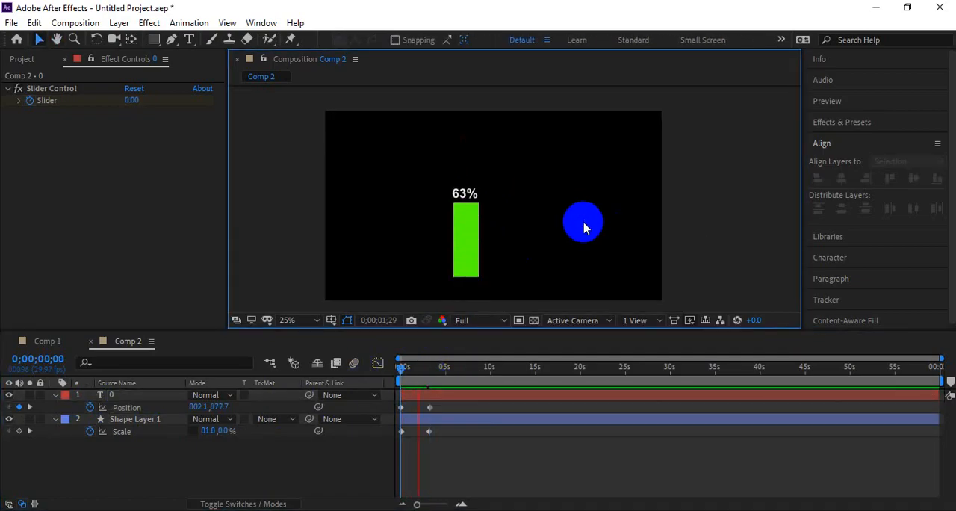
click(404, 366)
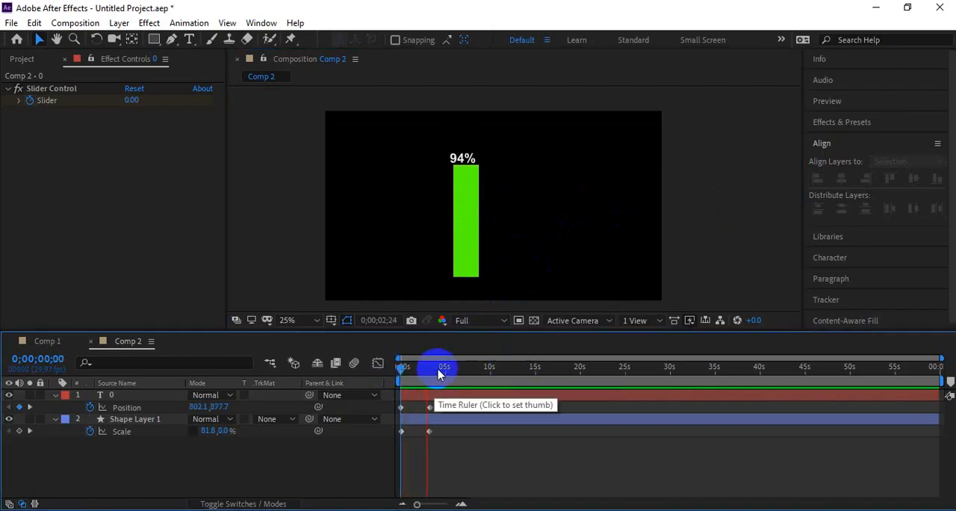
key(space)
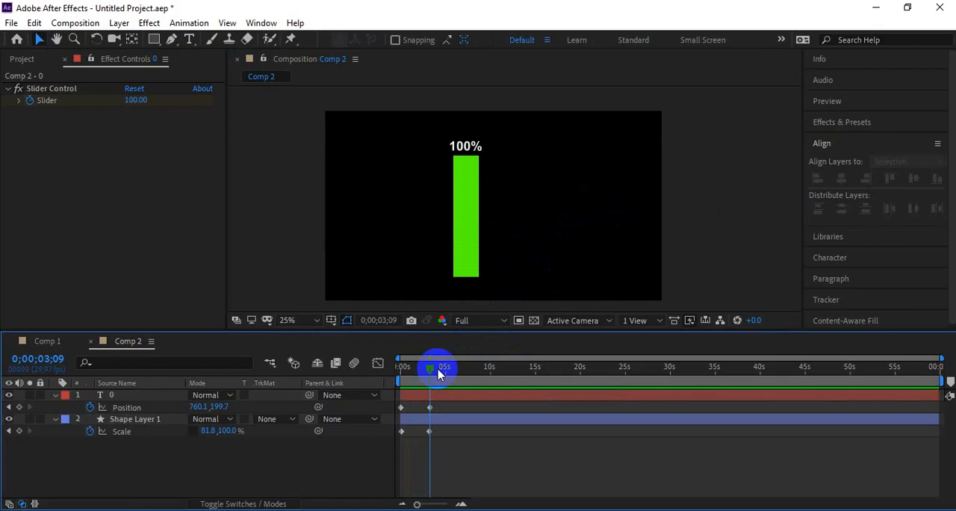
drag(438, 374, 395, 388)
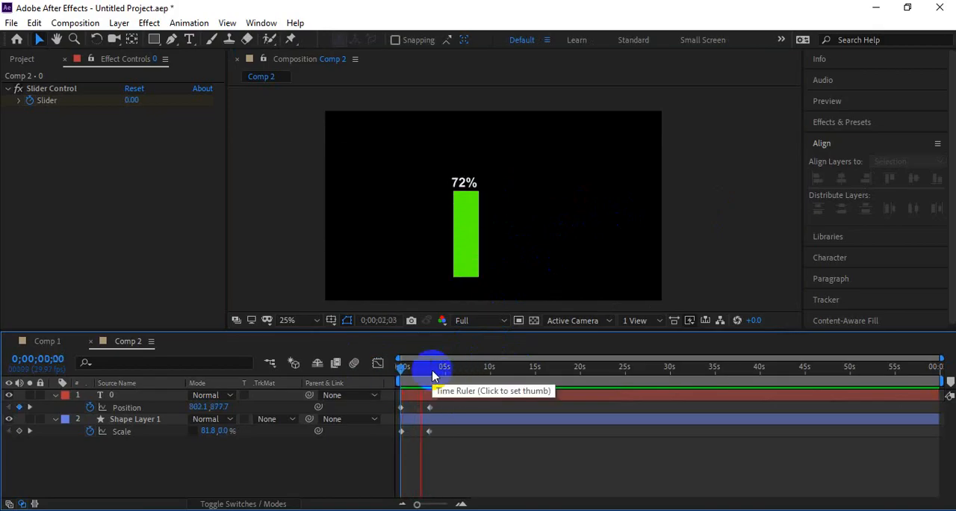
drag(430, 366, 381, 381)
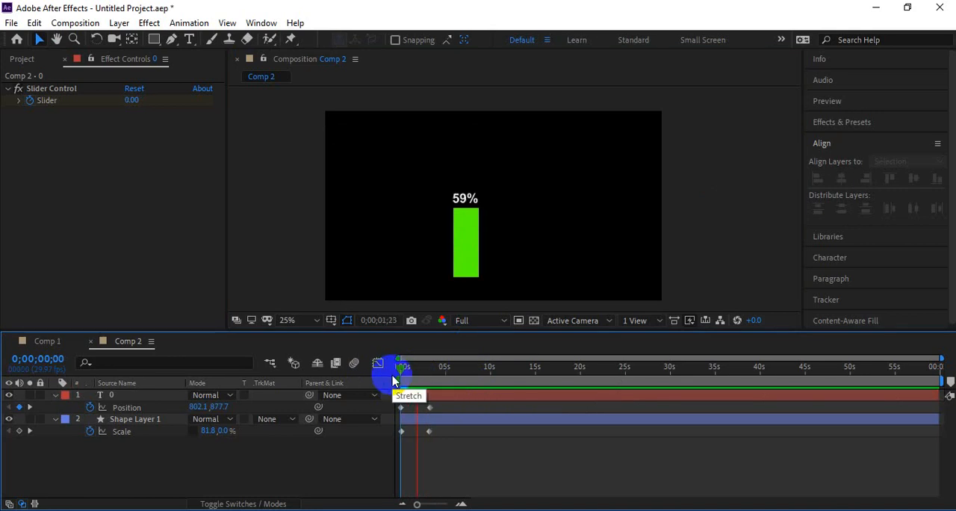
key(space)
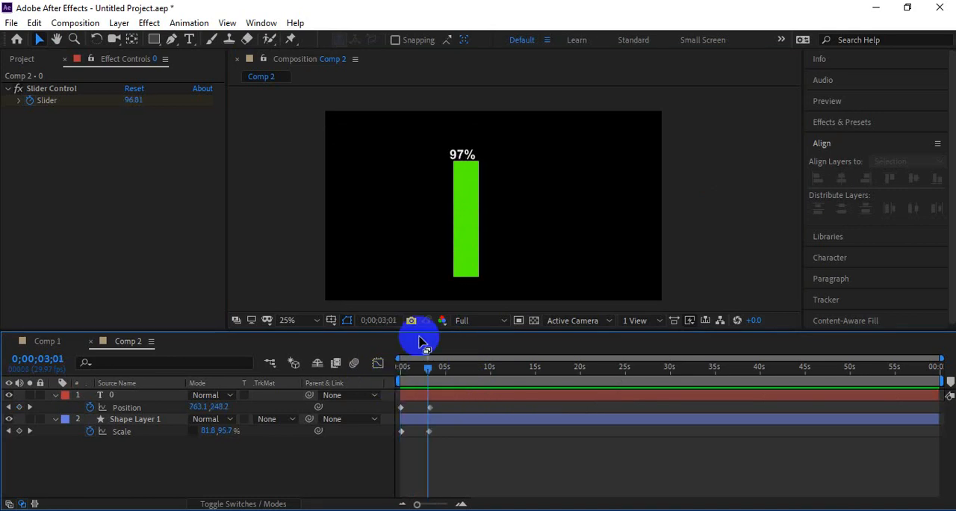
Step: Duplicate the counter and bar layers together at 0;00;03;27, bring the copies to the front and place them just right of the originals
mouse_move(432, 365)
mouse_down()
mouse_move(407, 377)
mouse_move(435, 366)
mouse_up()
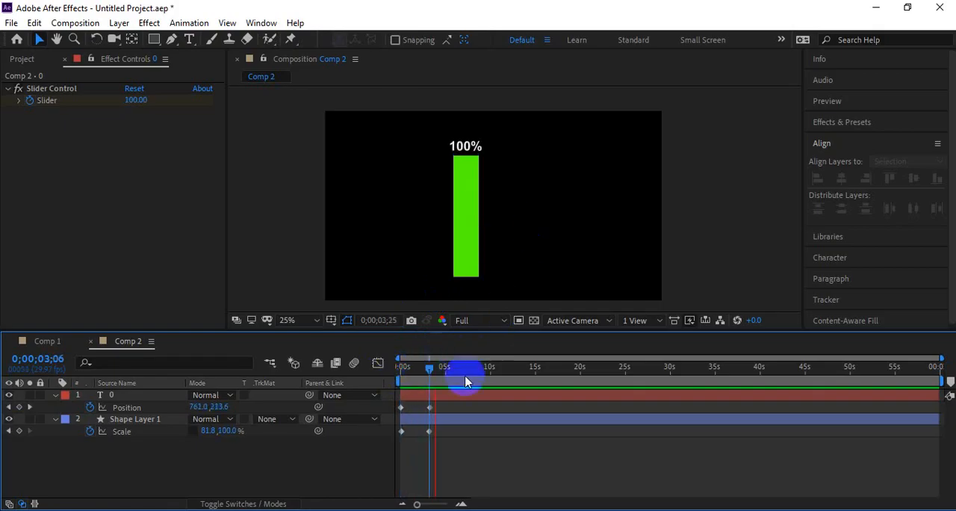
click(133, 419)
ctrl+click(136, 396)
key(ctrl+d)
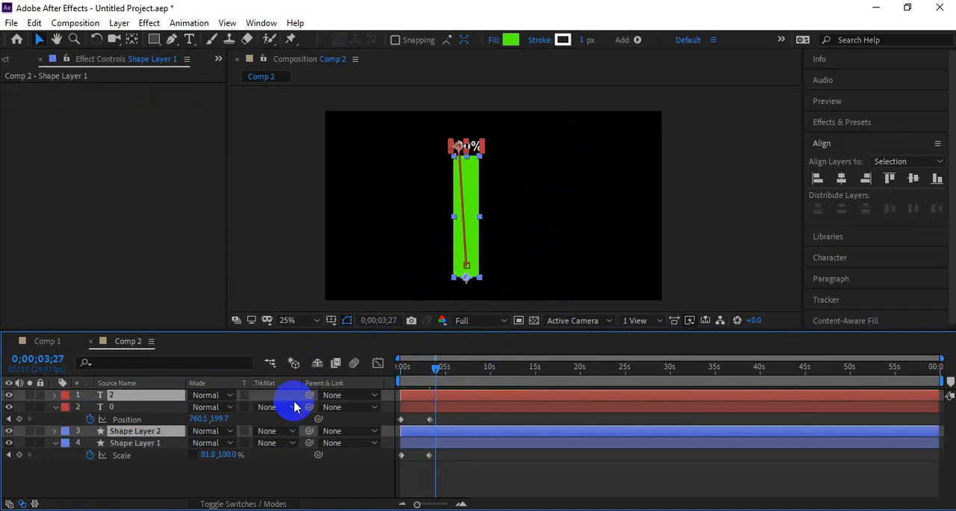
key(ctrl+])
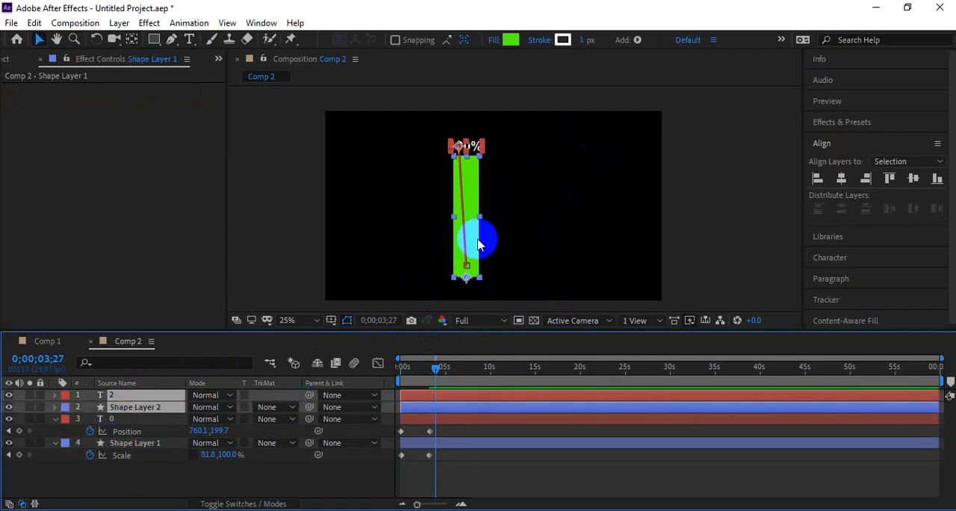
click(484, 240)
drag(483, 241, 514, 278)
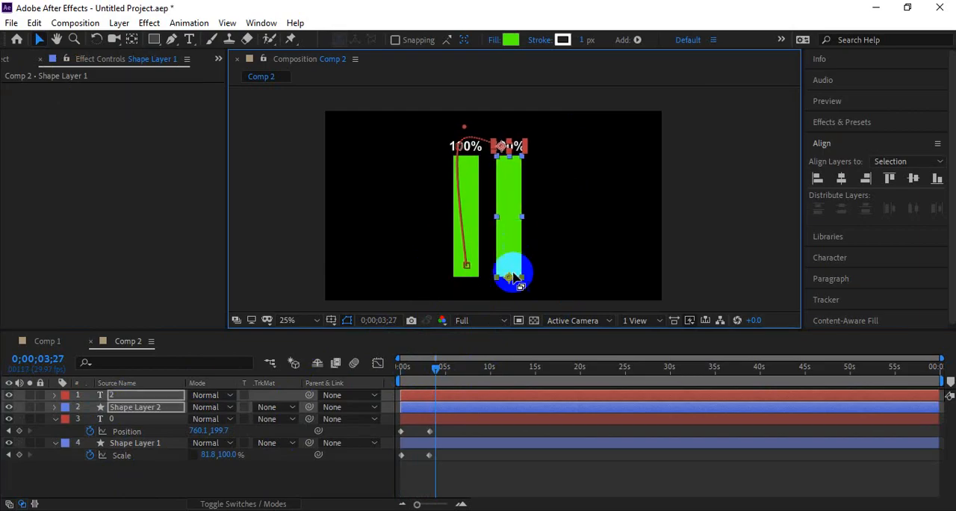
Step: Remove the Position keyframes from the duplicated percentage counter while keeping its Slider animation, and preview the result from 0 seconds
click(459, 475)
click(447, 405)
click(427, 397)
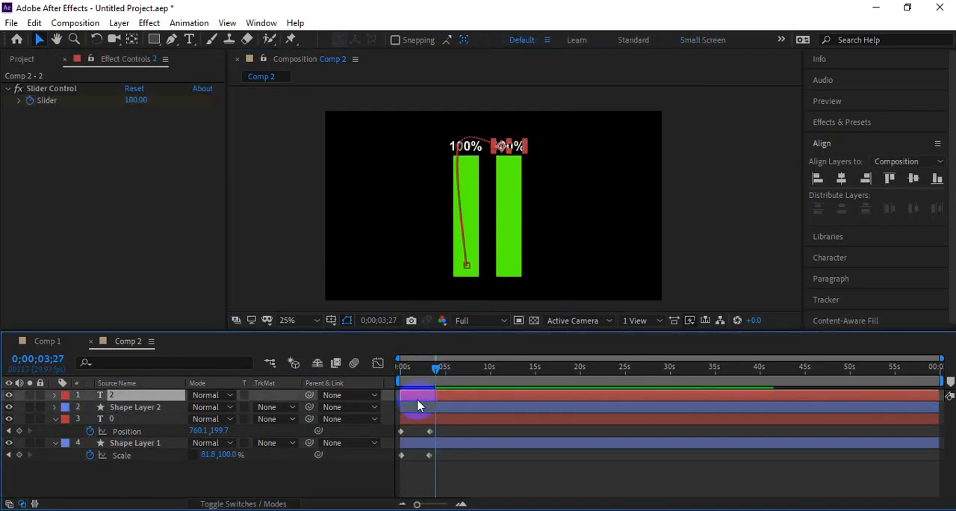
click(154, 418)
click(153, 394)
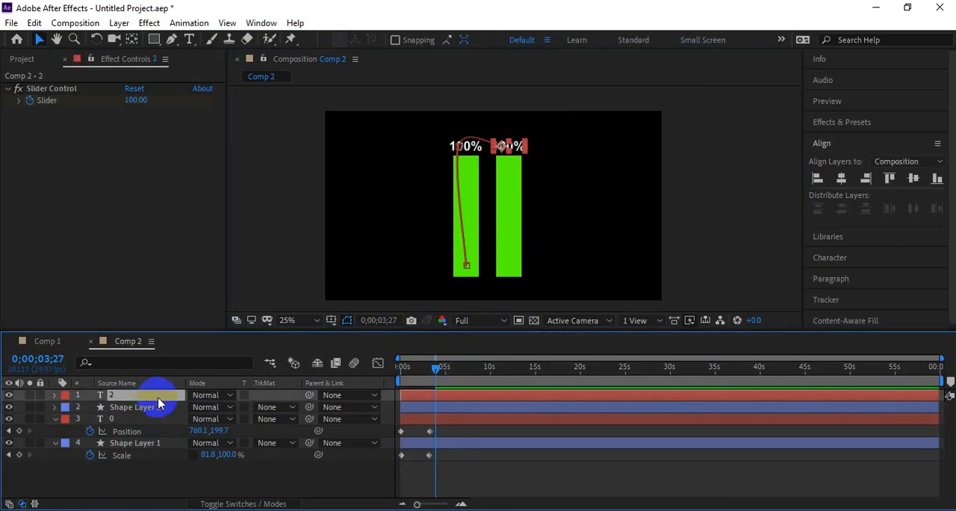
key(u)
click(89, 431)
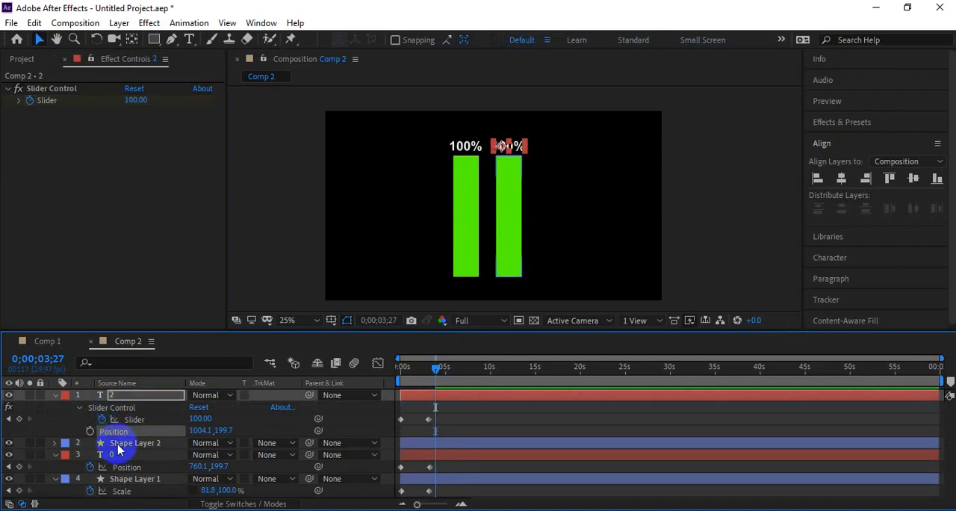
drag(439, 370, 391, 366)
key(space)
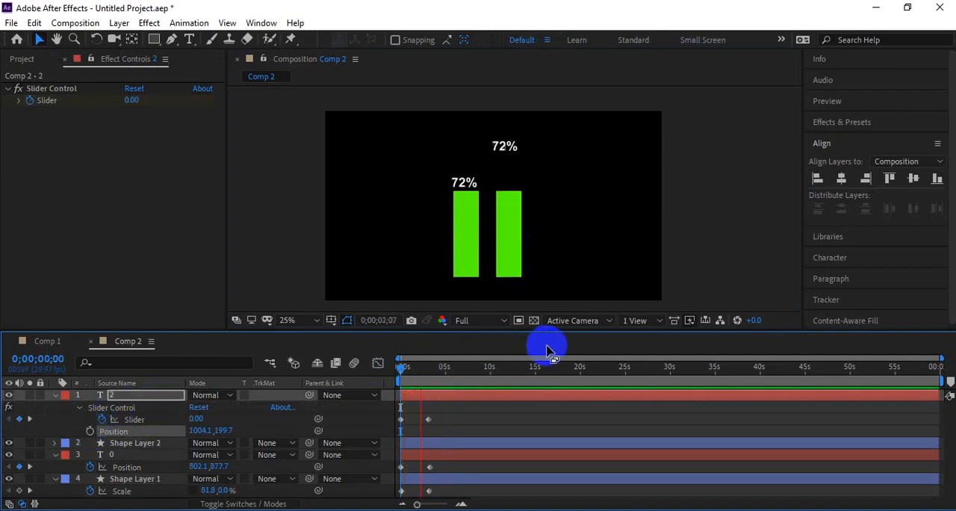
Step: Change the duplicated bar's fill color to orange FFAE00
click(513, 241)
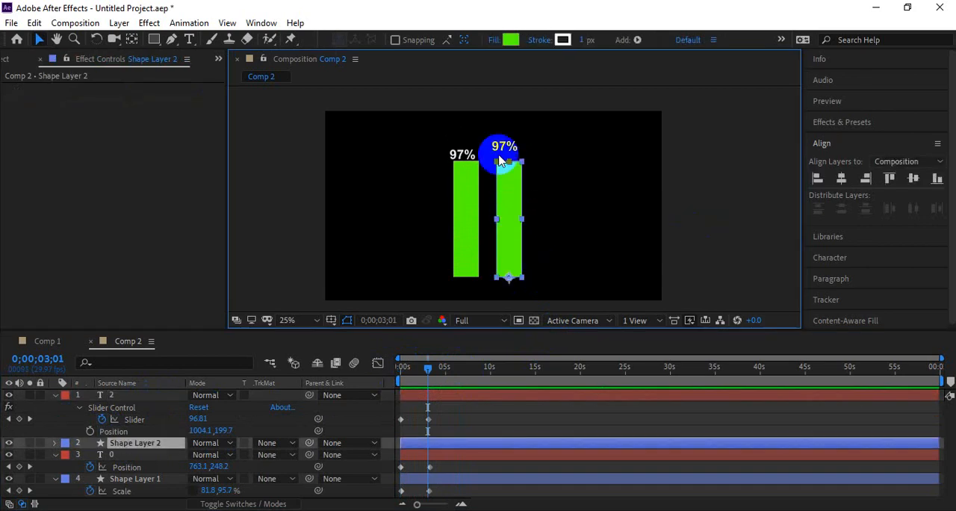
click(511, 39)
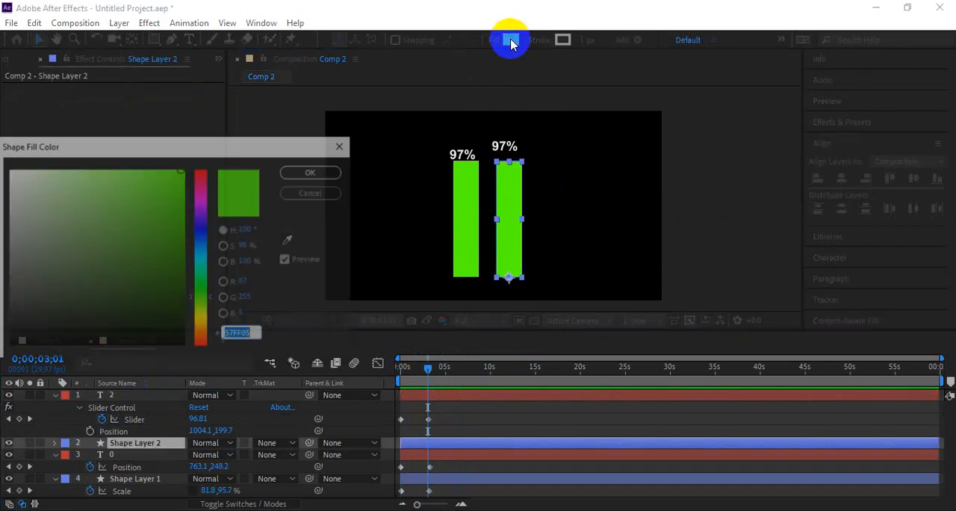
drag(180, 210, 183, 258)
drag(199, 299, 201, 324)
drag(179, 180, 201, 157)
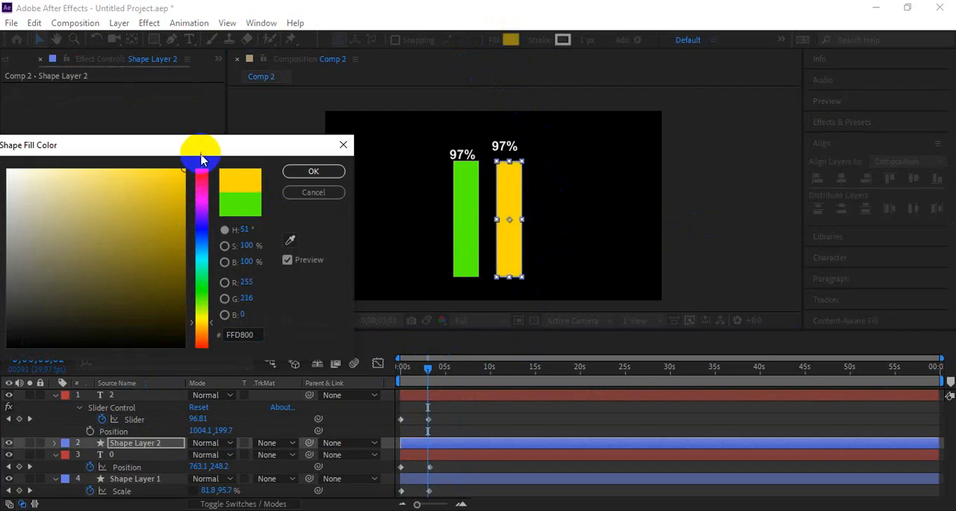
drag(203, 327, 202, 332)
click(310, 173)
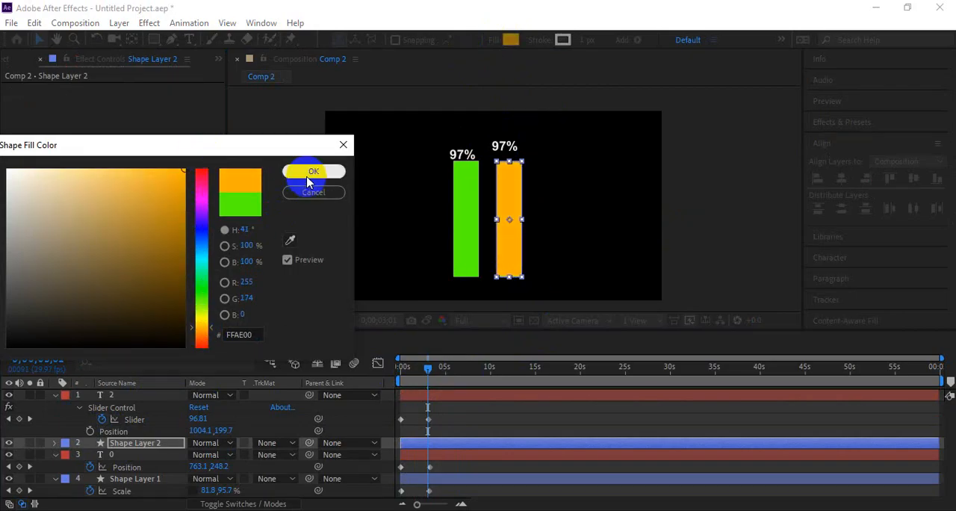
Step: Scrub and play through the first three seconds to compare both bars with their counters, and show the orange bar's Position property
mouse_move(429, 364)
mouse_down()
mouse_move(400, 374)
mouse_move(421, 368)
mouse_move(405, 372)
mouse_move(416, 374)
mouse_up()
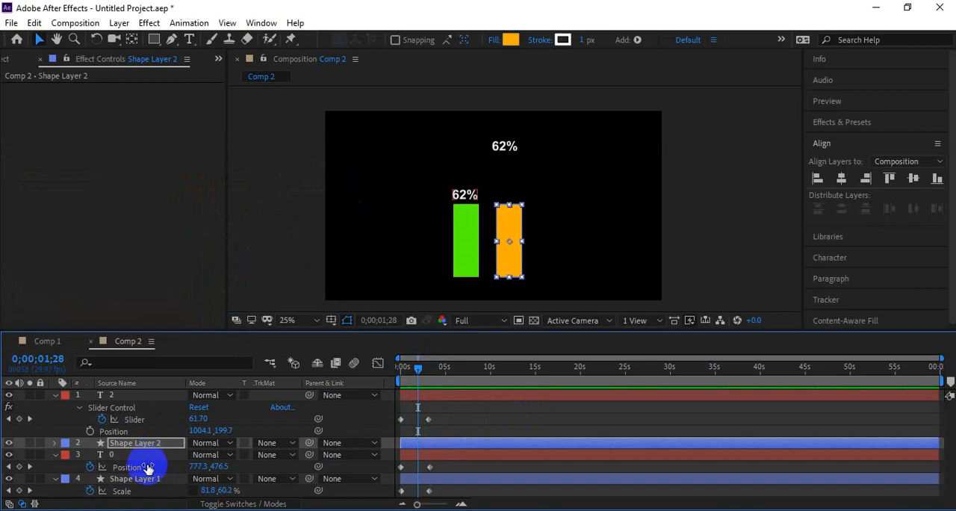
mouse_move(419, 368)
mouse_down()
mouse_move(396, 385)
mouse_move(413, 378)
mouse_up()
key(space)
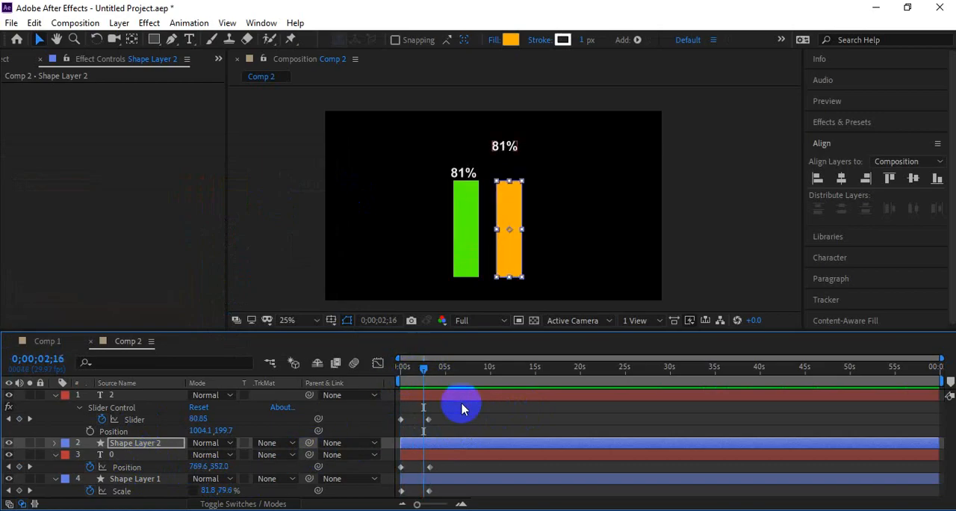
click(460, 417)
click(508, 258)
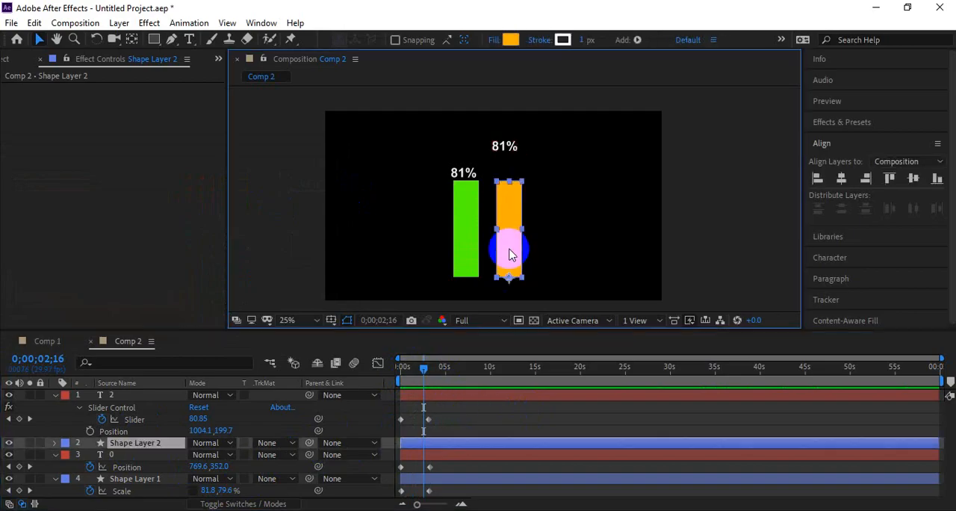
key(p)
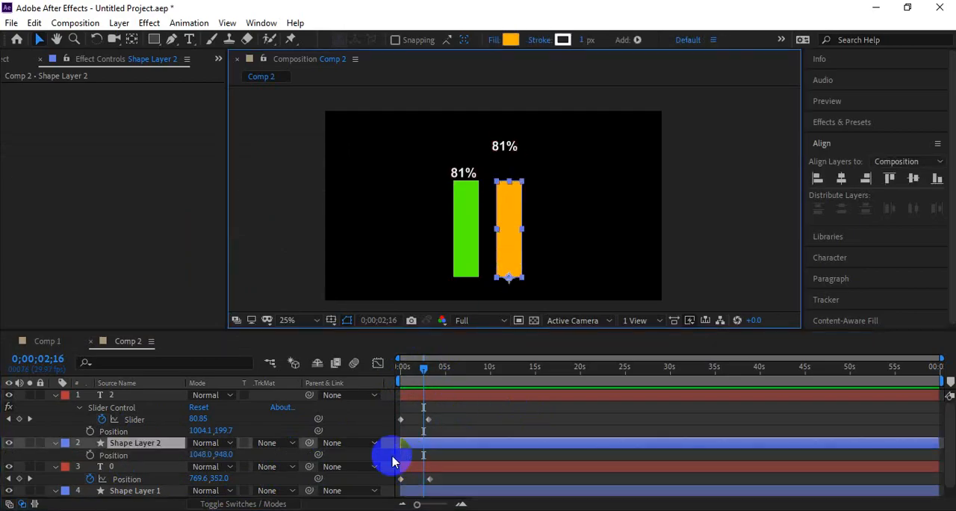
mouse_move(427, 373)
mouse_down()
mouse_move(399, 377)
mouse_move(410, 375)
mouse_up()
click(118, 395)
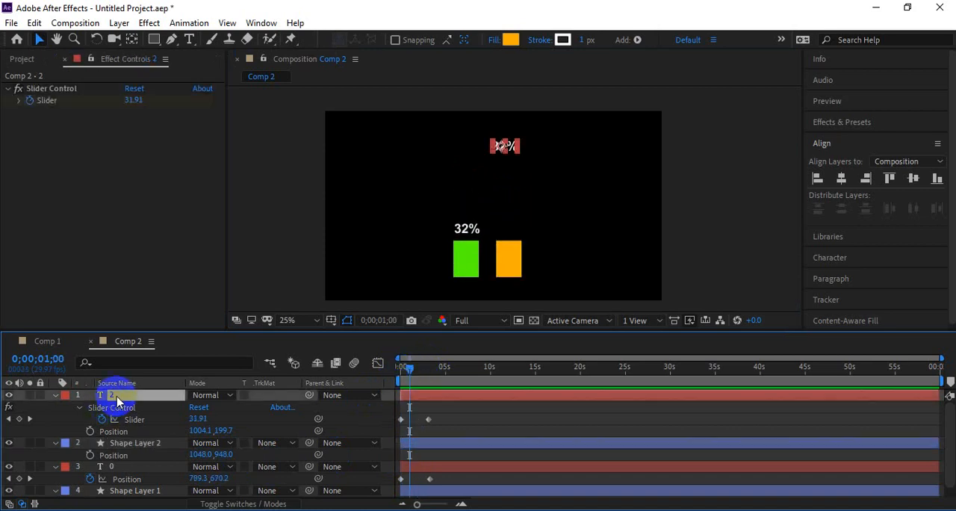
click(132, 442)
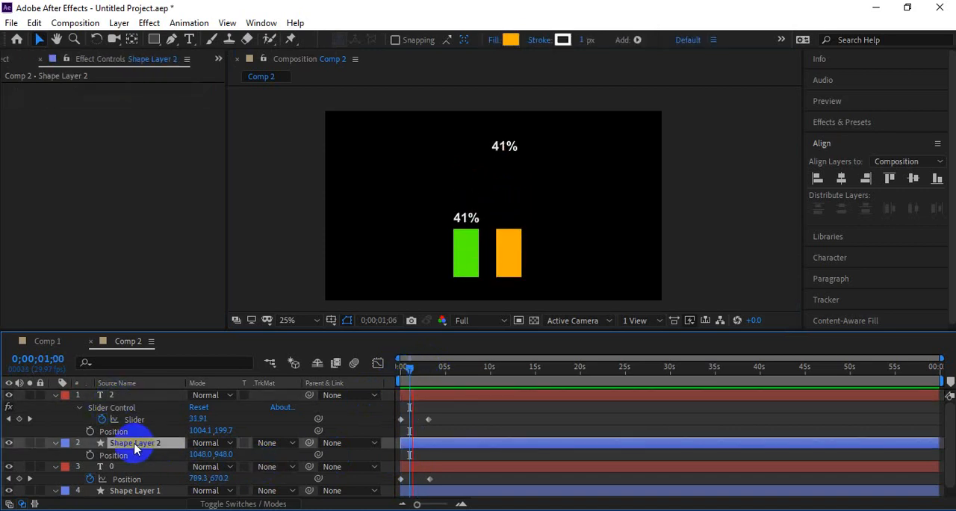
key(space)
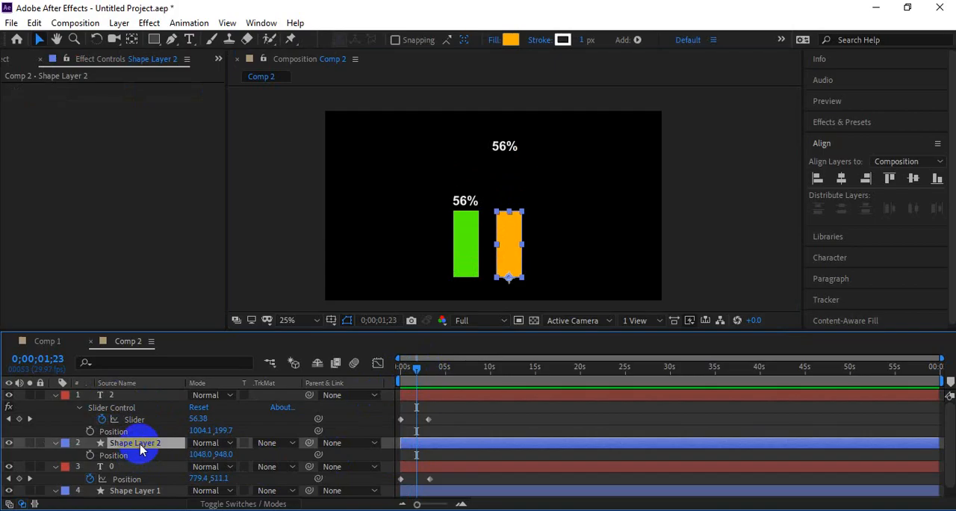
Step: Reveal the orange bar's Scale and set its vertical scale to 70% at 0;00;02;15
key(s)
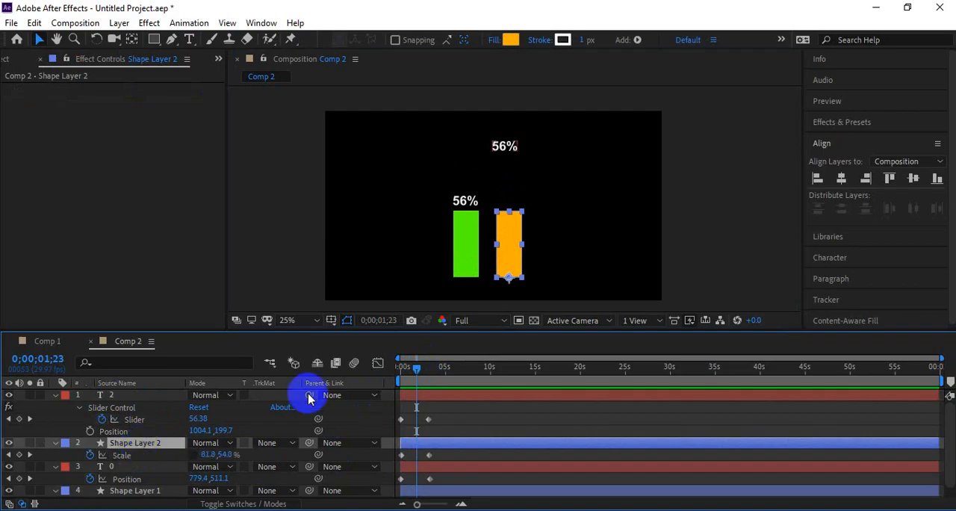
click(396, 367)
key(space)
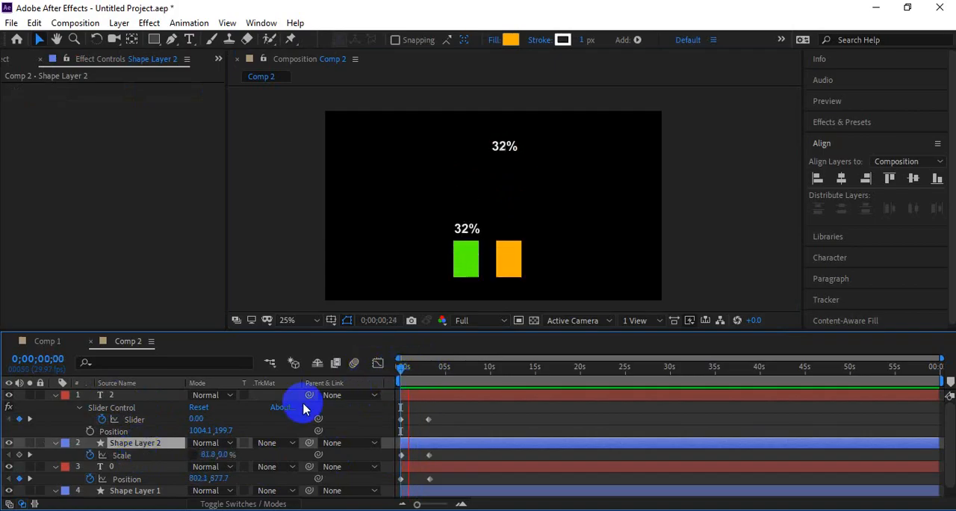
key(space)
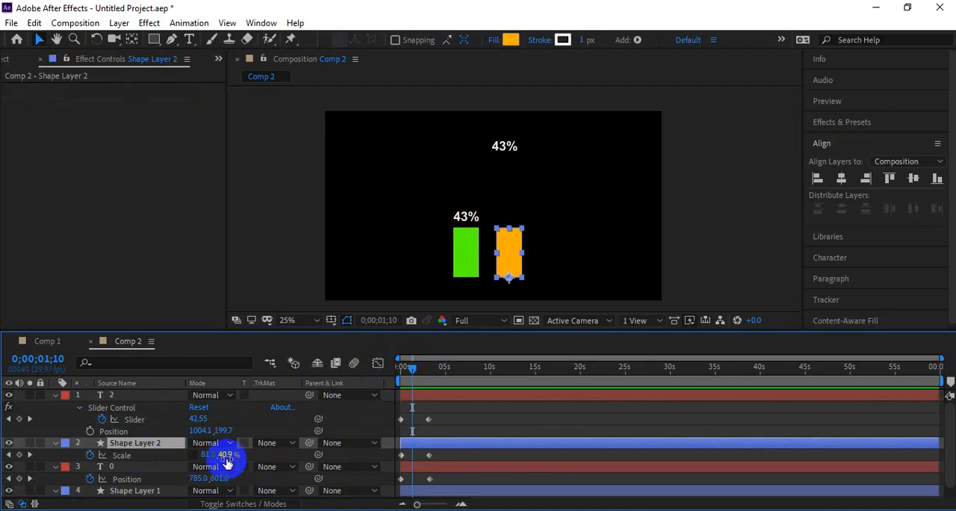
key(space)
key(space)
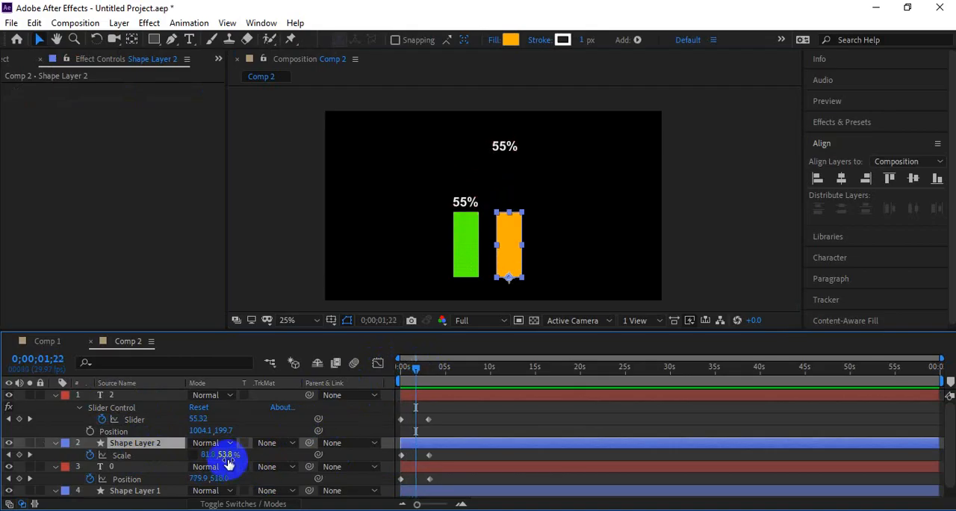
key(space)
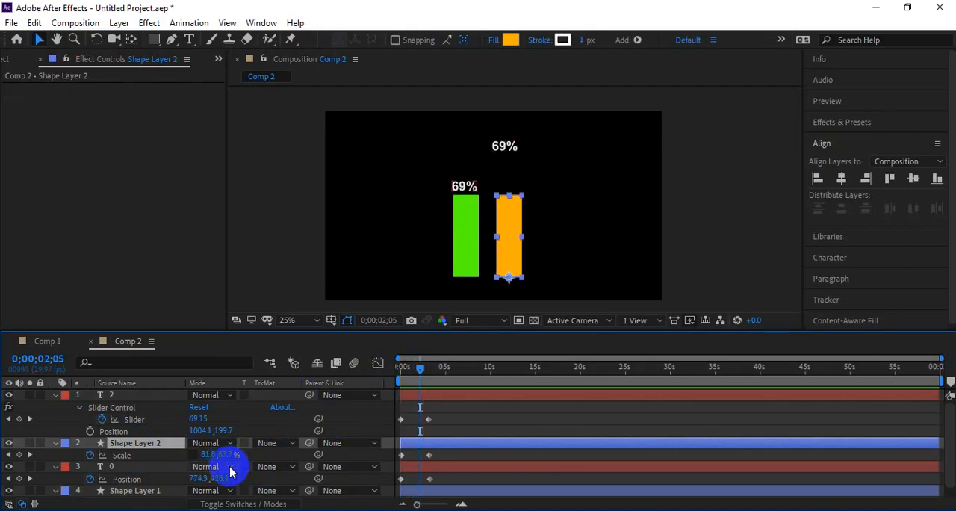
key(space)
key(space)
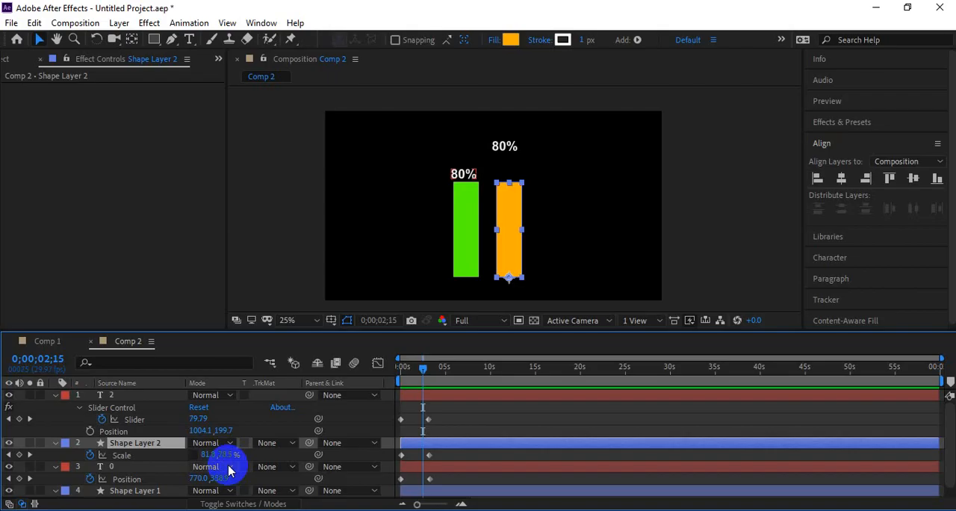
click(226, 456)
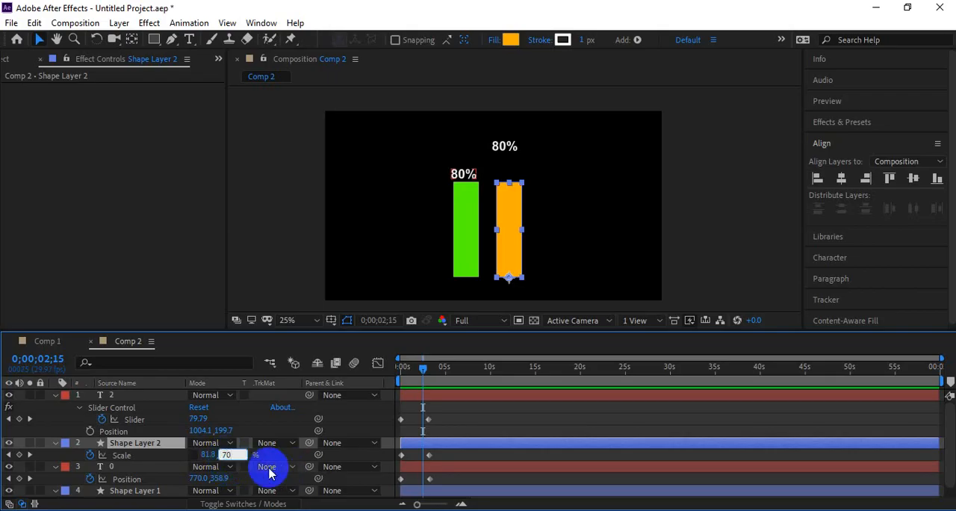
key(Return)
scroll(416, 455, up, 5)
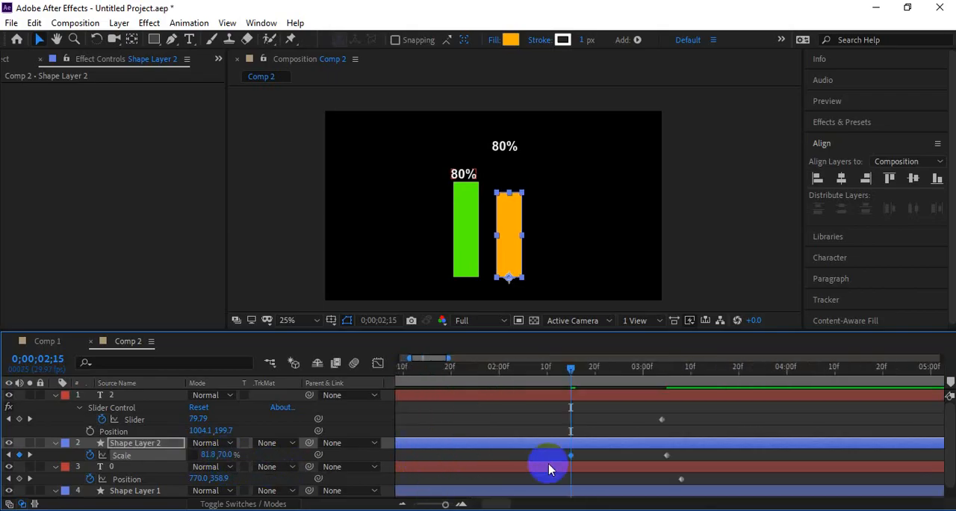
Step: Delete the orange bar's final Scale keyframe, and end its counter's Slider animation at 0;00;02;15 by keyframing there and removing the later Slider keyframe
key(Delete)
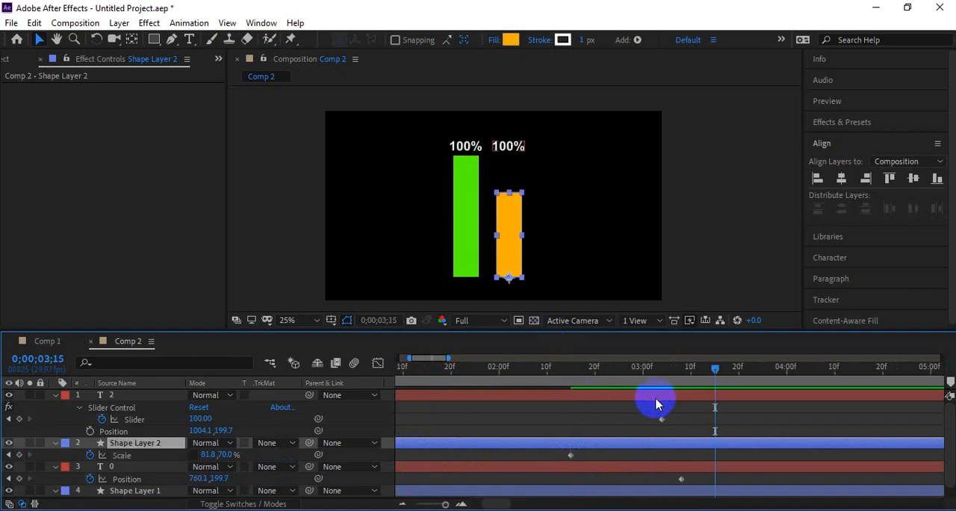
click(576, 369)
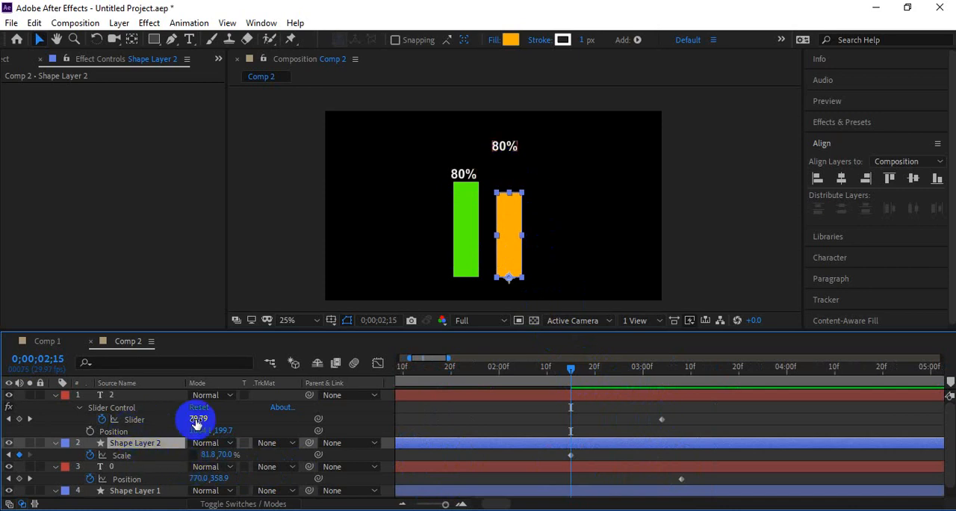
click(18, 419)
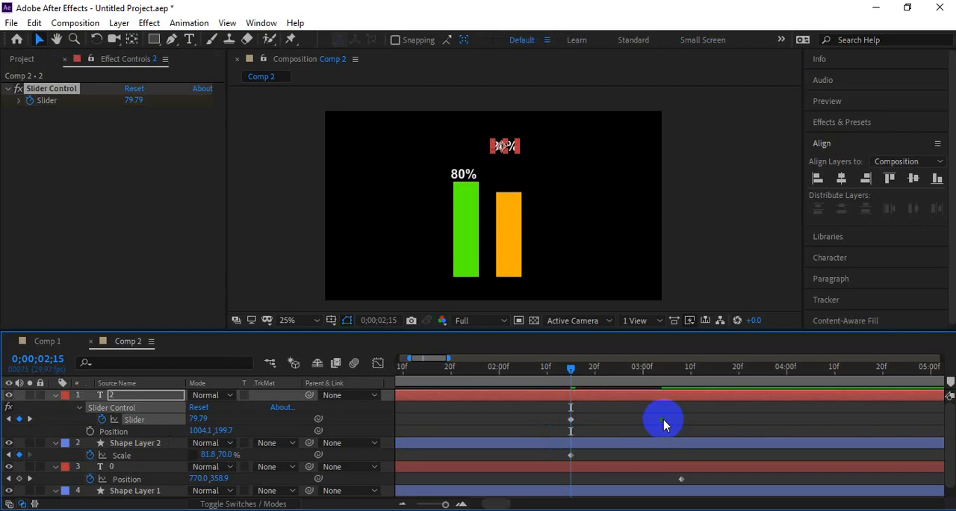
click(663, 424)
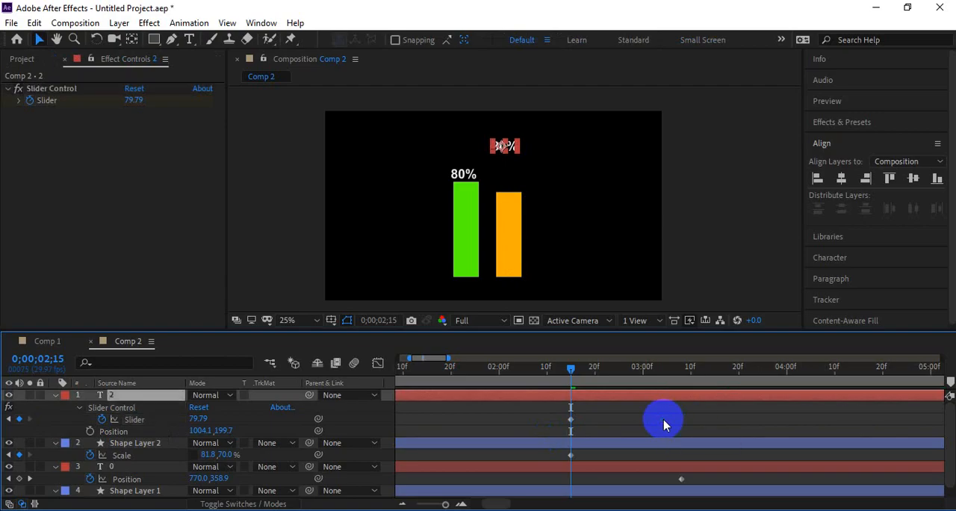
Step: Preview both bars and their counters from 0 seconds
scroll(631, 425, down, 3)
drag(517, 367, 438, 341)
key(space)
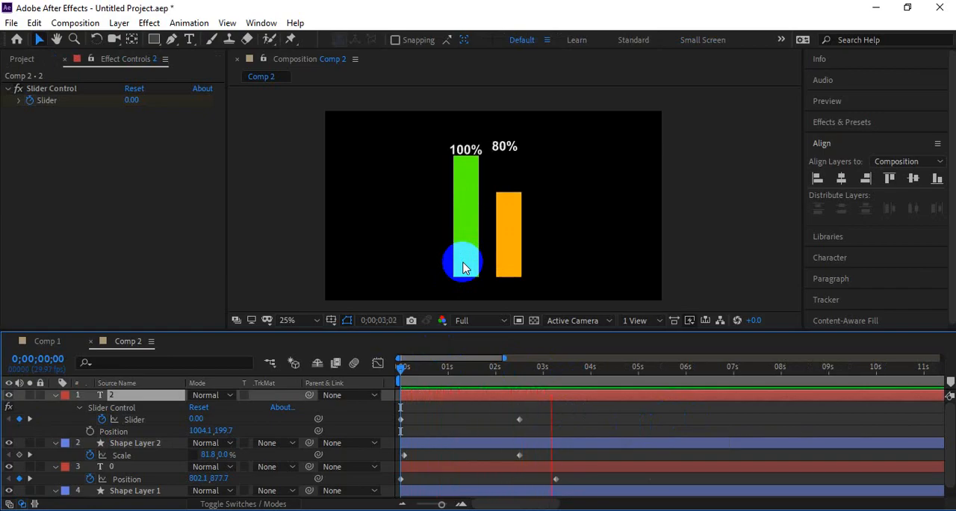
key(space)
Step: At 0;00;02;16, move the duplicated percentage counter to just above the orange bar, at about 1026.1, 407.7
click(521, 368)
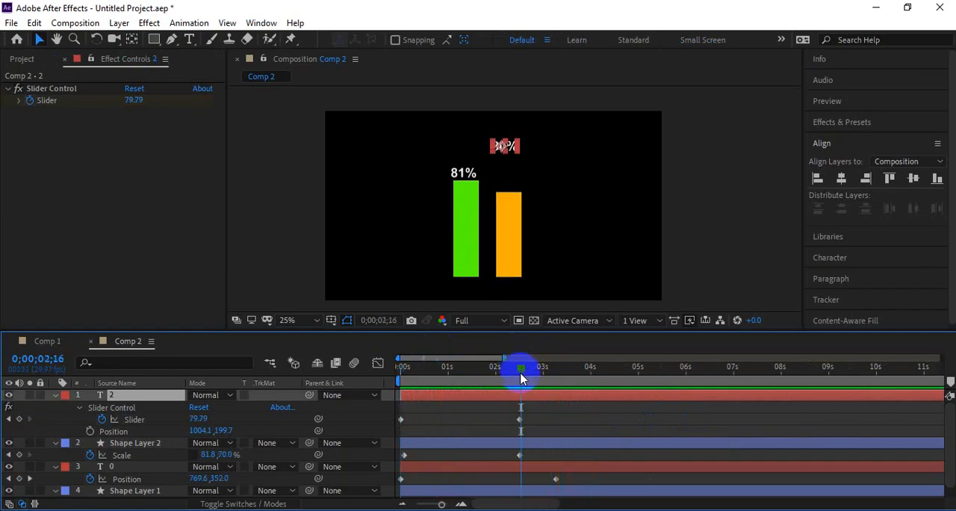
drag(513, 189, 510, 152)
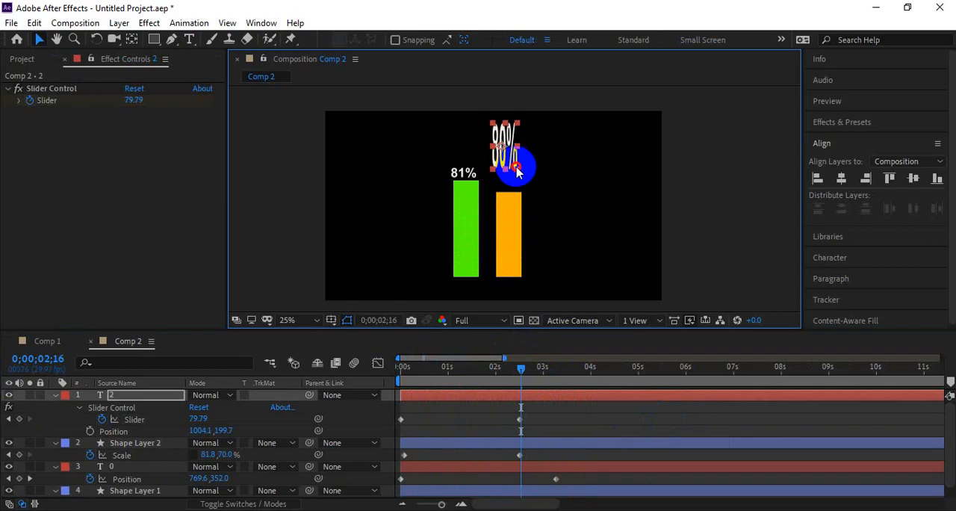
scroll(514, 156, up, 5)
scroll(517, 159, down, 3)
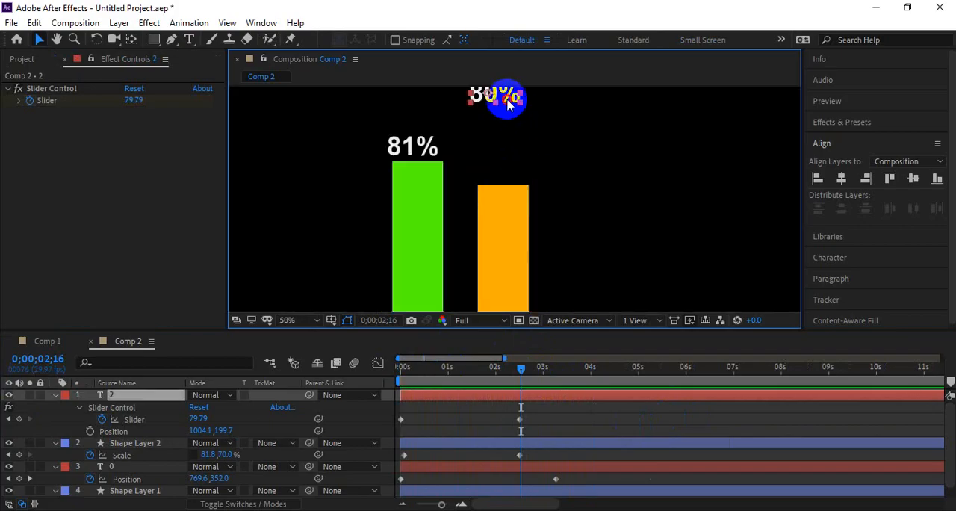
drag(507, 98, 515, 172)
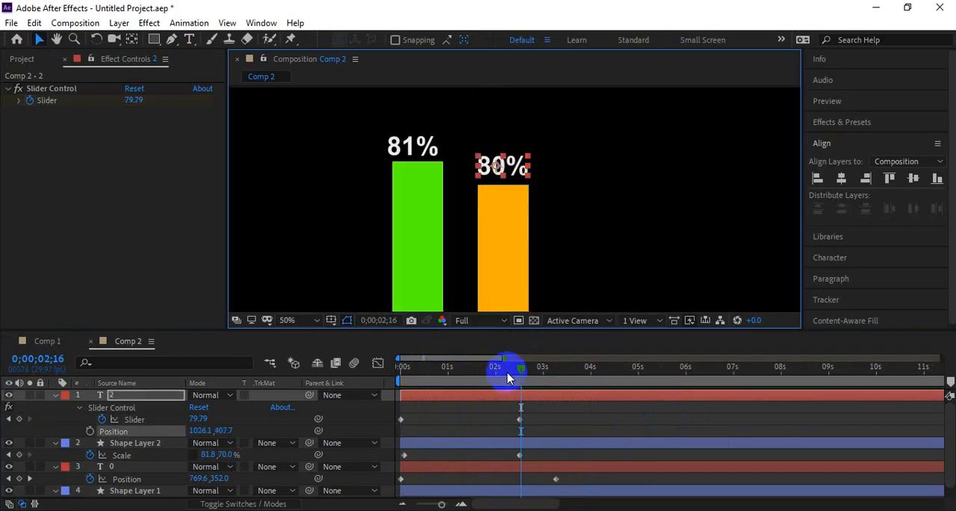
Step: Reveal the orange bar counter's Position and set a keyframe for it at 0;00;02;16
mouse_move(517, 374)
mouse_down()
mouse_move(470, 391)
mouse_move(521, 389)
mouse_up()
key(u)
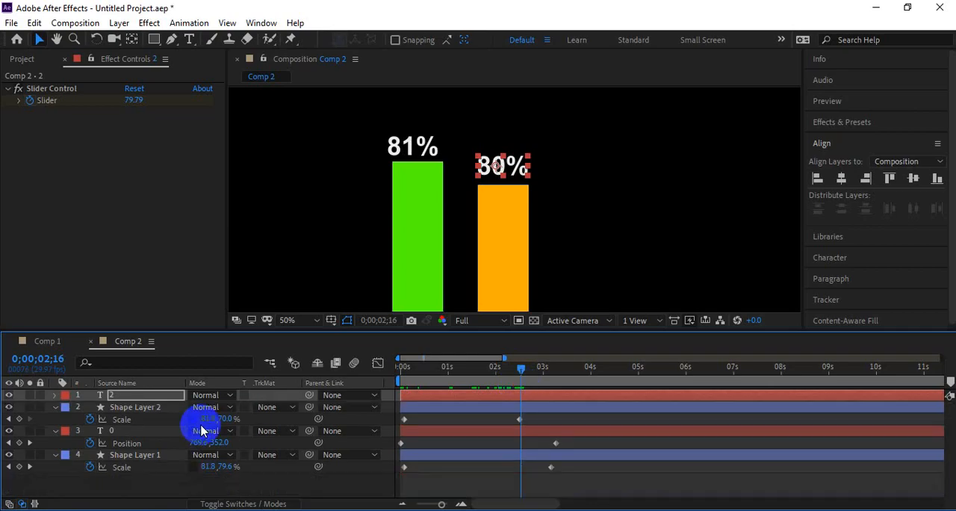
key(p)
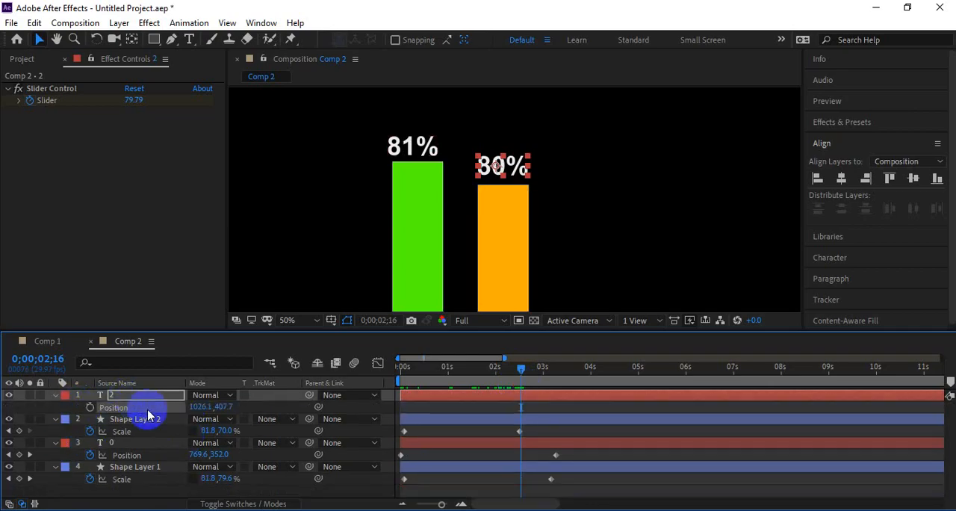
click(519, 409)
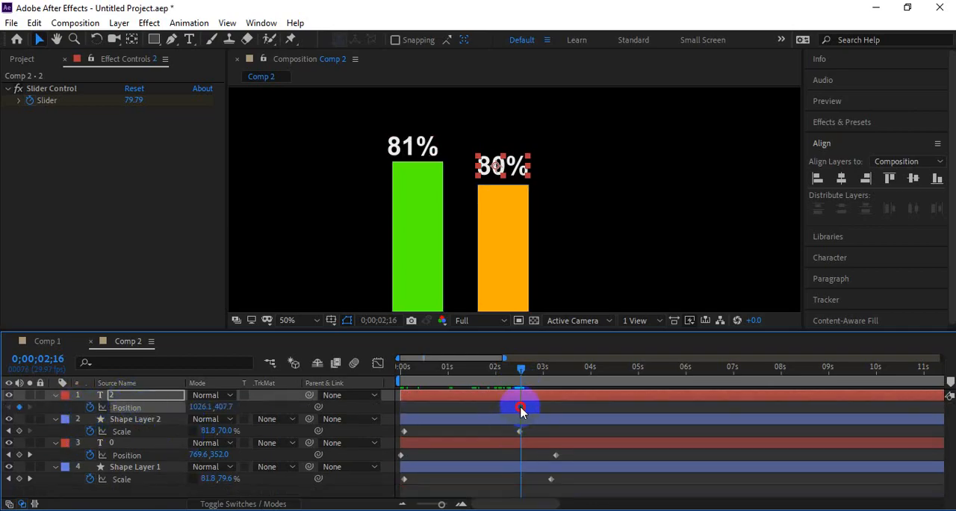
Step: At 0;00;00;02, move the orange bar's counter down to just above the bar's base, at about 1036.1, 886.4
drag(521, 367, 405, 374)
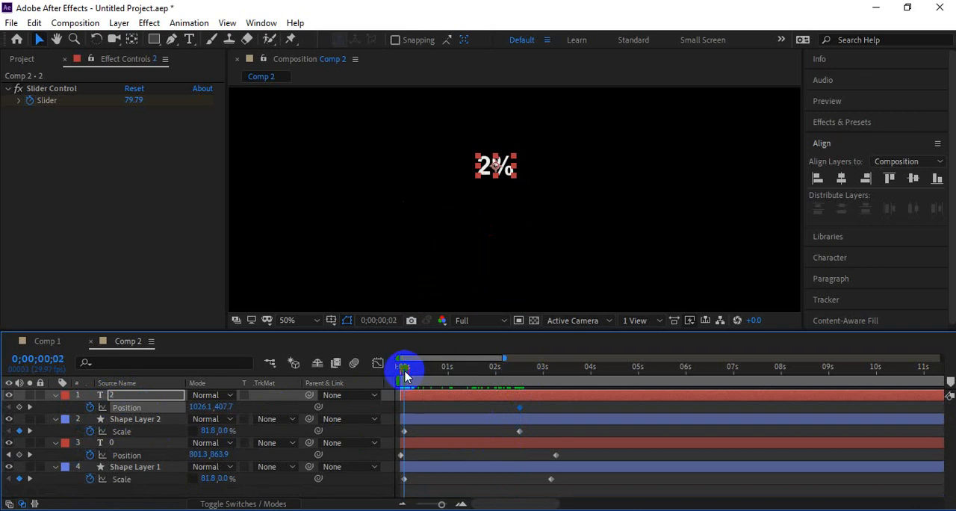
scroll(510, 184, down, 2)
click(506, 182)
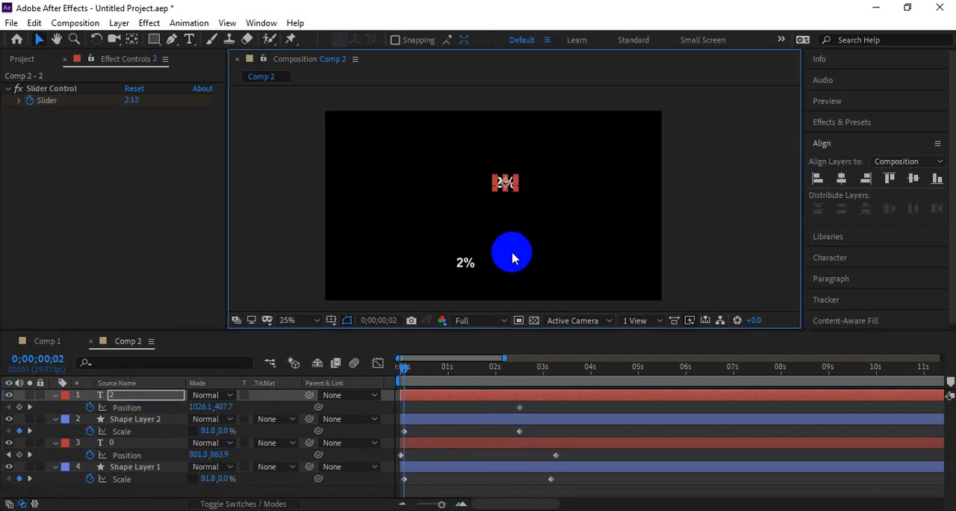
click(510, 187)
scroll(510, 188, up, 2)
drag(508, 177, 509, 297)
drag(525, 277, 499, 262)
Step: Reduce the orange counter's opening Position keyframes to a single one placed close to 0 seconds
click(407, 368)
click(406, 407)
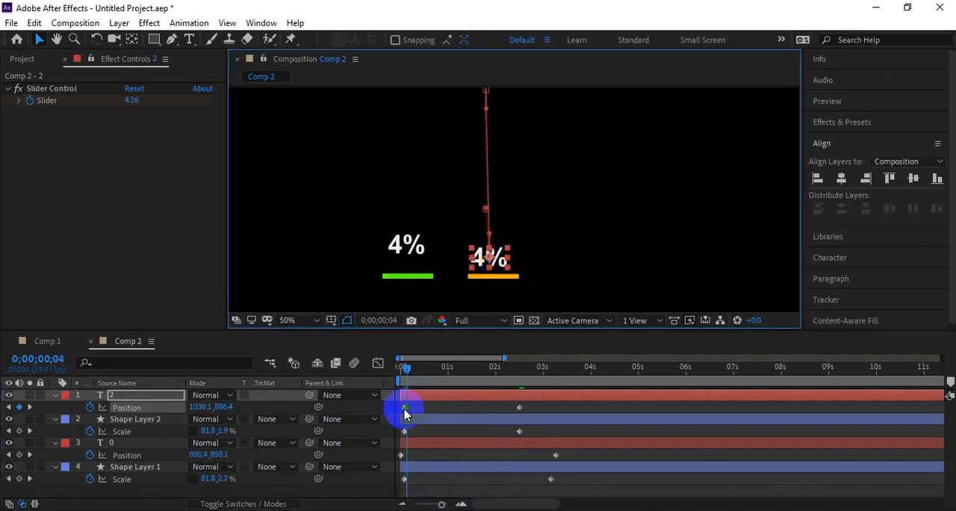
drag(407, 413, 403, 409)
drag(406, 368, 401, 367)
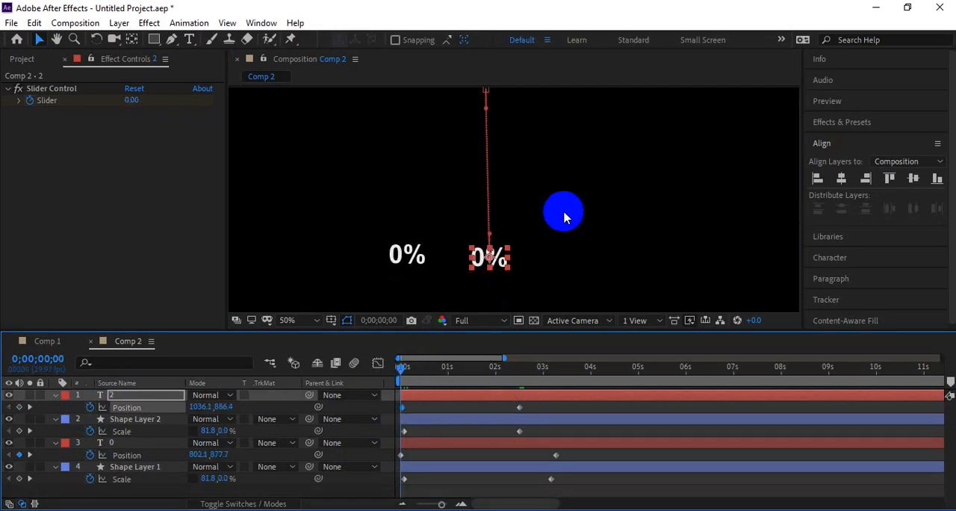
Step: Play the animation from the start to check that the orange bar's counter rises with the bar
key(space)
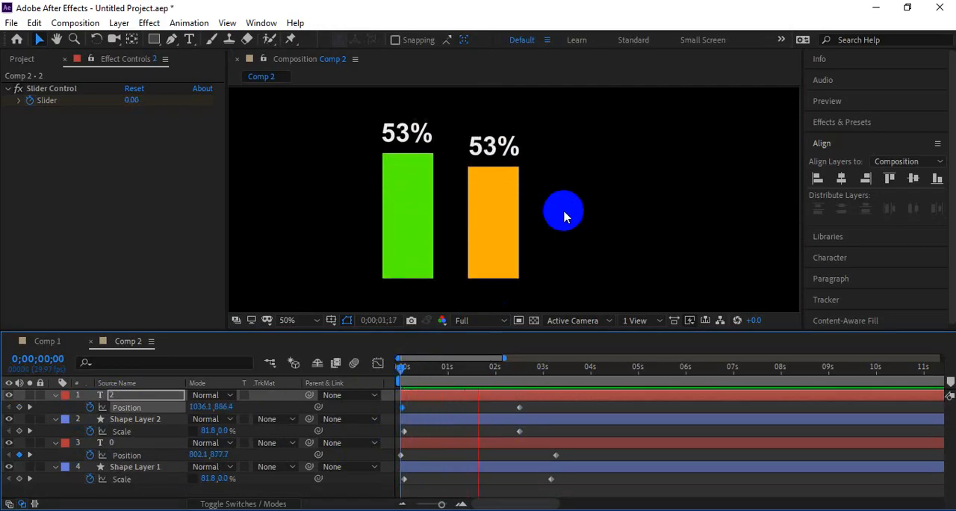
key(space)
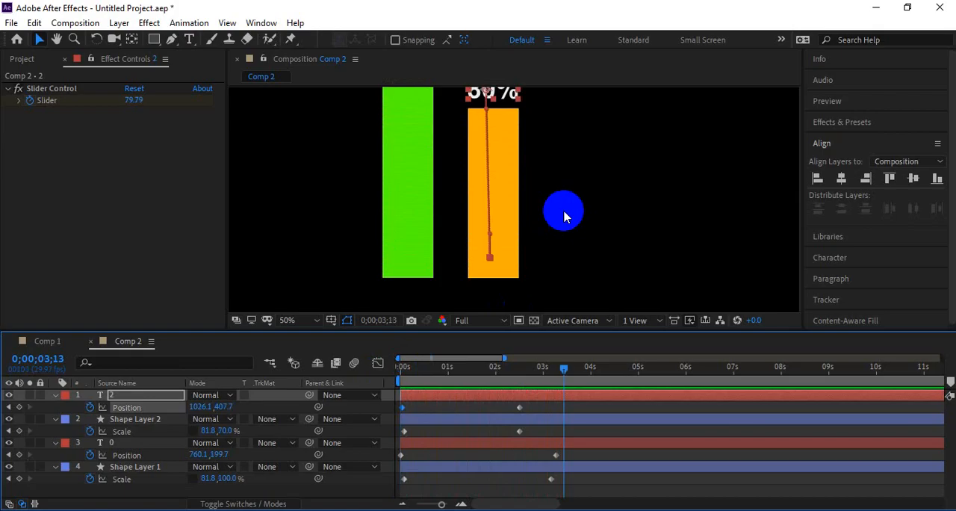
scroll(564, 215, down, 2)
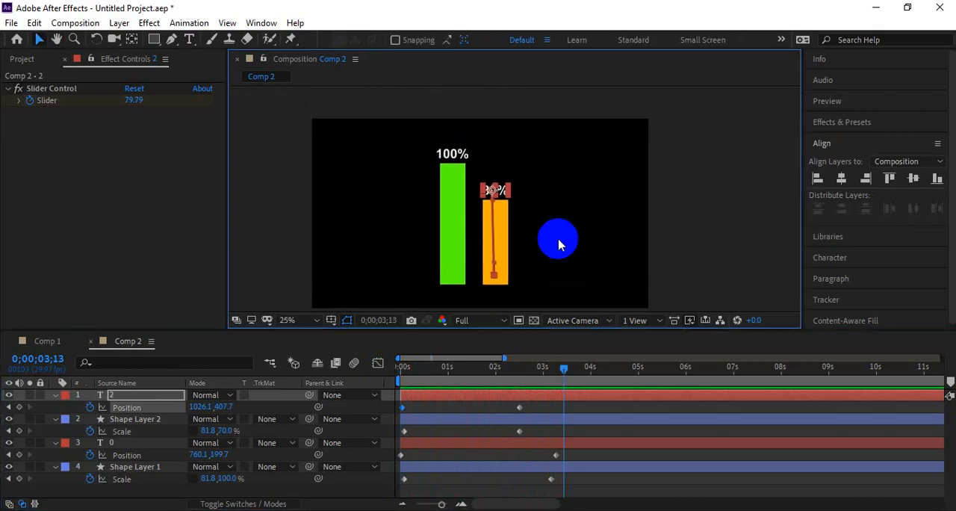
key(Home)
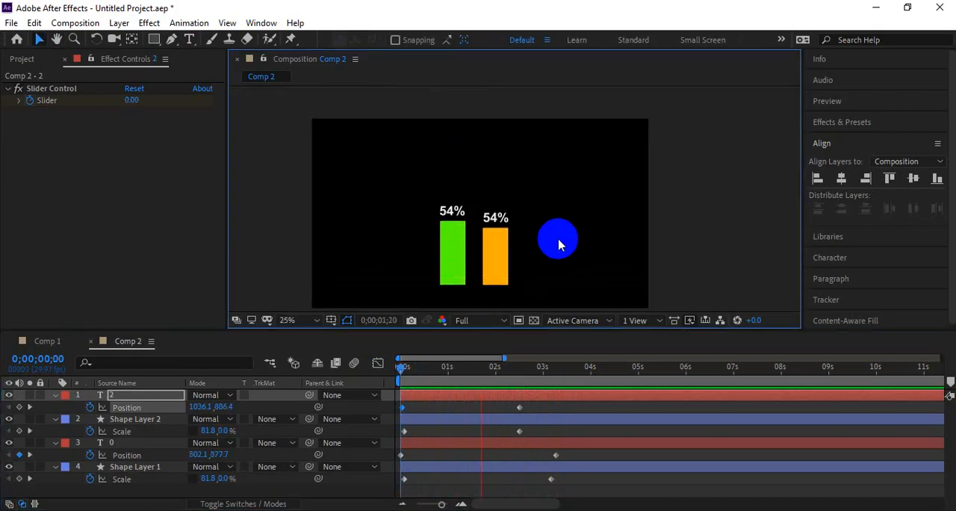
Step: Shift the orange bar and its counter layer together in time so both start at about 0;00;03;09
click(538, 399)
click(491, 419)
click(461, 371)
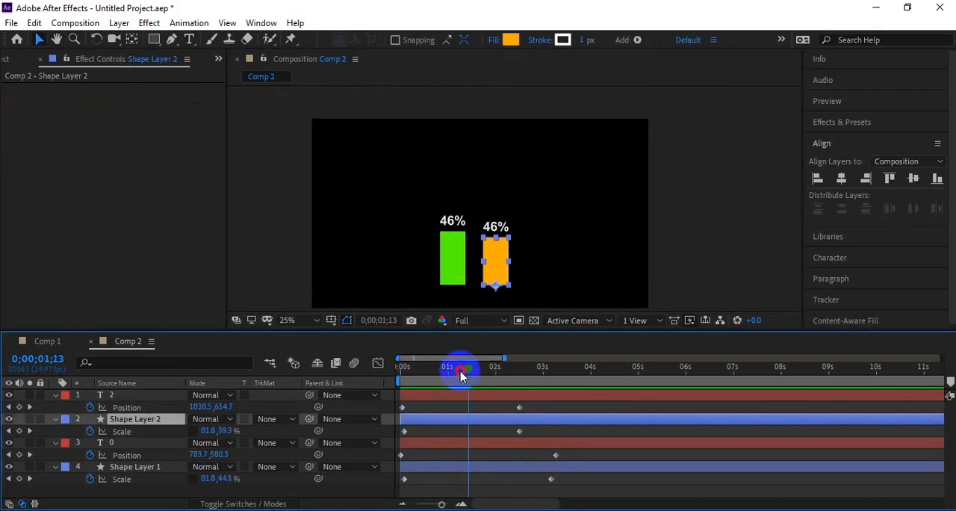
drag(461, 371, 554, 384)
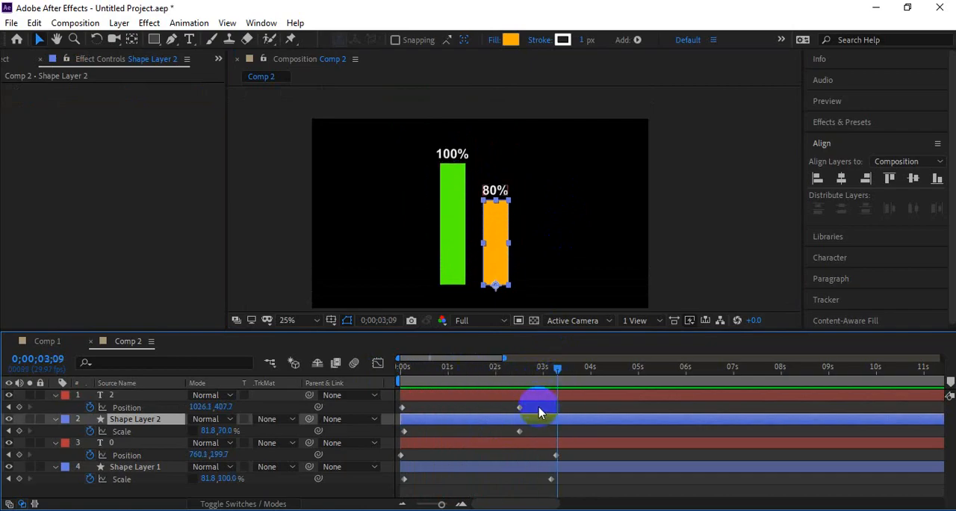
shift+click(516, 397)
drag(517, 396, 669, 396)
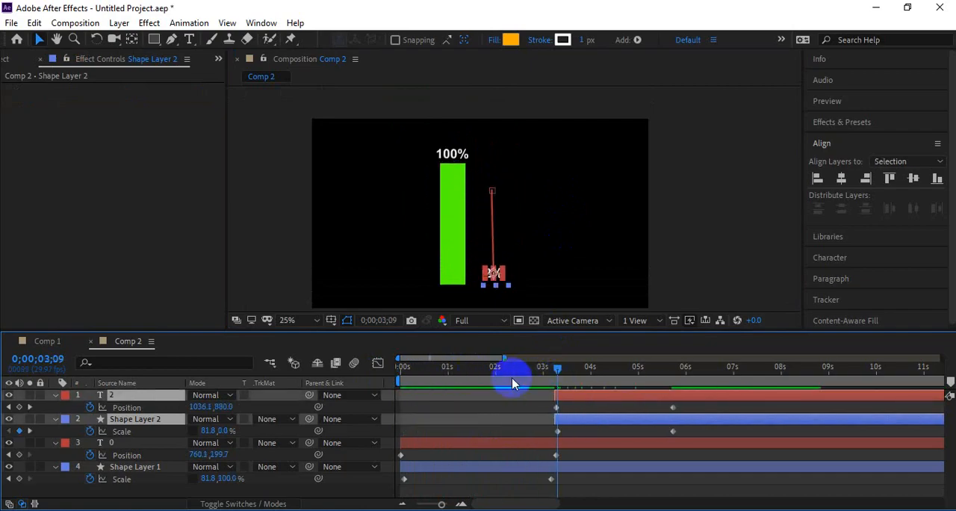
Step: Preview the sequence and shorten both bar animations by moving their final Position and Scale keyframes earlier, the green pair to about 2 seconds
key(Home)
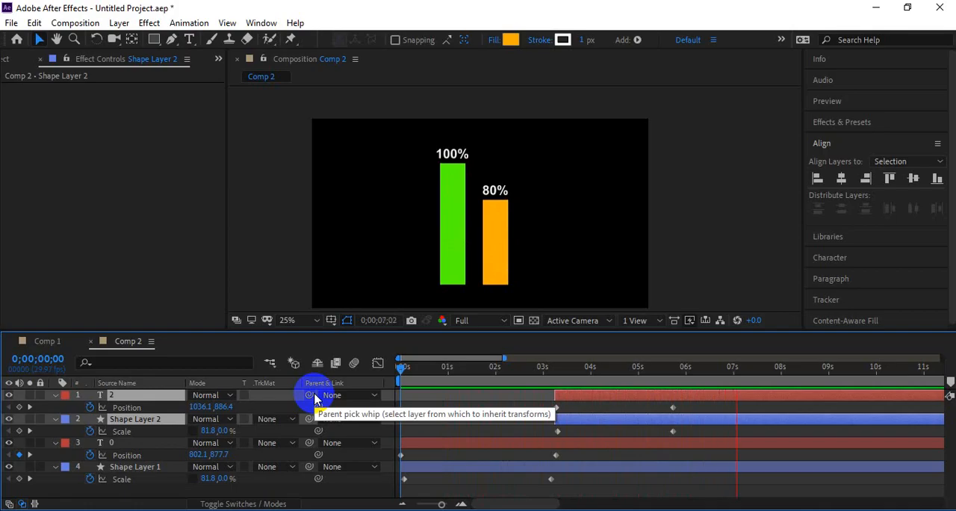
key(space)
drag(646, 403, 623, 433)
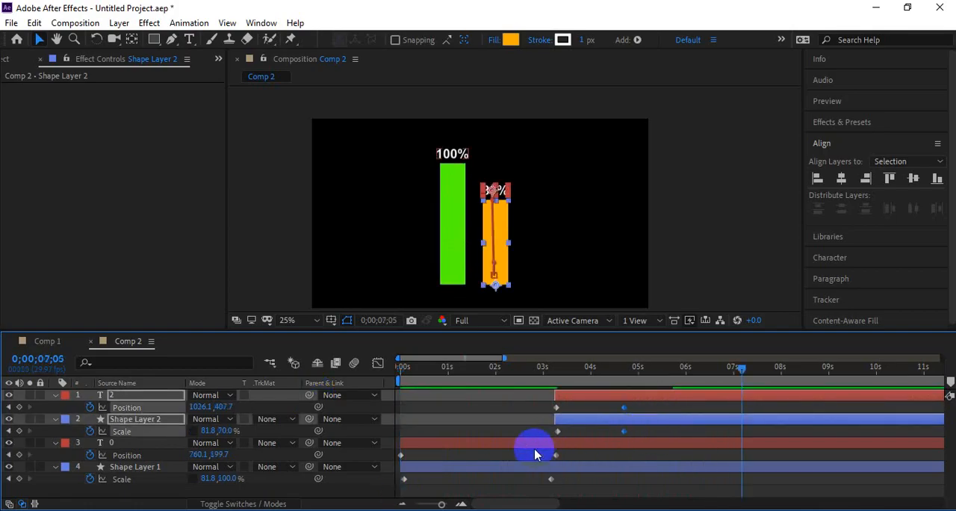
drag(527, 455, 559, 491)
drag(564, 458, 493, 484)
Step: Shift the orange bar and its counter layer to start at about 2 seconds, and preview the sequence
click(567, 417)
drag(570, 400, 508, 401)
key(Home)
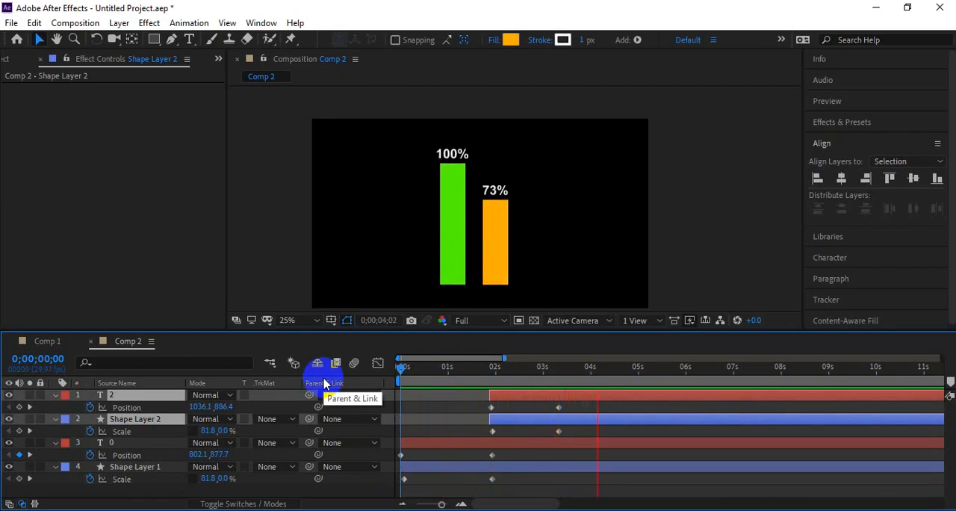
drag(486, 379, 526, 379)
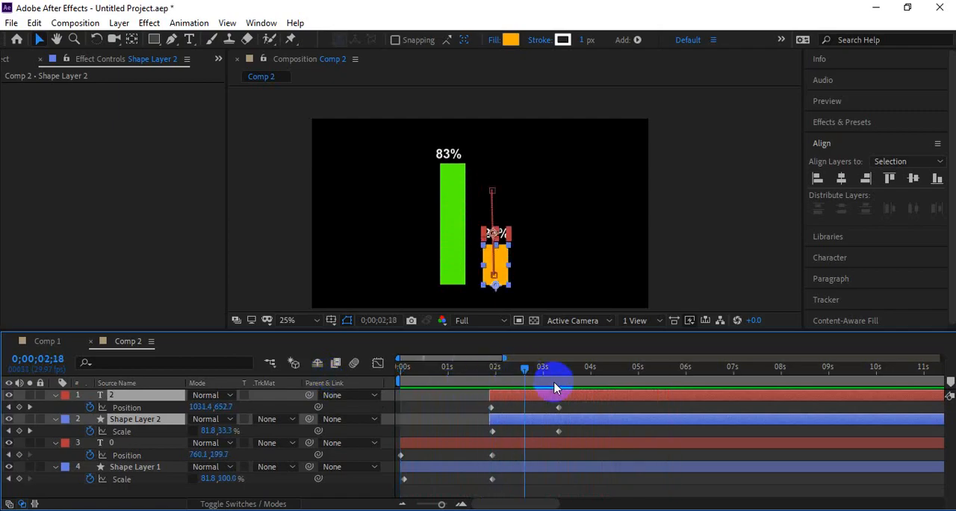
Step: Align the orange counter's final Slider keyframe with its last Position keyframe, and play the result from the start
key(u)
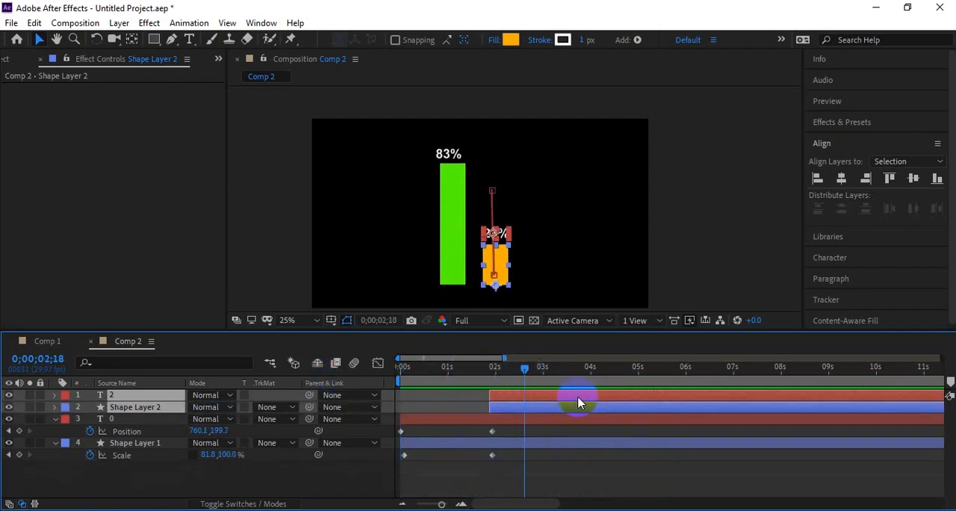
key(u)
drag(606, 421, 558, 433)
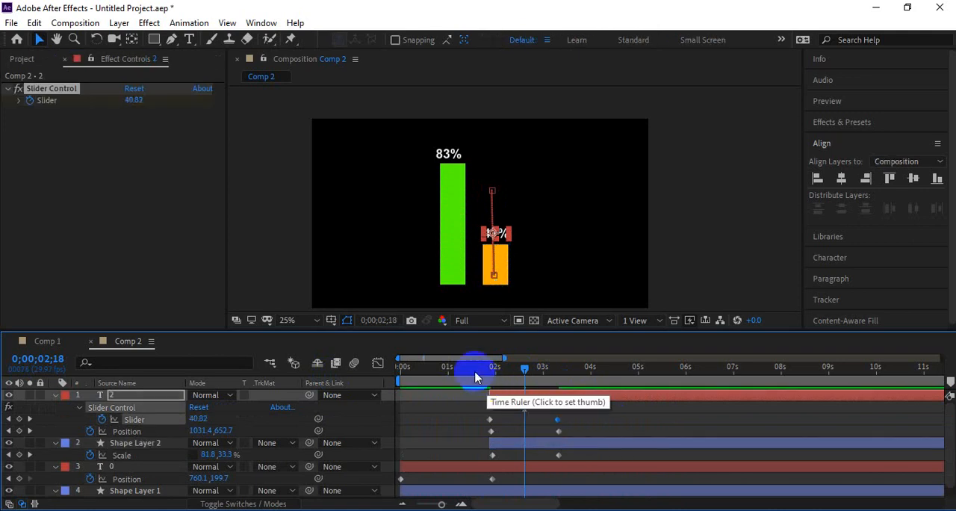
key(Home)
key(space)
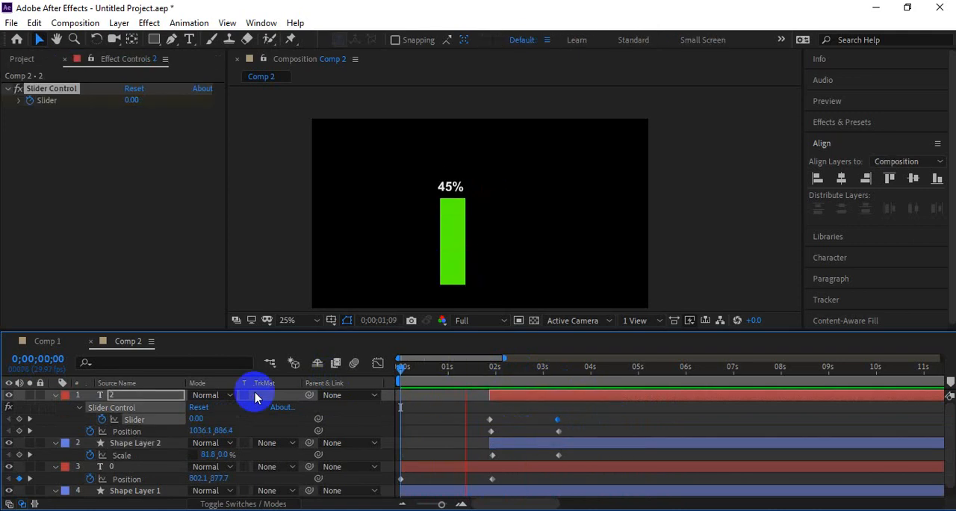
key(space)
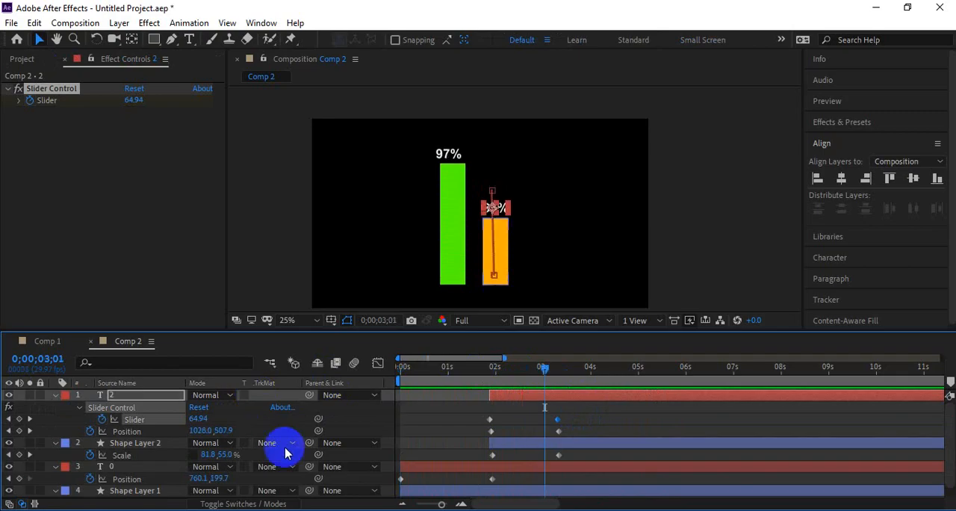
Step: Align the green counter's final Slider keyframe with its last Position keyframe at about 2 seconds, preview from the start, and deselect the layer
click(406, 466)
key(u)
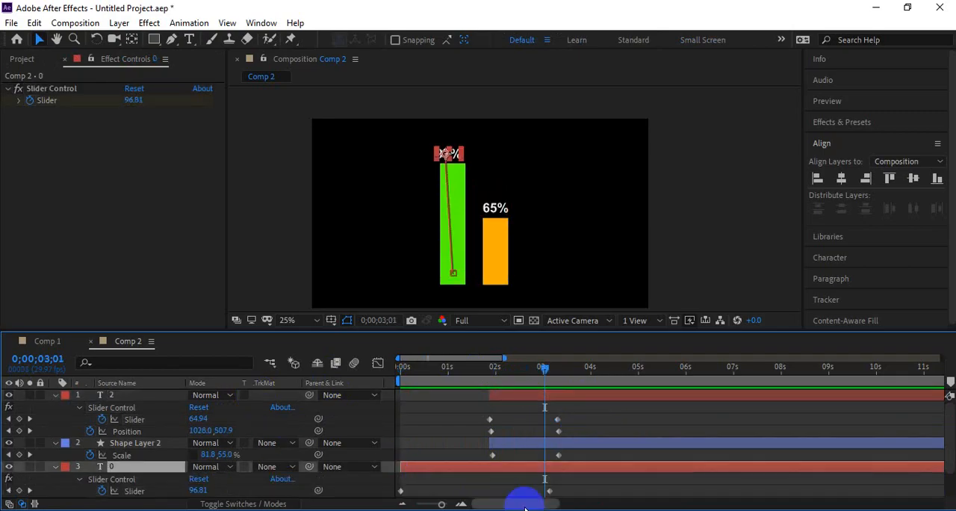
scroll(558, 455, down, 1)
drag(549, 455, 493, 474)
drag(426, 379, 334, 381)
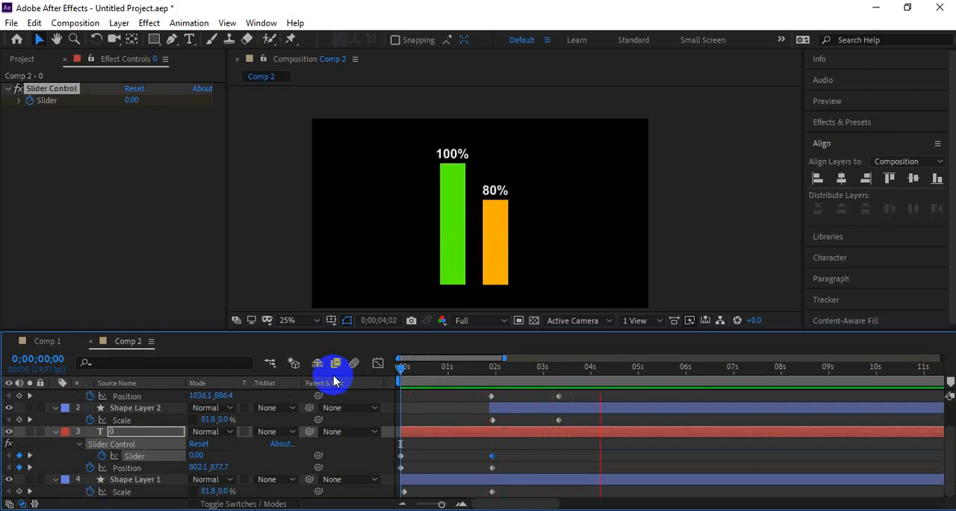
key(space)
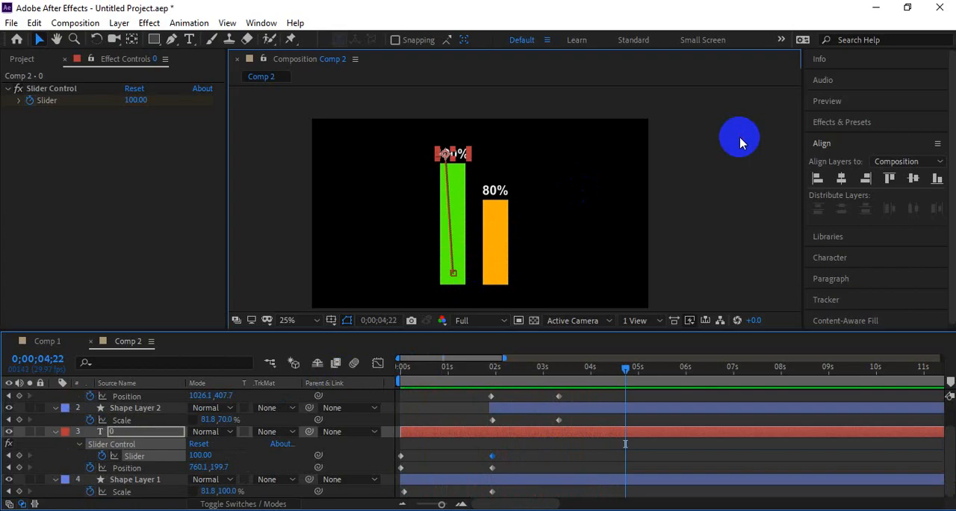
click(672, 180)
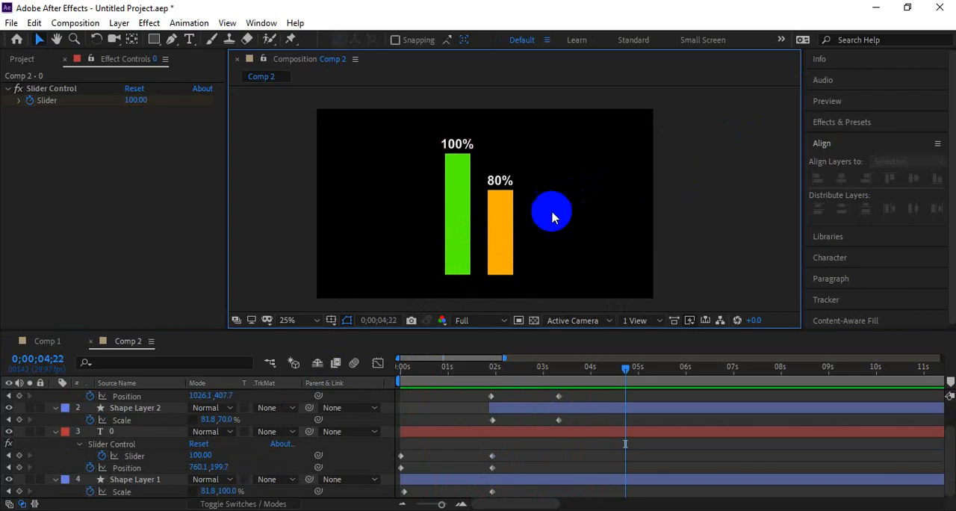
Step: Return Comp 2 to its start, then switch to Chrome and review the Class 08 topics in the Motion Graphics Module PDF
drag(577, 368, 289, 408)
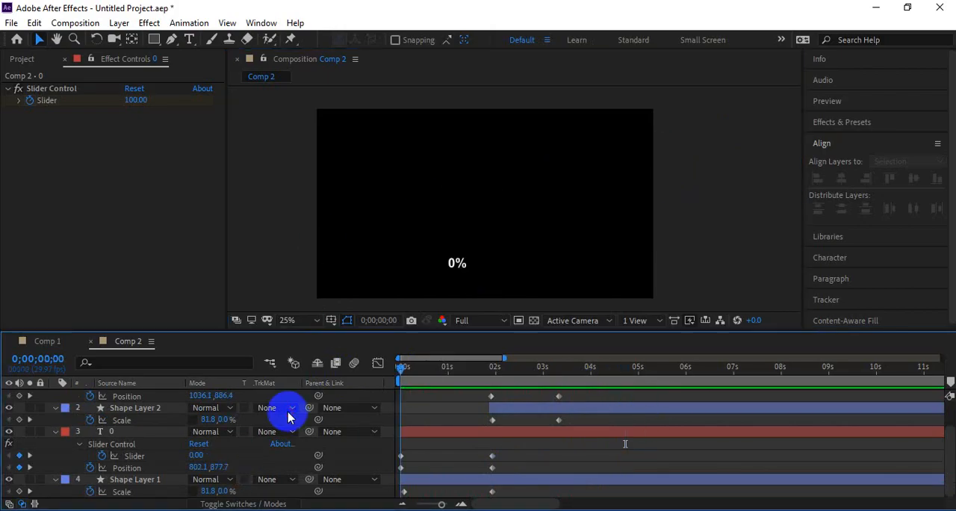
key(alt+Tab)
click(112, 15)
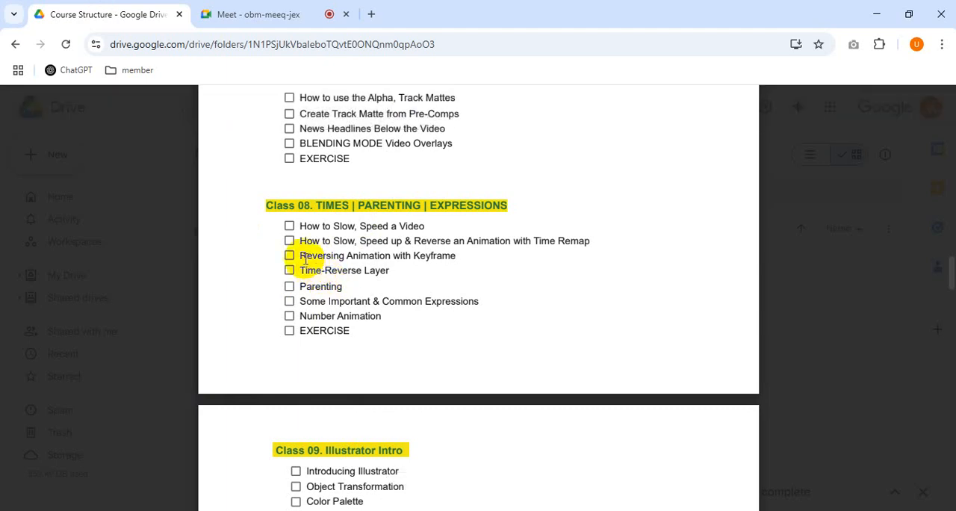
drag(301, 270, 292, 231)
double_click(412, 226)
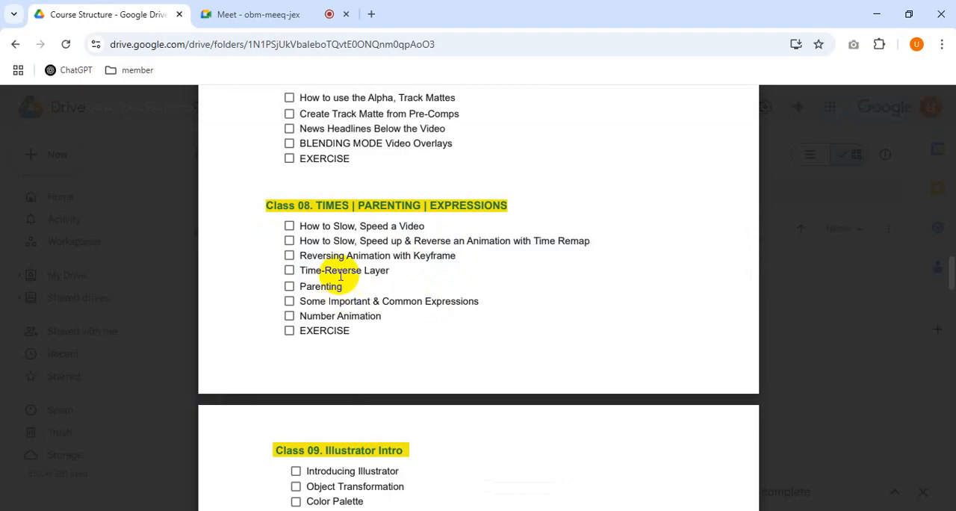
drag(322, 240, 583, 242)
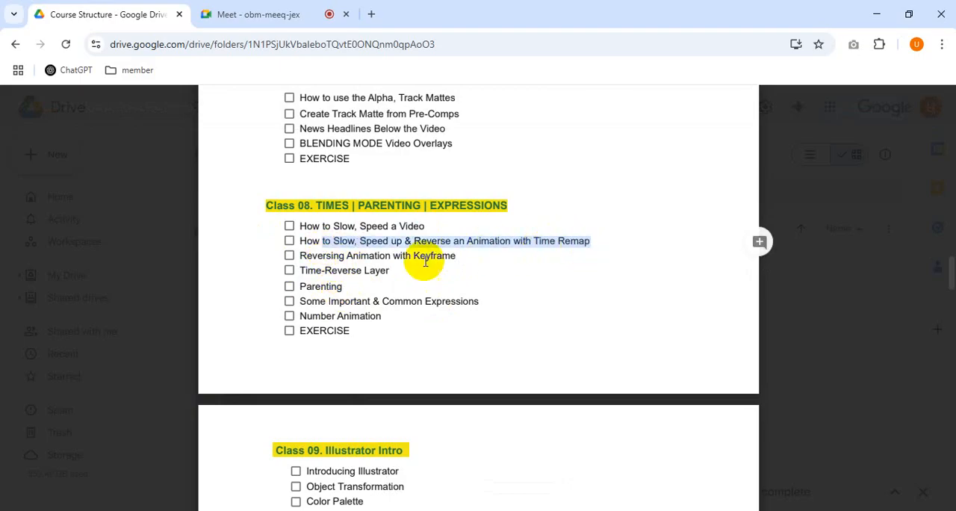
drag(299, 301, 475, 301)
Step: Switch back to After Effects and preview the bar chart in Comp 2 and the green progress bar with its counter in Comp 1
click(202, 510)
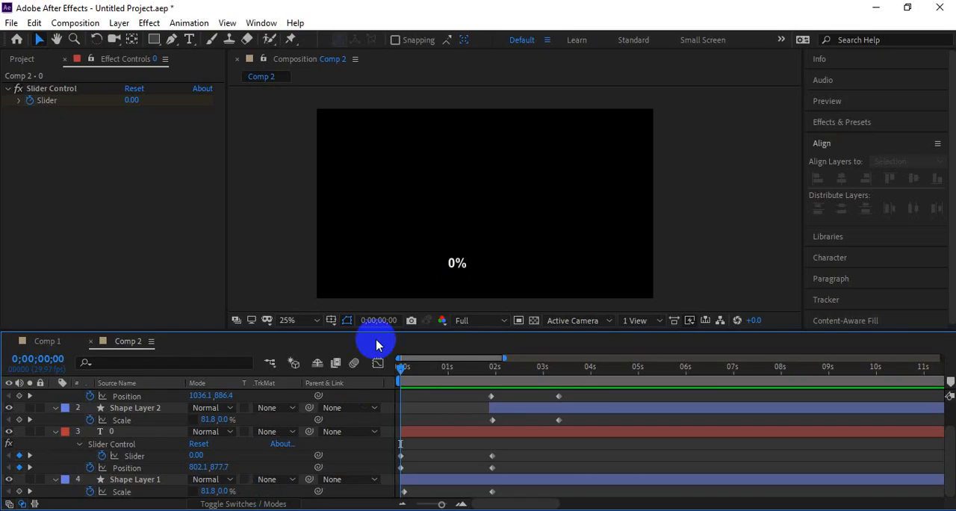
drag(509, 371, 520, 369)
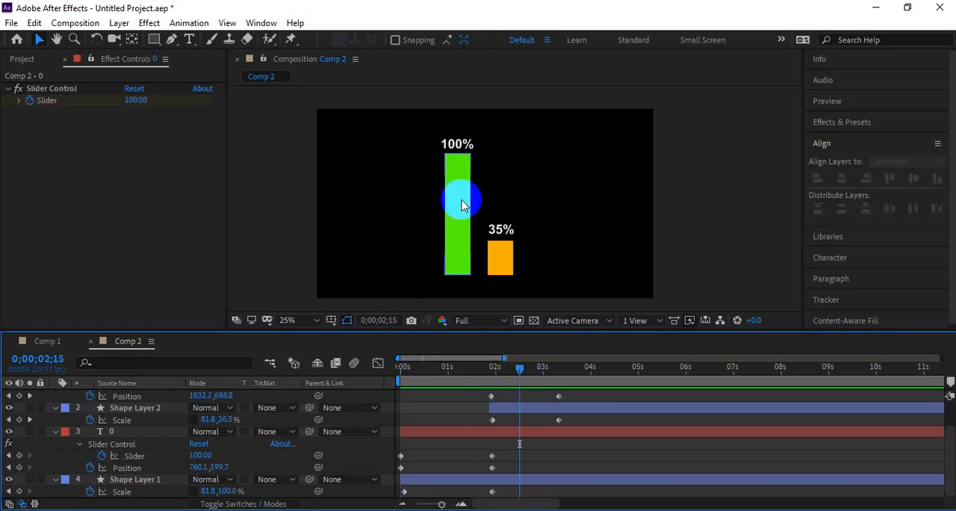
click(53, 342)
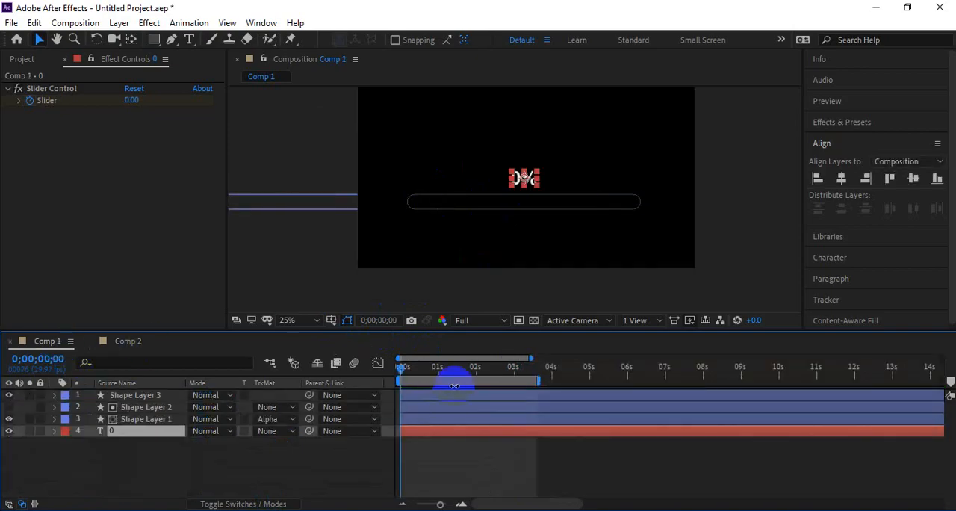
drag(455, 386, 396, 374)
click(640, 447)
key(space)
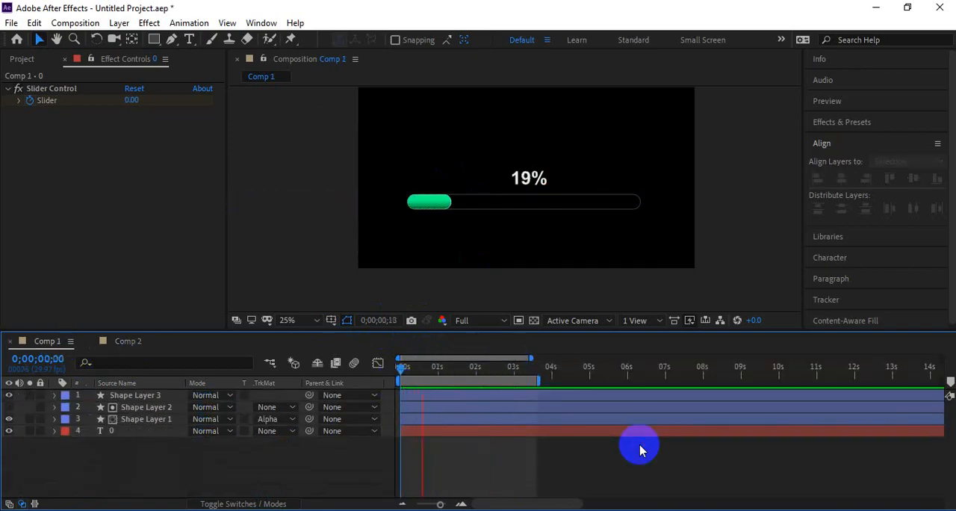
click(470, 203)
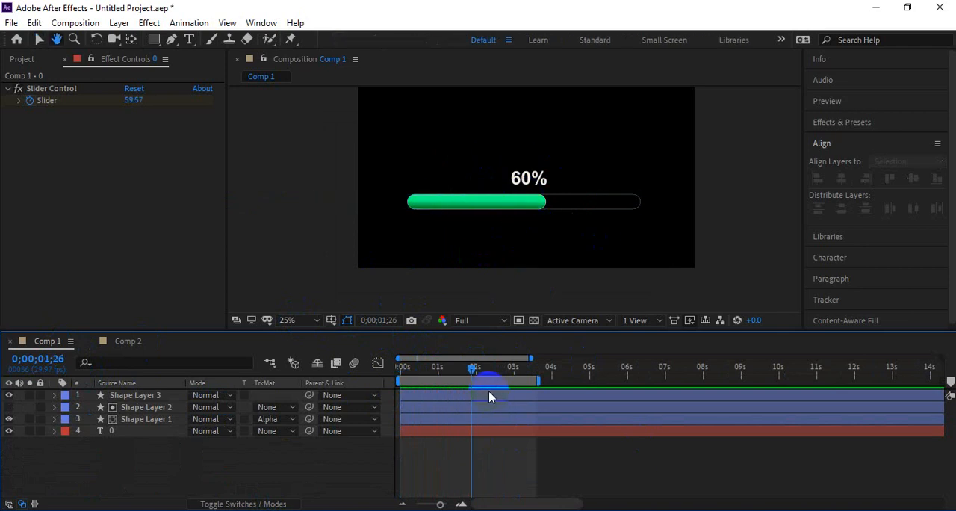
key(space)
drag(510, 377, 458, 382)
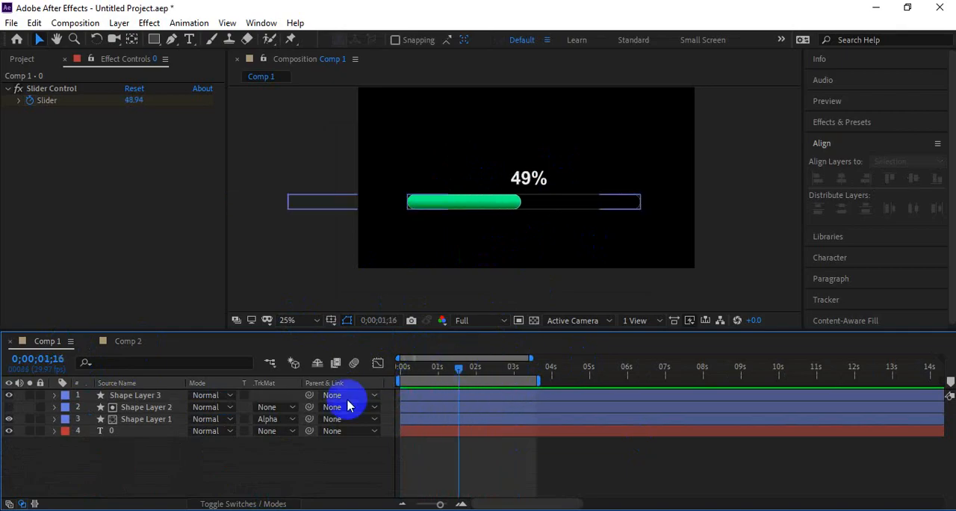
Step: Switch to the Google Meet call in Chrome and open the in-call messages
mouse_move(207, 497)
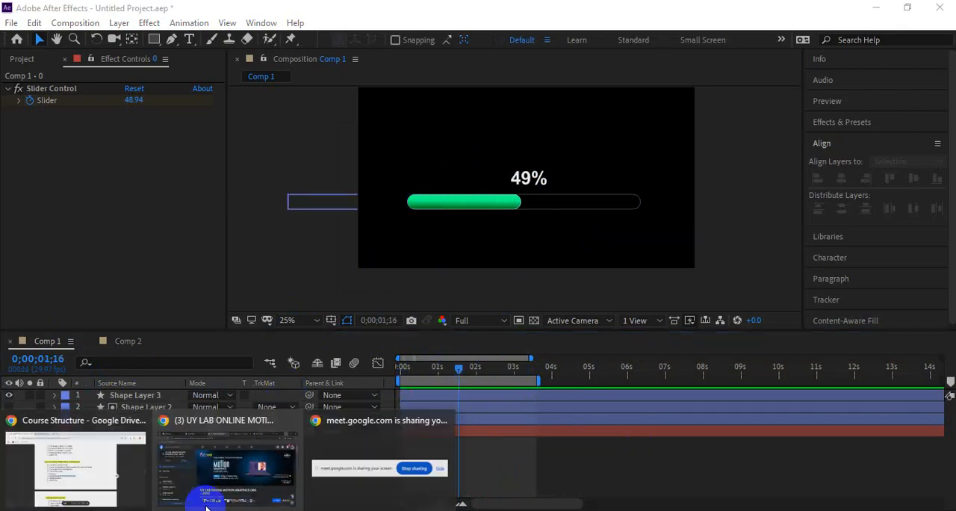
click(106, 480)
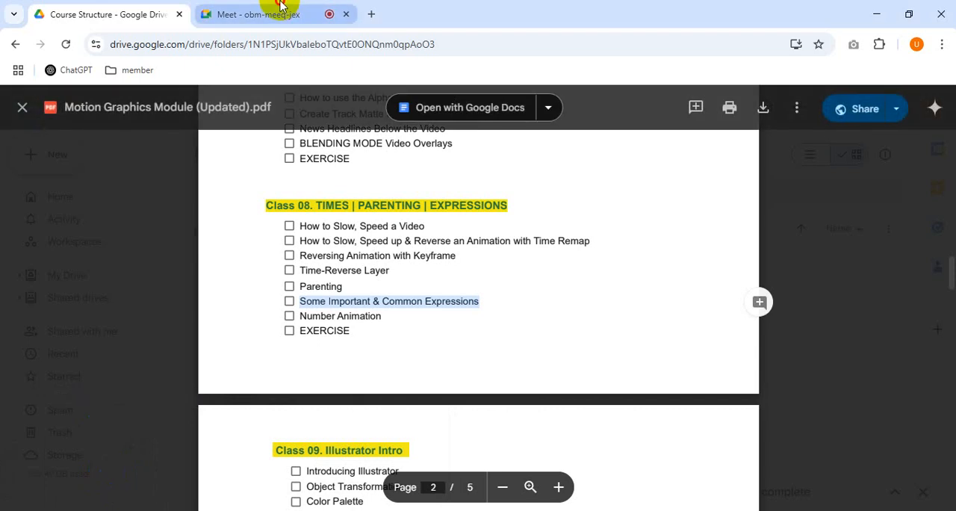
click(277, 10)
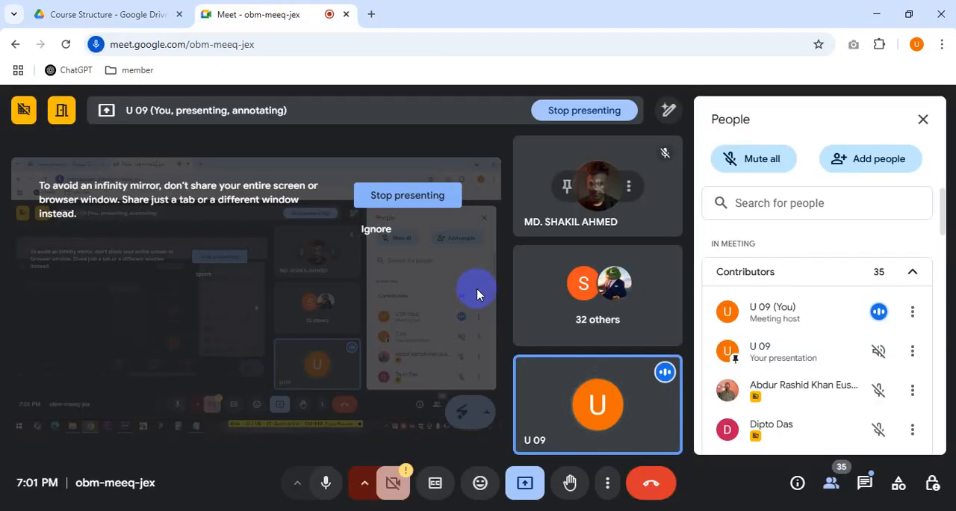
click(864, 483)
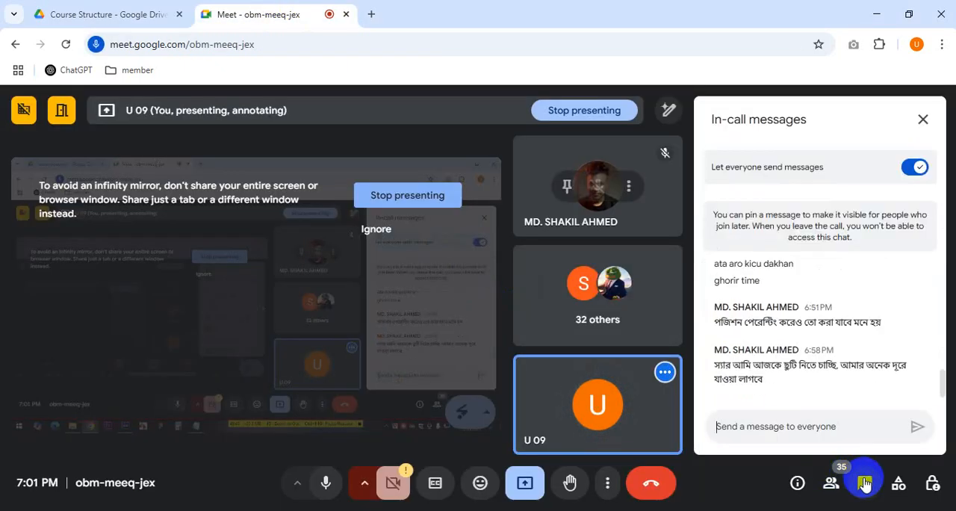
Step: Read the latest participant messages in the meeting chat, and show the list of people in the call
drag(797, 388, 716, 351)
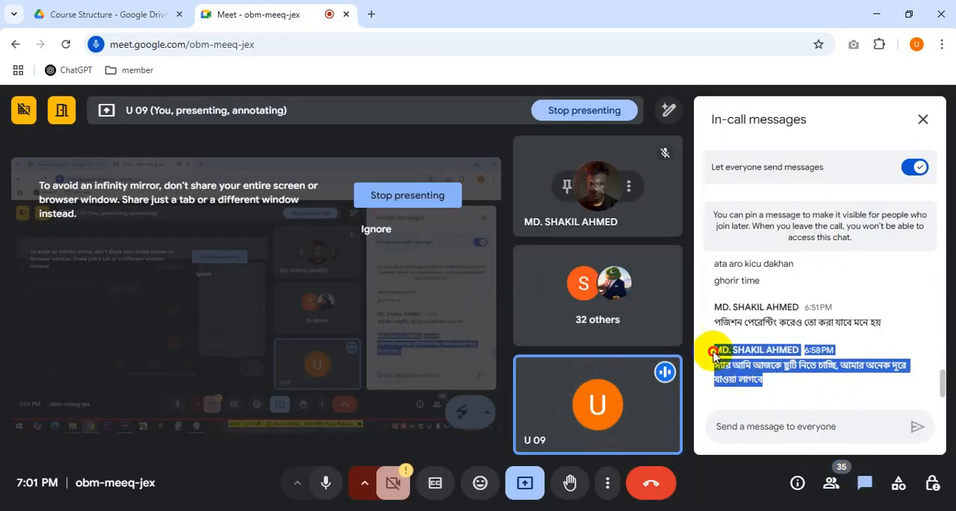
click(806, 385)
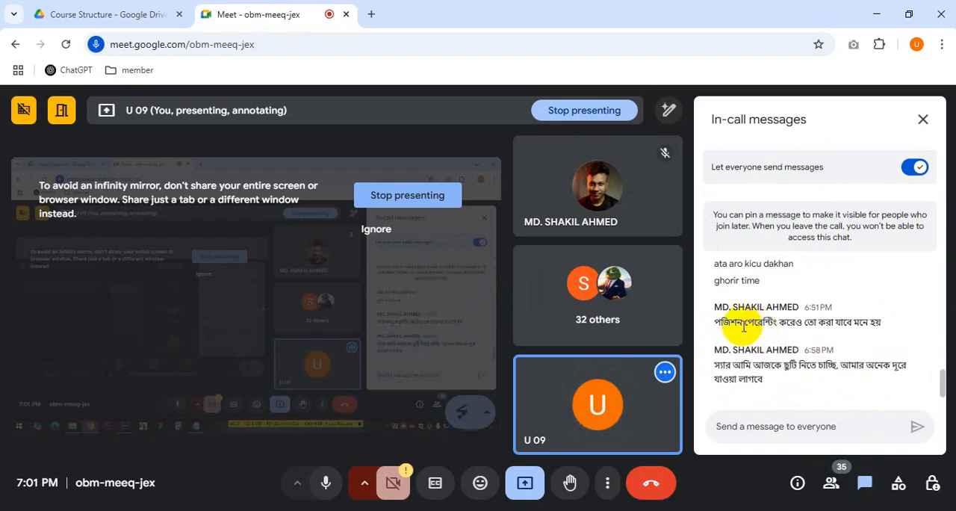
drag(715, 322, 918, 325)
scroll(771, 362, up, 1)
scroll(771, 362, down, 2)
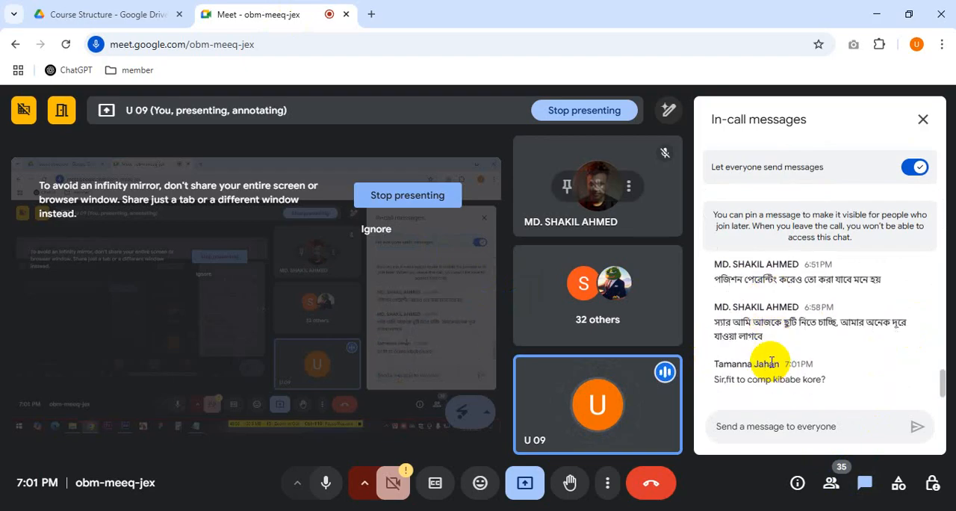
click(898, 484)
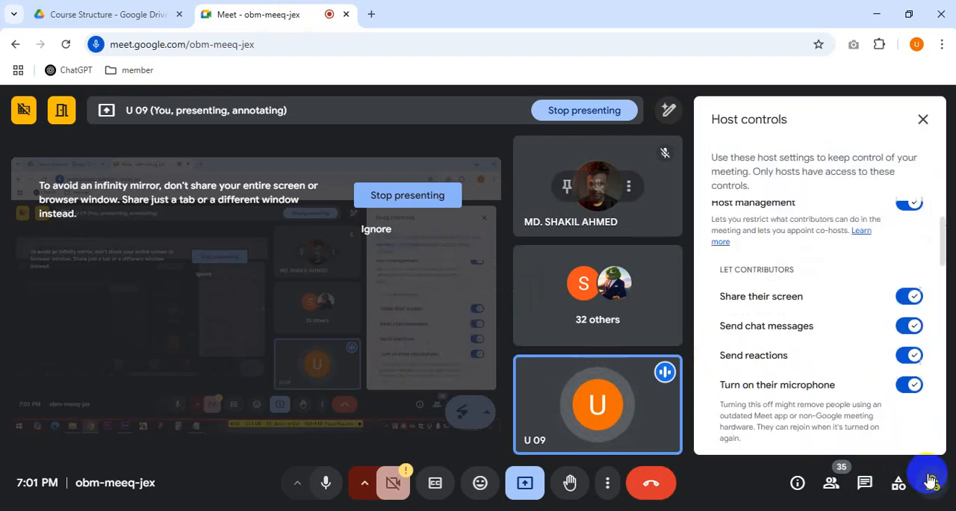
click(832, 484)
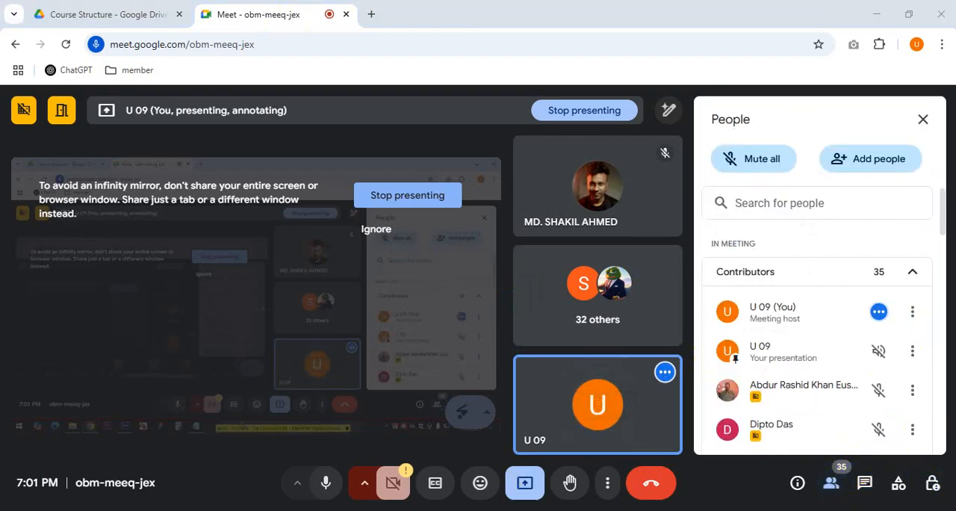
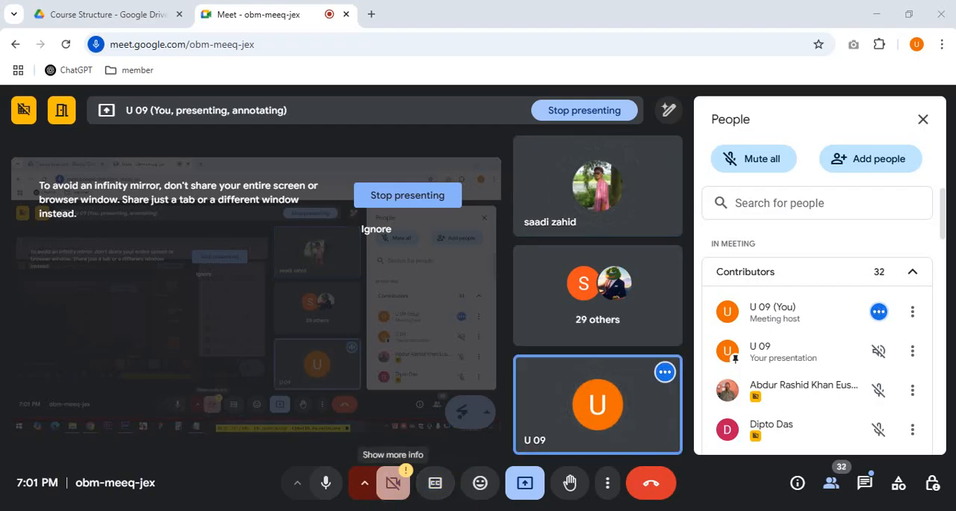
Step: Switch to After Effects and create a new 1920 x 1080 composition with the HDTV 1080 29.97 preset
mouse_move(223, 510)
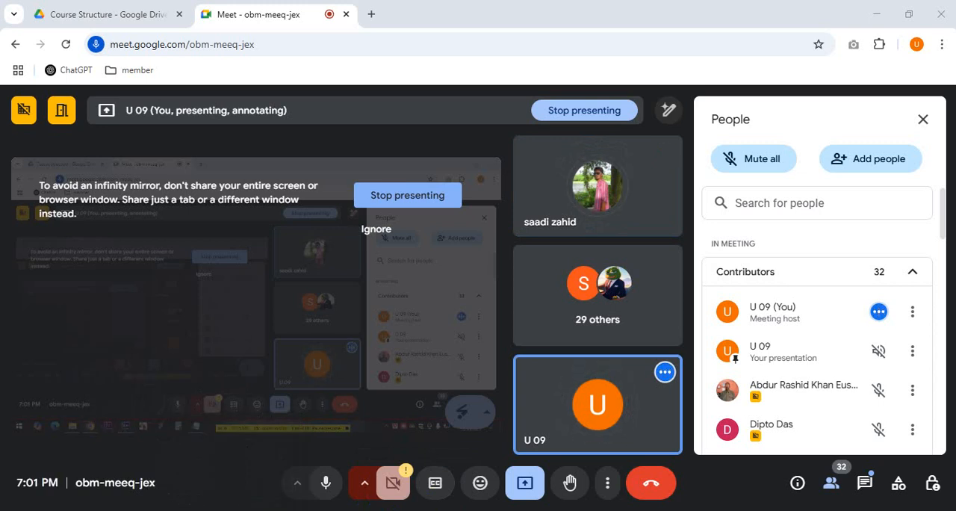
click(223, 510)
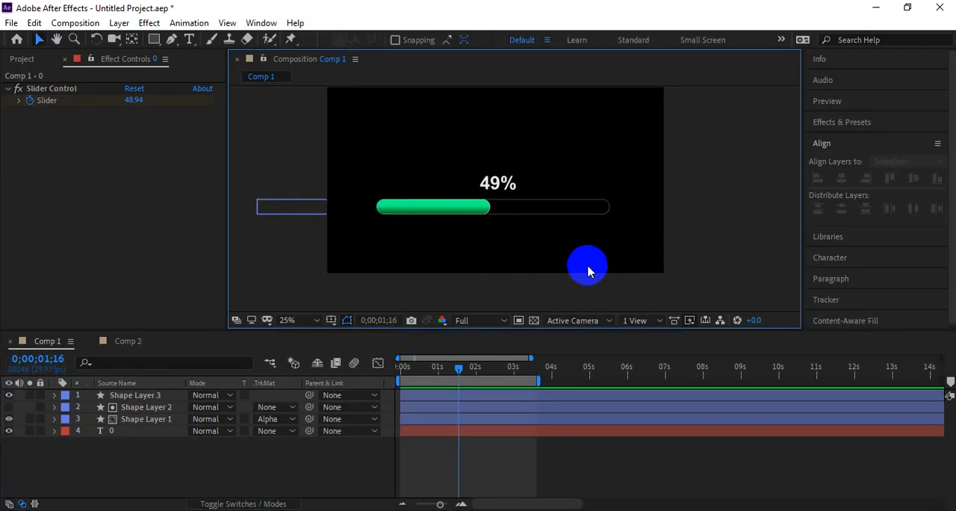
key(ctrl+n)
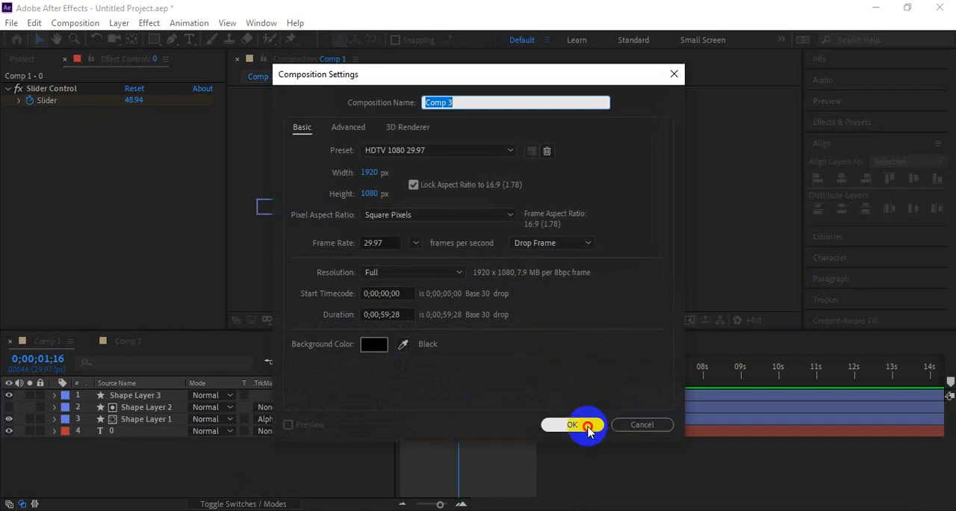
click(580, 423)
Step: Copy the percentage counter text layer from Comp 1 into Comp 3
click(47, 341)
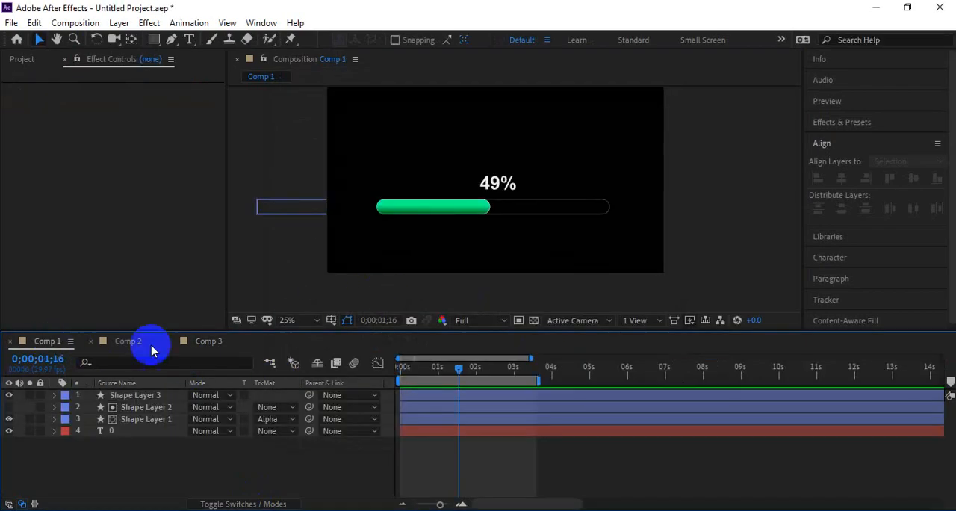
click(133, 430)
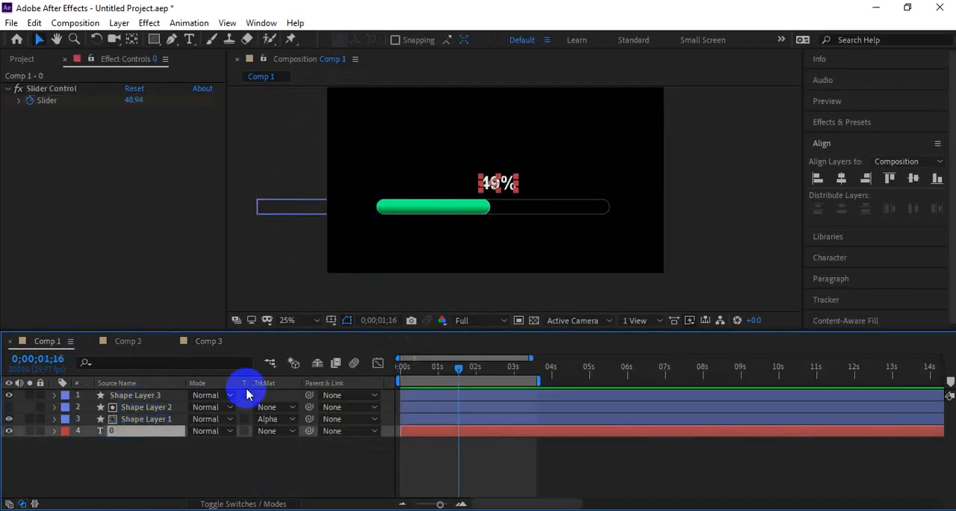
click(210, 342)
key(ctrl+v)
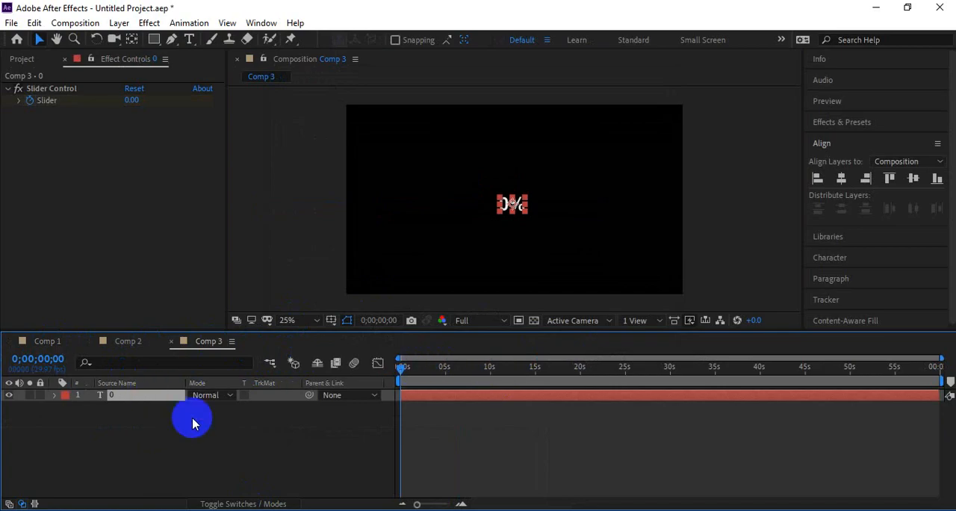
Step: Reveal the text layer's slider keyframes and move the end keyframe to about 12 seconds
key(u)
drag(399, 365, 403, 372)
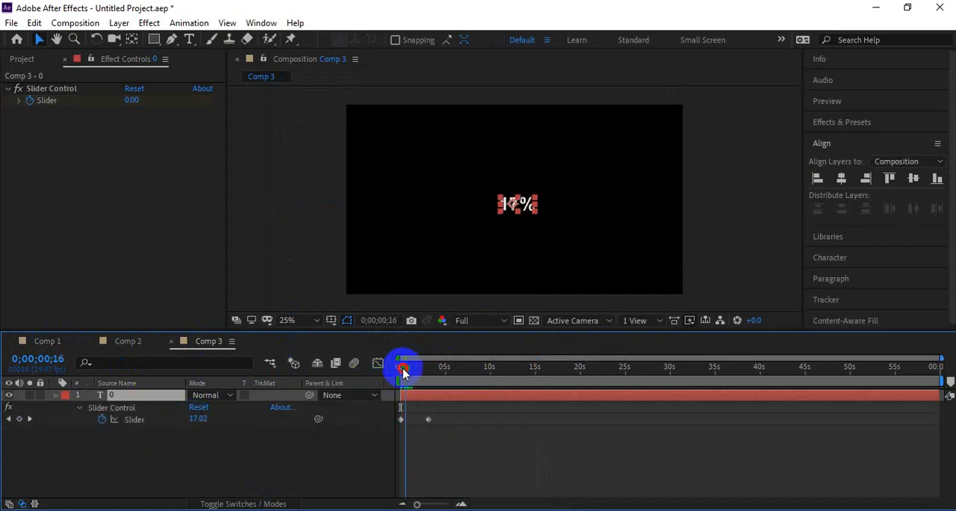
drag(428, 419, 510, 419)
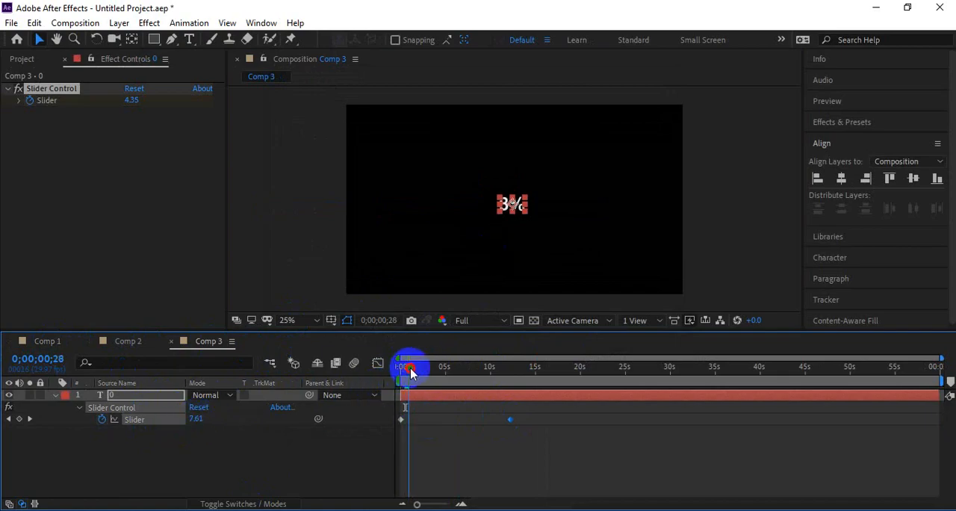
Step: Replace the slider's end keyframe with one added at 0;00;01;07, move it to about 4 seconds and preview the count
drag(413, 371, 416, 371)
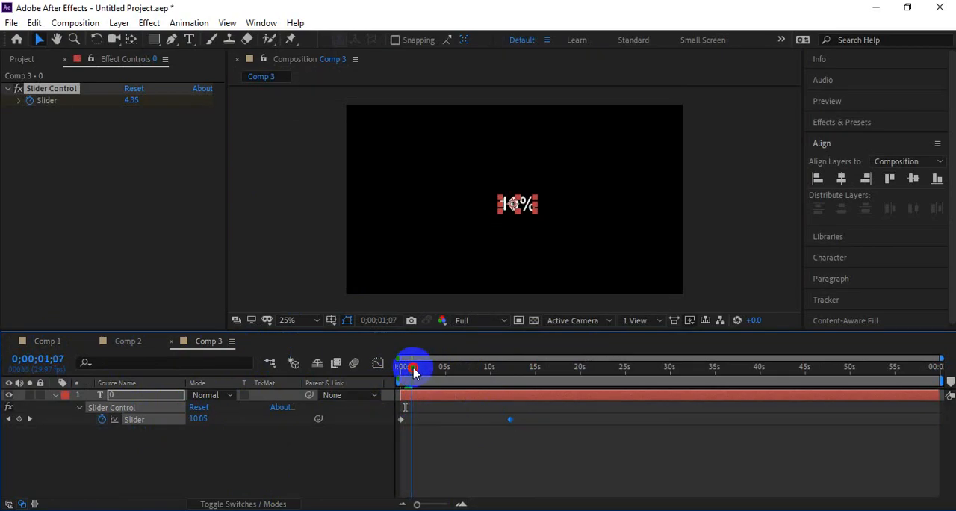
click(18, 419)
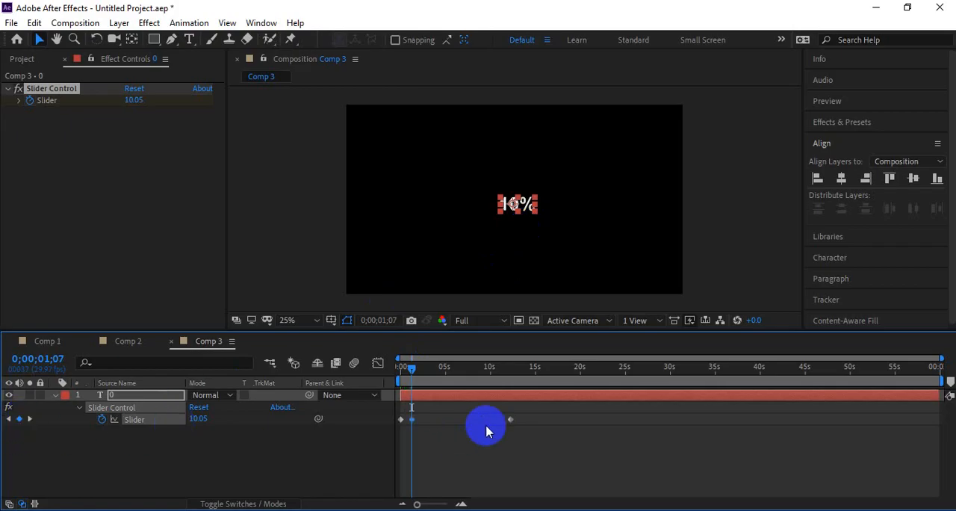
drag(411, 419, 438, 419)
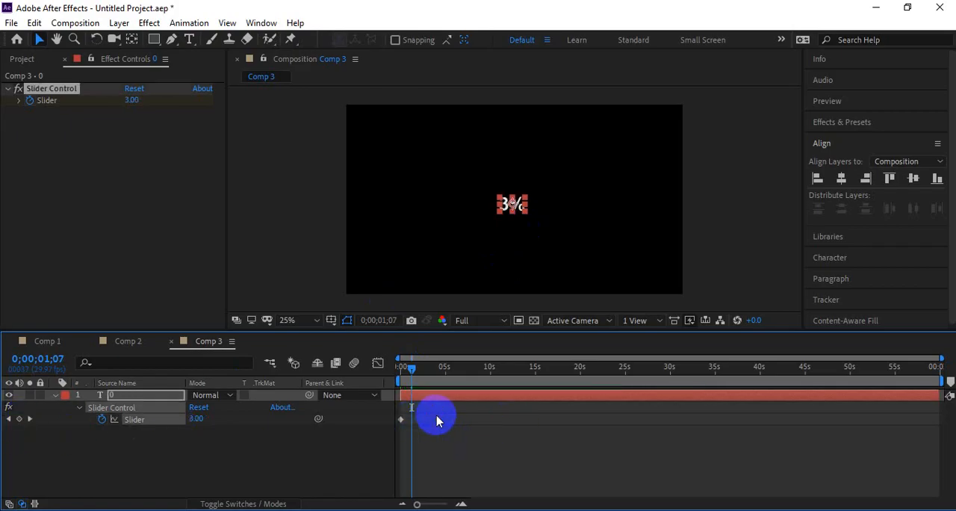
click(403, 367)
key(space)
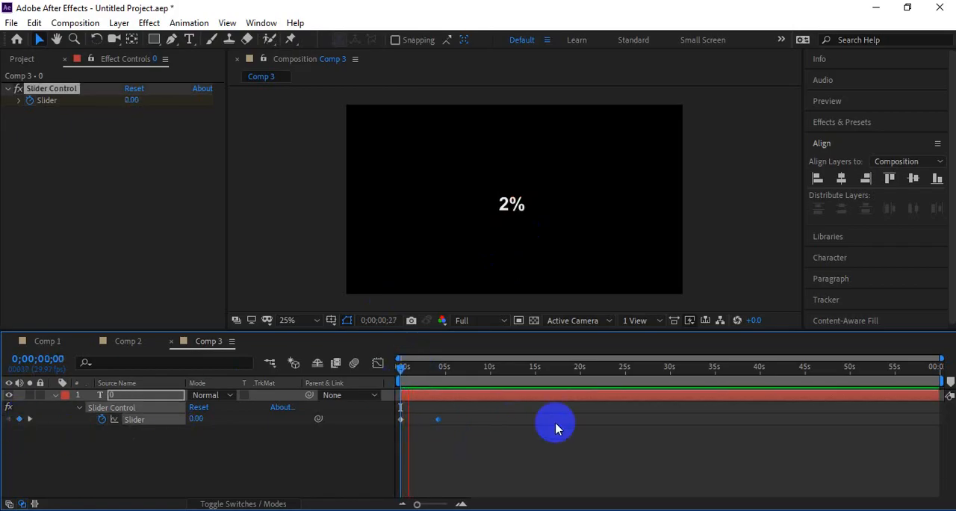
key(space)
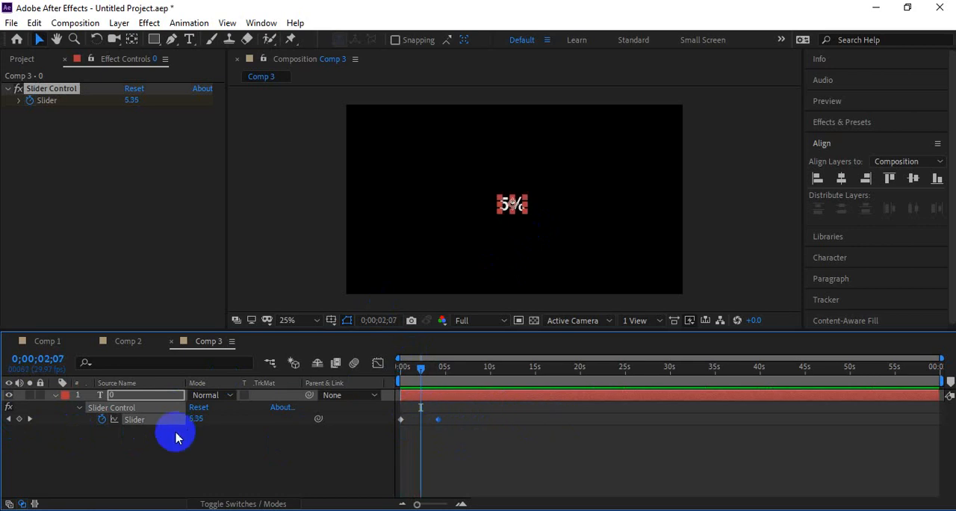
Step: Enable an expression on the Slider property and copy the "without percentige" counting expression from the AE Expression file in Notepad
alt+click(102, 419)
click(405, 427)
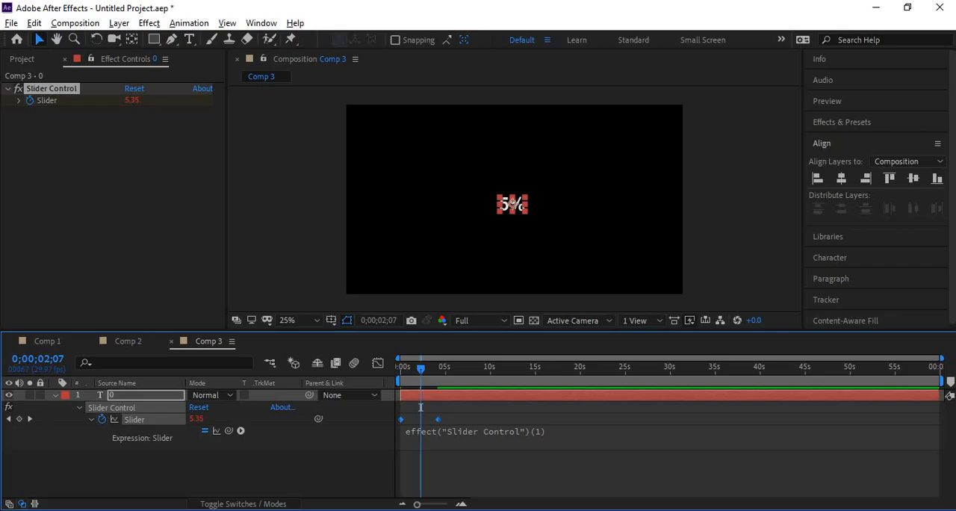
click(379, 509)
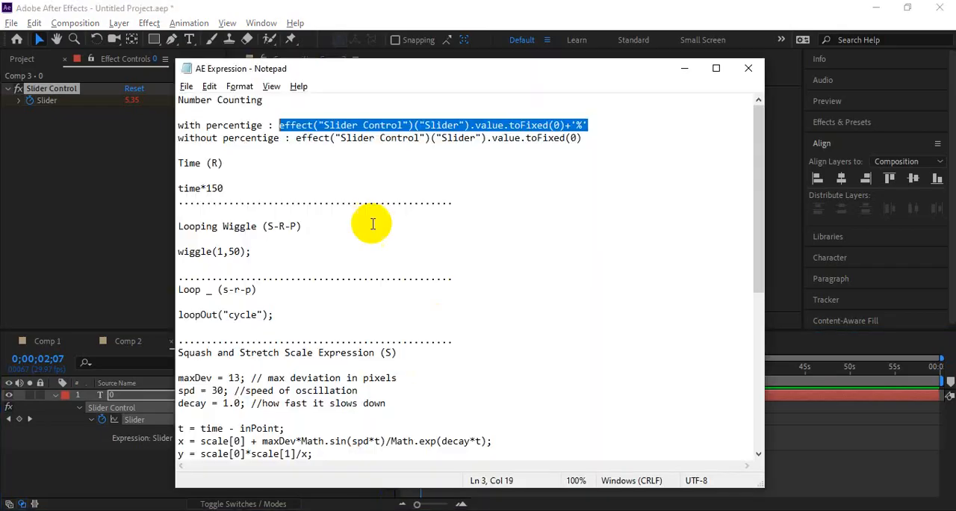
drag(592, 141, 293, 141)
key(ctrl+c)
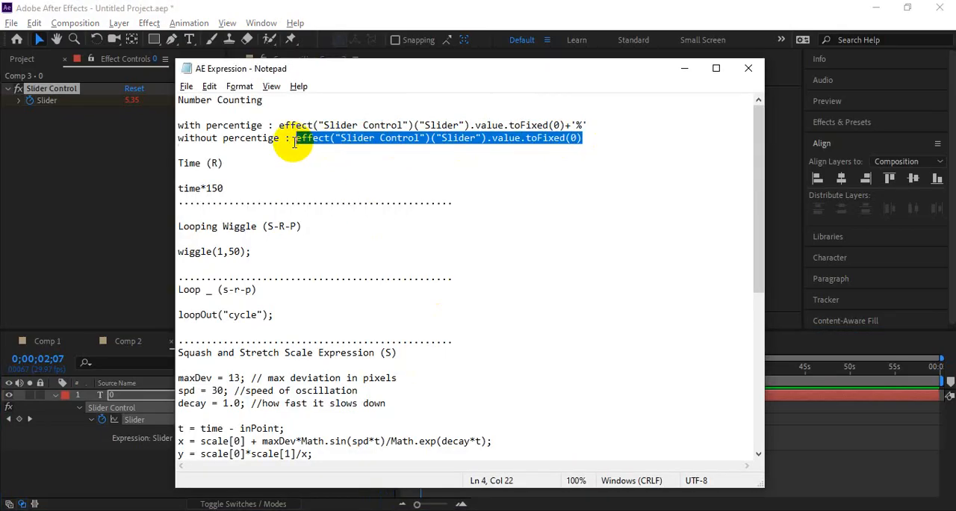
key(alt+Tab)
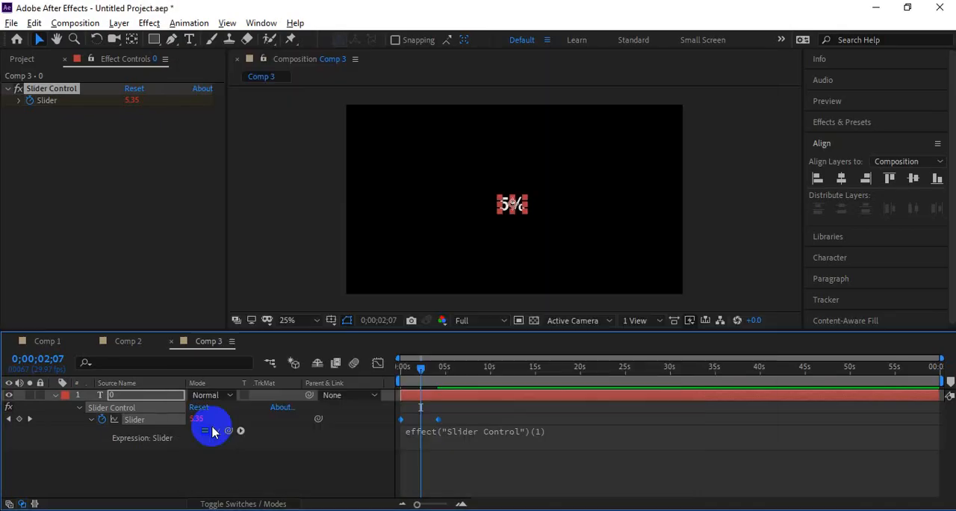
Step: Replace the Source Text expression with effect("Slider Control")("Slider").value.toFixed(0) and preview the count
click(55, 394)
click(55, 394)
click(66, 408)
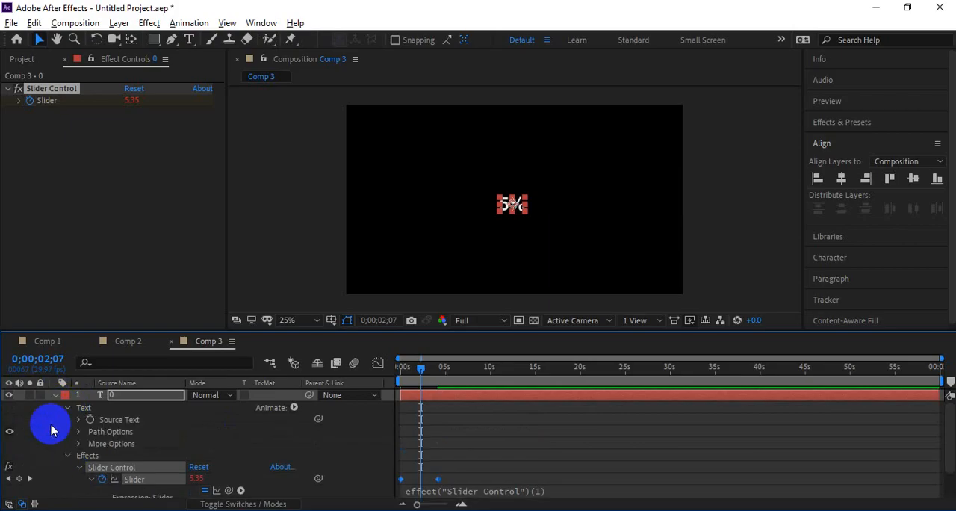
click(84, 420)
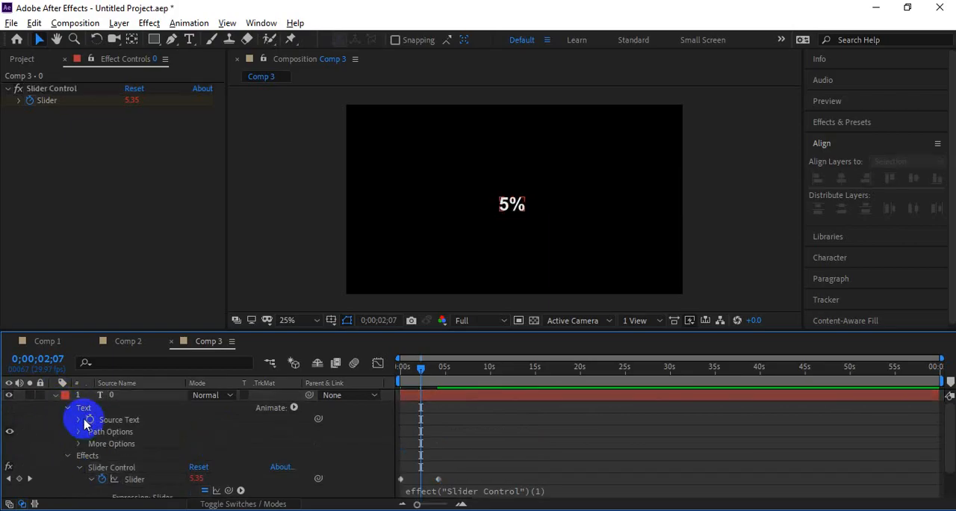
click(78, 419)
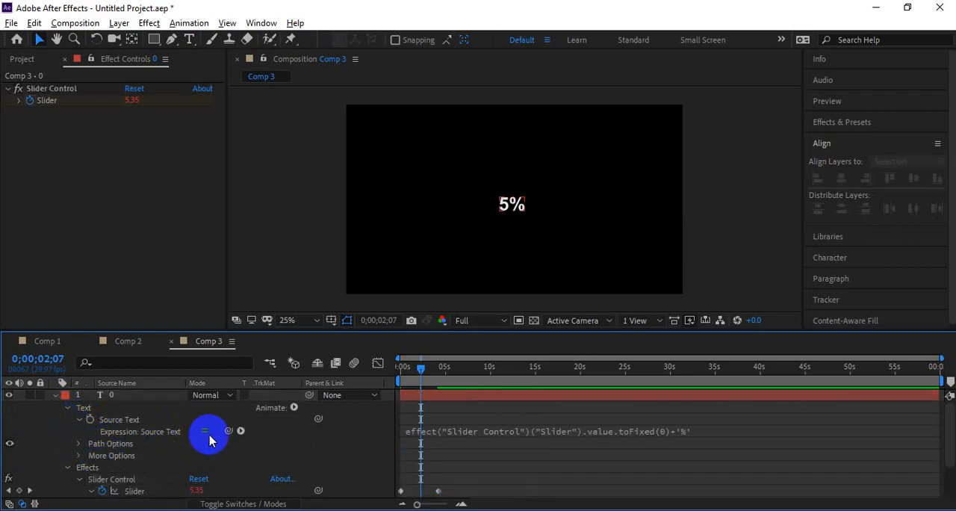
click(486, 433)
key(ctrl+v)
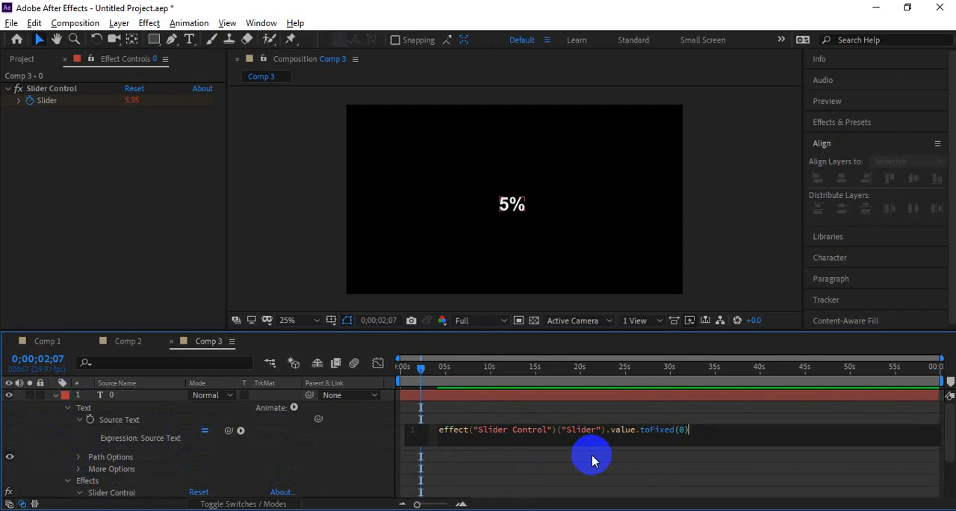
drag(464, 370, 385, 372)
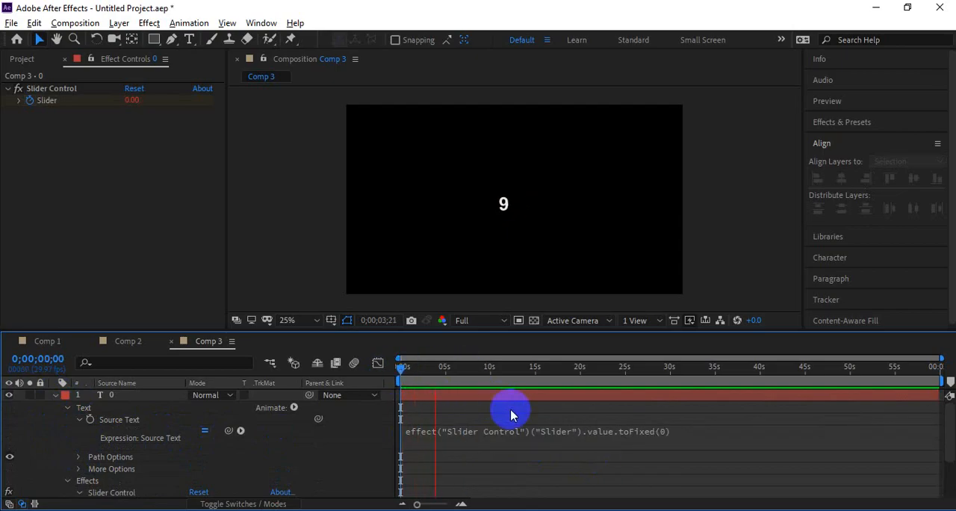
key(space)
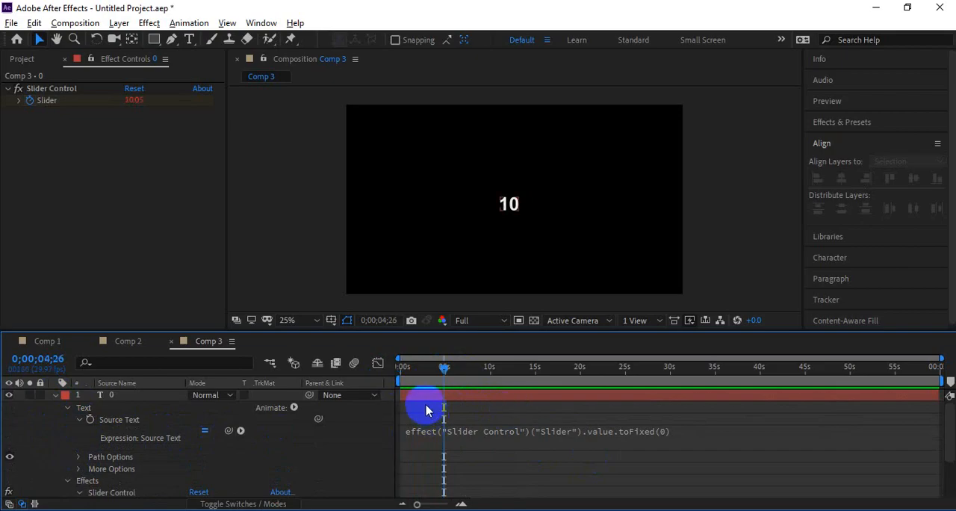
Step: Collapse the text layer's properties, draw a circle with the Ellipse tool and center it over the number
click(53, 395)
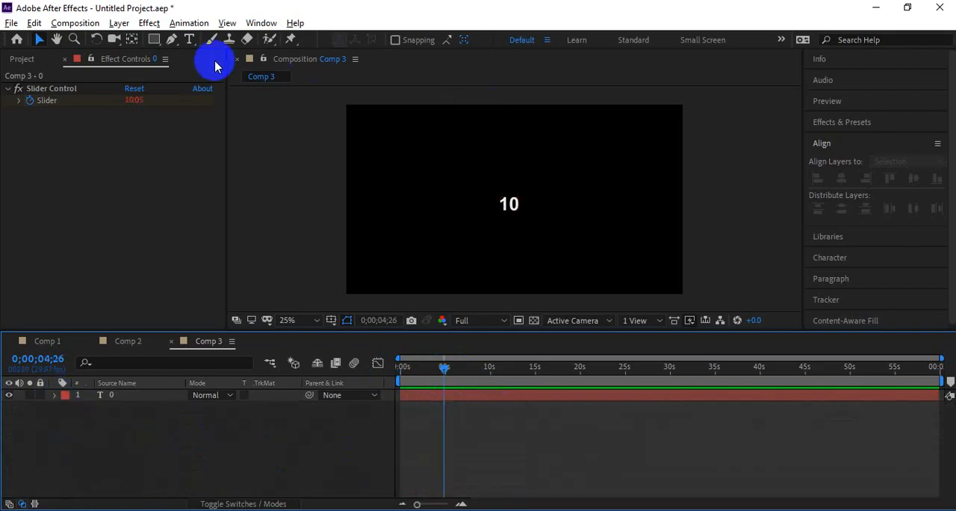
drag(162, 39, 198, 69)
drag(480, 180, 543, 243)
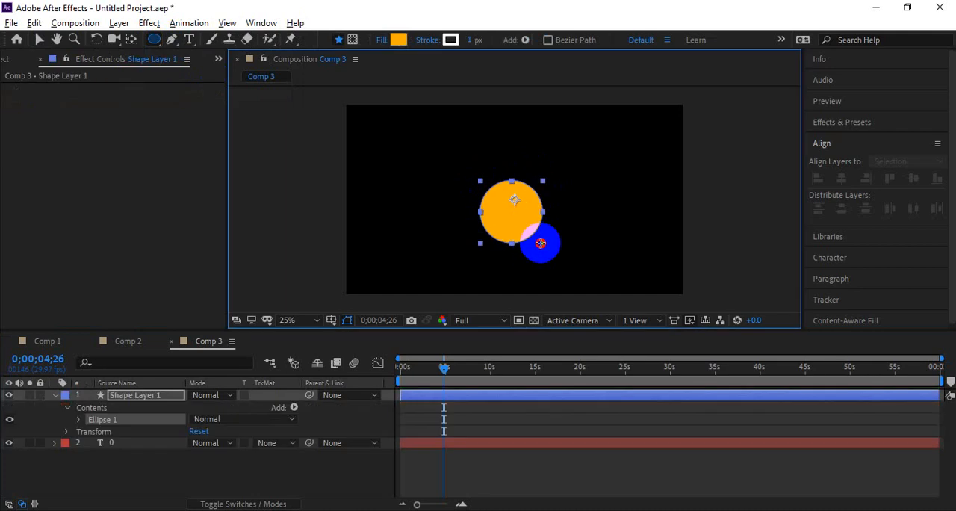
key(v)
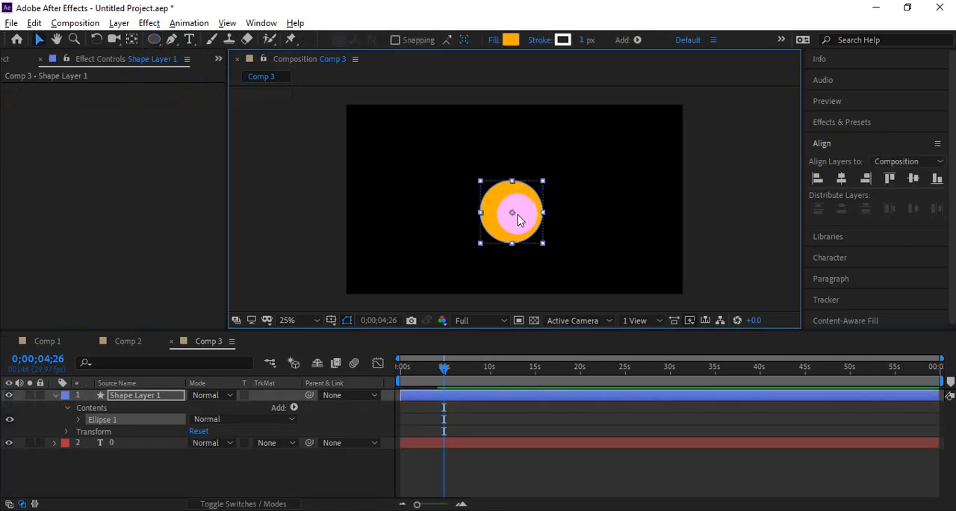
drag(517, 219, 516, 211)
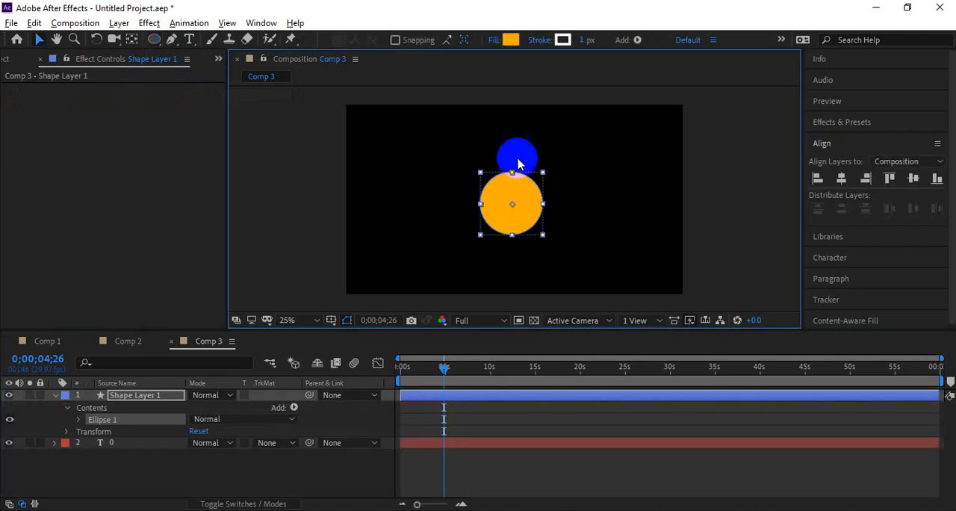
Step: Set the circle's fill to None
click(495, 41)
click(566, 224)
click(617, 306)
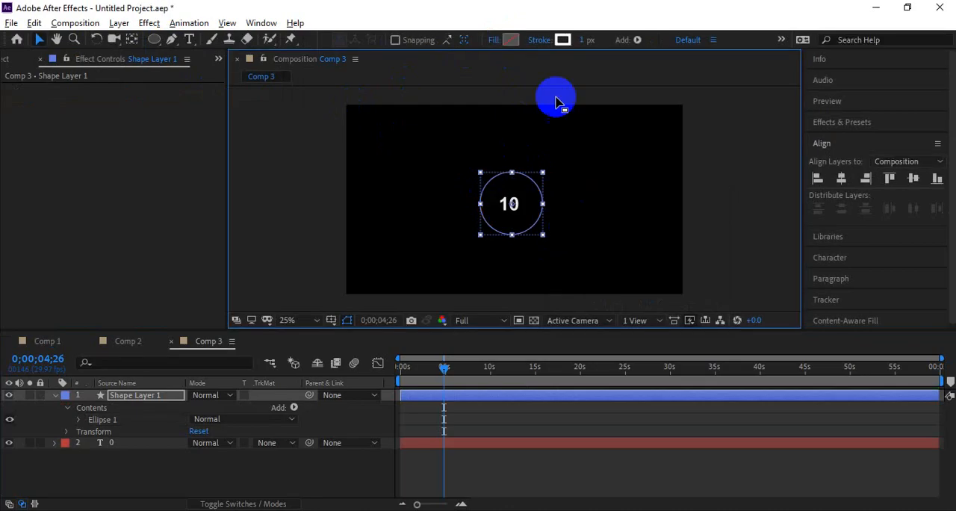
Step: Set the circle's stroke width to 44 px and its stroke color to red FF0404
drag(582, 39, 615, 42)
click(562, 40)
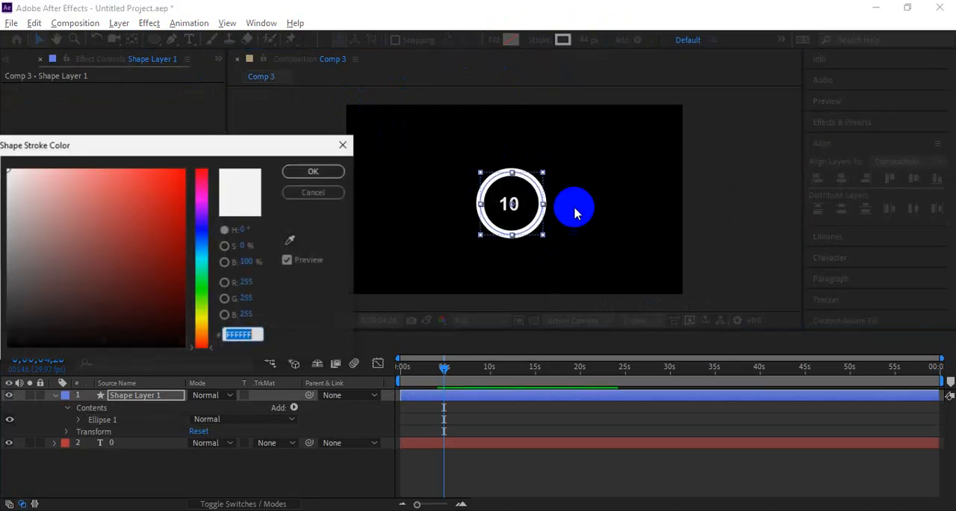
click(182, 169)
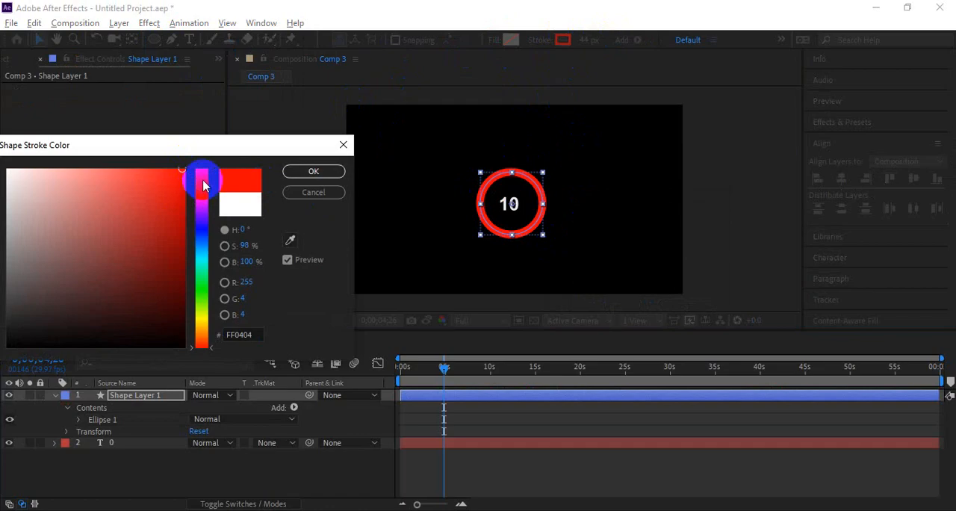
click(285, 175)
Step: Move the ring's shape layer below the number text layer and reselect the ring
scroll(518, 213, up, 2)
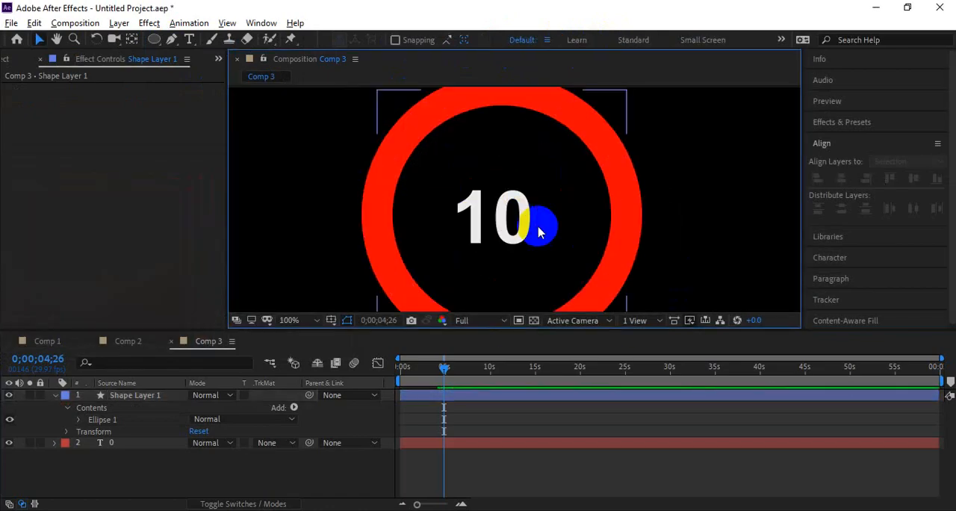
scroll(540, 232, down, 2)
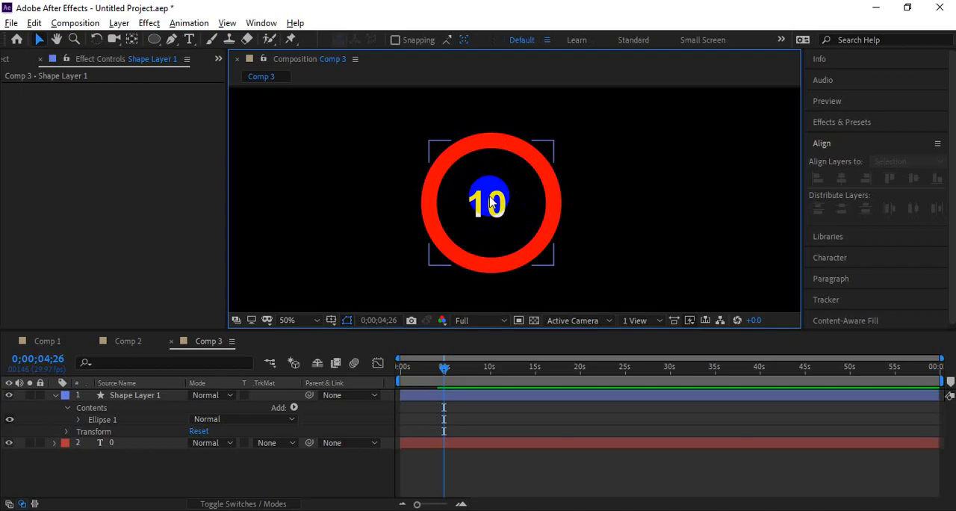
click(546, 180)
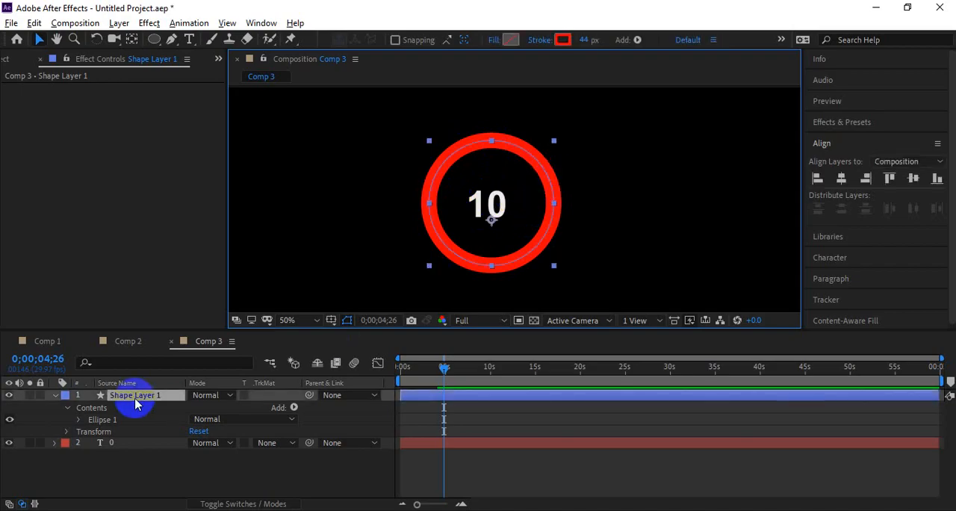
drag(135, 396, 139, 448)
click(575, 209)
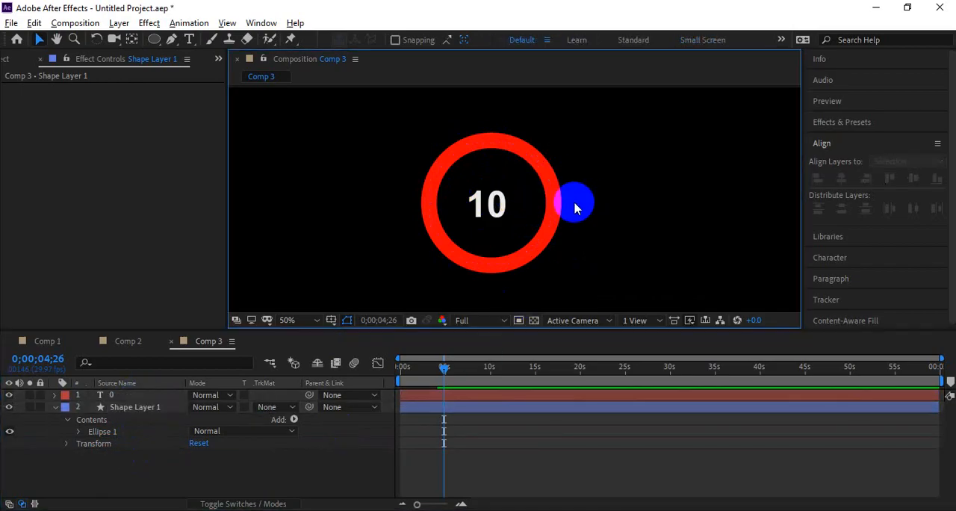
click(559, 202)
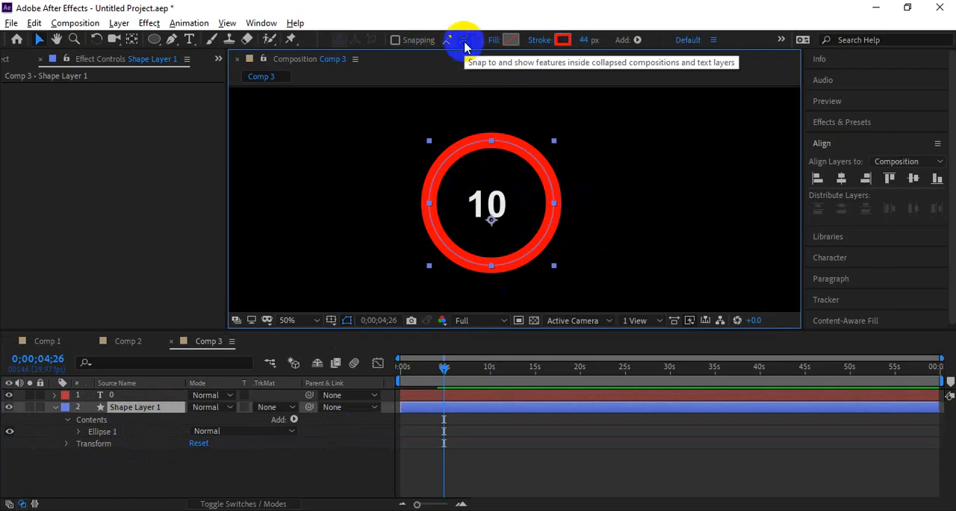
Step: Return the current time to 0;00;00;00 and reveal the number text layer's keyframed properties
click(597, 193)
click(543, 188)
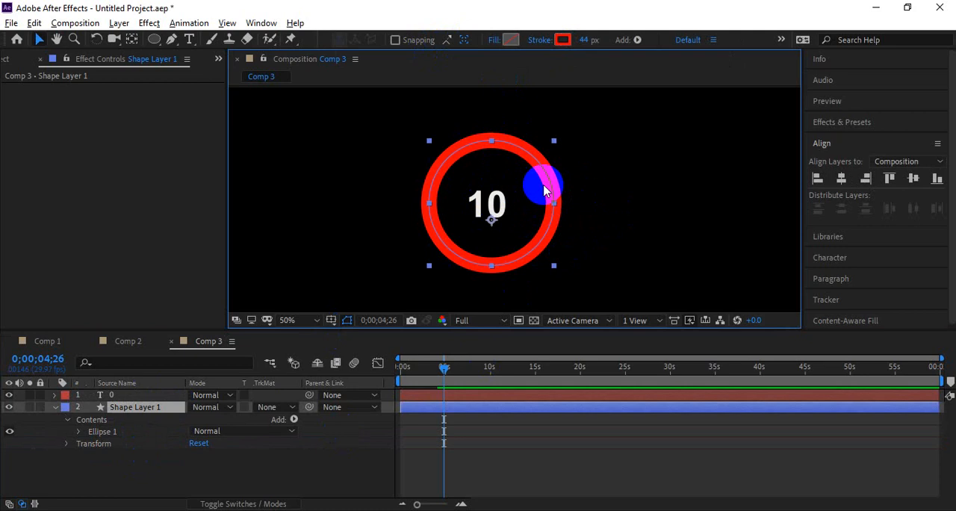
click(406, 367)
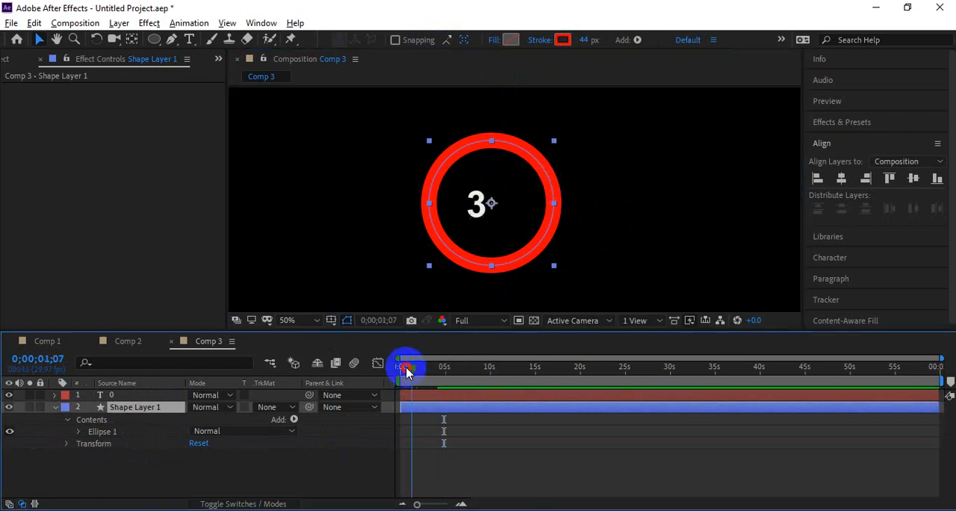
drag(406, 372, 384, 369)
click(458, 394)
key(u)
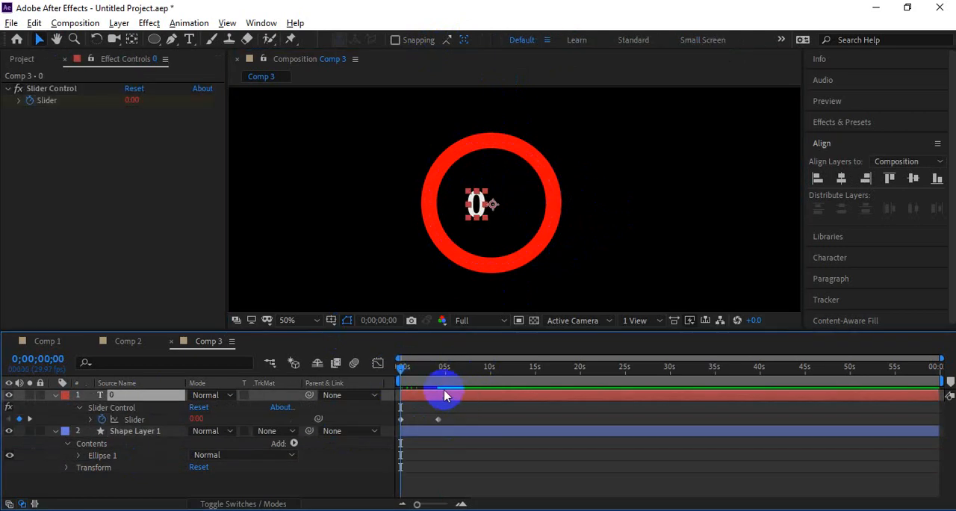
Step: Add Trim Paths to the ring's shape layer and expand the Trim Paths properties
click(409, 431)
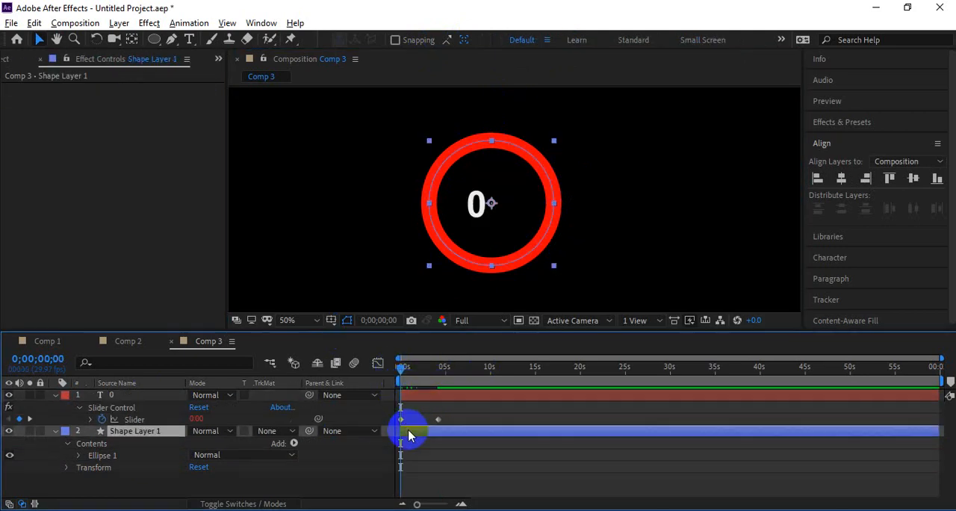
click(293, 443)
click(360, 364)
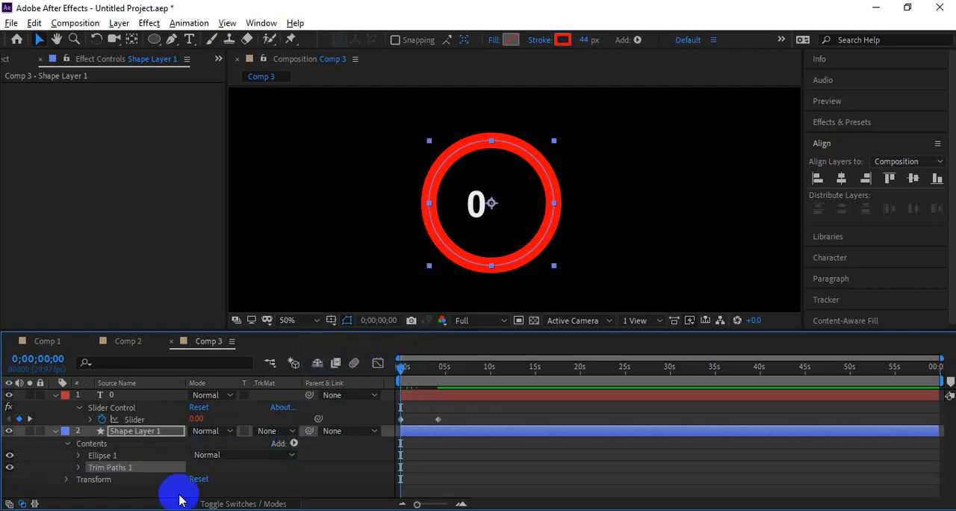
click(80, 471)
scroll(37, 442, down, 2)
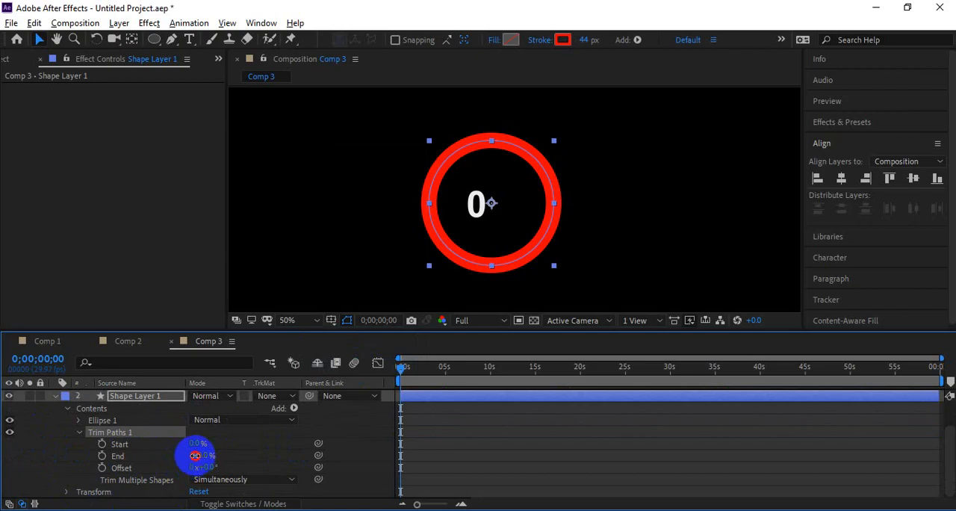
Step: Keyframe the ring's Trim Paths End at 0% at the start and 100% at 0;00;04;04, near the counter's last keyframe
drag(197, 455, 121, 456)
alt+click(101, 455)
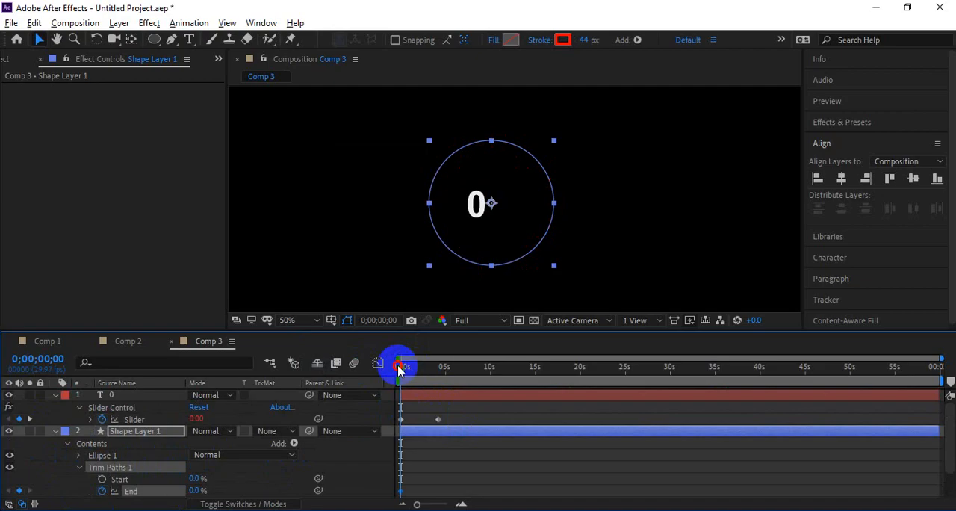
drag(400, 366, 436, 378)
drag(192, 486, 380, 465)
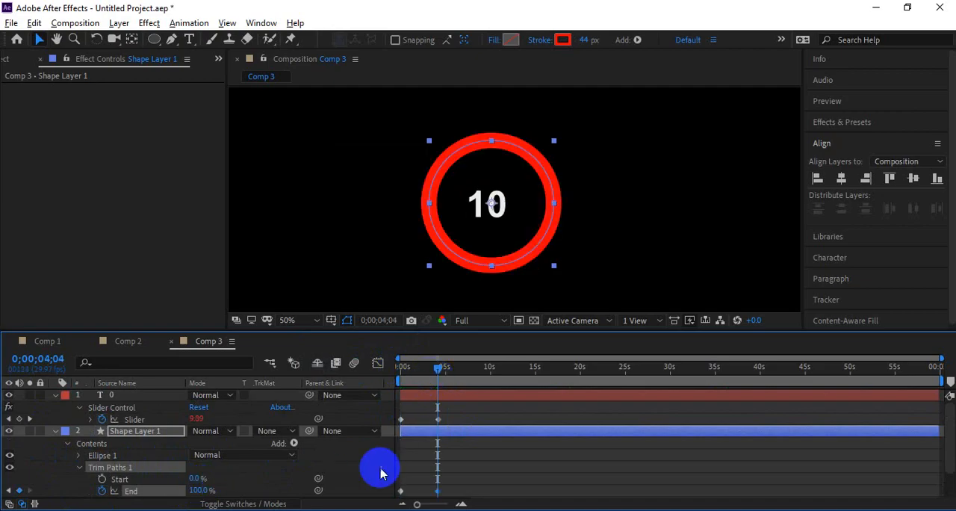
Step: Preview the ring and number counter animation from the beginning of the composition
drag(438, 368, 429, 382)
key(space)
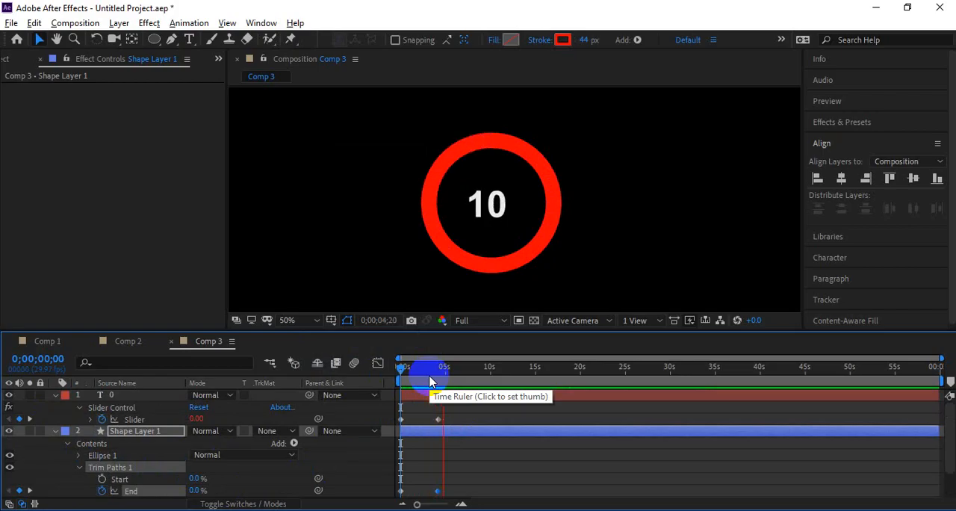
click(591, 415)
drag(437, 373, 359, 380)
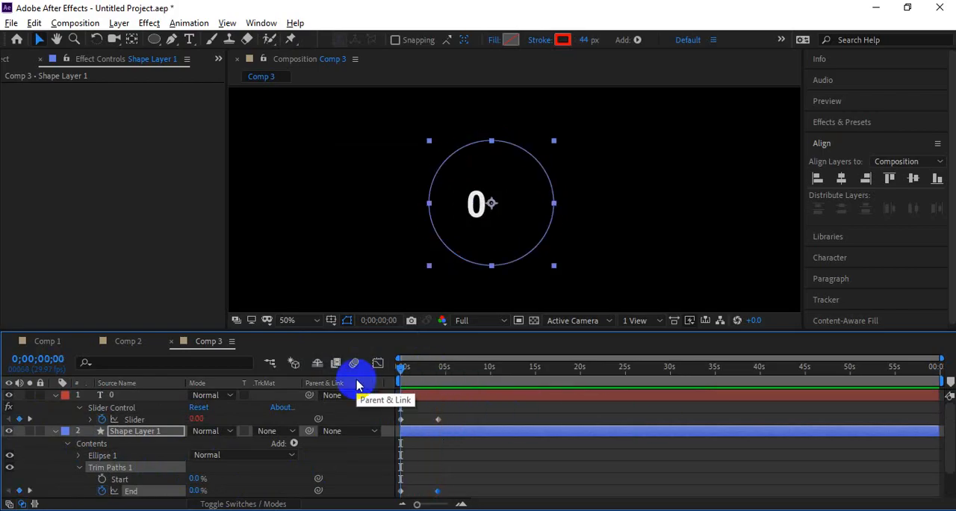
key(space)
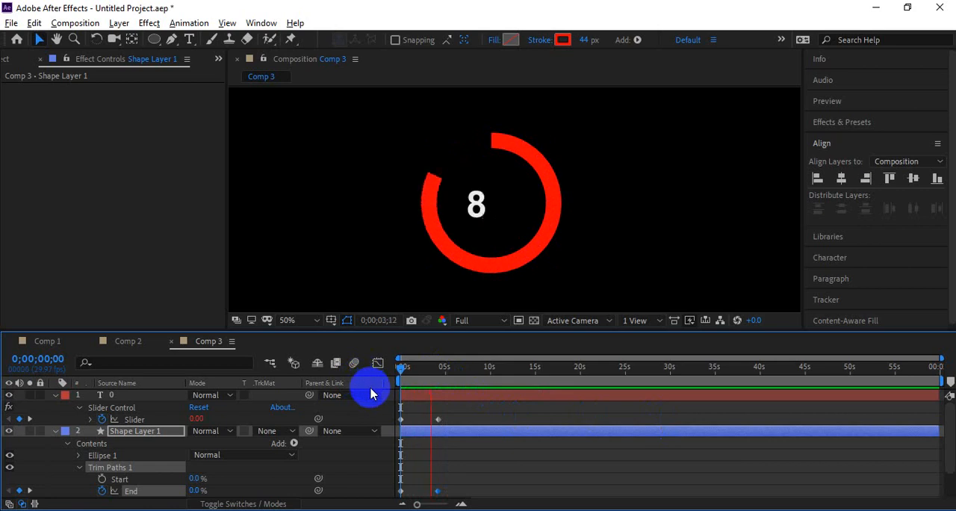
key(space)
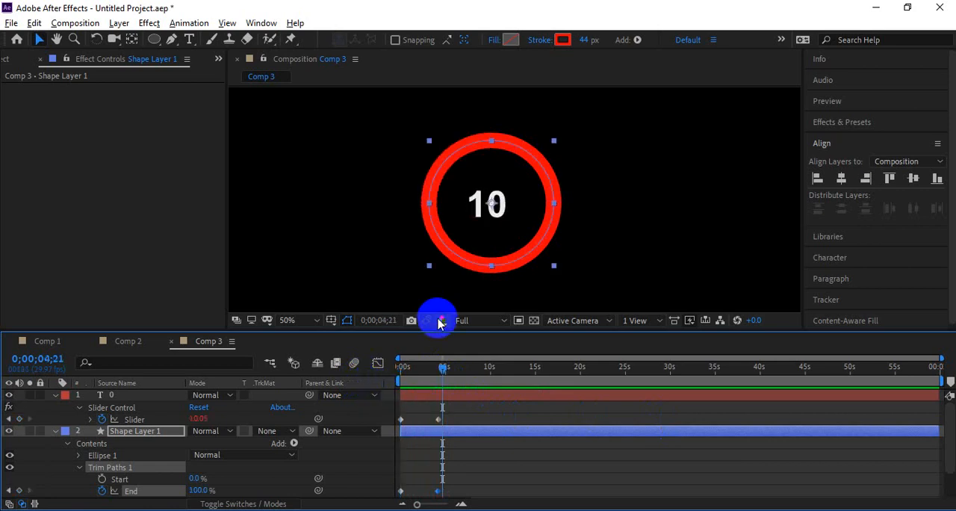
Step: Glance at the AE Expression notes, switch to Google Meet to read the latest in-call message, and bring back the participant list
key(alt+Tab)
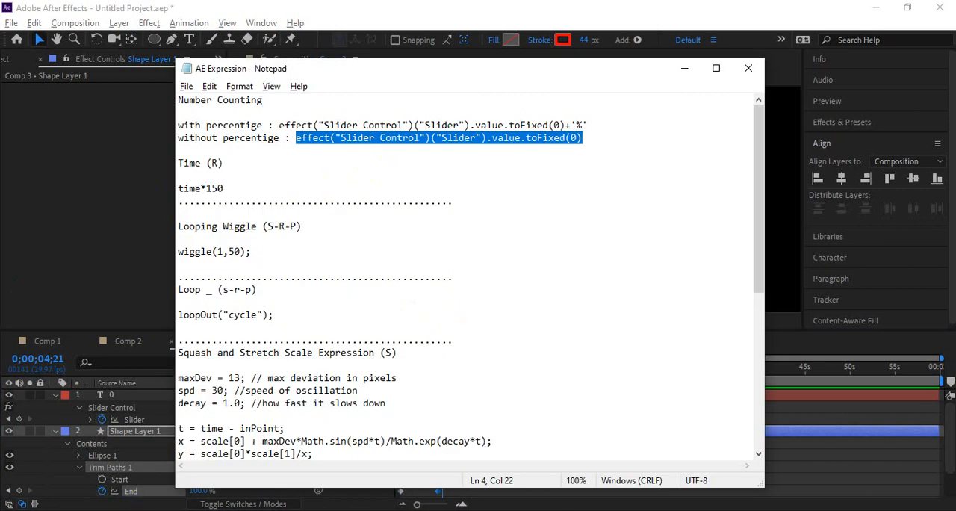
key(alt+Tab)
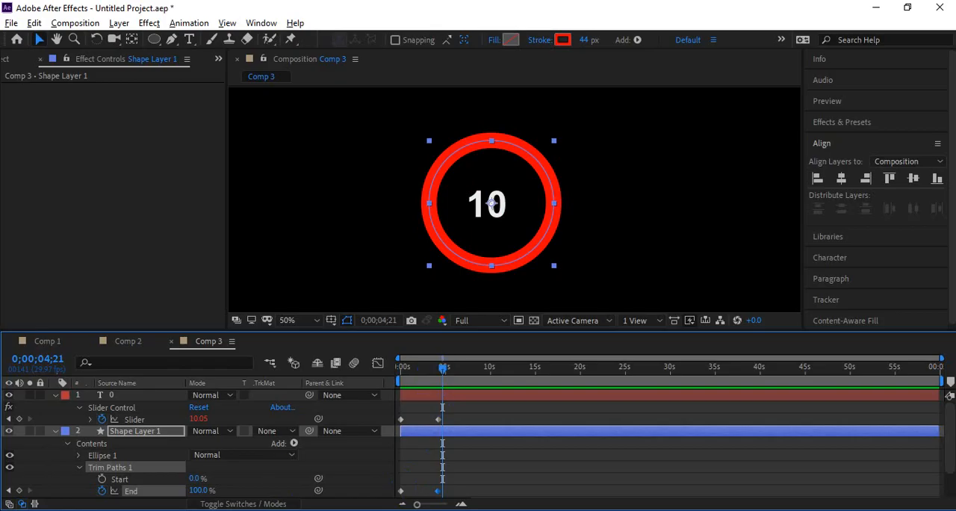
key(alt+Tab)
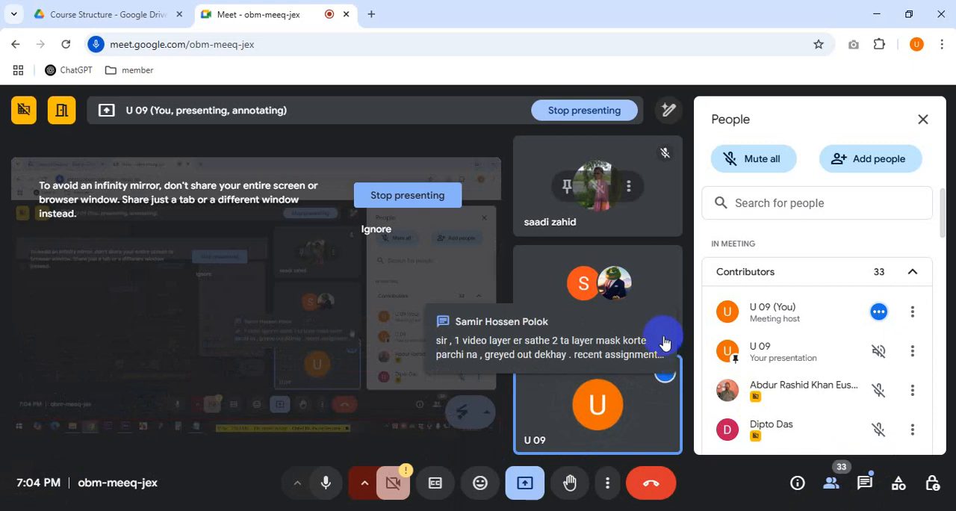
click(861, 484)
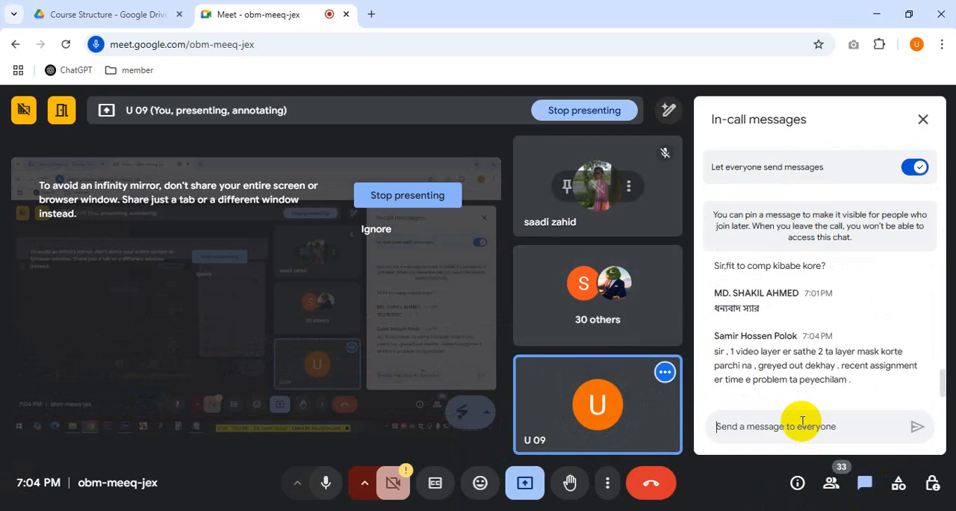
drag(735, 351, 885, 351)
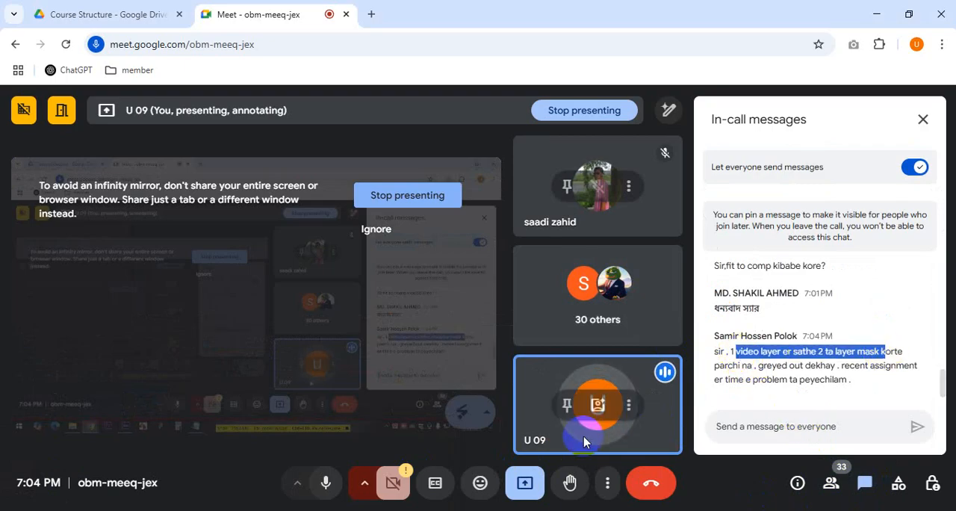
click(751, 396)
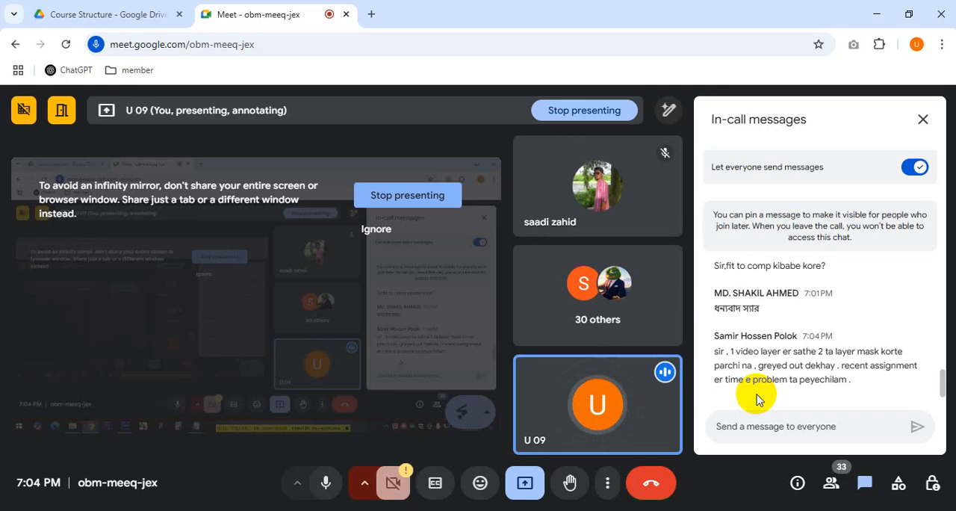
click(830, 490)
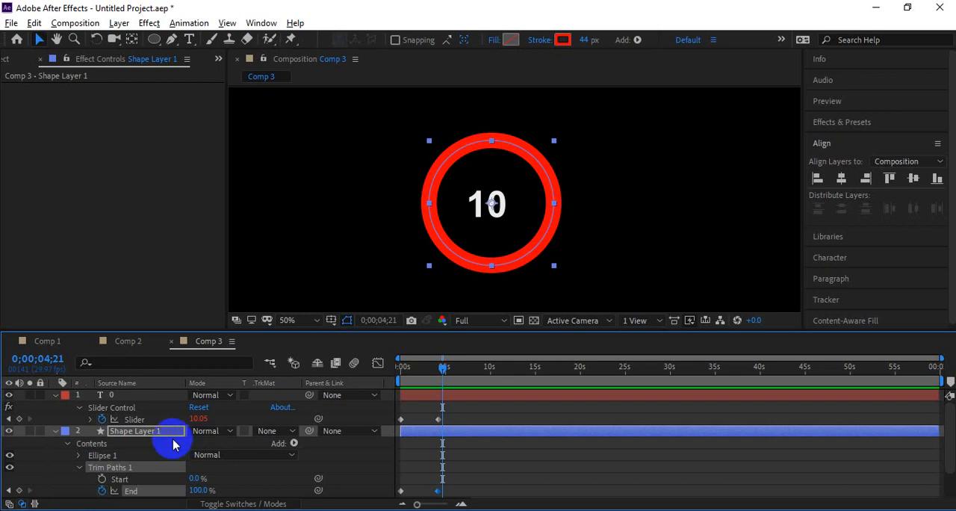
Step: Create a new composition in After Effects and add the 154529 (540p).mp4 lion clip to it
key(ctrl+n)
click(571, 420)
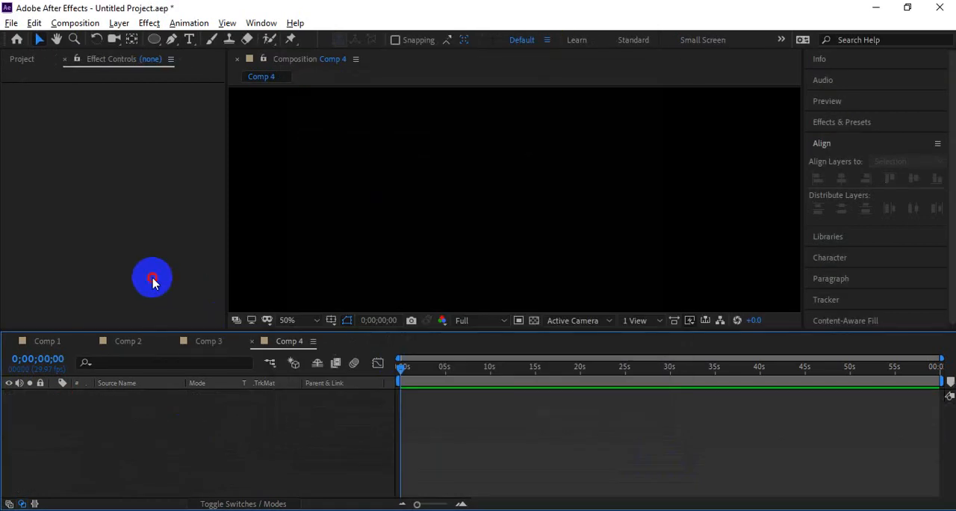
click(22, 59)
click(45, 199)
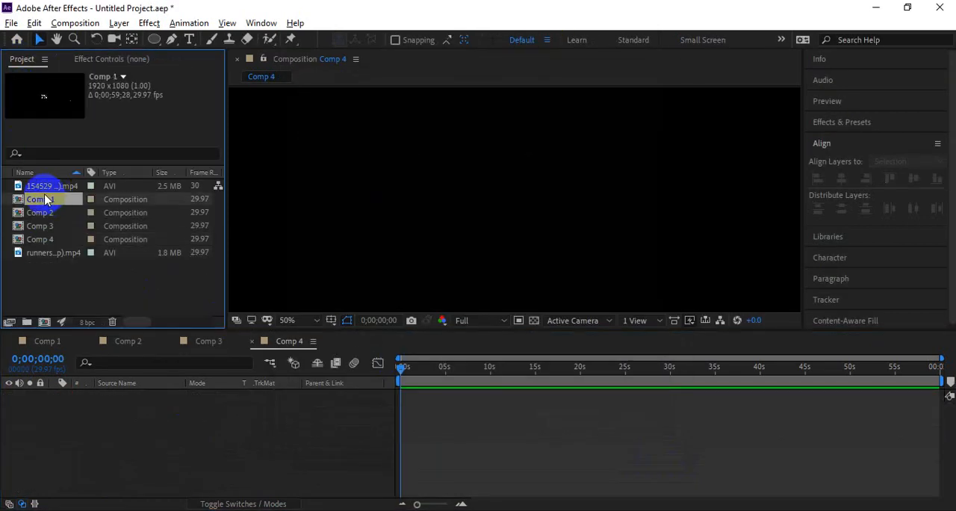
drag(45, 186, 119, 418)
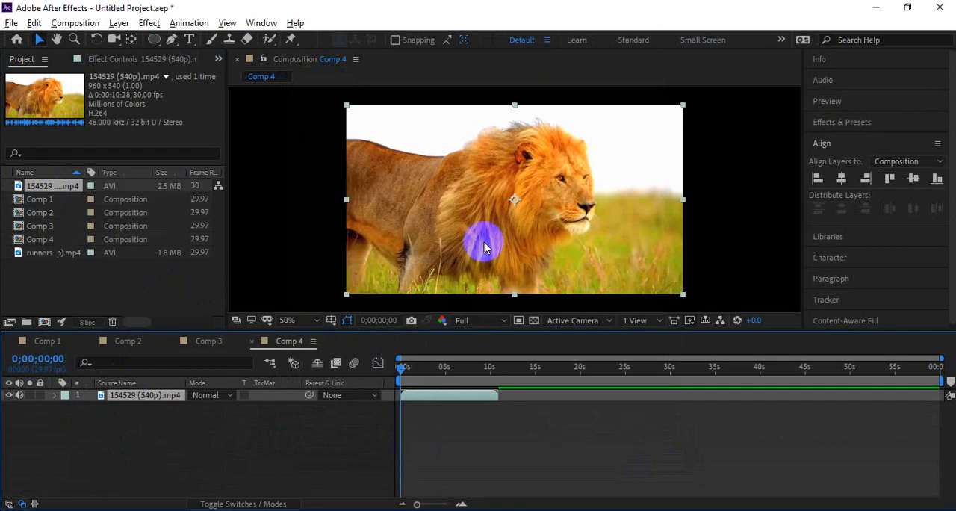
Step: Scale the lion clip down in the composition view and fit it to the composition size
drag(678, 292, 589, 249)
click(706, 227)
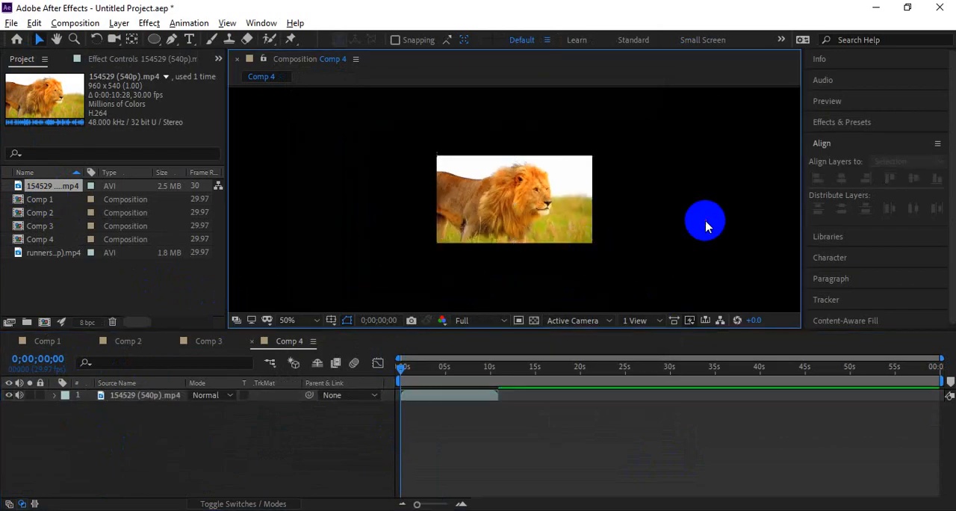
scroll(499, 176, up, 2)
scroll(502, 180, down, 2)
scroll(504, 182, up, 2)
scroll(507, 183, down, 2)
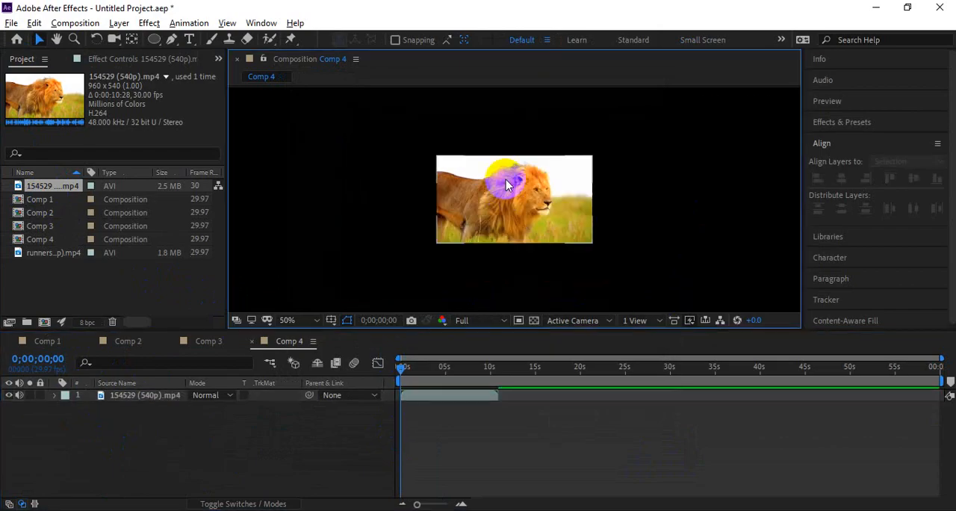
click(504, 194)
key(ctrl+alt+f)
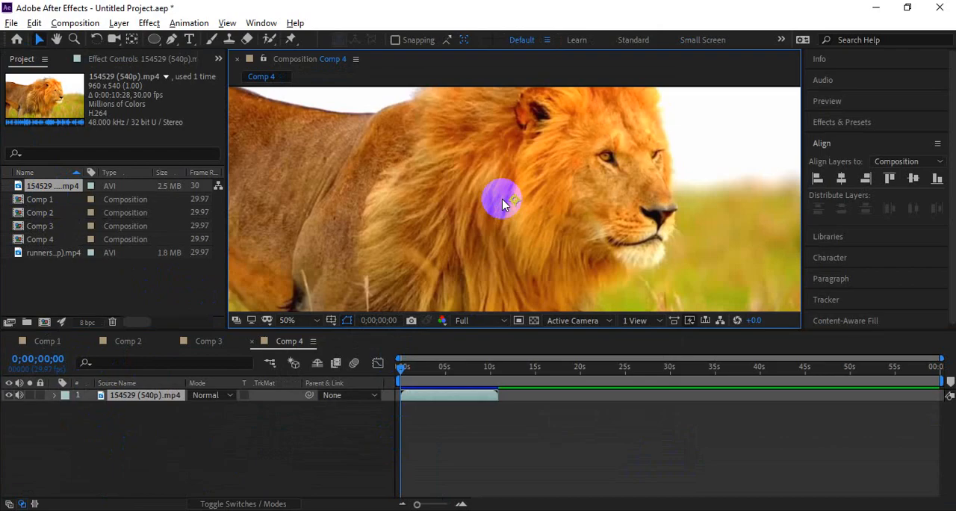
Step: Shrink the lion clip to about half the composition's width, fit it to the composition again and deselect it
scroll(503, 200, down, 3)
click(658, 215)
click(579, 216)
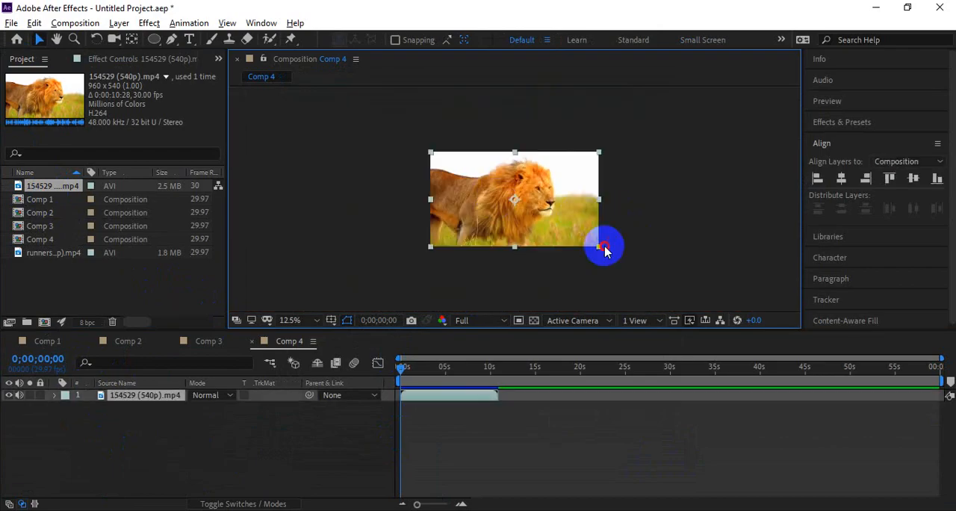
drag(597, 246, 557, 224)
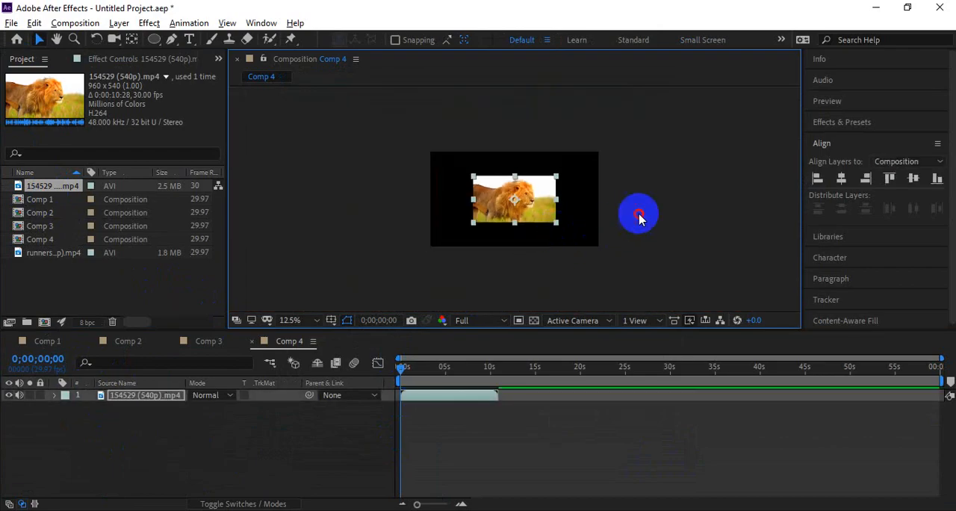
click(635, 212)
click(526, 212)
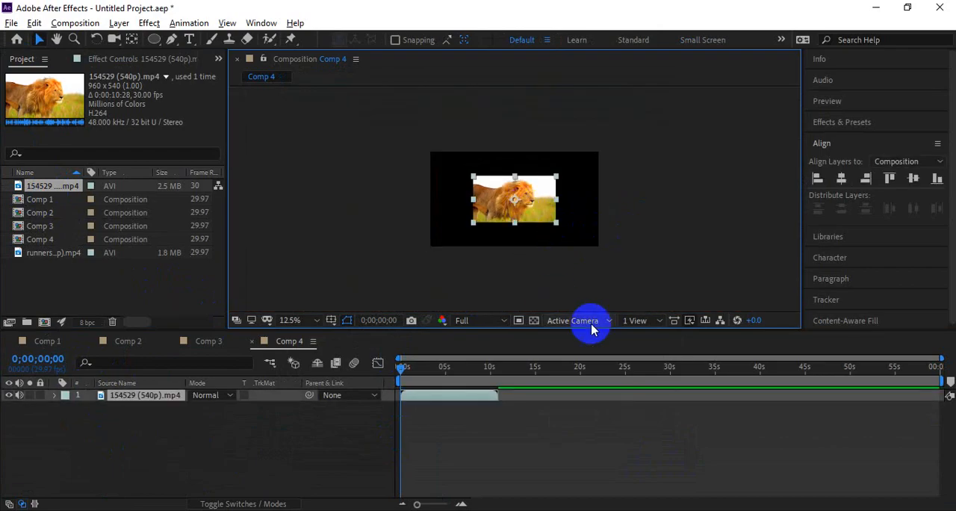
key(ctrl+alt+f)
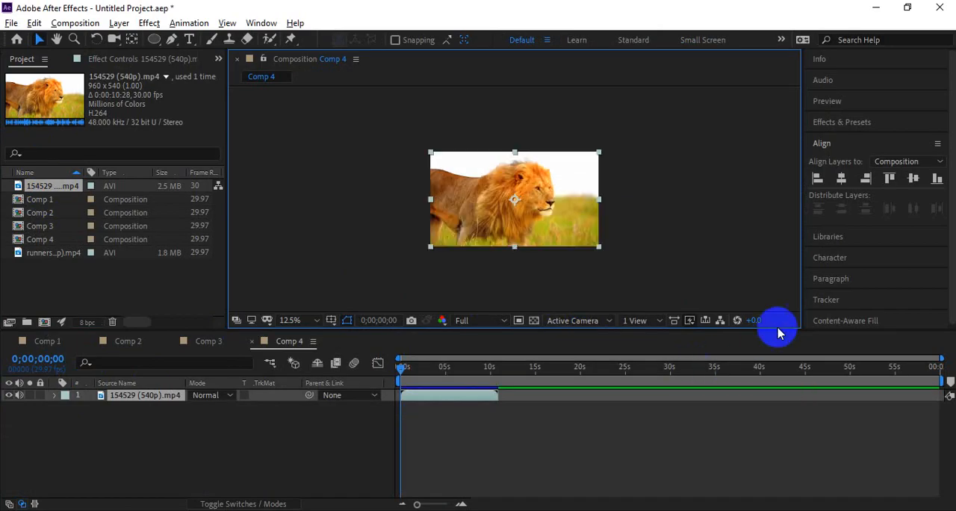
click(723, 275)
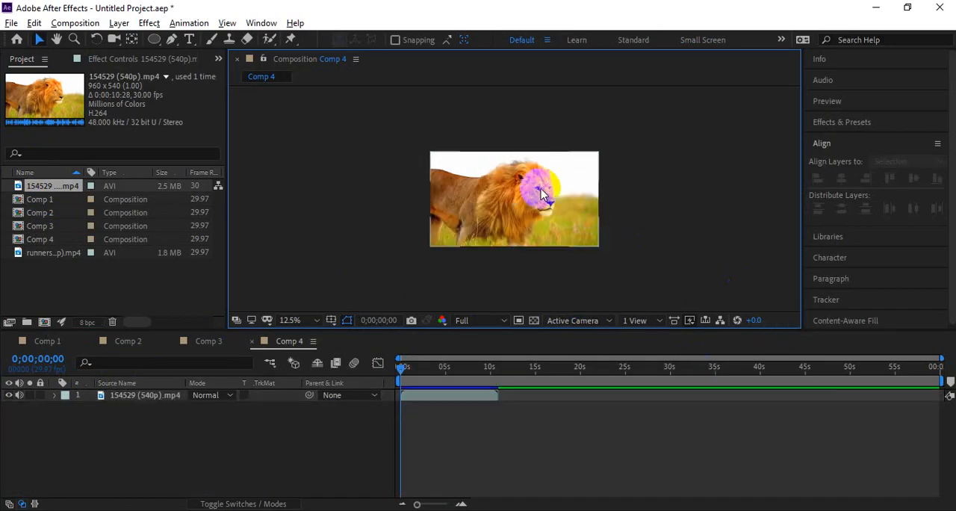
Step: Switch to Google Meet, read the newest in-call messages and return to the participant list
key(alt+Tab)
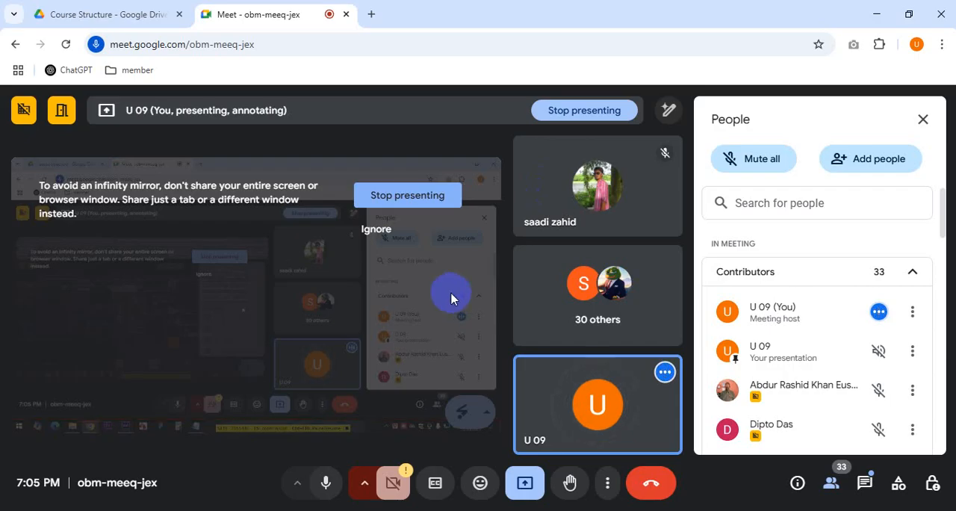
click(864, 483)
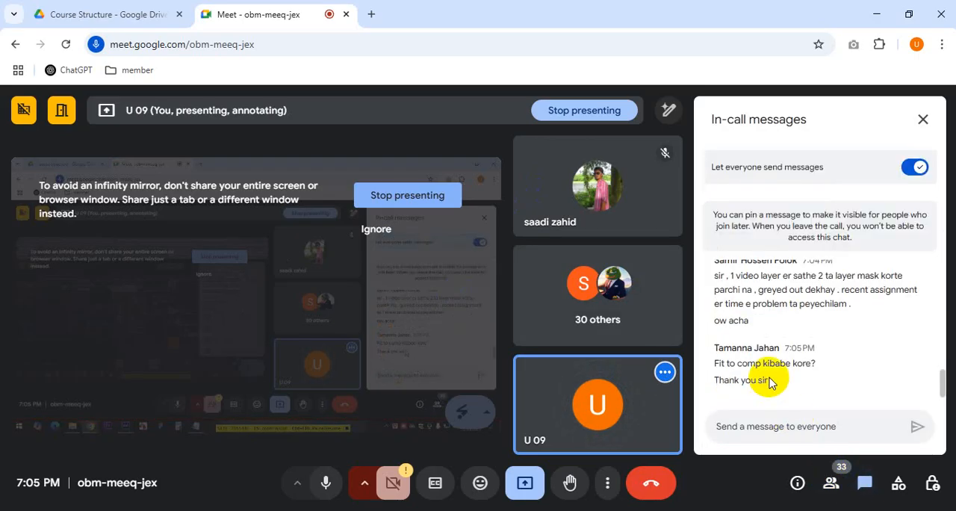
click(831, 482)
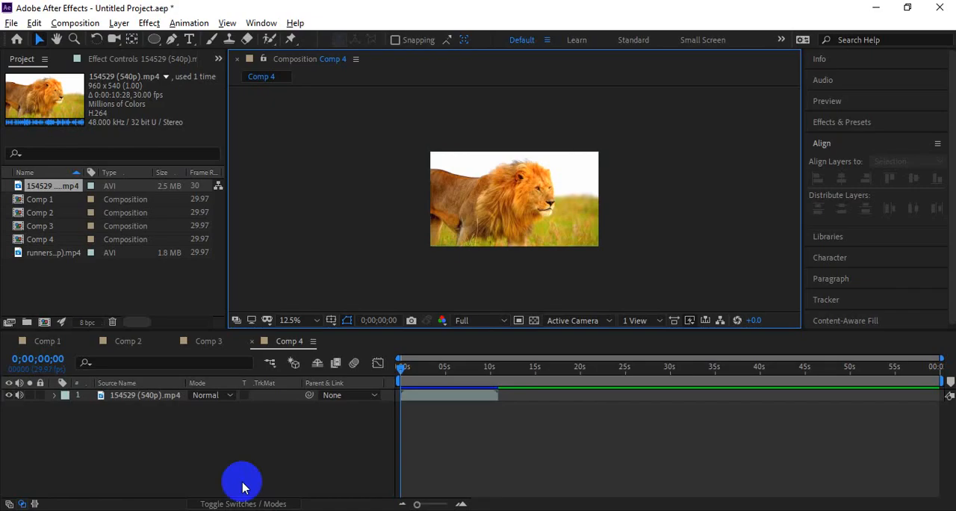
Step: Return to Comp 3 in After Effects and select the number text layer inside the ring
click(209, 340)
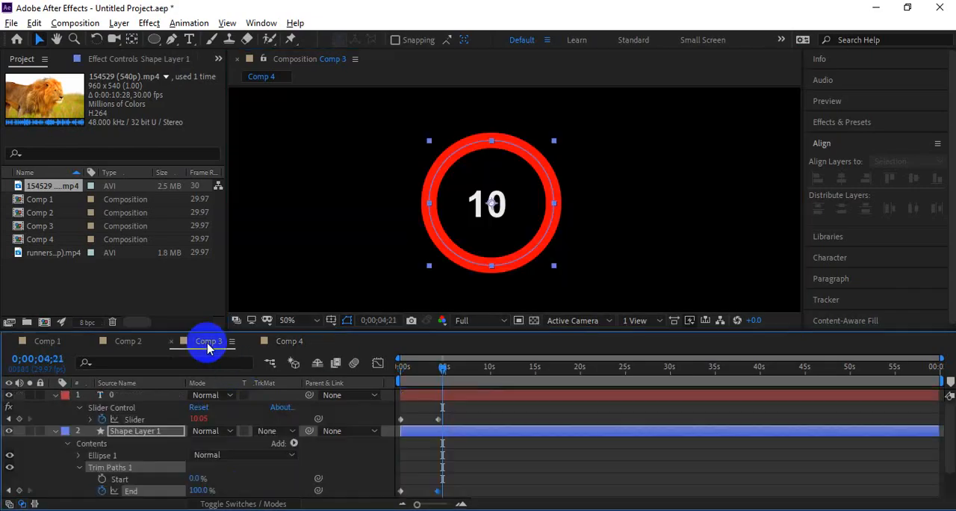
click(473, 453)
click(493, 207)
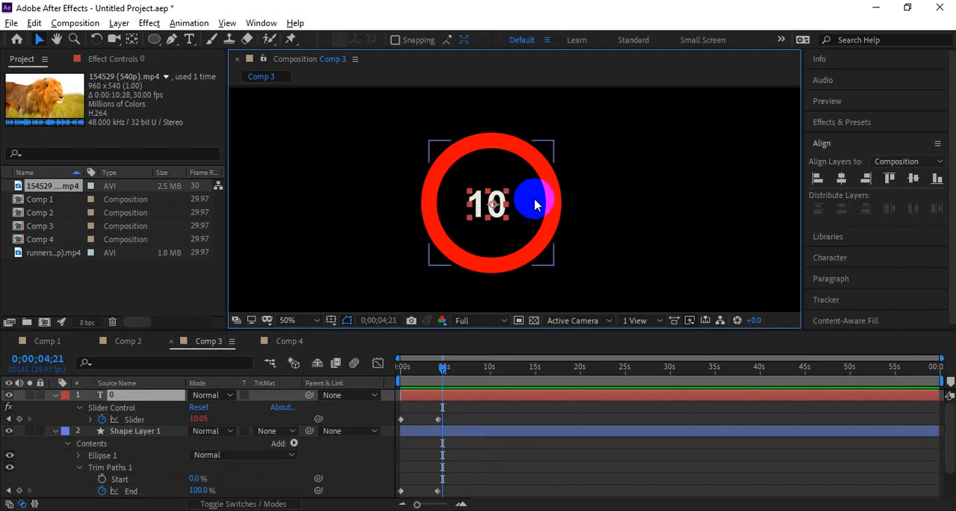
Step: Try the BrahmaputraMJ font on the number text inside the ring and set it to Comic Sans MS
click(830, 260)
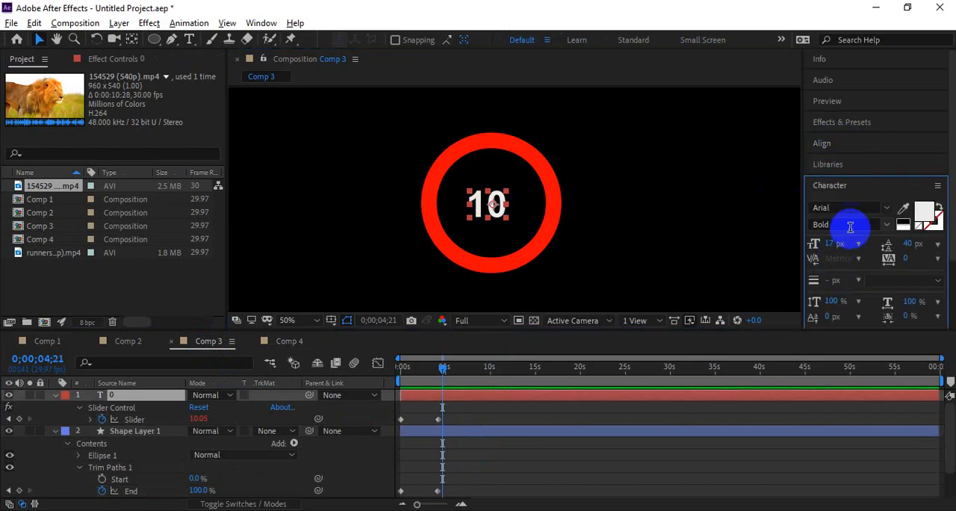
click(871, 209)
click(738, 319)
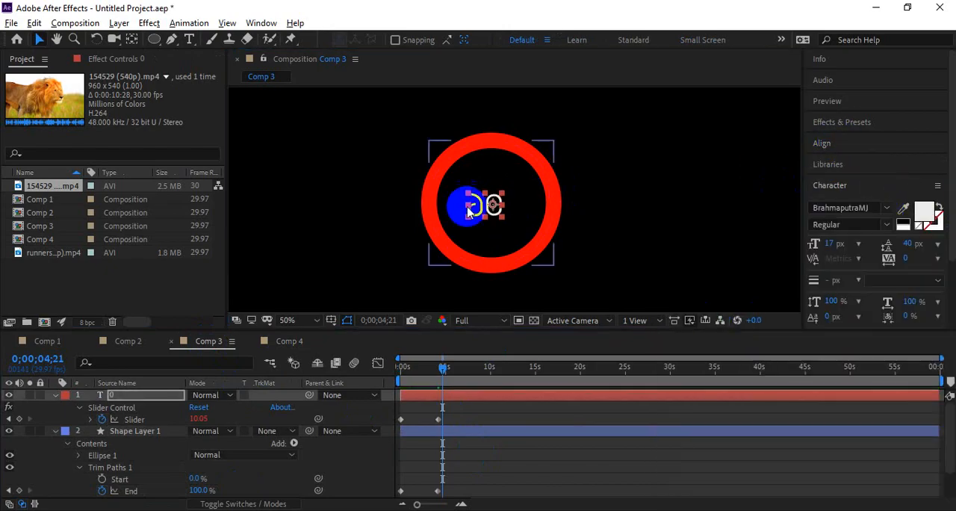
click(877, 207)
click(852, 404)
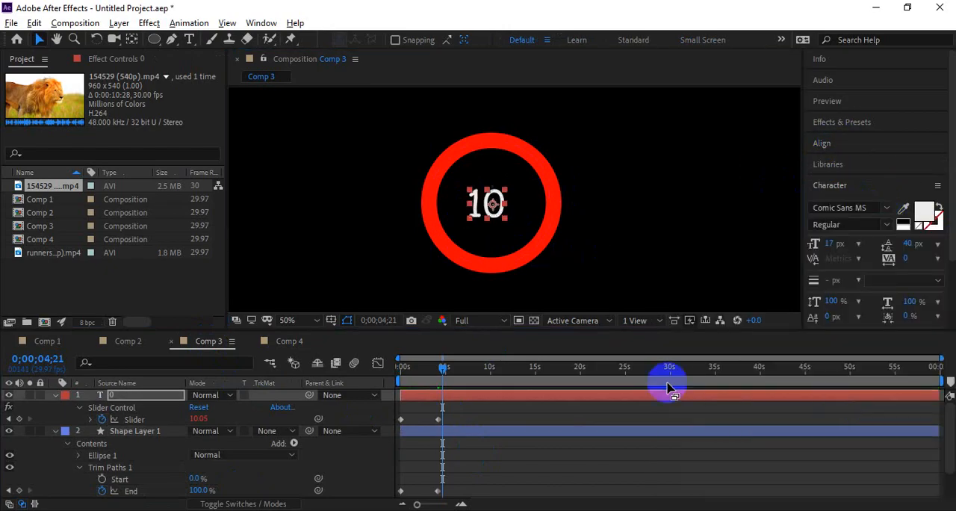
Step: Deselect the number layer and create a new text layer reading "sdfsdffsdsfsd" beside the red ring
click(589, 247)
key(ctrl+t)
click(362, 201)
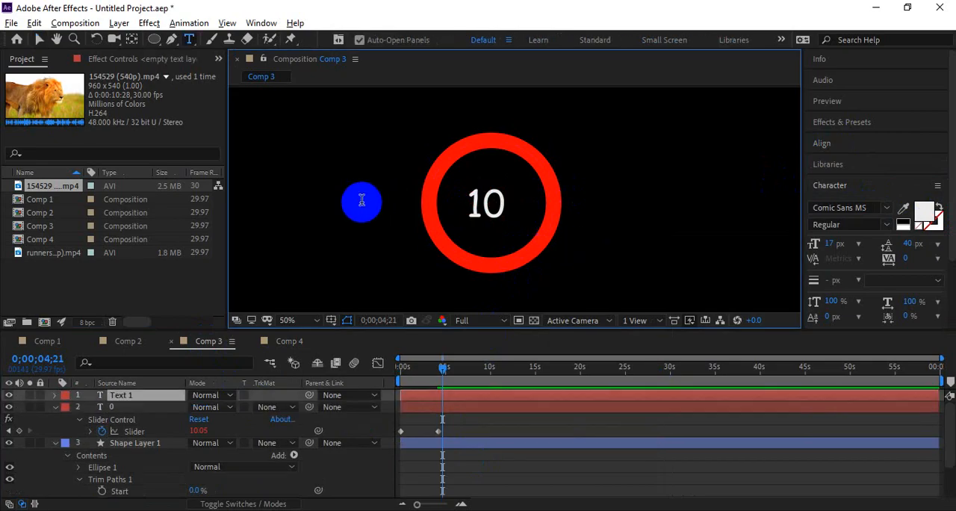
text(sdfsdffsdsfsd)
click(434, 395)
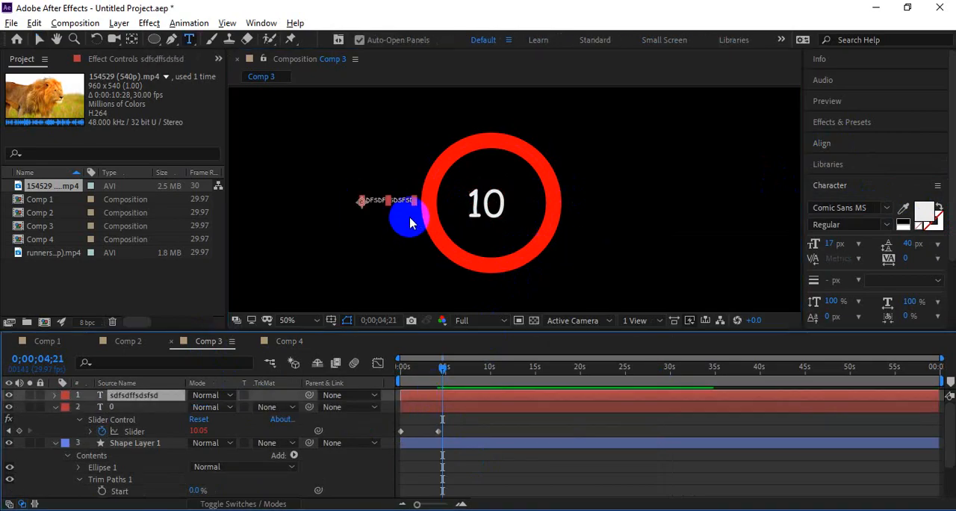
Step: Enlarge the sample text to span much of the composition view and position it above the red ring
key(v)
drag(414, 201, 701, 318)
drag(584, 184, 574, 118)
drag(591, 175, 567, 326)
drag(566, 283, 561, 233)
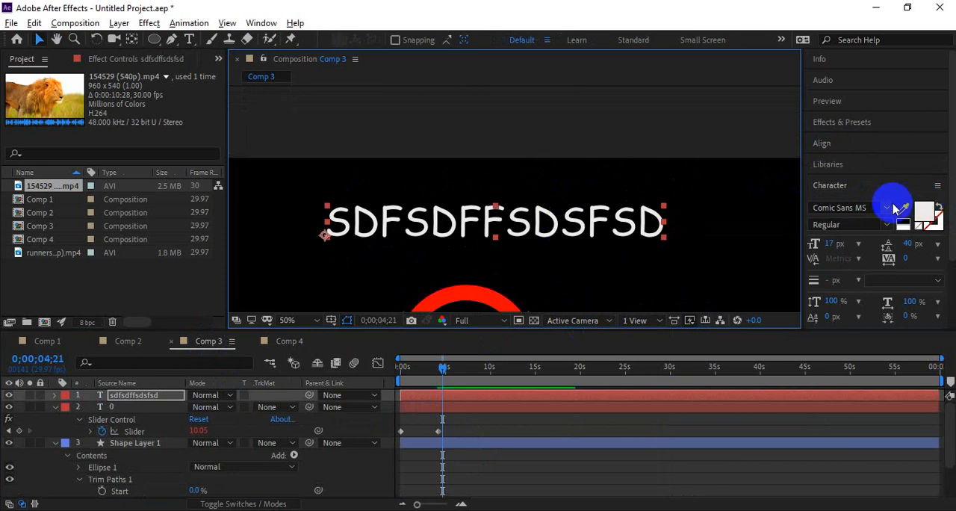
Step: Try the Courier, Microsoft New Tai Lue and Sylfaen fonts on the sample text
click(888, 208)
click(732, 356)
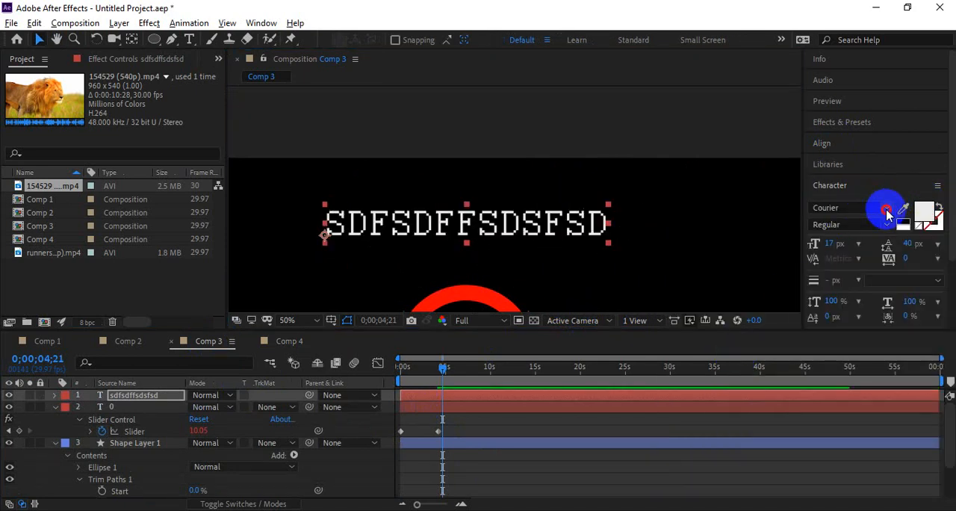
click(886, 207)
scroll(829, 381, down, 4)
click(840, 391)
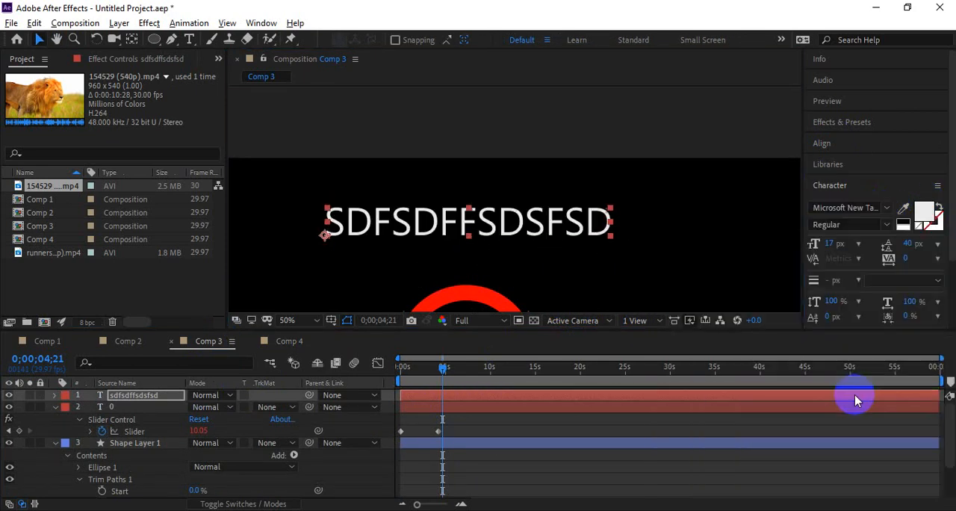
click(877, 208)
scroll(826, 398, down, 5)
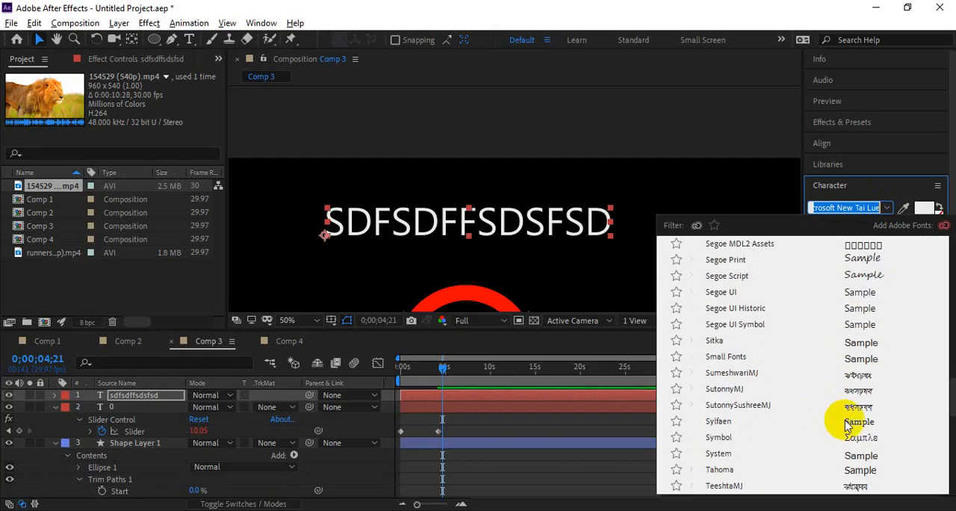
click(840, 423)
Step: Set the sample text's font to Leelawadee UI Semilight, deselect it to check the look and select it again
click(878, 211)
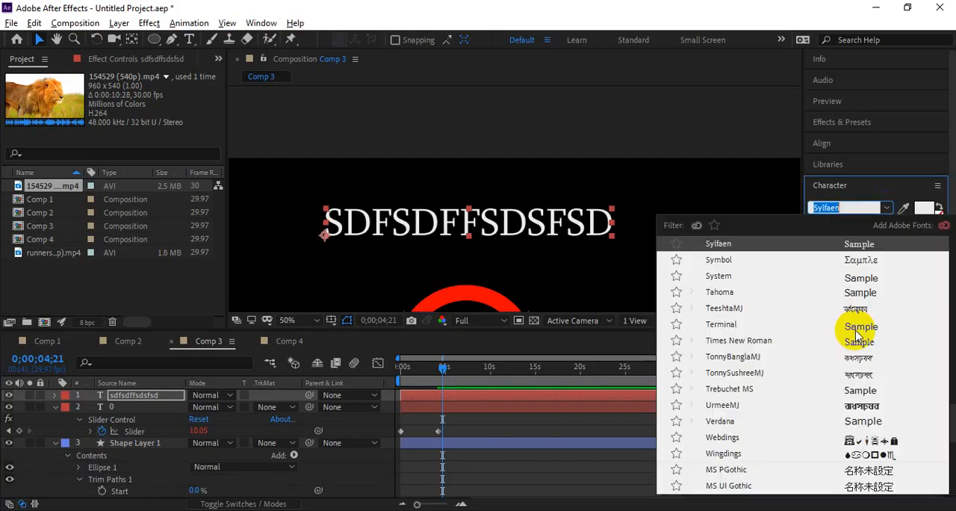
scroll(836, 378, down, 8)
click(855, 390)
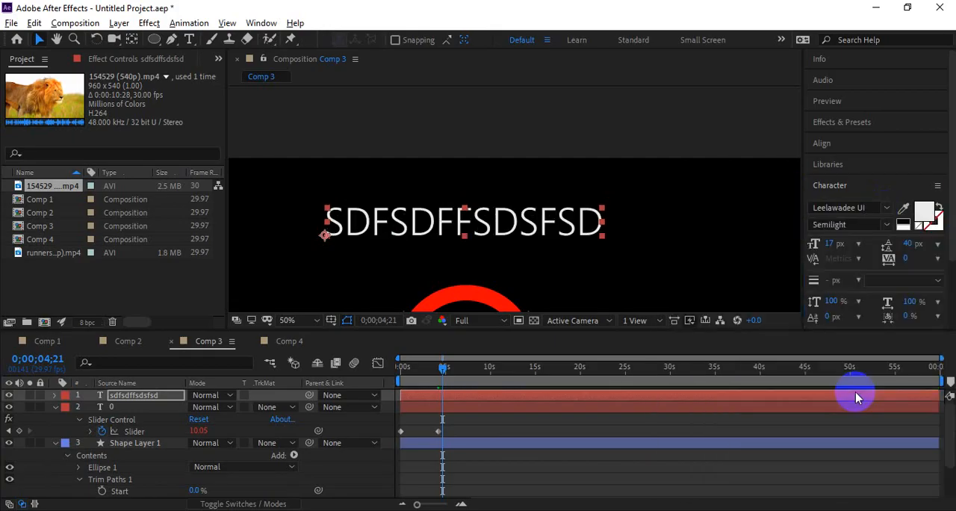
click(697, 124)
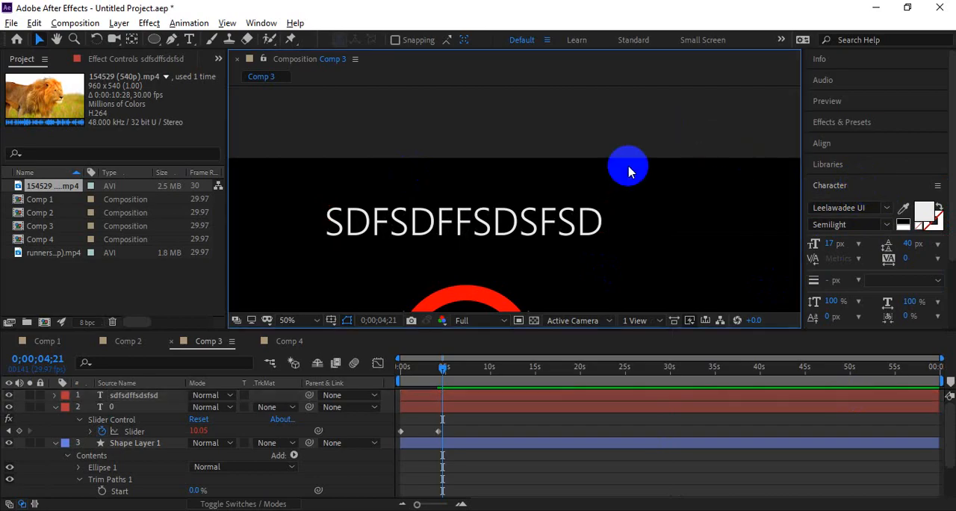
click(551, 214)
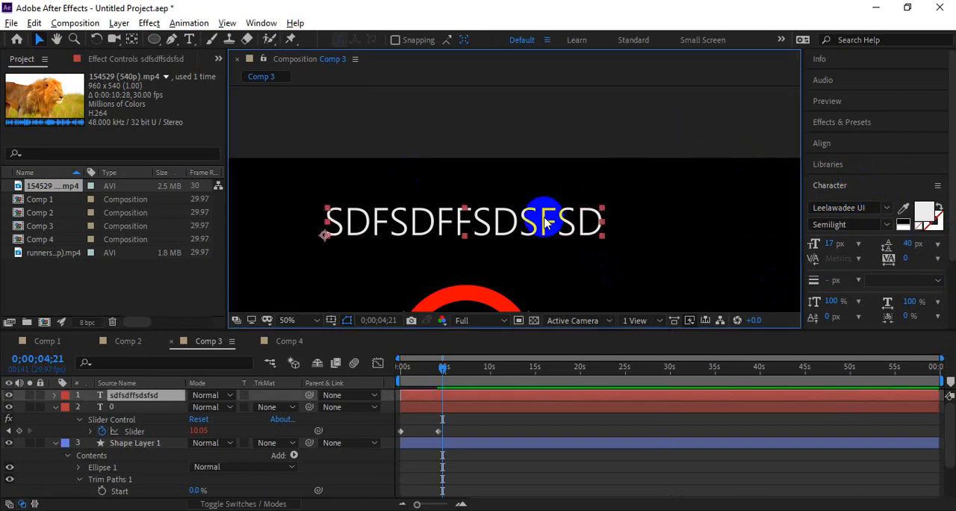
Step: Switch to Google Meet, check the in-call messages for new questions and return to the participant list
key(alt+Tab)
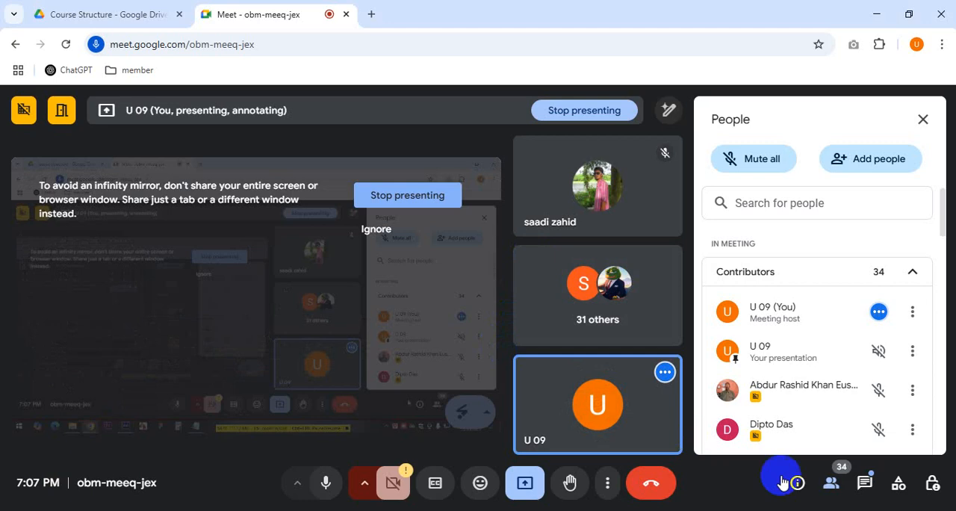
click(864, 483)
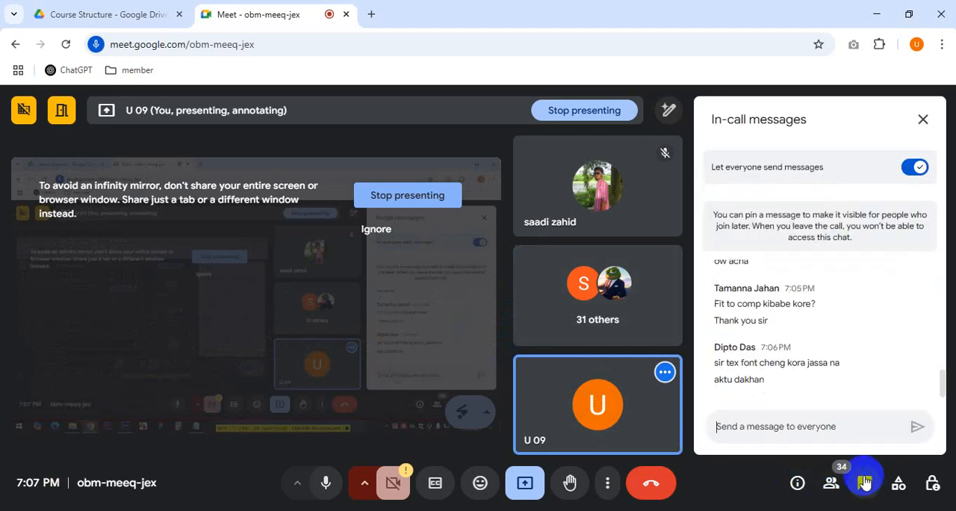
click(834, 484)
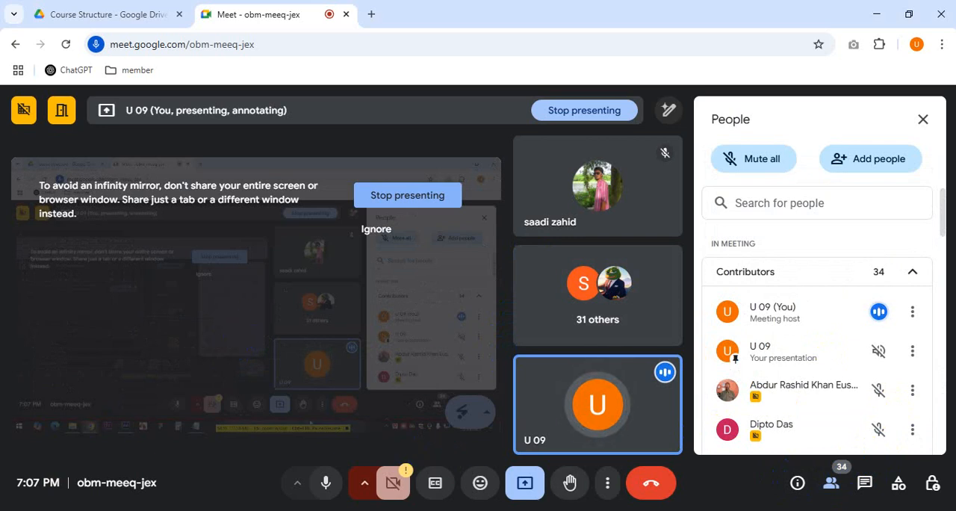
Step: Stop presenting the screen in the meeting and look through the list of contributors
click(525, 483)
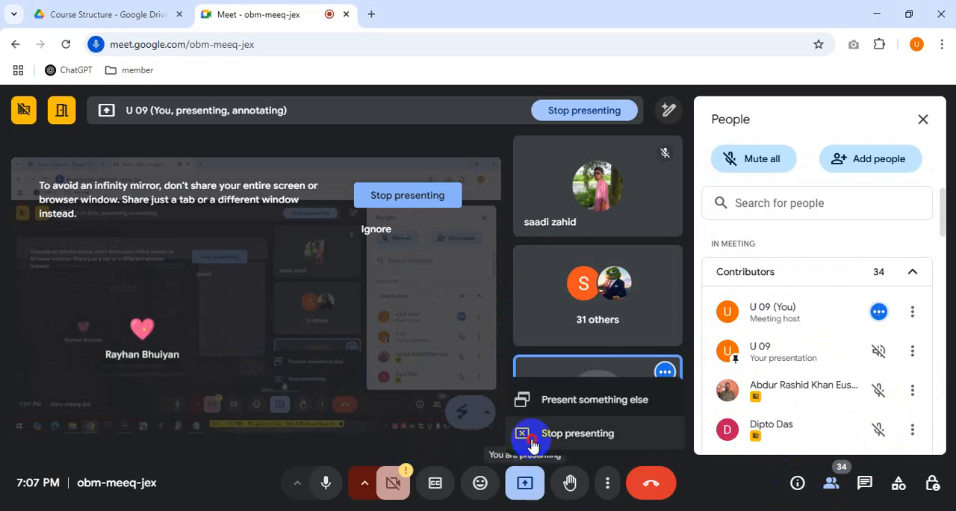
click(534, 431)
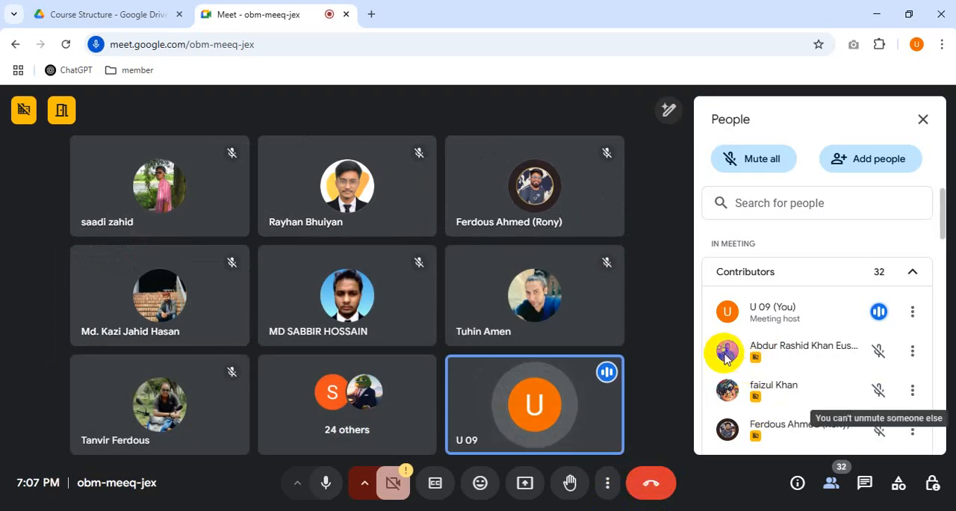
scroll(702, 355, down, 8)
scroll(702, 354, up, 8)
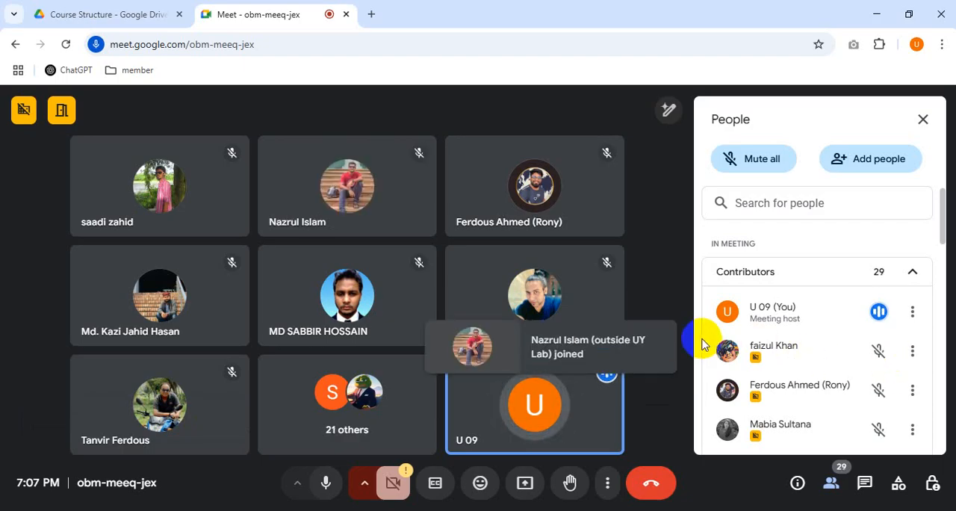
Step: End the call for everyone in the meeting
scroll(702, 344, down, 4)
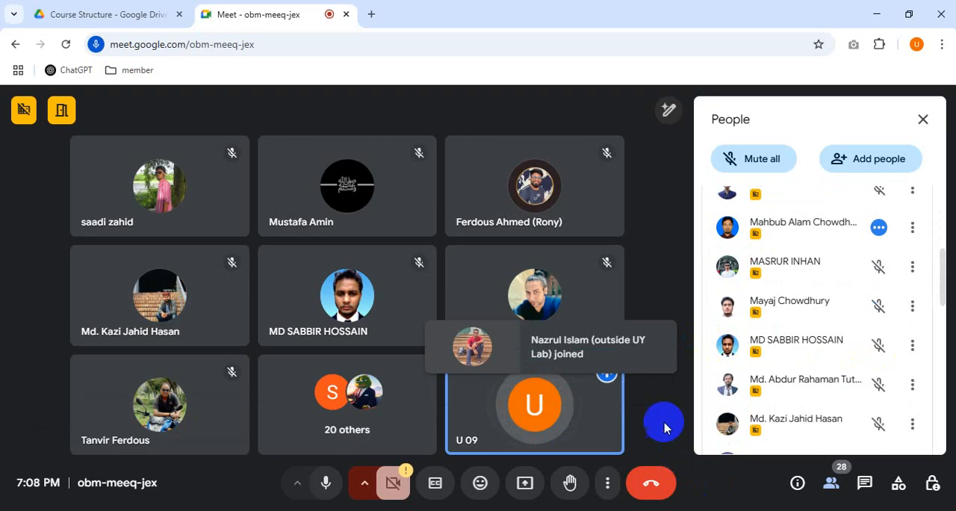
click(661, 479)
click(565, 332)
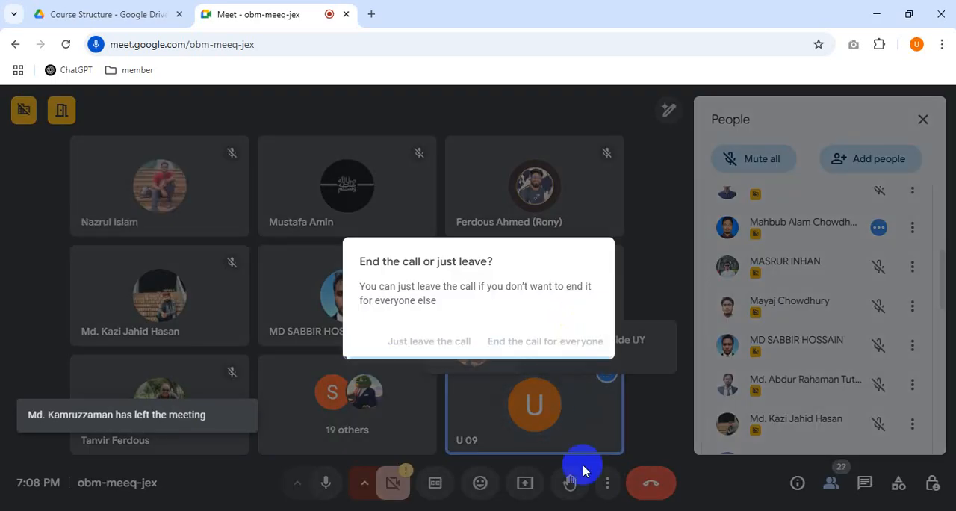